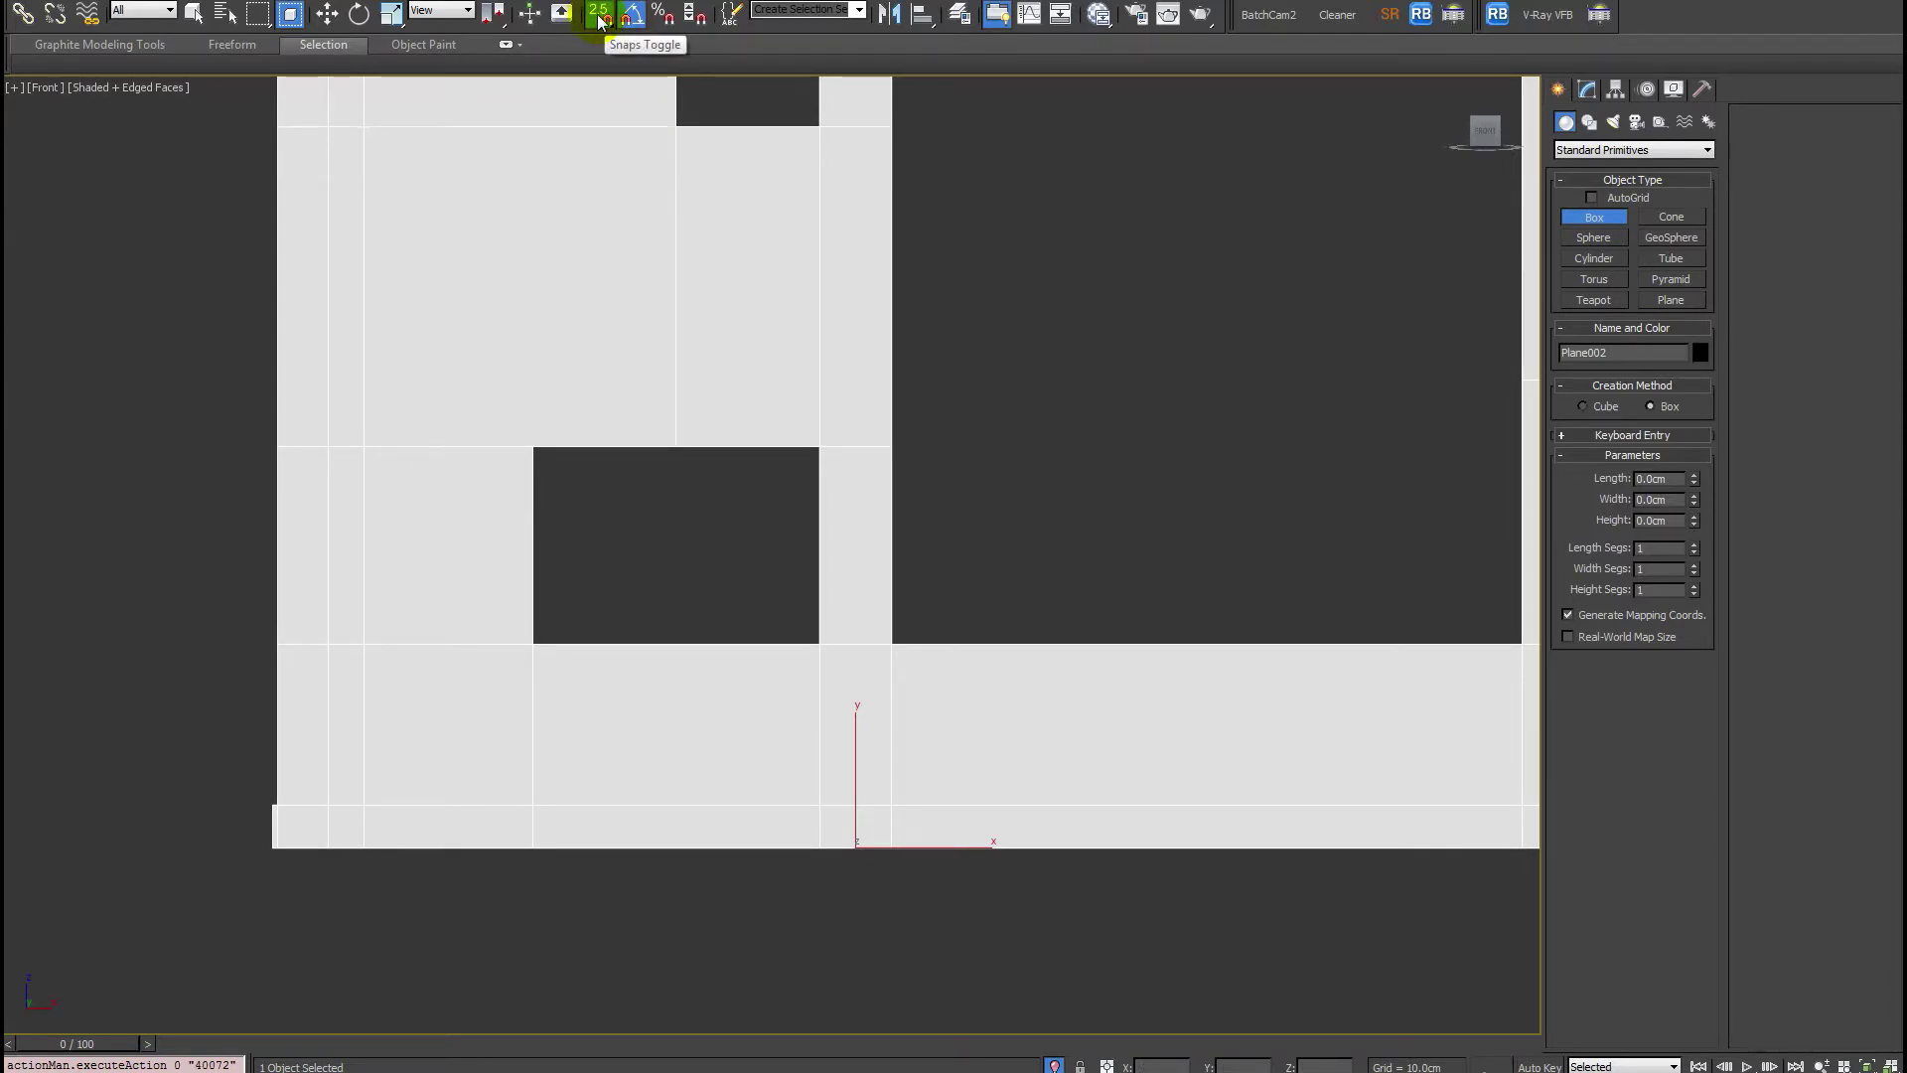
Turn on 2.5D snapping and check that vertex snapping and axis constraints are enabled.
{"action": "left_click", "coordinate": [599, 18]}
{"action": "left_click", "coordinate": [597, 75]}
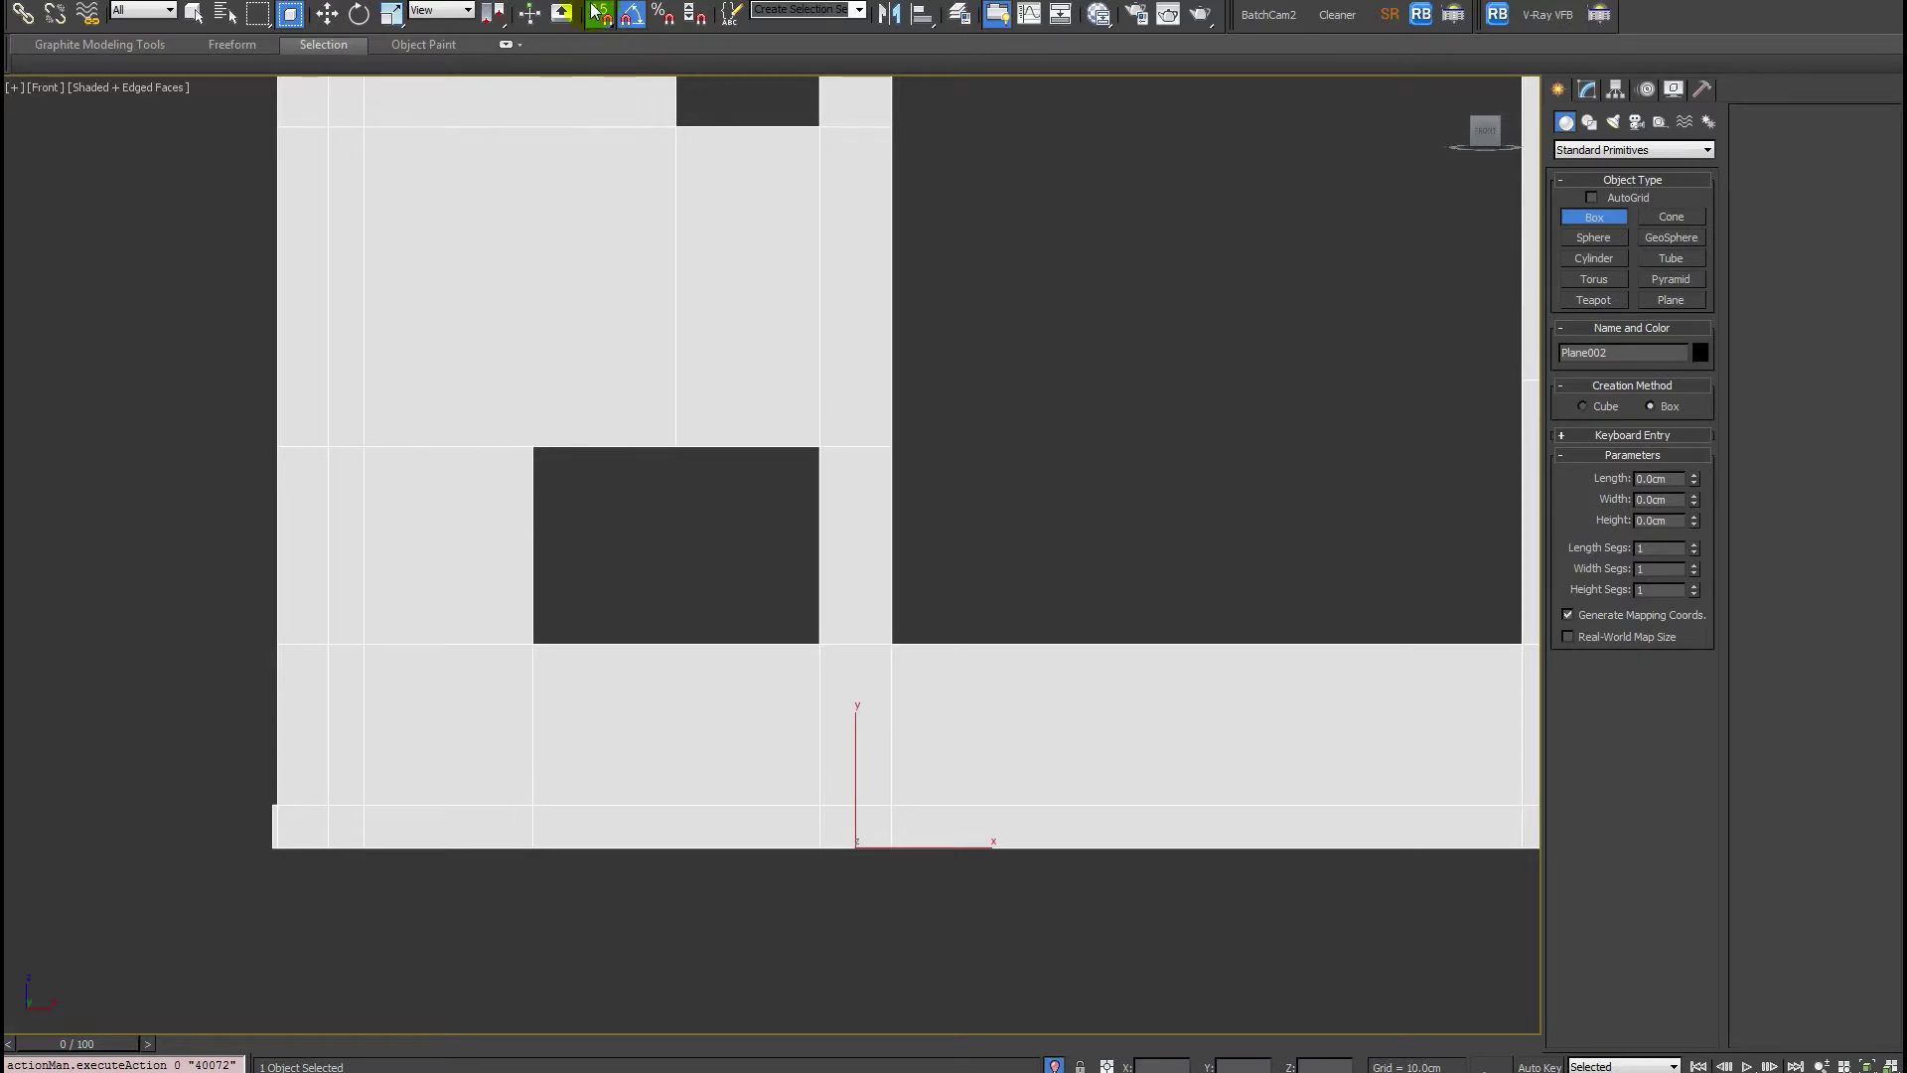
{"action": "right_click", "coordinate": [599, 20]}
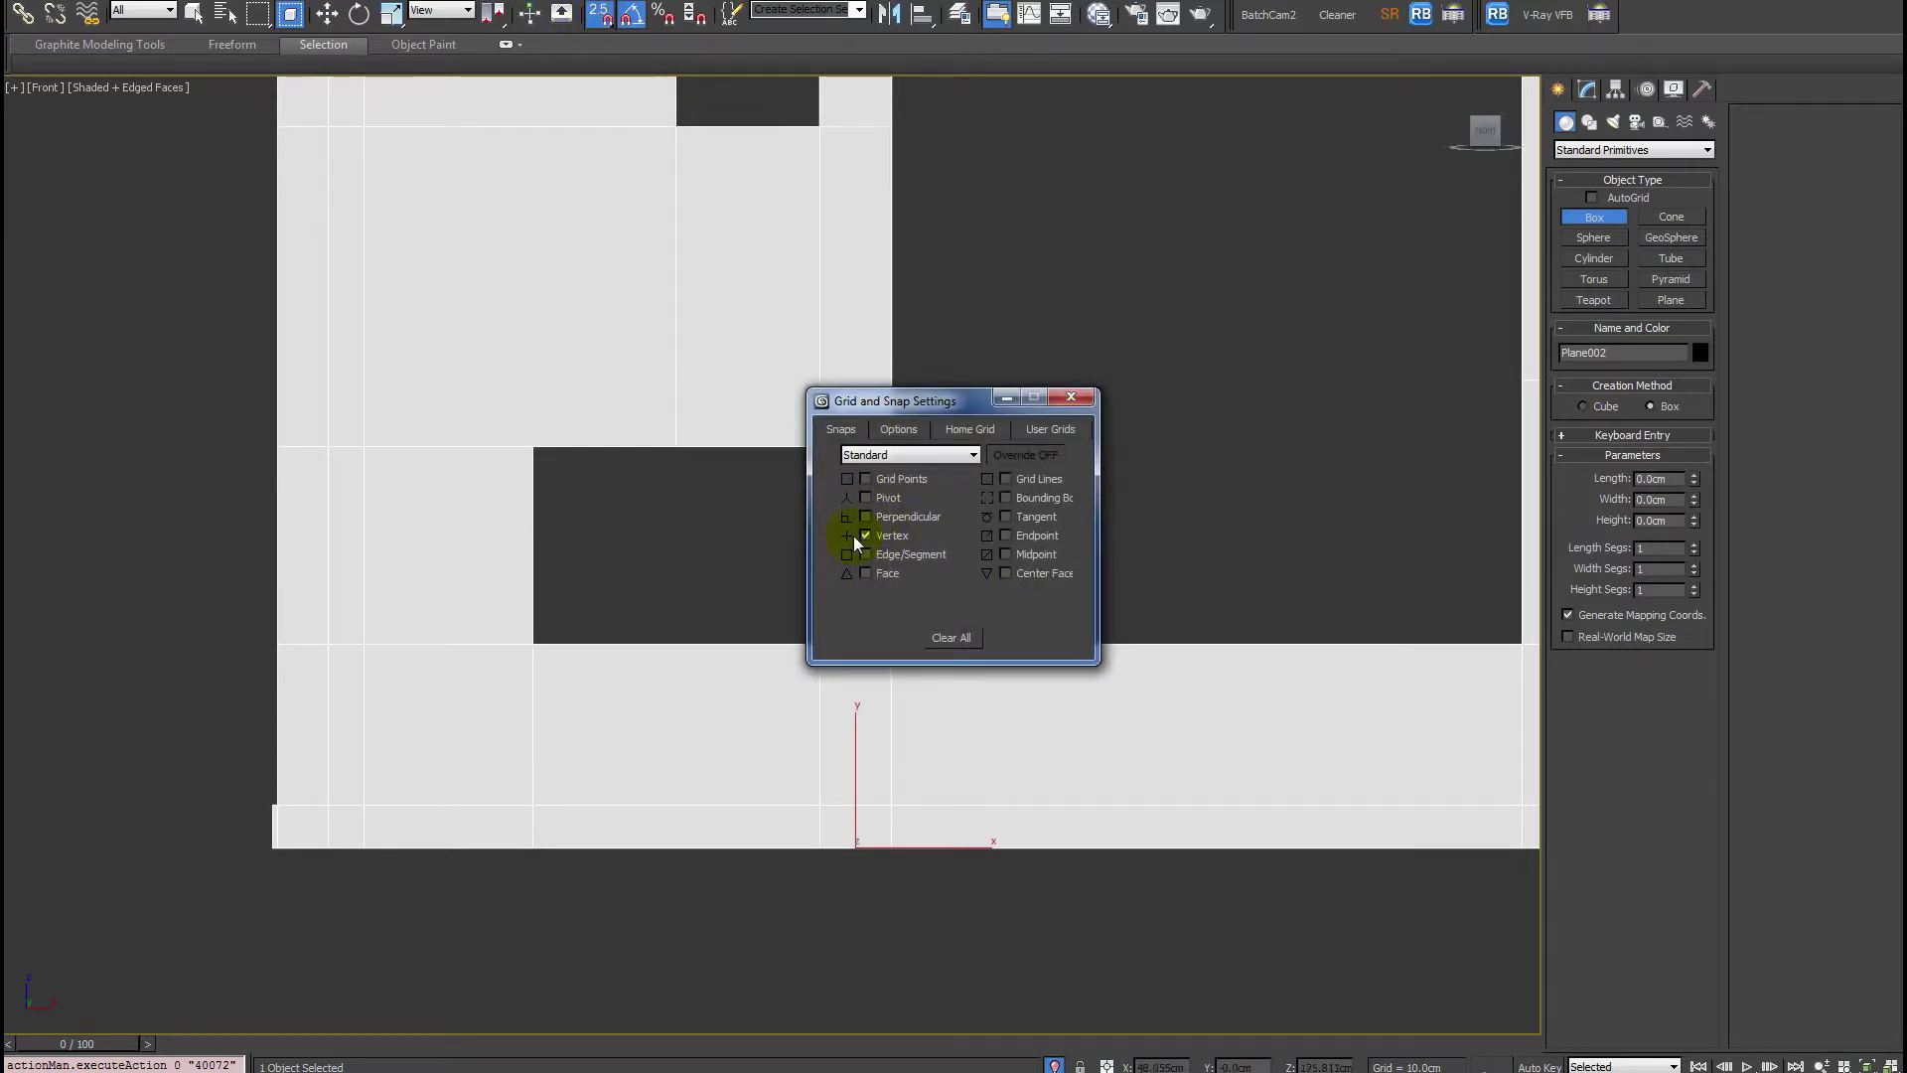
{"action": "left_click", "coordinate": [899, 430]}
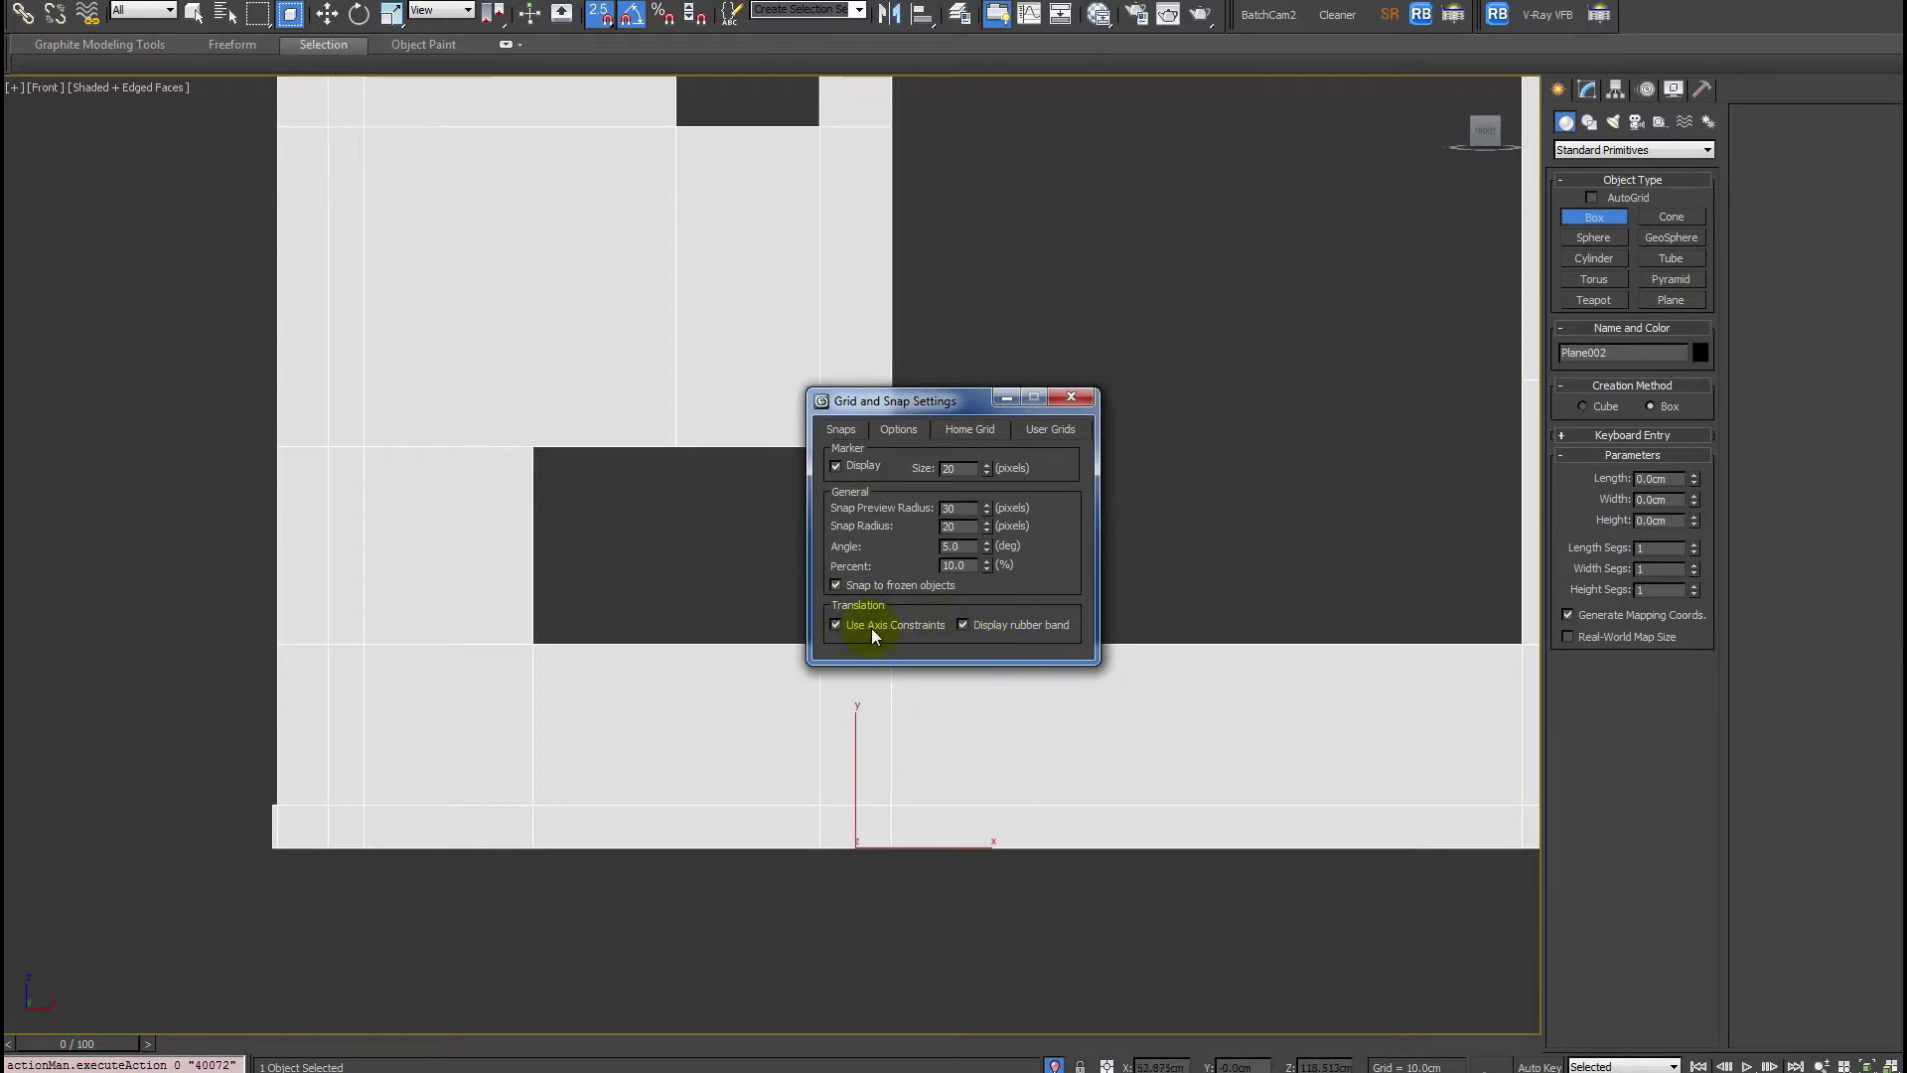
{"action": "left_click", "coordinate": [1086, 399]}
Draw a box snapped to the corners of the garage door opening, about 127 cm deep.
{"action": "key", "text": "F3"}
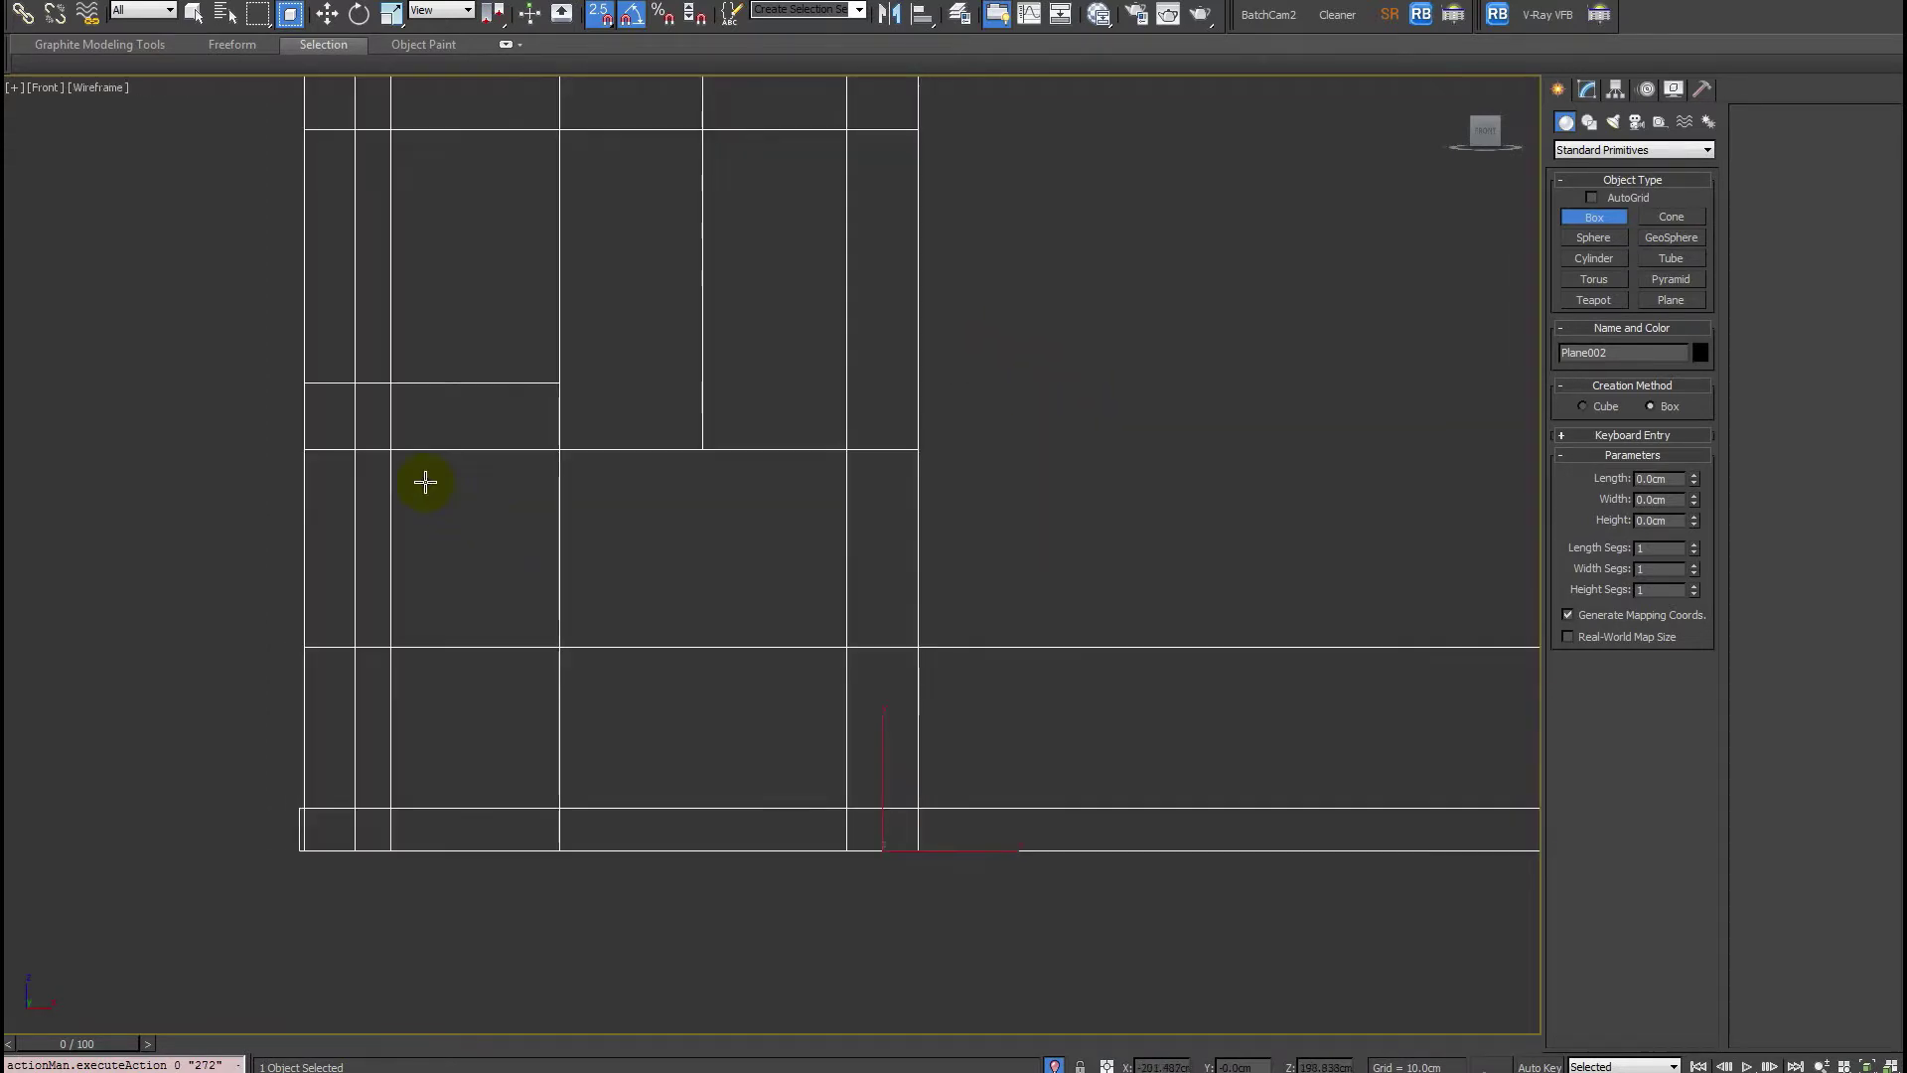
{"action": "key", "text": "F3"}
{"action": "mouse_move", "coordinate": [389, 449]}
{"action": "left_mouse_down"}
{"action": "mouse_move", "coordinate": [566, 660]}
{"action": "mouse_move", "coordinate": [844, 851]}
{"action": "left_mouse_up"}
{"action": "left_click", "coordinate": [749, 617]}
{"action": "right_click", "coordinate": [719, 686]}
Convert the garage door box to Editable Poly and move it forward along Y to the front of the opening.
{"action": "middle_click_drag", "start_coordinate": [660, 639], "coordinate": [782, 730], "text": "alt"}
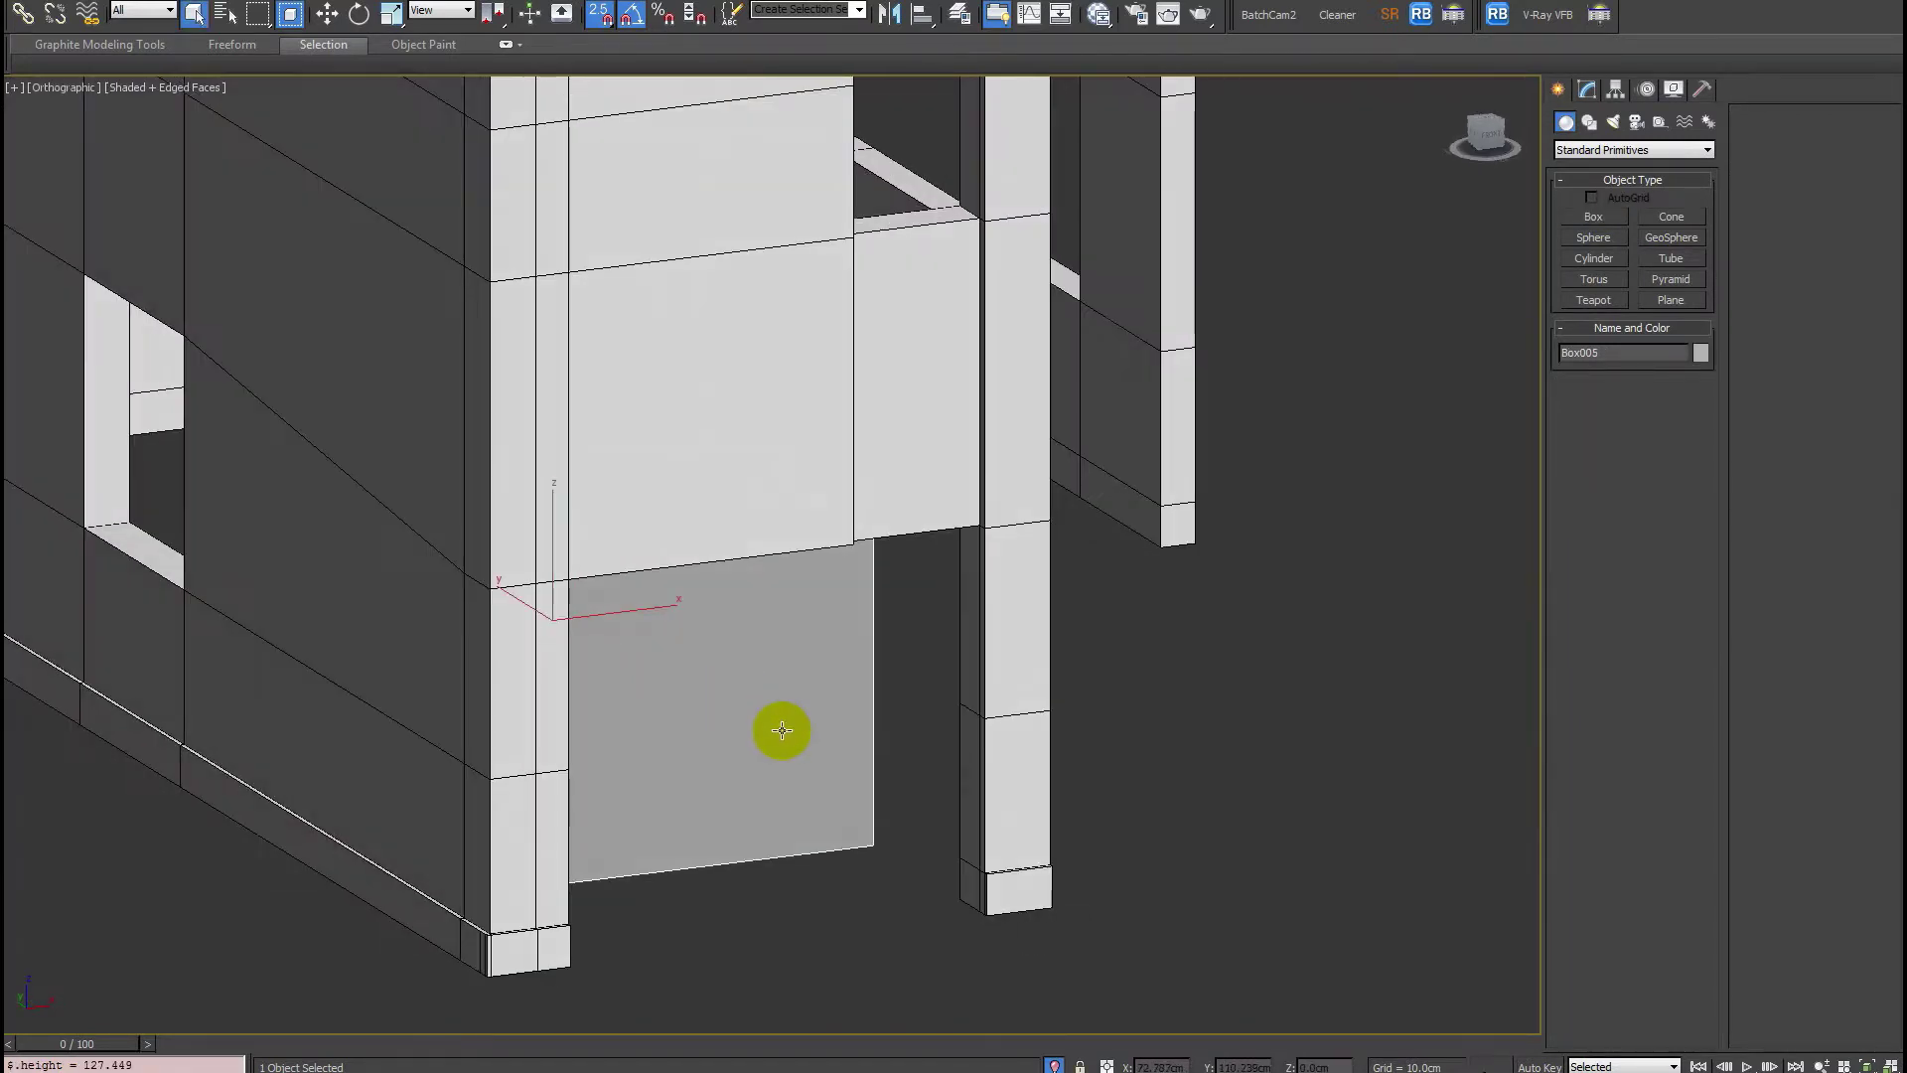
{"action": "right_click", "coordinate": [687, 657]}
{"action": "mouse_move", "coordinate": [749, 840]}
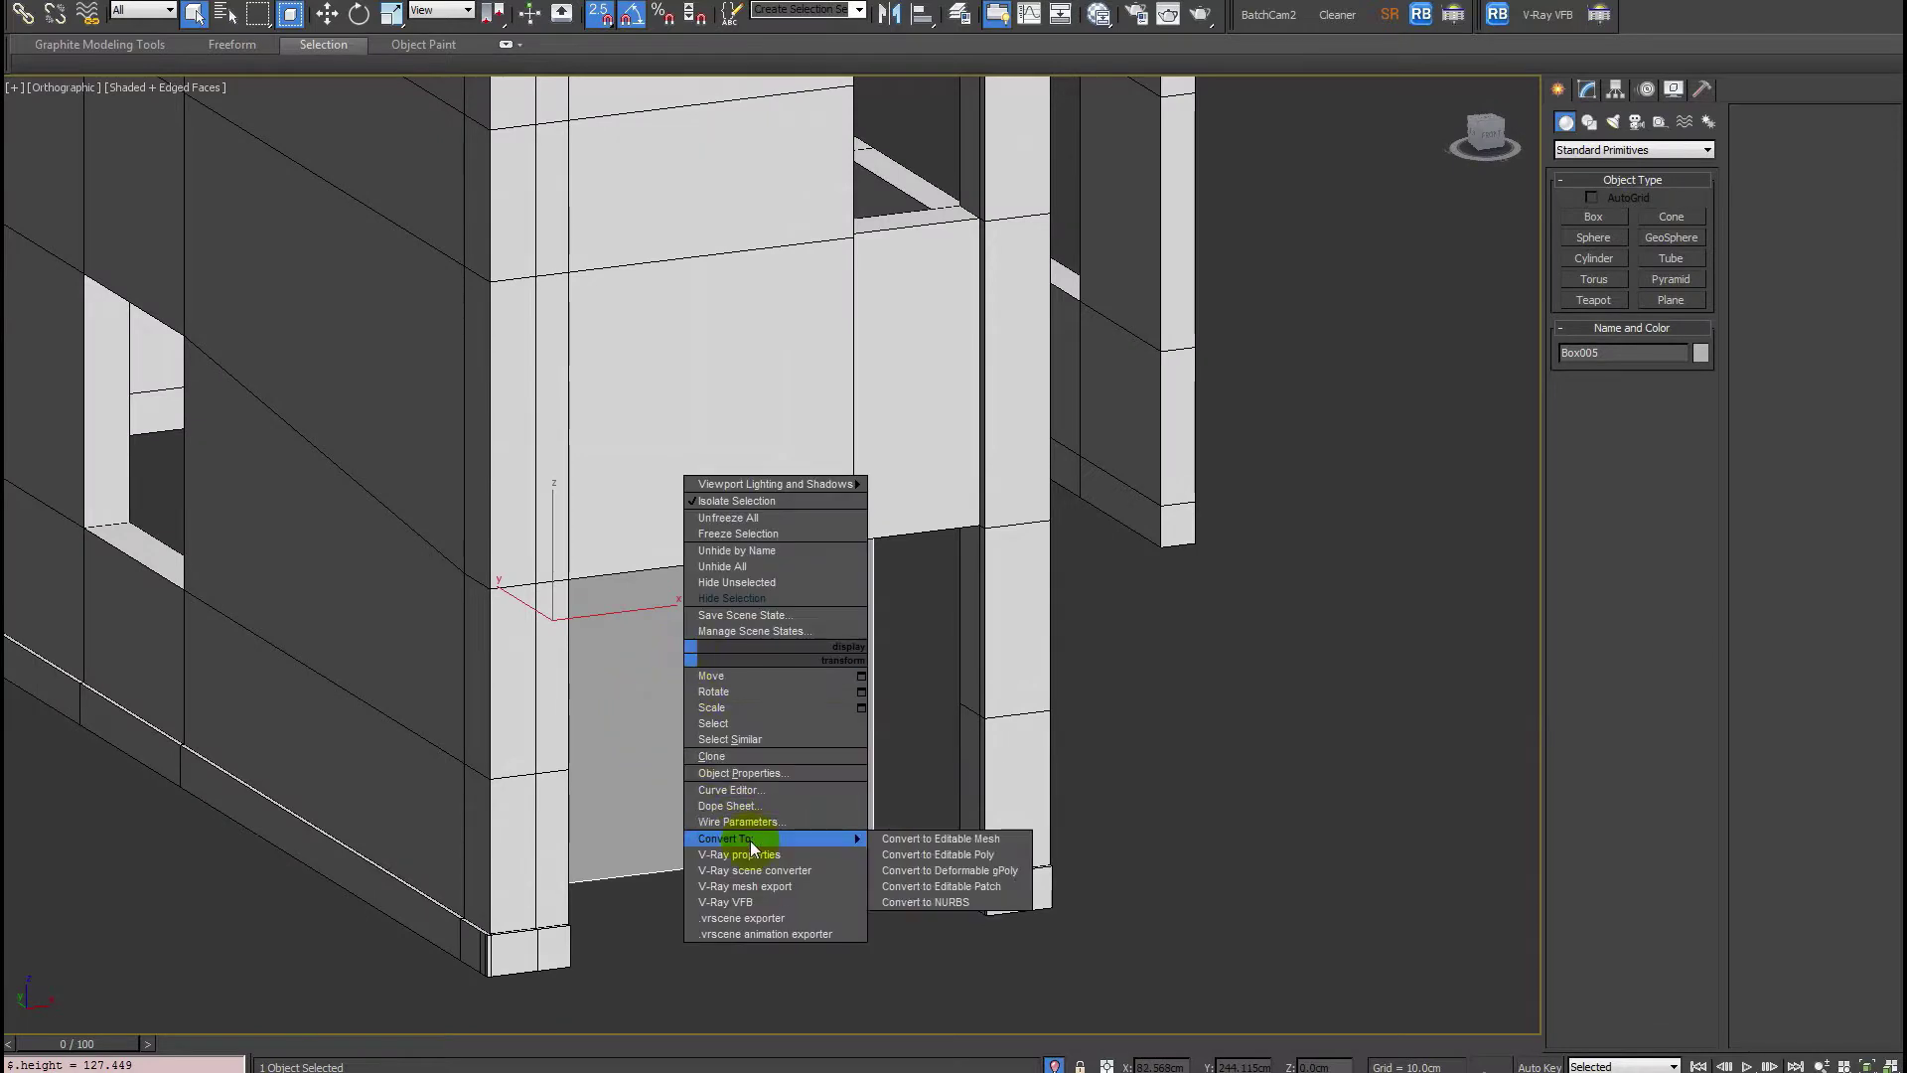
{"action": "left_click", "coordinate": [896, 854]}
{"action": "key", "text": "F3"}
{"action": "key", "text": "w"}
{"action": "key", "text": "F3"}
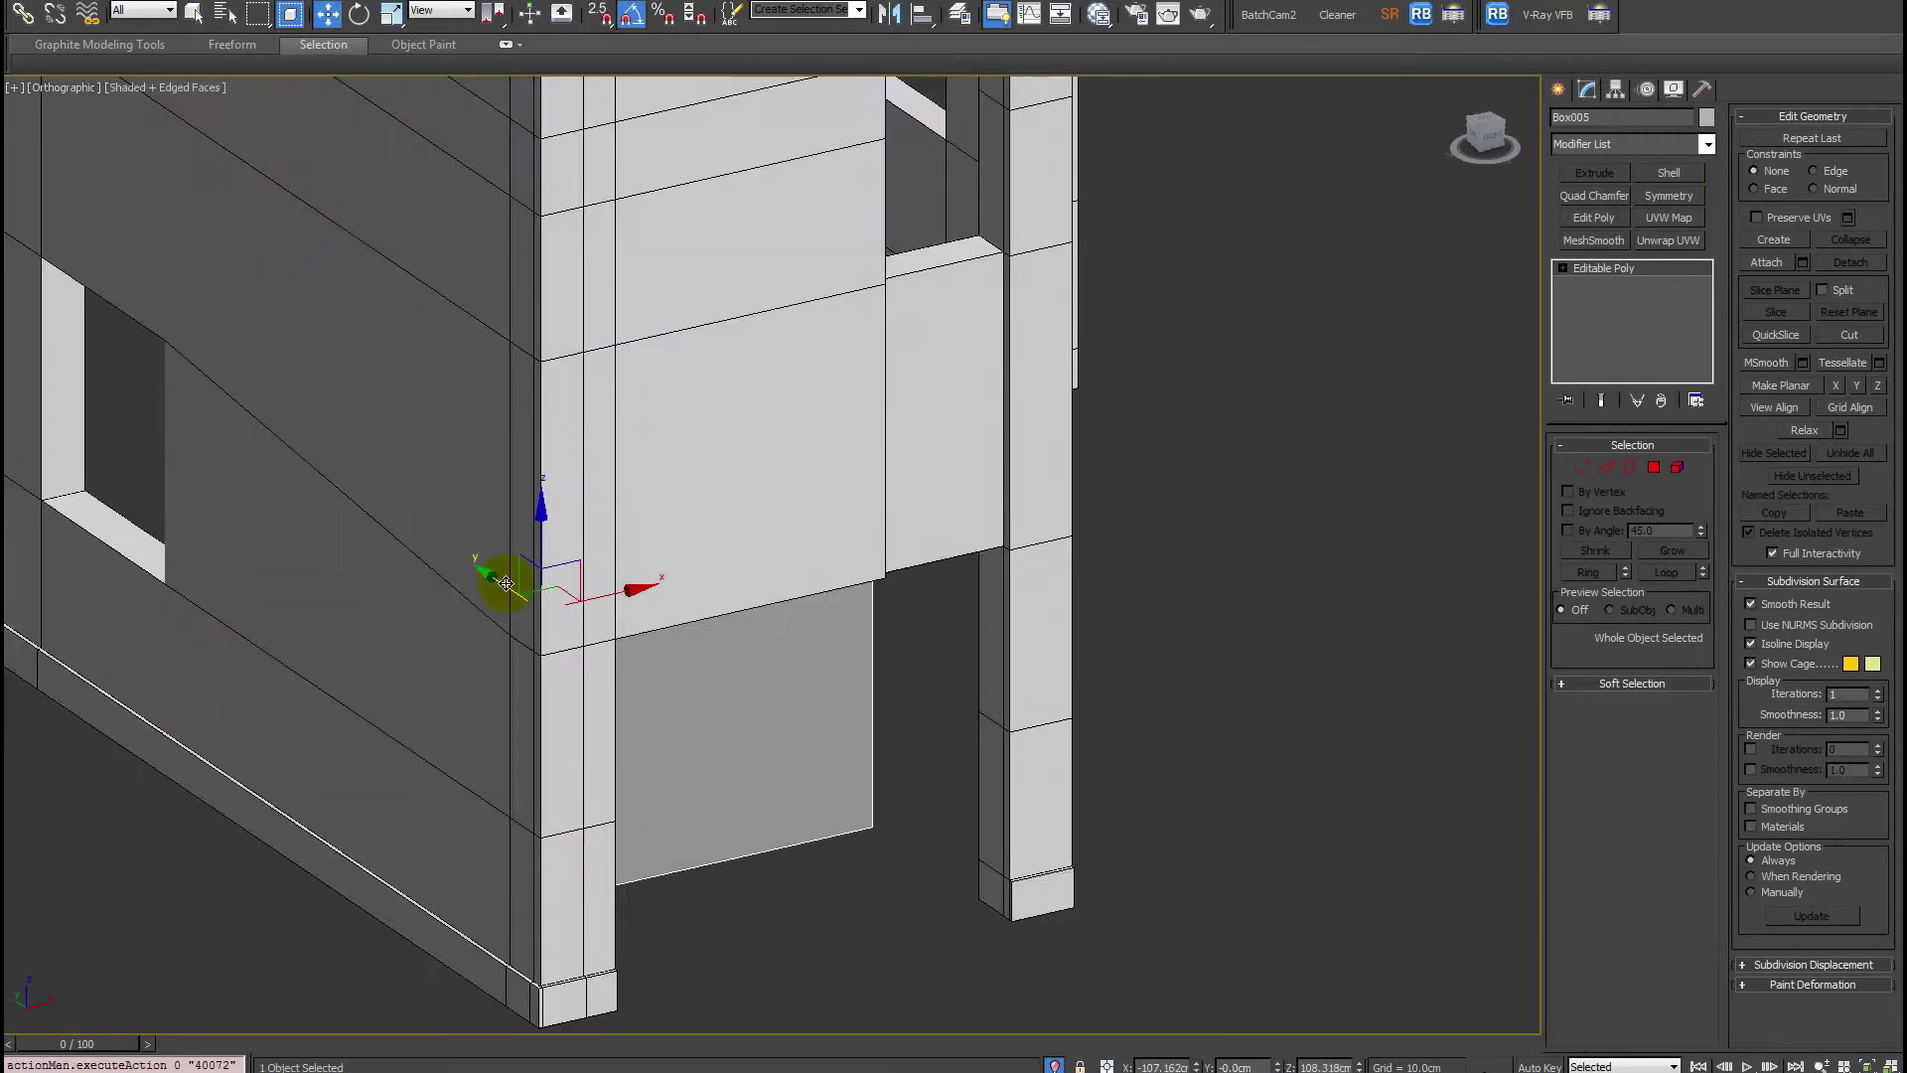
{"action": "mouse_move", "coordinate": [477, 656]}
{"action": "left_mouse_down"}
{"action": "mouse_move", "coordinate": [873, 885]}
{"action": "mouse_move", "coordinate": [732, 771]}
{"action": "mouse_move", "coordinate": [821, 796]}
{"action": "left_mouse_up"}
Select the box's front polygon and move it back about 96 cm along Y to thin the door.
{"action": "key", "text": "4"}
{"action": "left_click", "coordinate": [821, 795]}
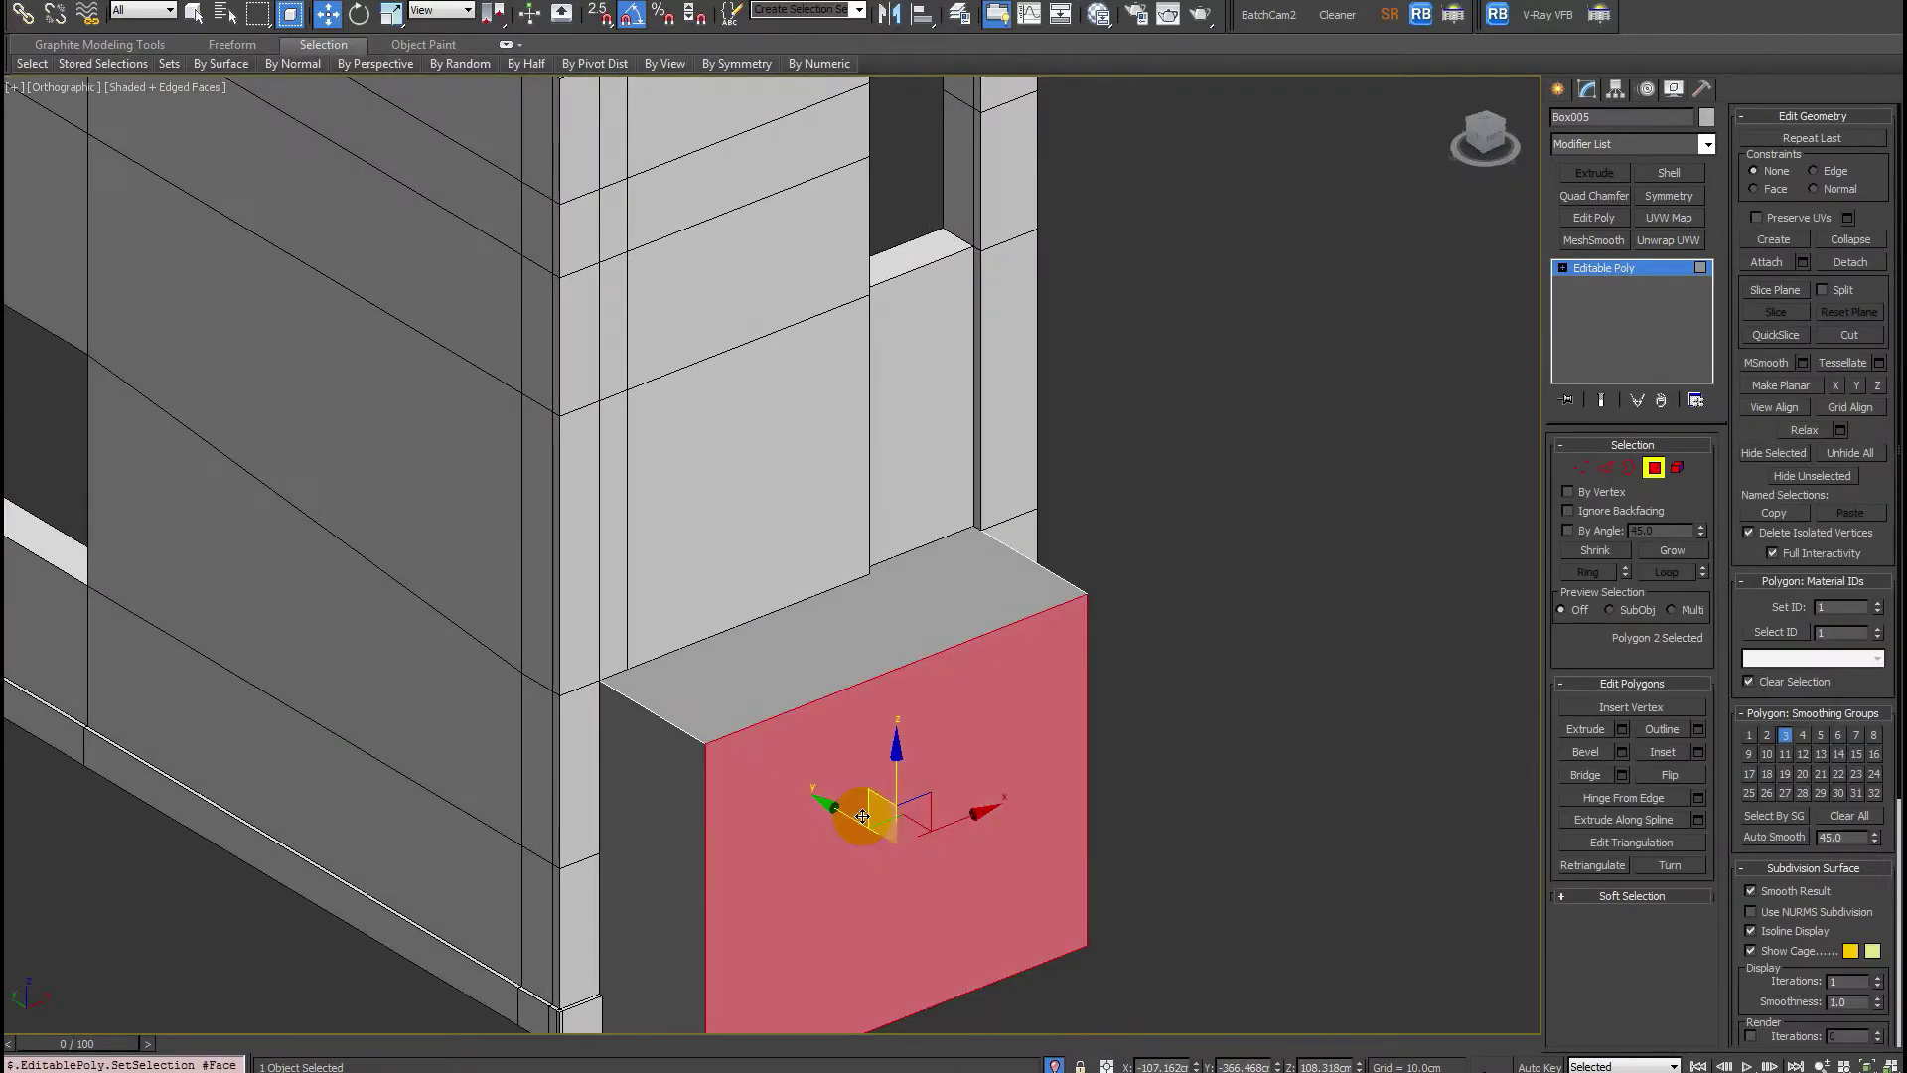
{"action": "middle_click_drag", "start_coordinate": [821, 796], "coordinate": [839, 647], "text": "alt"}
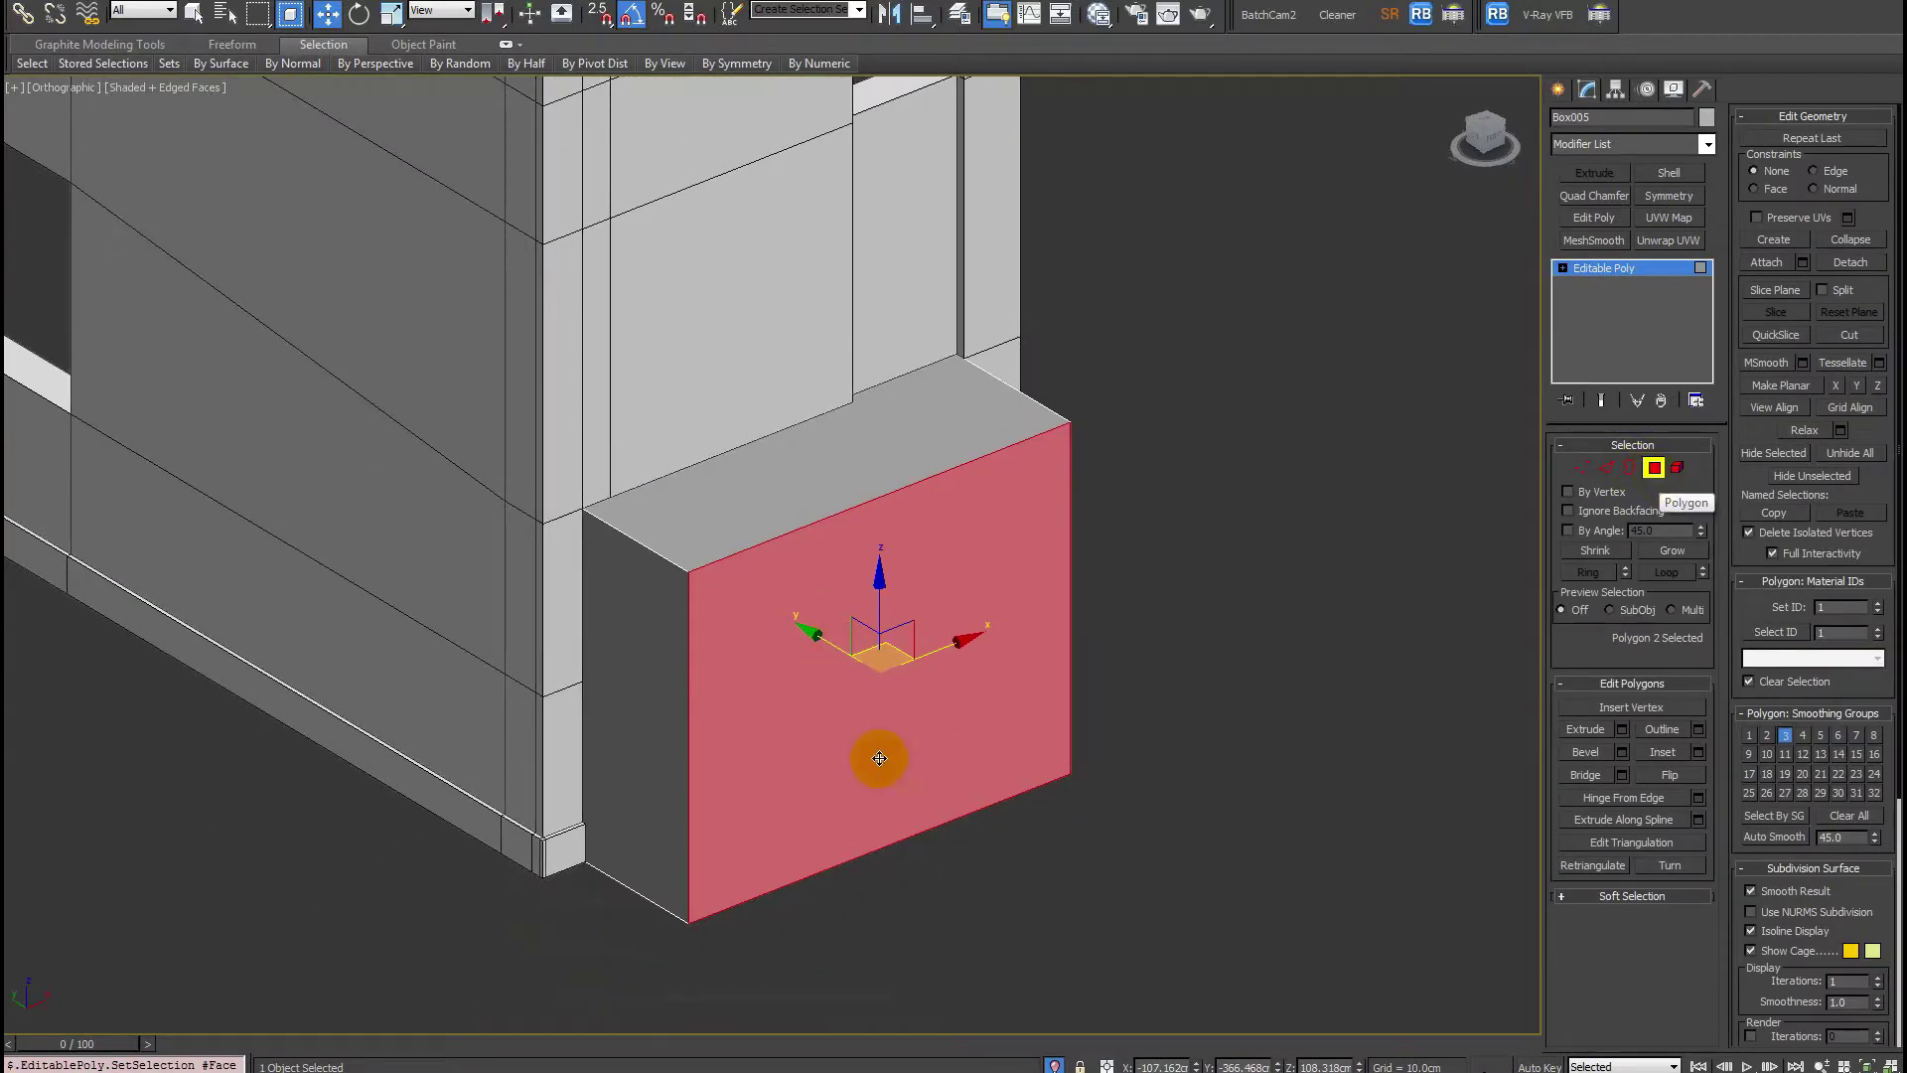
{"action": "left_click_drag", "start_coordinate": [799, 631], "coordinate": [685, 562]}
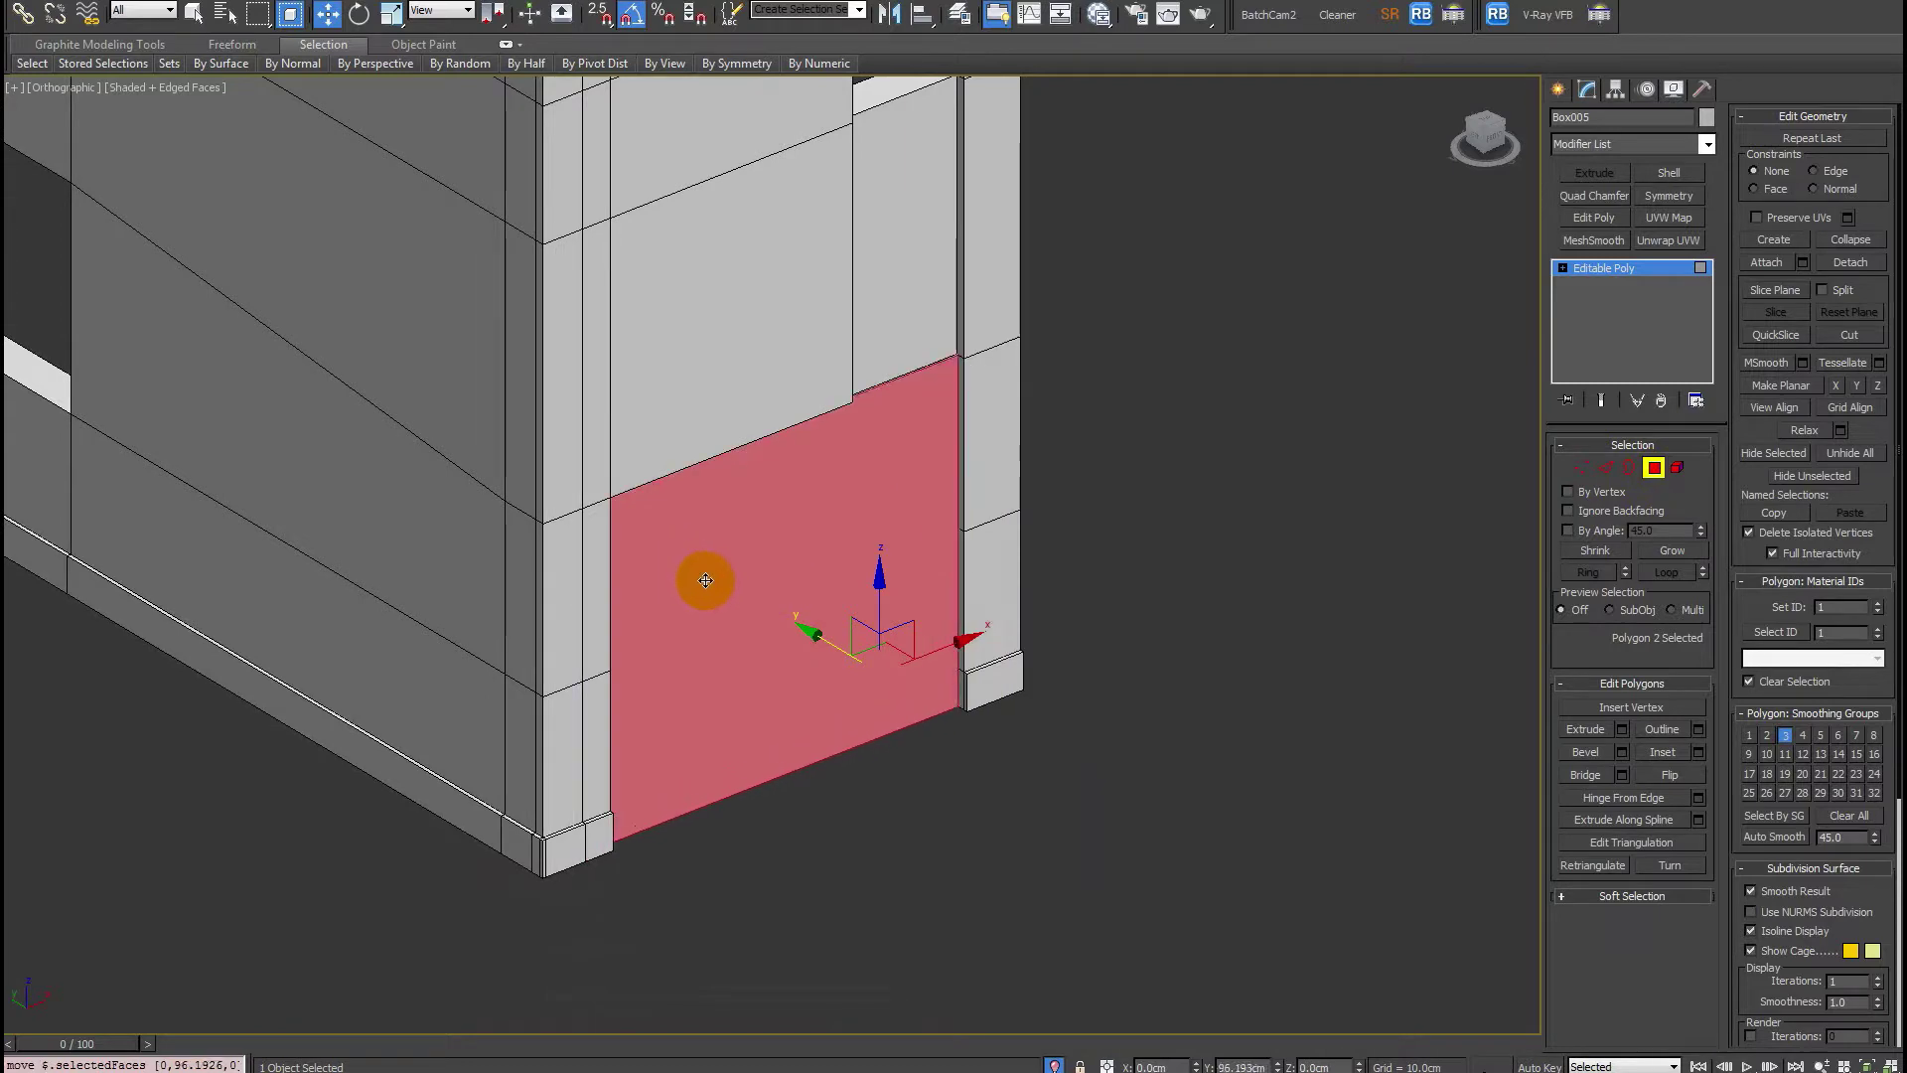
Move the four vertices on the door's left side along X to meet the edge of the opening.
{"action": "key", "text": "f"}
{"action": "scroll", "coordinate": [839, 703], "scroll_direction": "down", "scroll_amount": 3}
{"action": "key", "text": "F3"}
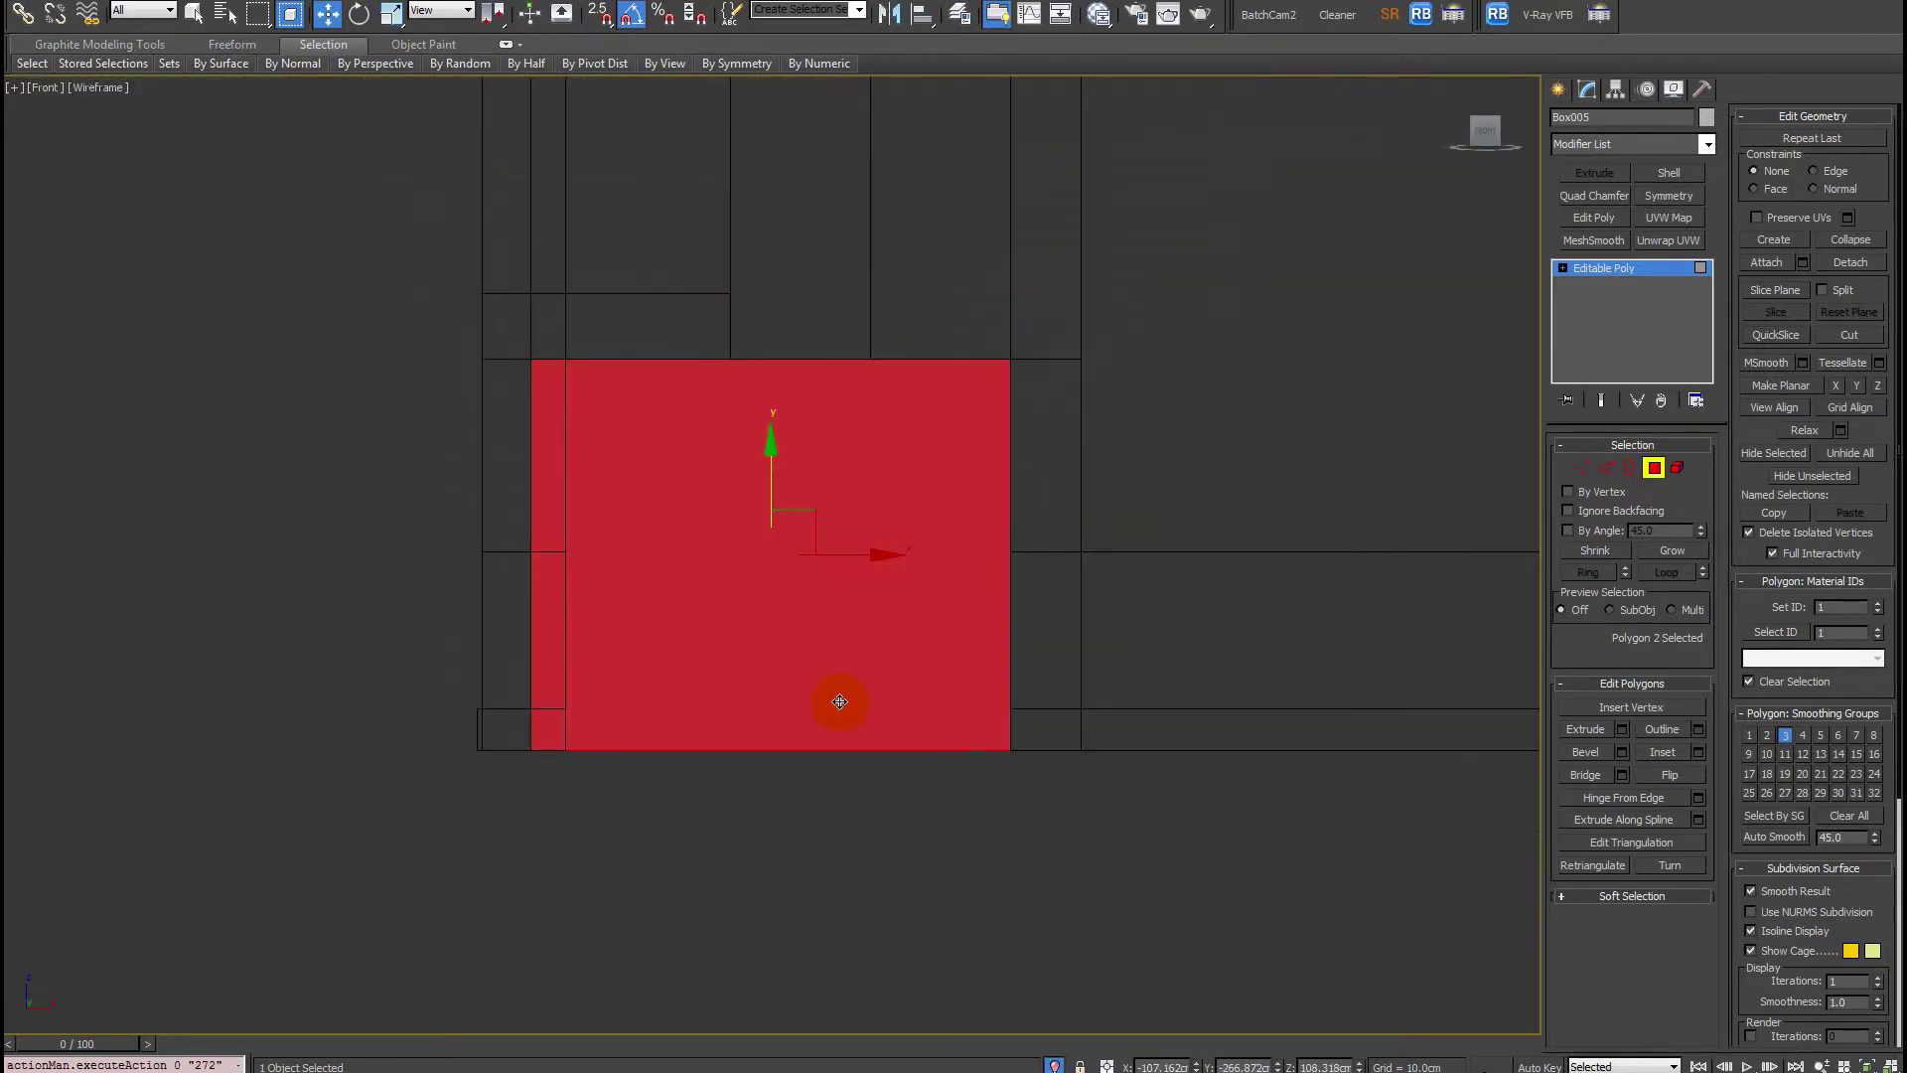
{"action": "key", "text": "1"}
{"action": "key", "text": "F3"}
{"action": "scroll", "coordinate": [564, 562], "scroll_direction": "up", "scroll_amount": 2}
{"action": "left_click_drag", "start_coordinate": [509, 553], "coordinate": [556, 578]}
{"action": "middle_click_drag", "start_coordinate": [557, 578], "coordinate": [622, 561], "text": "alt"}
{"action": "key", "text": "F3"}
{"action": "key", "text": "F3"}
{"action": "key", "text": "f"}
{"action": "key", "text": "z"}
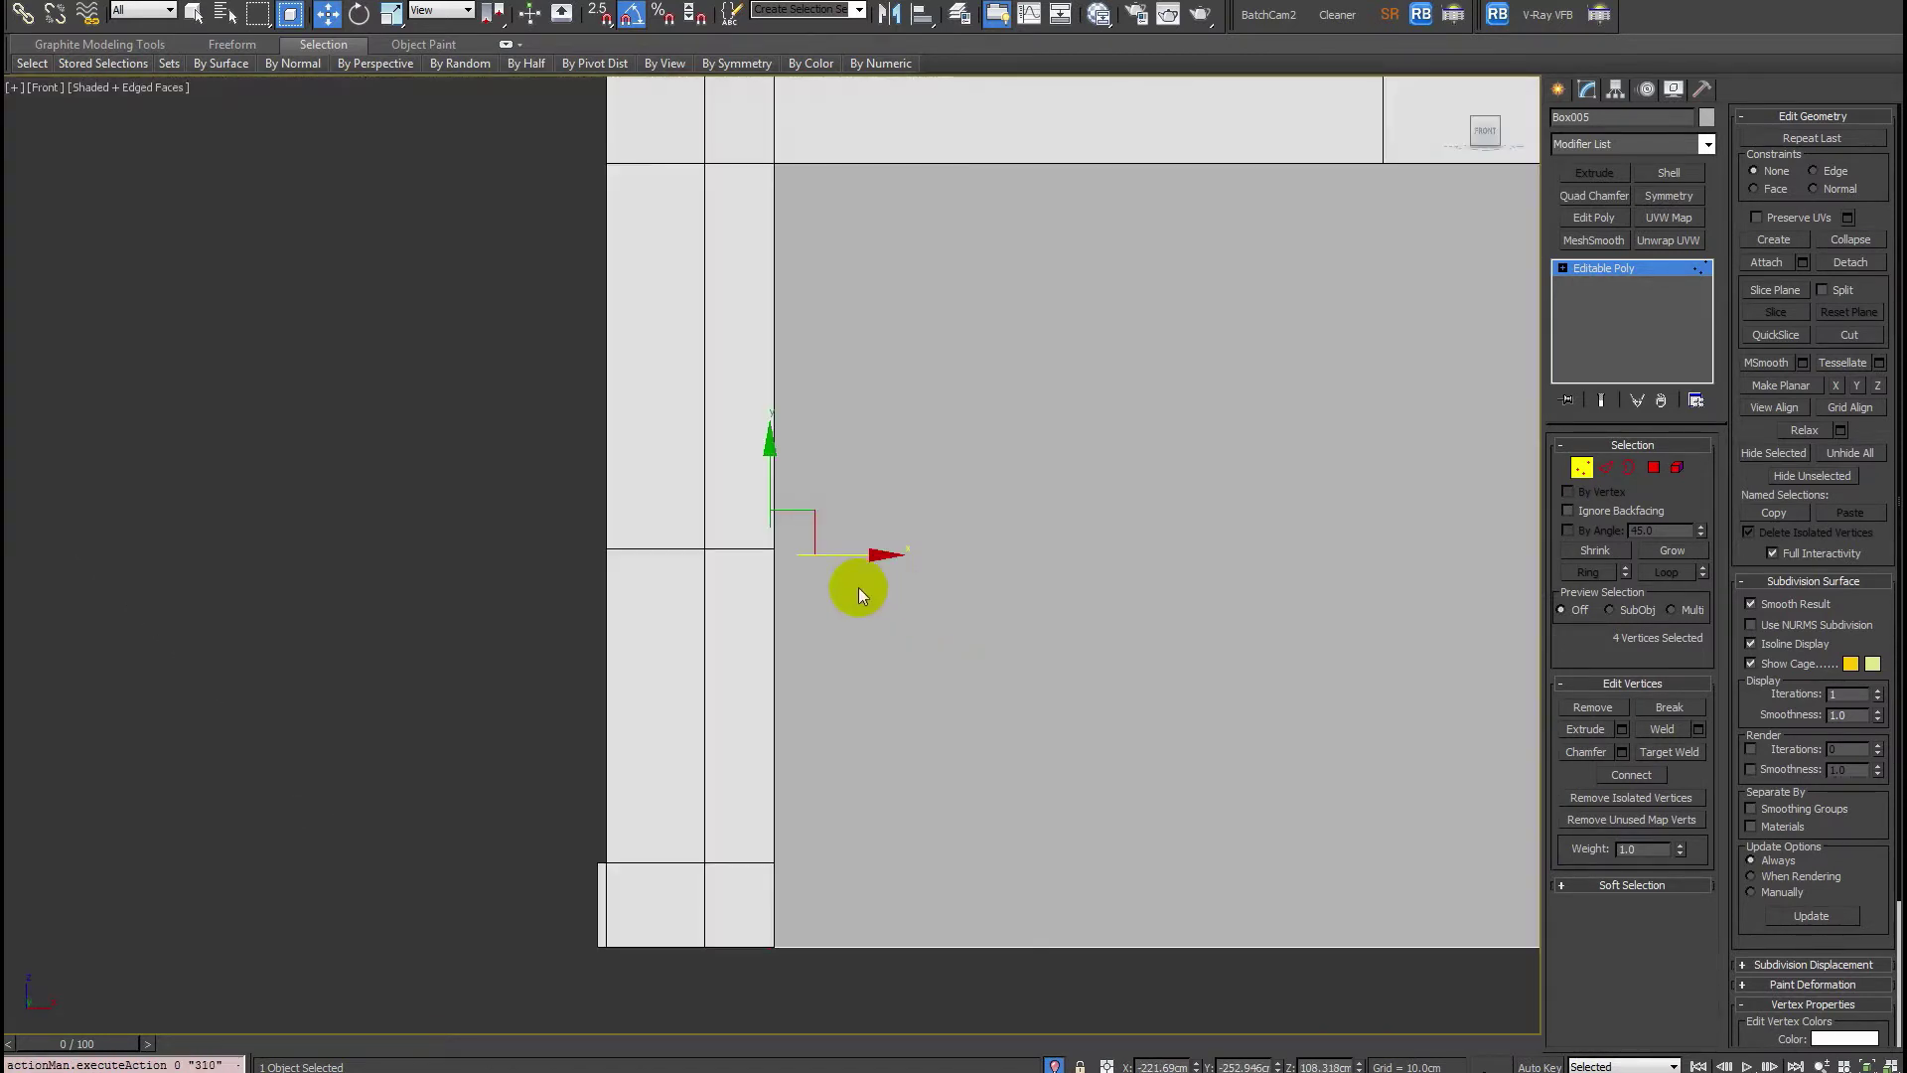
Switch to Adobe Bridge and view the first reference photo in the Garage_door folder.
{"action": "scroll", "coordinate": [858, 587], "scroll_direction": "down", "scroll_amount": 3}
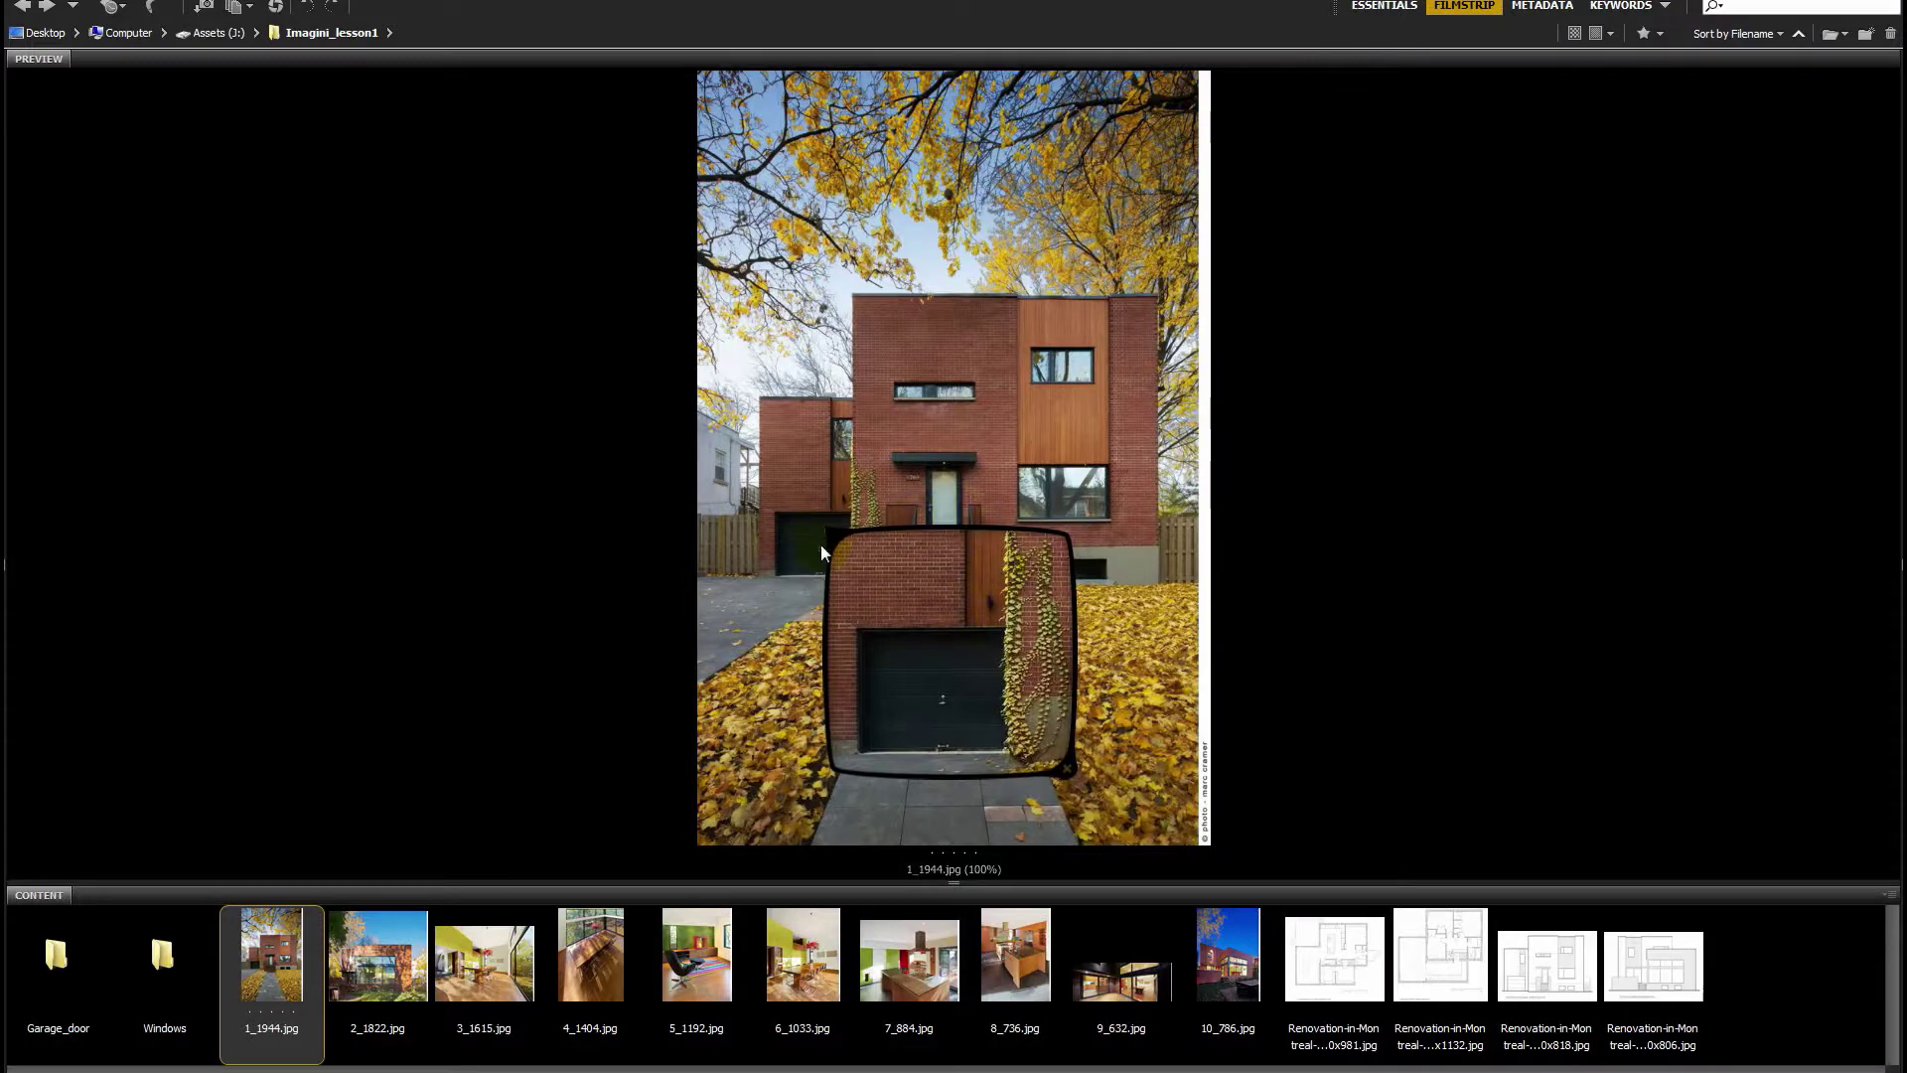
{"action": "double_click", "coordinate": [33, 993]}
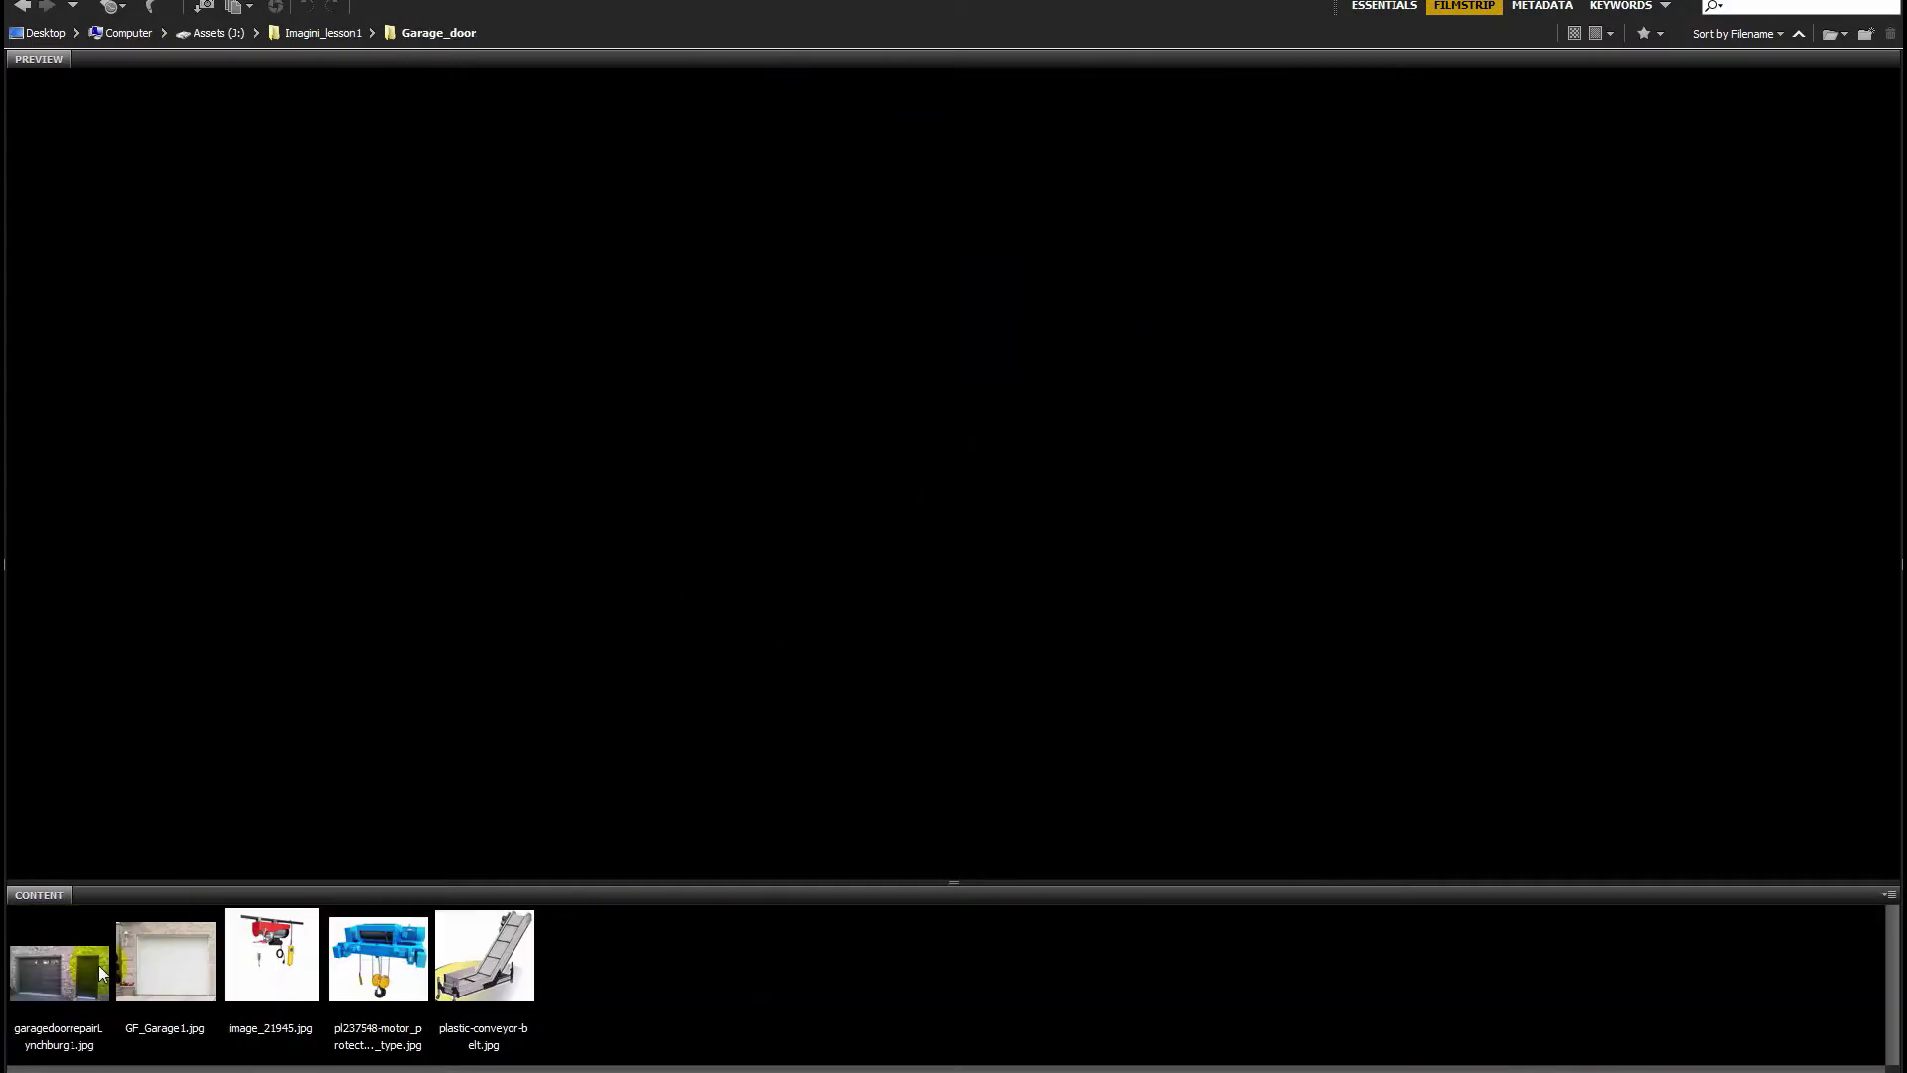
{"action": "left_click", "coordinate": [98, 964]}
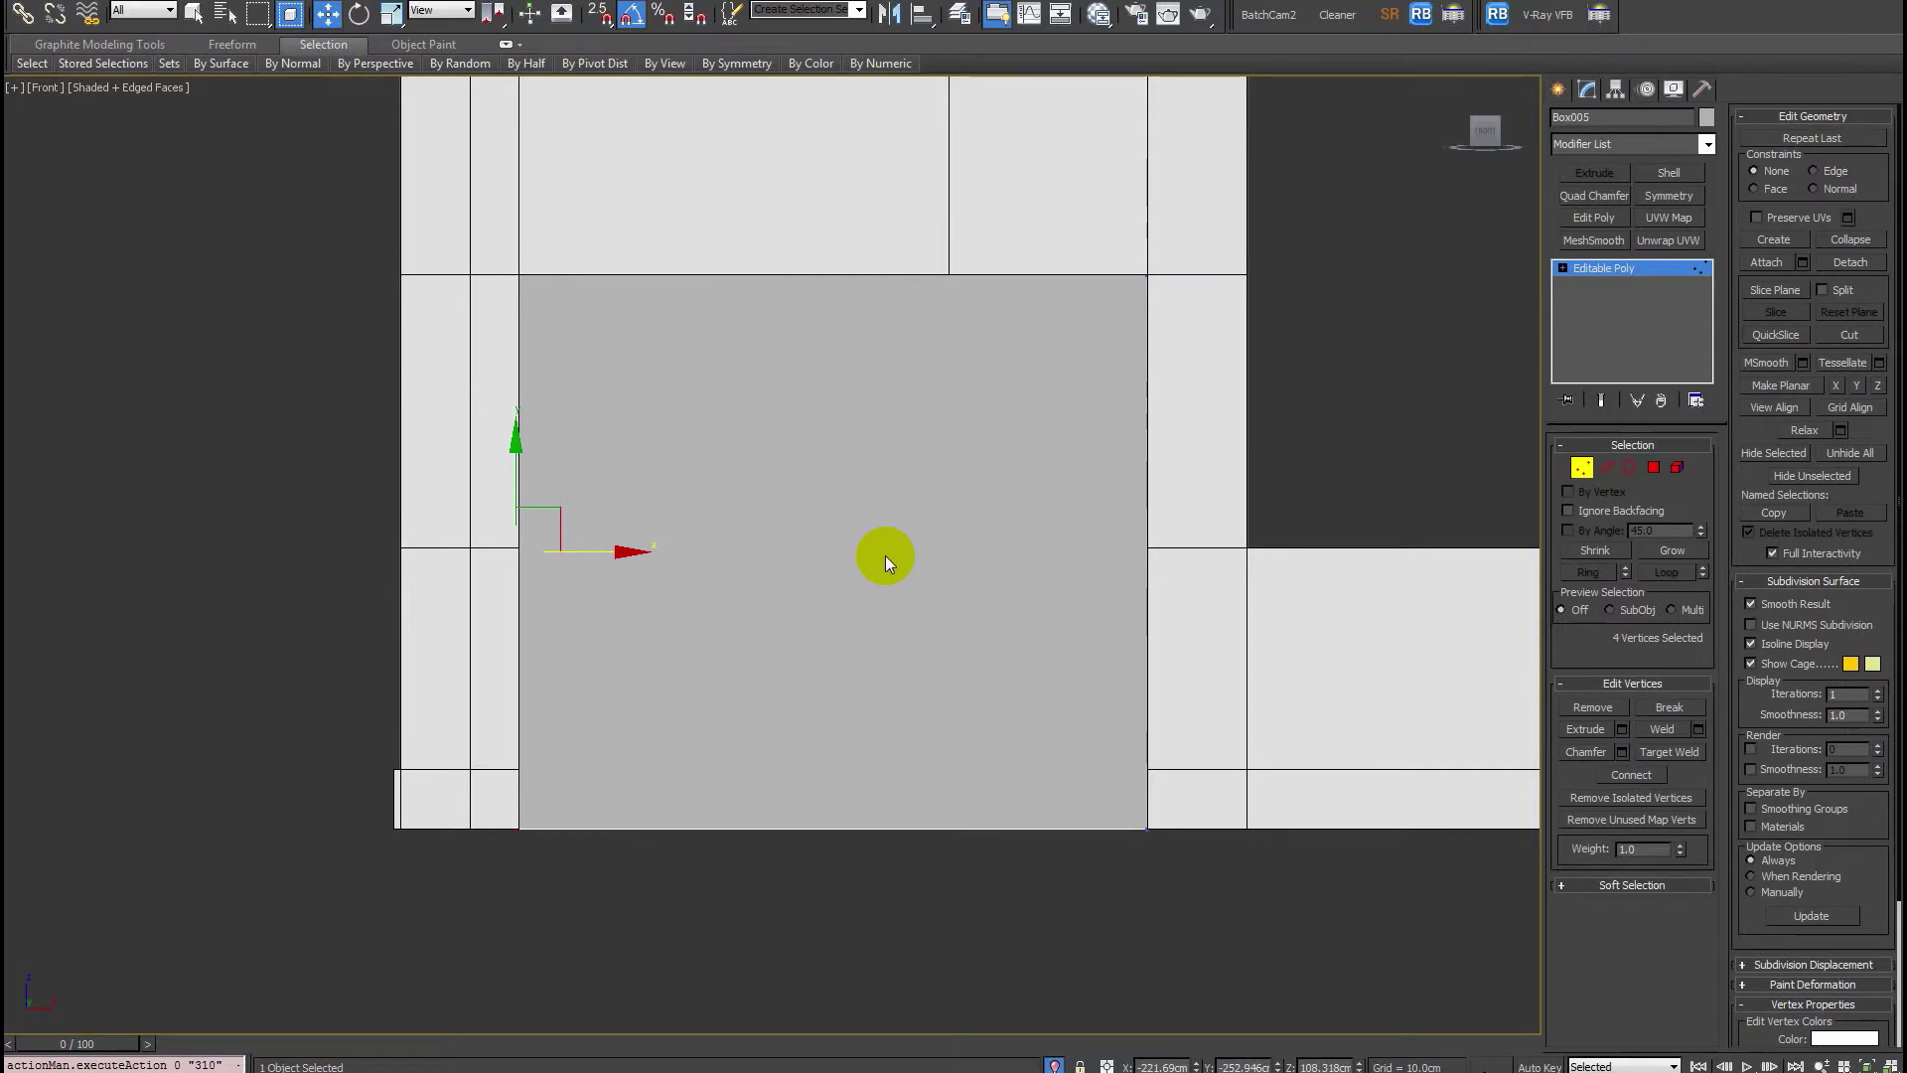
Connect the door's horizontal edges with one segment to form a vertical loop down the middle.
{"action": "key", "text": "2"}
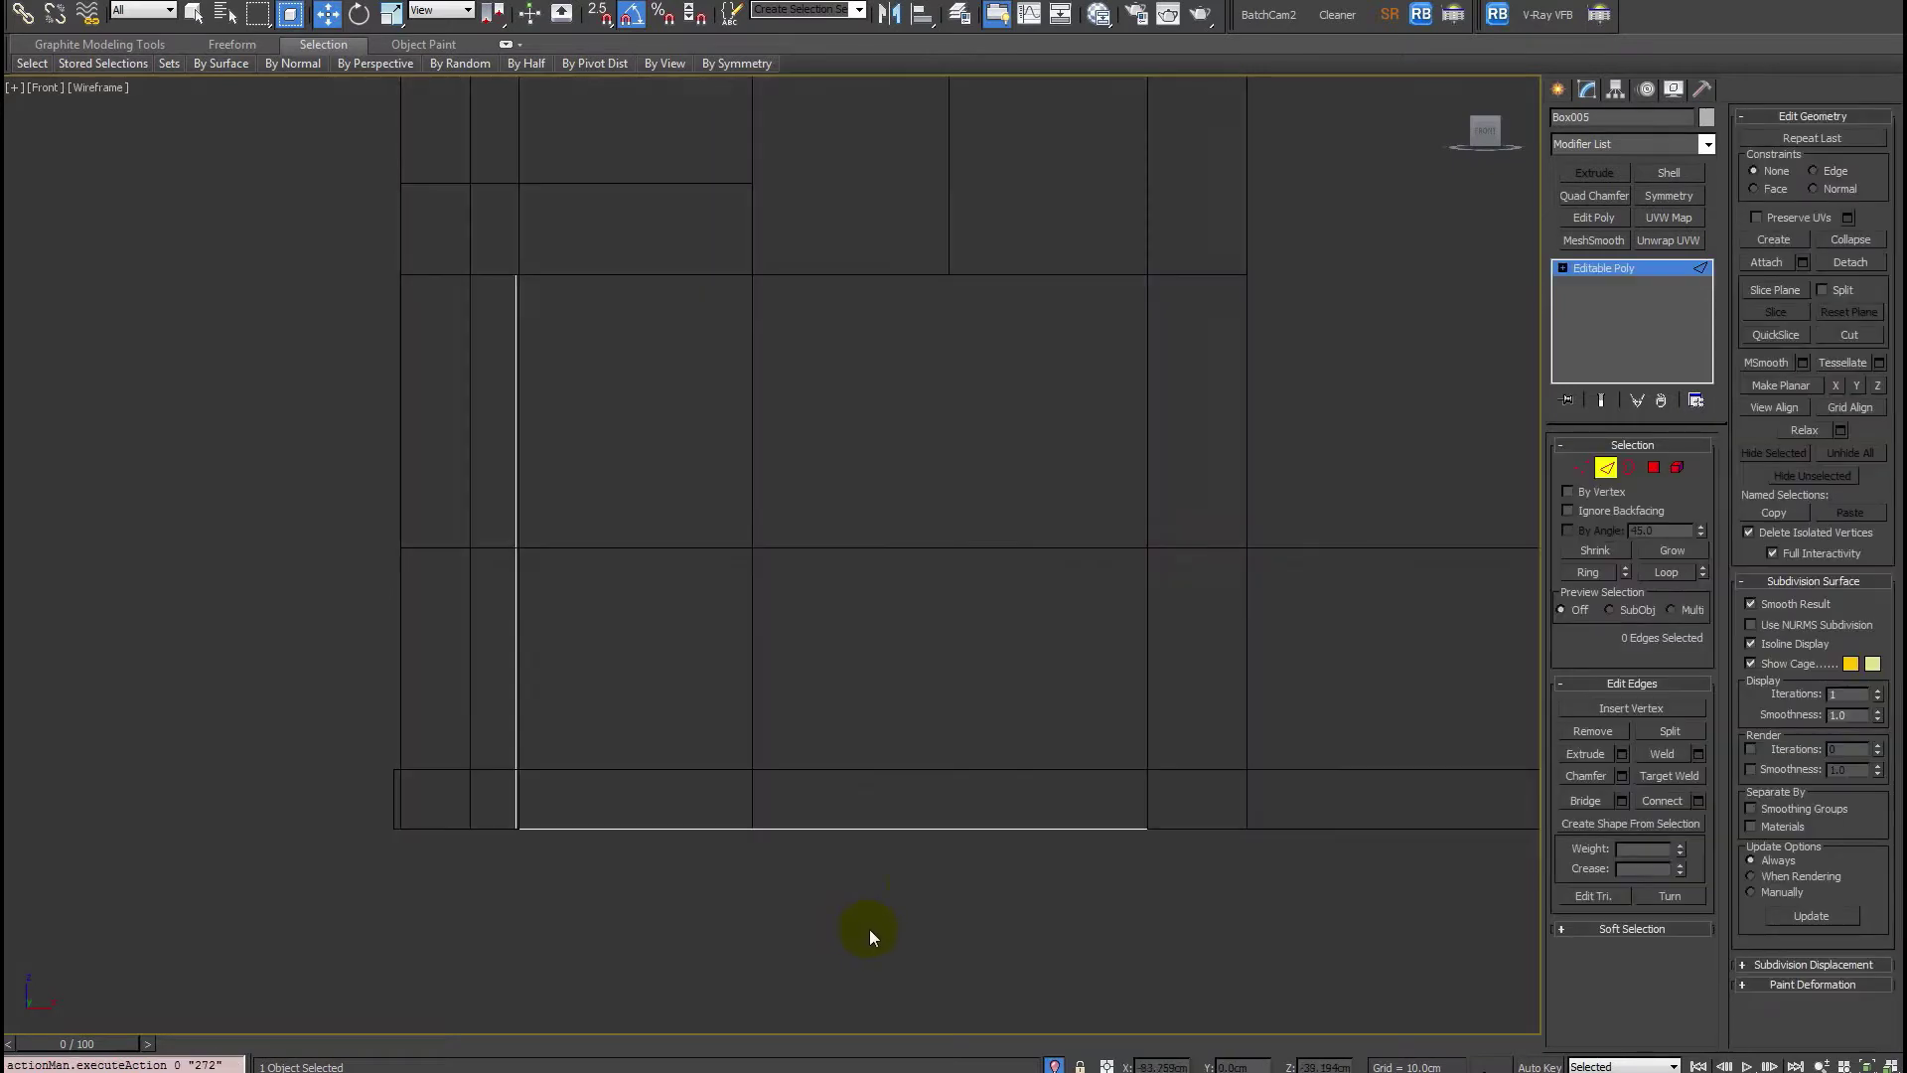
{"action": "key", "text": "ctrl+shift+e"}
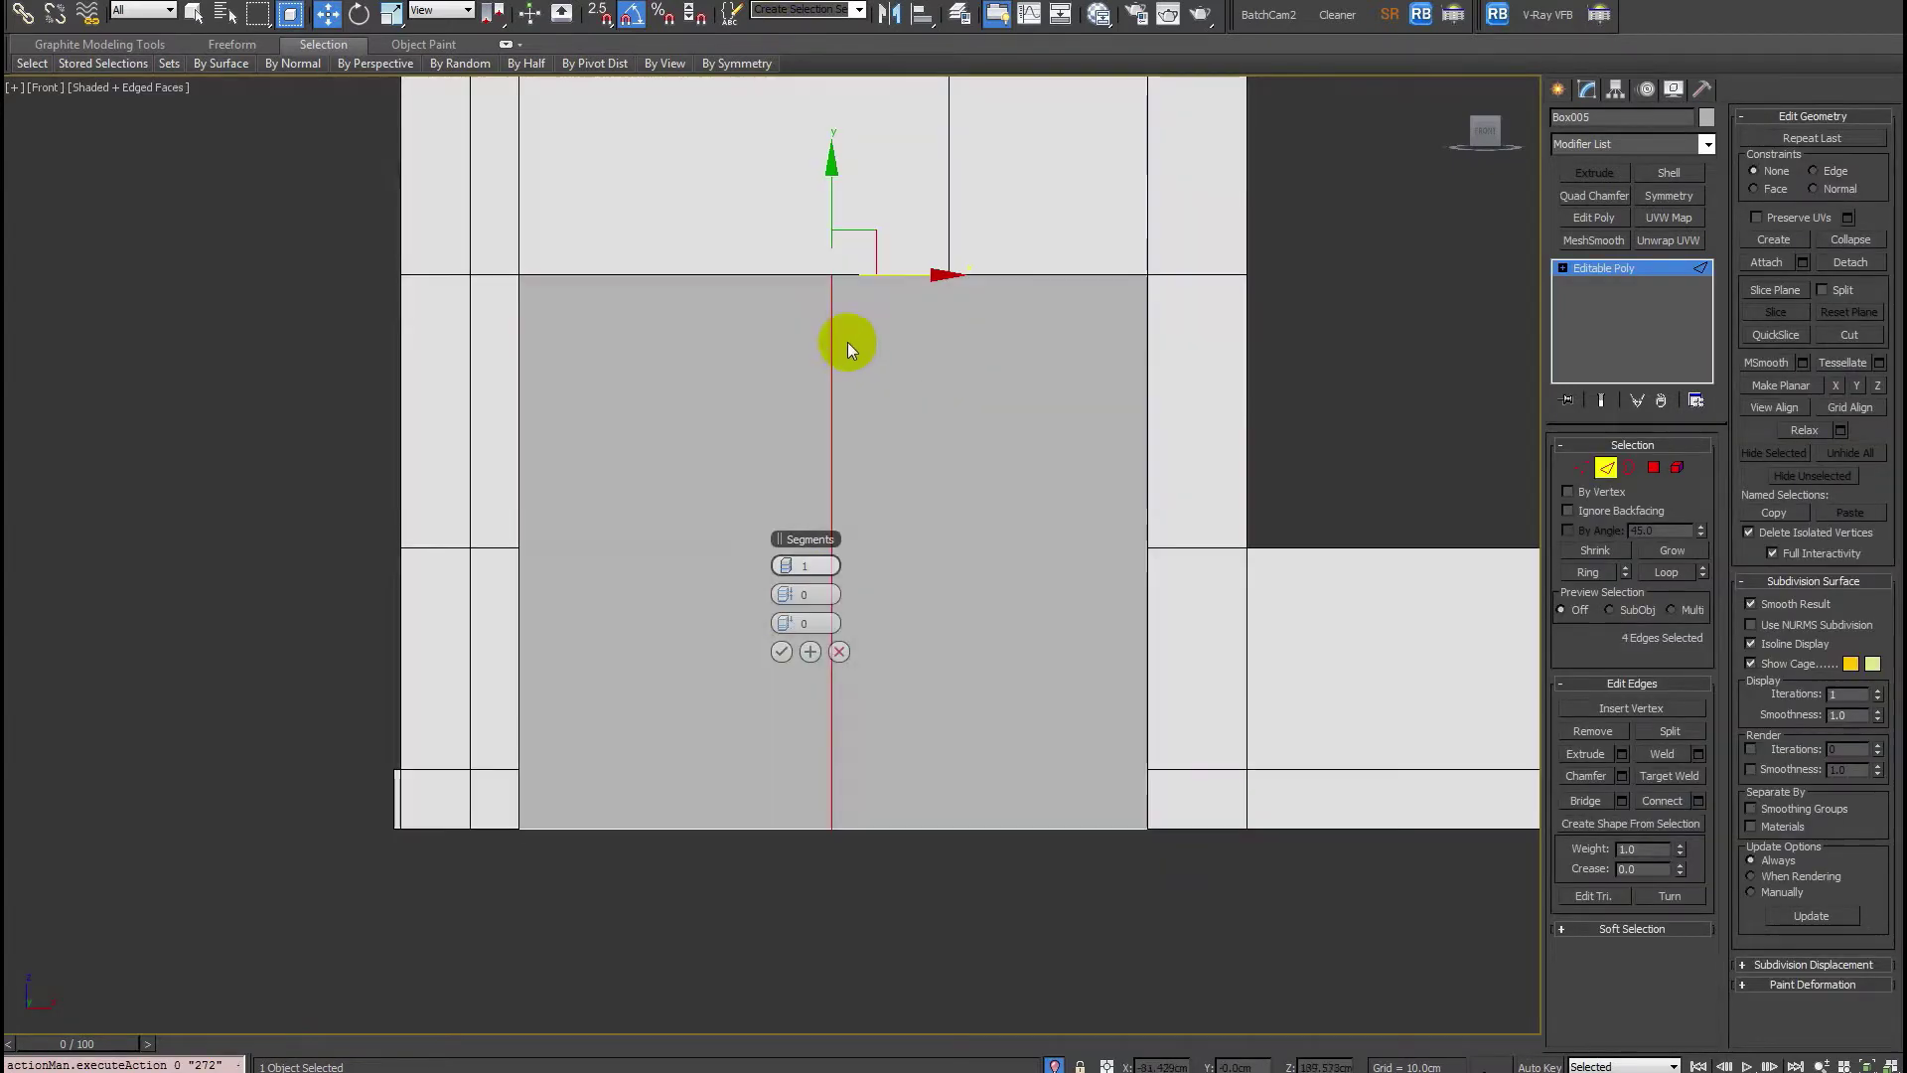
{"action": "middle_click_drag", "start_coordinate": [848, 342], "coordinate": [1010, 392], "text": "alt"}
{"action": "middle_click_drag", "start_coordinate": [773, 748], "coordinate": [812, 652], "text": "alt"}
{"action": "left_click", "coordinate": [781, 652]}
{"action": "middle_click_drag", "start_coordinate": [843, 141], "coordinate": [971, 503], "text": "alt"}
Leave edge editing and add a Symmetry modifier to the door.
{"action": "key", "text": "2"}
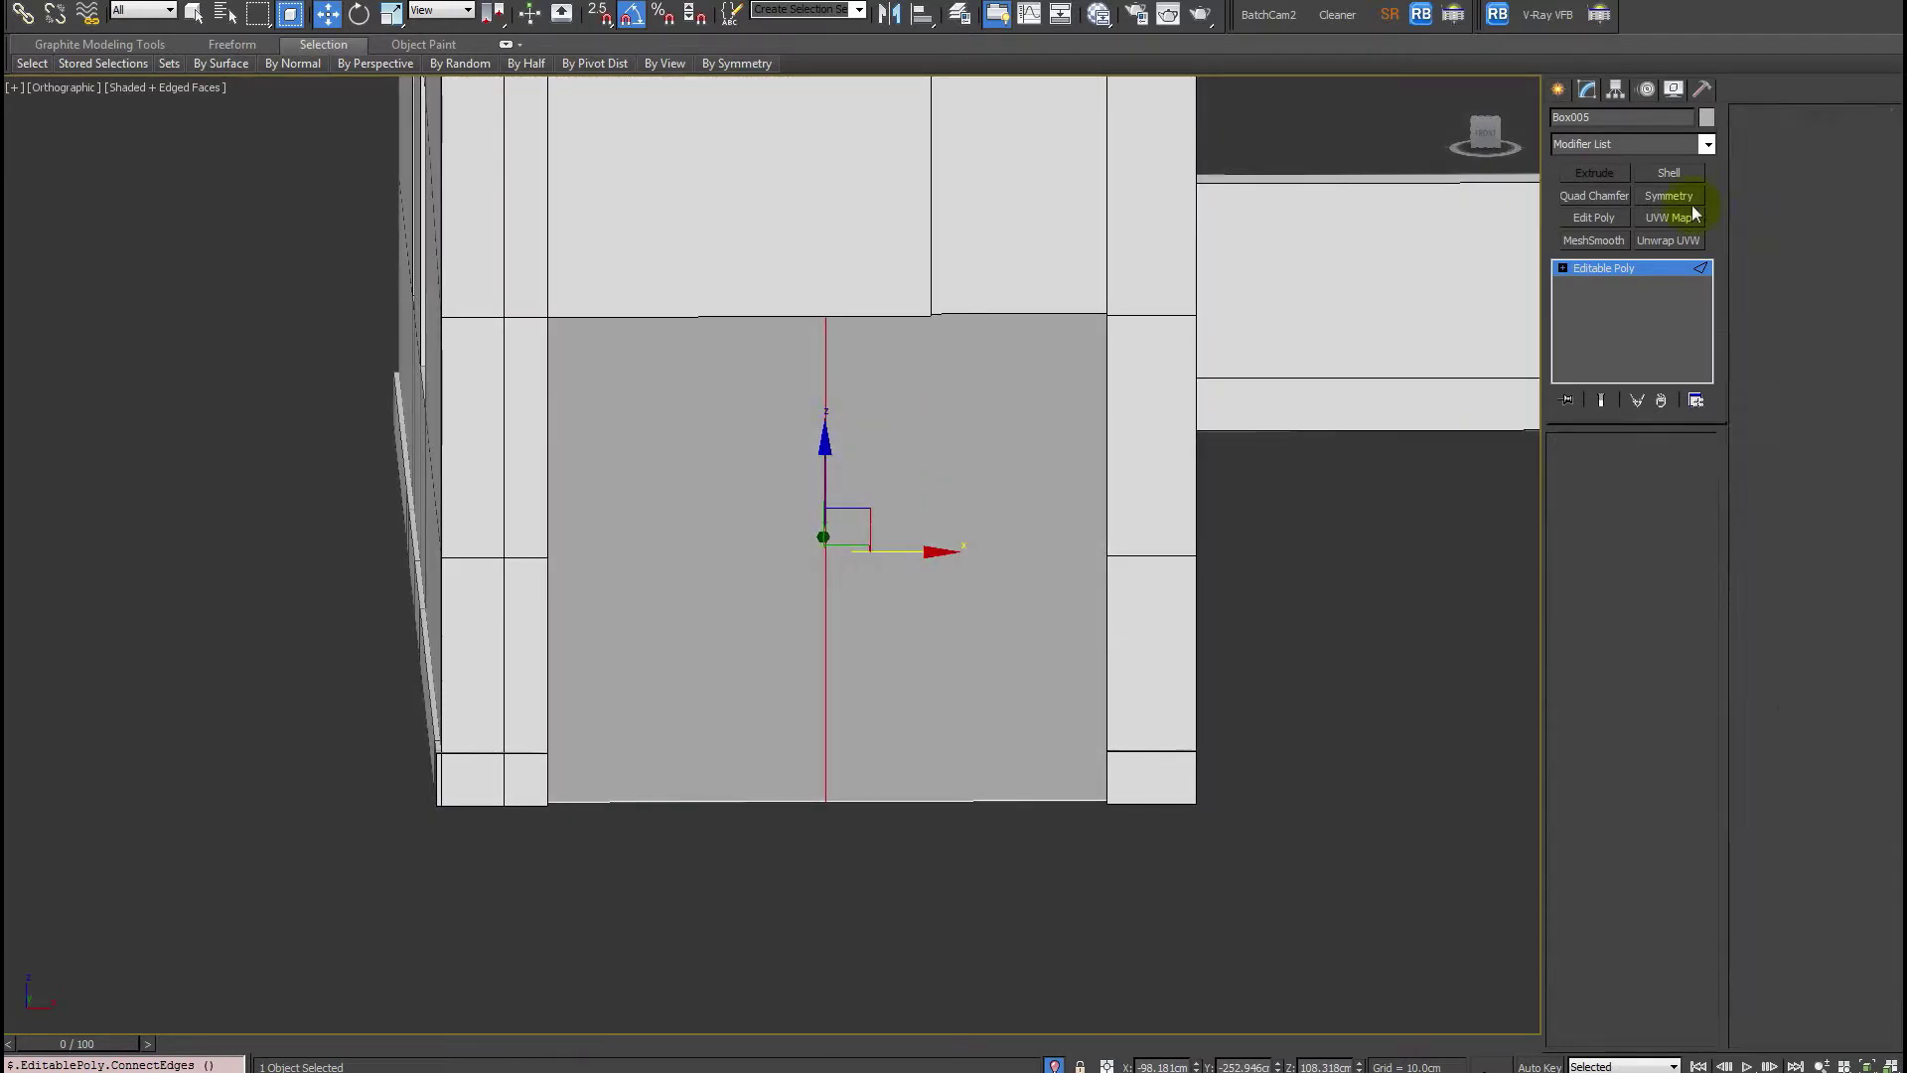
{"action": "left_click", "coordinate": [1707, 153]}
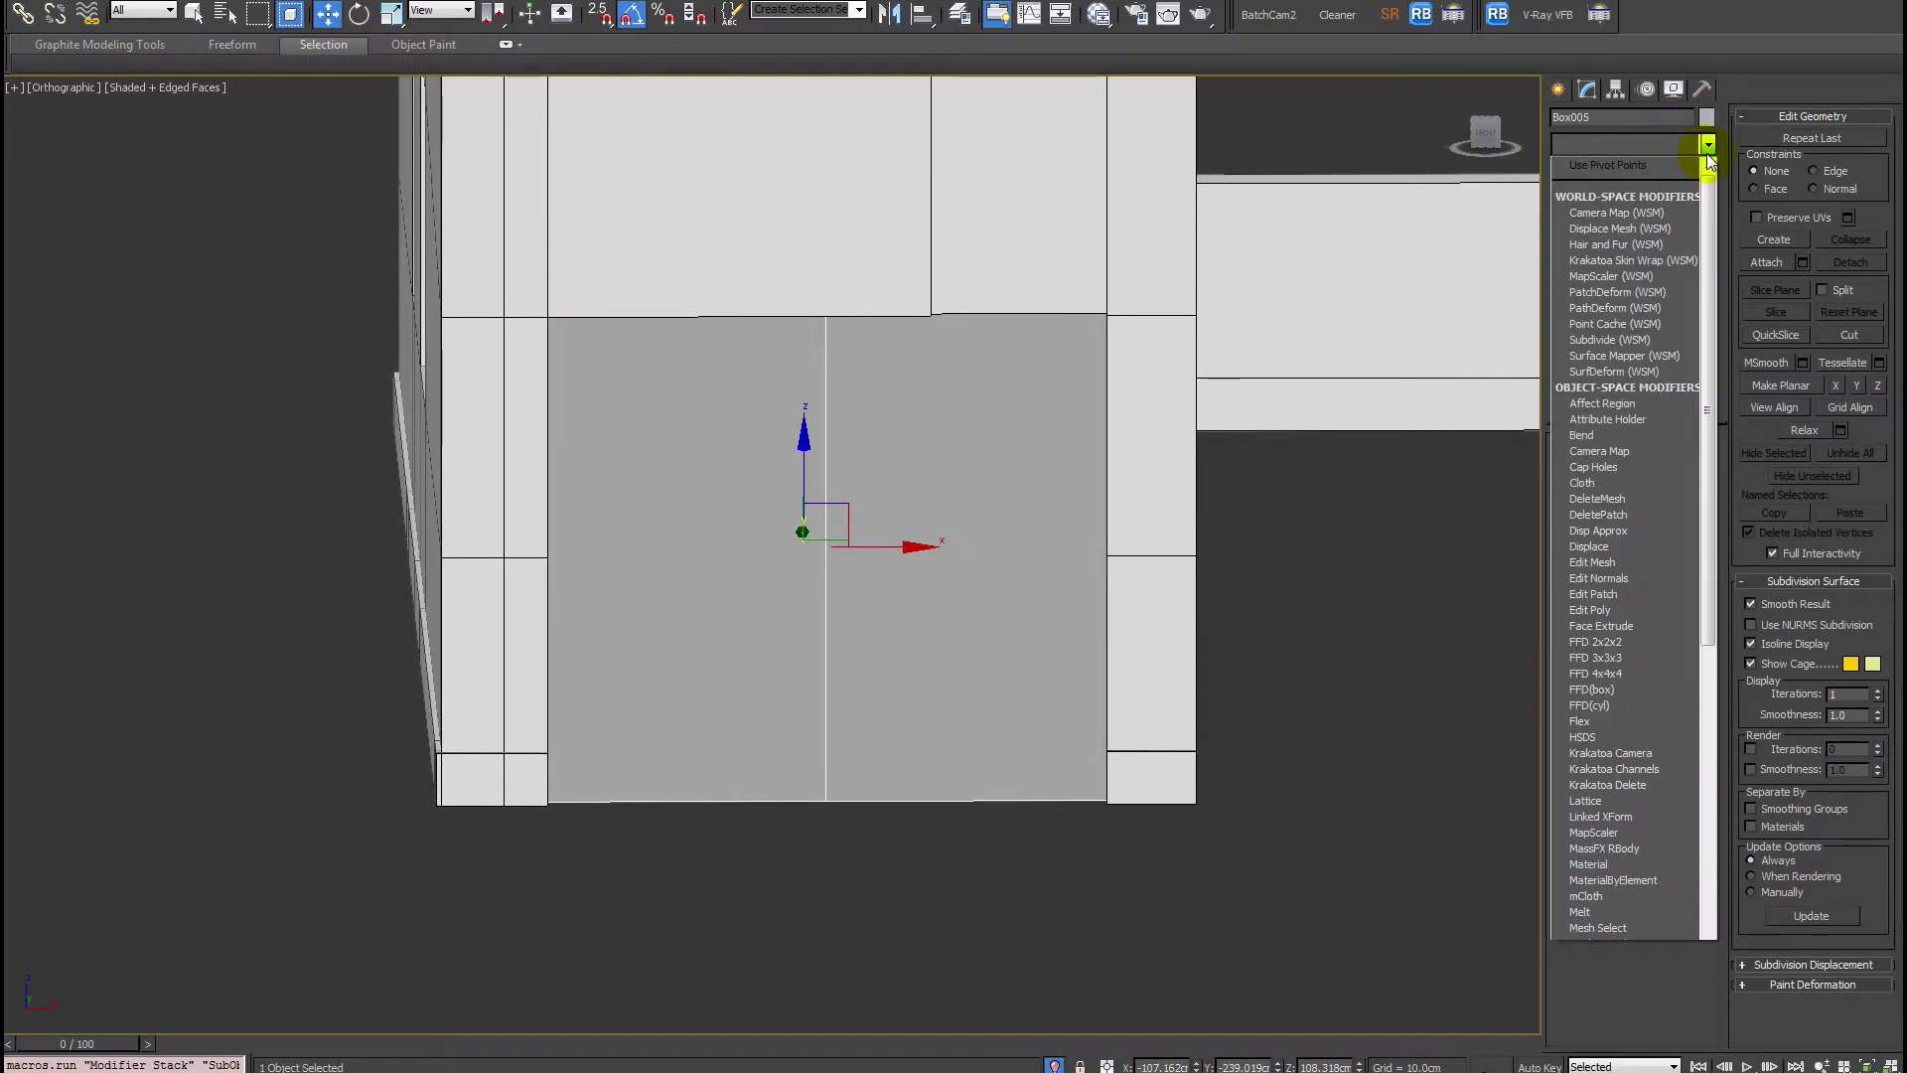
{"action": "key", "text": "s"}
{"action": "key", "text": "s"}
{"action": "key", "text": "s"}
{"action": "key", "text": "s"}
{"action": "key", "text": "s"}
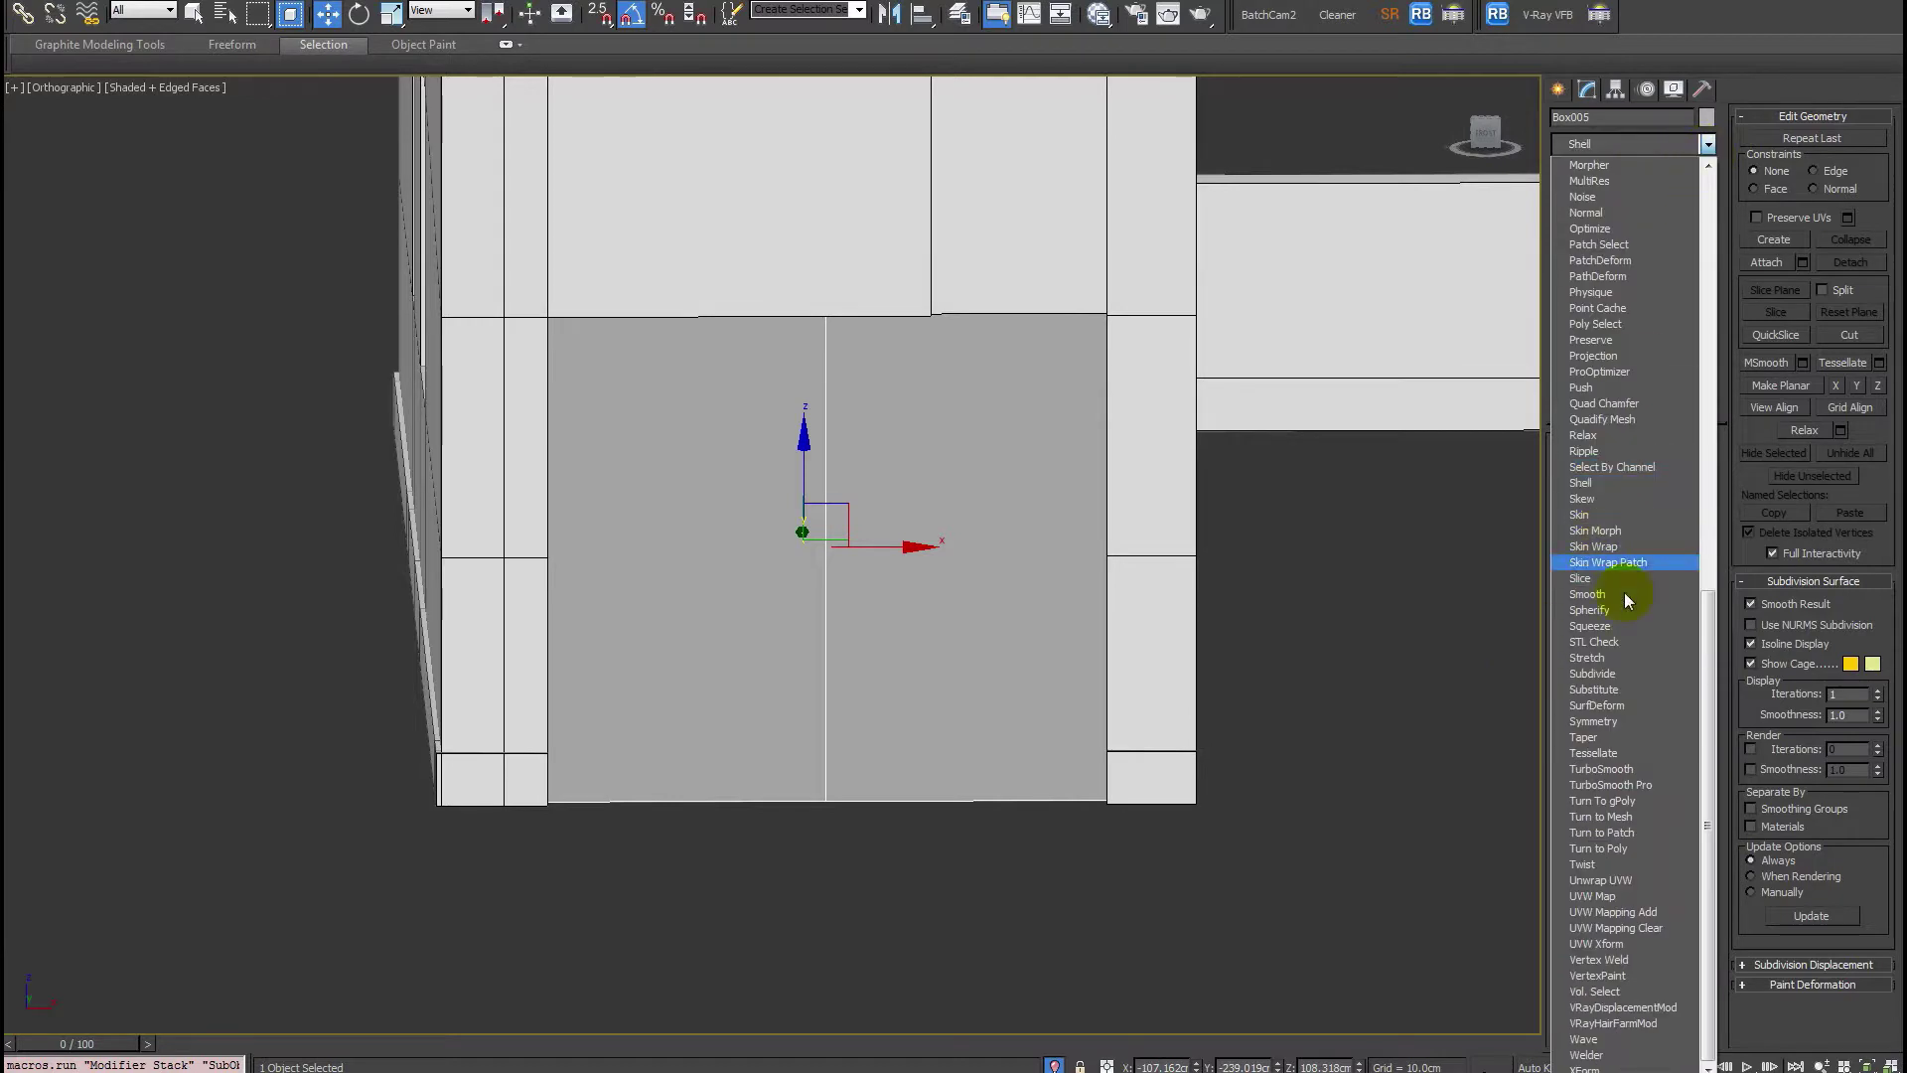
{"action": "left_click", "coordinate": [1605, 721]}
Move the Symmetry mirror plane along X with vertex snapping so that it lies on the door's centre edge.
{"action": "key", "text": "f"}
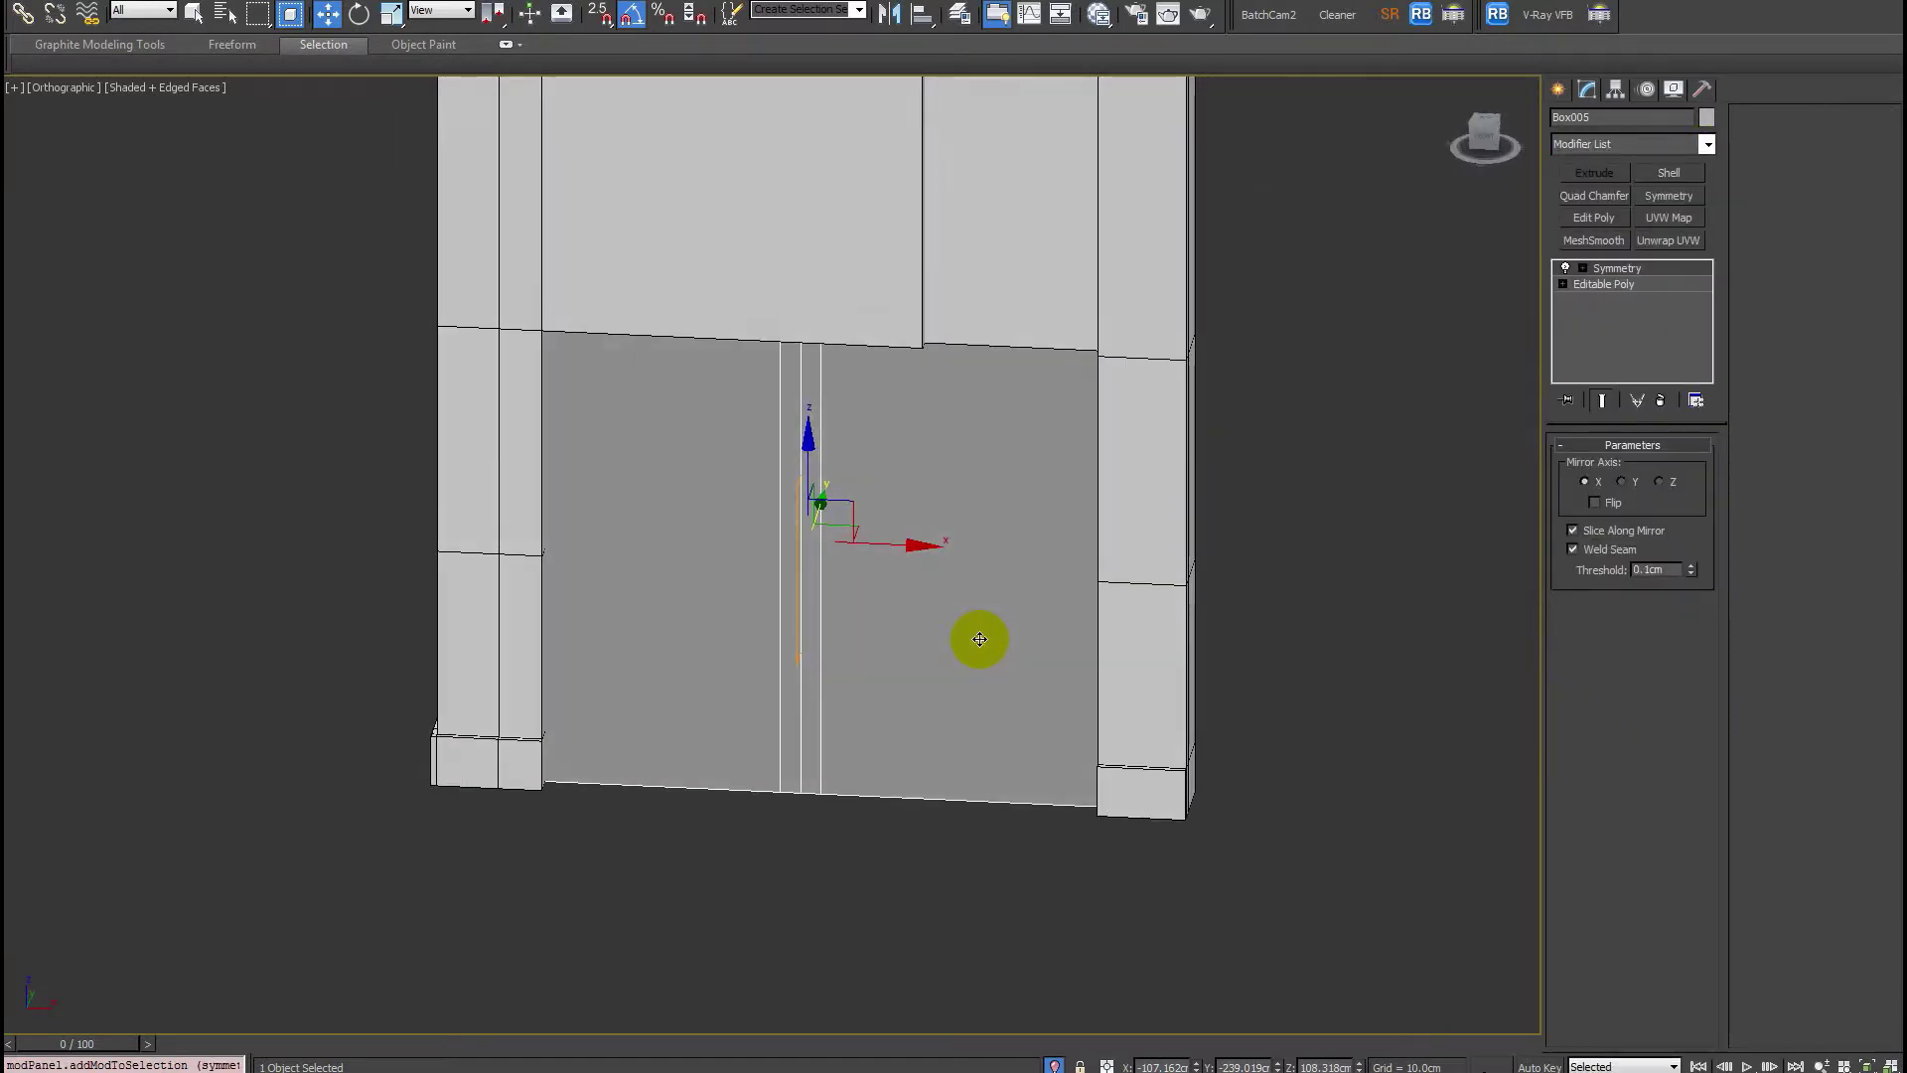
{"action": "key", "text": "F3"}
{"action": "key", "text": "F3"}
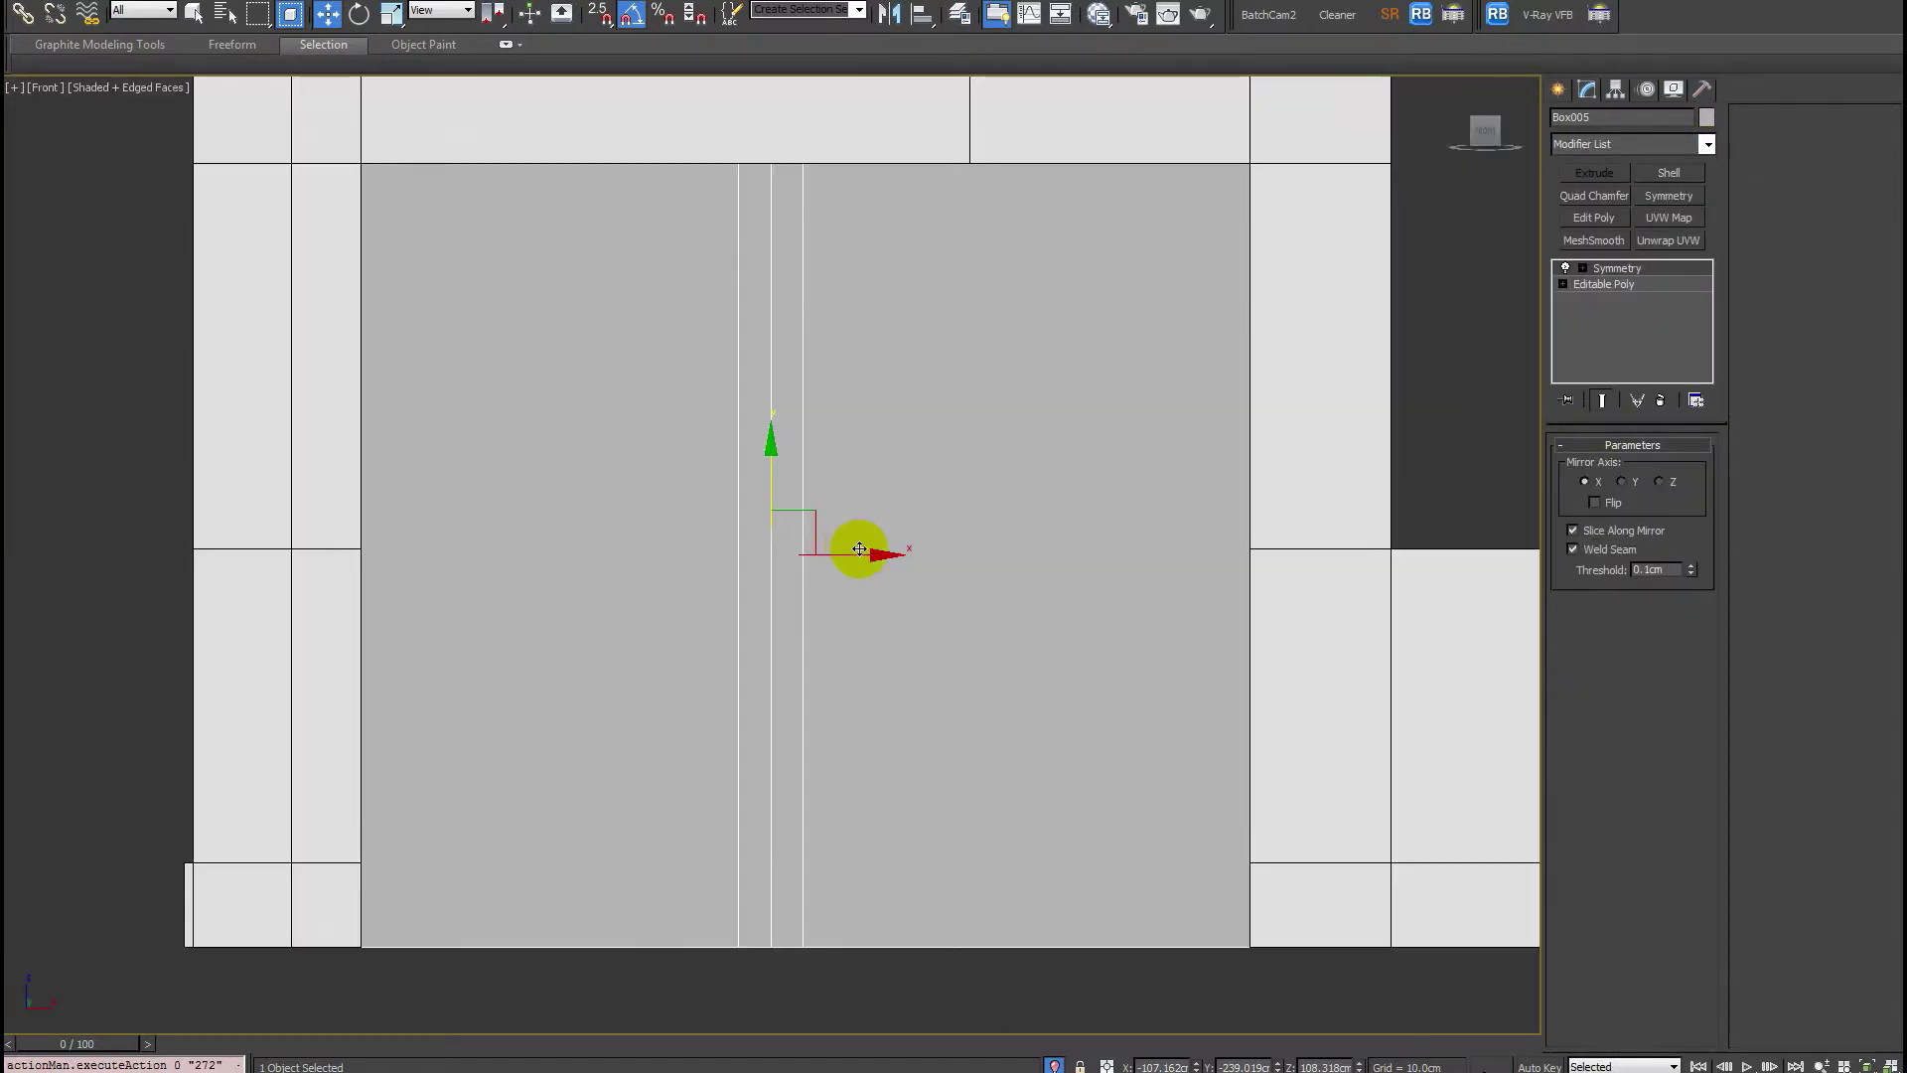
{"action": "left_click", "coordinate": [1628, 285]}
{"action": "key", "text": "s"}
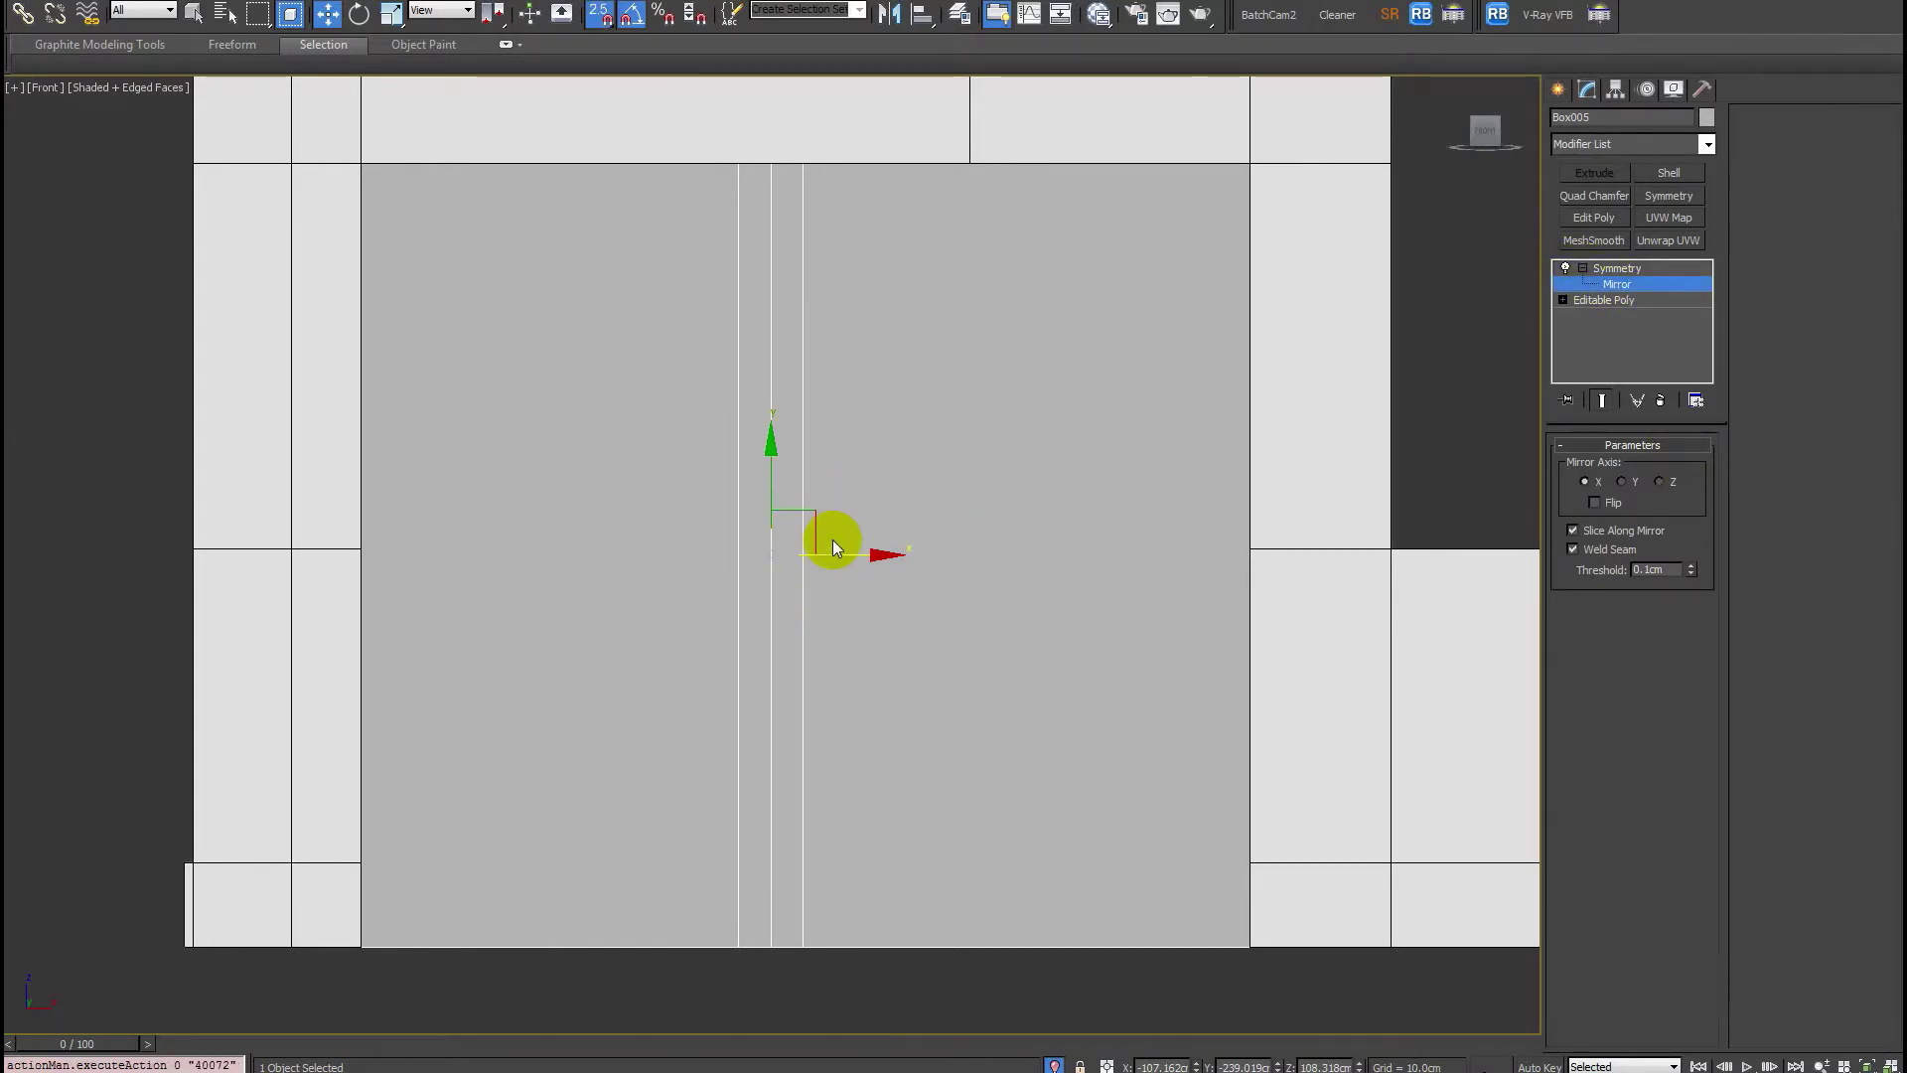
{"action": "key", "text": "F3"}
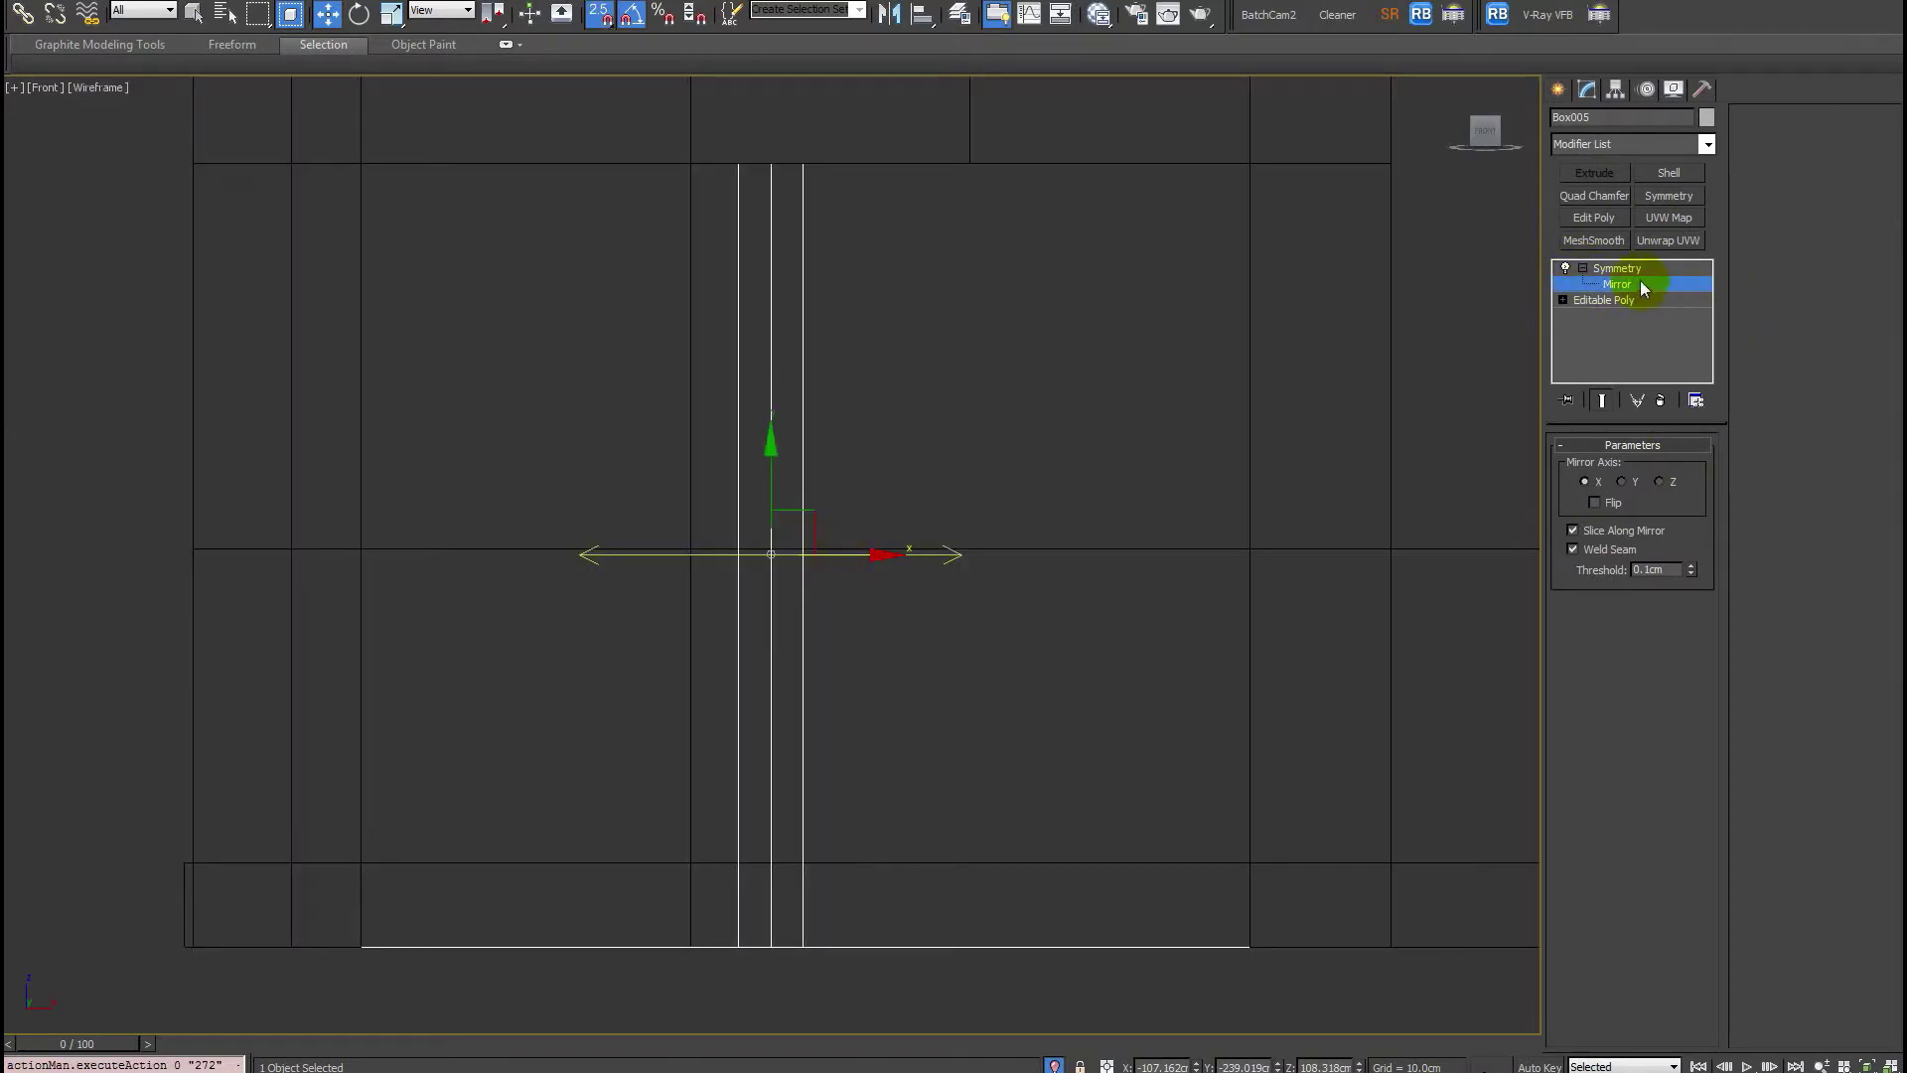
{"action": "key", "text": "F3"}
{"action": "mouse_move", "coordinate": [813, 553]}
{"action": "left_mouse_down"}
{"action": "mouse_move", "coordinate": [864, 553]}
{"action": "mouse_move", "coordinate": [685, 522]}
{"action": "mouse_move", "coordinate": [659, 555]}
{"action": "mouse_move", "coordinate": [545, 537]}
{"action": "mouse_move", "coordinate": [669, 557]}
{"action": "mouse_move", "coordinate": [625, 557]}
{"action": "left_mouse_up"}
{"action": "key", "text": "s"}
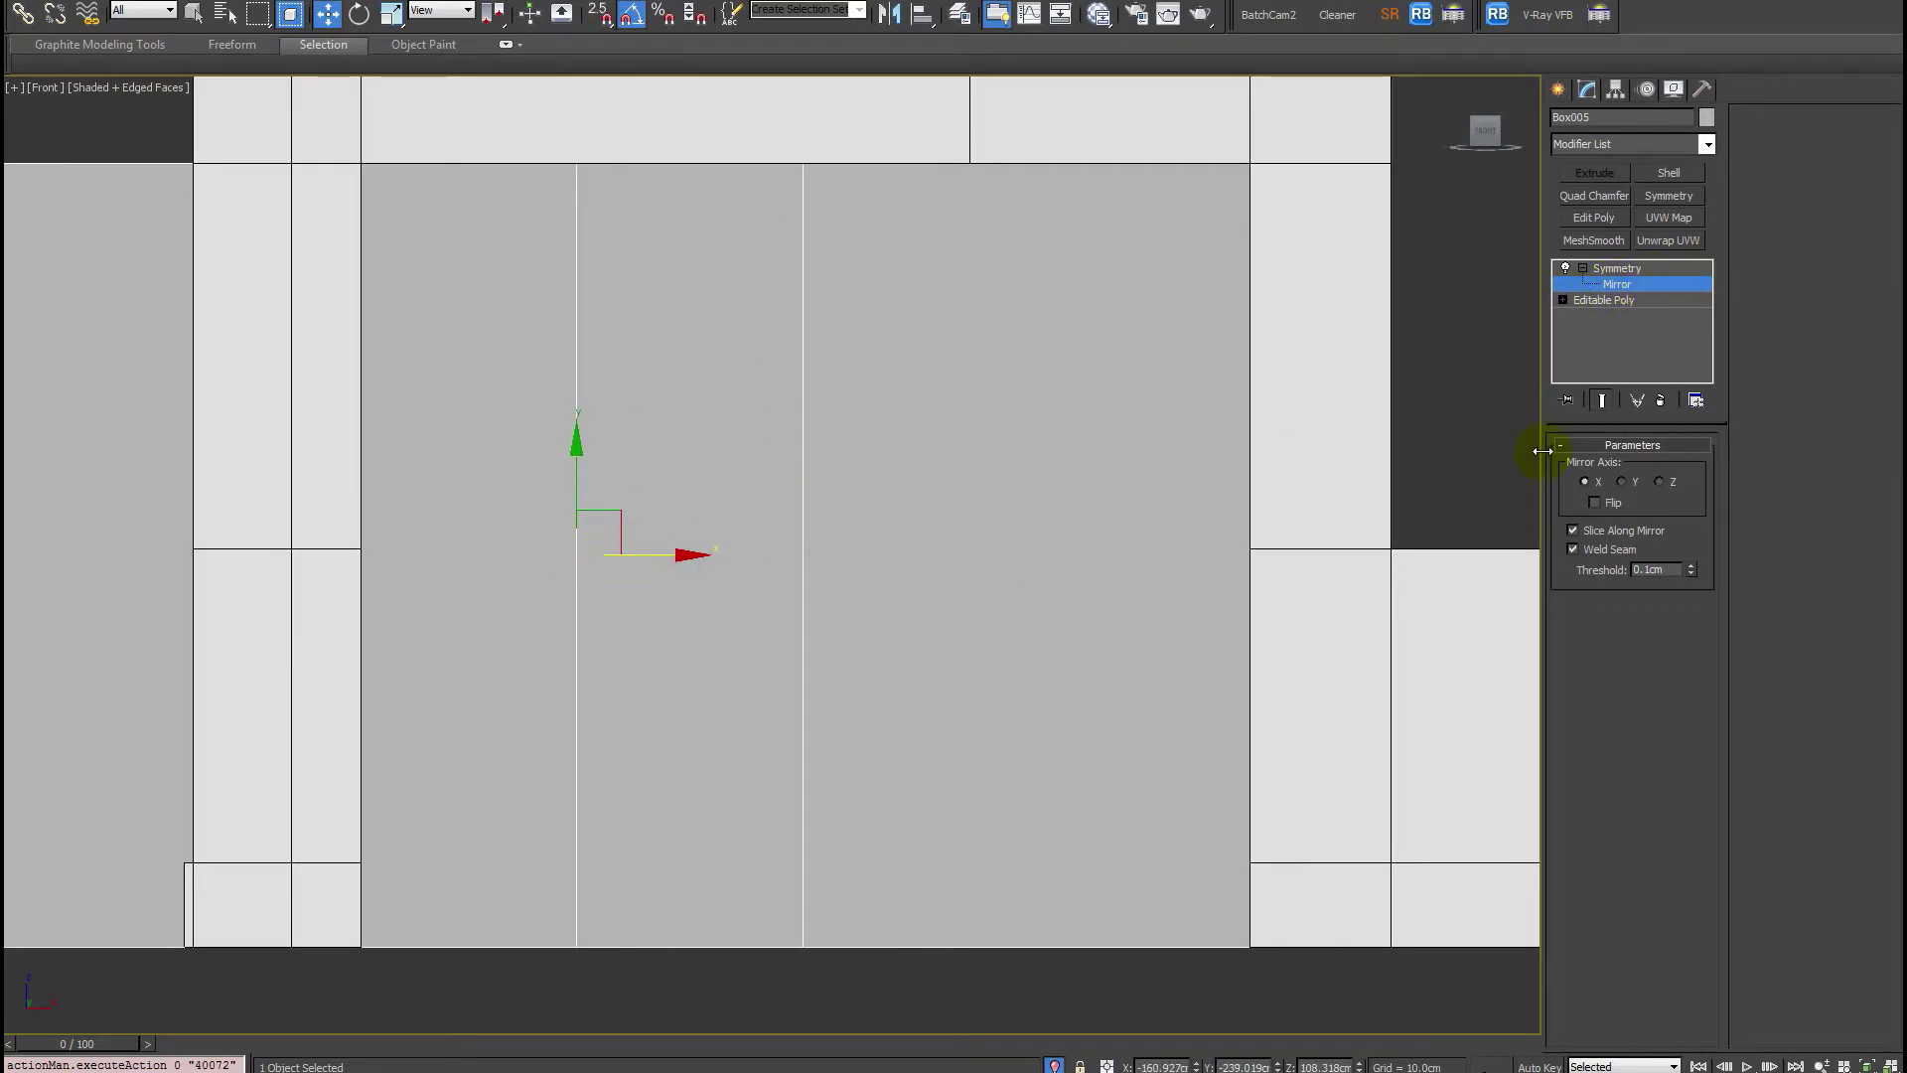
{"action": "left_click_drag", "start_coordinate": [661, 551], "coordinate": [791, 952]}
{"action": "key", "text": "s"}
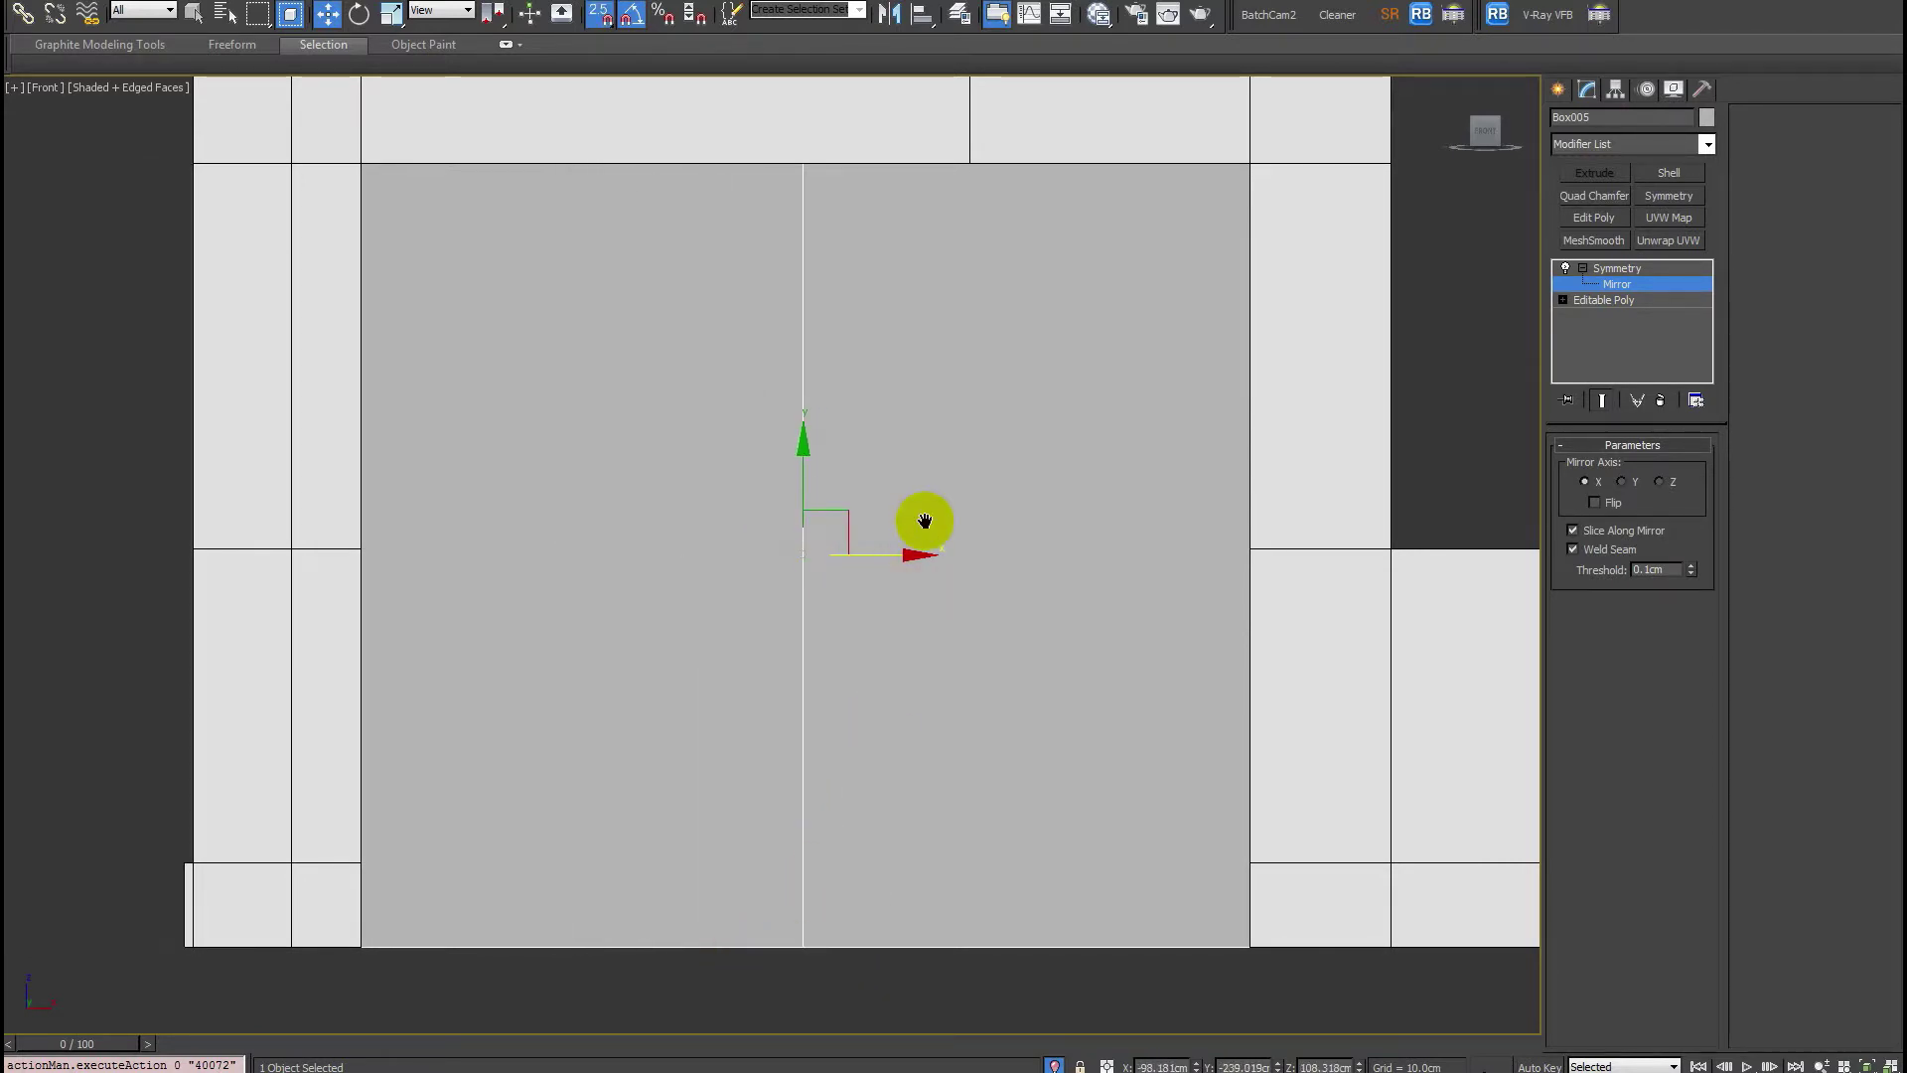
Try a vertical edge loop on the right half of the base door mesh, shifted close to its outer side, and remove it.
{"action": "middle_click_drag", "start_coordinate": [924, 520], "coordinate": [1433, 373], "text": "alt"}
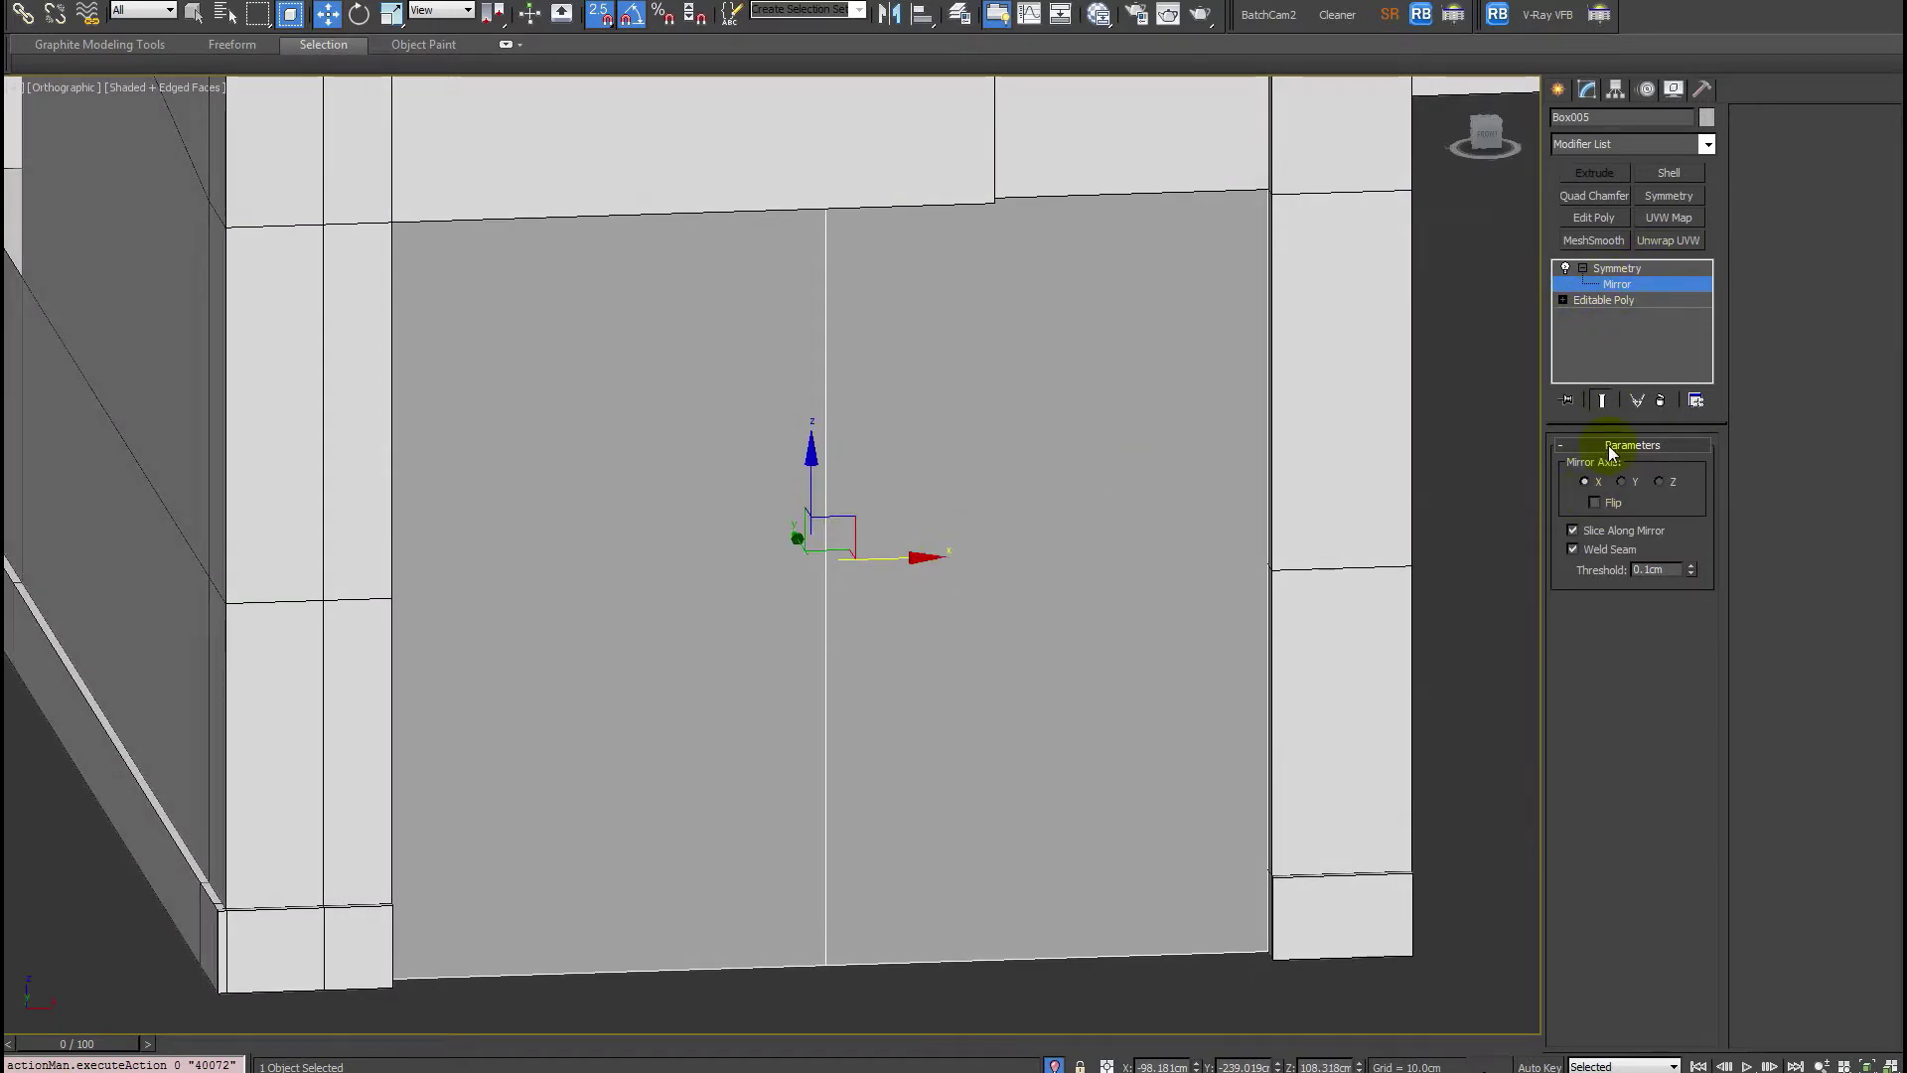
{"action": "left_click", "coordinate": [1625, 299]}
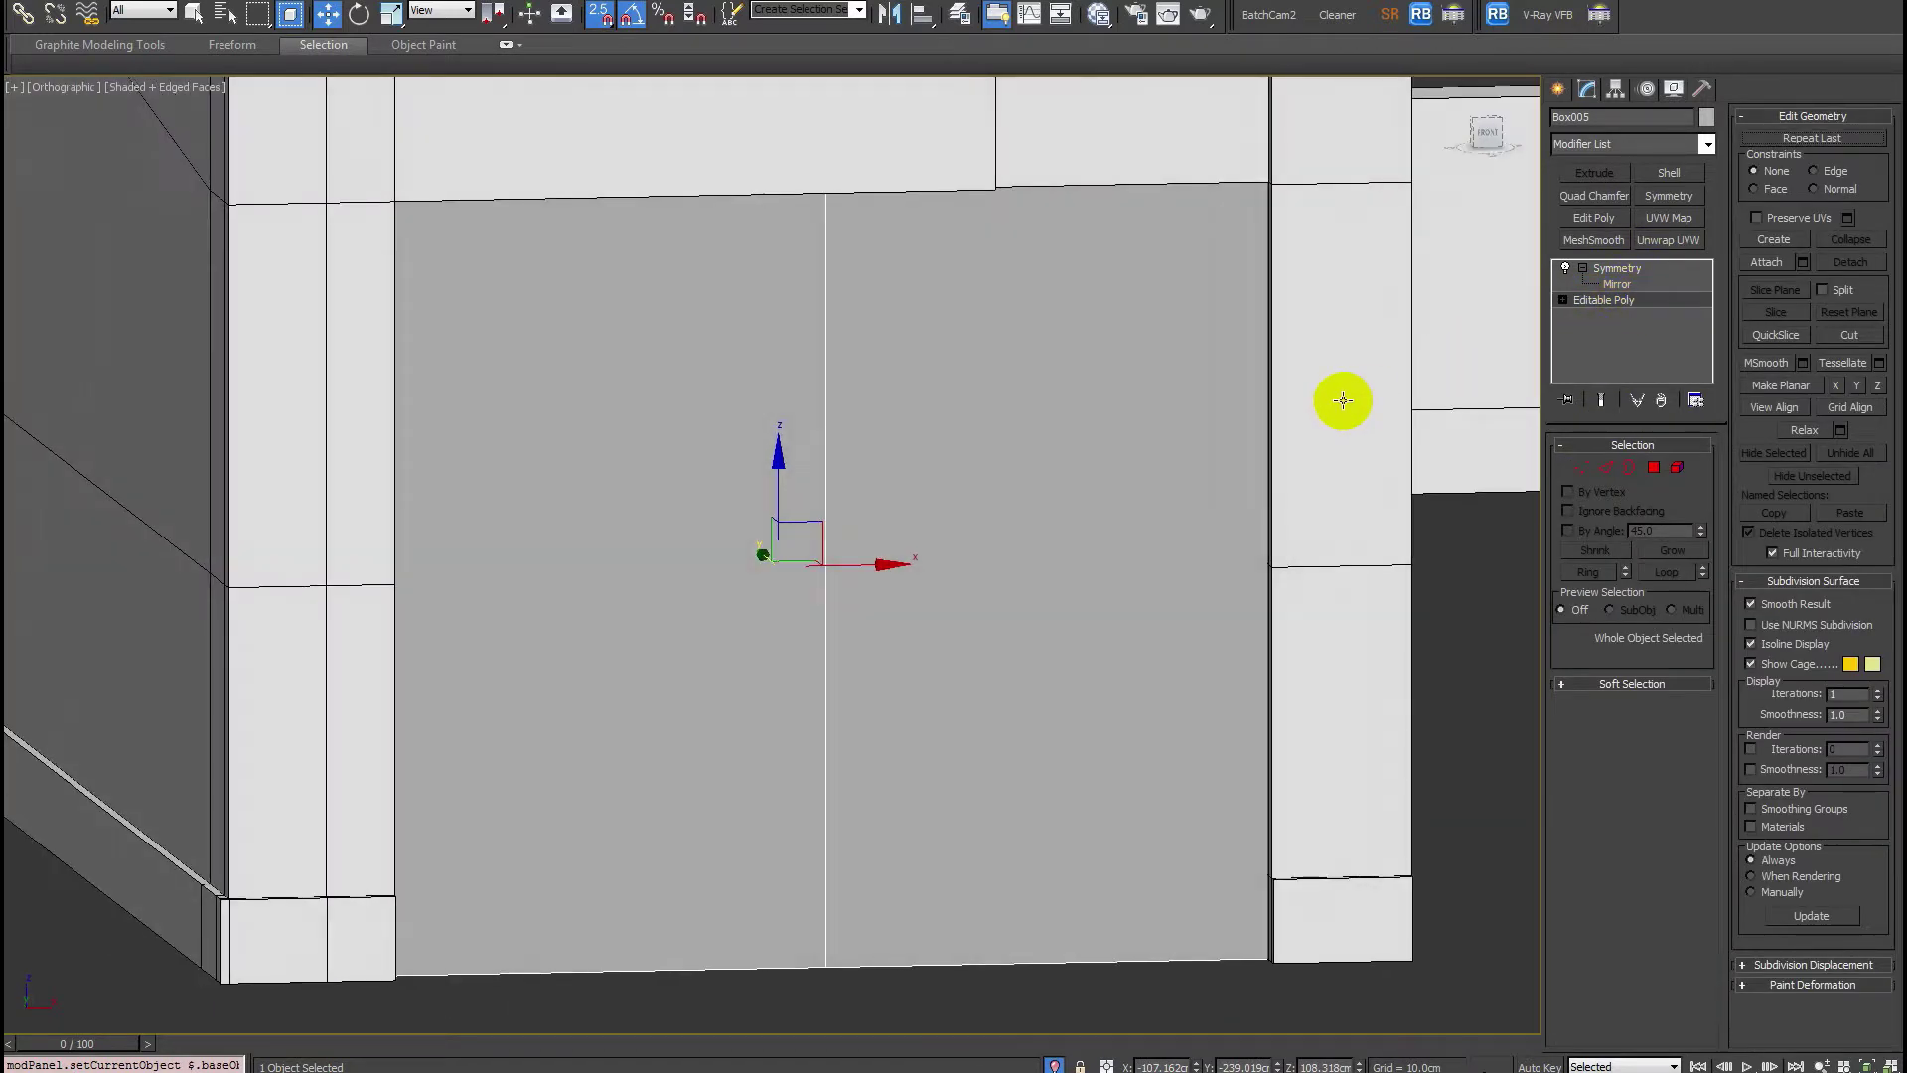
{"action": "middle_click_drag", "start_coordinate": [1337, 396], "coordinate": [1086, 486], "text": "alt"}
{"action": "key", "text": "f"}
{"action": "key", "text": "2"}
{"action": "left_click_drag", "start_coordinate": [1033, 1007], "coordinate": [985, 922]}
{"action": "key", "text": "ctrl+shift+e"}
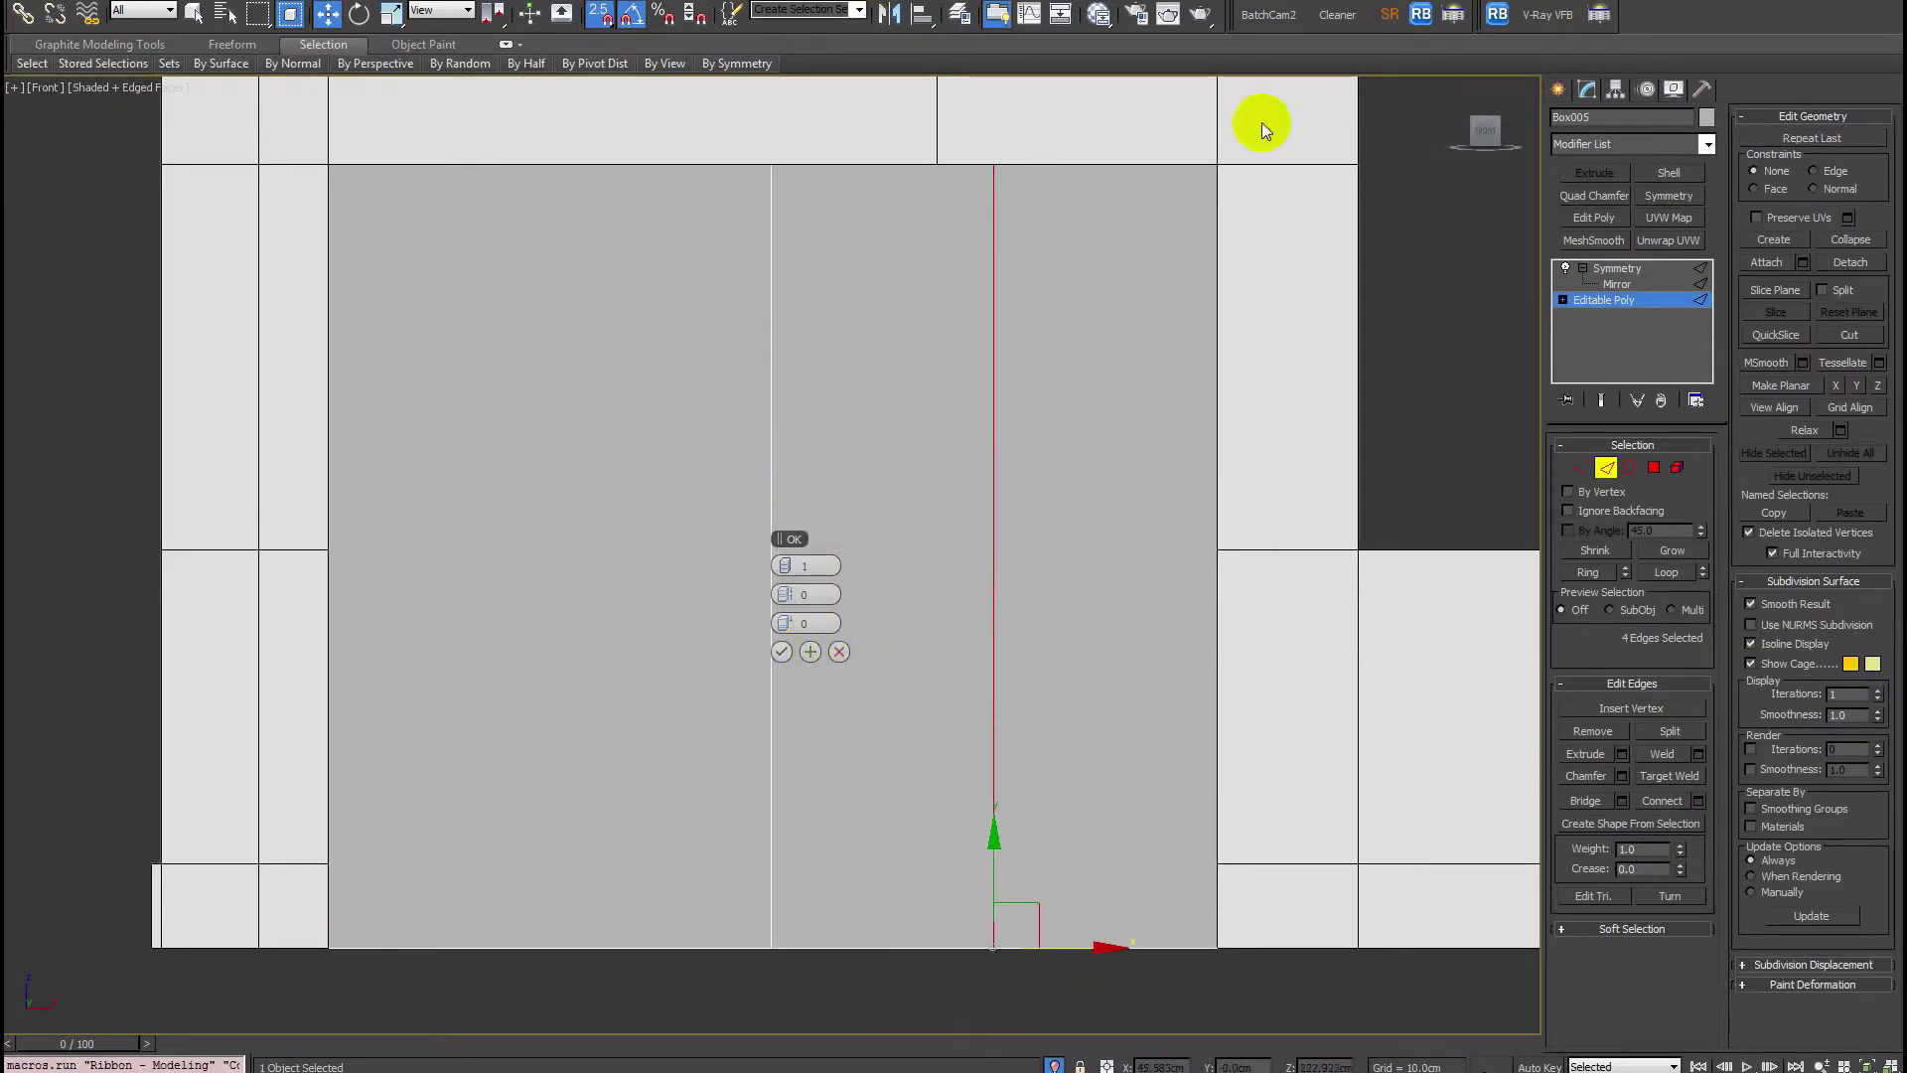
{"action": "left_click", "coordinate": [781, 652]}
{"action": "middle_click_drag", "start_coordinate": [1062, 578], "coordinate": [911, 513]}
{"action": "left_click_drag", "start_coordinate": [907, 510], "coordinate": [1109, 513]}
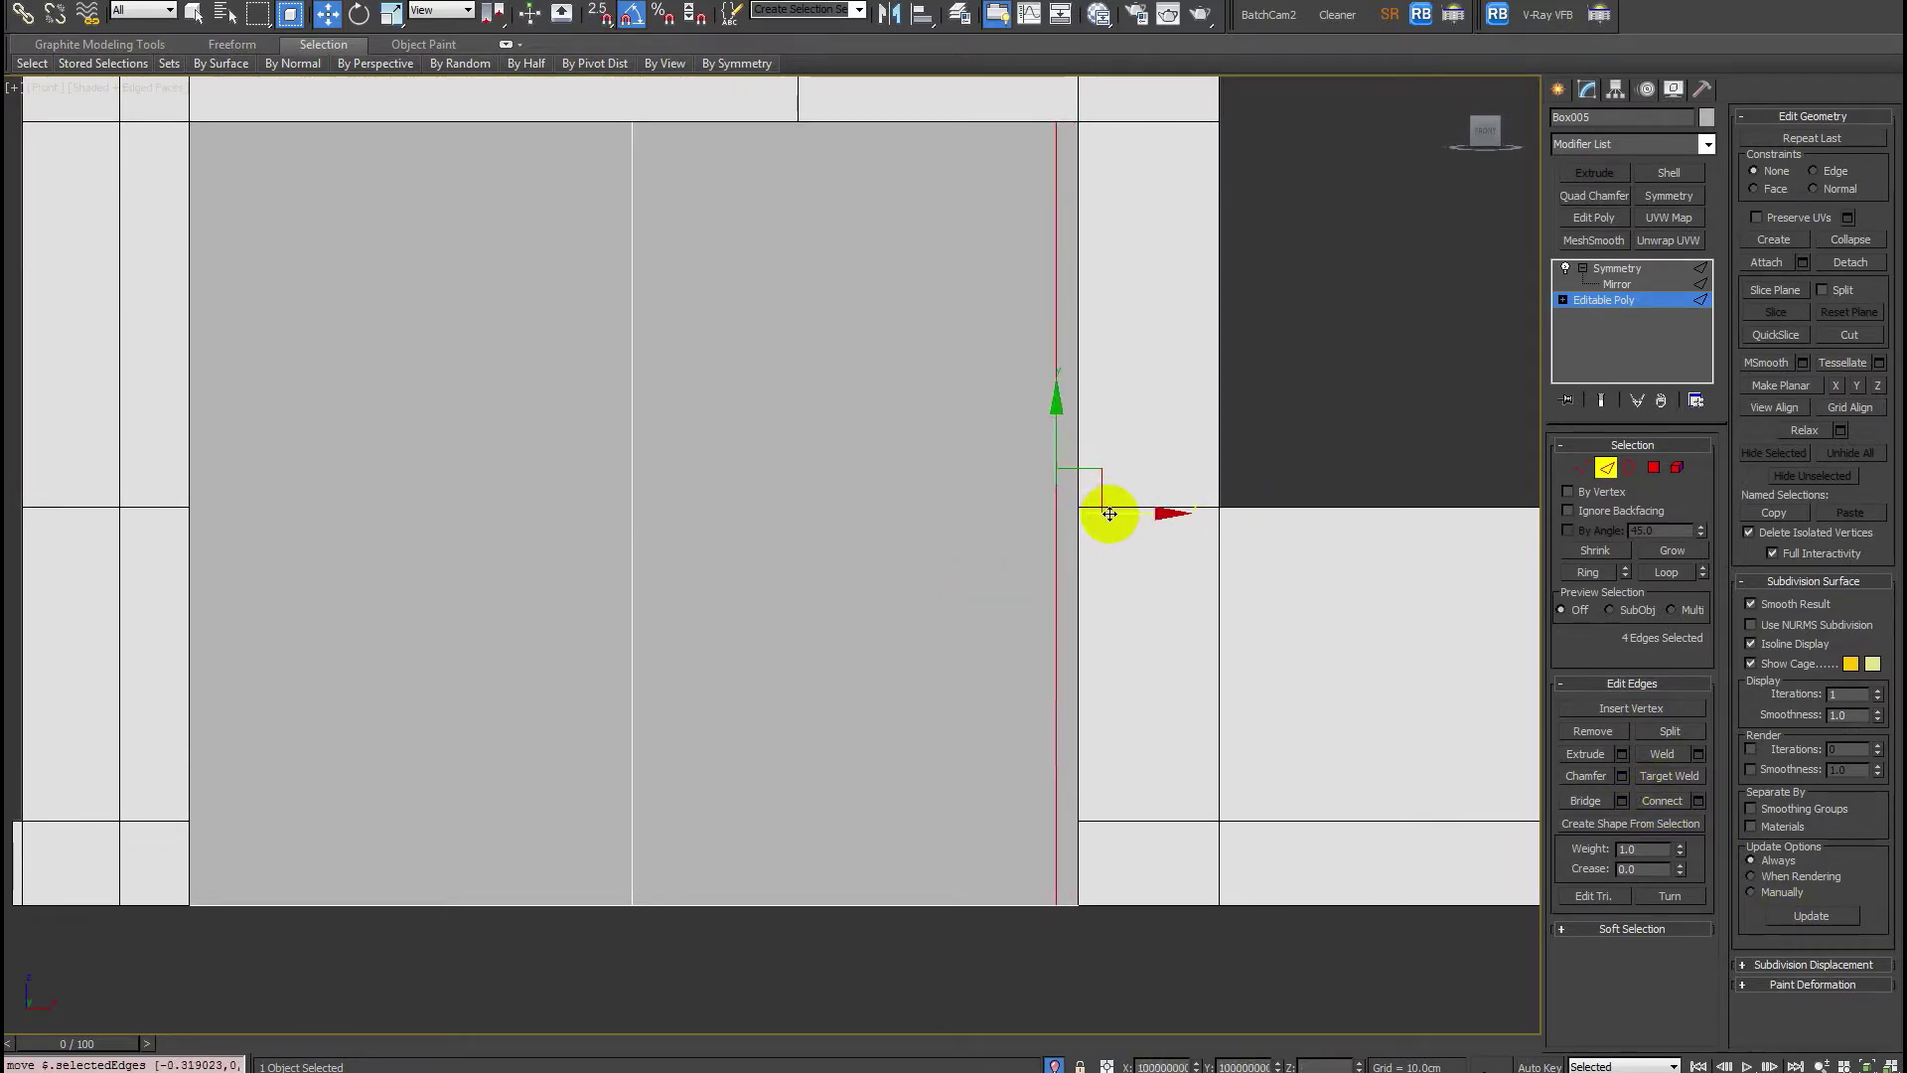
{"action": "left_click", "coordinate": [1110, 514]}
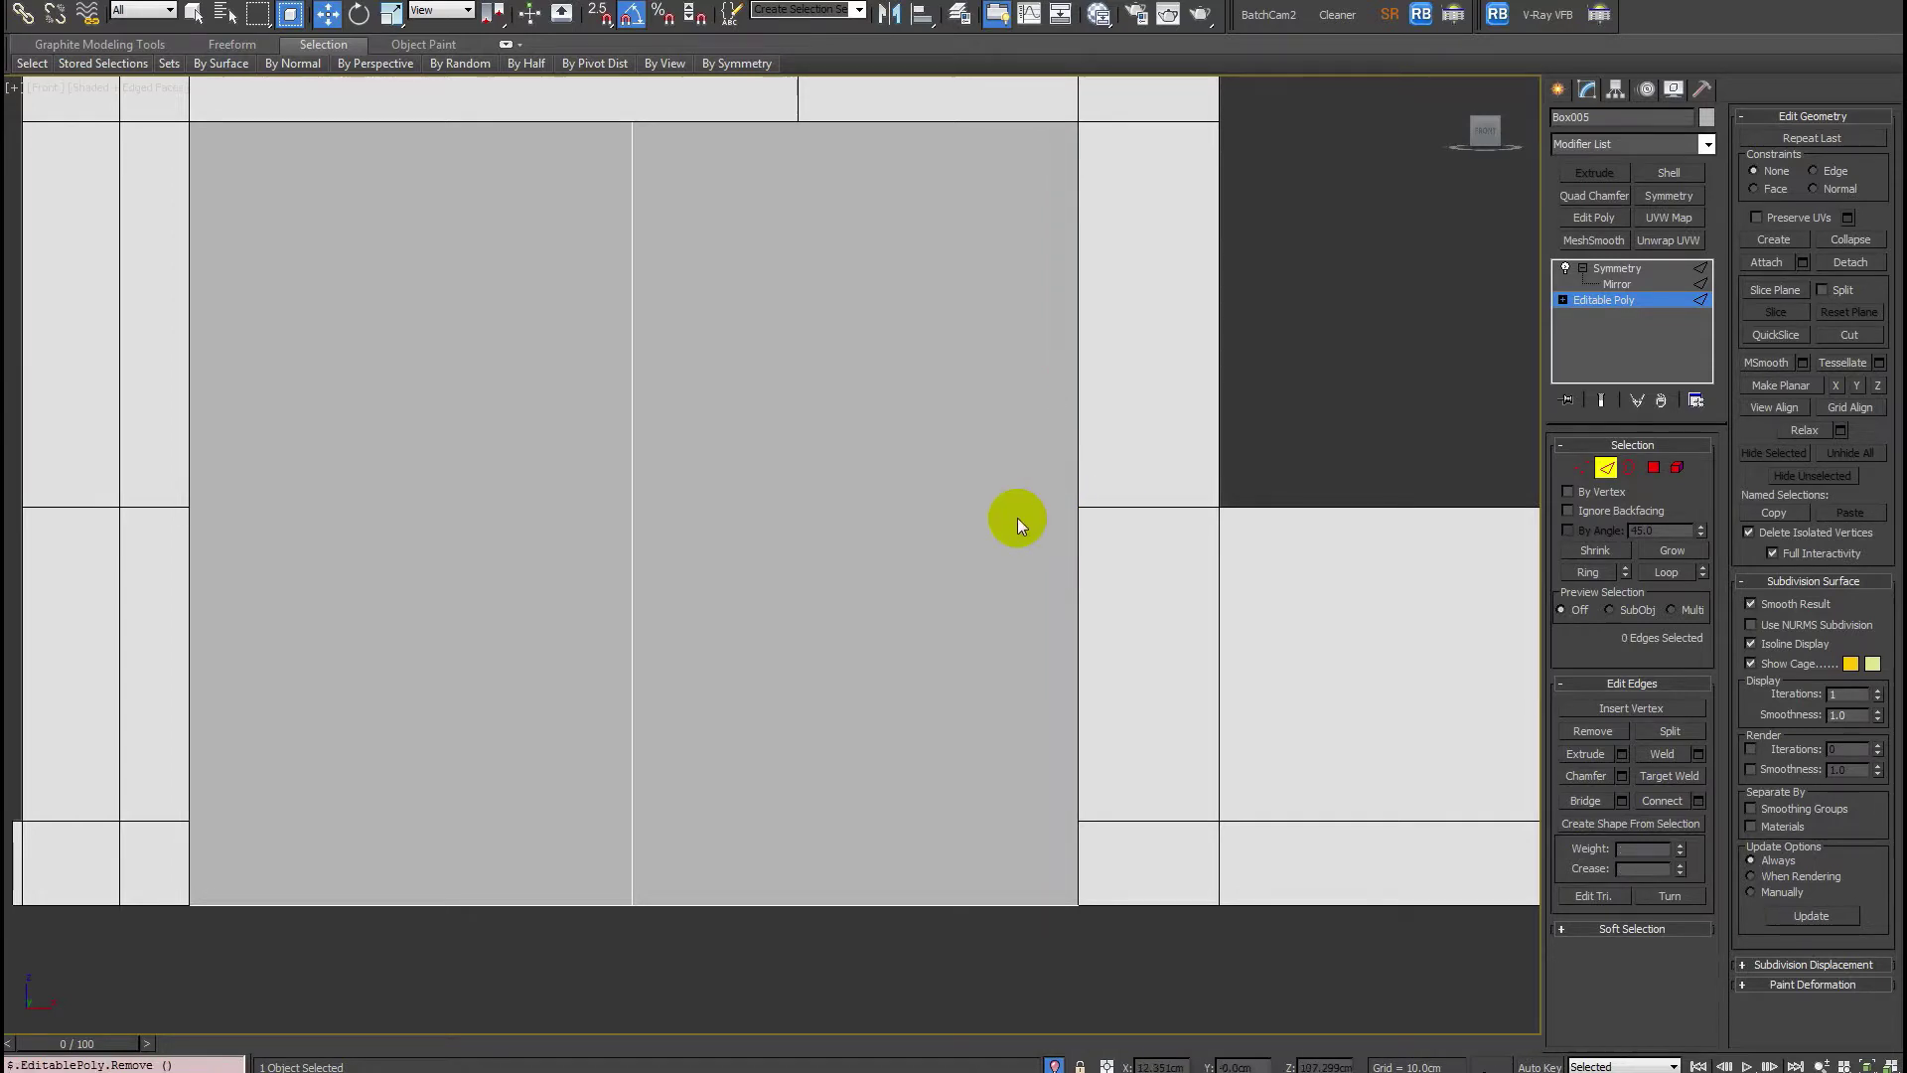
Select the four front and back polygons of the door and inset them by 5 cm.
{"action": "key", "text": "4"}
{"action": "left_click", "coordinate": [801, 485]}
{"action": "middle_click_drag", "start_coordinate": [787, 583], "coordinate": [886, 517]}
{"action": "middle_click_drag", "start_coordinate": [886, 518], "coordinate": [885, 524], "text": "alt"}
{"action": "left_click", "coordinate": [686, 527], "text": "ctrl"}
{"action": "key", "text": "q"}
{"action": "left_click_drag", "start_coordinate": [951, 673], "coordinate": [500, 471]}
{"action": "middle_click_drag", "start_coordinate": [903, 447], "coordinate": [867, 692]}
{"action": "middle_click_drag", "start_coordinate": [889, 598], "coordinate": [945, 617], "text": "alt"}
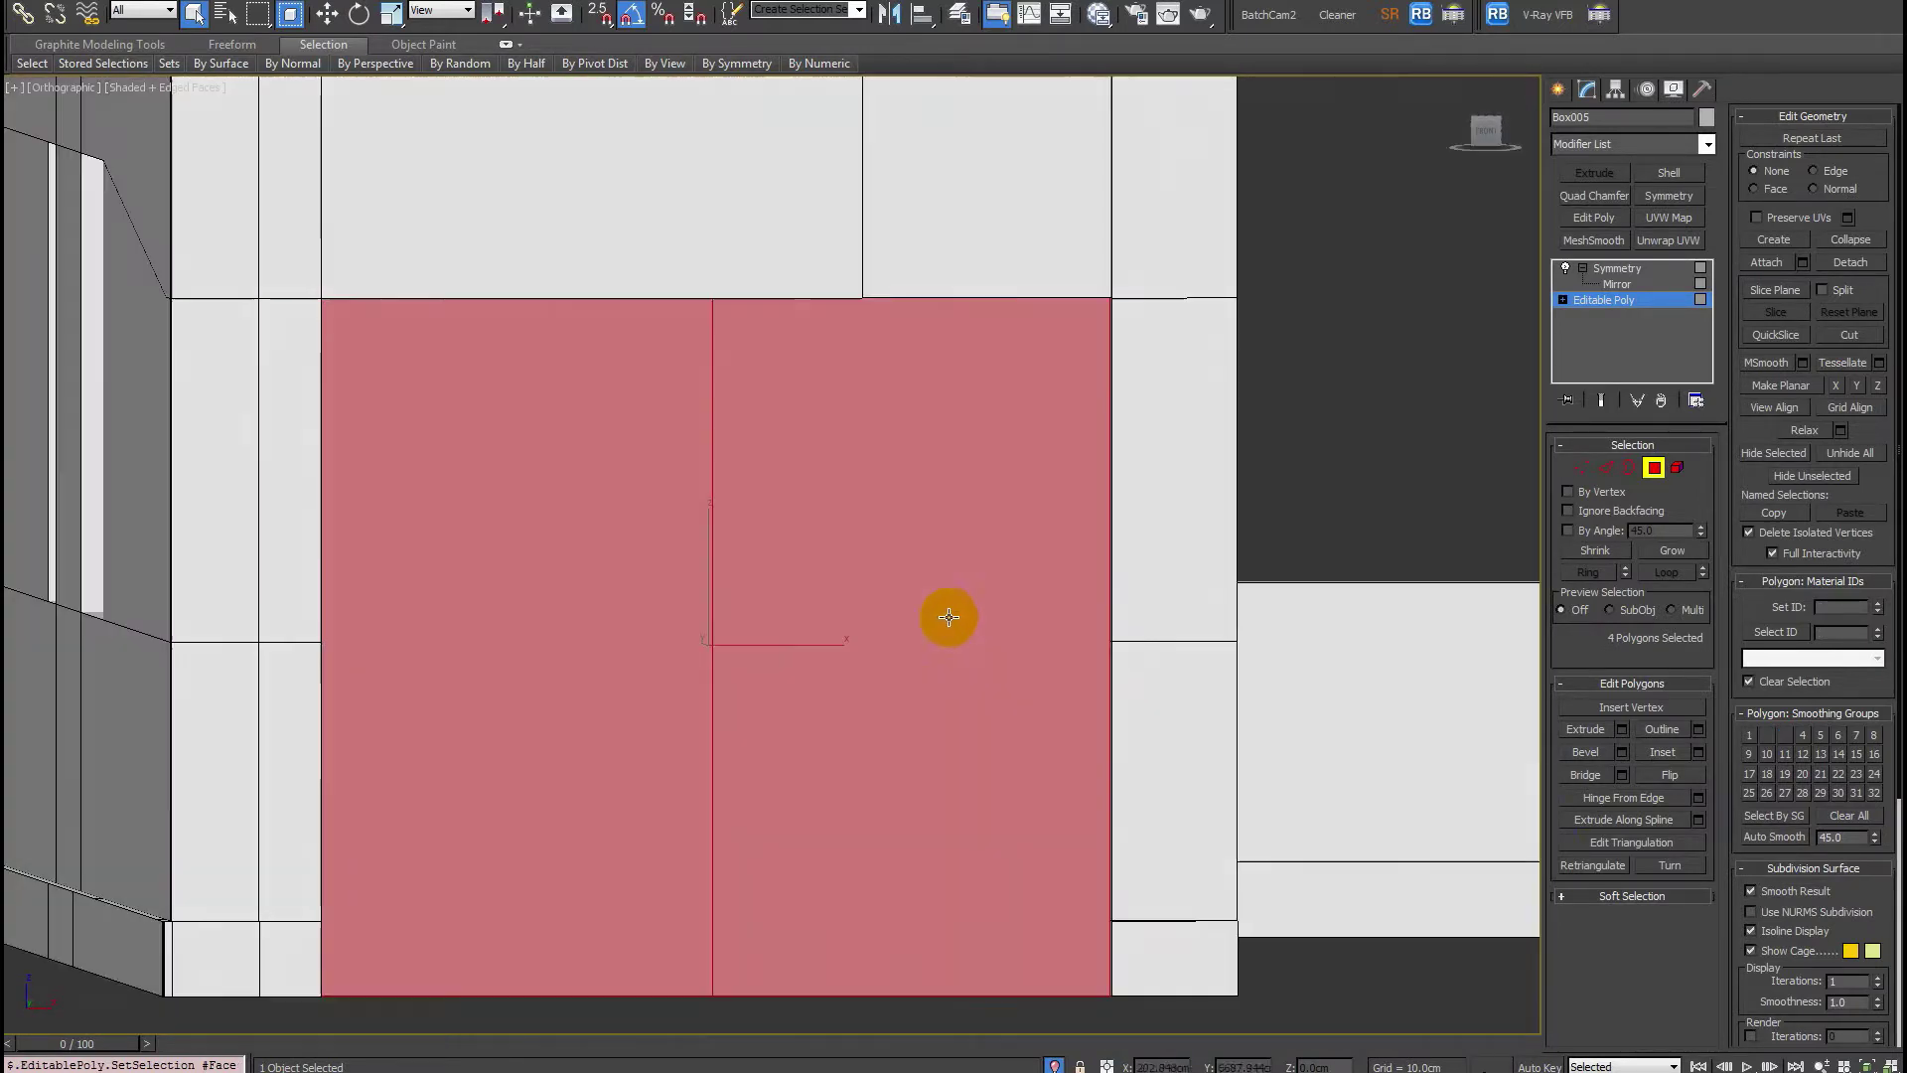
{"action": "left_click", "coordinate": [1699, 752]}
{"action": "middle_click_drag", "start_coordinate": [894, 660], "coordinate": [835, 596], "text": "alt"}
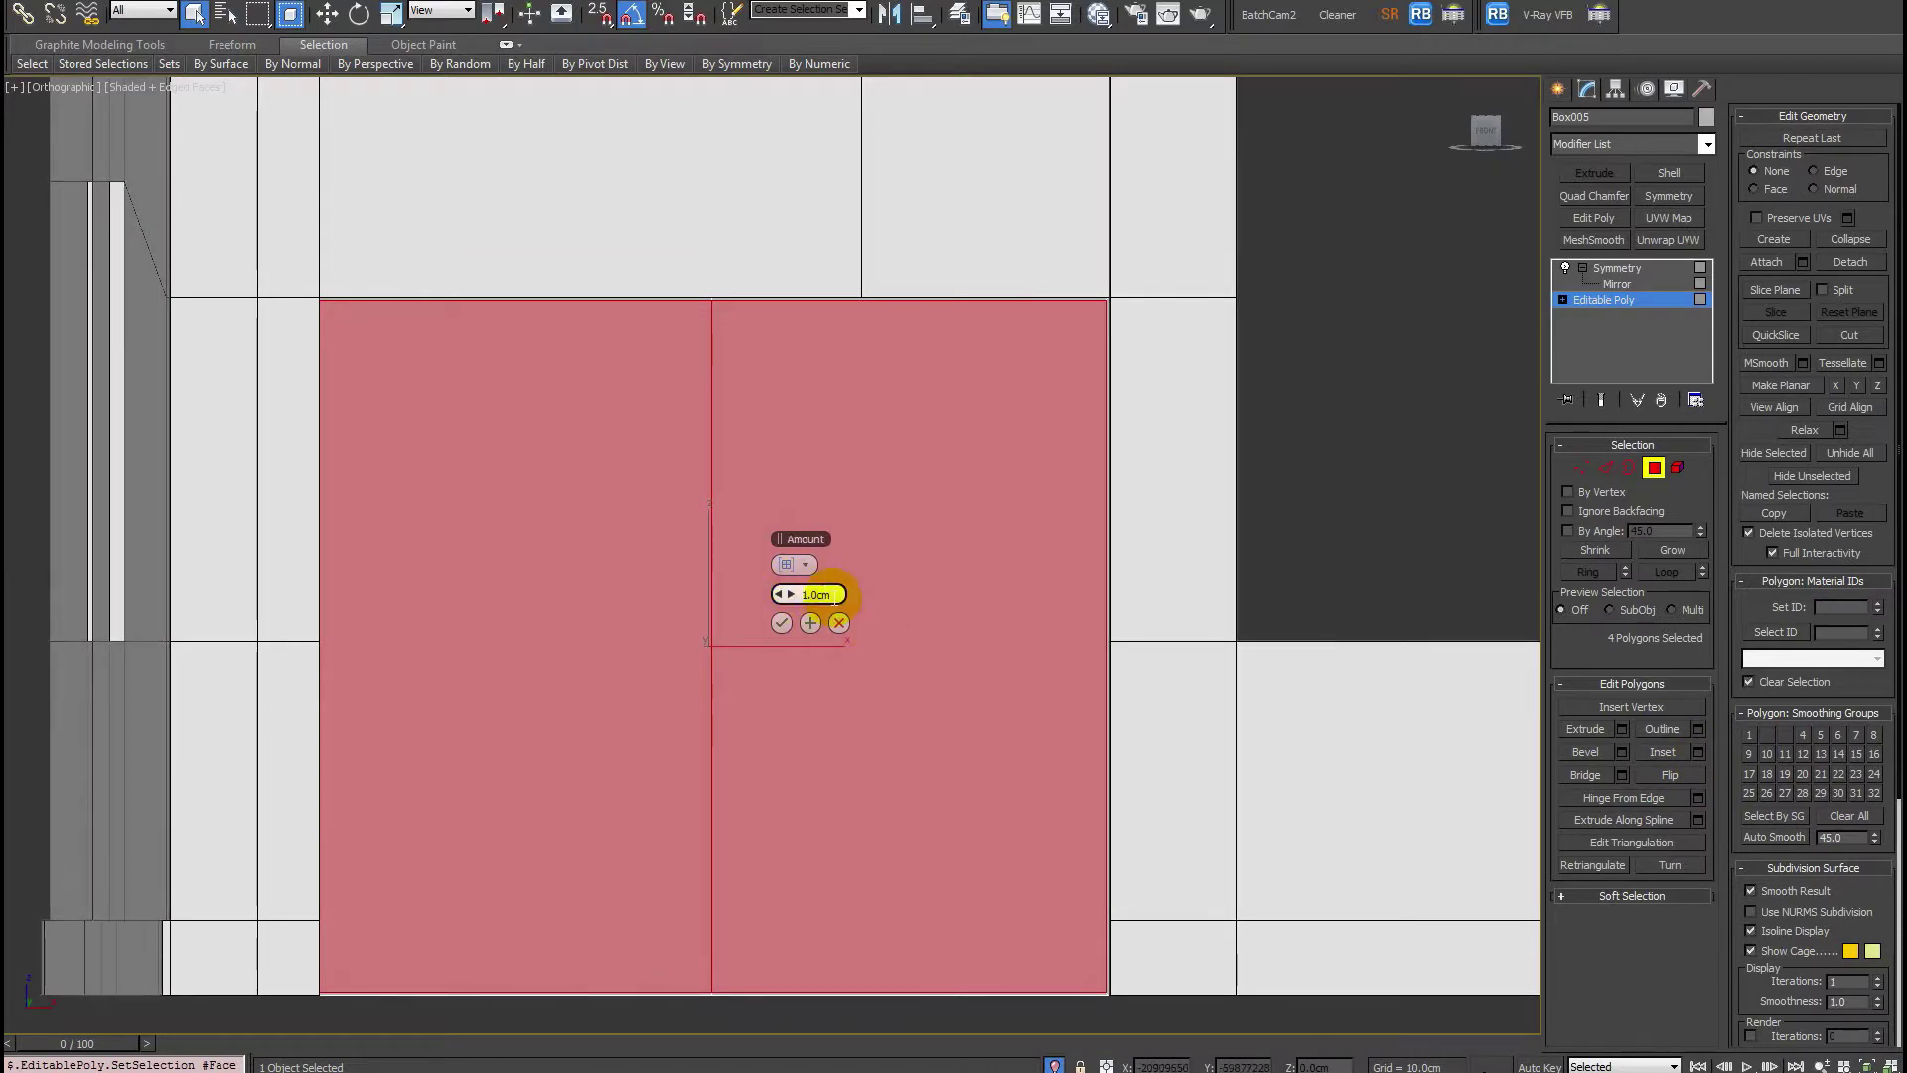
{"action": "type", "text": "5"}
{"action": "key", "text": "Return"}
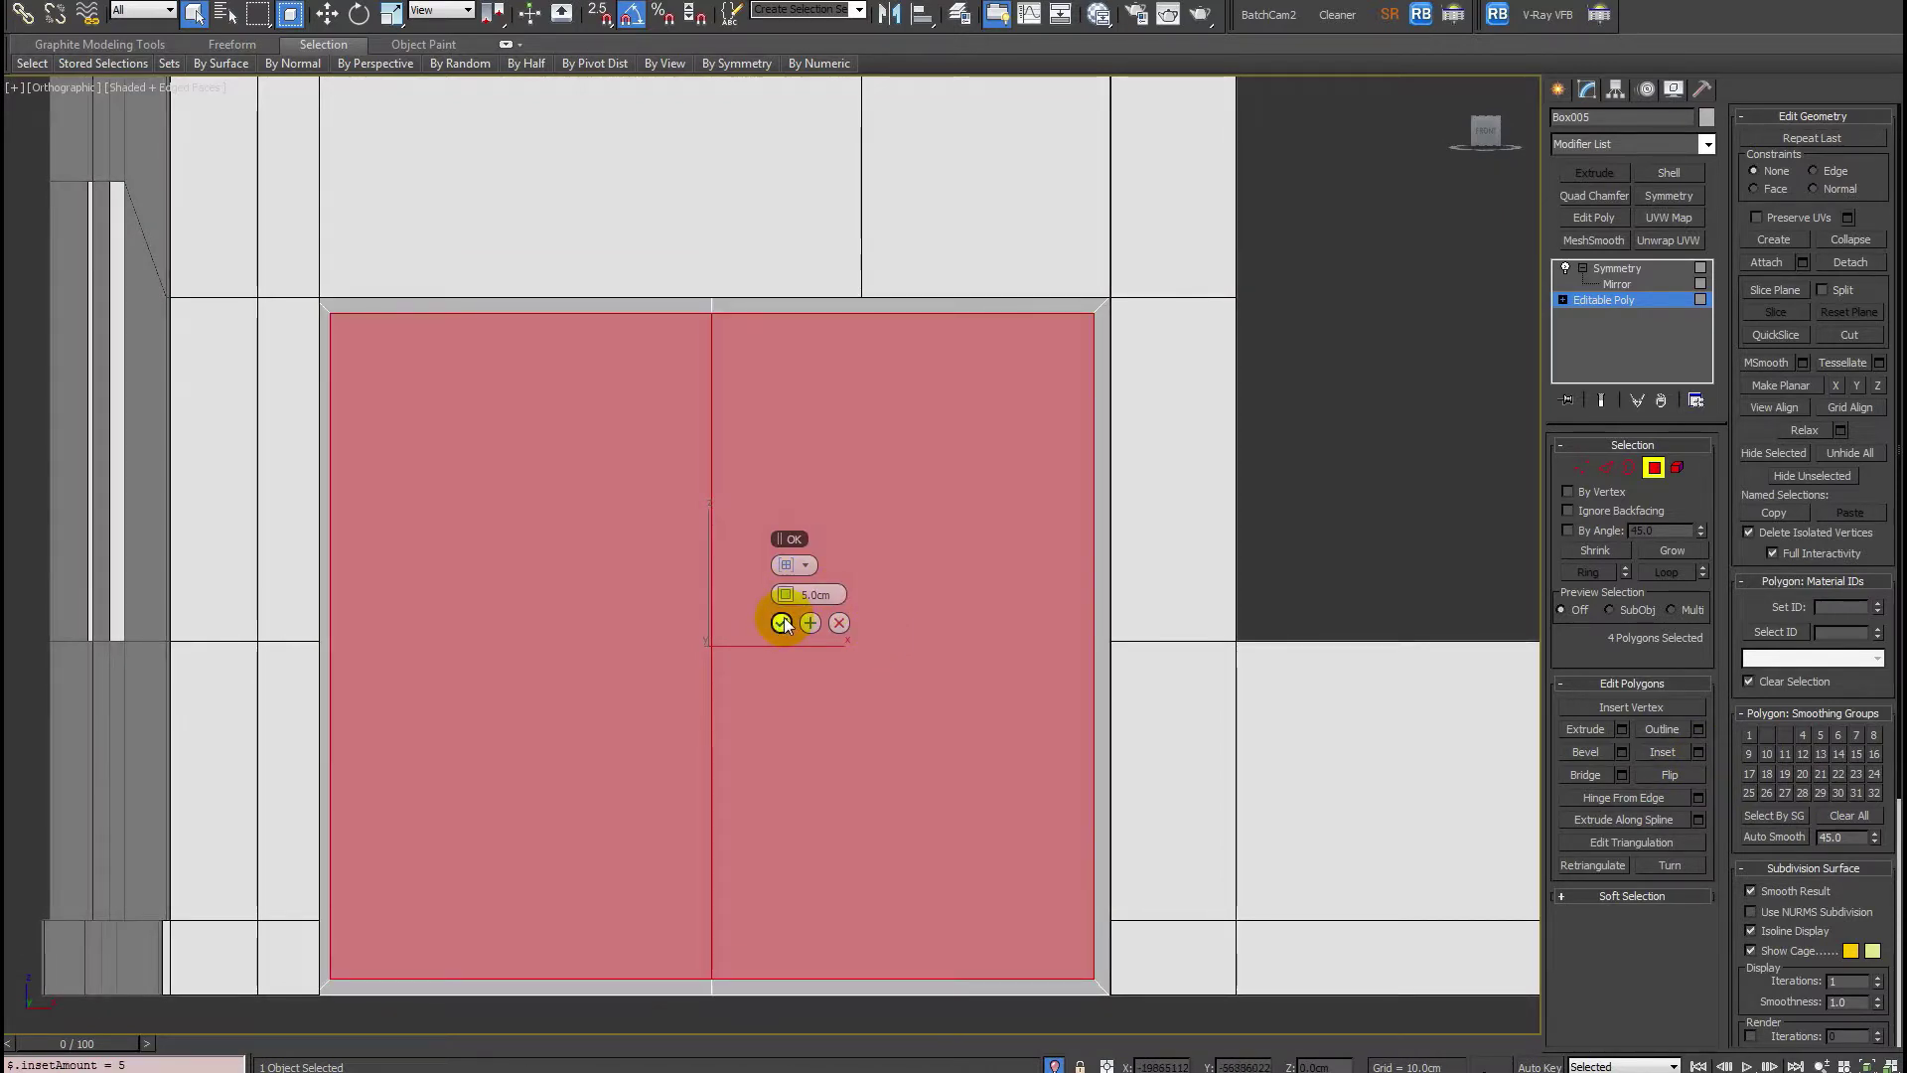
{"action": "left_click", "coordinate": [783, 623]}
{"action": "middle_click_drag", "start_coordinate": [906, 657], "coordinate": [916, 553]}
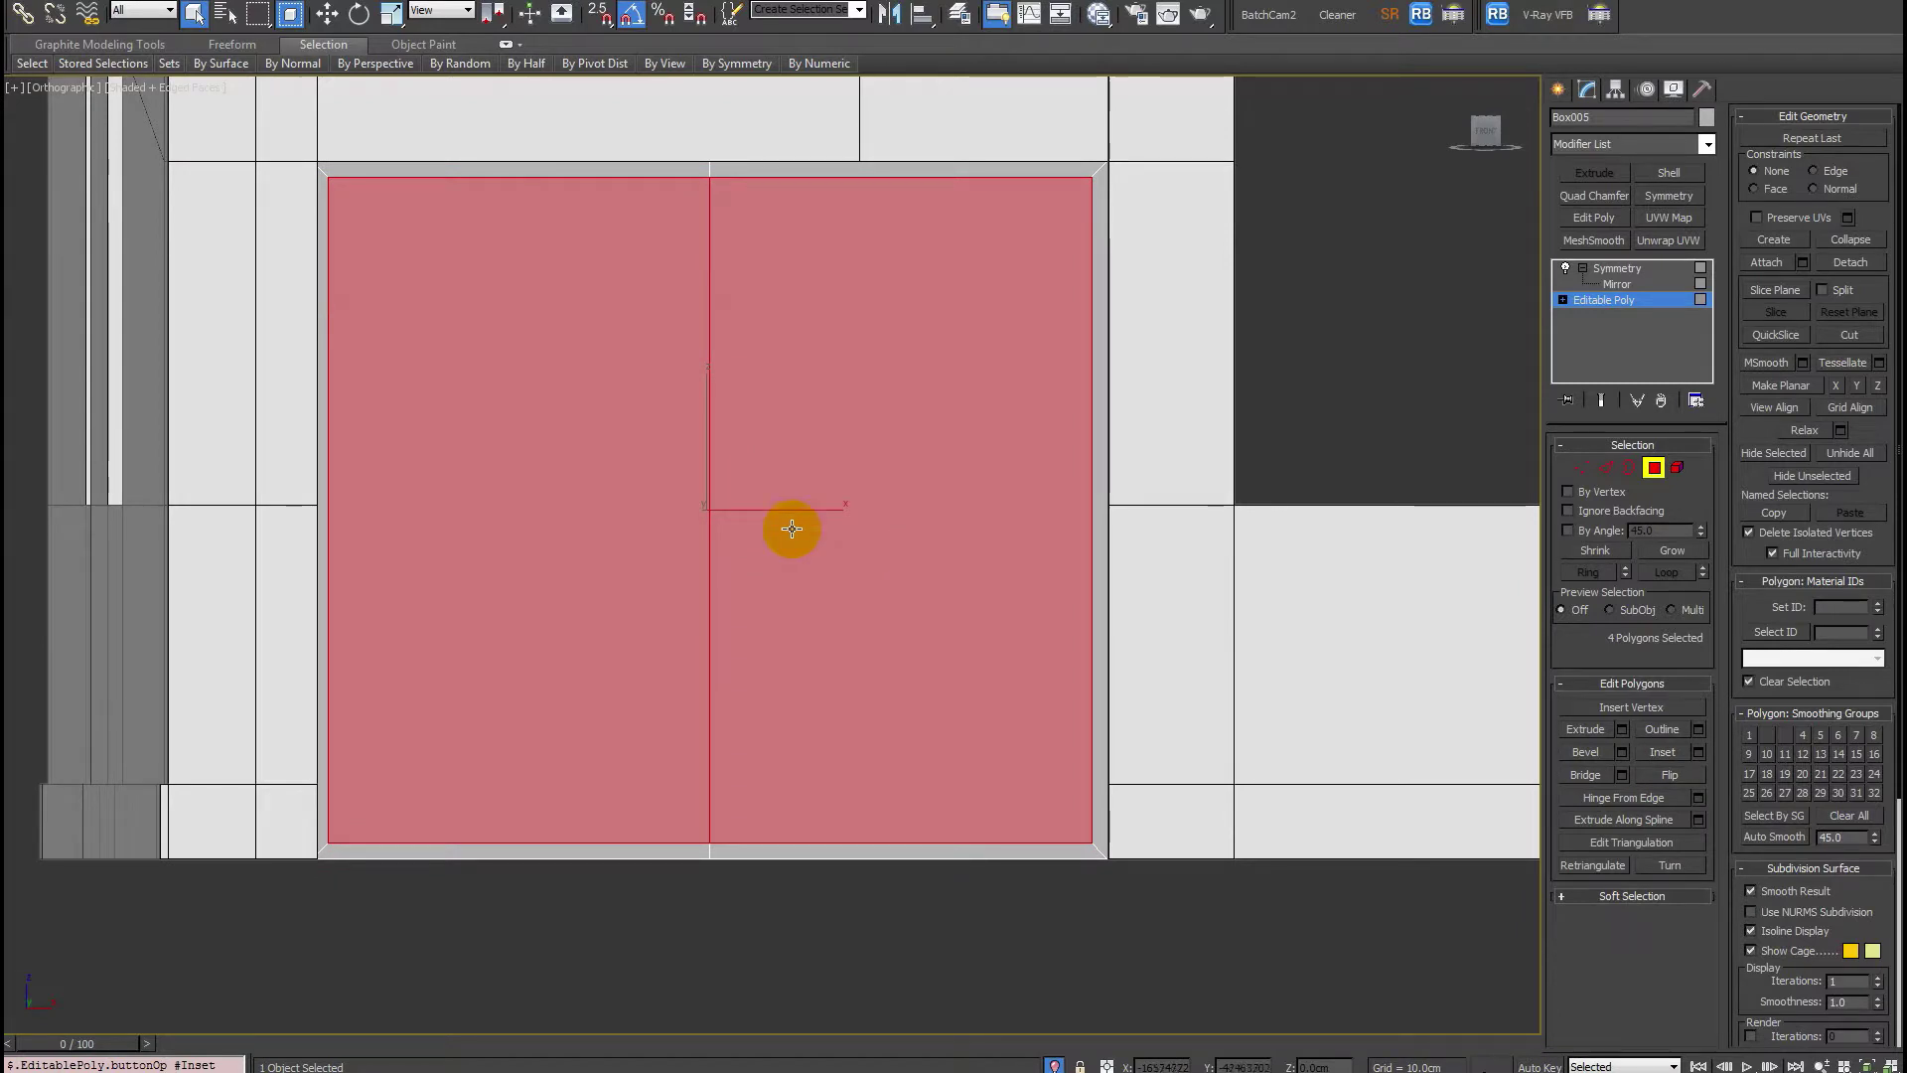
Select the strip of polygons along the door's bottom edge, front and back, and delete it.
{"action": "left_click_drag", "start_coordinate": [186, 912], "coordinate": [1361, 779]}
{"action": "key", "text": "alt+q"}
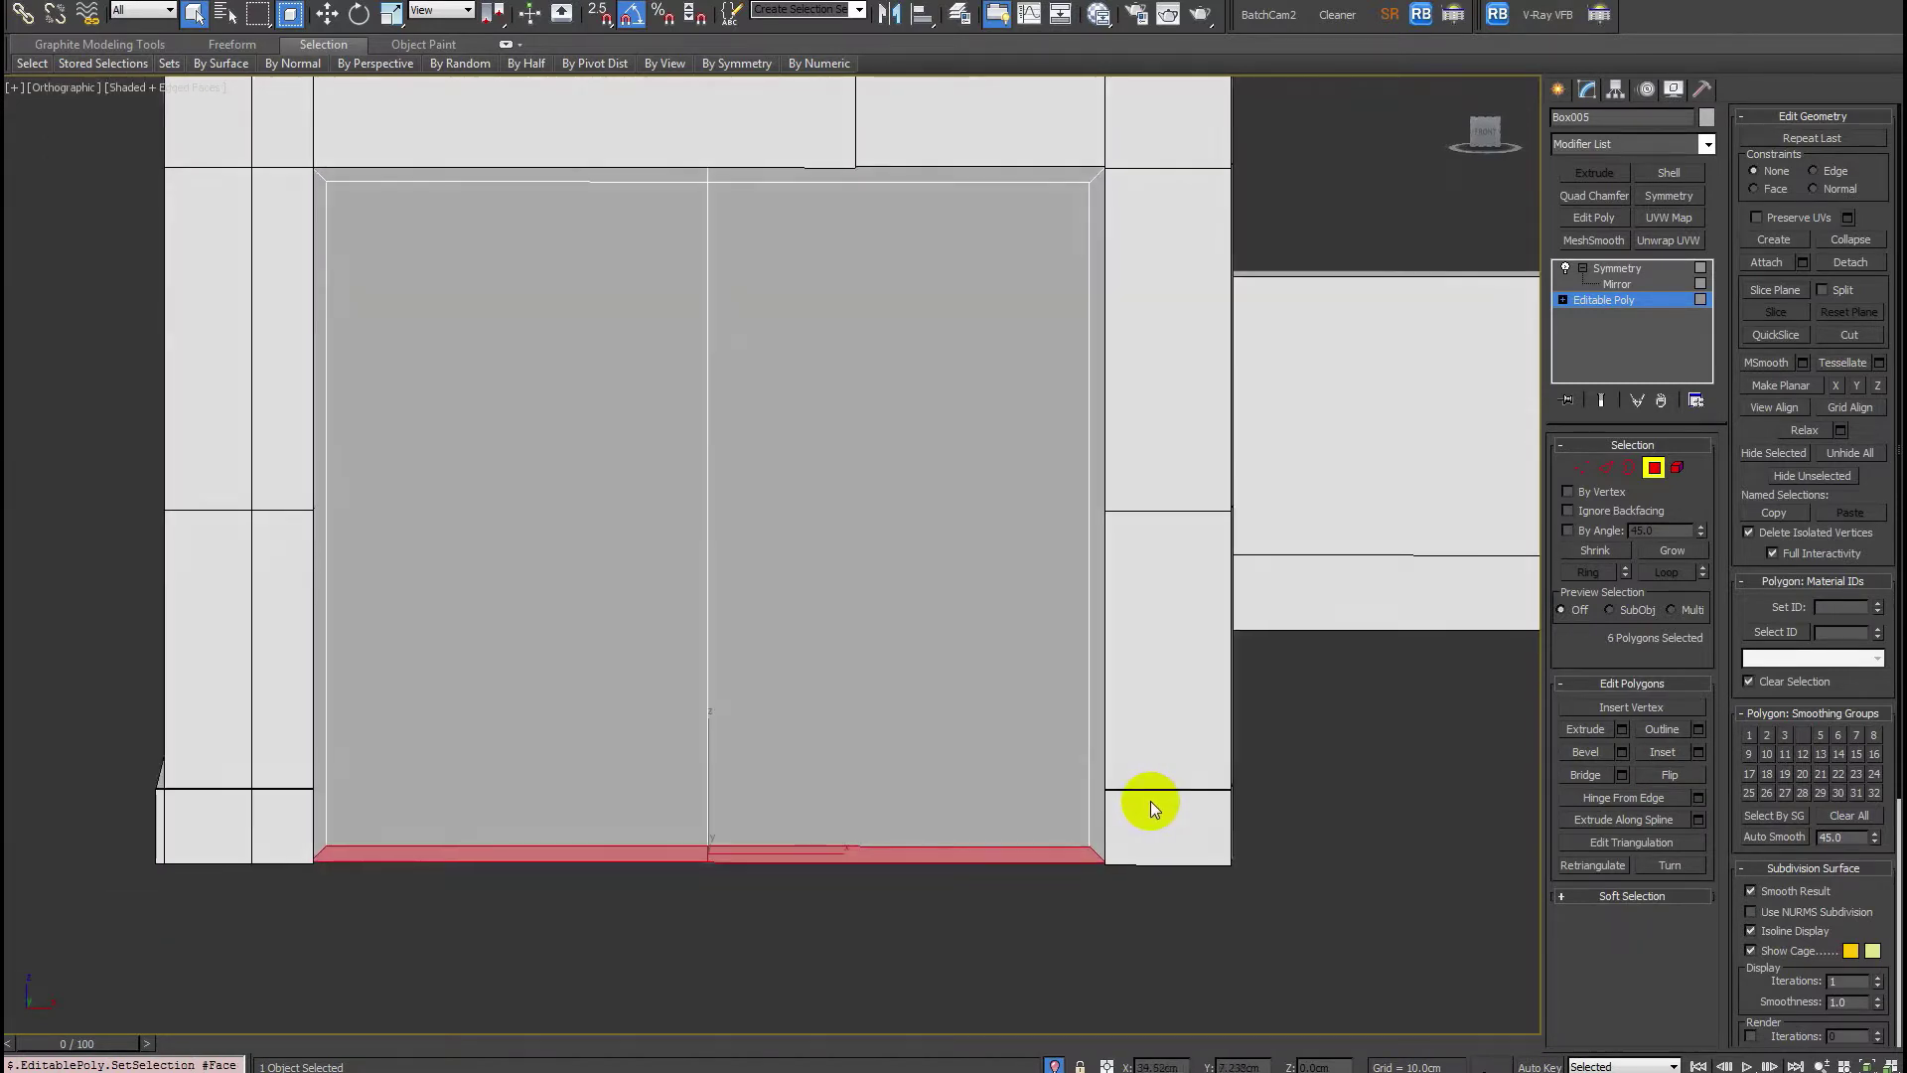
{"action": "key", "text": "Delete"}
Flatten the door's bottom vertices into one horizontal line in the front view and lower them to floor level.
{"action": "key", "text": "1"}
{"action": "left_click_drag", "start_coordinate": [134, 713], "coordinate": [1414, 1005]}
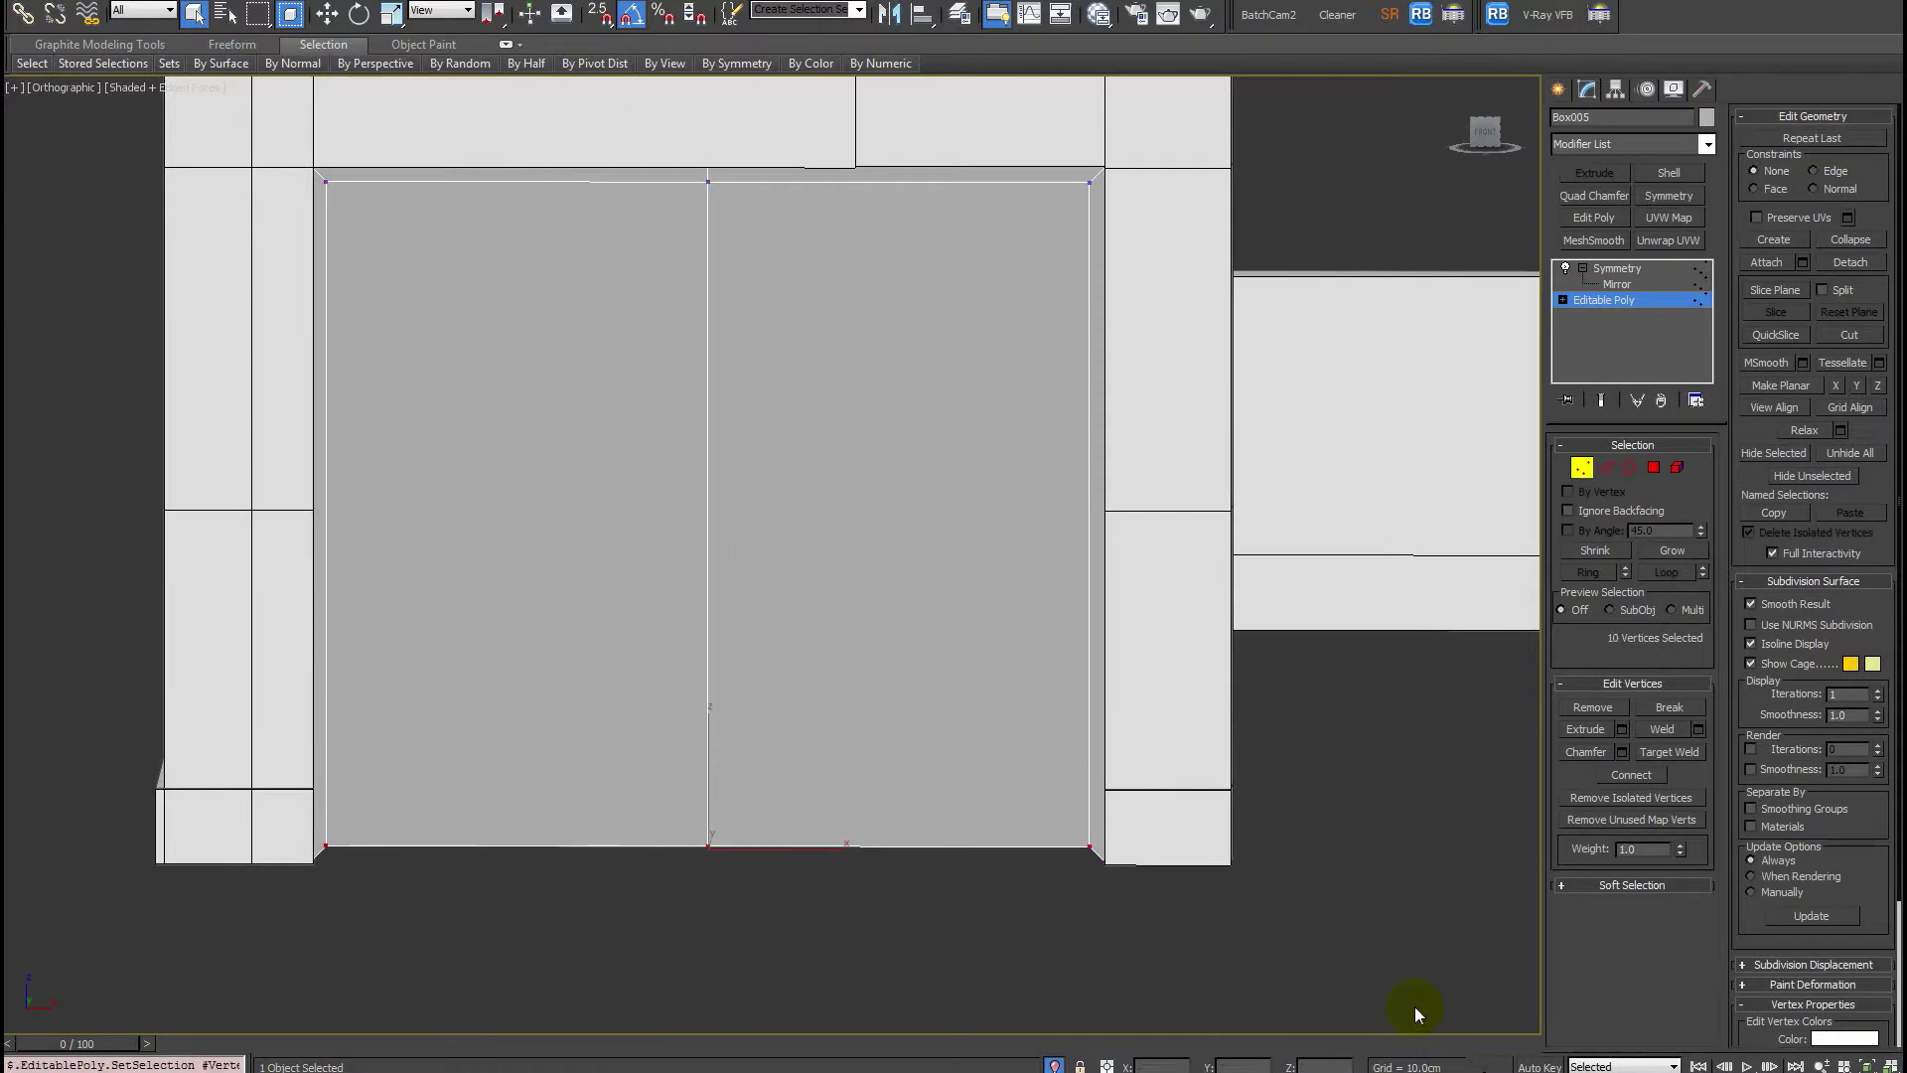
{"action": "key", "text": "f"}
{"action": "key", "text": "z"}
{"action": "middle_click_drag", "start_coordinate": [956, 546], "coordinate": [919, 689]}
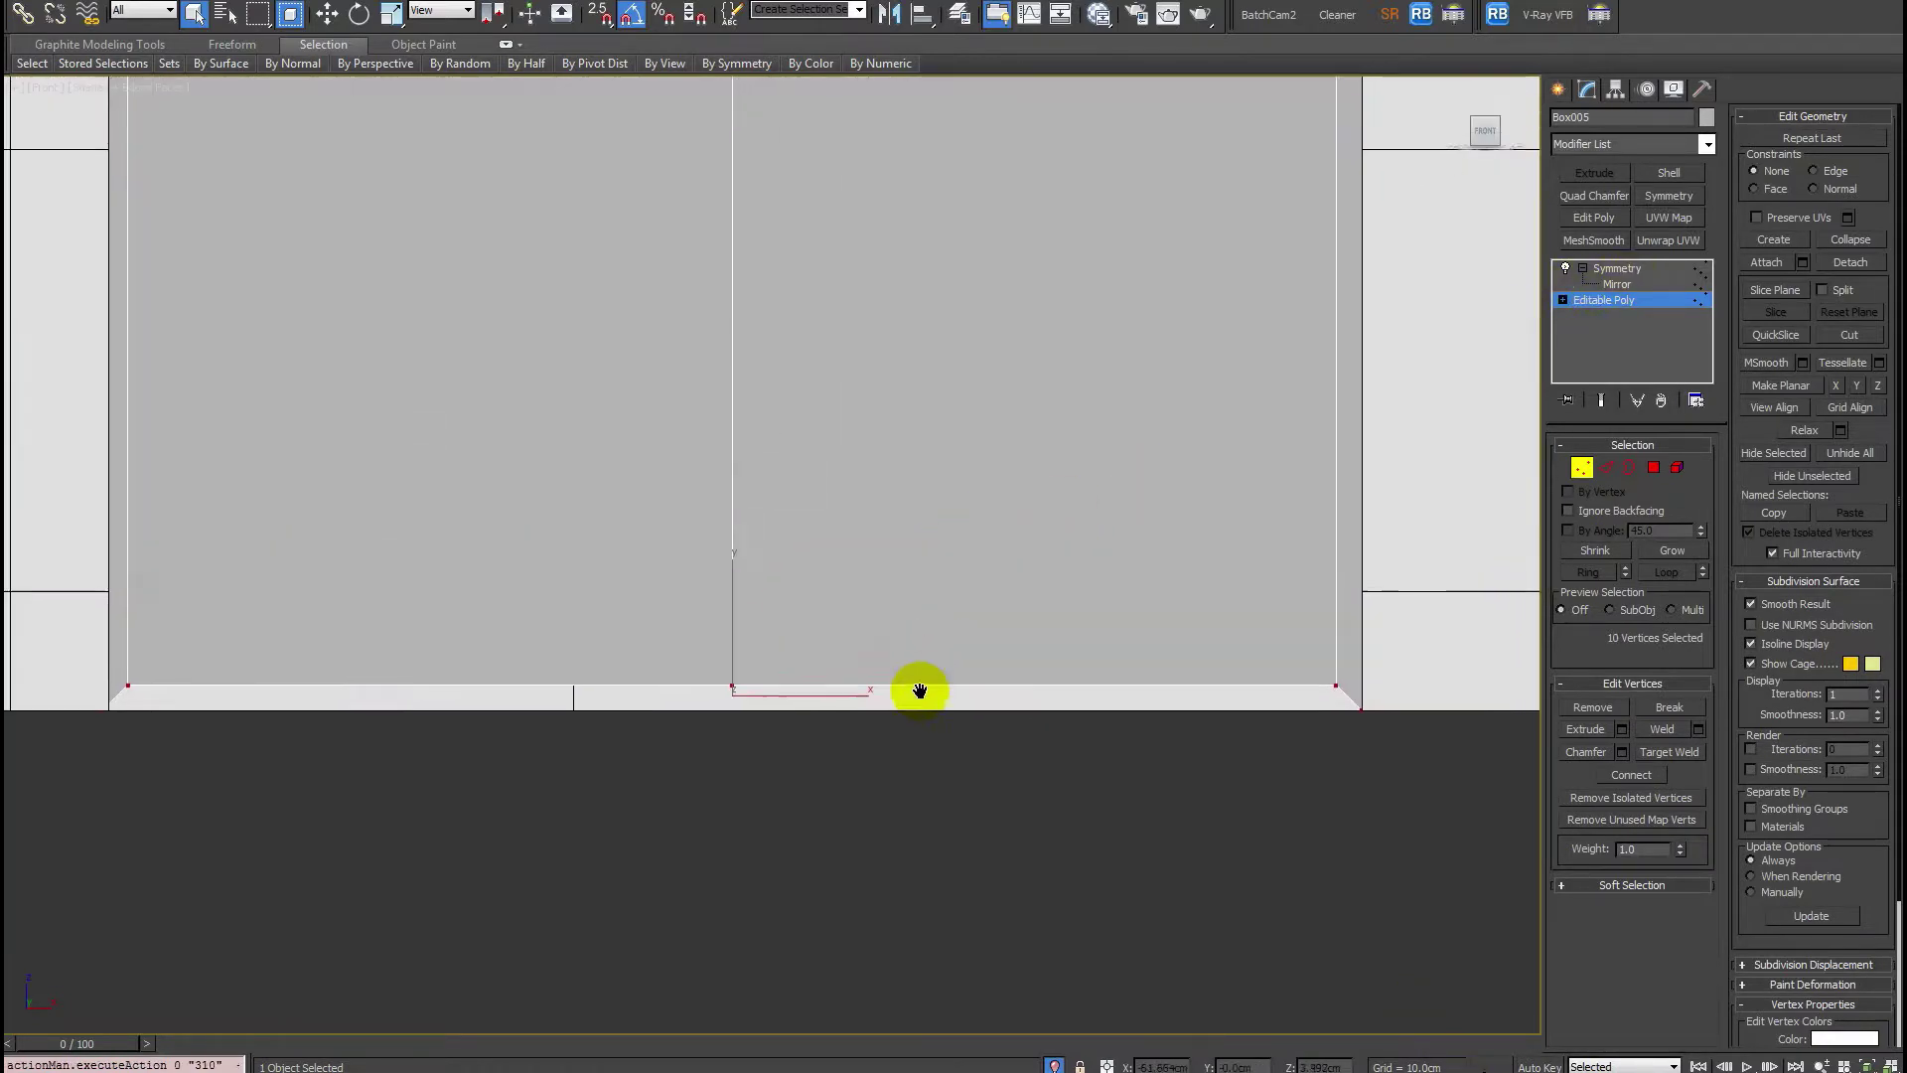
{"action": "middle_click_drag", "start_coordinate": [1232, 470], "coordinate": [1252, 522]}
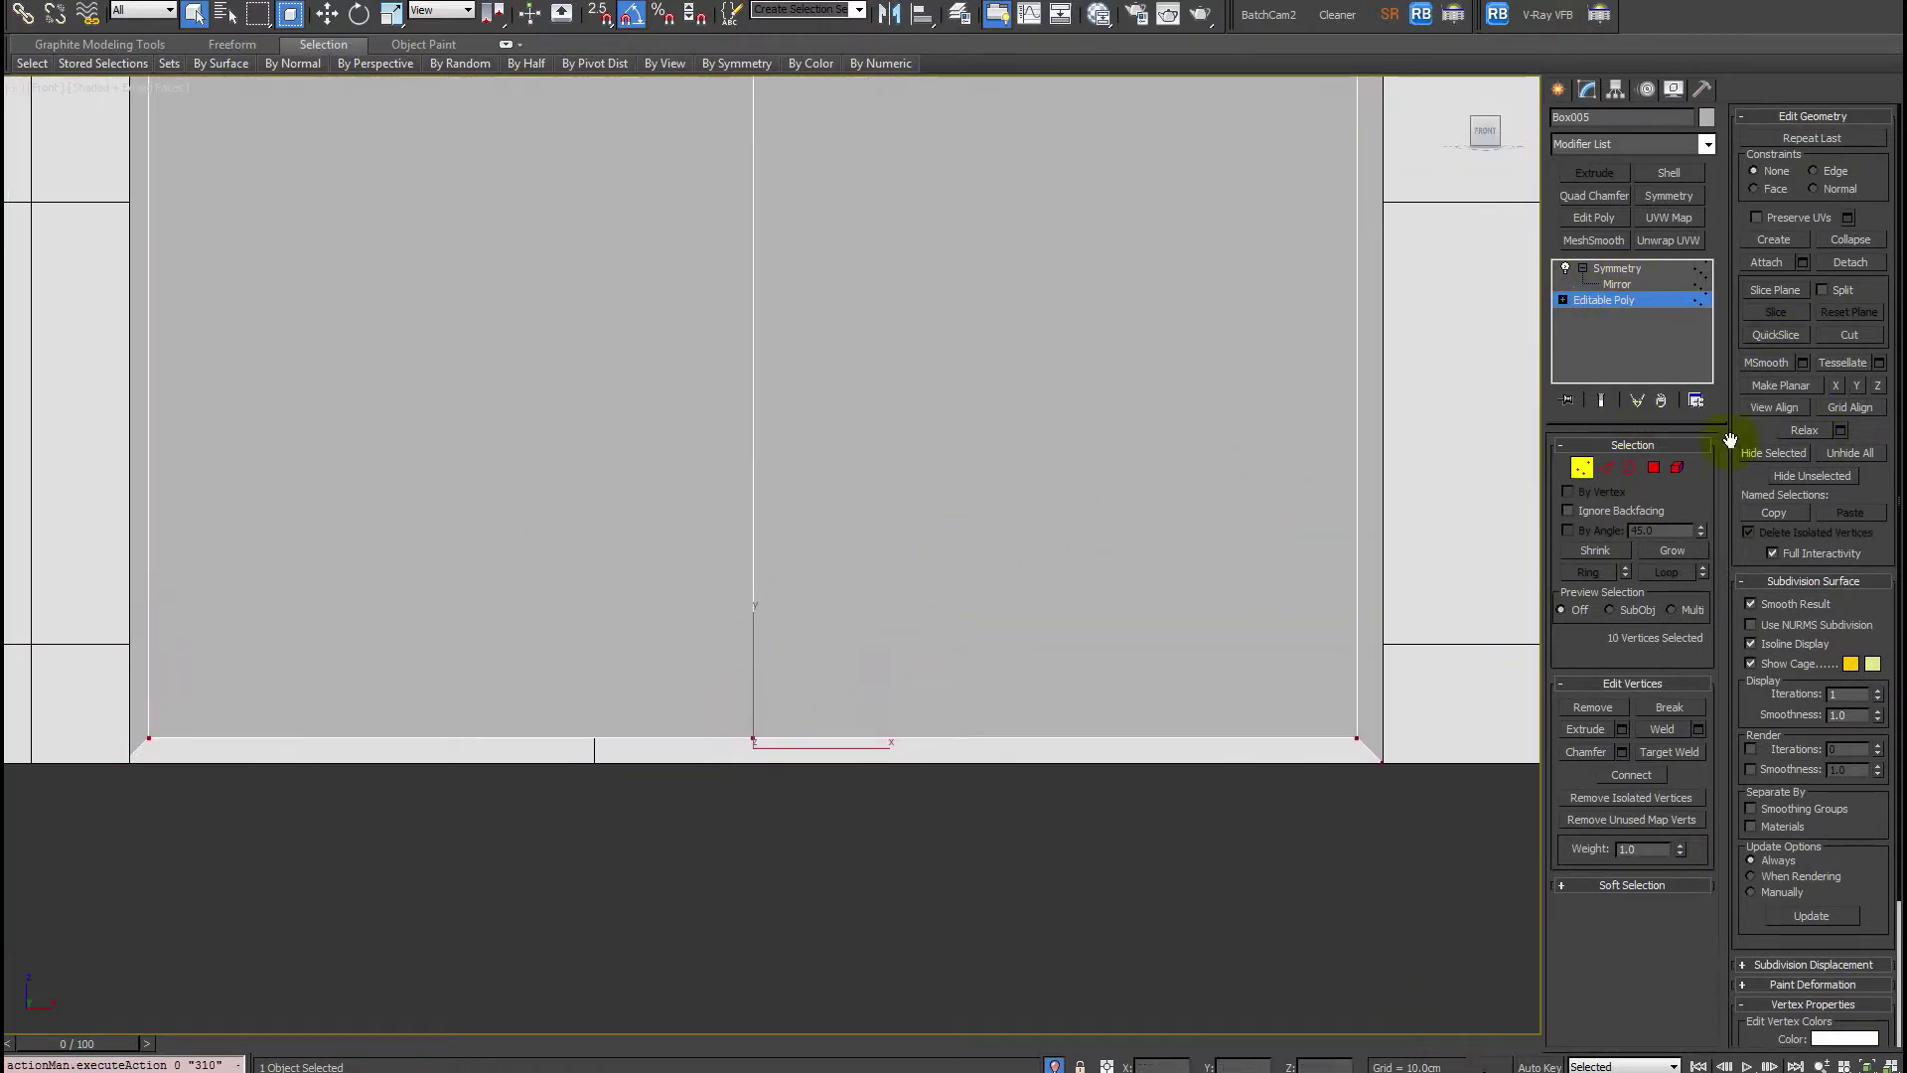
{"action": "left_click", "coordinate": [1880, 388]}
{"action": "left_click", "coordinate": [1856, 385]}
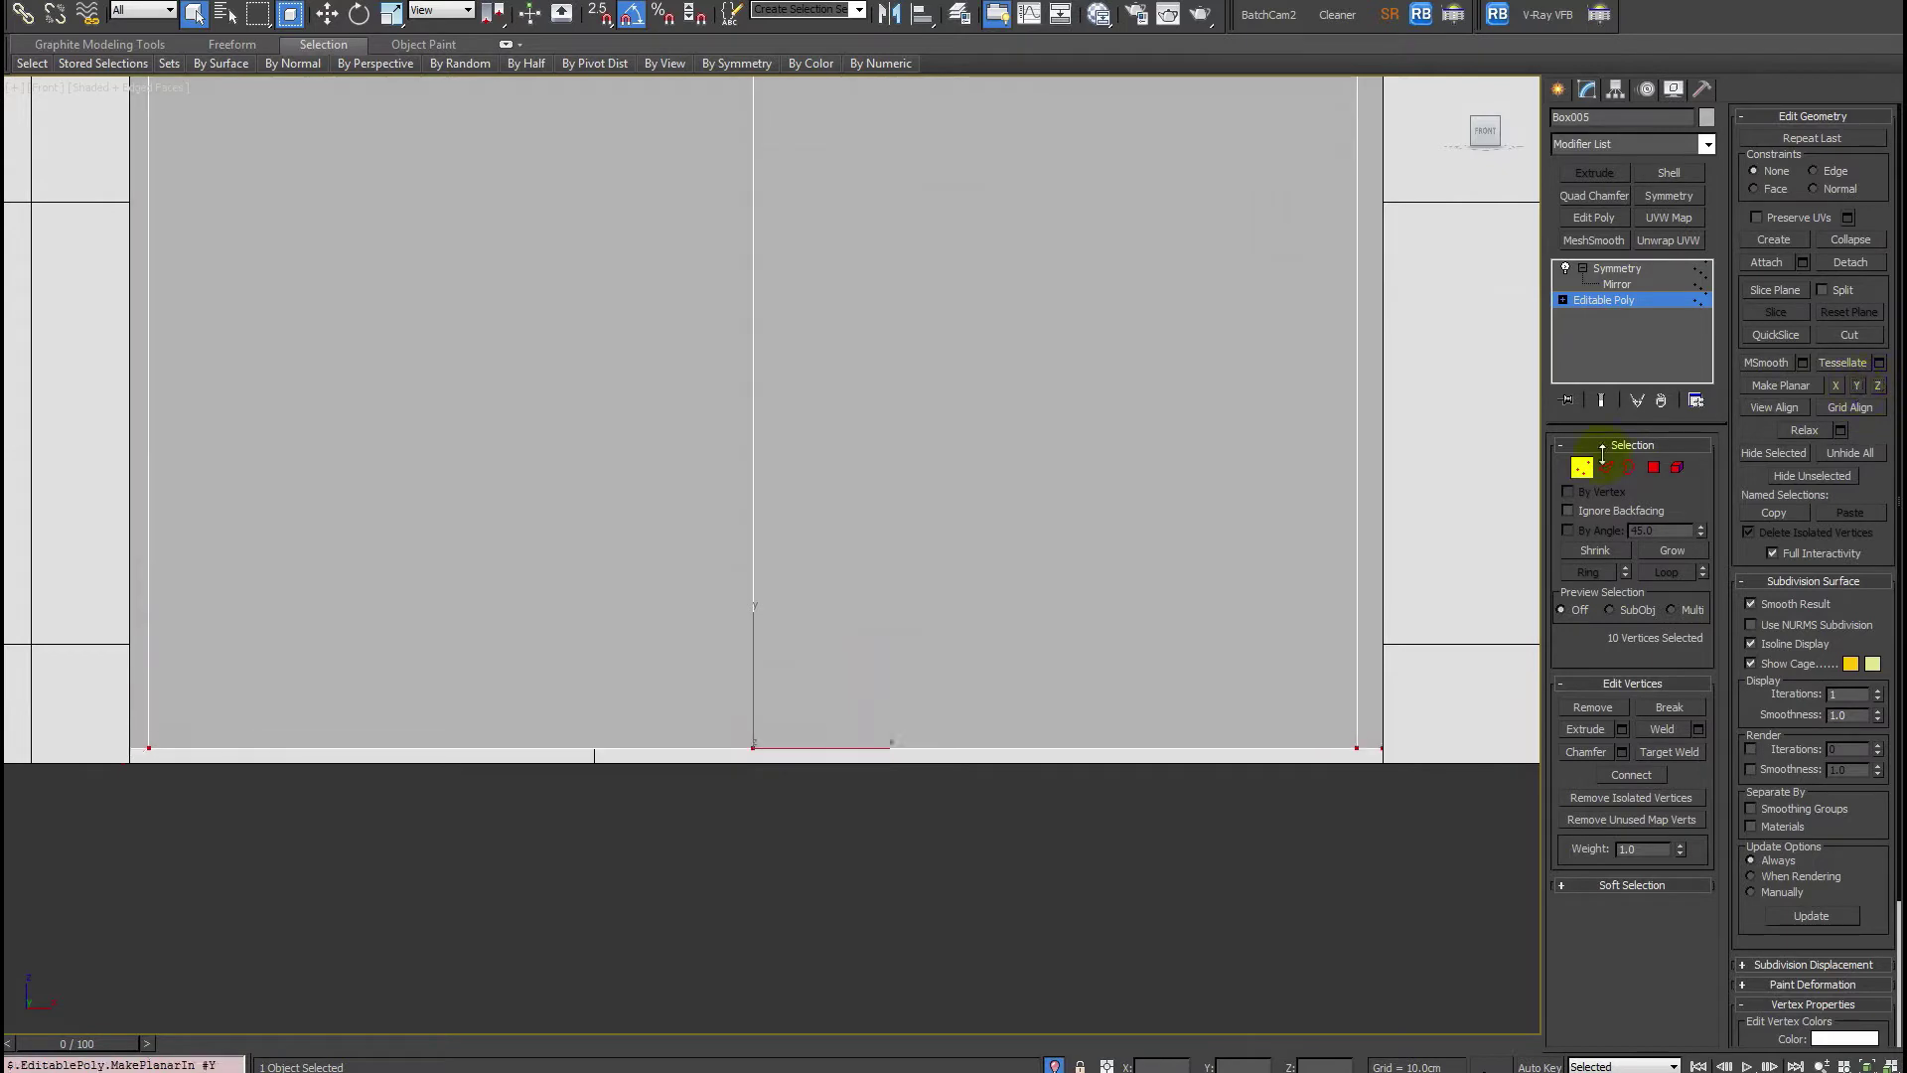
{"action": "key", "text": "w"}
{"action": "left_click_drag", "start_coordinate": [749, 699], "coordinate": [732, 736]}
Bridge the door's large front and back polygons into a through opening and delete the polygons spanning its bottom.
{"action": "scroll", "coordinate": [837, 731], "scroll_direction": "down", "scroll_amount": 2}
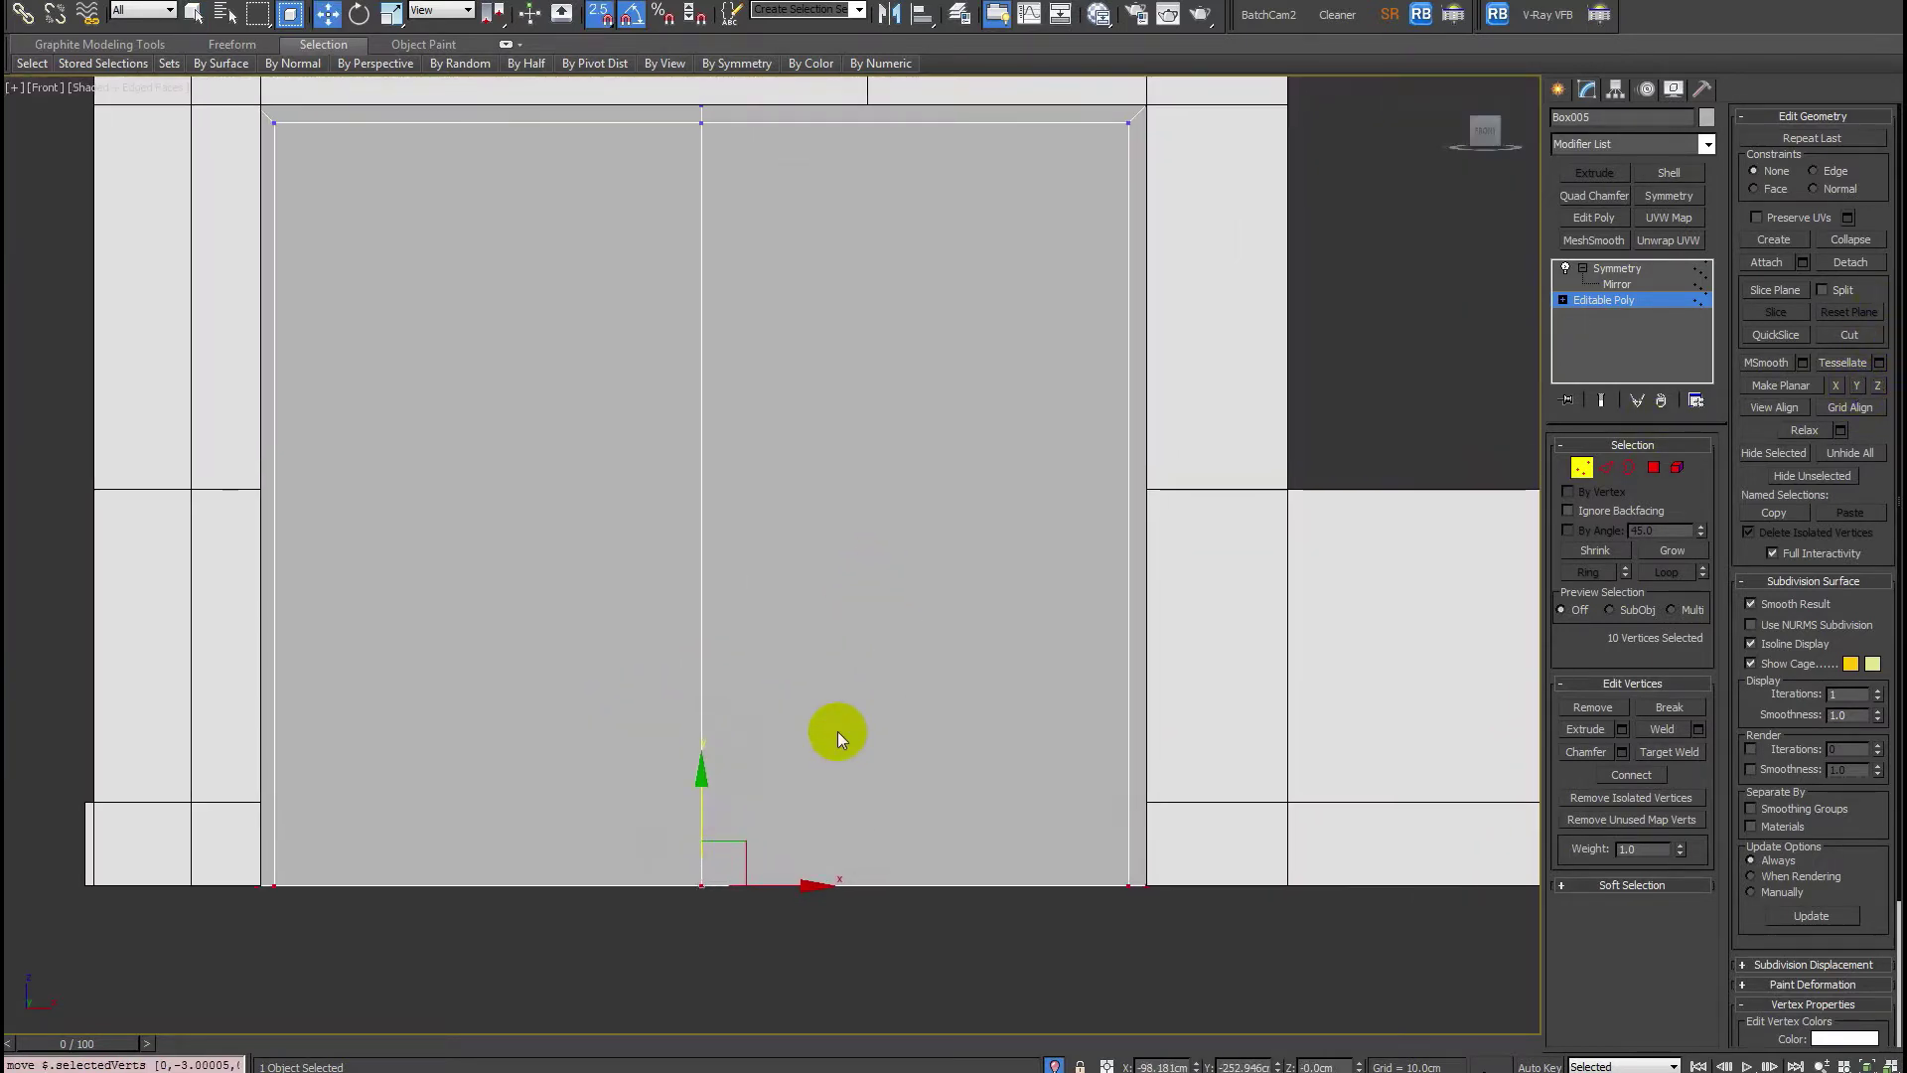
{"action": "middle_click_drag", "start_coordinate": [837, 731], "coordinate": [956, 741], "text": "alt"}
{"action": "key", "text": "4"}
{"action": "key", "text": "F3"}
{"action": "left_click", "coordinate": [822, 545]}
{"action": "key", "text": "F3"}
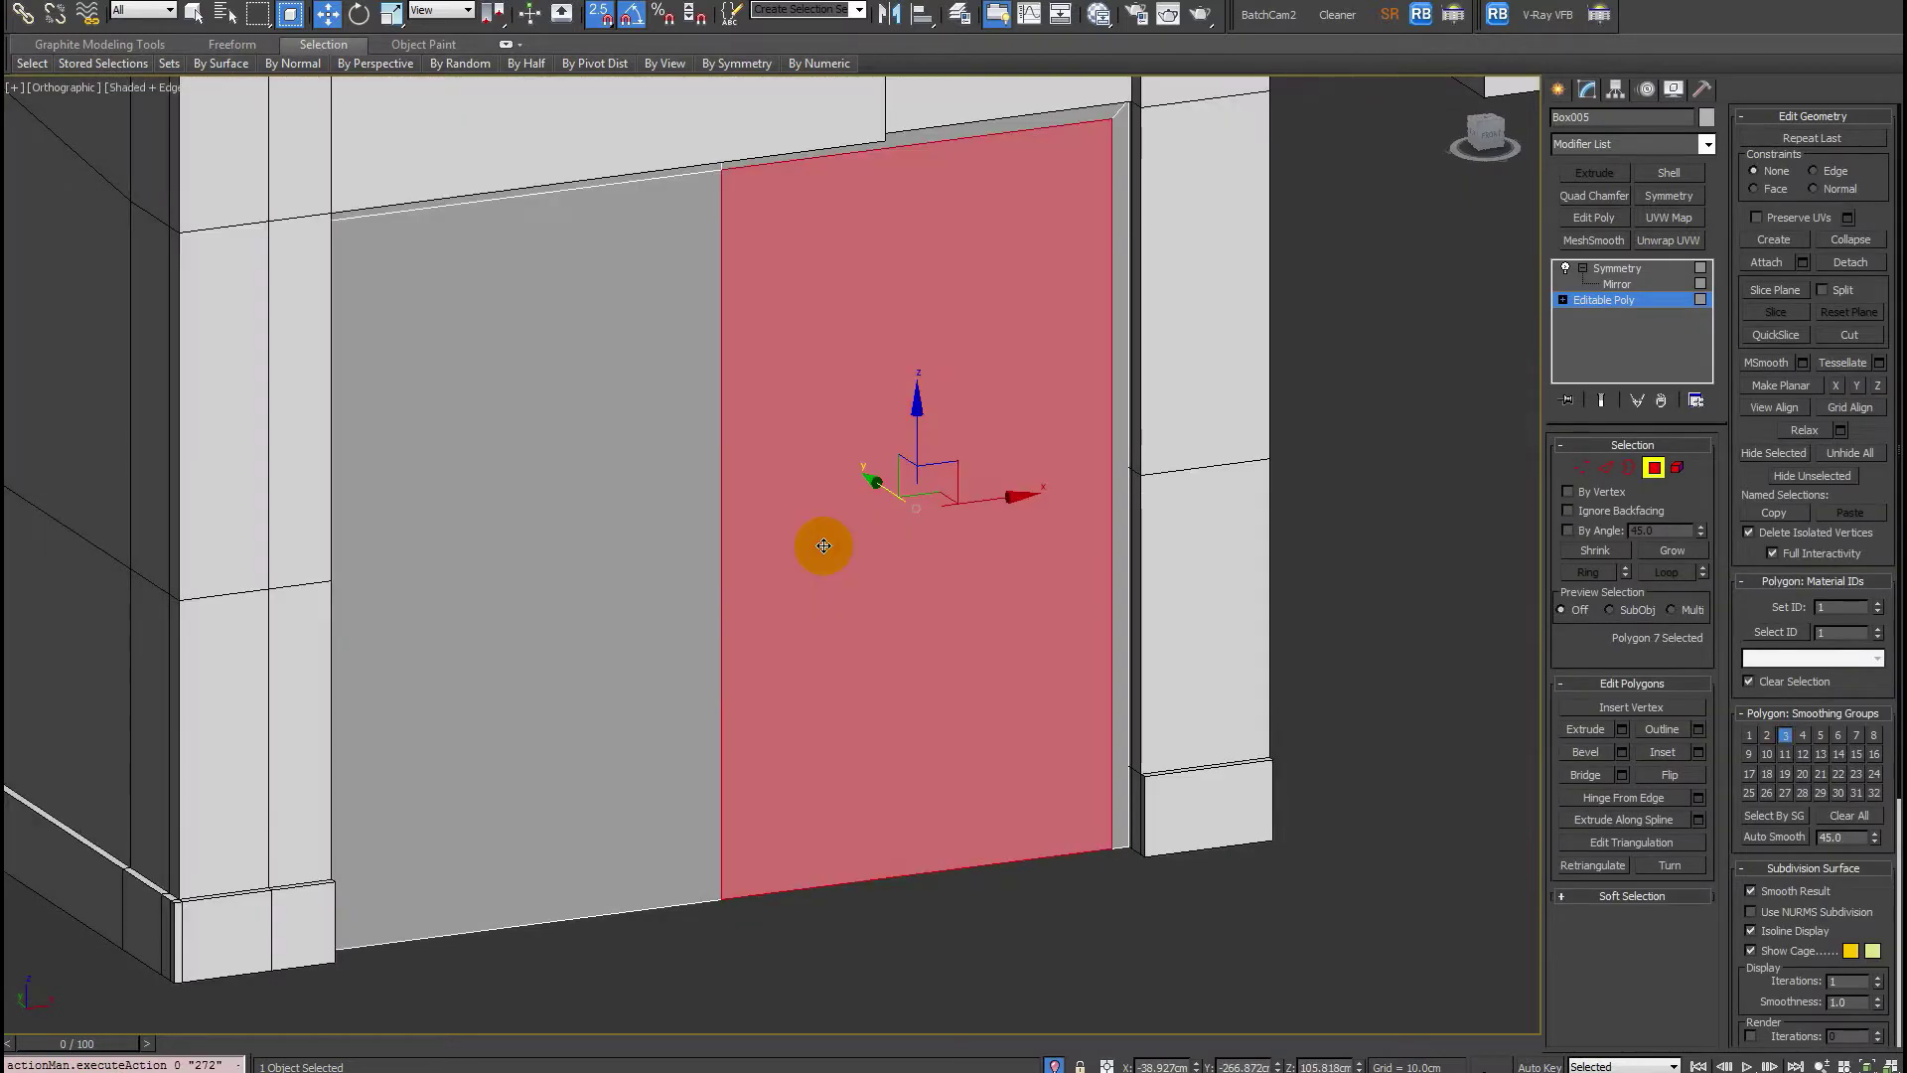
{"action": "left_click", "coordinate": [593, 779], "text": "ctrl"}
{"action": "left_click_drag", "start_coordinate": [515, 575], "coordinate": [587, 554], "text": "ctrl"}
{"action": "key", "text": "F3"}
{"action": "key", "text": "F3"}
{"action": "left_click", "coordinate": [1593, 780]}
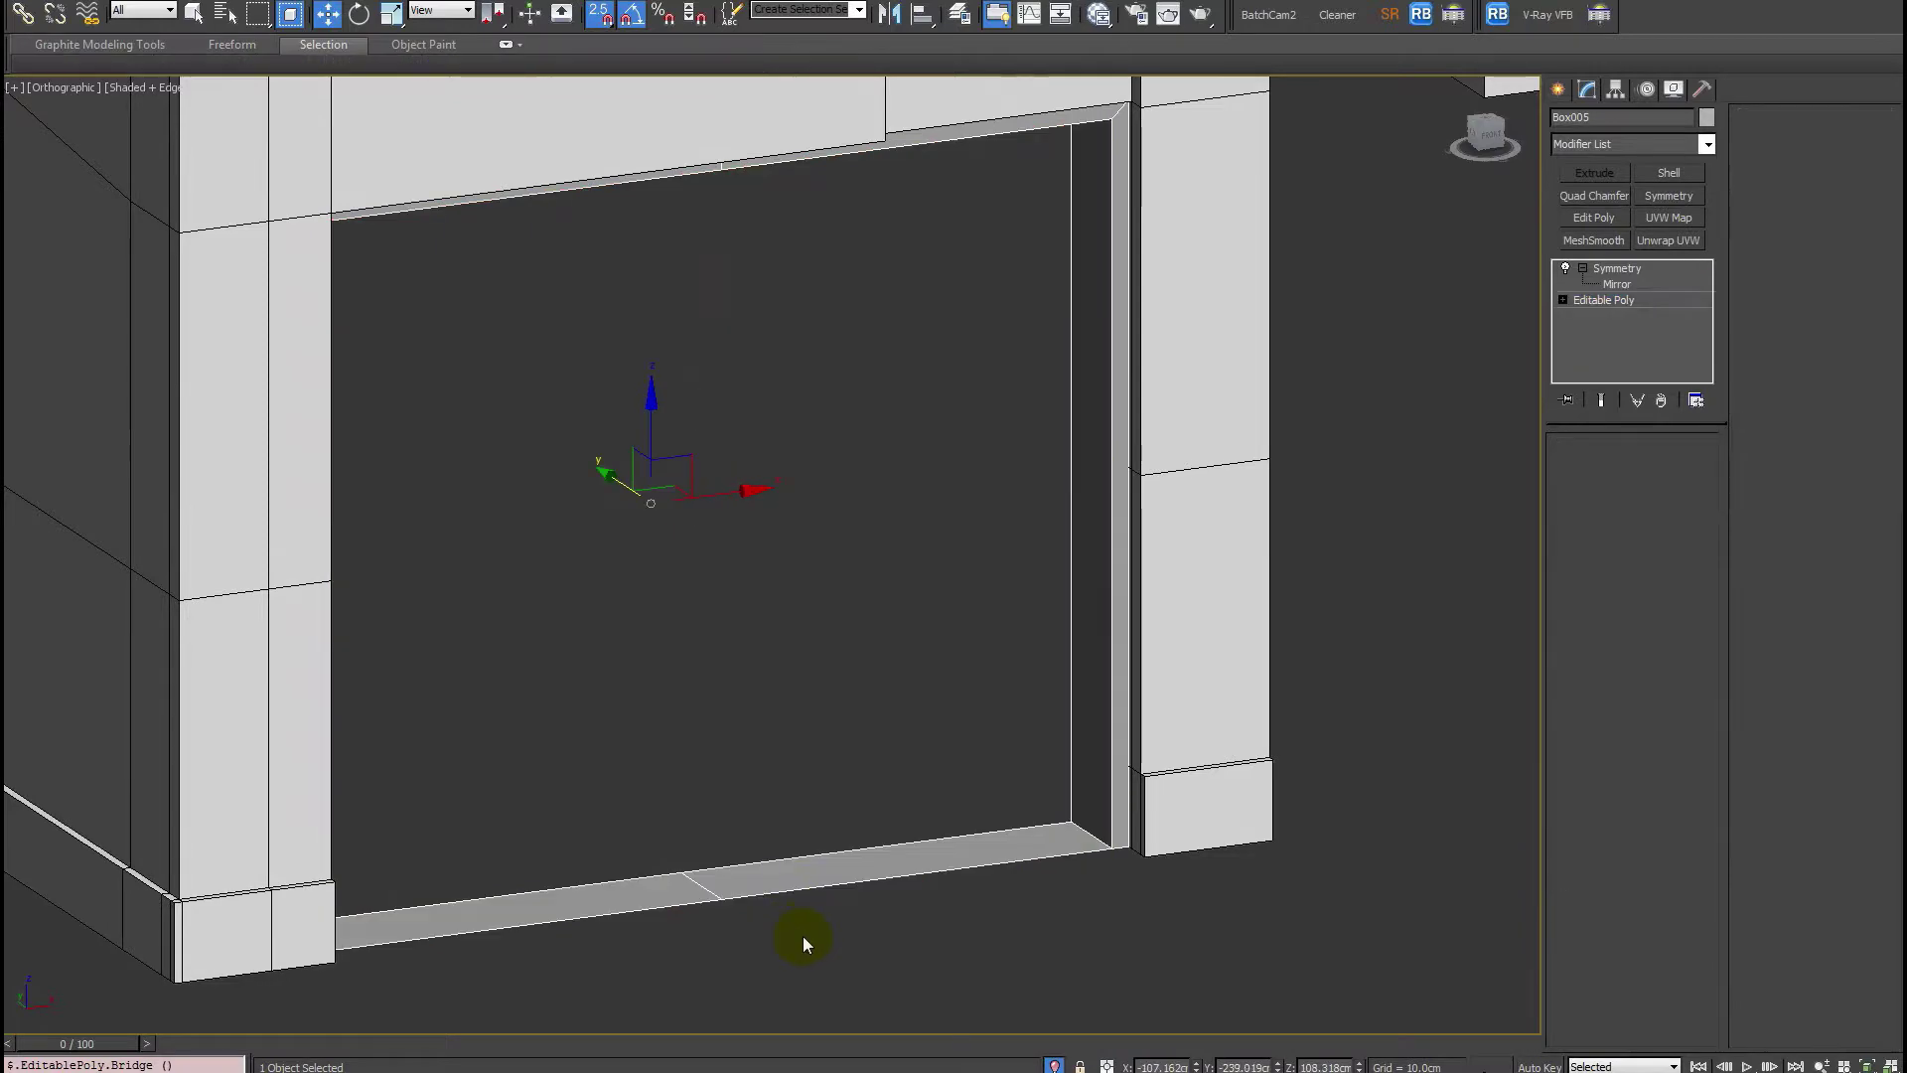
{"action": "left_click", "coordinate": [779, 884]}
{"action": "key", "text": "Delete"}
Check the brick-wall garage door reference photo for the frame's shape and return to the model.
{"action": "middle_click_drag", "start_coordinate": [936, 566], "coordinate": [872, 810], "text": "alt"}
{"action": "key", "text": "alt+Tab"}
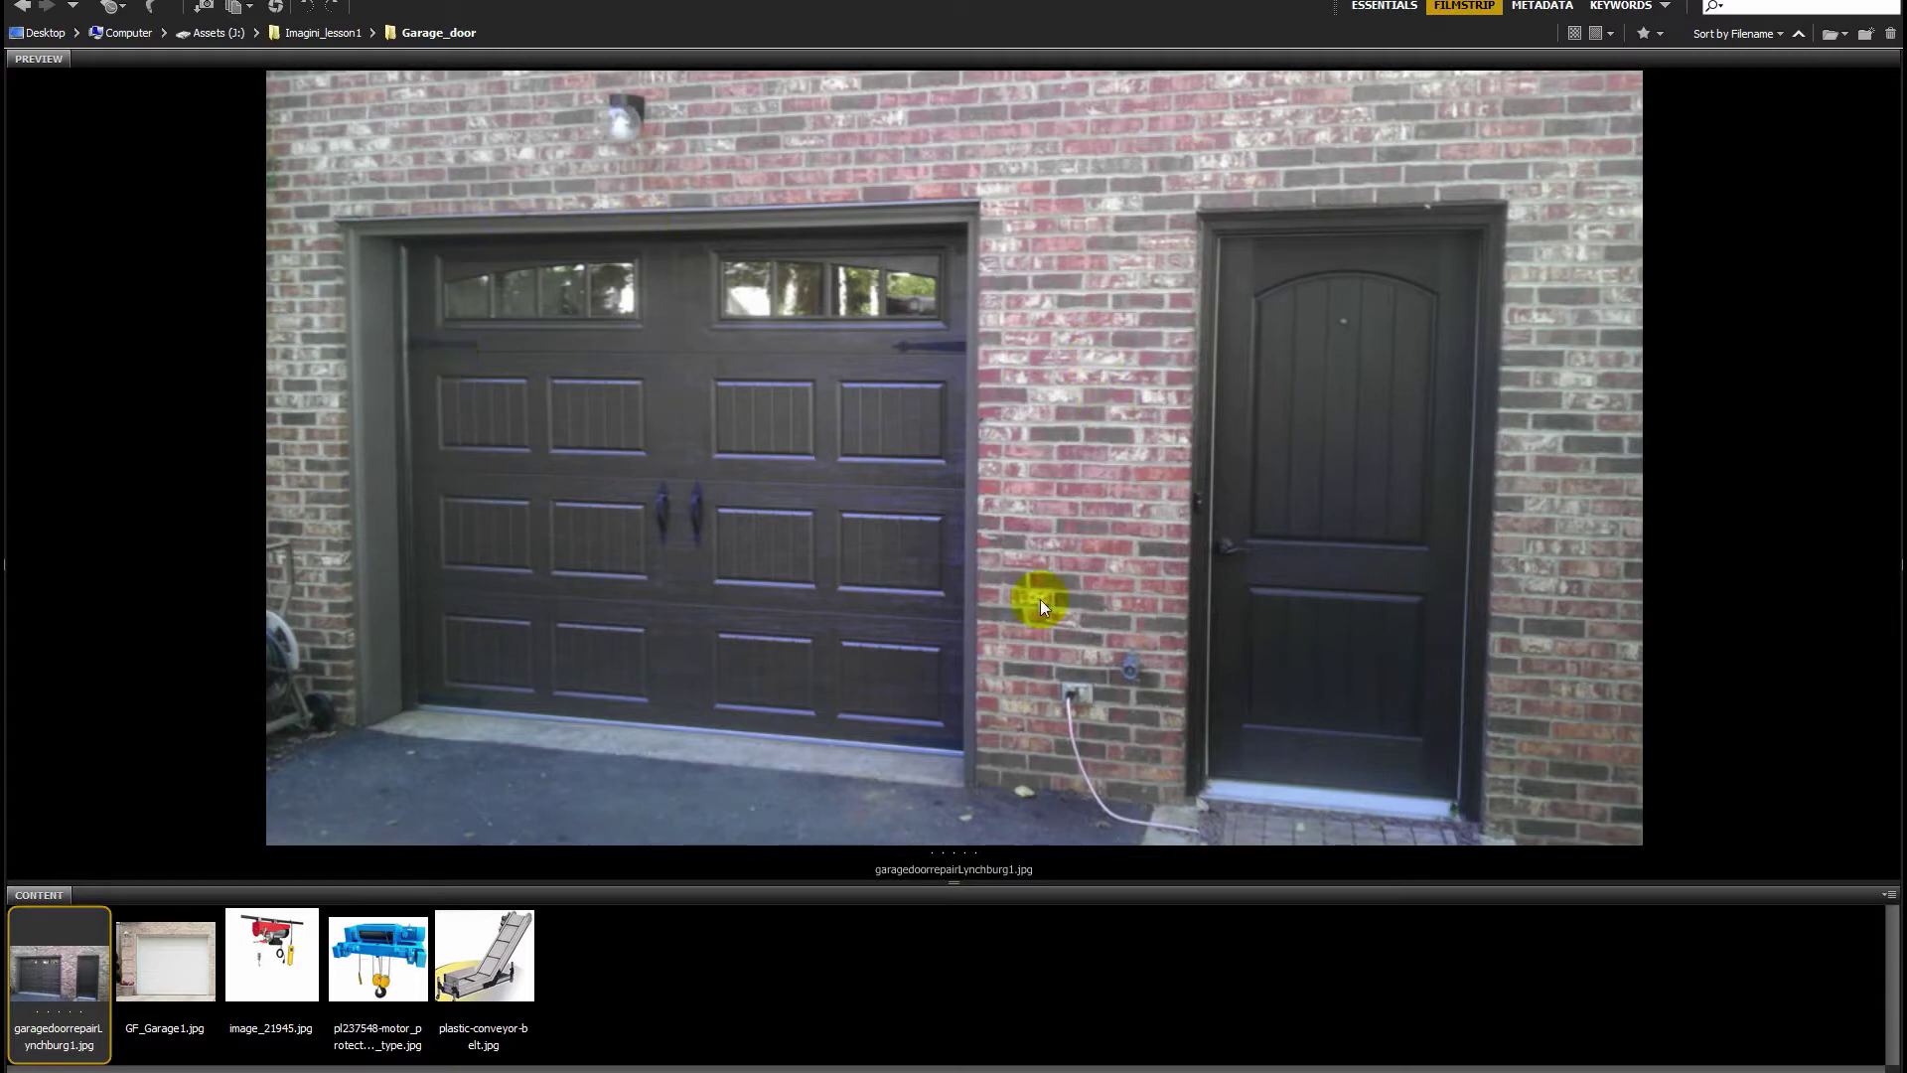
{"action": "key", "text": "alt+Tab"}
Select the frame's front polygons around the opening and inset them by 0.769 cm.
{"action": "middle_click_drag", "start_coordinate": [1213, 417], "coordinate": [1022, 408]}
{"action": "scroll", "coordinate": [972, 423], "scroll_direction": "up", "scroll_amount": 5}
{"action": "scroll", "coordinate": [972, 423], "scroll_direction": "up", "scroll_amount": 3}
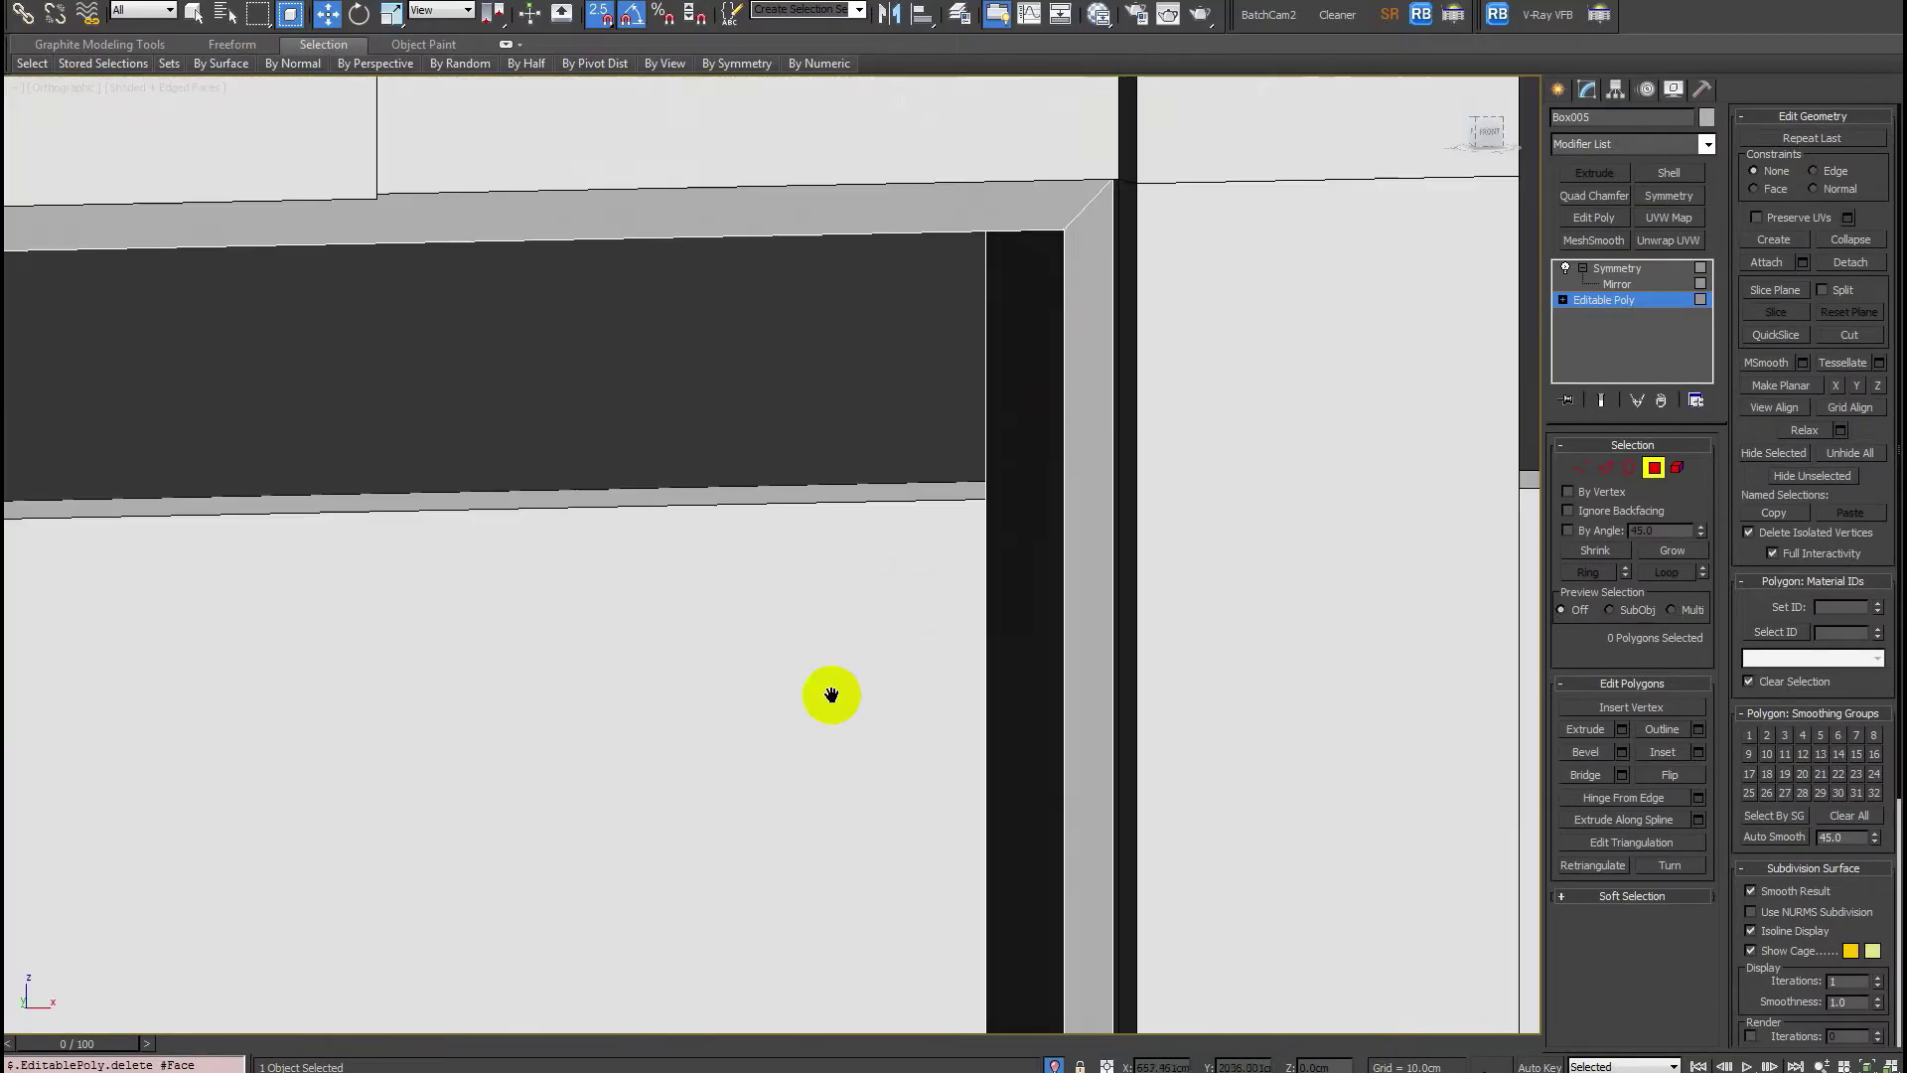
{"action": "scroll", "coordinate": [830, 689], "scroll_direction": "down", "scroll_amount": 2}
{"action": "left_click", "coordinate": [980, 383]}
{"action": "left_click", "coordinate": [945, 324], "text": "ctrl"}
{"action": "scroll", "coordinate": [652, 390], "scroll_direction": "down", "scroll_amount": 4}
{"action": "middle_click_drag", "start_coordinate": [665, 406], "coordinate": [725, 371]}
{"action": "key", "text": "s"}
{"action": "scroll", "coordinate": [993, 437], "scroll_direction": "up", "scroll_amount": 2}
{"action": "key", "text": "shift+i"}
{"action": "middle_click_drag", "start_coordinate": [1075, 437], "coordinate": [1025, 504]}
{"action": "scroll", "coordinate": [1025, 505], "scroll_direction": "up", "scroll_amount": 3}
{"action": "right_click", "coordinate": [781, 596]}
{"action": "left_click_drag", "start_coordinate": [781, 596], "coordinate": [860, 410]}
{"action": "left_click", "coordinate": [783, 622]}
Extrude the inset front polygons of the frame outward by about 0.36 cm.
{"action": "middle_click_drag", "start_coordinate": [979, 417], "coordinate": [1051, 451], "text": "alt"}
{"action": "key", "text": "shift+e"}
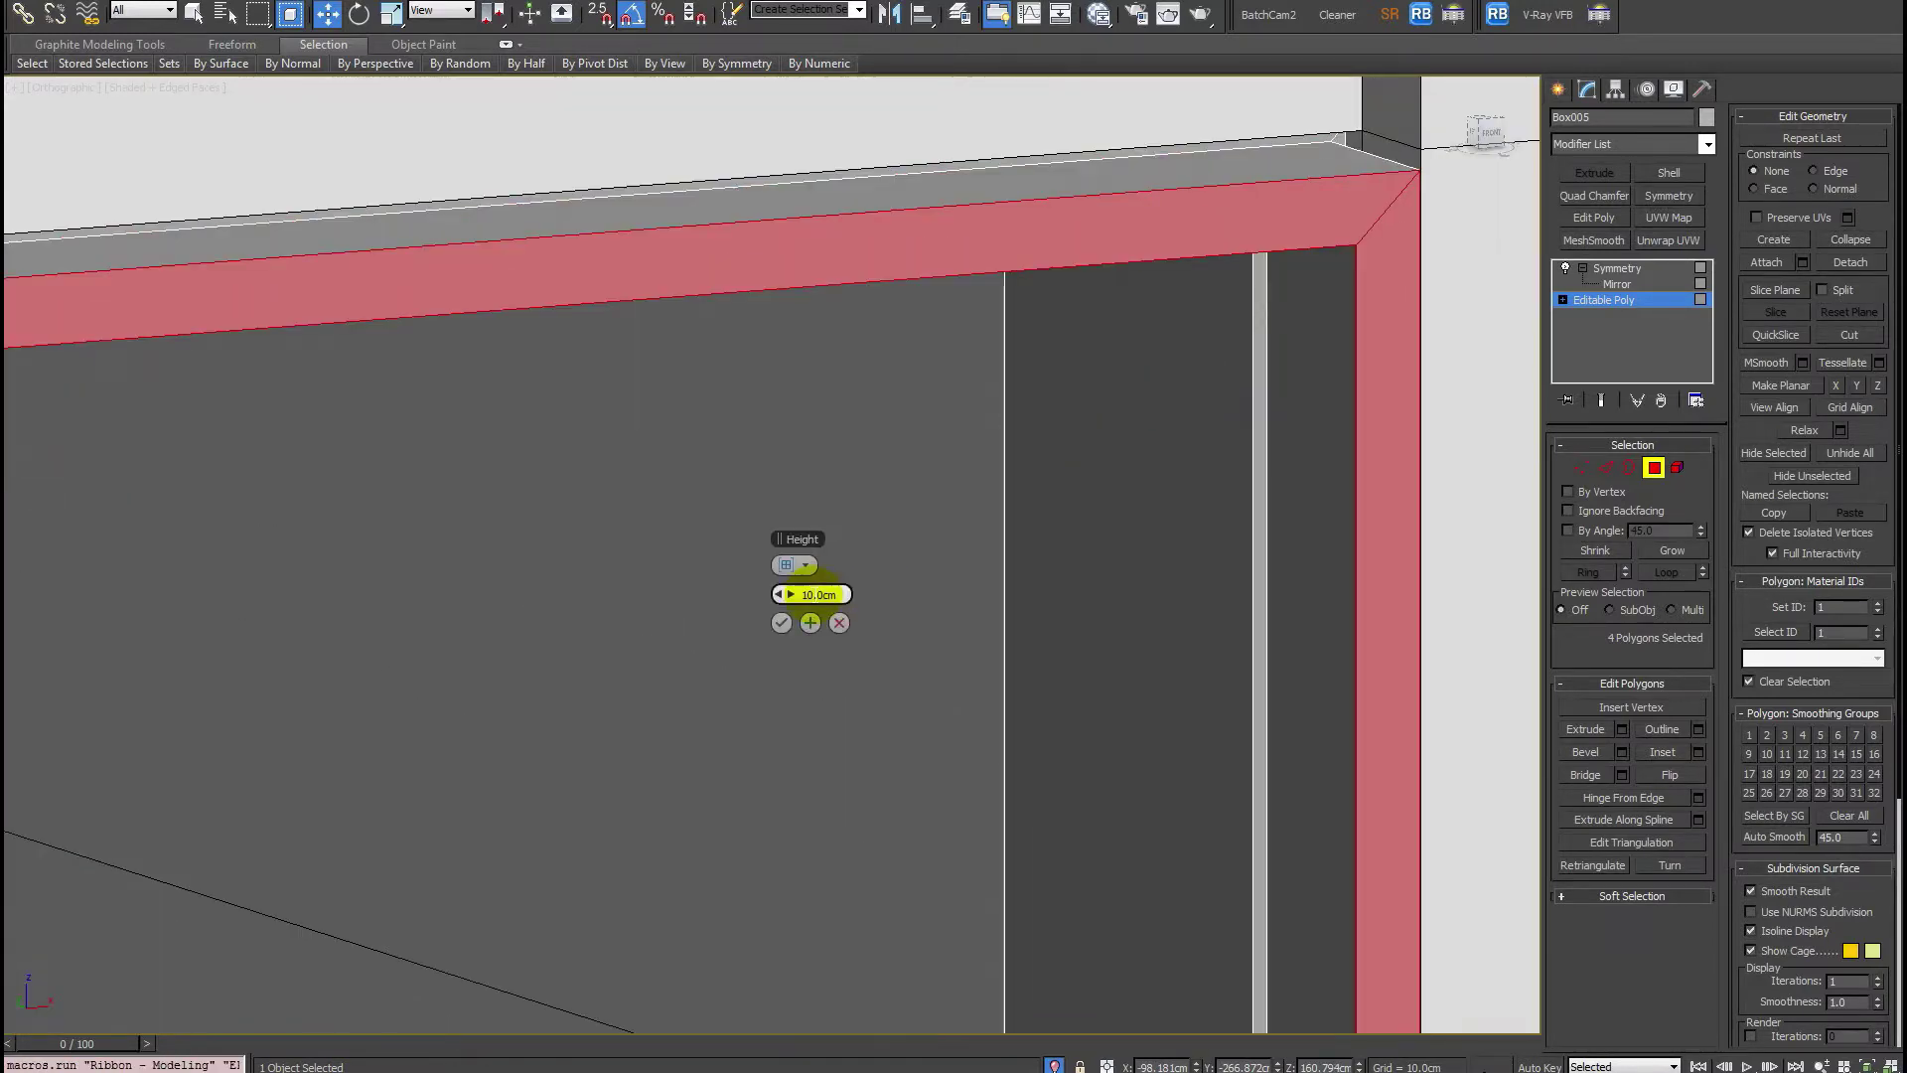
{"action": "right_click", "coordinate": [785, 596]}
{"action": "left_click_drag", "start_coordinate": [785, 596], "coordinate": [786, 935]}
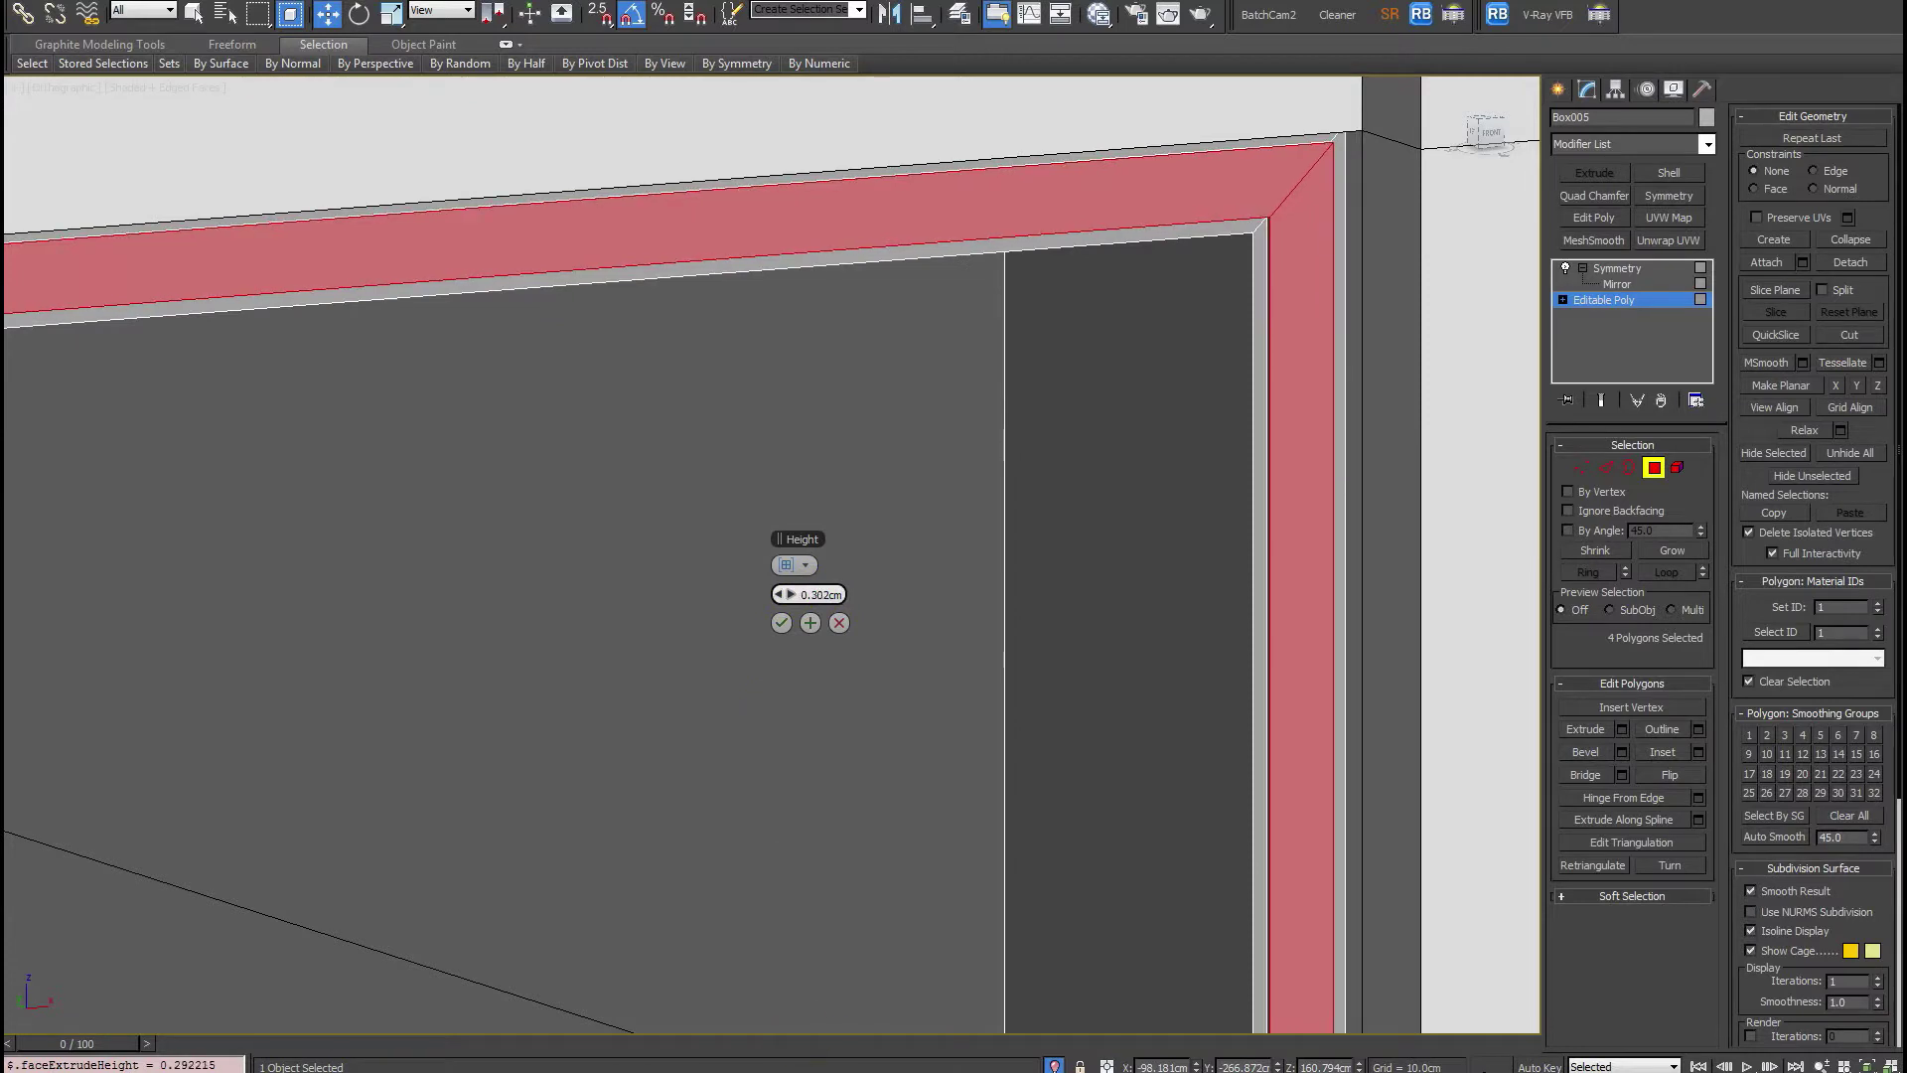
{"action": "middle_click_drag", "start_coordinate": [1208, 265], "coordinate": [784, 629], "text": "alt"}
{"action": "left_click", "coordinate": [782, 623]}
Inset the raised front strip by 0.769 cm again and extrude it inward with a height of -0.356 cm.
{"action": "key", "text": "shift+i"}
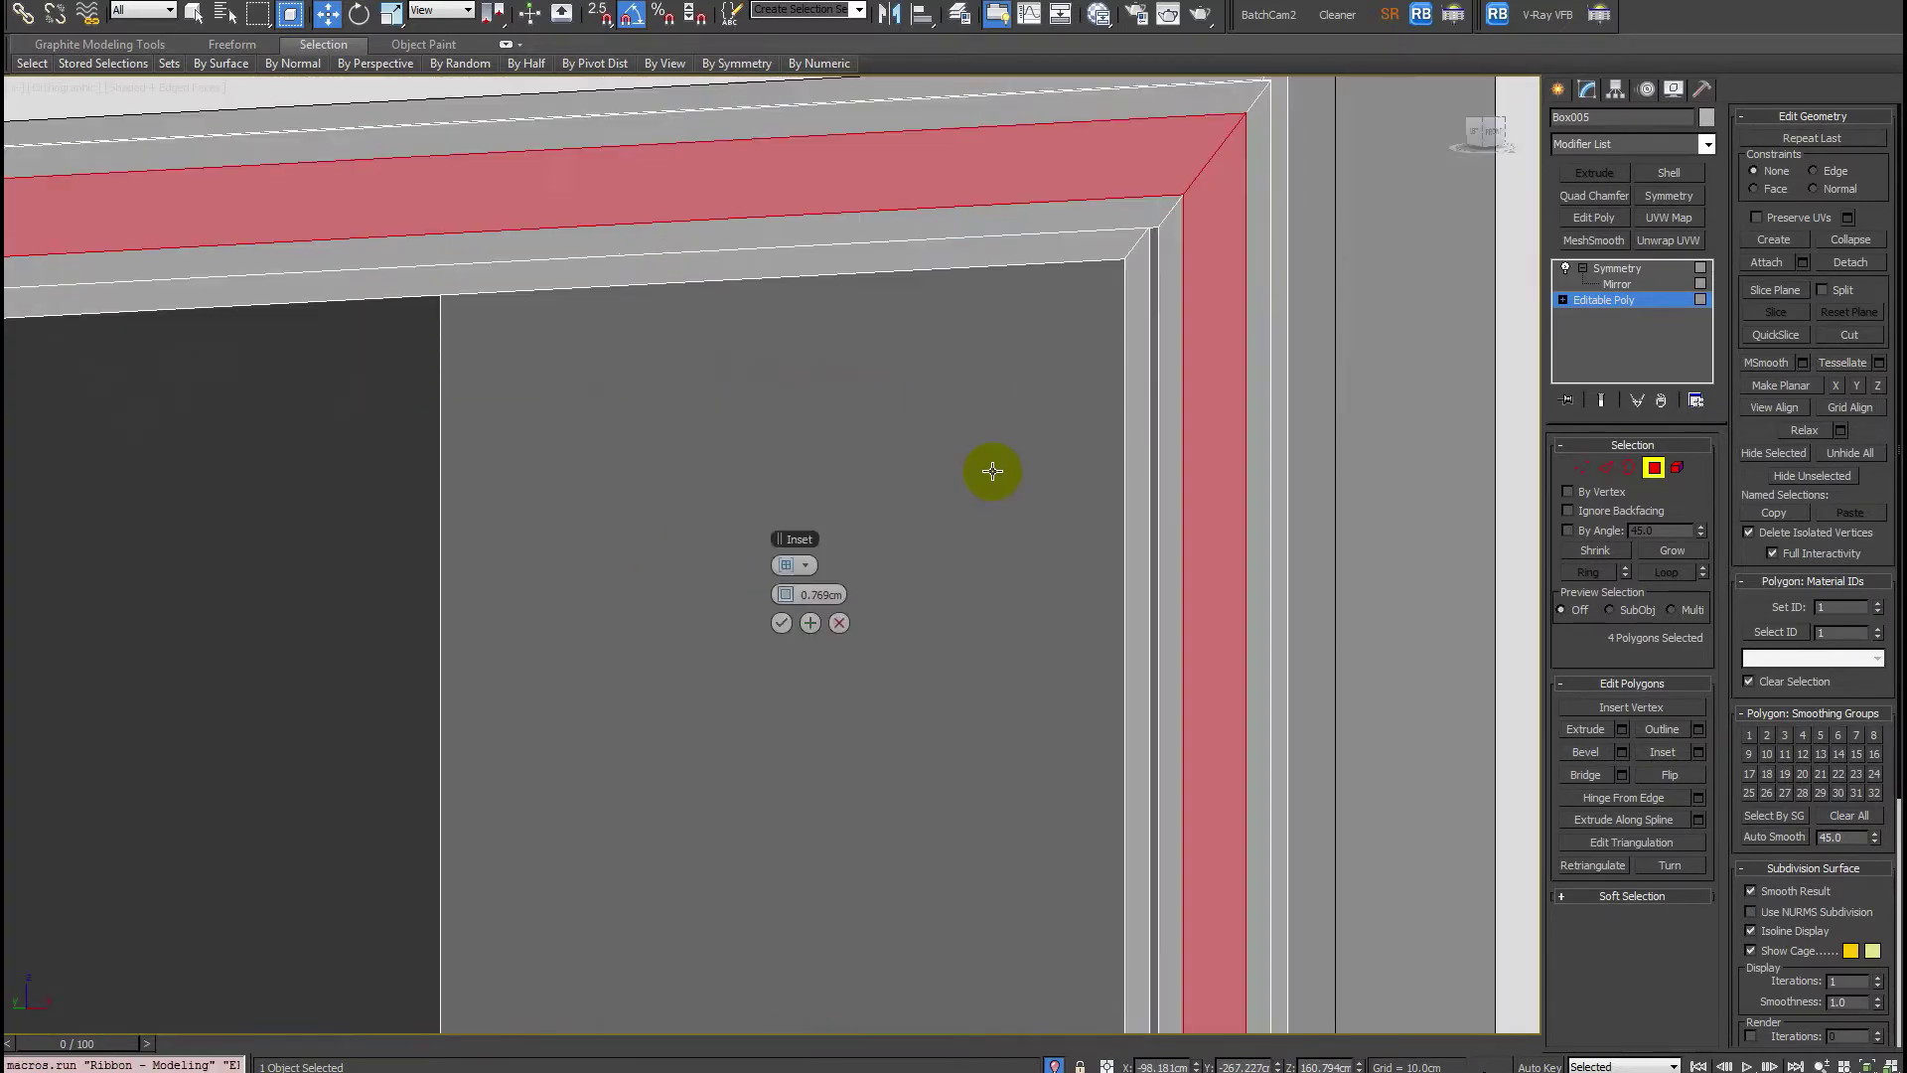
{"action": "left_click", "coordinate": [782, 623]}
{"action": "key", "text": "shift+e"}
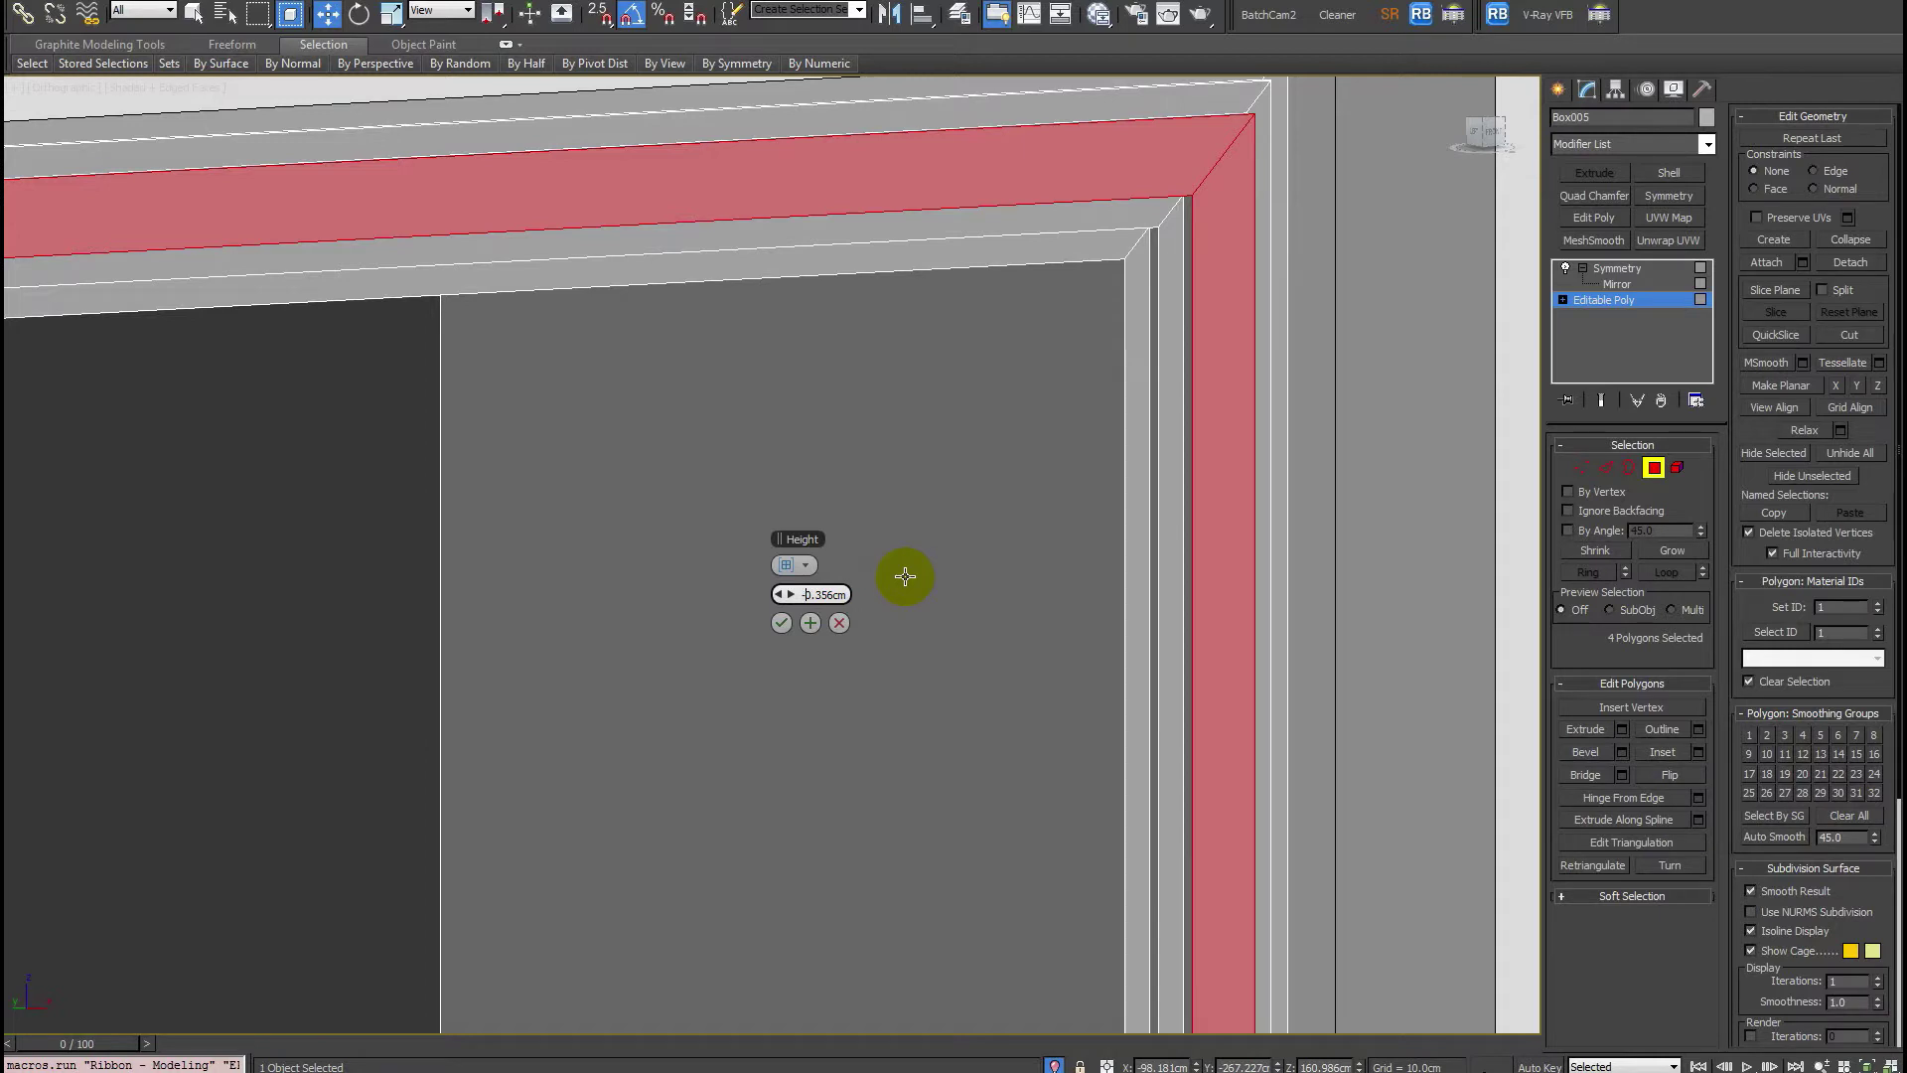
{"action": "key", "text": "Return"}
{"action": "left_click", "coordinate": [782, 625]}
Reselect the polygon loops of the recessed strip around the frame and inset them by 0.769 cm.
{"action": "scroll", "coordinate": [924, 543], "scroll_direction": "down", "scroll_amount": 2}
{"action": "middle_click_drag", "start_coordinate": [923, 544], "coordinate": [1056, 477], "text": "alt"}
{"action": "scroll", "coordinate": [978, 400], "scroll_direction": "up", "scroll_amount": 1}
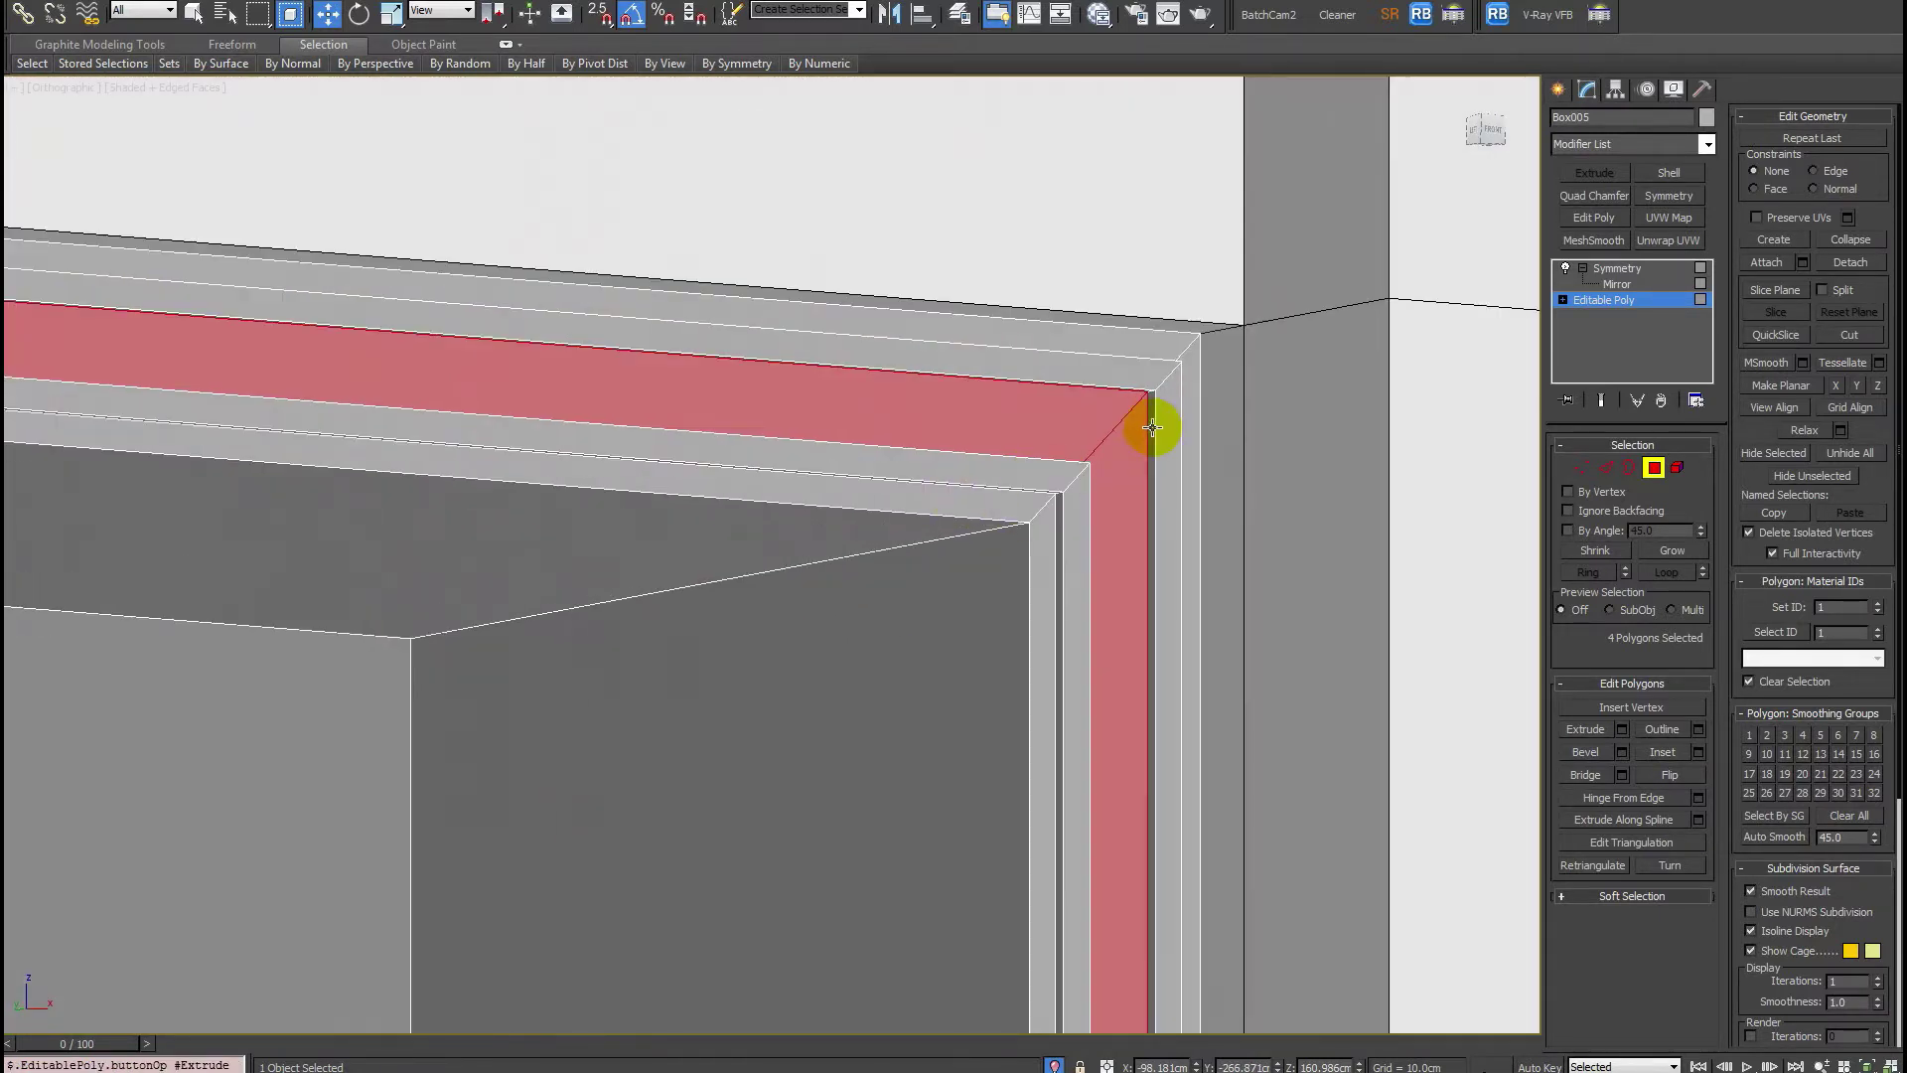
{"action": "left_click", "coordinate": [1115, 453]}
{"action": "left_click", "coordinate": [1085, 426], "text": "shift"}
{"action": "key", "text": "shift+i"}
{"action": "scroll", "coordinate": [1086, 426], "scroll_direction": "down", "scroll_amount": 3}
{"action": "scroll", "coordinate": [724, 689], "scroll_direction": "up", "scroll_amount": 2}
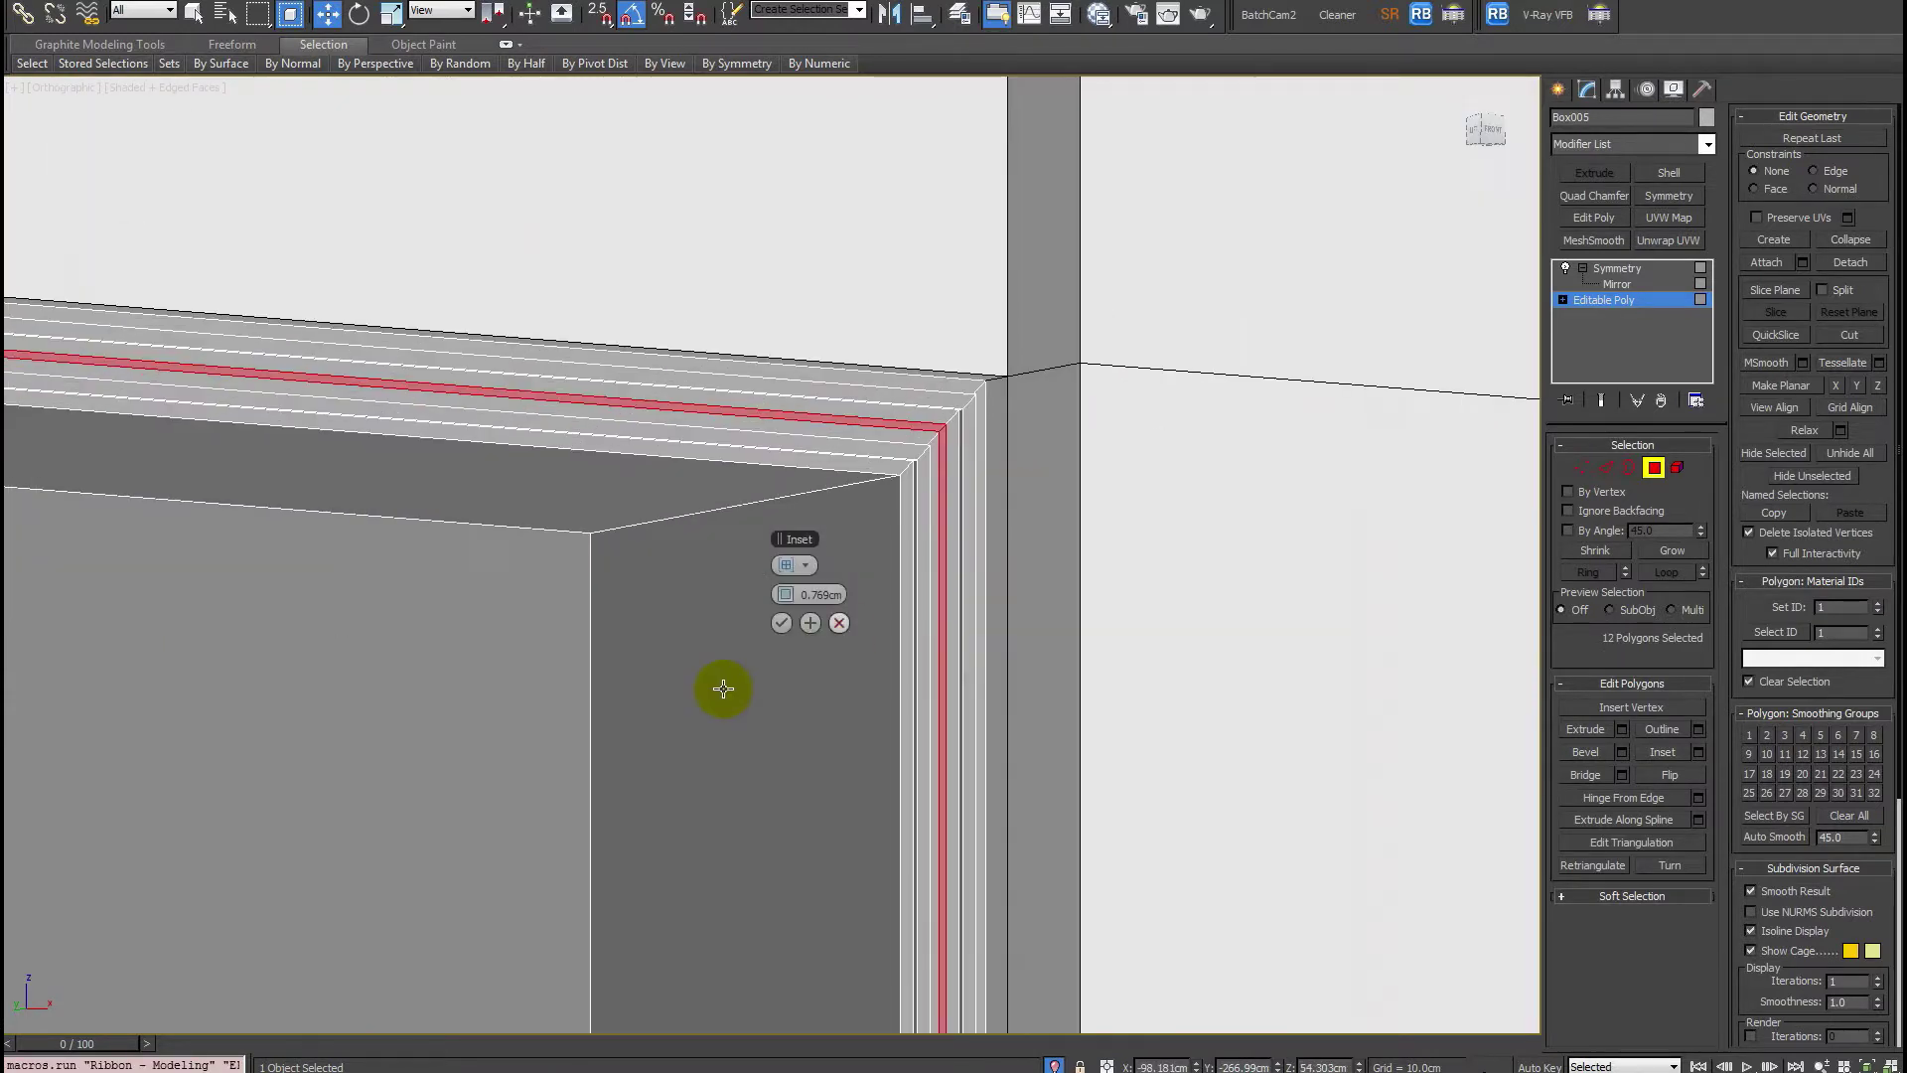
{"action": "left_click", "coordinate": [779, 625]}
Move the inset strip of the frame about 0.38 cm toward the front along Y.
{"action": "scroll", "coordinate": [778, 625], "scroll_direction": "down", "scroll_amount": 2}
{"action": "middle_click_drag", "start_coordinate": [809, 609], "coordinate": [915, 545], "text": "alt"}
{"action": "scroll", "coordinate": [609, 570], "scroll_direction": "down", "scroll_amount": 3}
{"action": "middle_click_drag", "start_coordinate": [724, 506], "coordinate": [286, 705], "text": "alt"}
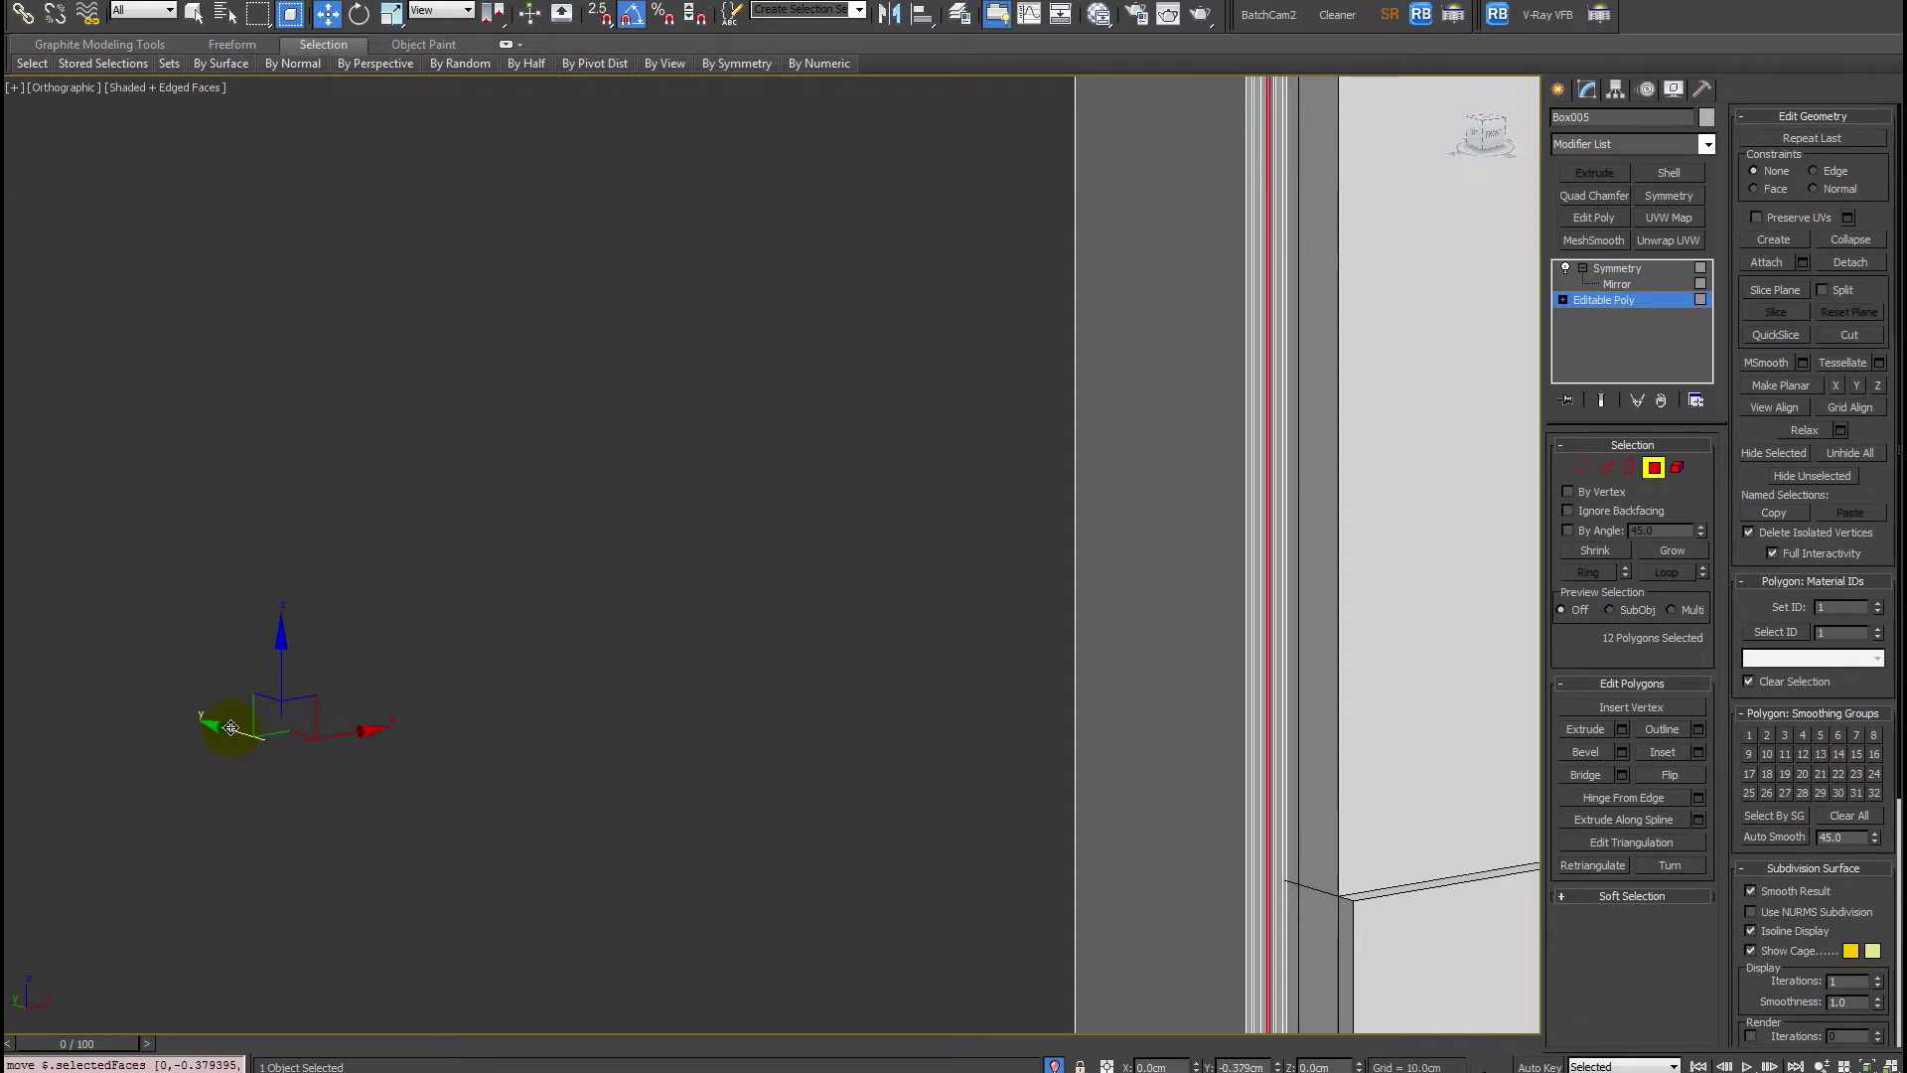
{"action": "mouse_move", "coordinate": [325, 694]}
{"action": "middle_mouse_down", "text": "alt"}
{"action": "mouse_move", "coordinate": [821, 554]}
{"action": "mouse_move", "coordinate": [689, 444]}
{"action": "mouse_move", "coordinate": [1022, 1005]}
{"action": "mouse_move", "coordinate": [1057, 604]}
{"action": "mouse_move", "coordinate": [1034, 630]}
{"action": "middle_mouse_up", "text": "alt"}
Delete the small polygons closing the bottom ends of both frame legs and select the legs' bottom vertices.
{"action": "key", "text": "f"}
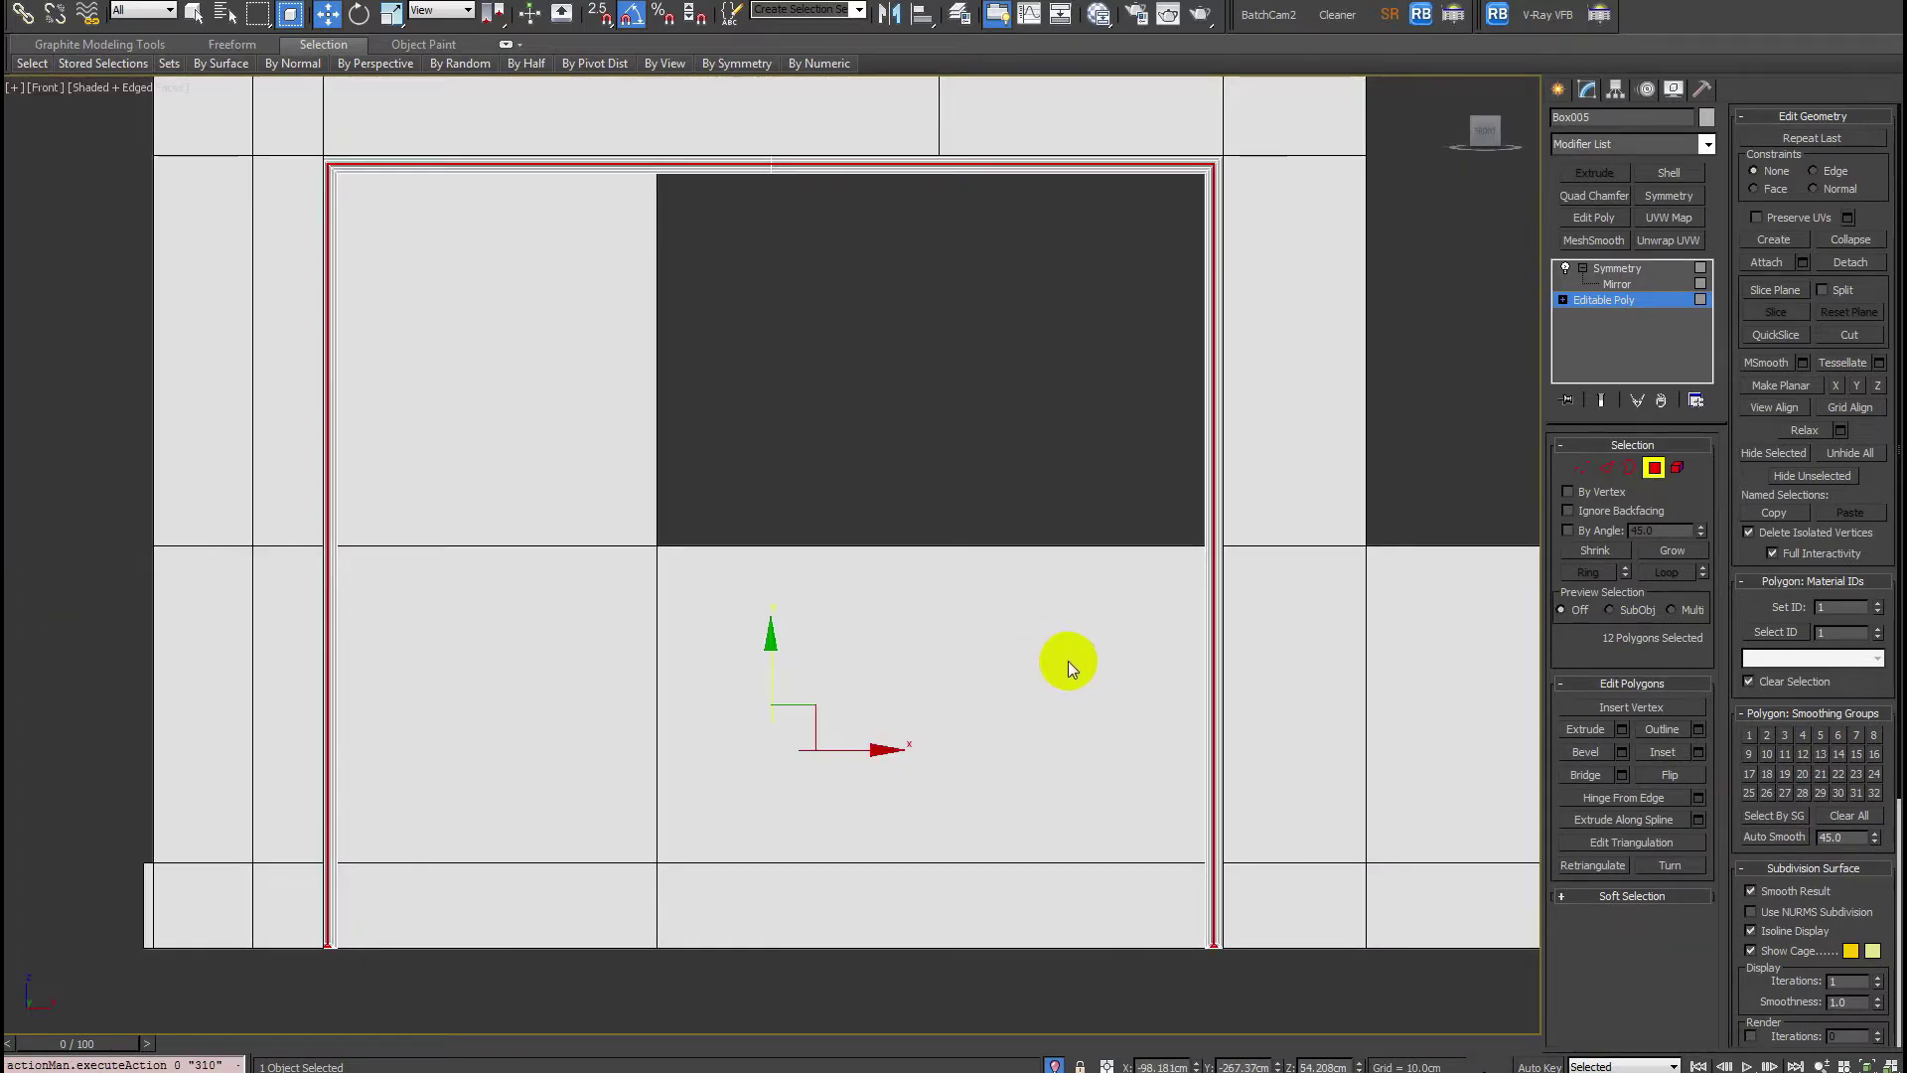
{"action": "key", "text": "F3"}
{"action": "key", "text": "4"}
{"action": "key", "text": "4"}
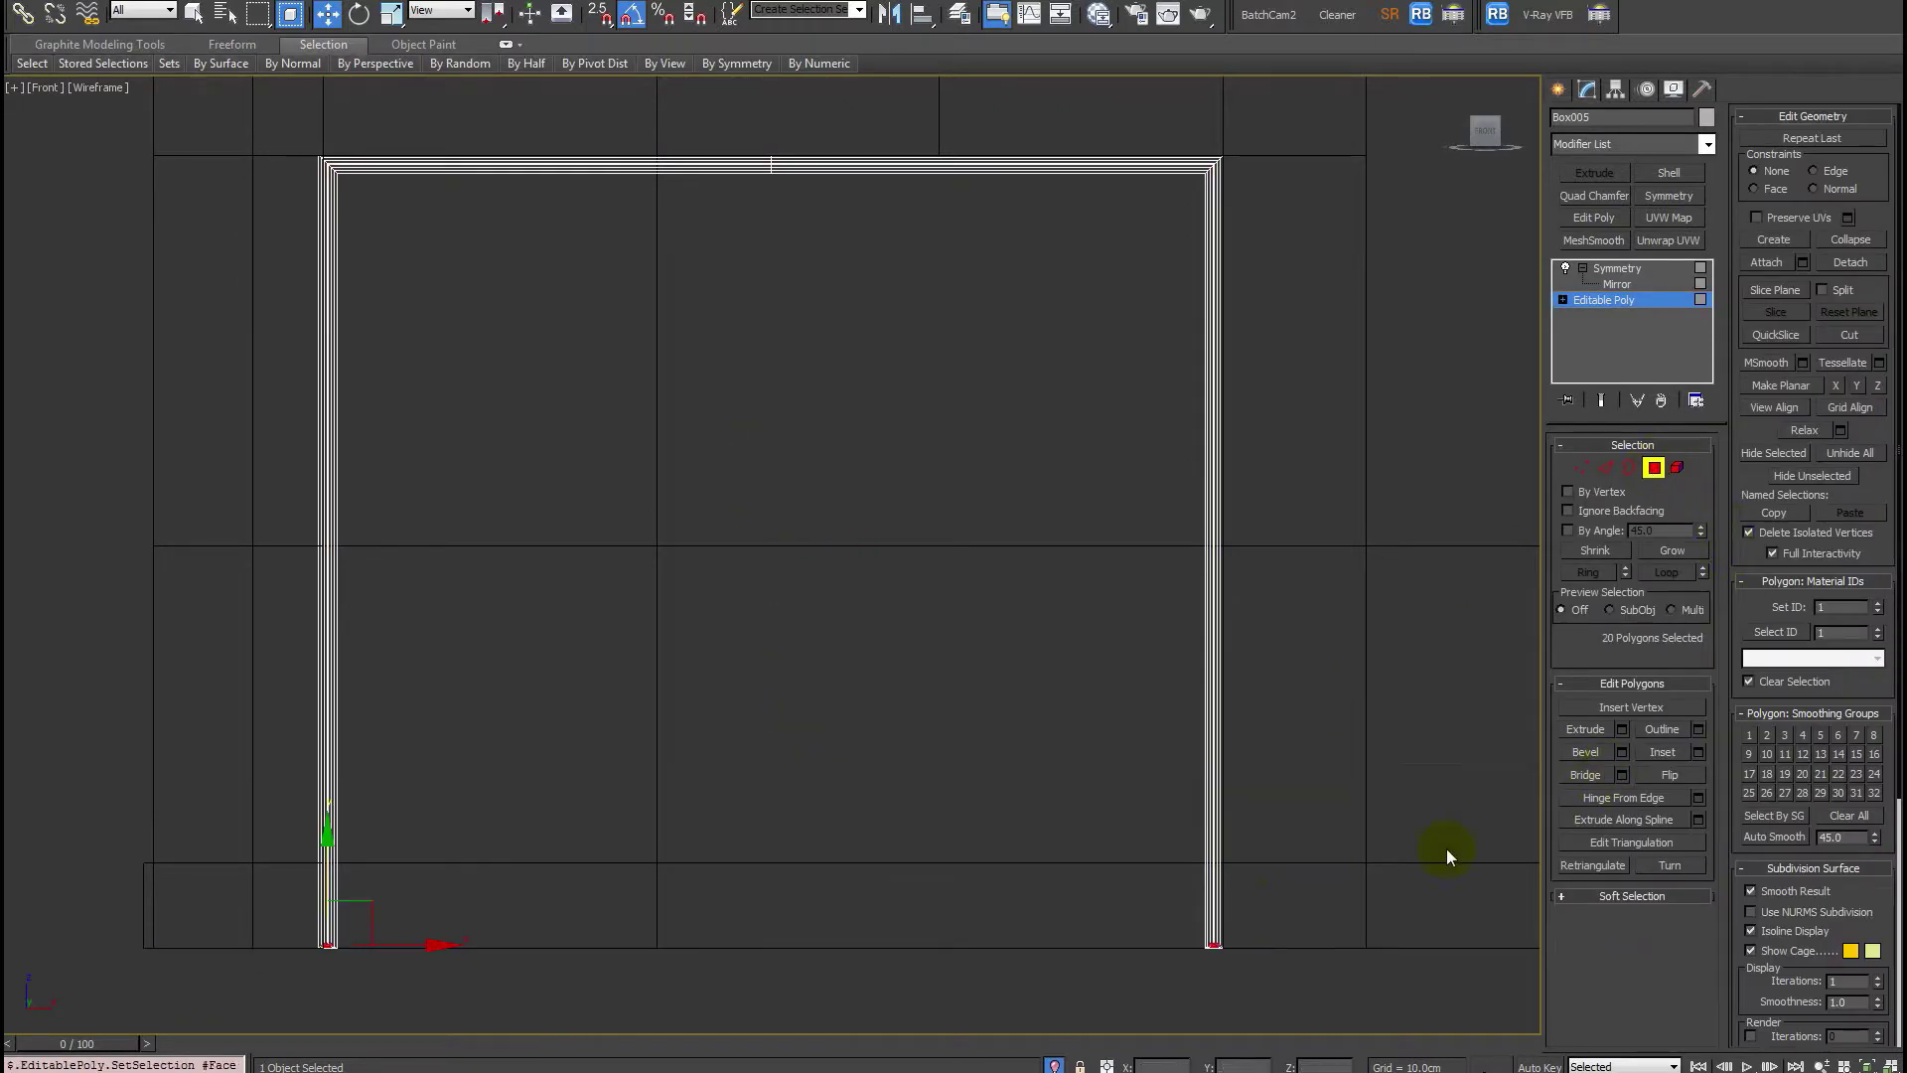
{"action": "middle_click_drag", "start_coordinate": [707, 1023], "coordinate": [707, 868]}
{"action": "left_click_drag", "start_coordinate": [180, 854], "coordinate": [1332, 639]}
{"action": "scroll", "coordinate": [1349, 749], "scroll_direction": "up", "scroll_amount": 2}
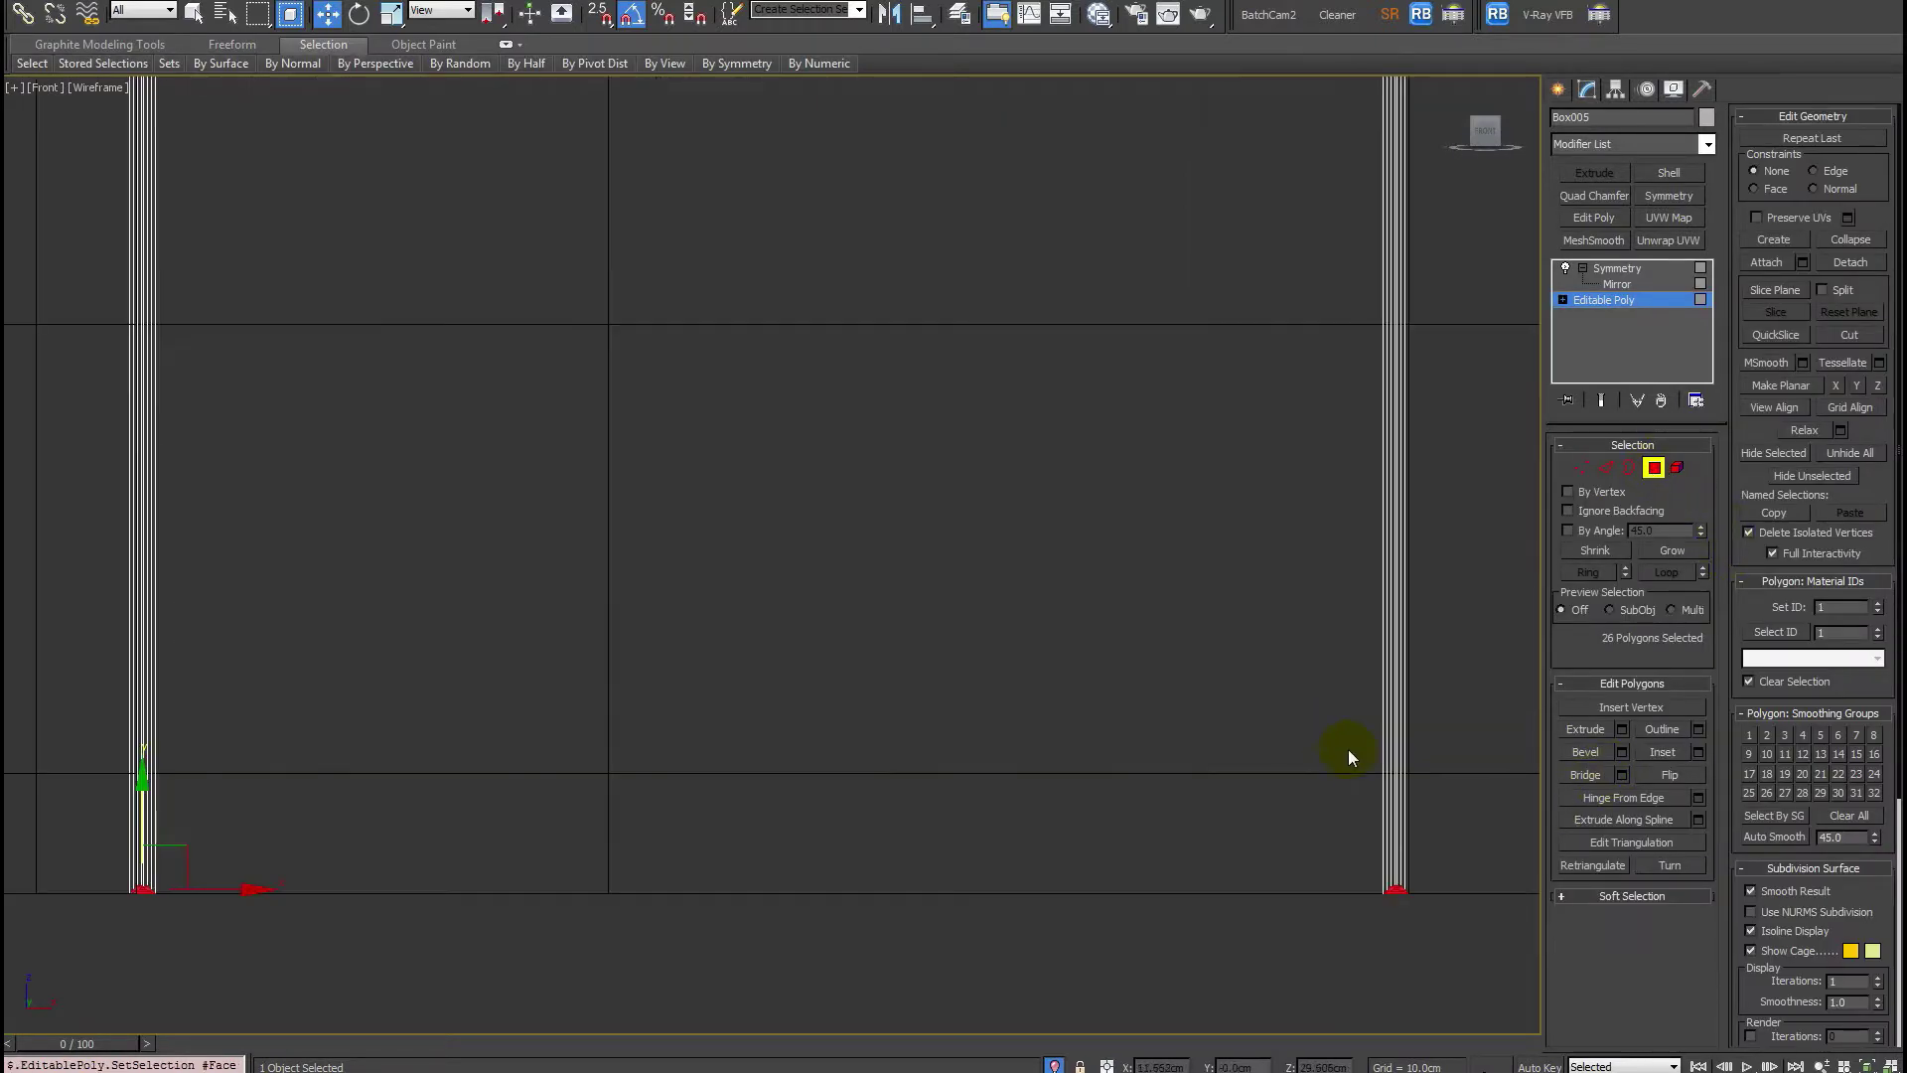
{"action": "key", "text": "1"}
{"action": "left_click_drag", "start_coordinate": [68, 824], "coordinate": [1455, 959]}
Examine the bottom end, side profile and upper corner of the frame's right leg in the shaded view.
{"action": "key", "text": "F3"}
{"action": "mouse_move", "coordinate": [1403, 584]}
{"action": "middle_mouse_down"}
{"action": "mouse_move", "coordinate": [1184, 463]}
{"action": "mouse_move", "coordinate": [926, 642]}
{"action": "mouse_move", "coordinate": [864, 542]}
{"action": "middle_mouse_up"}
{"action": "scroll", "coordinate": [926, 642], "scroll_direction": "up", "scroll_amount": 5}
{"action": "scroll", "coordinate": [864, 542], "scroll_direction": "down", "scroll_amount": 1}
{"action": "middle_click_drag", "start_coordinate": [1027, 724], "coordinate": [1107, 1034]}
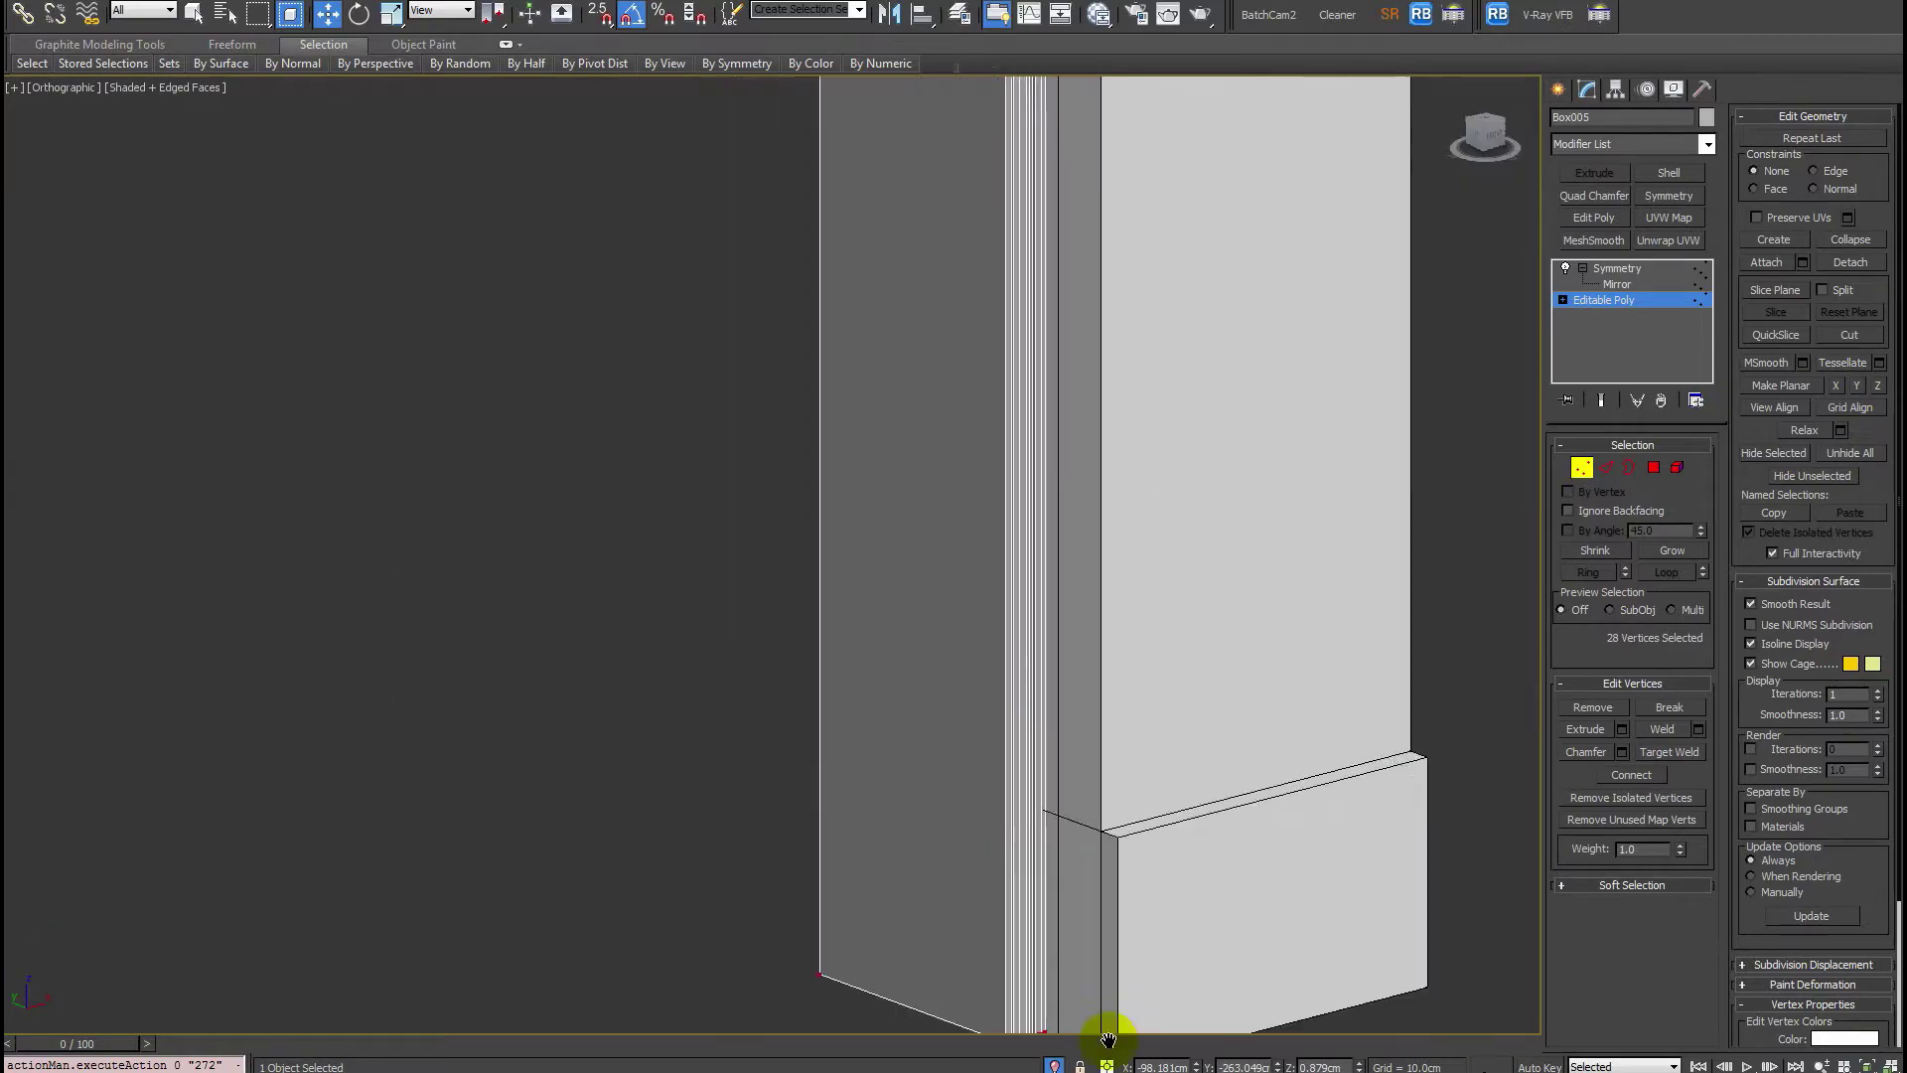
{"action": "scroll", "coordinate": [1103, 994], "scroll_direction": "down", "scroll_amount": 2}
{"action": "middle_click_drag", "start_coordinate": [1004, 545], "coordinate": [1004, 779]}
{"action": "middle_click_drag", "start_coordinate": [890, 502], "coordinate": [874, 647]}
{"action": "scroll", "coordinate": [876, 646], "scroll_direction": "down", "scroll_amount": 1}
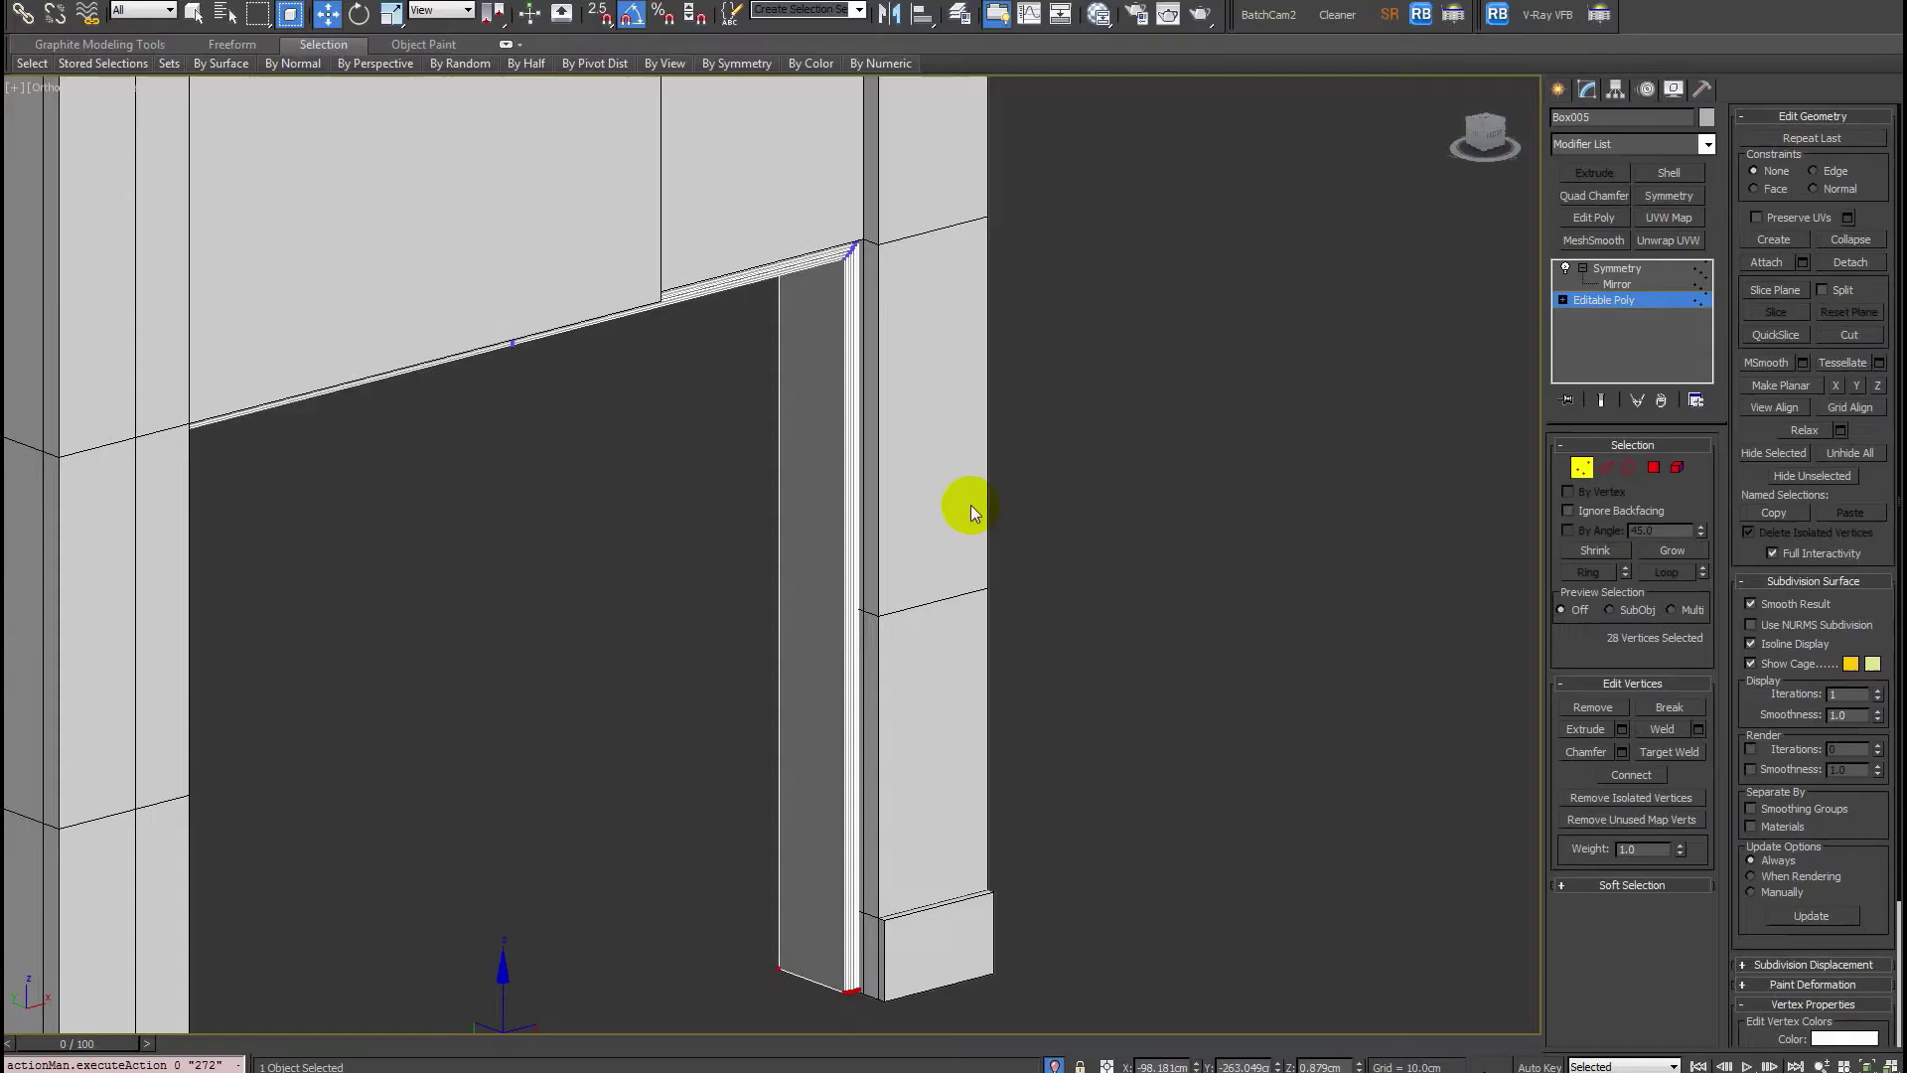
{"action": "middle_click_drag", "start_coordinate": [970, 503], "coordinate": [971, 647], "text": "alt"}
Select the right half of the frame's polygons and copy it about 5.3 cm inward and down.
{"action": "key", "text": "f"}
{"action": "key", "text": "F3"}
{"action": "scroll", "coordinate": [993, 626], "scroll_direction": "up", "scroll_amount": 2}
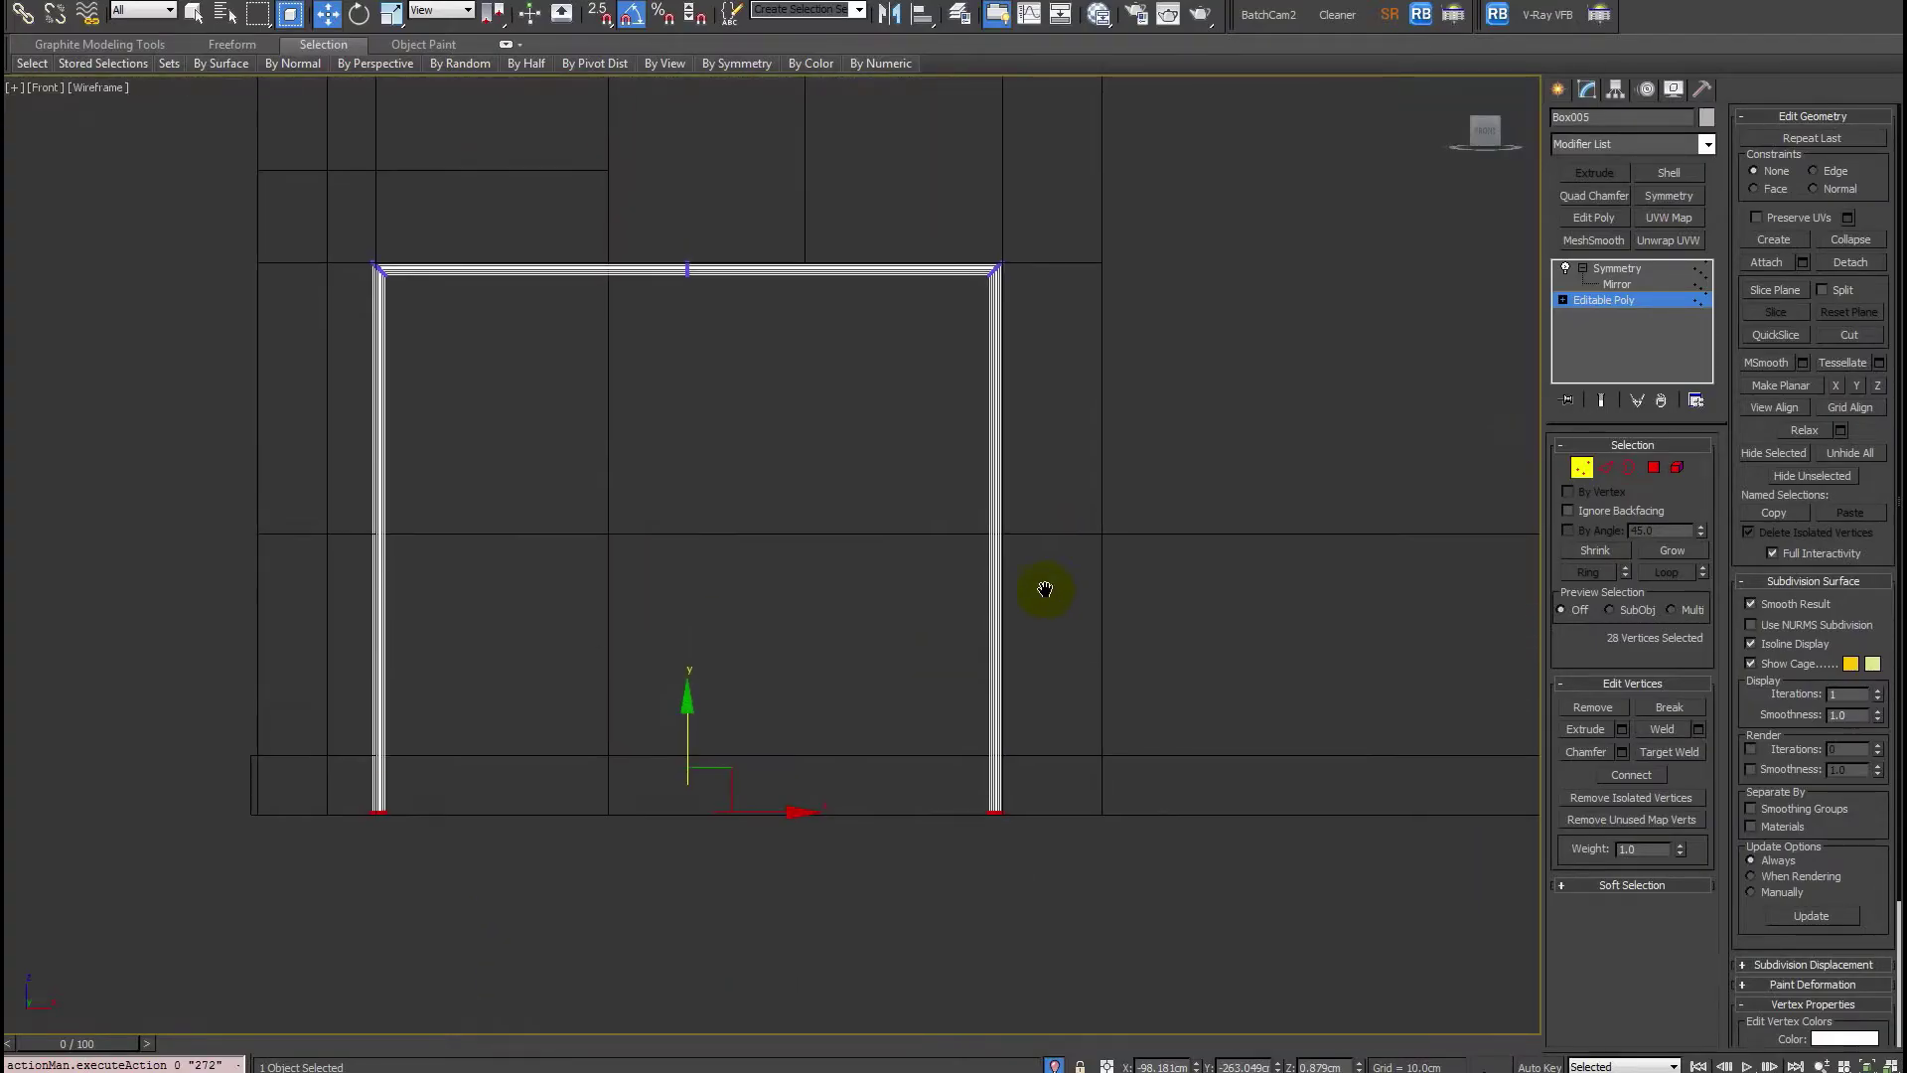
{"action": "key", "text": "4"}
{"action": "left_click", "coordinate": [1651, 470]}
{"action": "left_click_drag", "start_coordinate": [1140, 960], "coordinate": [865, 107]}
{"action": "key", "text": "F3"}
{"action": "scroll", "coordinate": [792, 443], "scroll_direction": "up", "scroll_amount": 2}
{"action": "mouse_move", "coordinate": [1009, 343]}
{"action": "left_mouse_down"}
{"action": "mouse_move", "coordinate": [941, 384]}
{"action": "mouse_move", "coordinate": [991, 362]}
{"action": "left_mouse_up"}
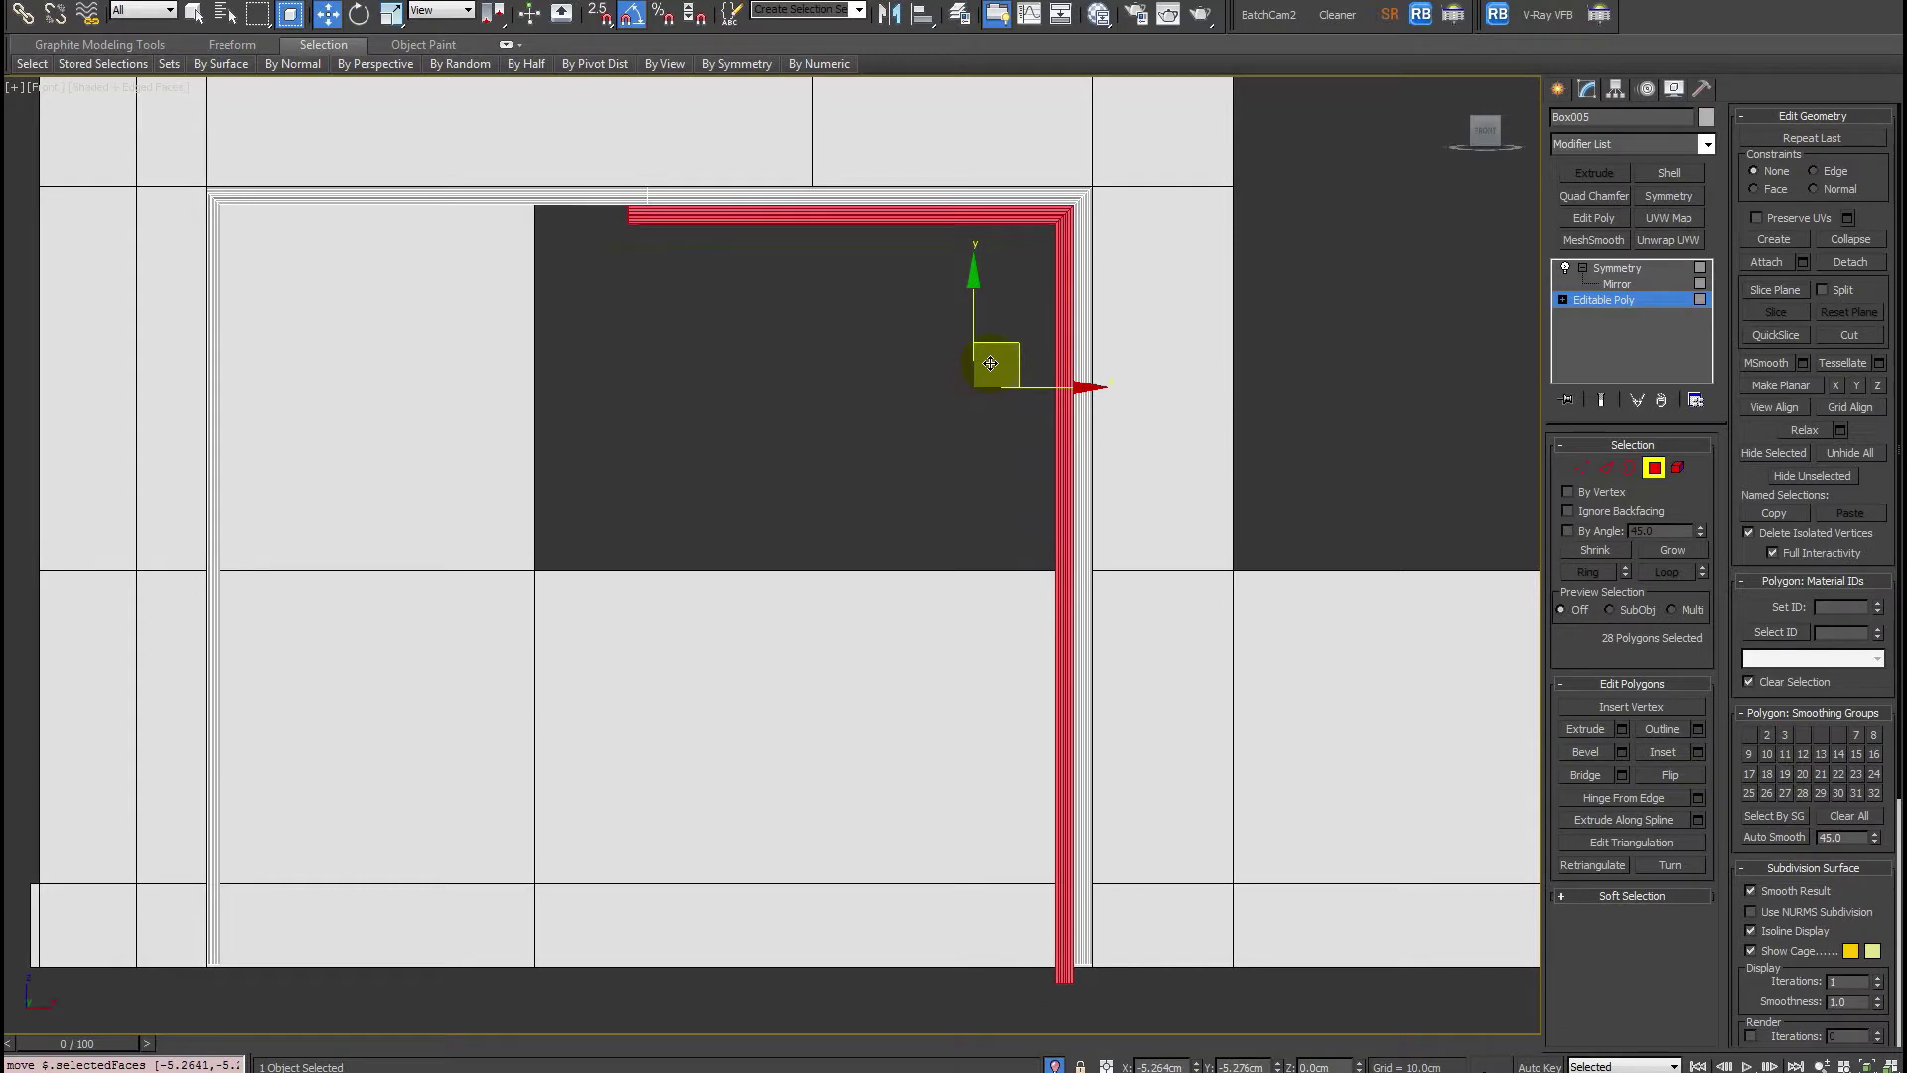
{"action": "left_click", "coordinate": [1045, 545]}
Set the copied half-frame deeper into the opening and nudge it against the original frame's inner edges.
{"action": "mouse_move", "coordinate": [1045, 546]}
{"action": "middle_mouse_down", "text": "alt"}
{"action": "mouse_move", "coordinate": [1046, 464]}
{"action": "mouse_move", "coordinate": [907, 622]}
{"action": "mouse_move", "coordinate": [894, 545]}
{"action": "middle_mouse_up", "text": "alt"}
{"action": "scroll", "coordinate": [894, 545], "scroll_direction": "up", "scroll_amount": 3}
{"action": "middle_click_drag", "start_coordinate": [1068, 545], "coordinate": [1004, 494], "text": "alt"}
{"action": "key", "text": "f"}
{"action": "key", "text": "z"}
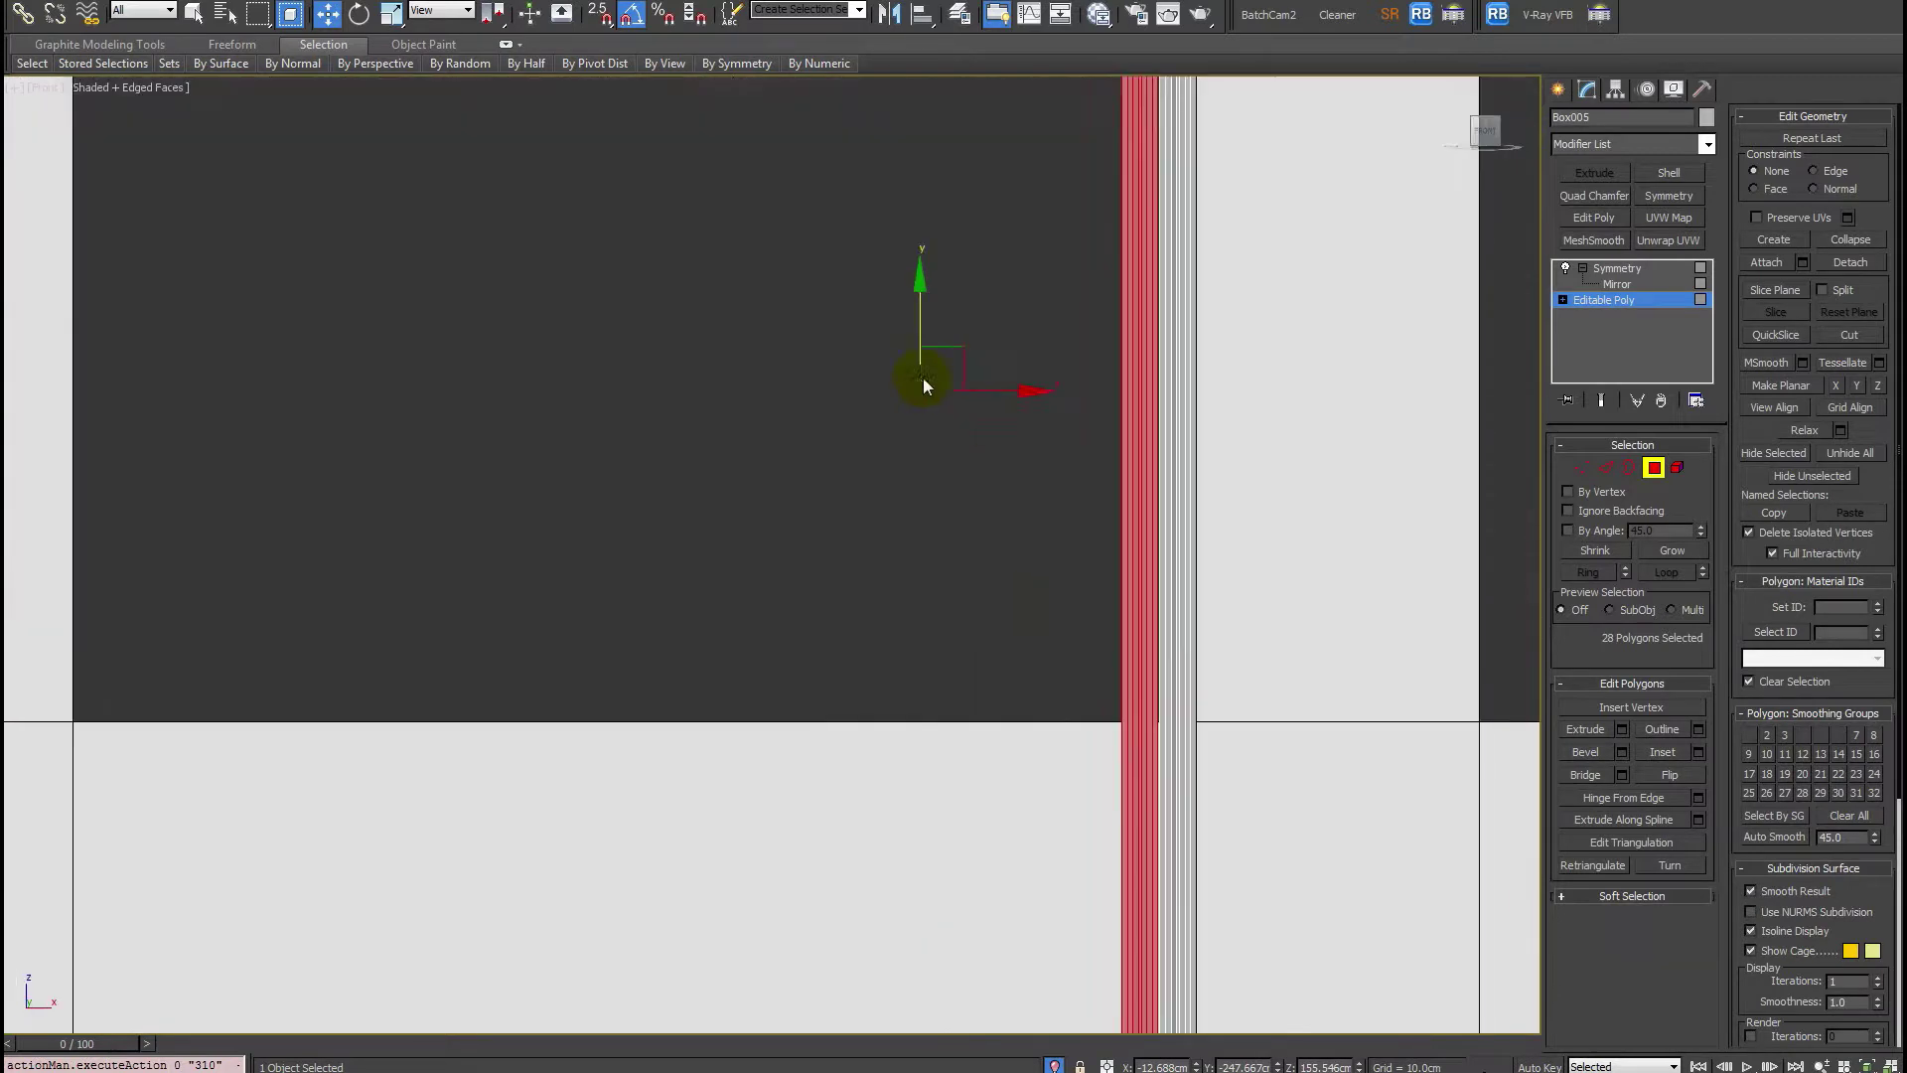
{"action": "scroll", "coordinate": [839, 779], "scroll_direction": "down", "scroll_amount": 3}
{"action": "scroll", "coordinate": [839, 724], "scroll_direction": "up", "scroll_amount": 1}
{"action": "middle_click_drag", "start_coordinate": [839, 713], "coordinate": [929, 519]}
{"action": "left_click_drag", "start_coordinate": [799, 628], "coordinate": [799, 629]}
{"action": "scroll", "coordinate": [1000, 646], "scroll_direction": "down", "scroll_amount": 3}
{"action": "middle_click_drag", "start_coordinate": [1001, 647], "coordinate": [844, 393], "text": "alt"}
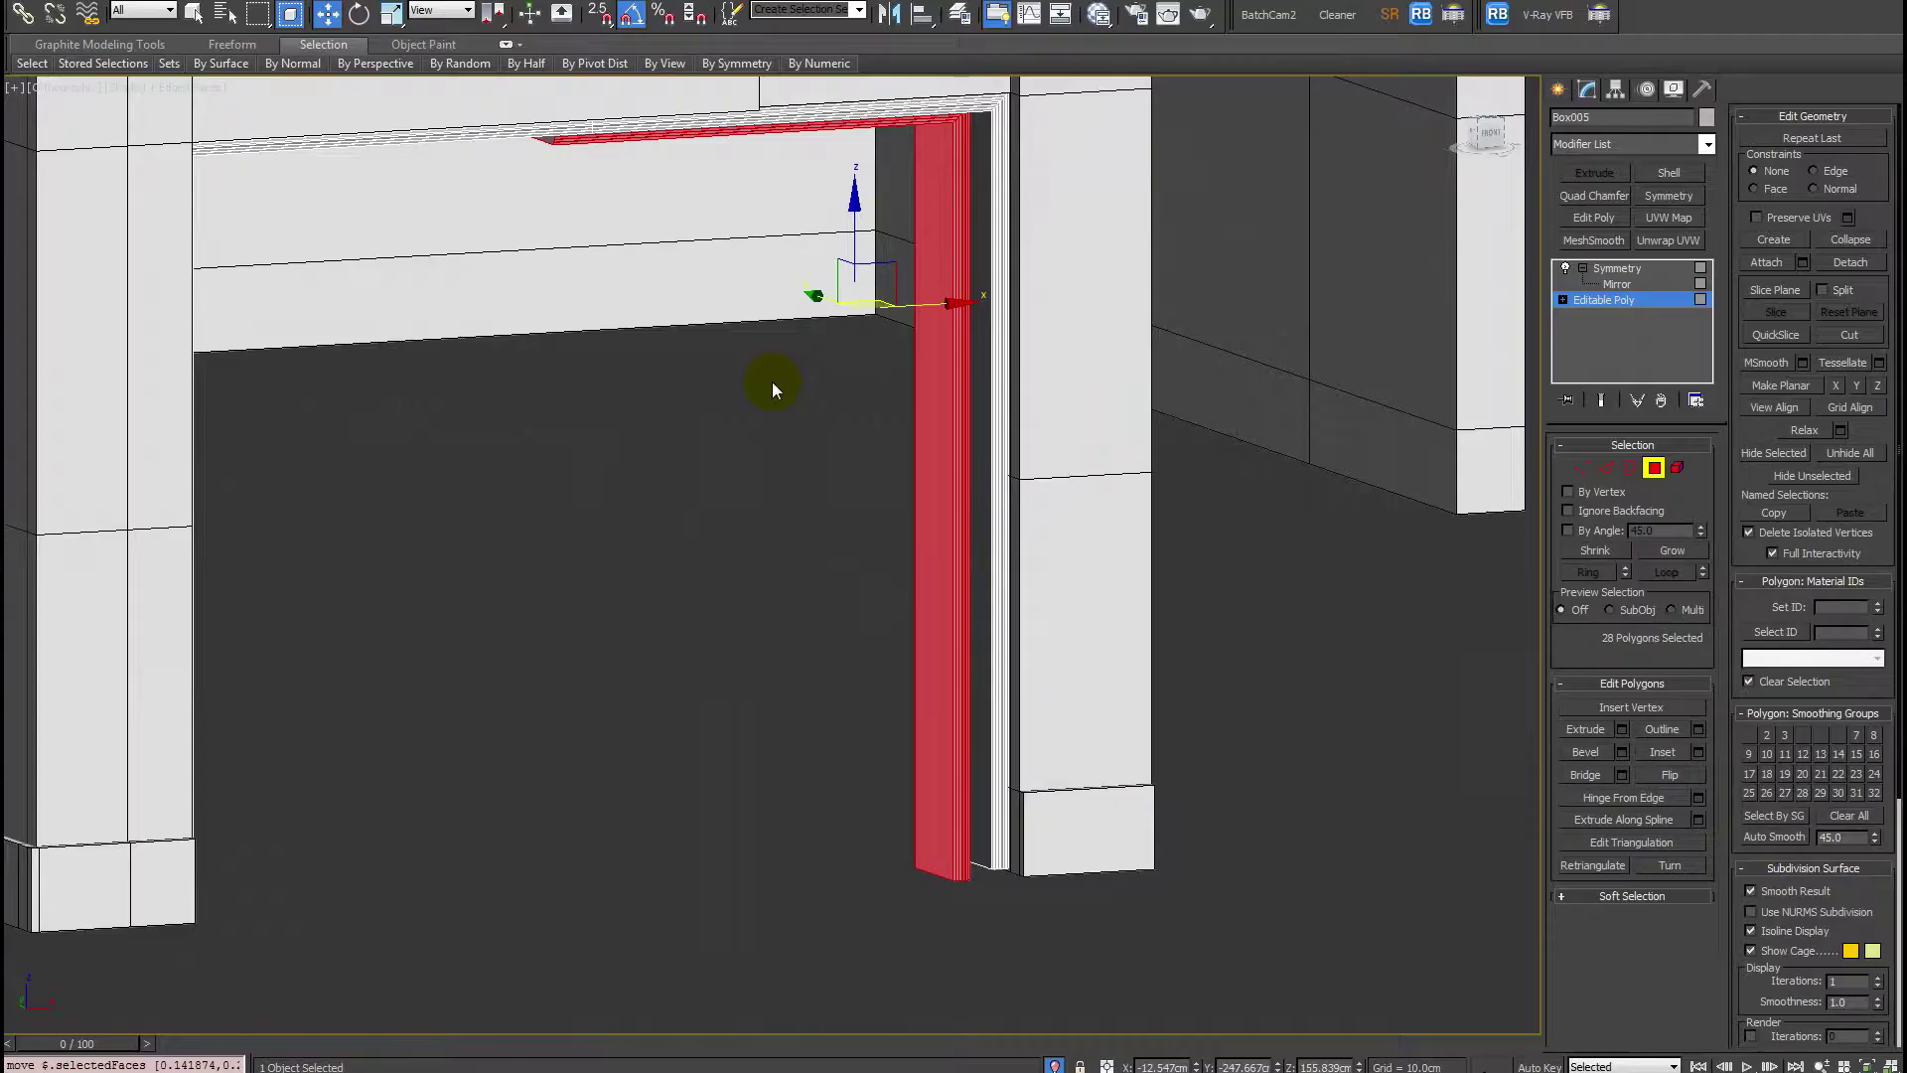
{"action": "key", "text": "shift+z"}
{"action": "key", "text": "shift+z"}
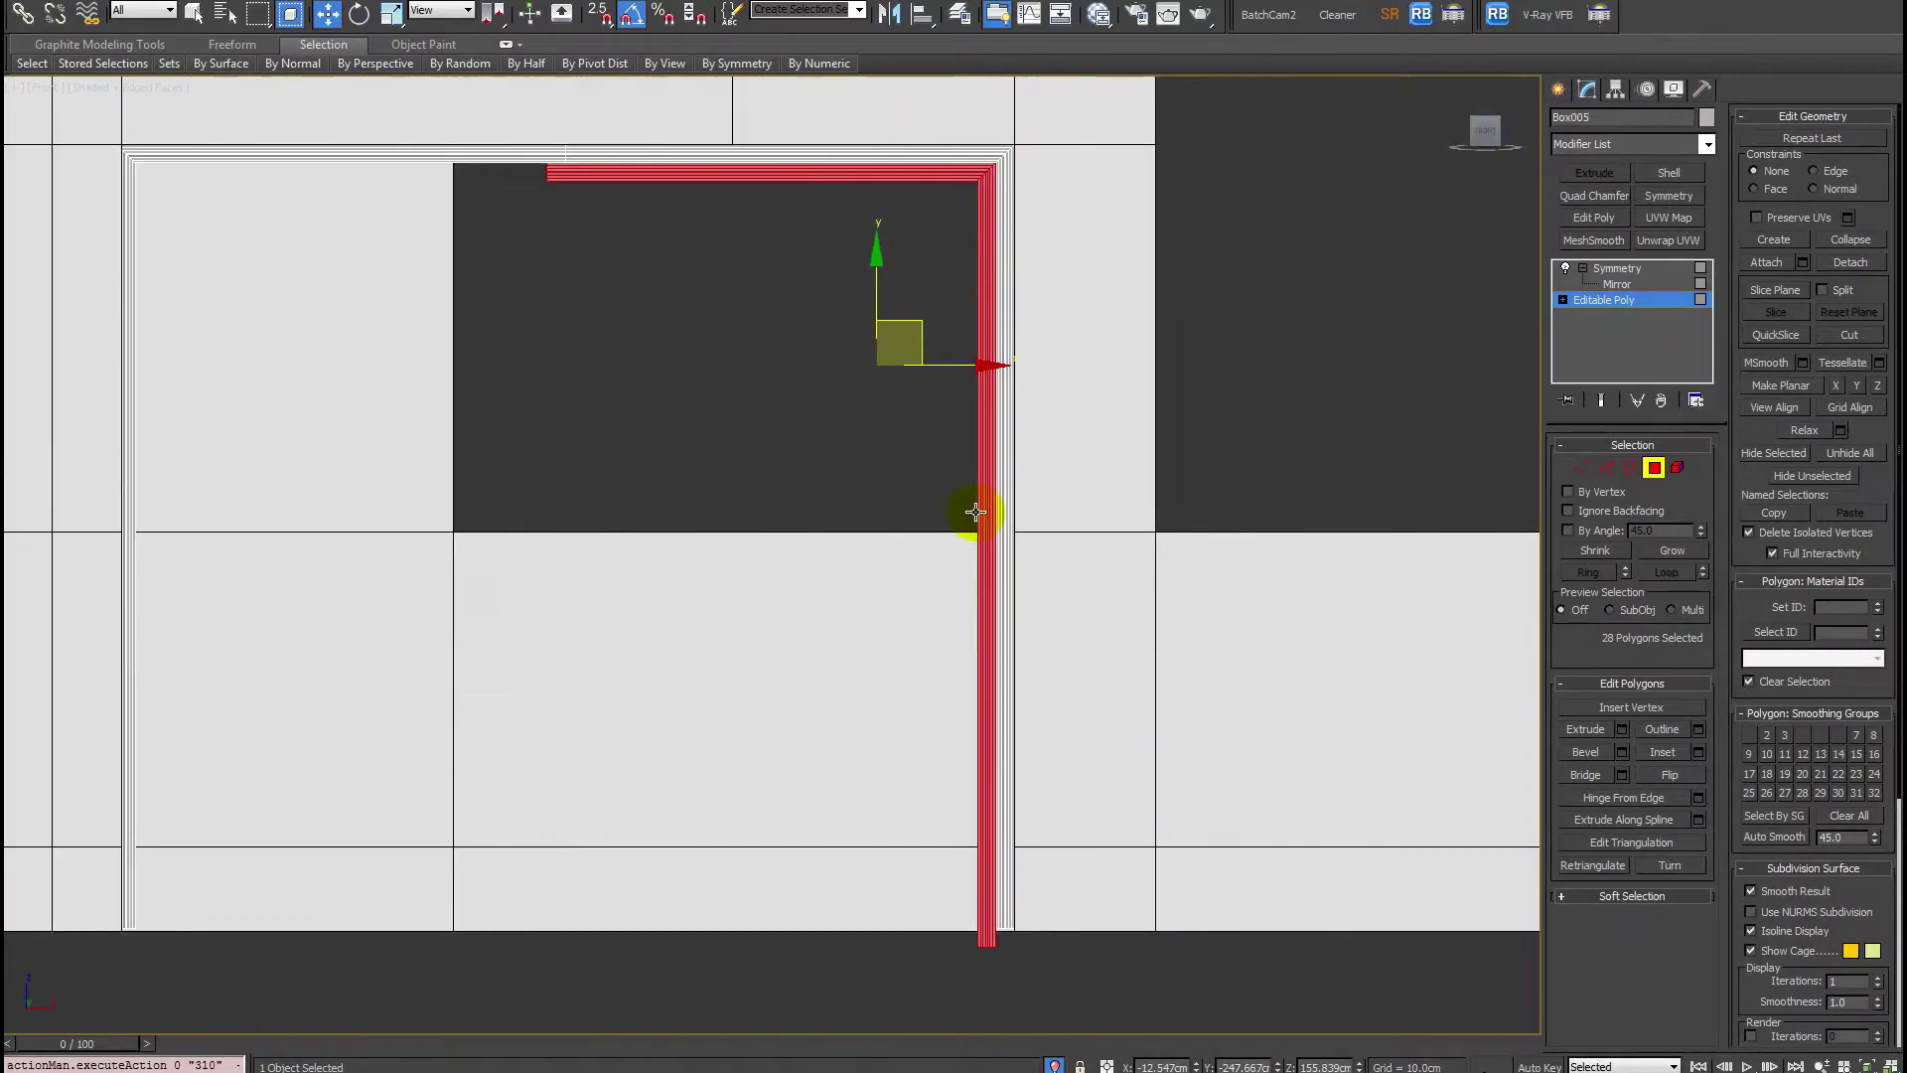
Create a box about 166.5 cm wide and 75.2 cm long across the upper part of the door opening.
{"action": "left_click", "coordinate": [1350, 288]}
{"action": "left_click", "coordinate": [977, 258]}
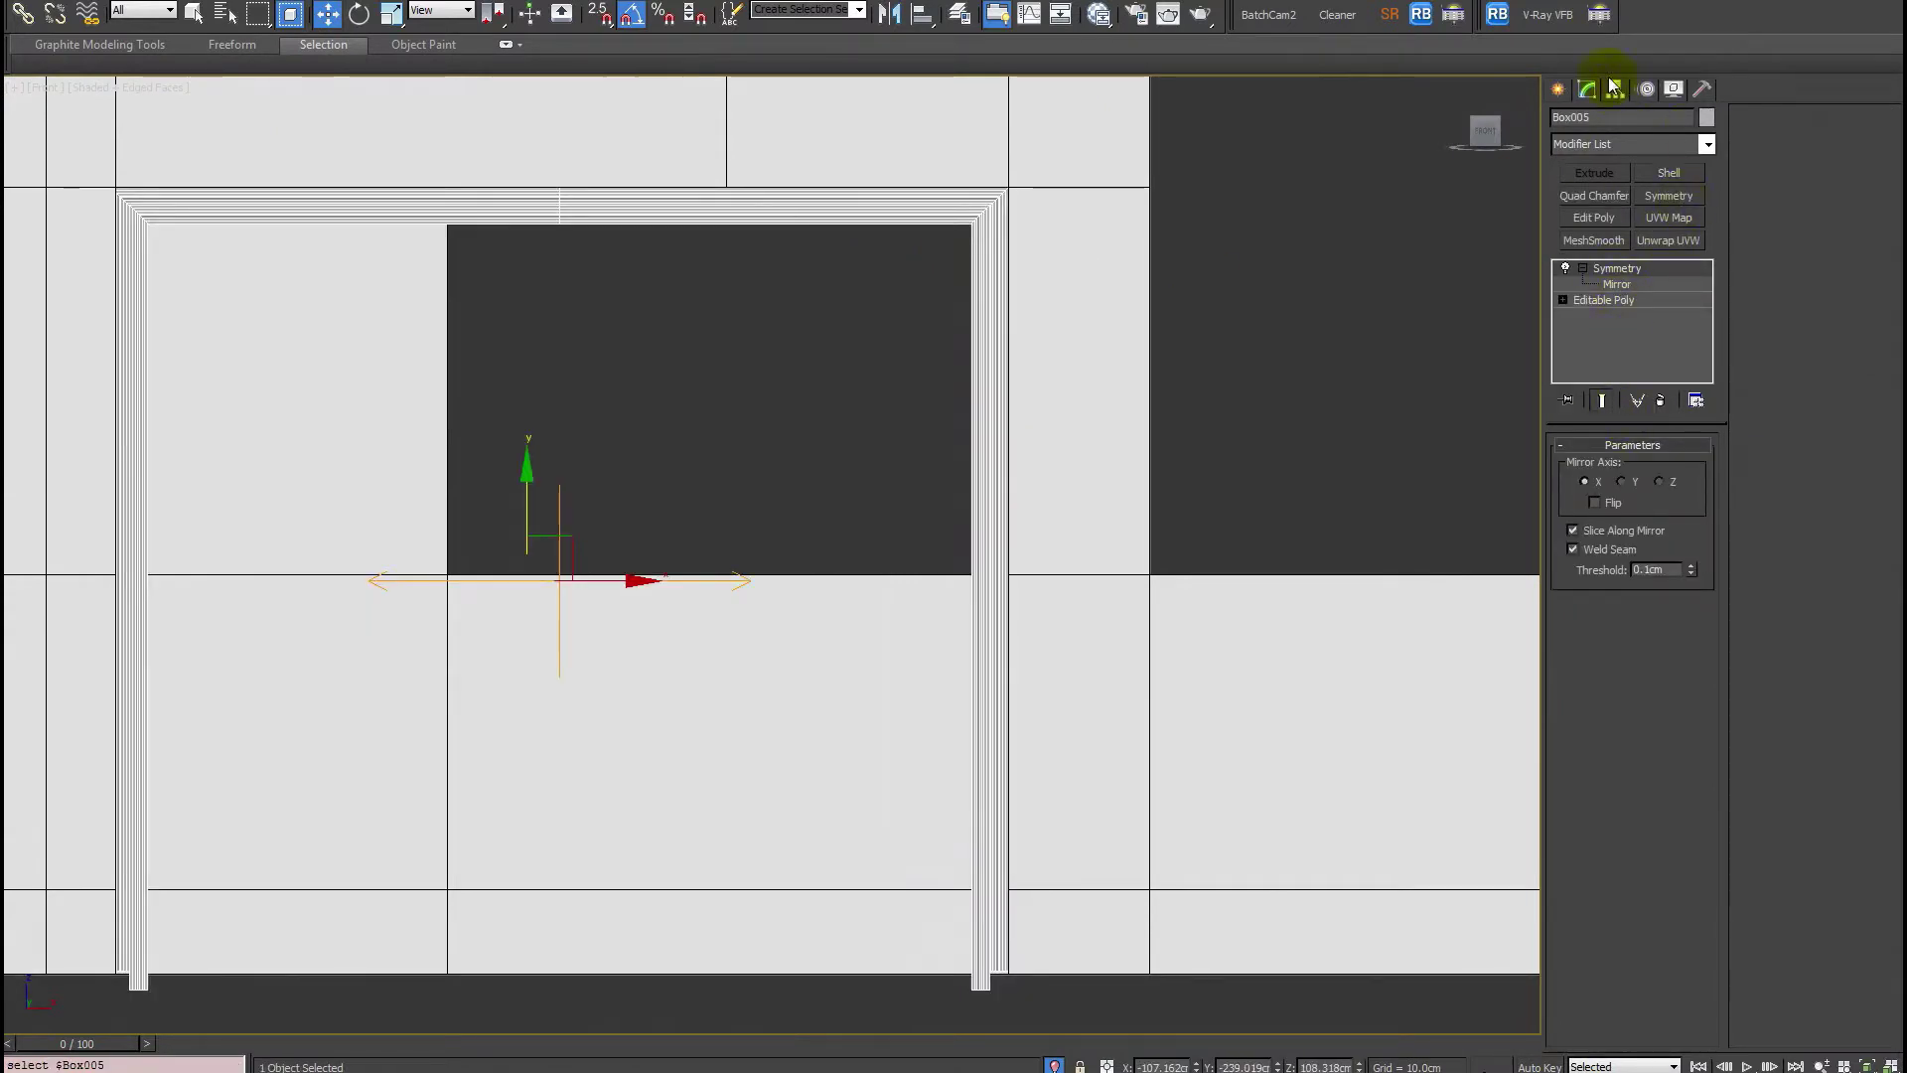
{"action": "left_click", "coordinate": [1559, 89]}
{"action": "left_click", "coordinate": [1594, 216]}
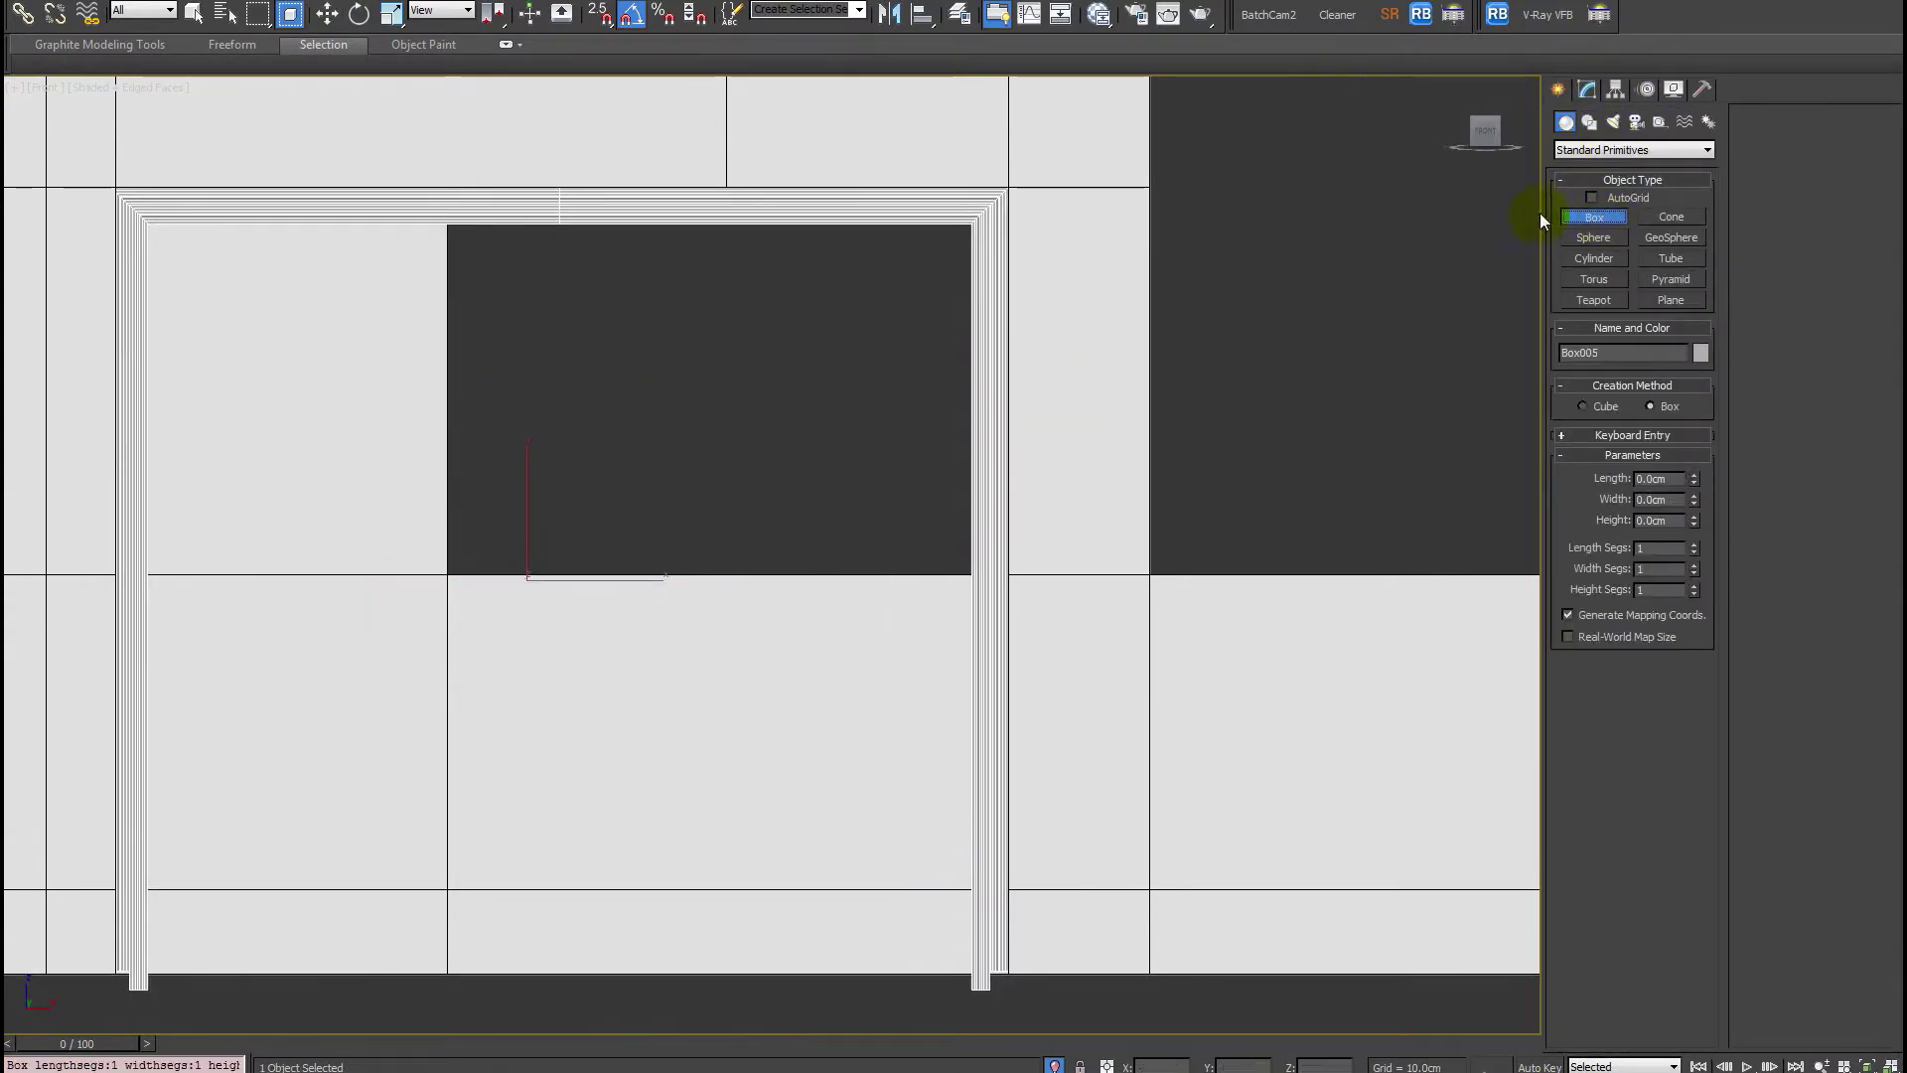
{"action": "left_click_drag", "start_coordinate": [343, 310], "coordinate": [949, 581]}
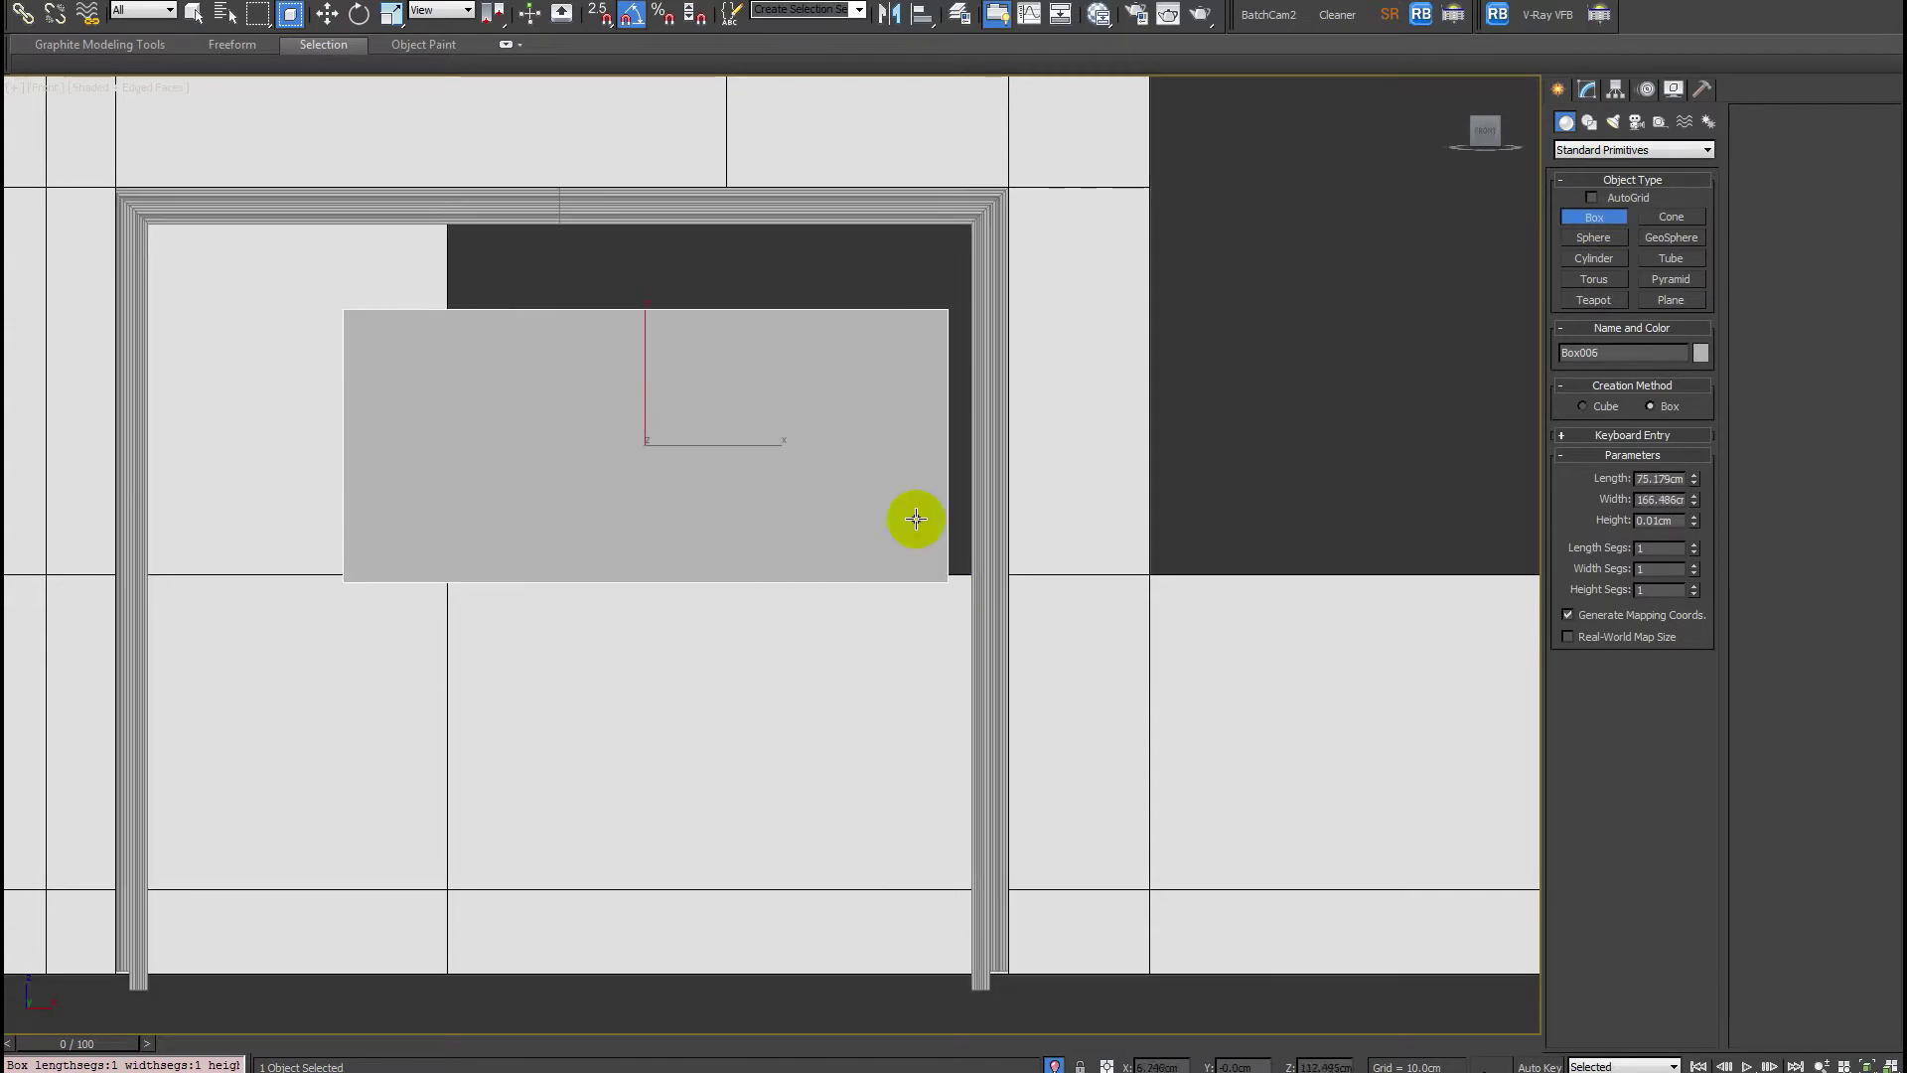
{"action": "left_click", "coordinate": [886, 427]}
{"action": "right_click", "coordinate": [809, 400]}
Attach the new box to the door frame's base Editable Poly.
{"action": "left_click", "coordinate": [996, 368]}
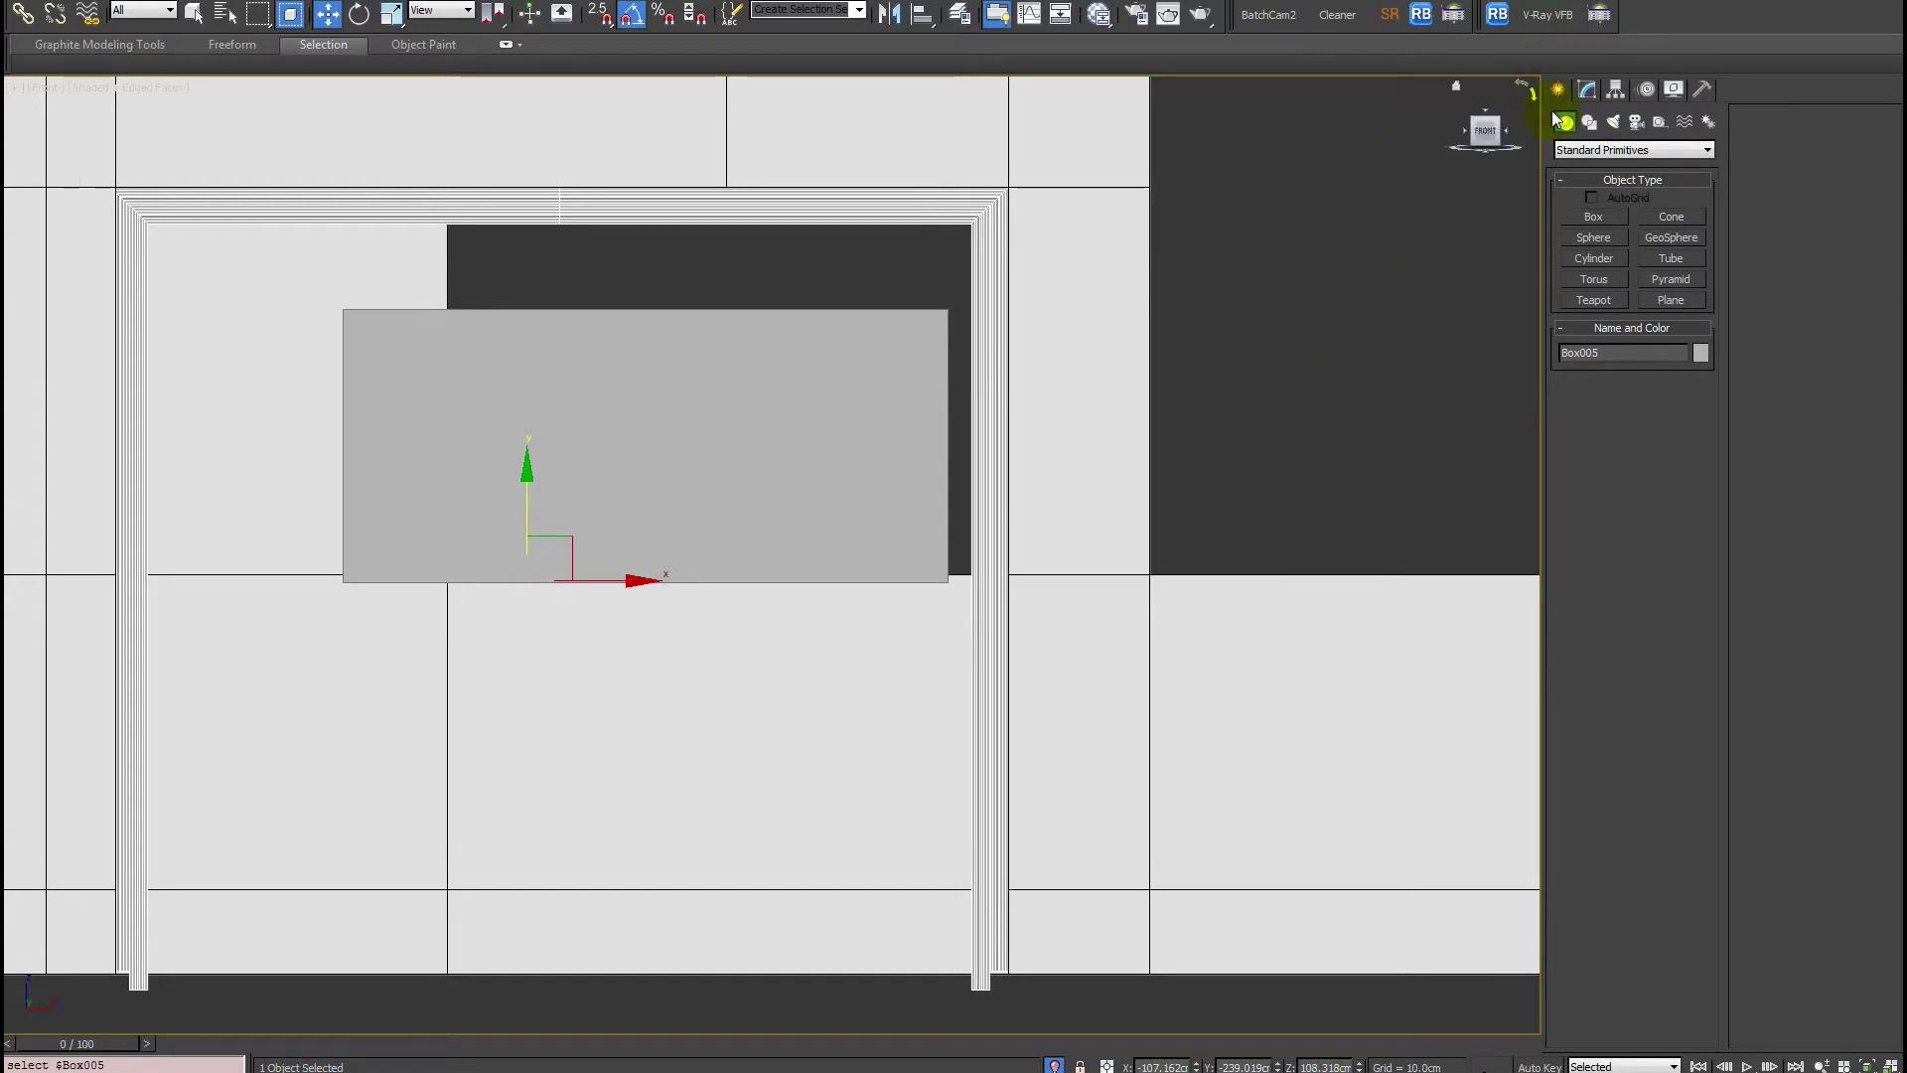
{"action": "left_click", "coordinate": [1585, 90]}
{"action": "left_click", "coordinate": [1619, 301]}
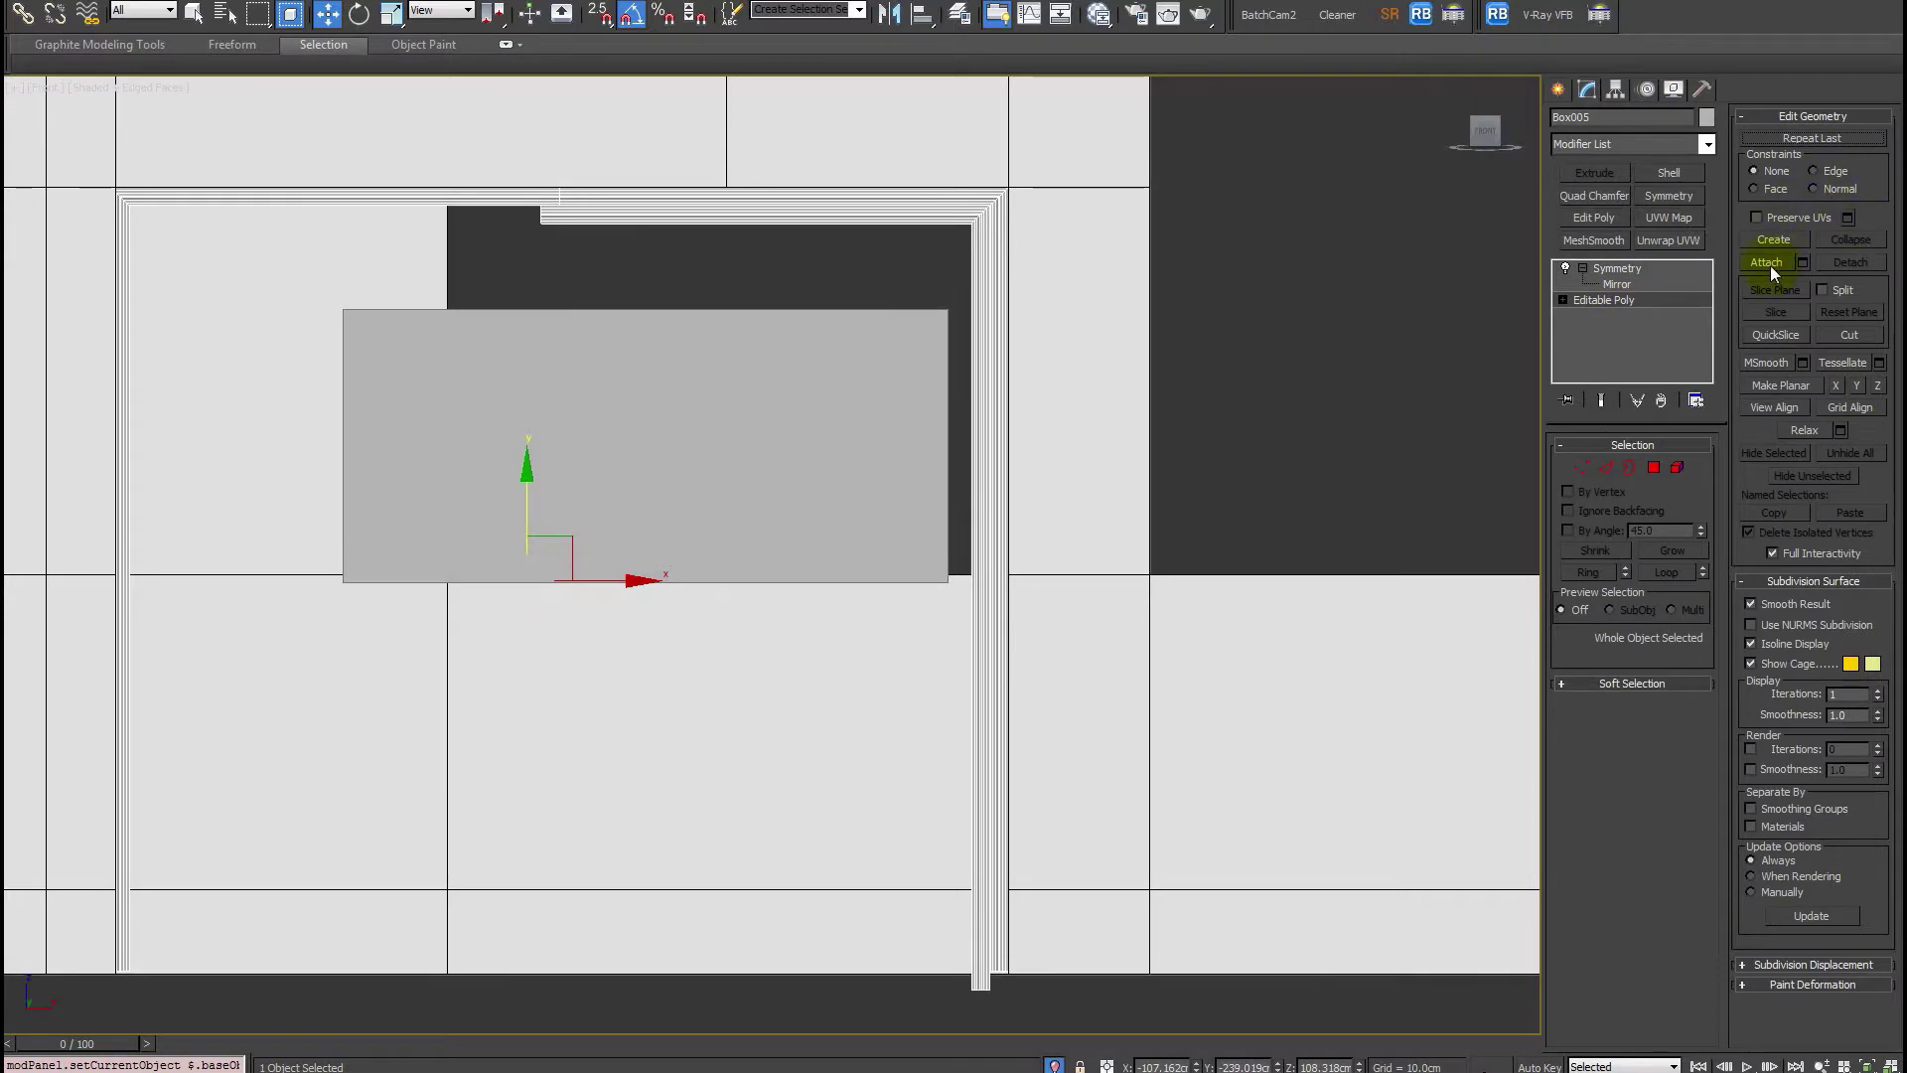
{"action": "left_click", "coordinate": [1770, 265]}
{"action": "left_click", "coordinate": [778, 414]}
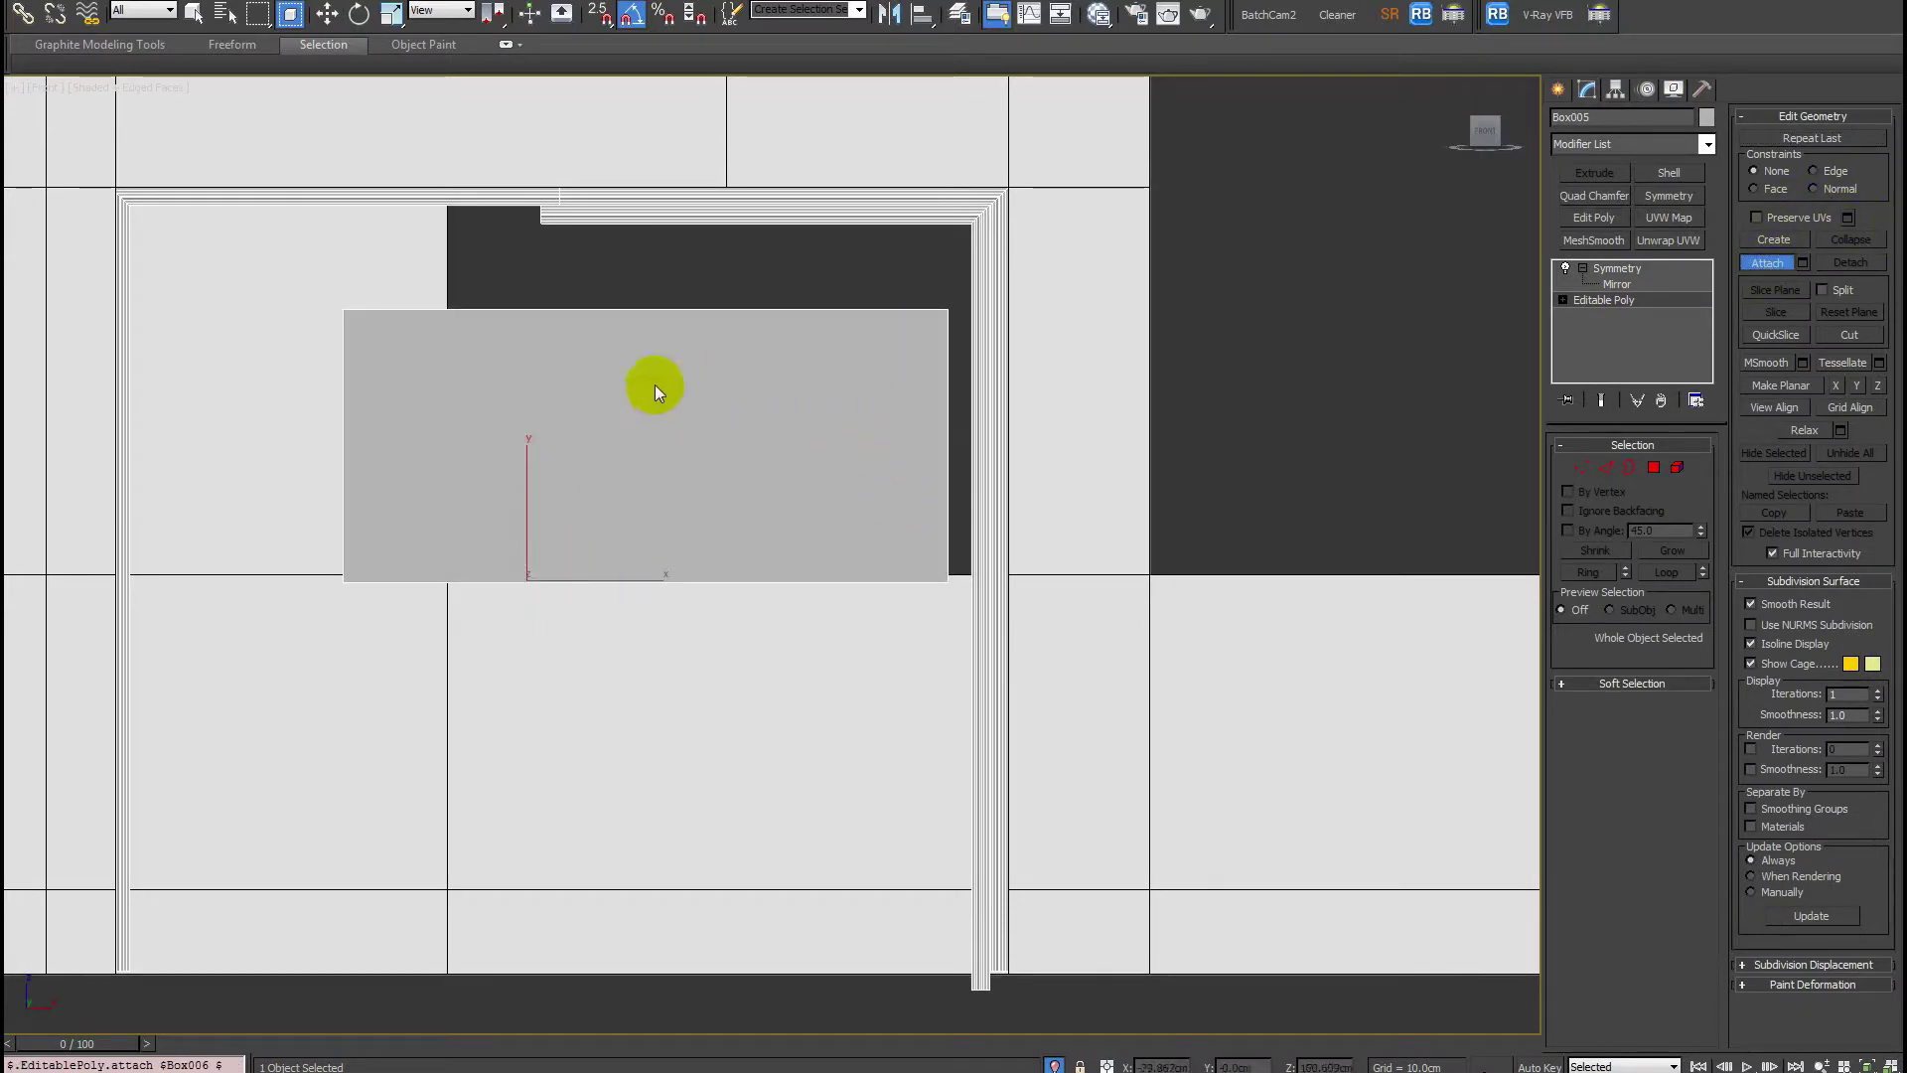
Select the attached box as an element and move it into the upper right corner inside the frame.
{"action": "key", "text": "w"}
{"action": "key", "text": "5"}
{"action": "left_click", "coordinate": [717, 398]}
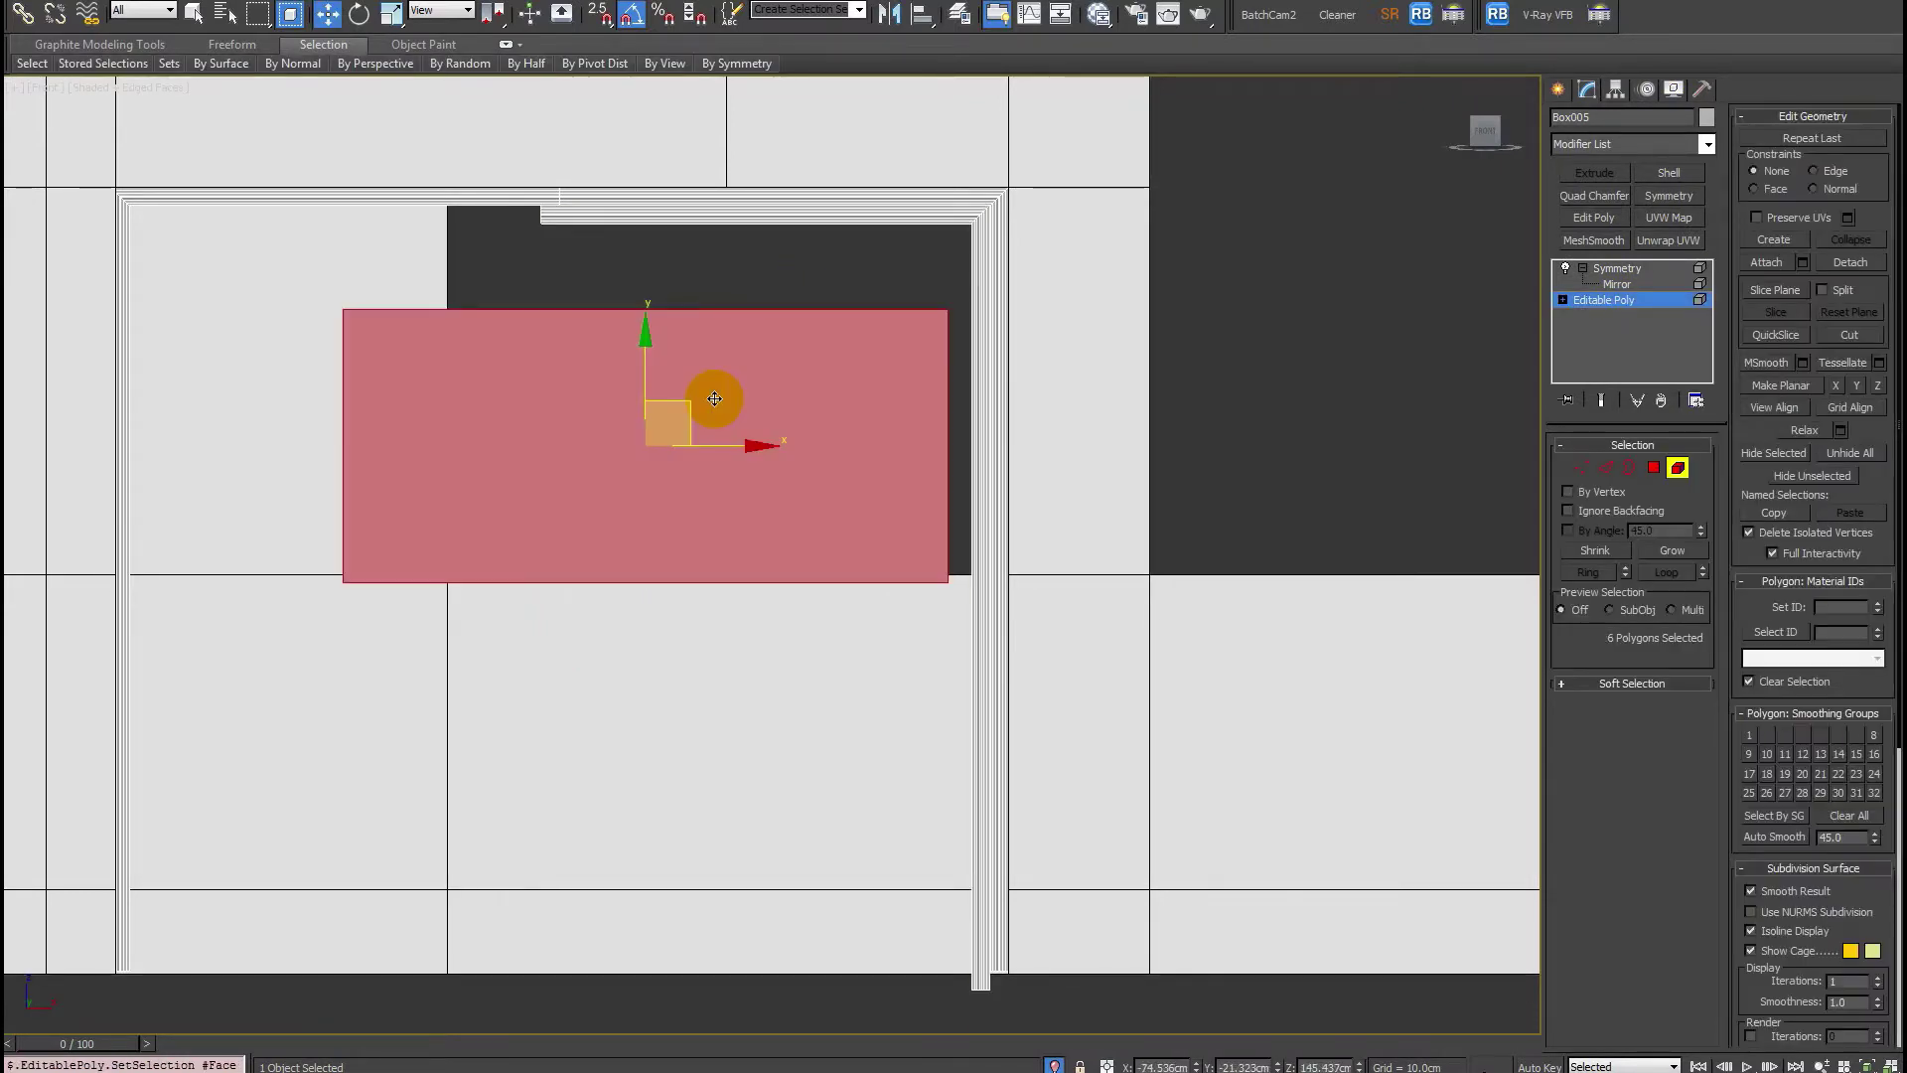
{"action": "key", "text": "F3"}
{"action": "key", "text": "F3"}
{"action": "left_click_drag", "start_coordinate": [695, 425], "coordinate": [719, 327]}
Select the door box's bottom vertices and move them down about 132.7 cm to the bottom of the garage opening.
{"action": "key", "text": "1"}
{"action": "left_click_drag", "start_coordinate": [196, 406], "coordinate": [1297, 696]}
{"action": "key", "text": "F3"}
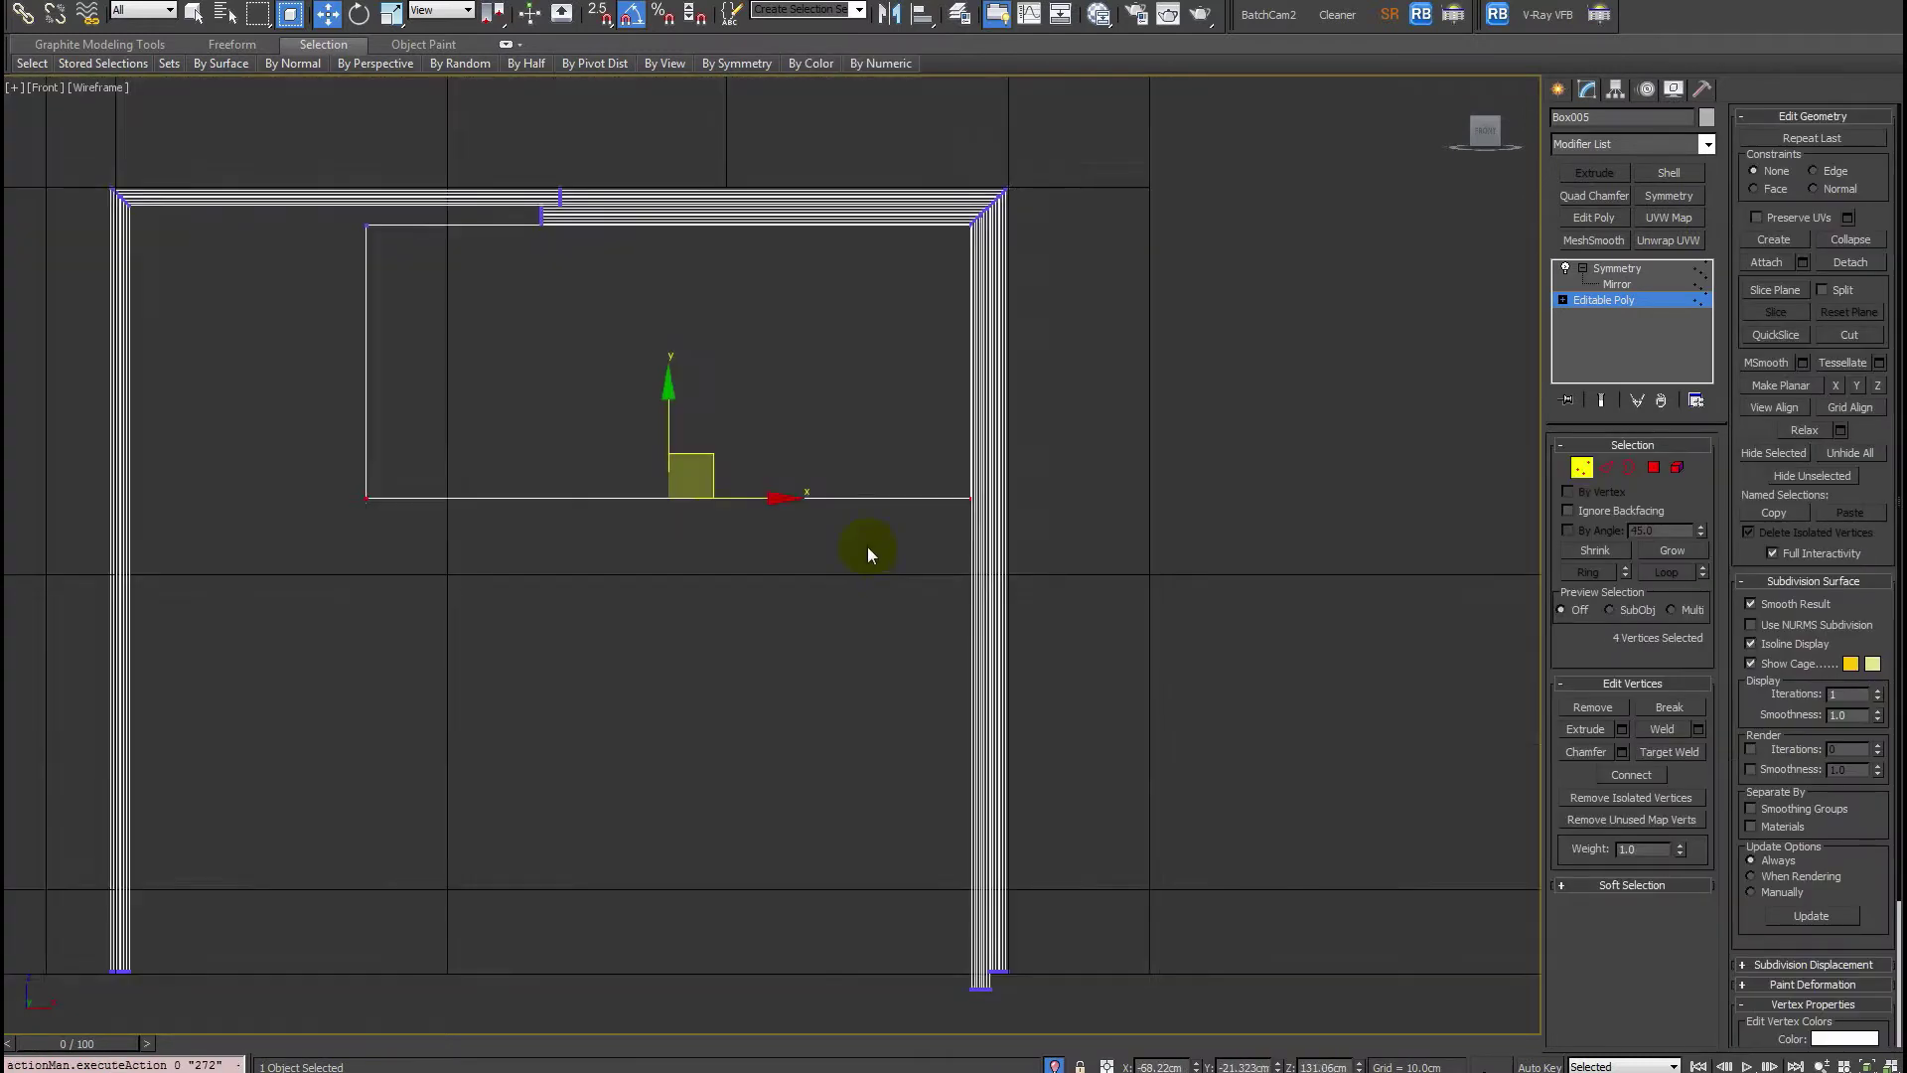
{"action": "key", "text": "F3"}
{"action": "scroll", "coordinate": [795, 486], "scroll_direction": "down", "scroll_amount": 2}
{"action": "middle_click_drag", "start_coordinate": [735, 488], "coordinate": [745, 383]}
{"action": "left_click_drag", "start_coordinate": [716, 348], "coordinate": [733, 687]}
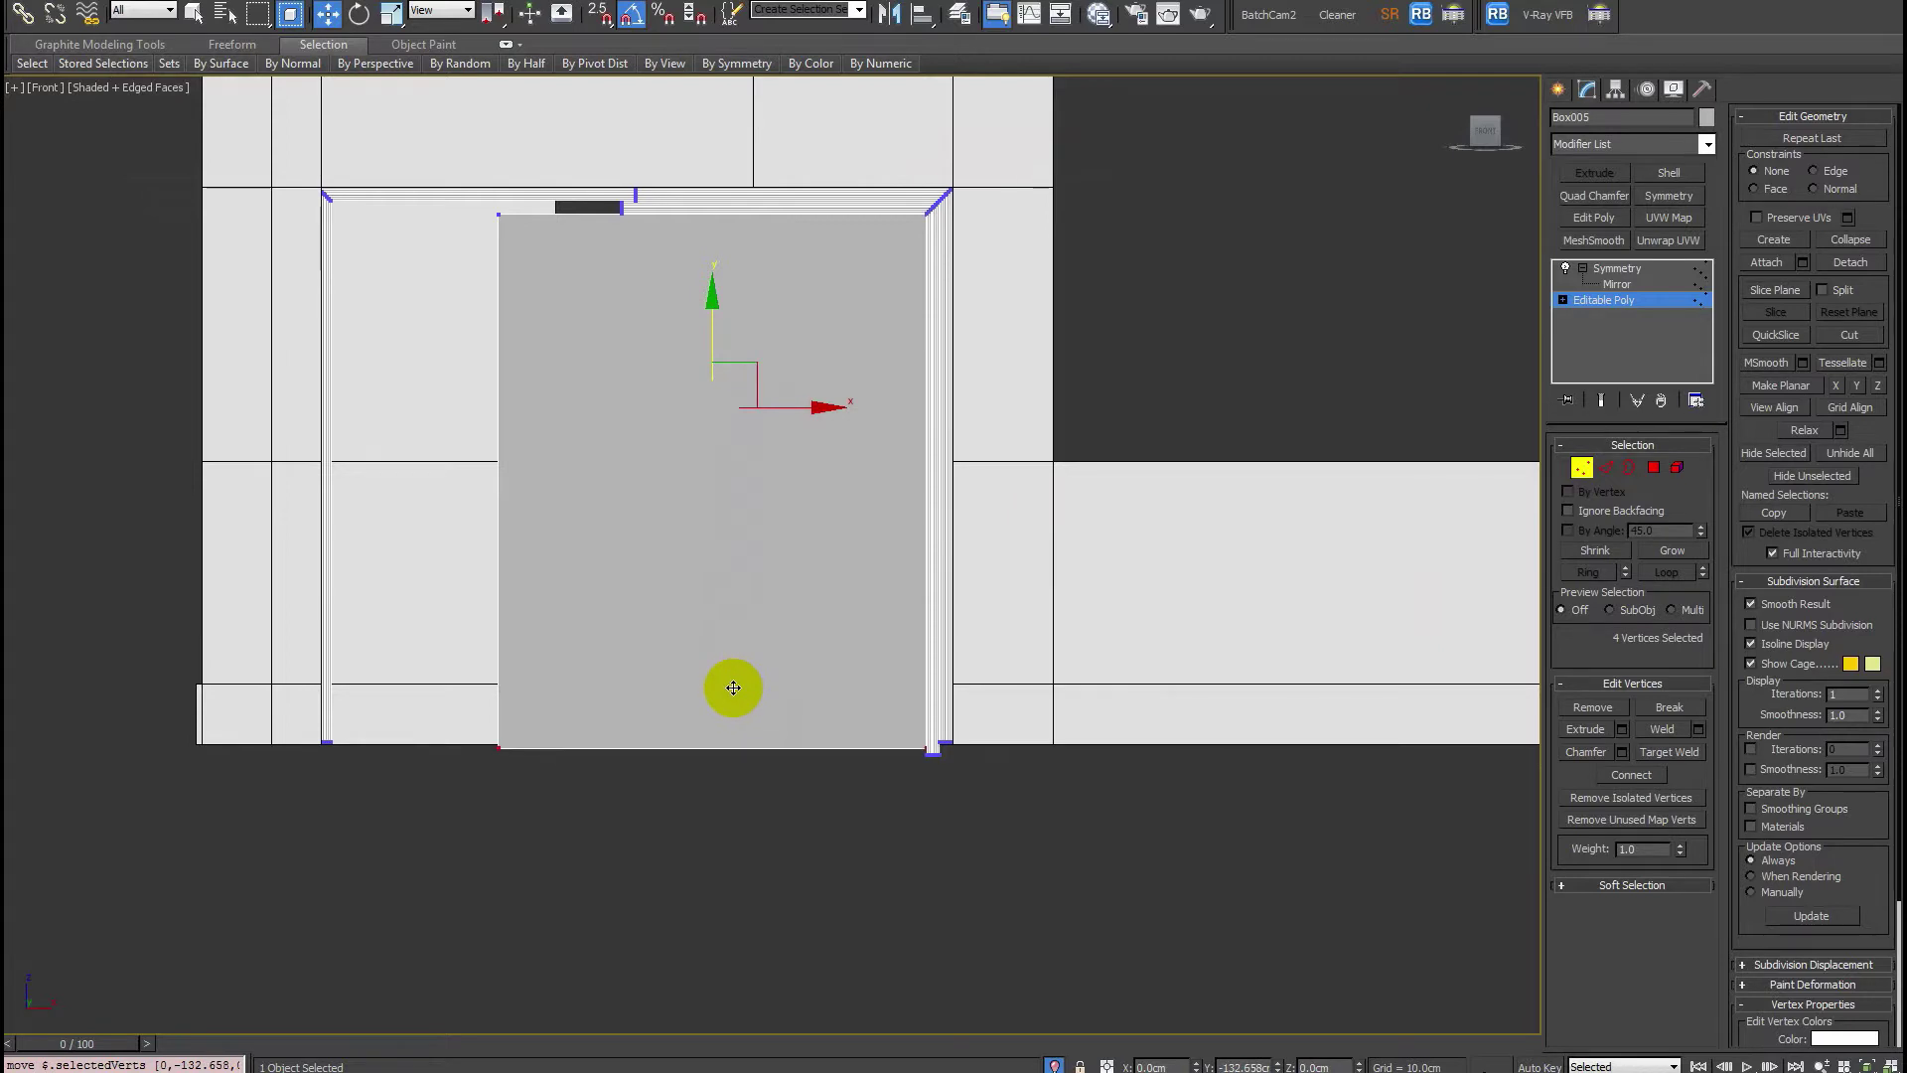
{"action": "key", "text": "F3"}
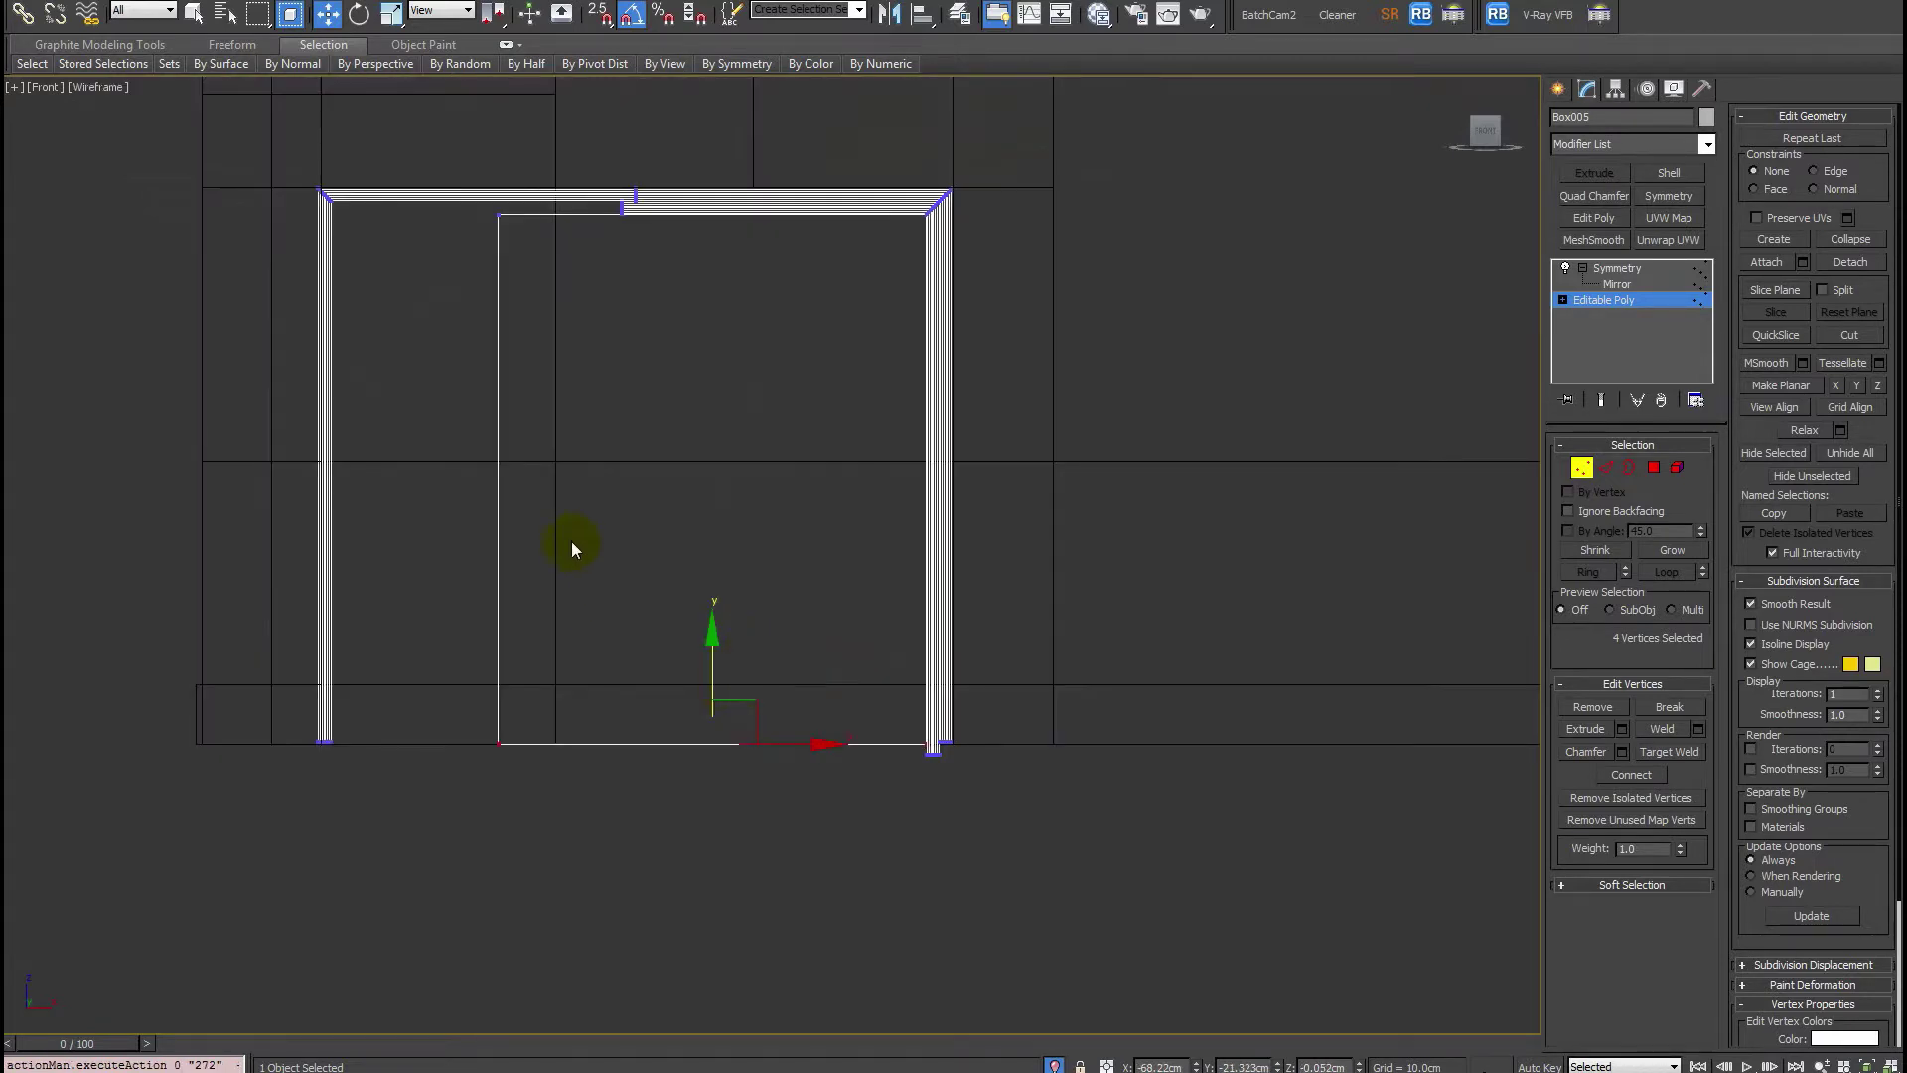
{"action": "key", "text": "5"}
{"action": "key", "text": "F3"}
{"action": "key", "text": "F3"}
{"action": "key", "text": "F3"}
{"action": "middle_click_drag", "start_coordinate": [638, 492], "coordinate": [638, 557]}
Connect the box's four vertical edges with four segments, dividing the door into five horizontal rows.
{"action": "key", "text": "2"}
{"action": "mouse_move", "coordinate": [532, 587]}
{"action": "middle_mouse_down", "text": "alt"}
{"action": "mouse_move", "coordinate": [566, 609]}
{"action": "mouse_move", "coordinate": [916, 626]}
{"action": "middle_mouse_up", "text": "alt"}
{"action": "scroll", "coordinate": [799, 639], "scroll_direction": "down", "scroll_amount": 2}
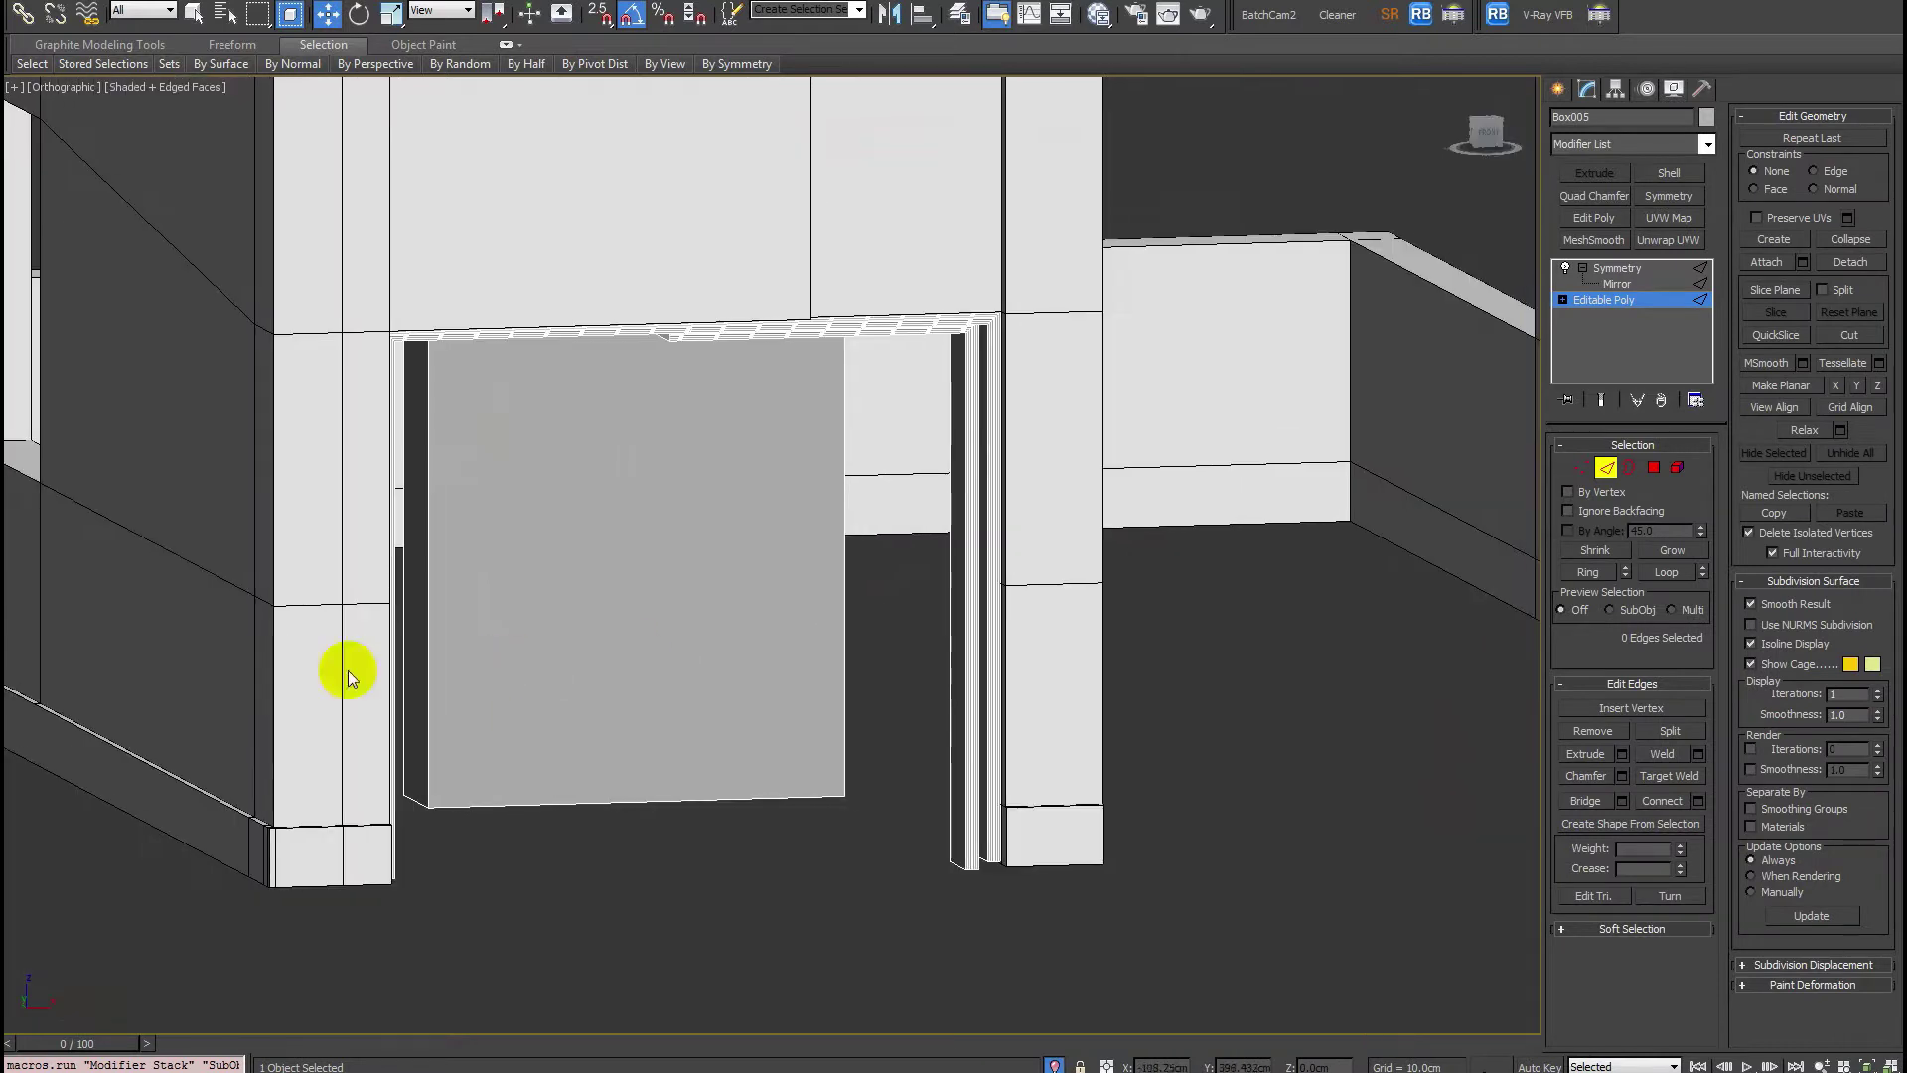
{"action": "left_click", "coordinate": [430, 651]}
{"action": "middle_click_drag", "start_coordinate": [606, 672], "coordinate": [546, 663], "text": "alt"}
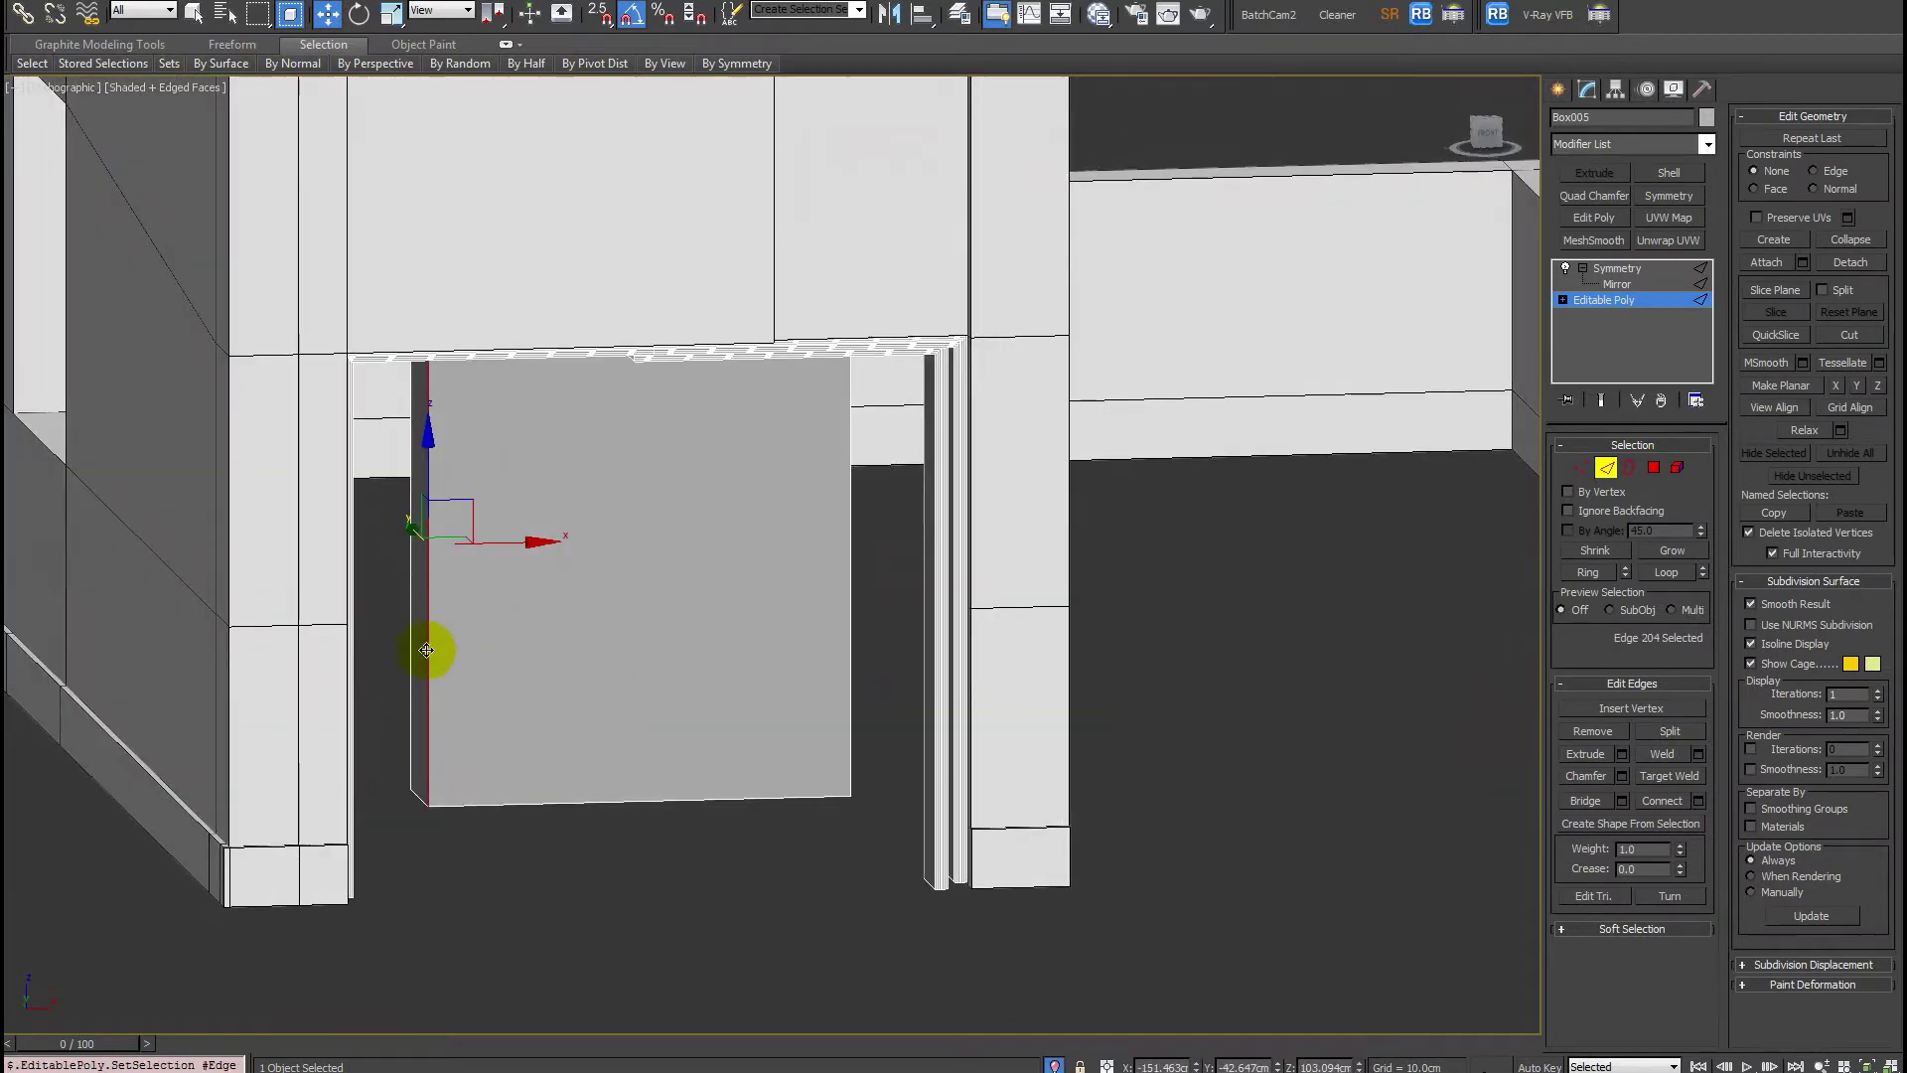
{"action": "key", "text": "alt+r"}
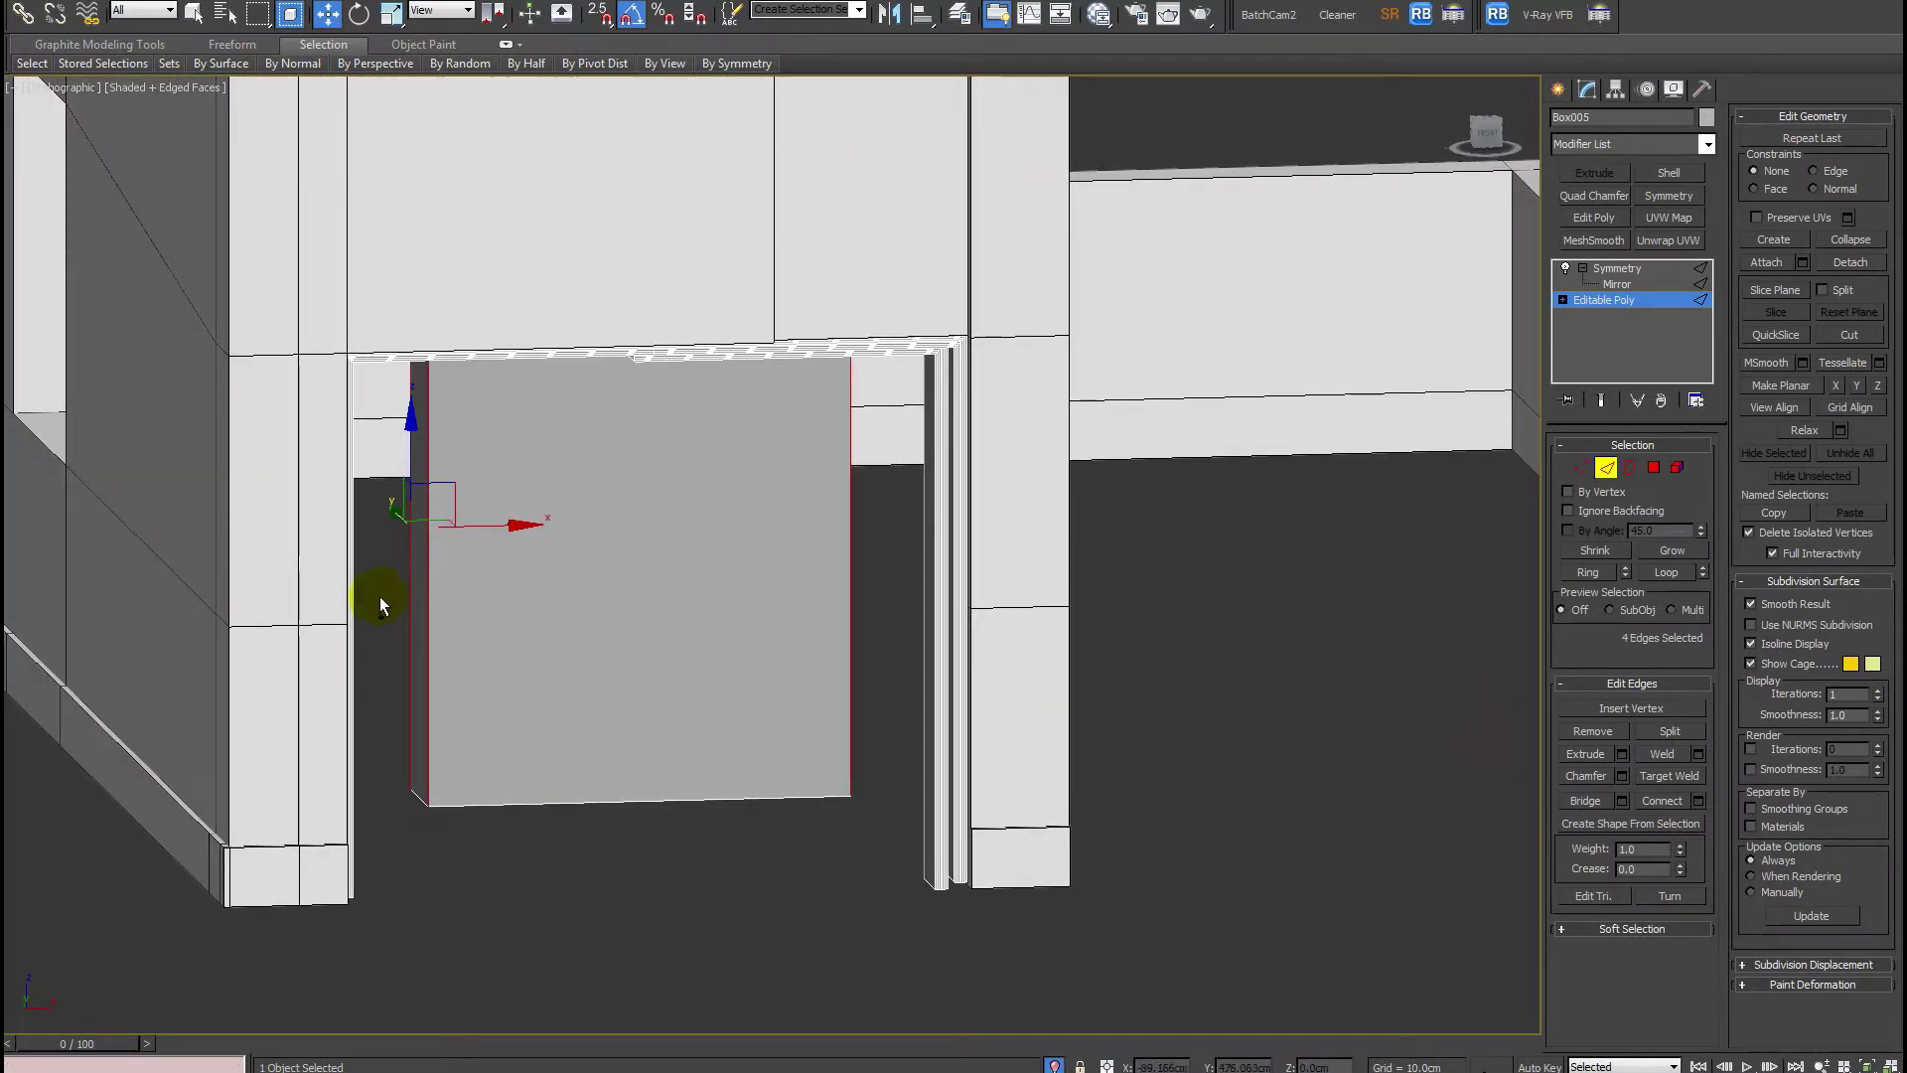
{"action": "key", "text": "ctrl+shift+e"}
{"action": "left_click_drag", "start_coordinate": [786, 564], "coordinate": [792, 570]}
{"action": "middle_click_drag", "start_coordinate": [560, 799], "coordinate": [630, 754], "text": "alt"}
{"action": "left_click", "coordinate": [789, 653]}
Switch to the image browser, examine the panel layout in GF_Garage1.jpg, and return to the model.
{"action": "key", "text": "alt+Tab"}
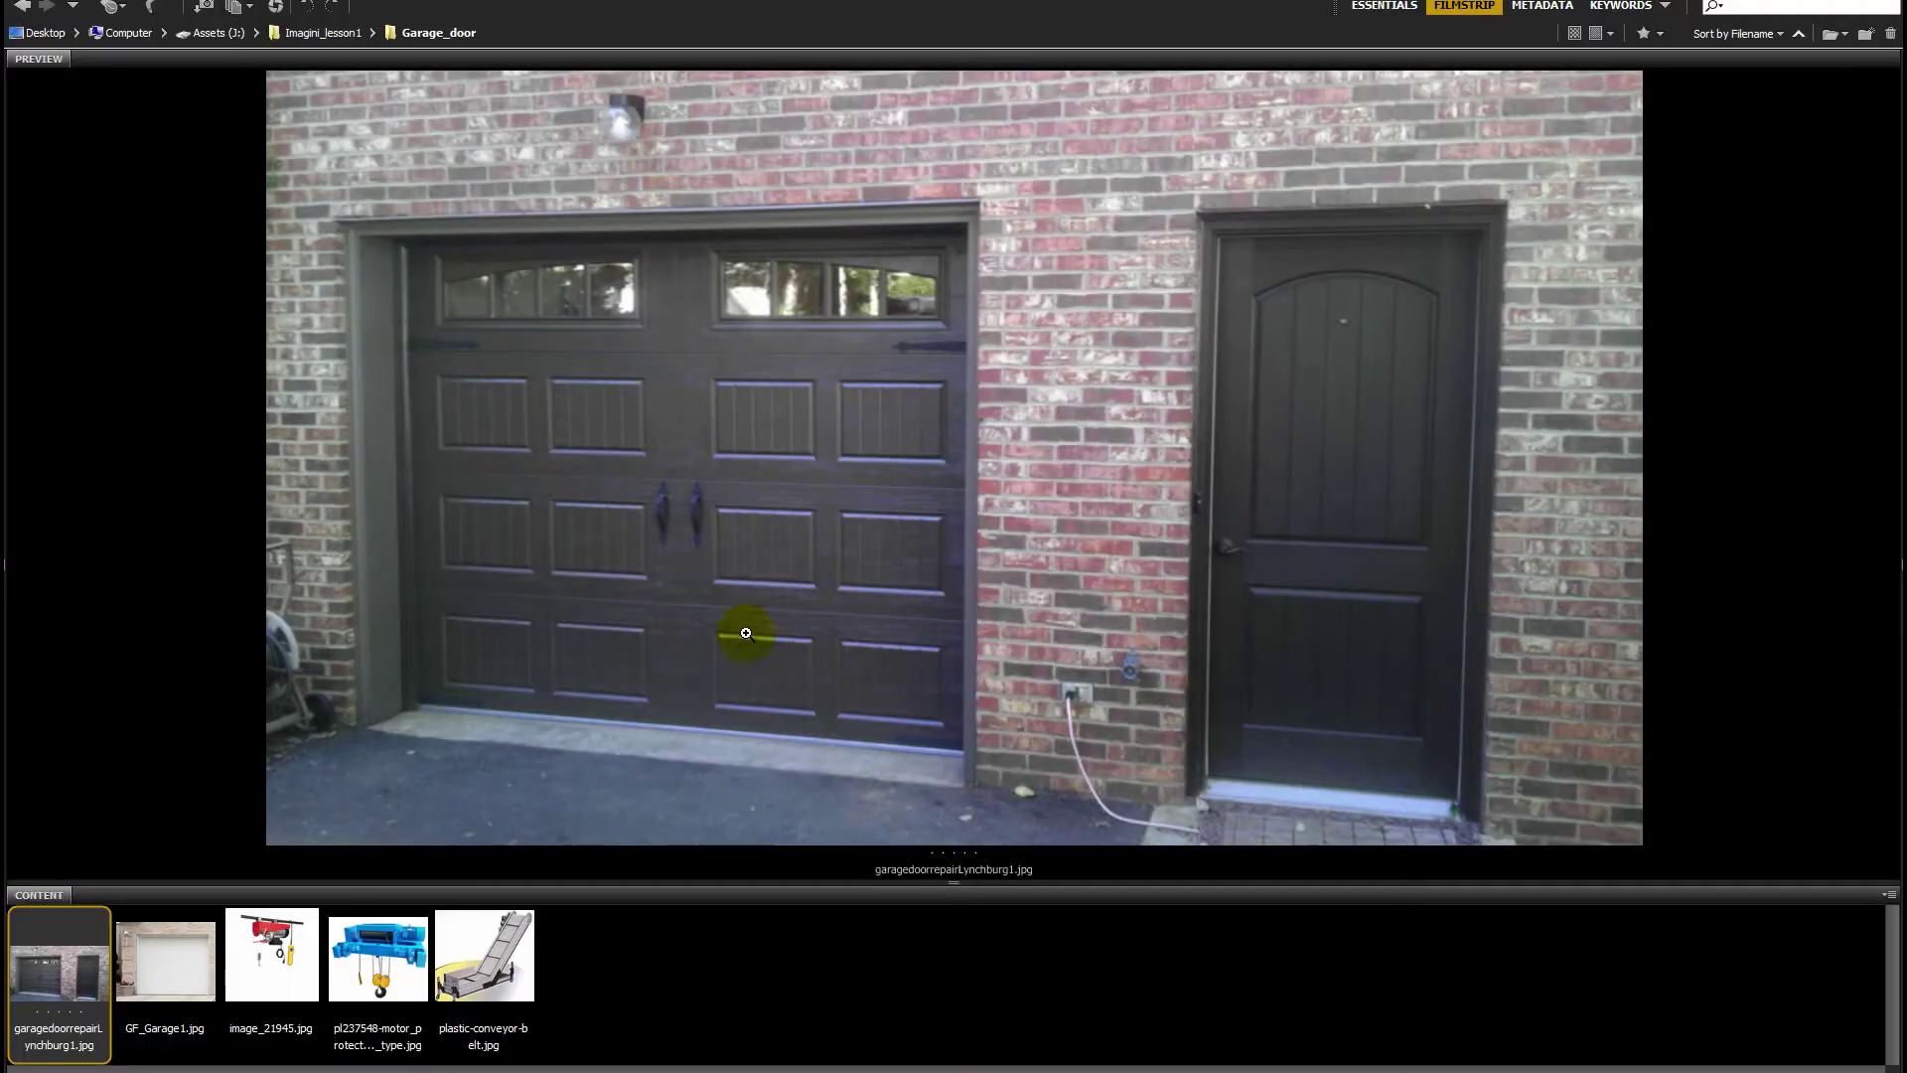
{"action": "left_click", "coordinate": [145, 976]}
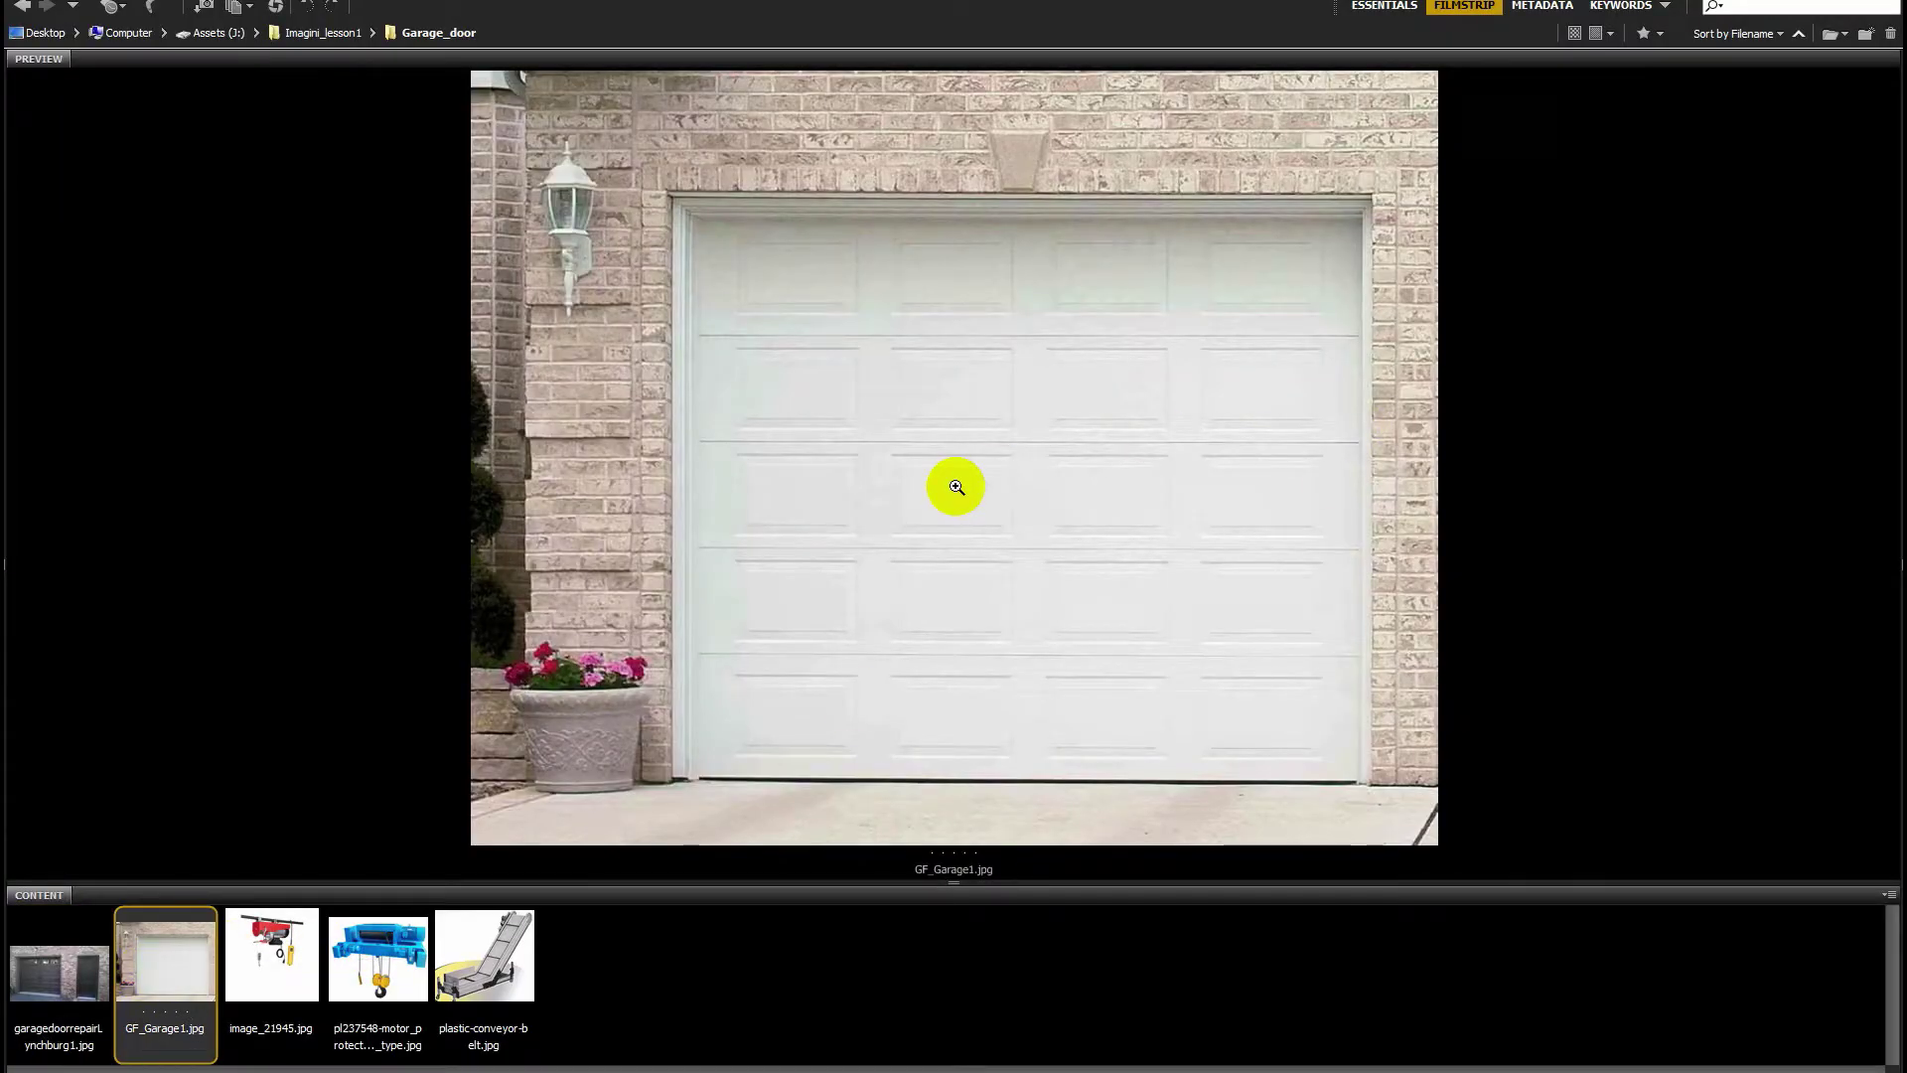
{"action": "key", "text": "alt+Tab"}
Select the door's five front polygons and inset each one individually by 3 cm.
{"action": "middle_click_drag", "start_coordinate": [898, 513], "coordinate": [760, 562], "text": "alt"}
{"action": "key", "text": "4"}
{"action": "left_click", "coordinate": [707, 730]}
{"action": "left_click", "coordinate": [732, 665], "text": "ctrl"}
{"action": "left_click", "coordinate": [747, 536], "text": "ctrl"}
{"action": "left_click", "coordinate": [760, 438], "text": "ctrl"}
{"action": "left_click", "coordinate": [757, 355], "text": "ctrl"}
{"action": "middle_click_drag", "start_coordinate": [745, 443], "coordinate": [737, 451], "text": "alt"}
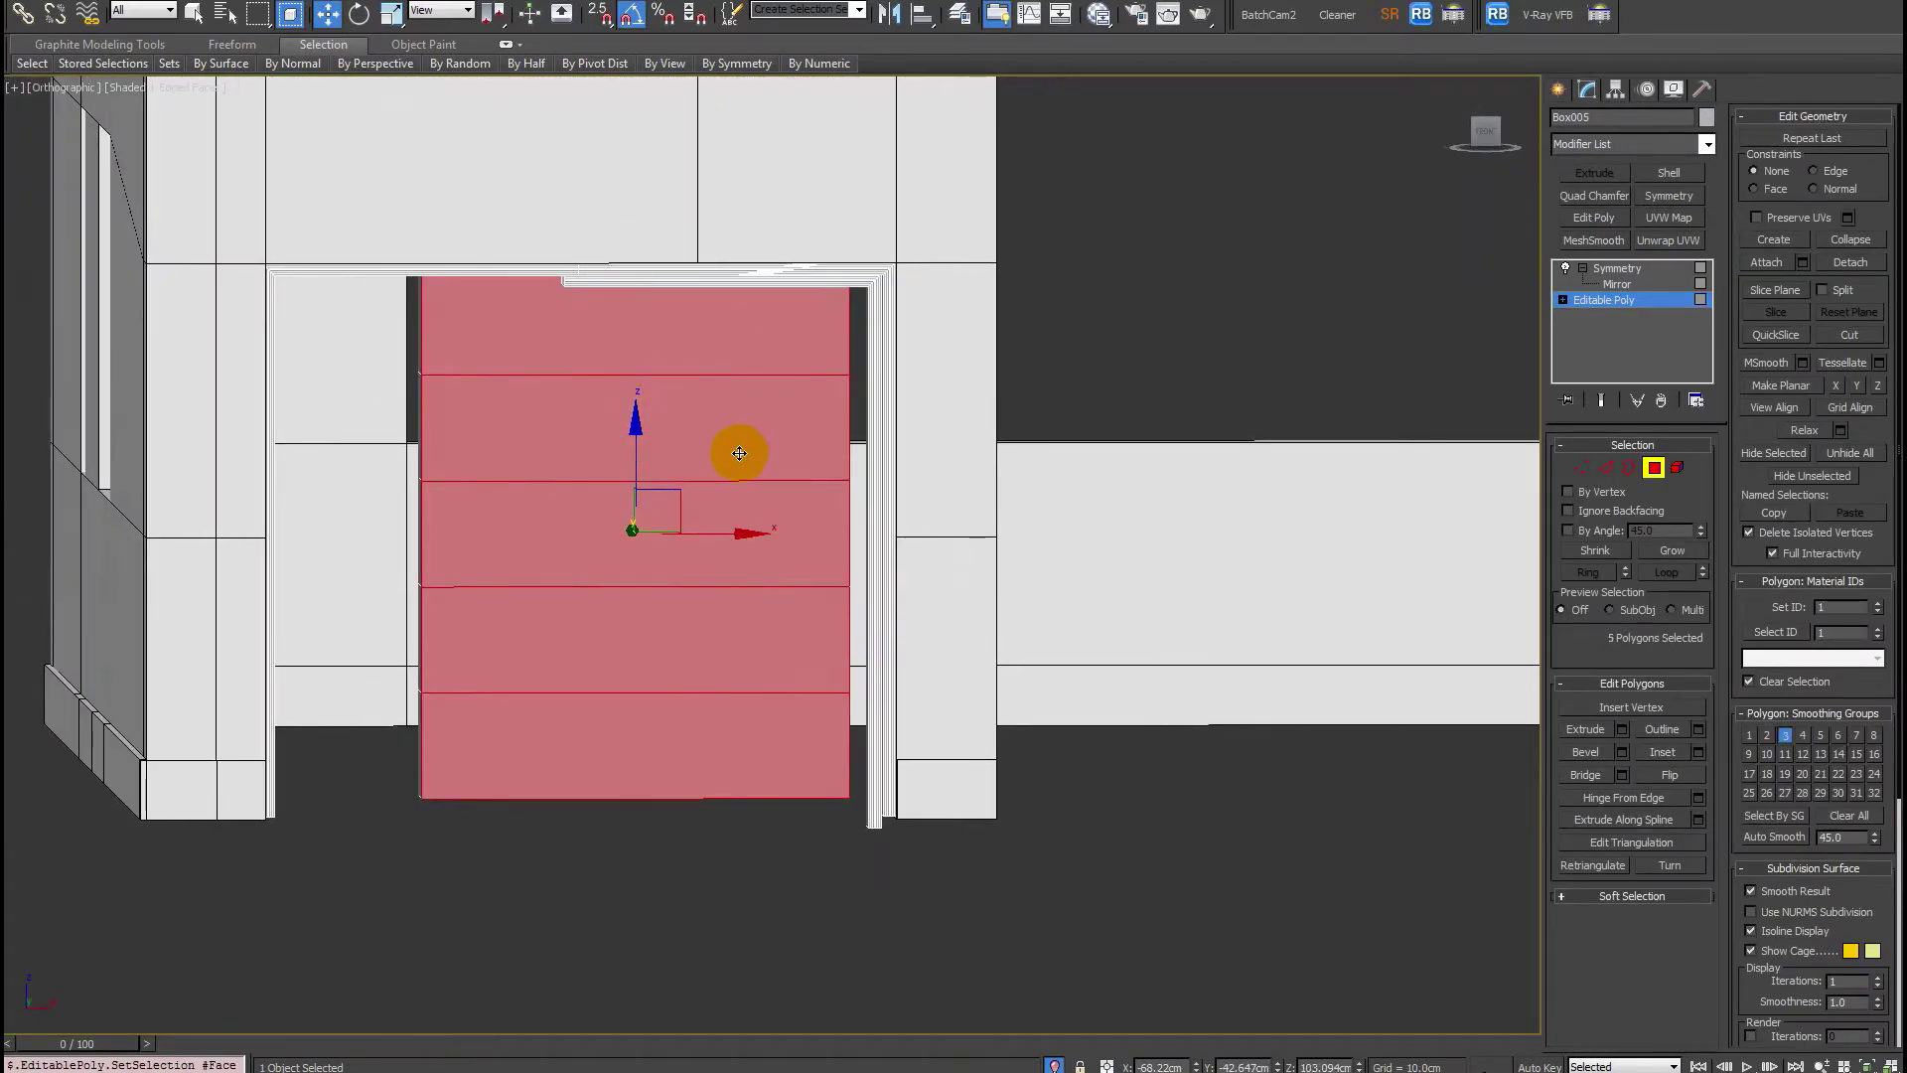
{"action": "scroll", "coordinate": [739, 451], "scroll_direction": "up", "scroll_amount": 3}
{"action": "key", "text": "shift+i"}
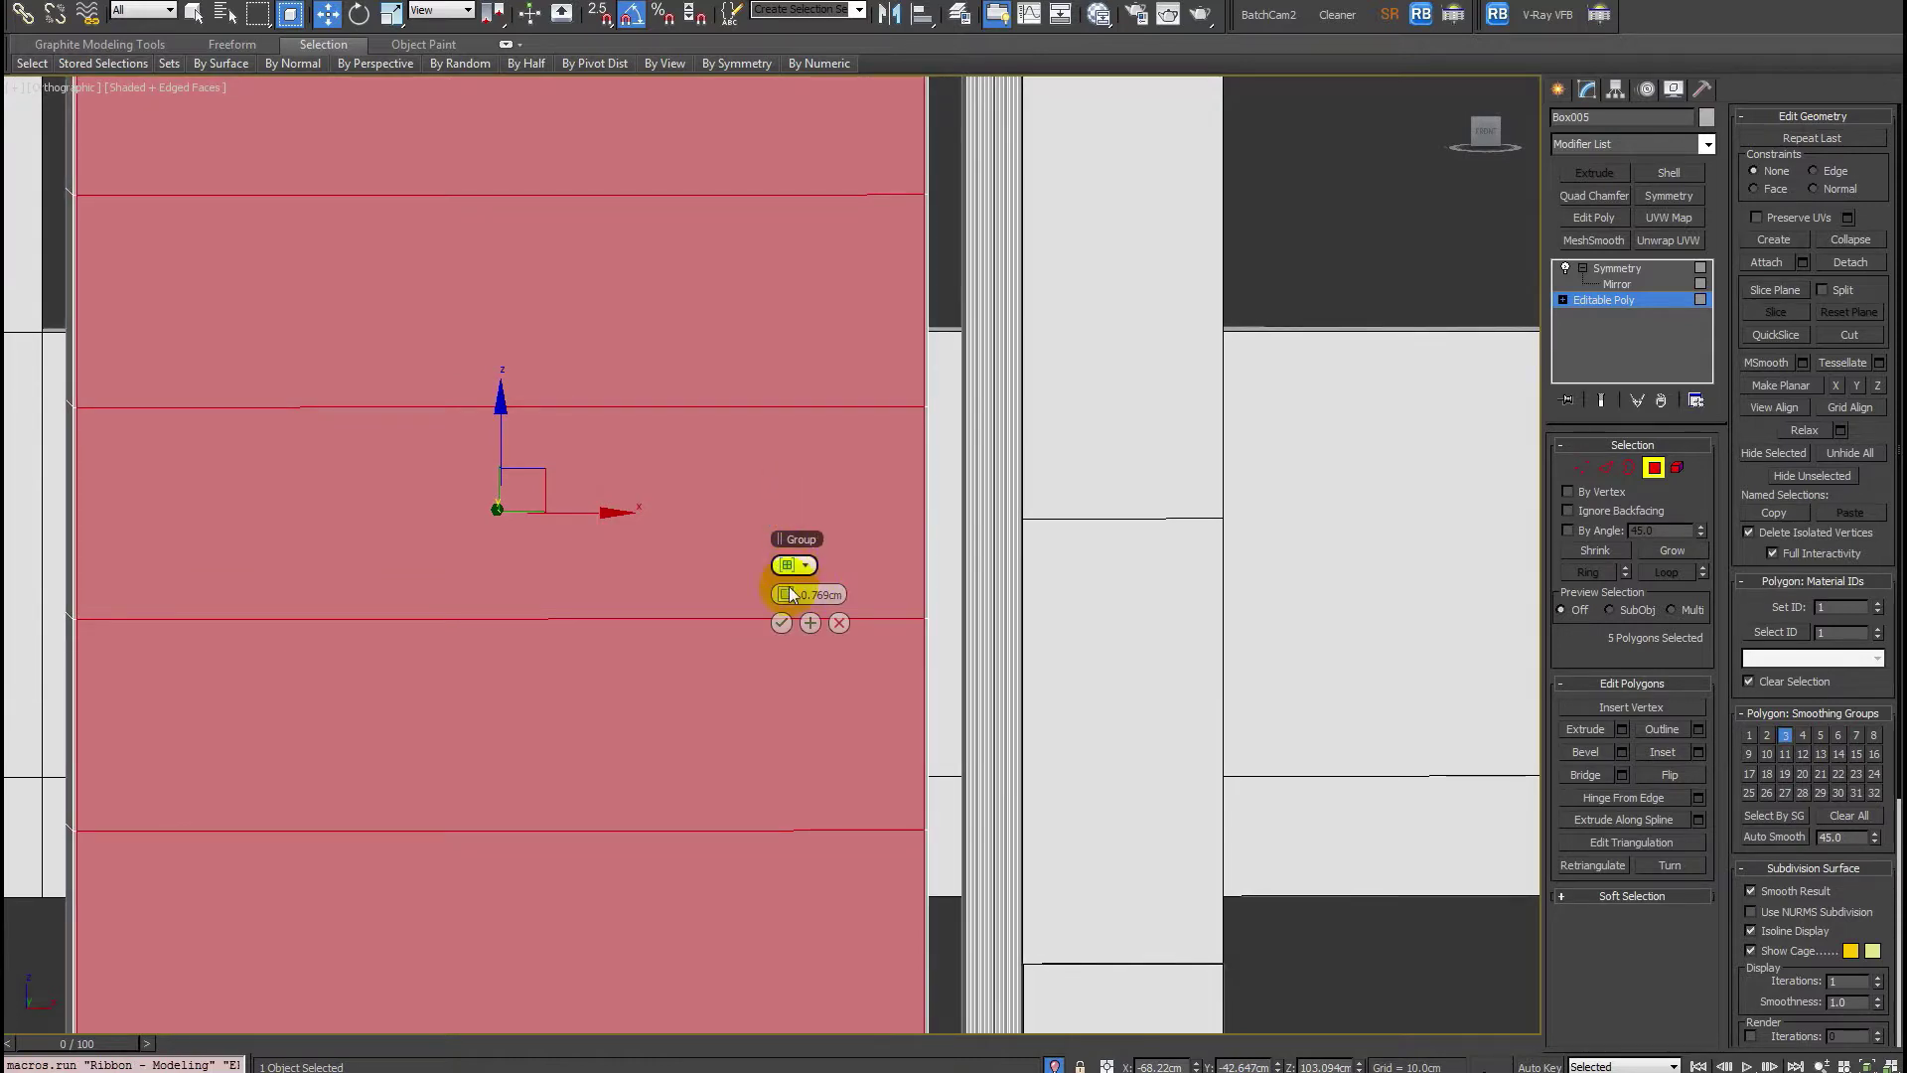
{"action": "middle_click_drag", "start_coordinate": [510, 663], "coordinate": [515, 553]}
{"action": "double_click", "coordinate": [823, 594]}
{"action": "key", "text": "Return"}
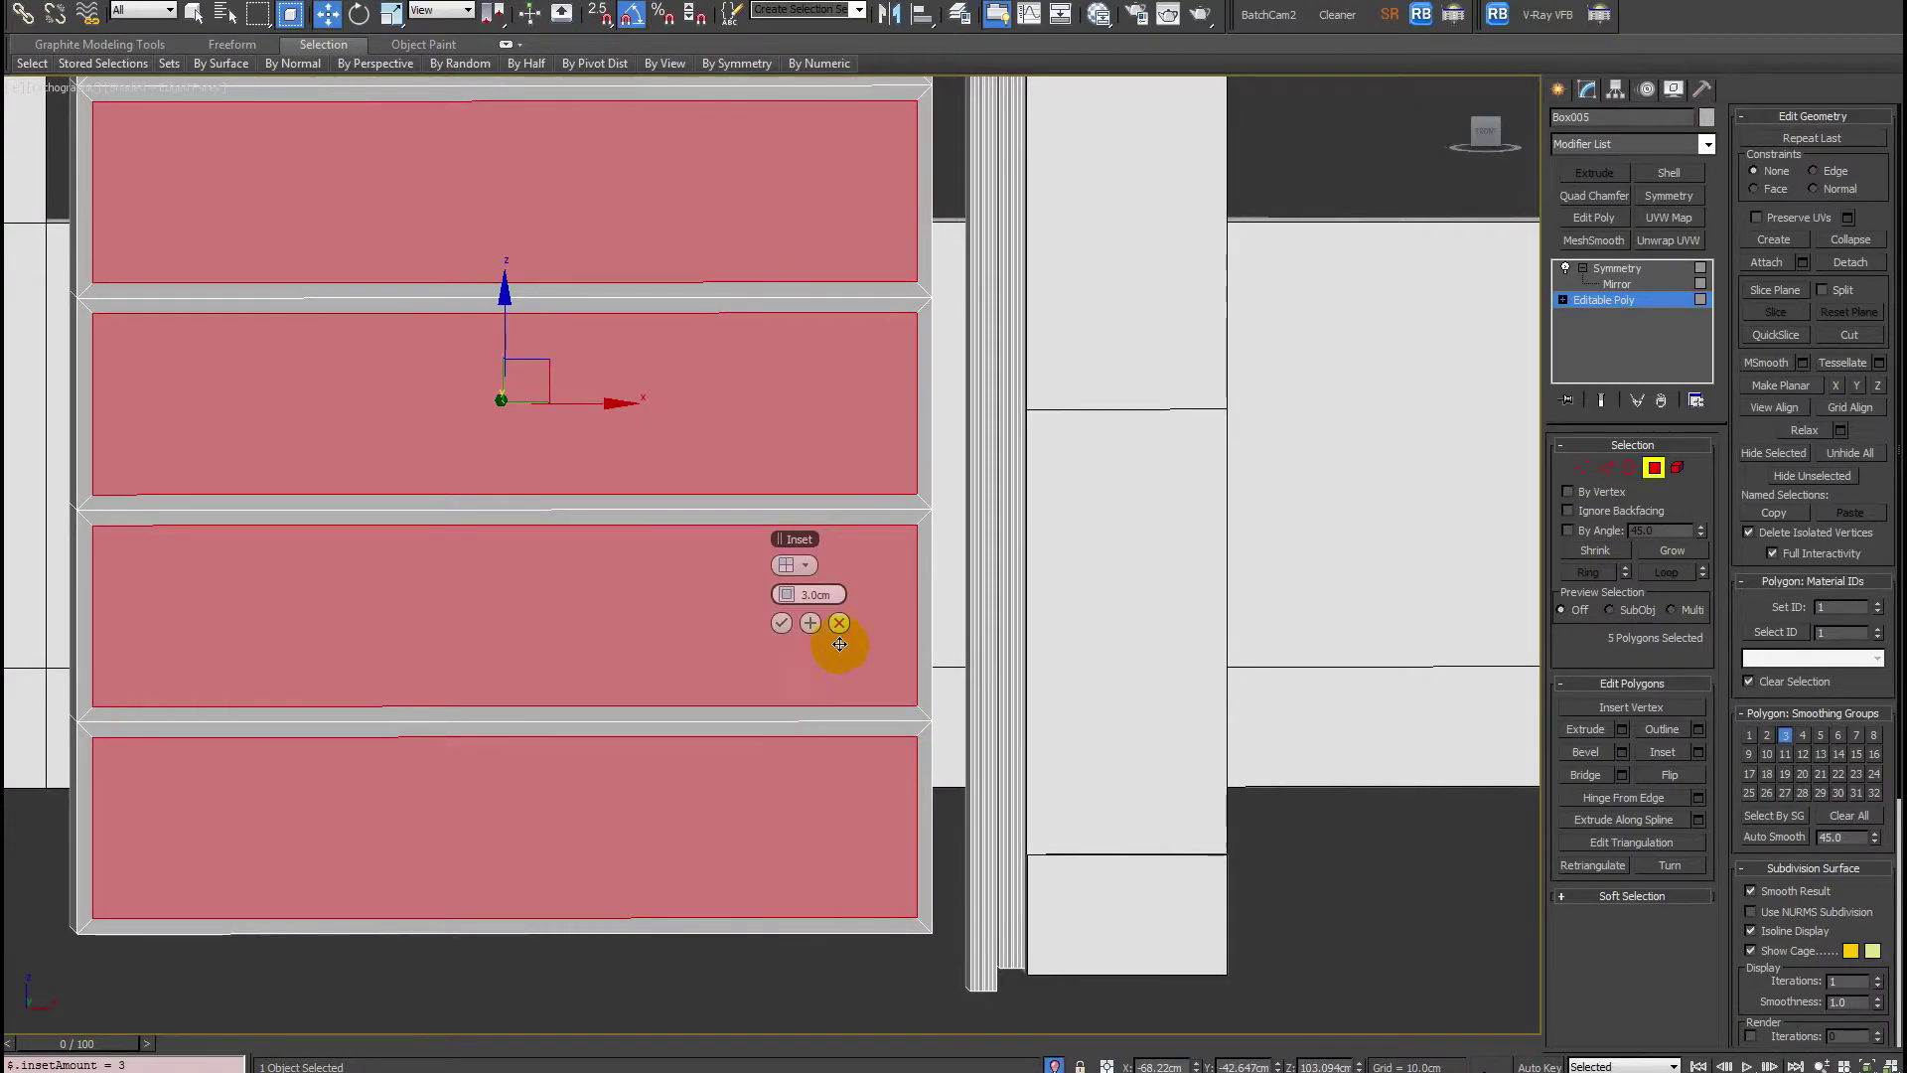
{"action": "left_click", "coordinate": [781, 623]}
Move the five inset faces about 0.65 cm along the depth axis and compare the relief with the garage photo.
{"action": "middle_click_drag", "start_coordinate": [781, 623], "coordinate": [506, 373], "text": "alt"}
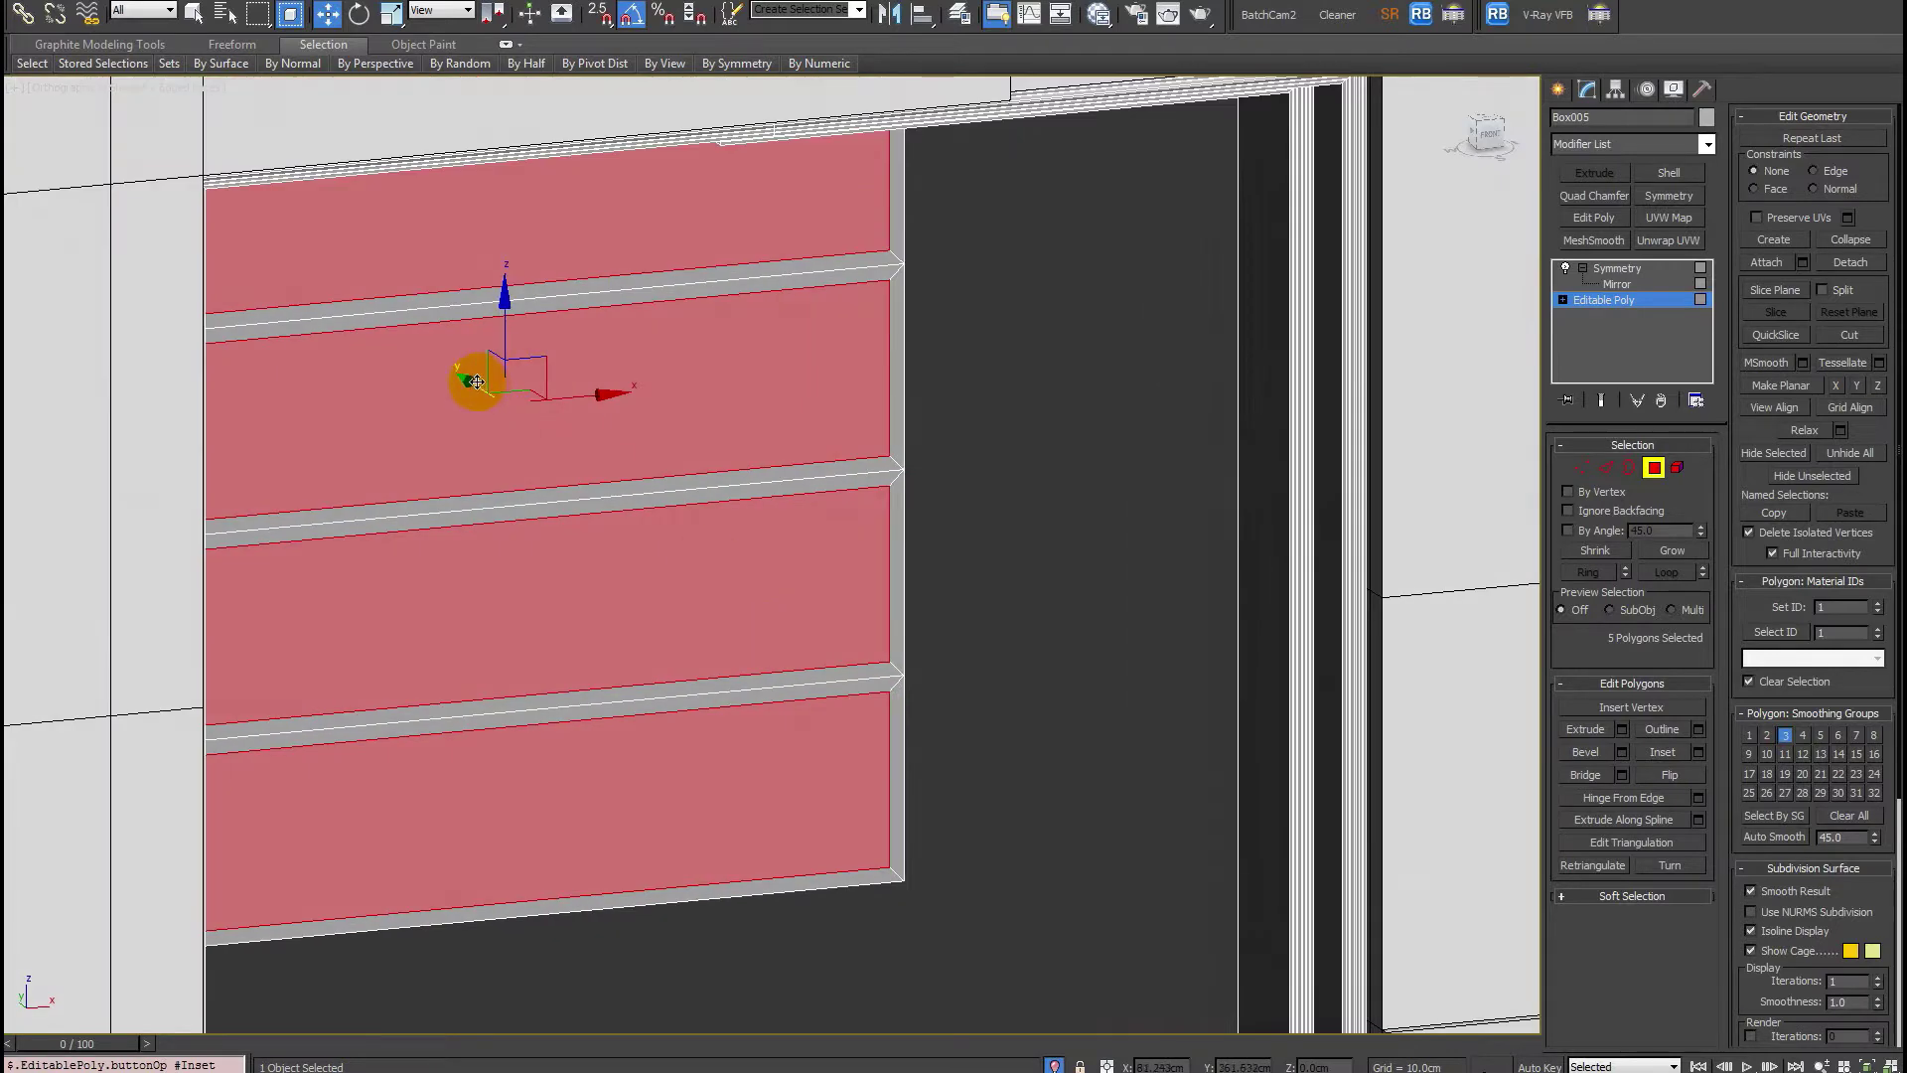
{"action": "left_click_drag", "start_coordinate": [471, 382], "coordinate": [472, 383]}
{"action": "key", "text": "alt+Tab"}
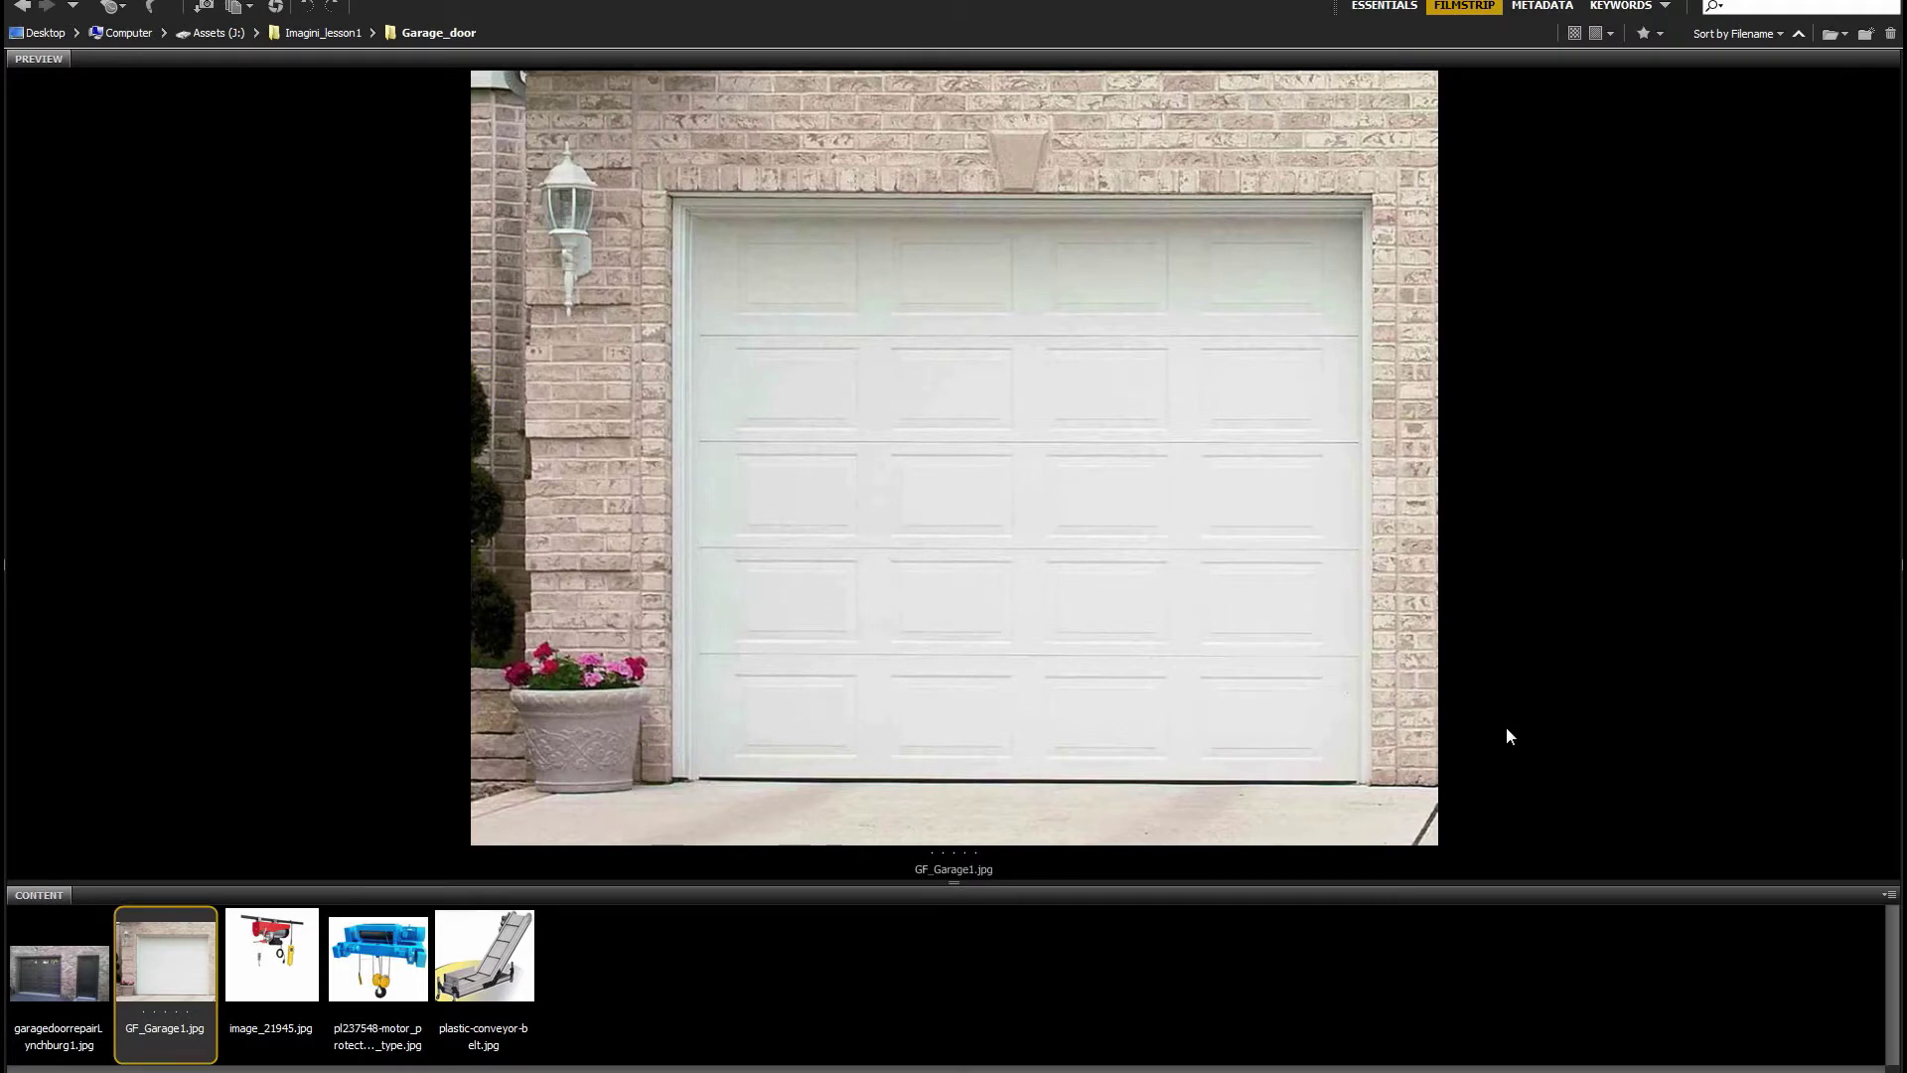
{"action": "key", "text": "alt+Tab"}
{"action": "middle_click_drag", "start_coordinate": [1101, 741], "coordinate": [1047, 727], "text": "alt"}
{"action": "scroll", "coordinate": [897, 704], "scroll_direction": "down", "scroll_amount": 3}
{"action": "middle_click_drag", "start_coordinate": [897, 704], "coordinate": [939, 666]}
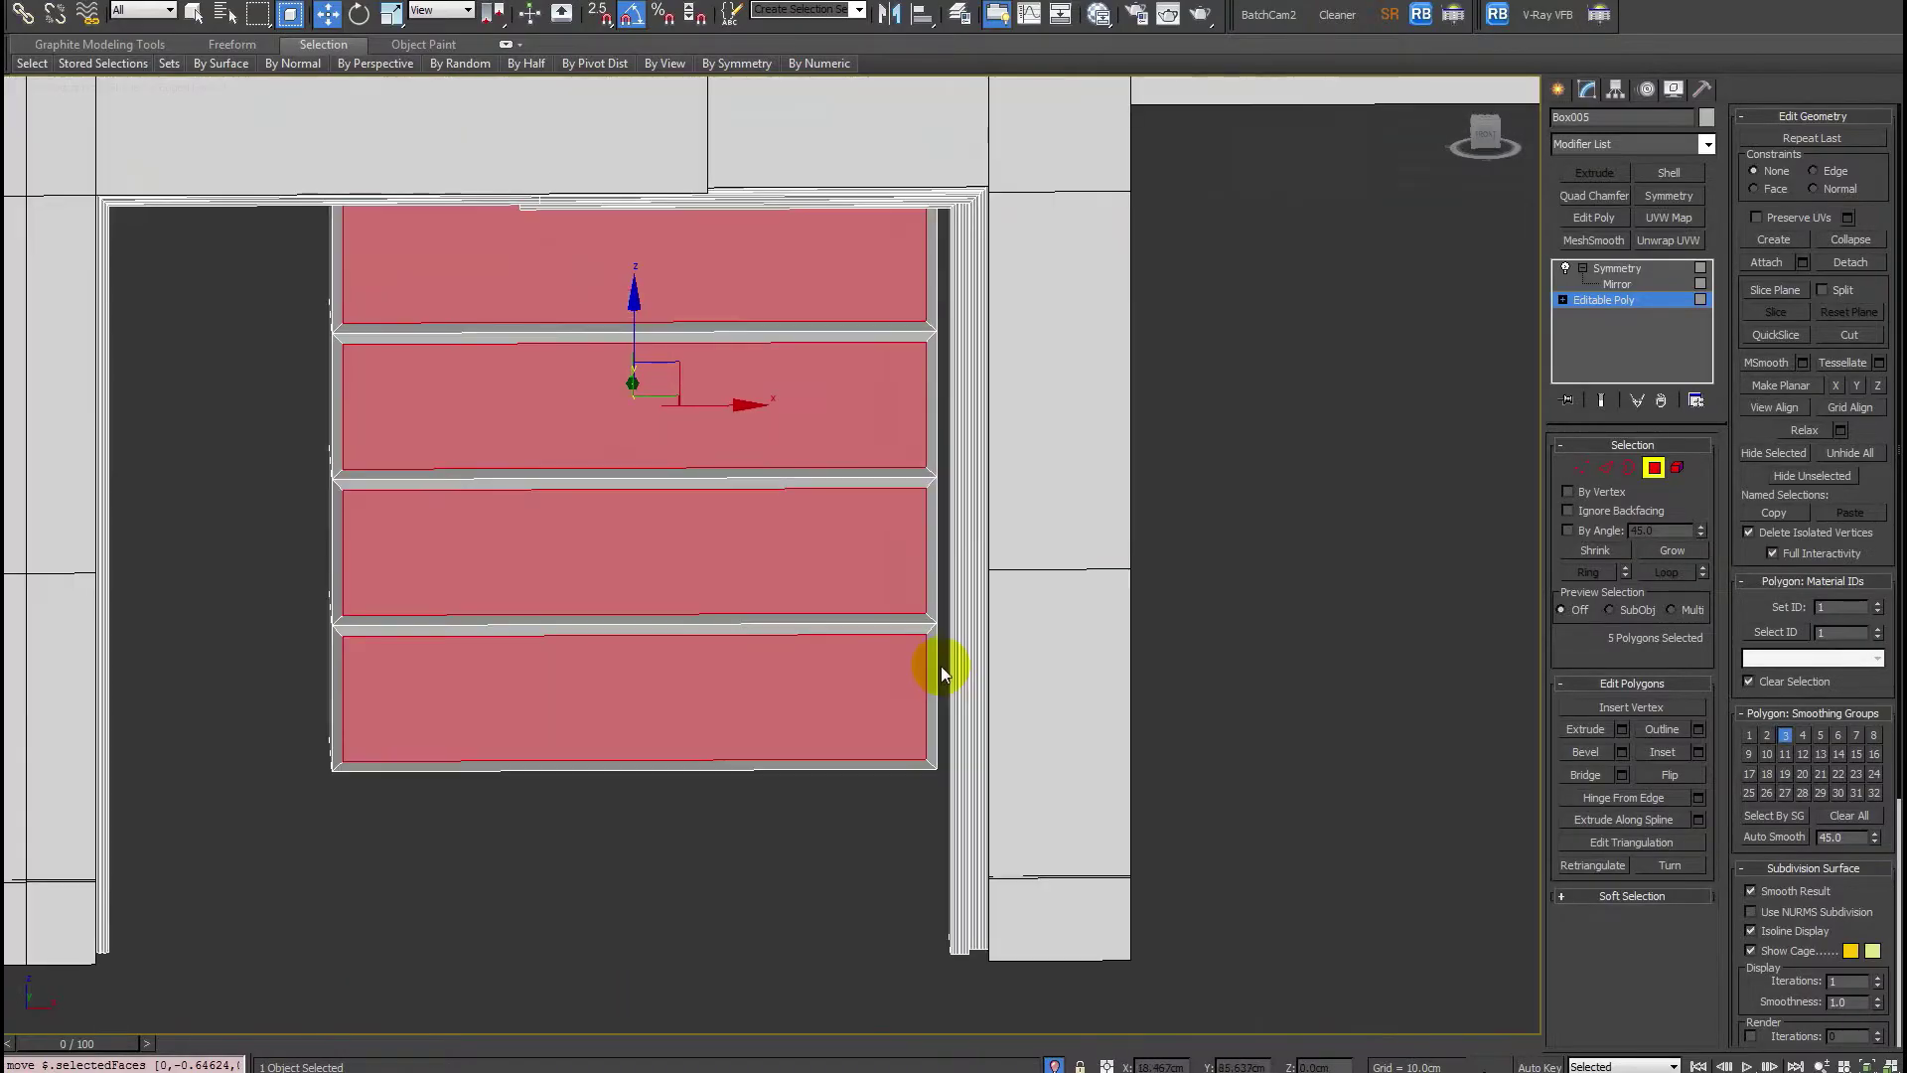
Inset the five panel faces again by 1 cm.
{"action": "key", "text": "i"}
{"action": "scroll", "coordinate": [810, 651], "scroll_direction": "up", "scroll_amount": 3}
{"action": "middle_click_drag", "start_coordinate": [810, 651], "coordinate": [829, 650], "text": "alt"}
{"action": "left_click_drag", "start_coordinate": [829, 601], "coordinate": [711, 600]}
{"action": "type", "text": "1"}
{"action": "key", "text": "Return"}
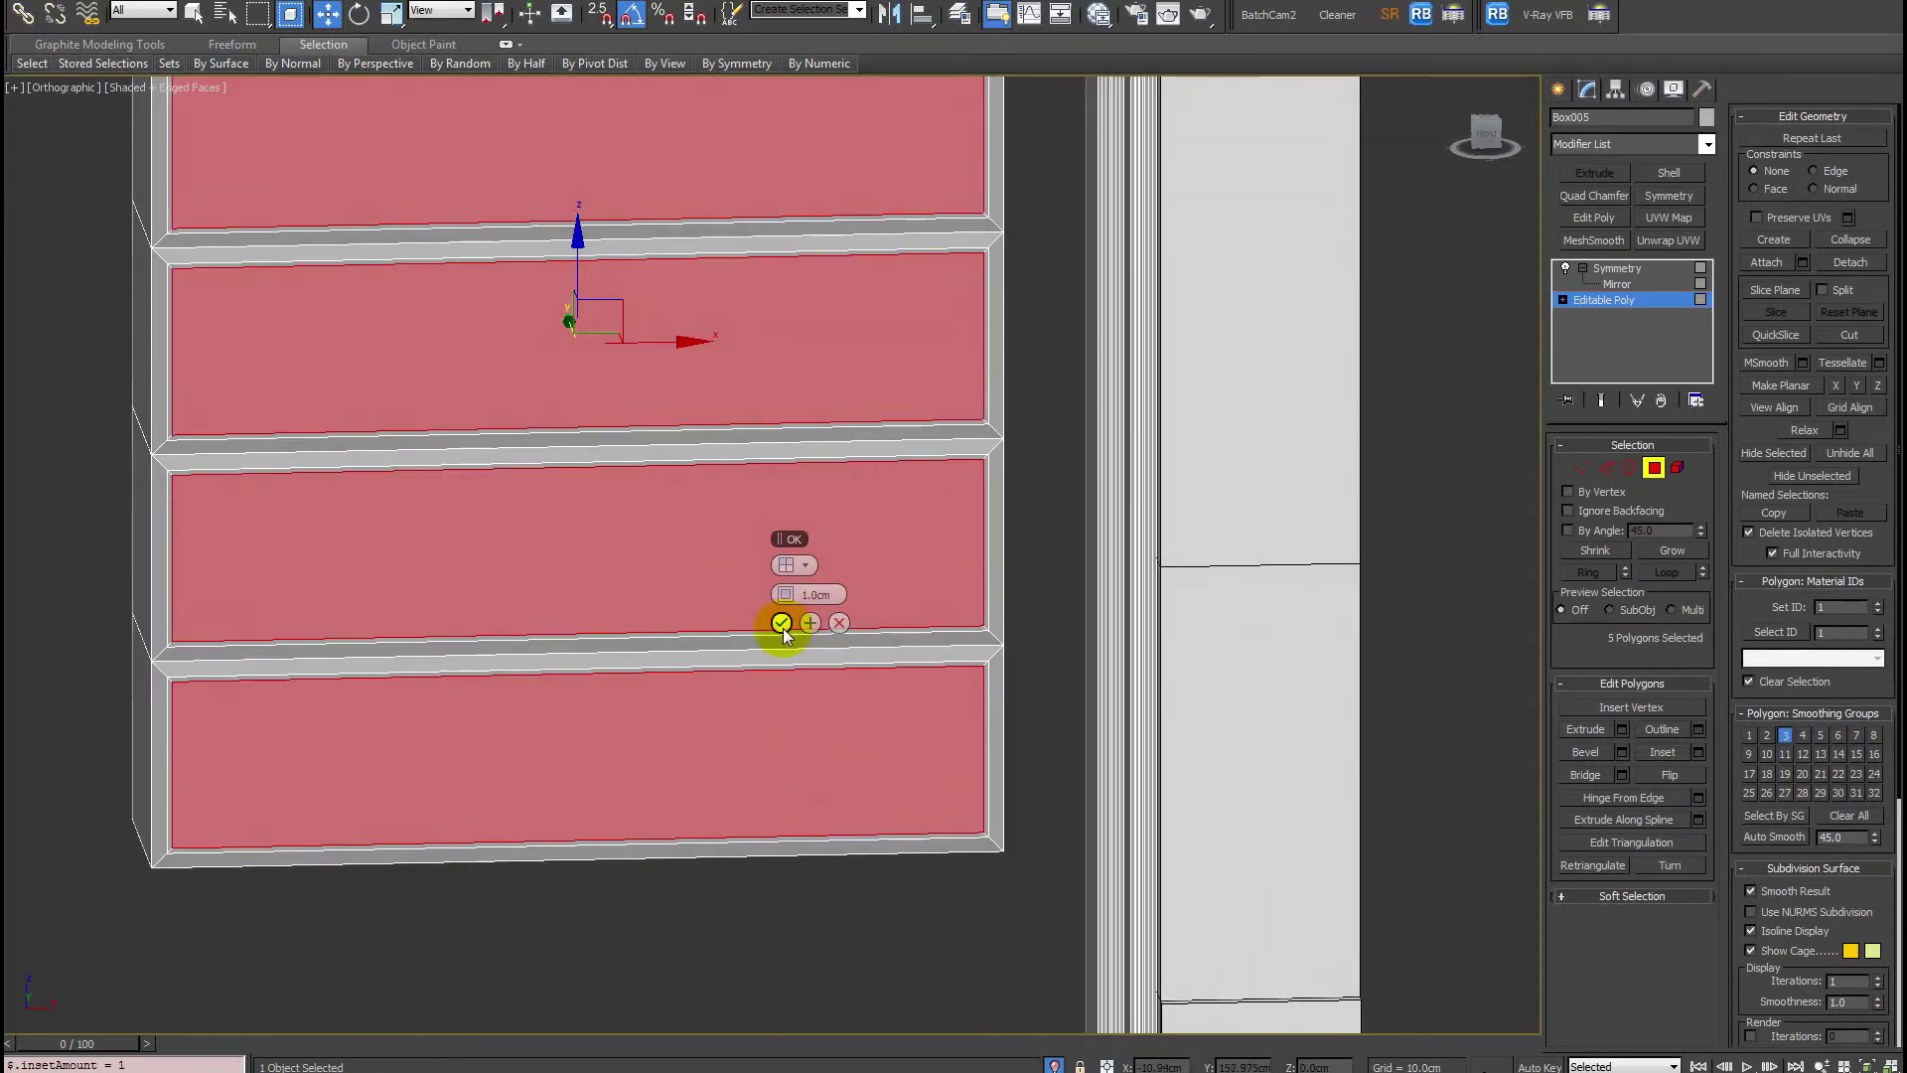
{"action": "left_click", "coordinate": [781, 628]}
Extrude the five panel faces inward by about 1 cm.
{"action": "scroll", "coordinate": [797, 636], "scroll_direction": "up", "scroll_amount": 5}
{"action": "key", "text": "shift+e"}
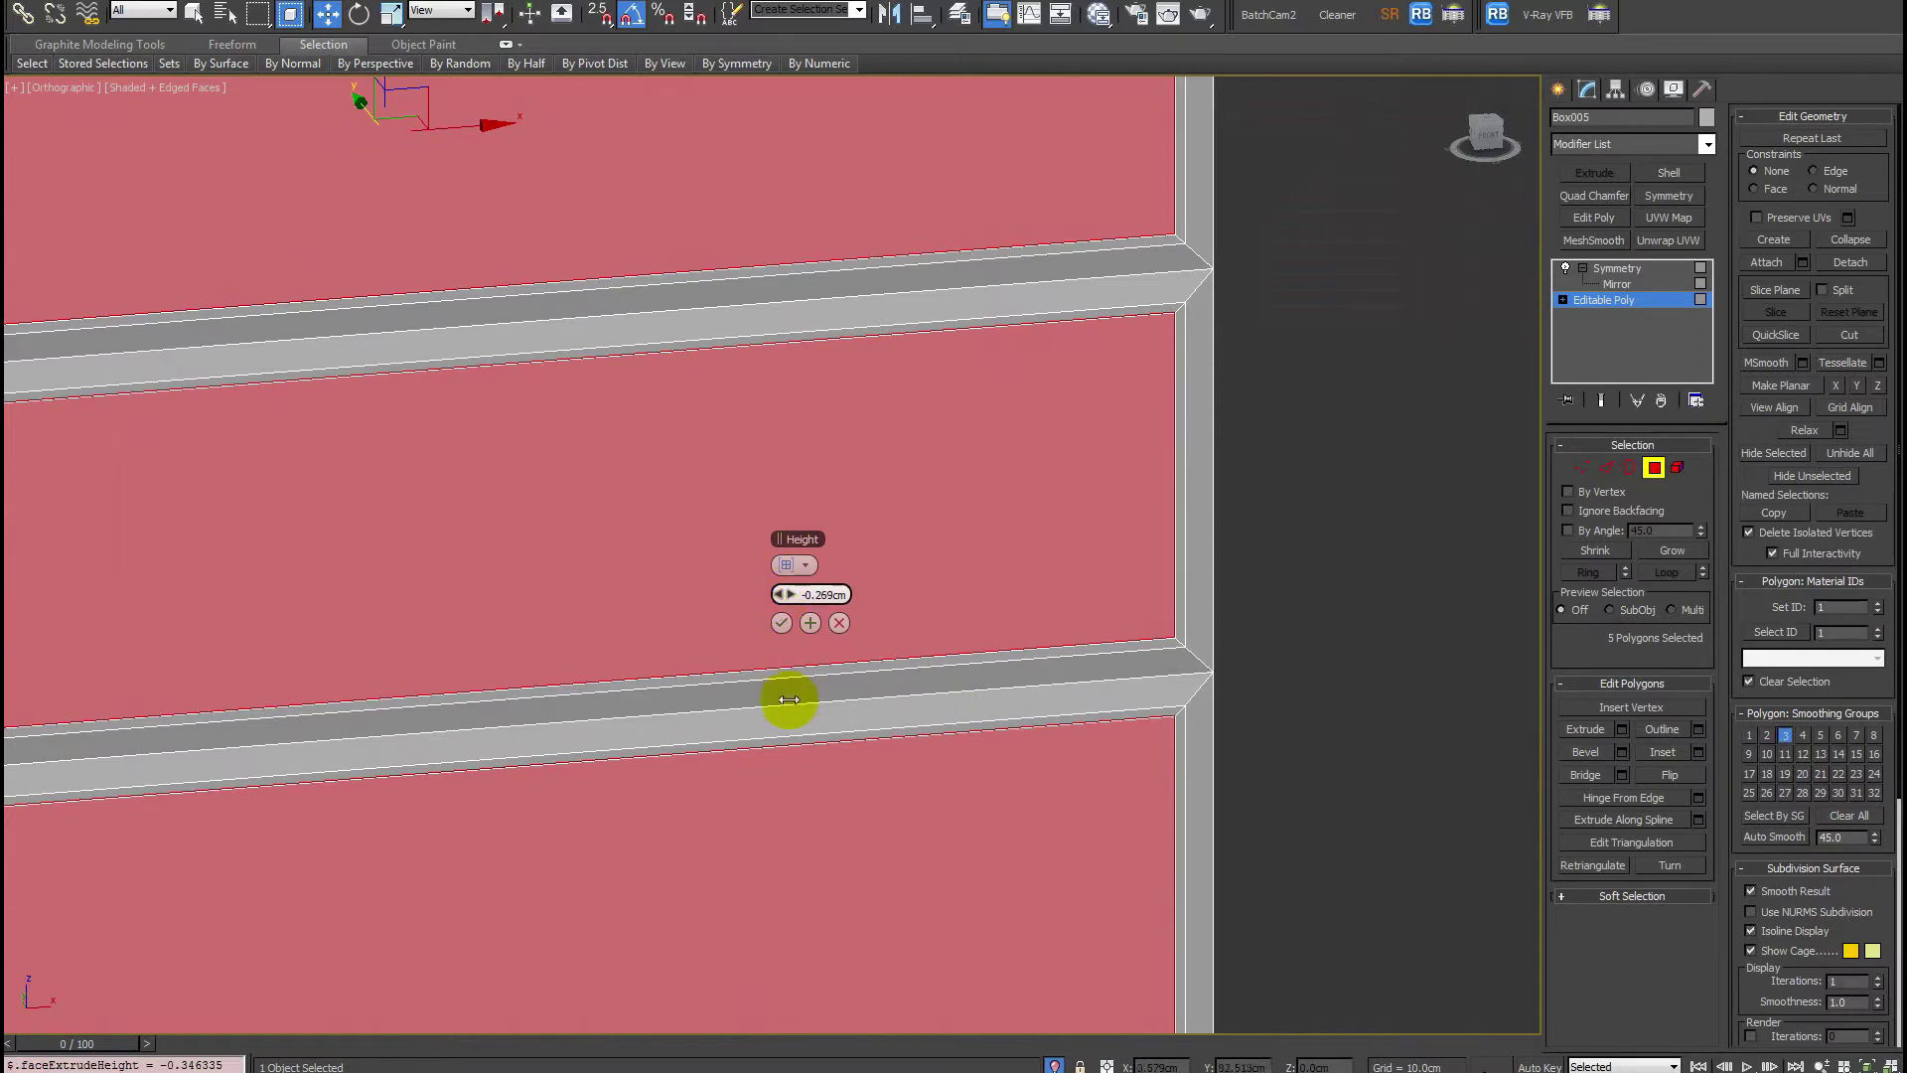
{"action": "left_click_drag", "start_coordinate": [784, 628], "coordinate": [710, 603]}
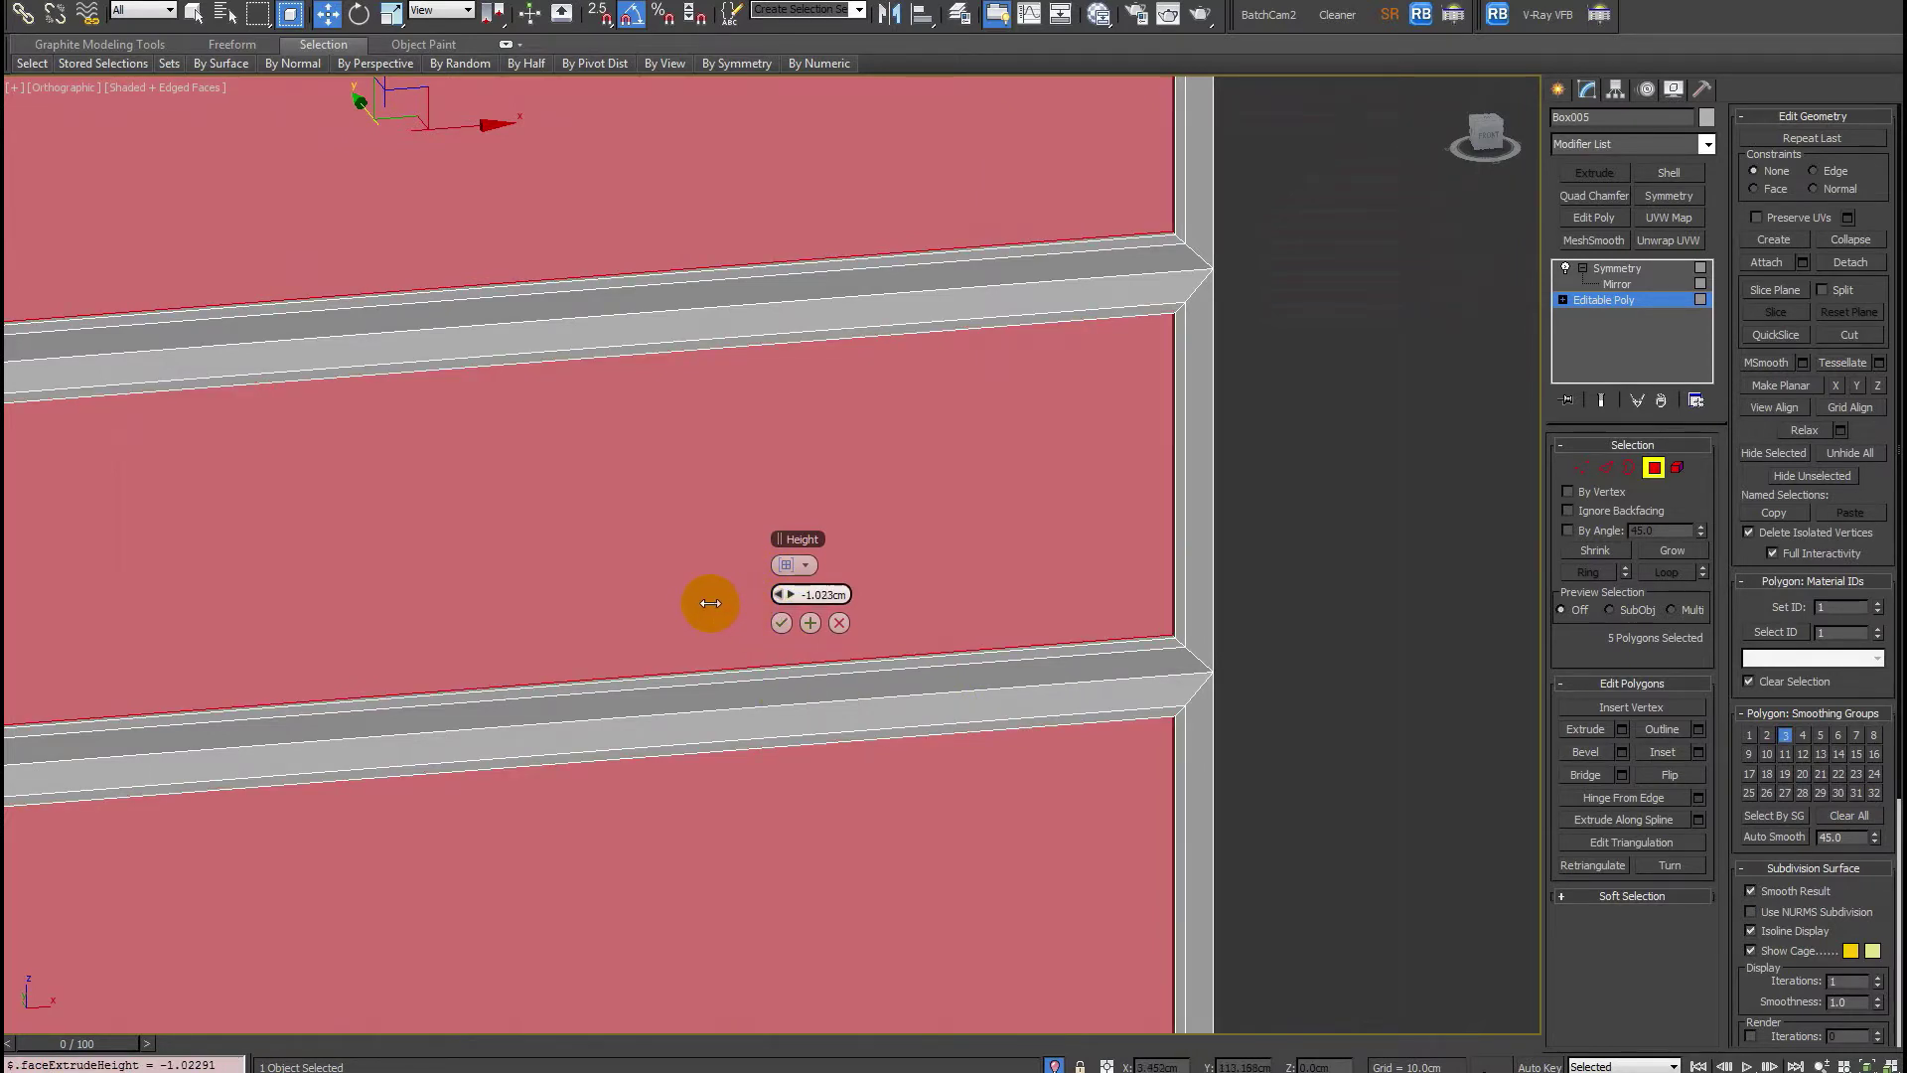
{"action": "key", "text": "Return"}
{"action": "left_click", "coordinate": [781, 624]}
Examine the horizontal edge loops running around the door in both wireframe and shaded display.
{"action": "key", "text": "2"}
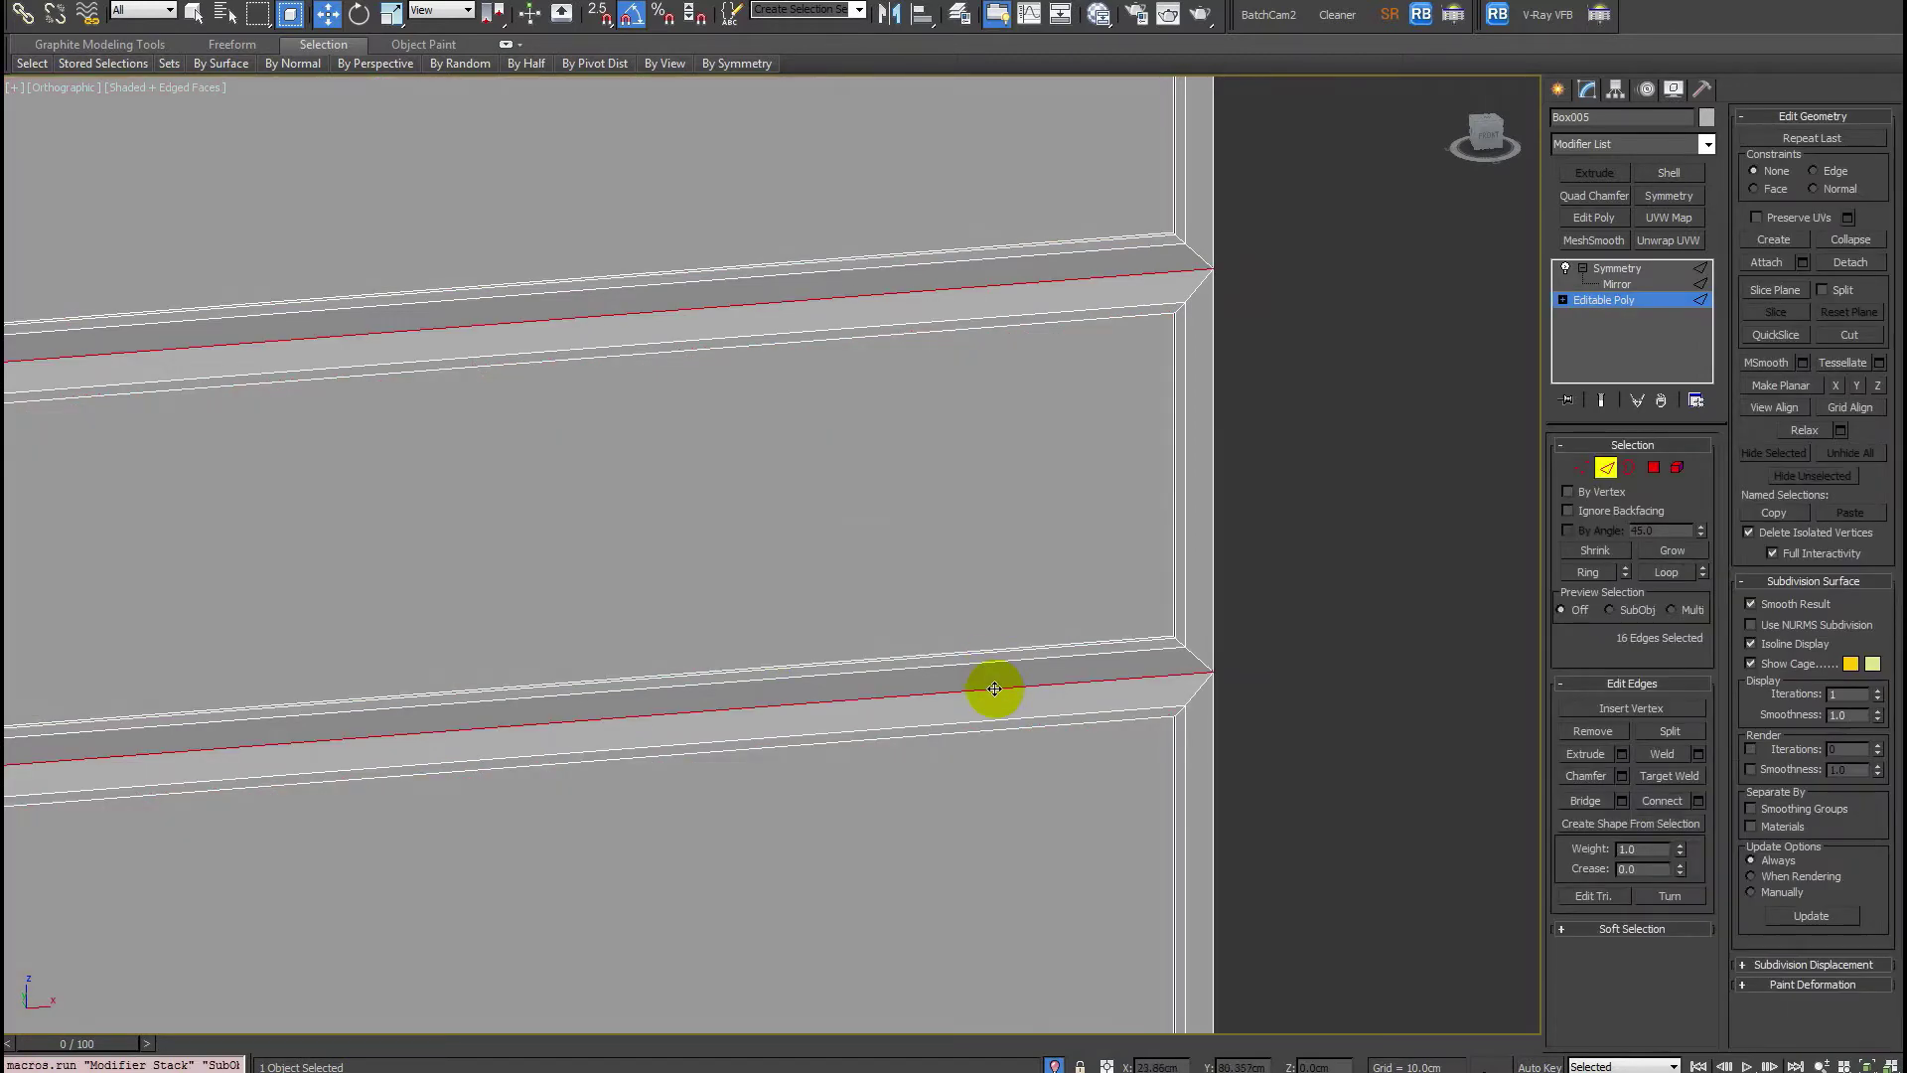
{"action": "scroll", "coordinate": [994, 690], "scroll_direction": "down", "scroll_amount": 5}
{"action": "key", "text": "F3"}
{"action": "scroll", "coordinate": [950, 621], "scroll_direction": "up", "scroll_amount": 2}
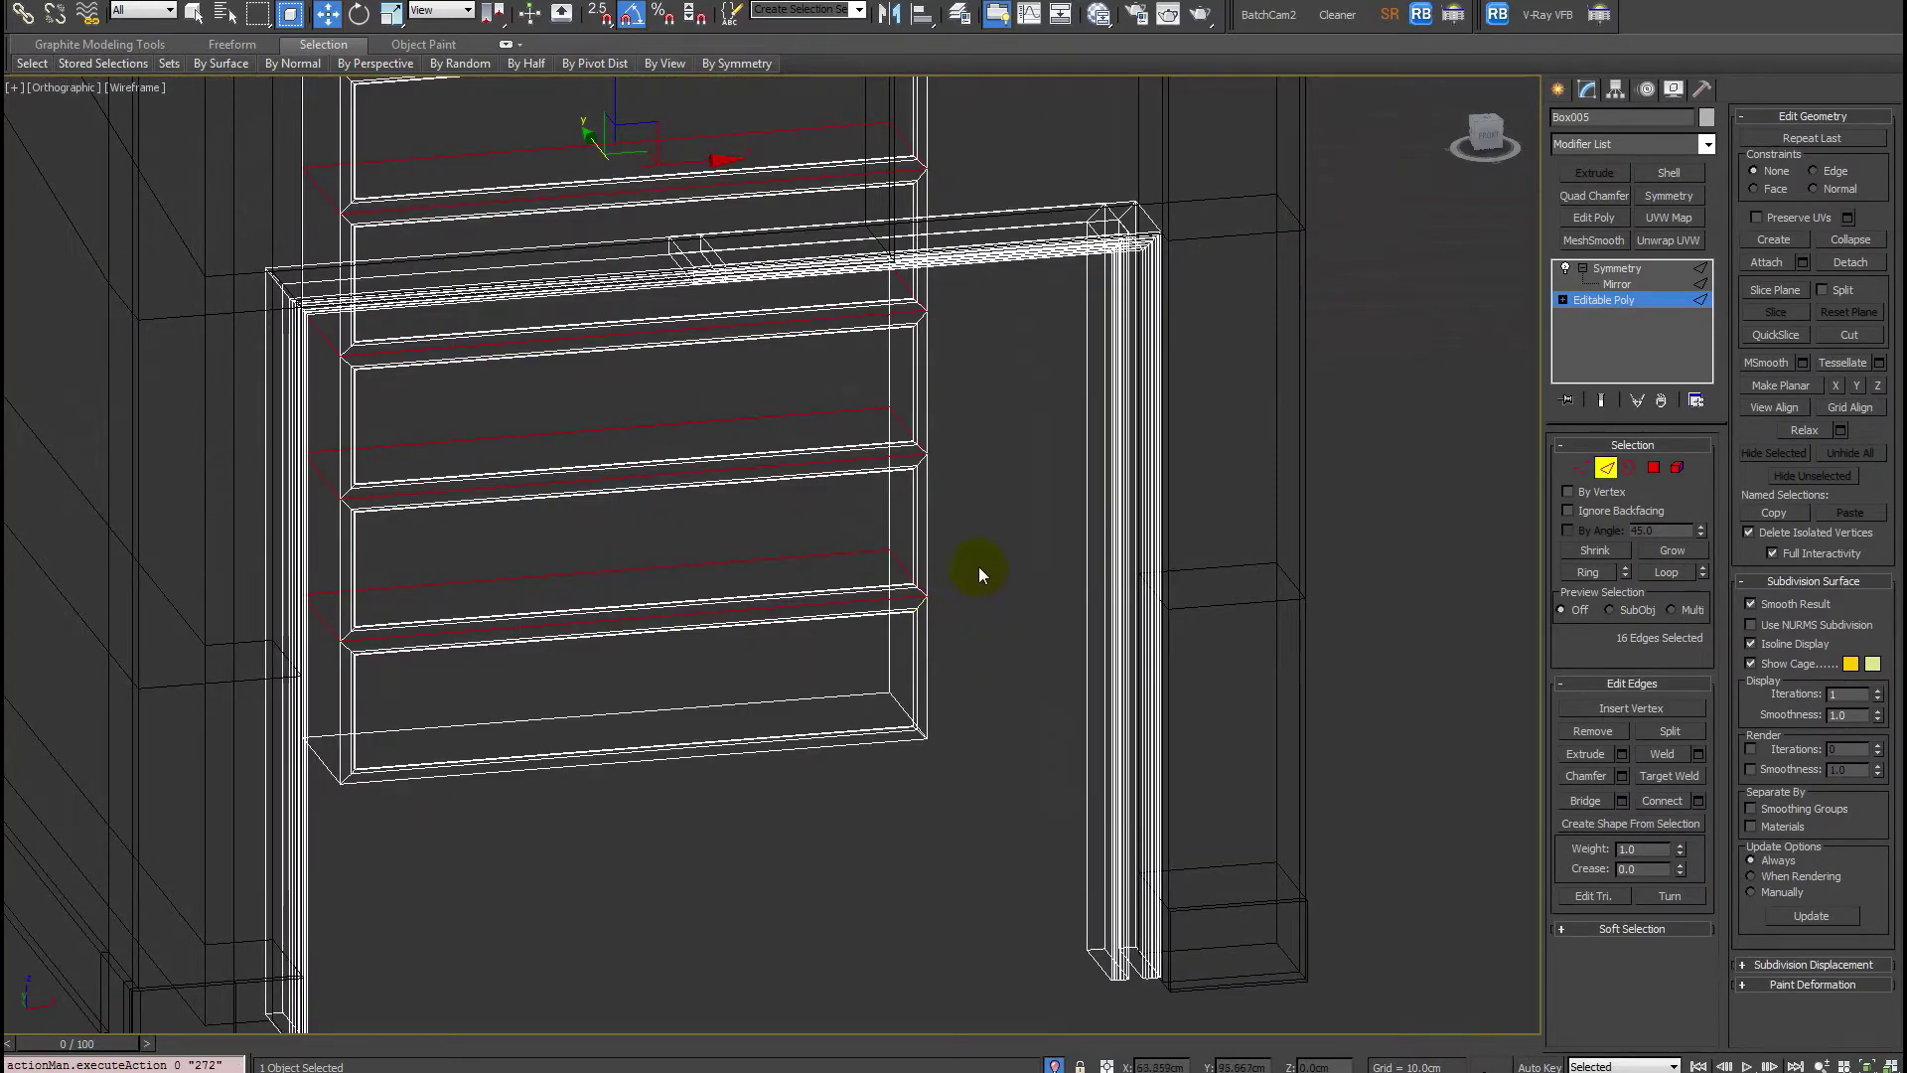
{"action": "scroll", "coordinate": [934, 556], "scroll_direction": "up", "scroll_amount": 2}
{"action": "key", "text": "F3"}
{"action": "key", "text": "F3"}
{"action": "key", "text": "F3"}
{"action": "key", "text": "F3"}
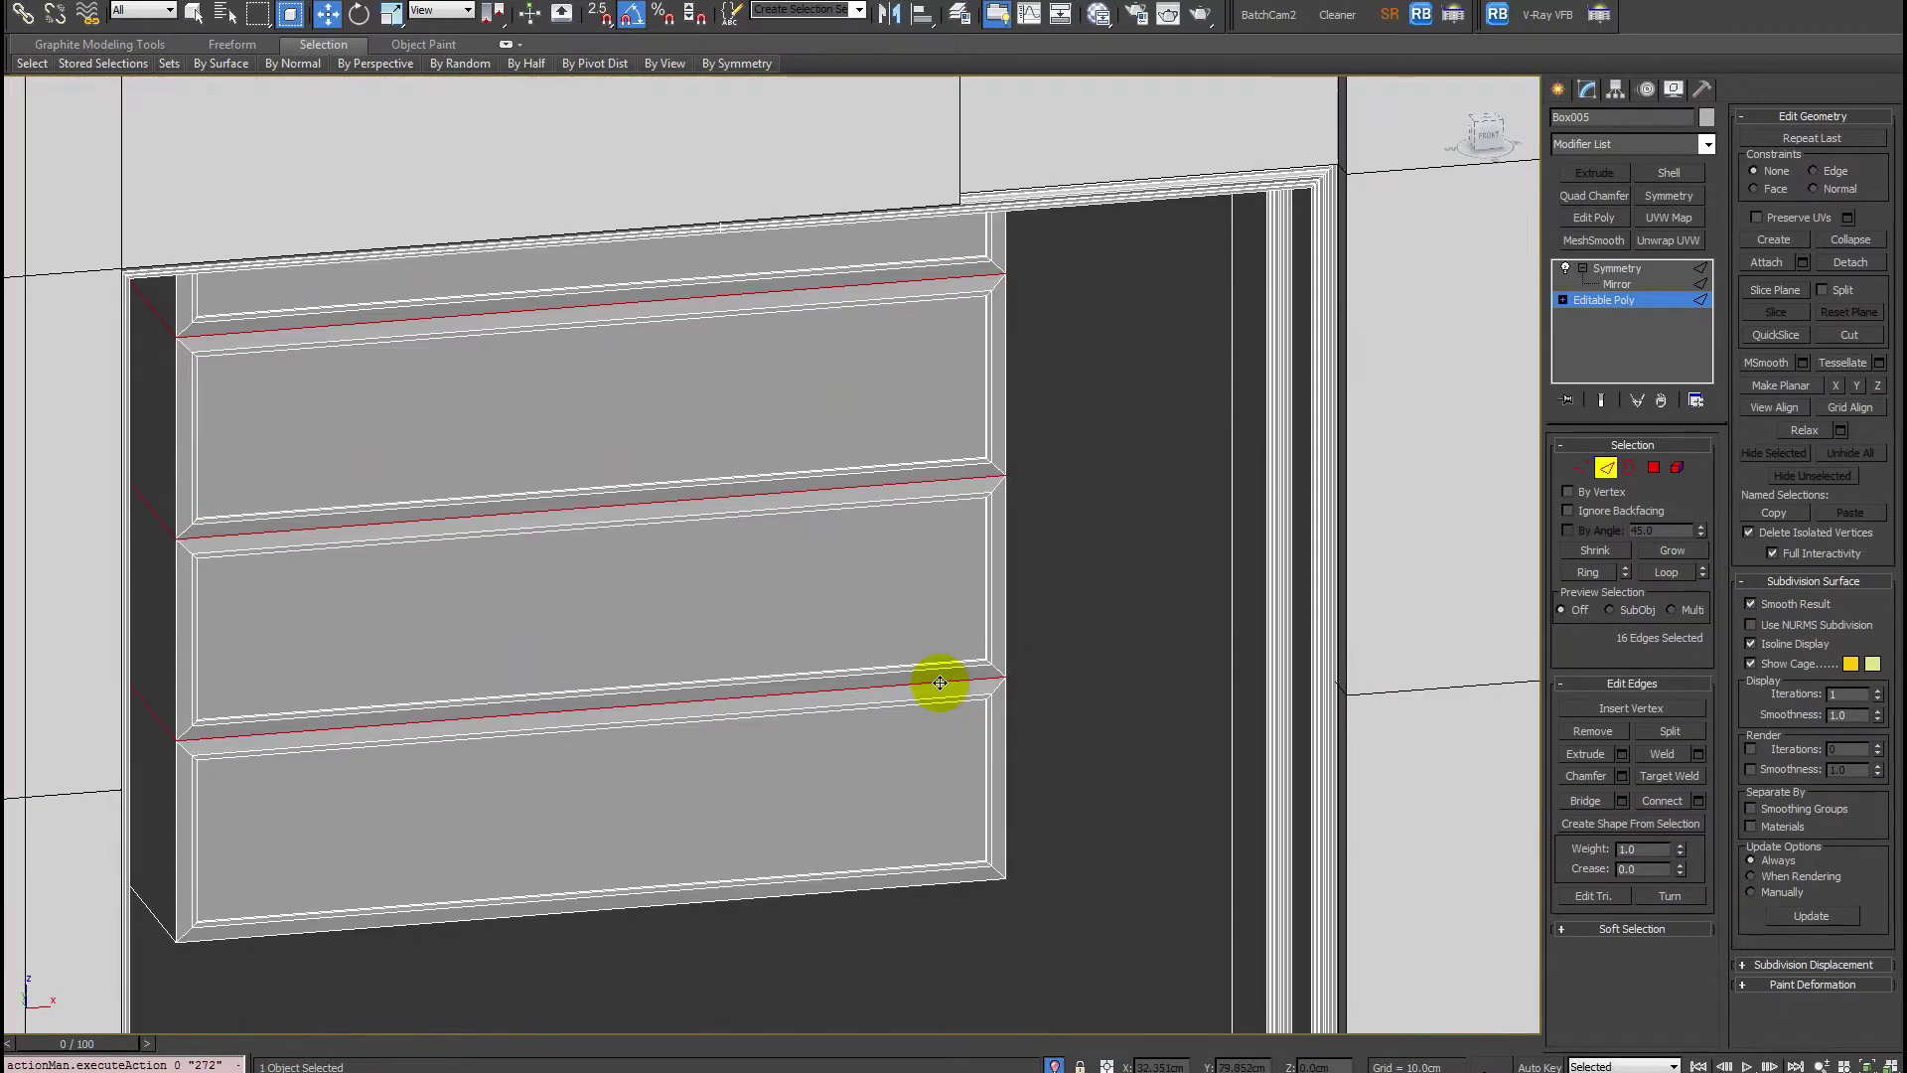
Select only the four front horizontal edges between the door's five panels.
{"action": "left_click", "coordinate": [940, 683]}
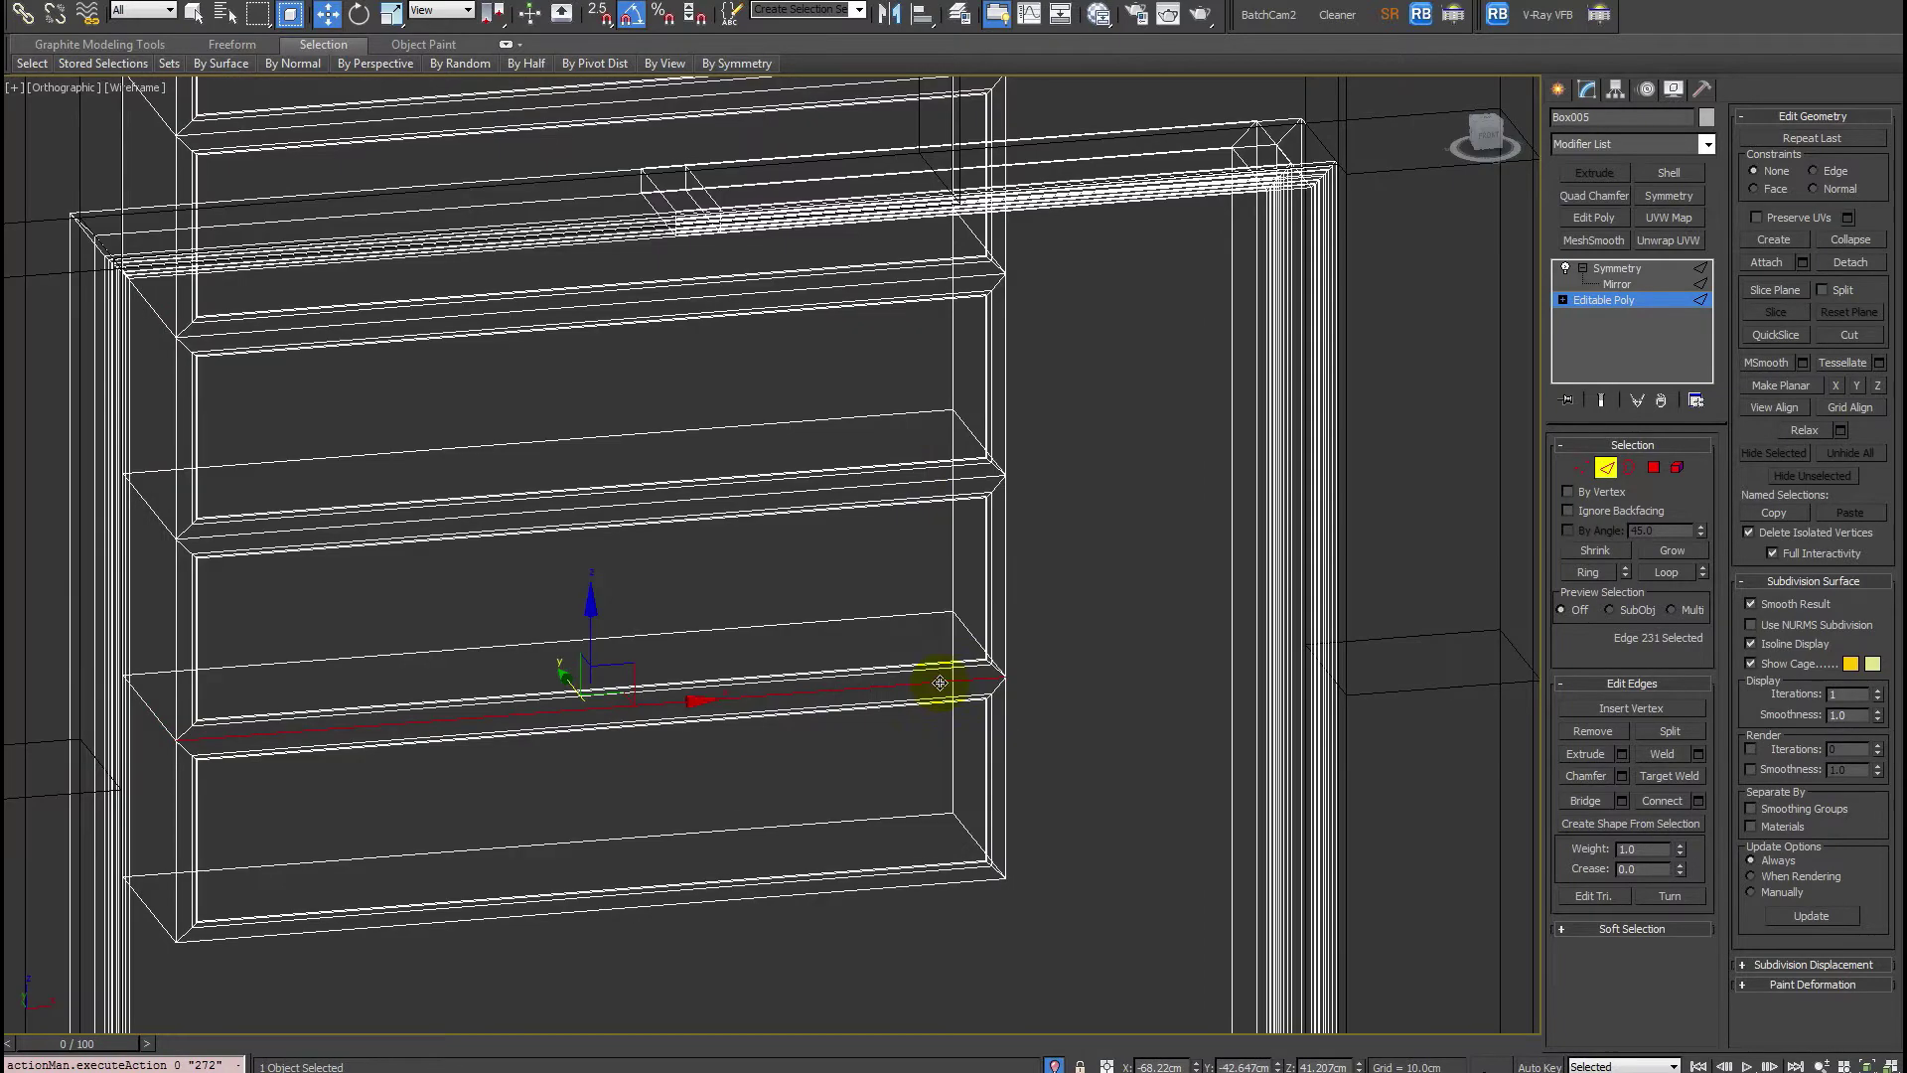
{"action": "left_click", "coordinate": [889, 473], "text": "ctrl"}
{"action": "key", "text": "F3"}
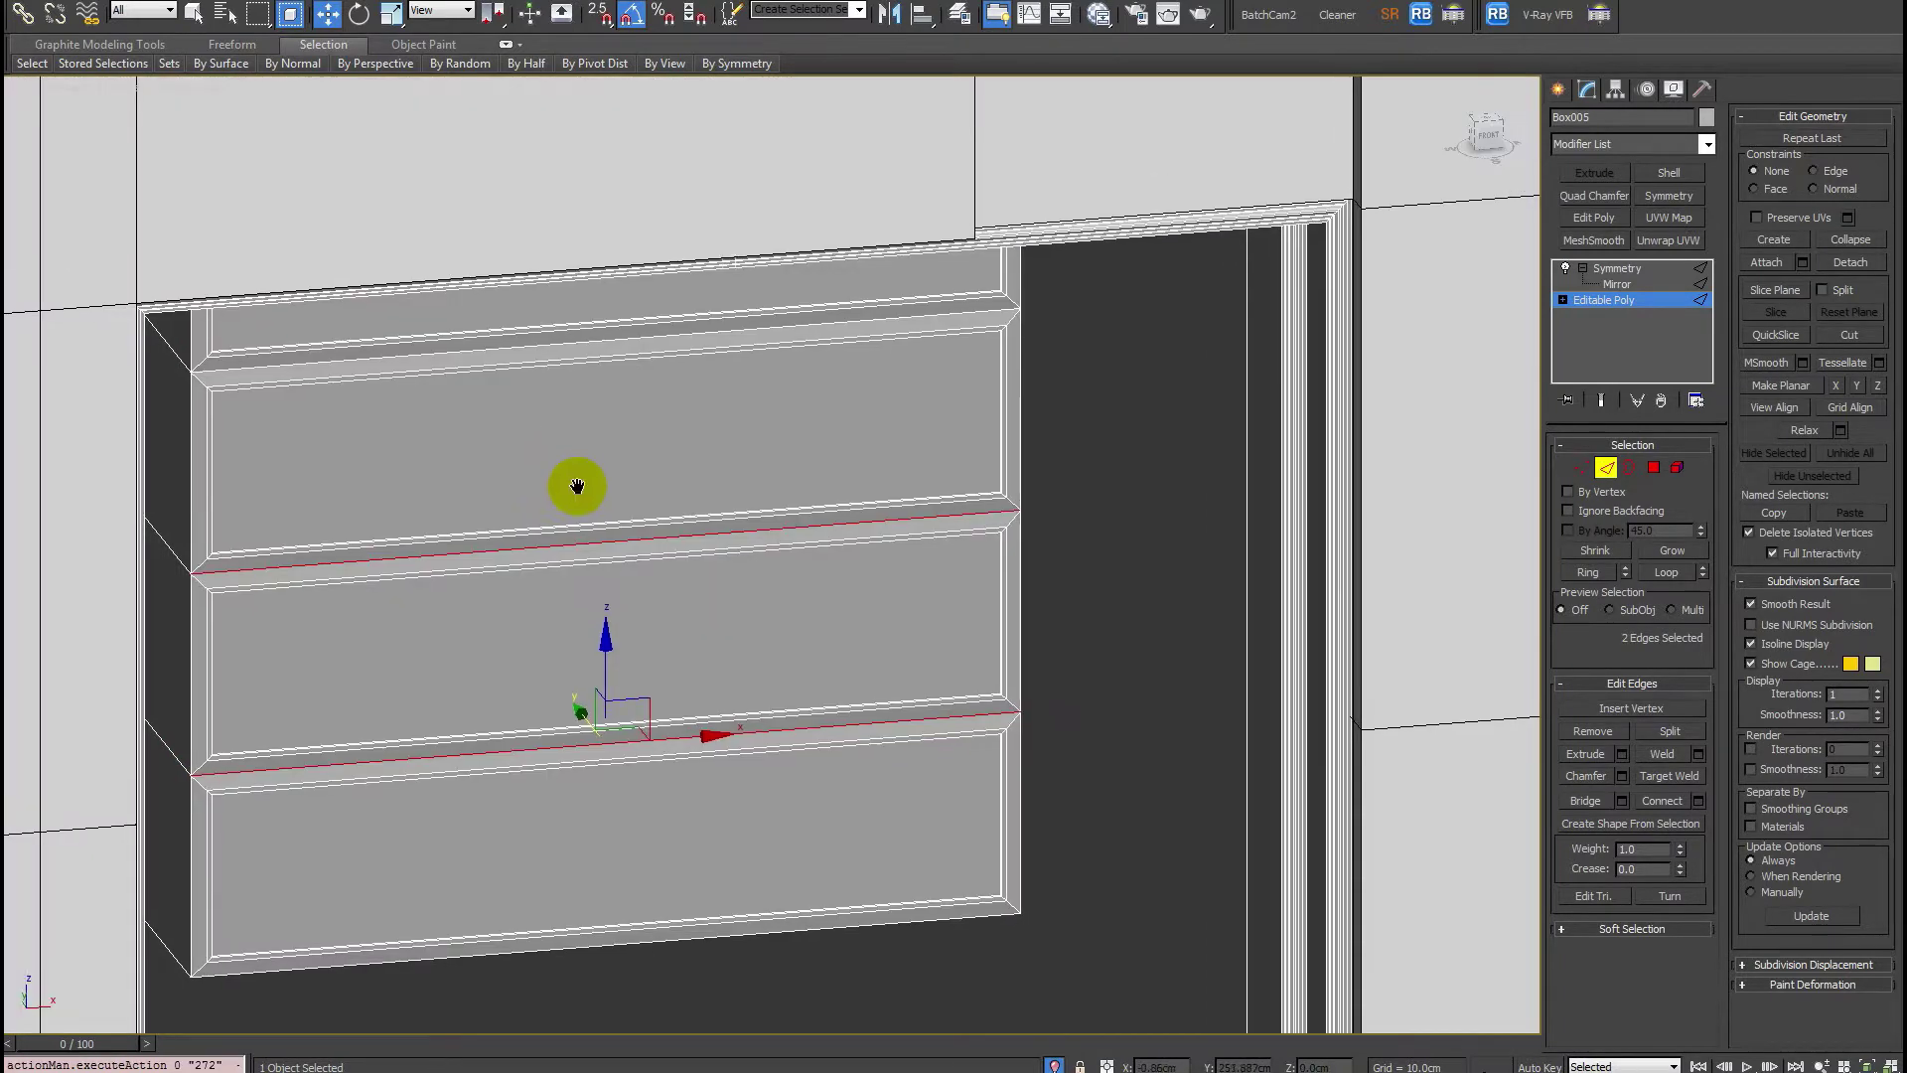
{"action": "scroll", "coordinate": [408, 364], "scroll_direction": "up", "scroll_amount": 2}
{"action": "left_click", "coordinate": [361, 369], "text": "ctrl"}
{"action": "middle_click_drag", "start_coordinate": [572, 479], "coordinate": [500, 549], "text": "alt"}
{"action": "left_click", "coordinate": [378, 414], "text": "ctrl"}
{"action": "scroll", "coordinate": [517, 531], "scroll_direction": "down", "scroll_amount": 3}
{"action": "scroll", "coordinate": [516, 534], "scroll_direction": "up", "scroll_amount": 4}
{"action": "middle_click_drag", "start_coordinate": [538, 656], "coordinate": [594, 533]}
{"action": "scroll", "coordinate": [426, 659], "scroll_direction": "down", "scroll_amount": 2}
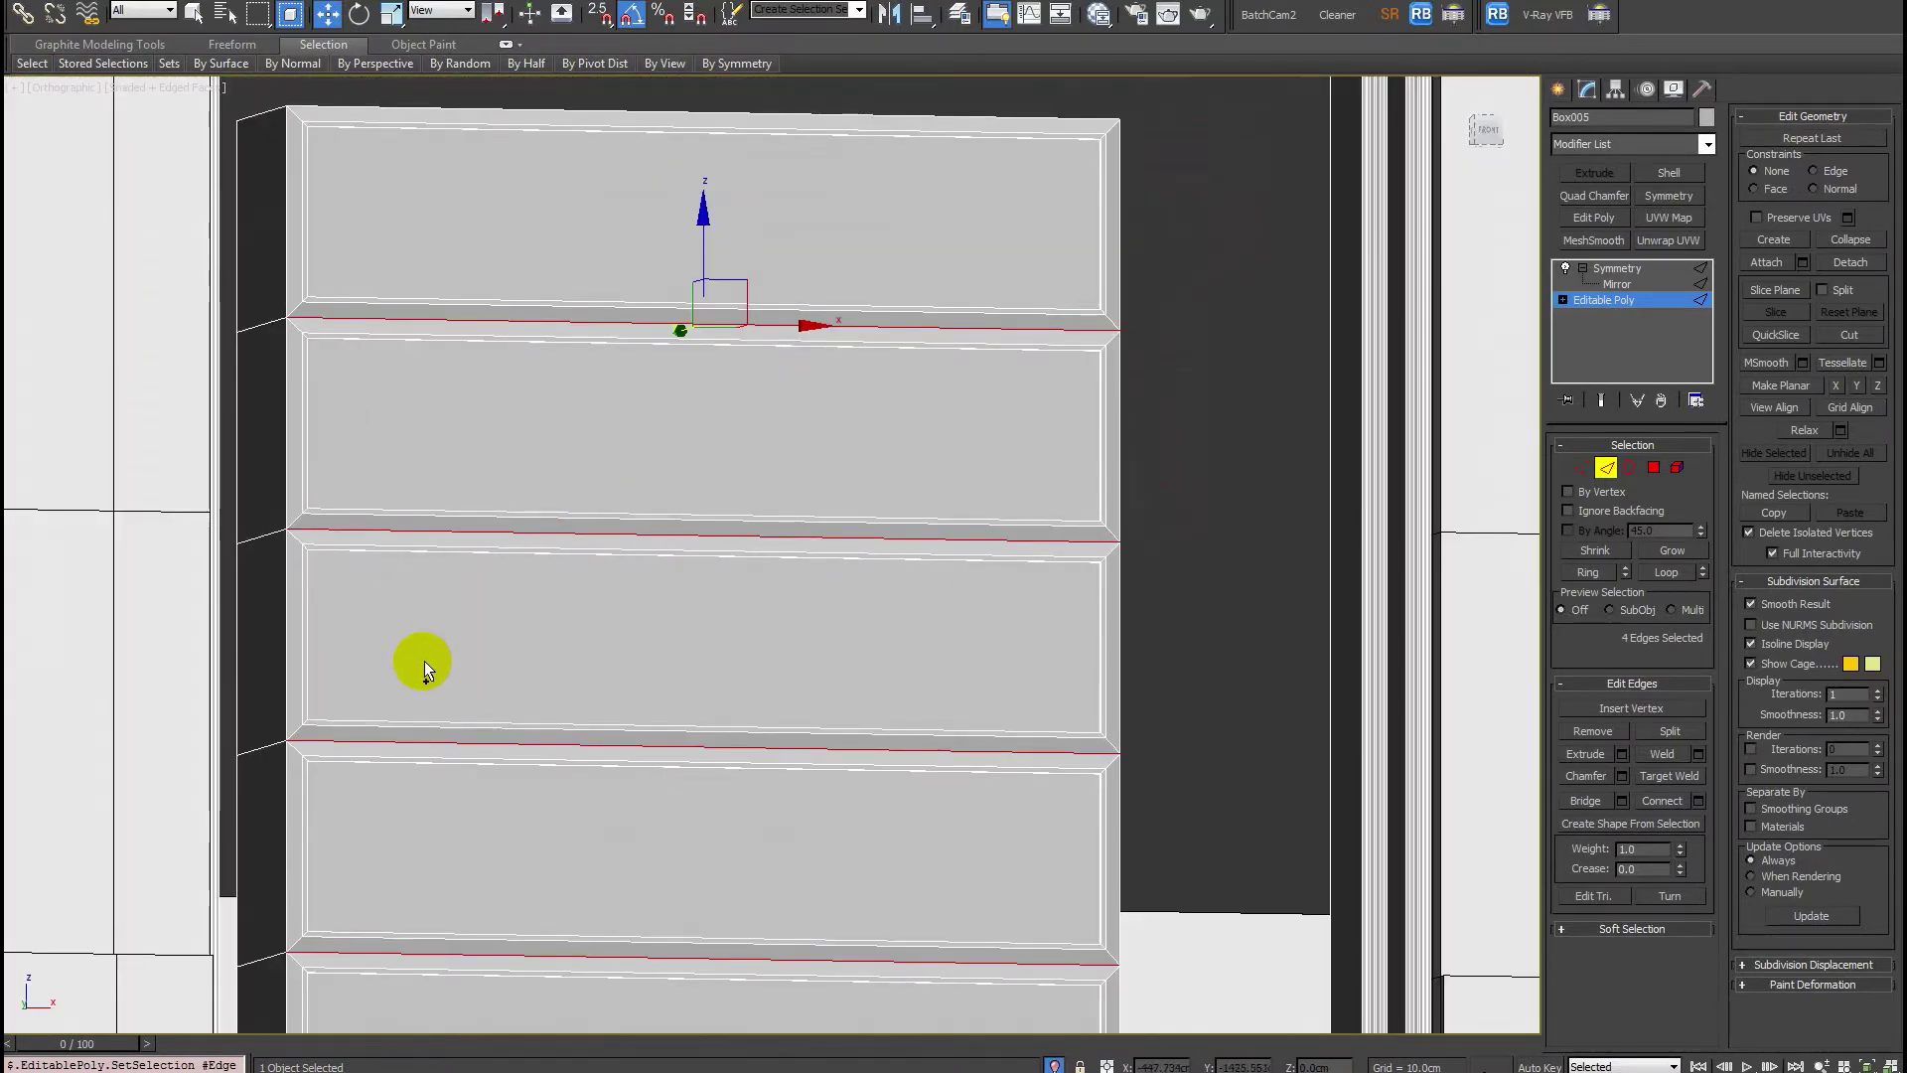
{"action": "scroll", "coordinate": [440, 673], "scroll_direction": "up", "scroll_amount": 2}
{"action": "key", "text": "shift+e"}
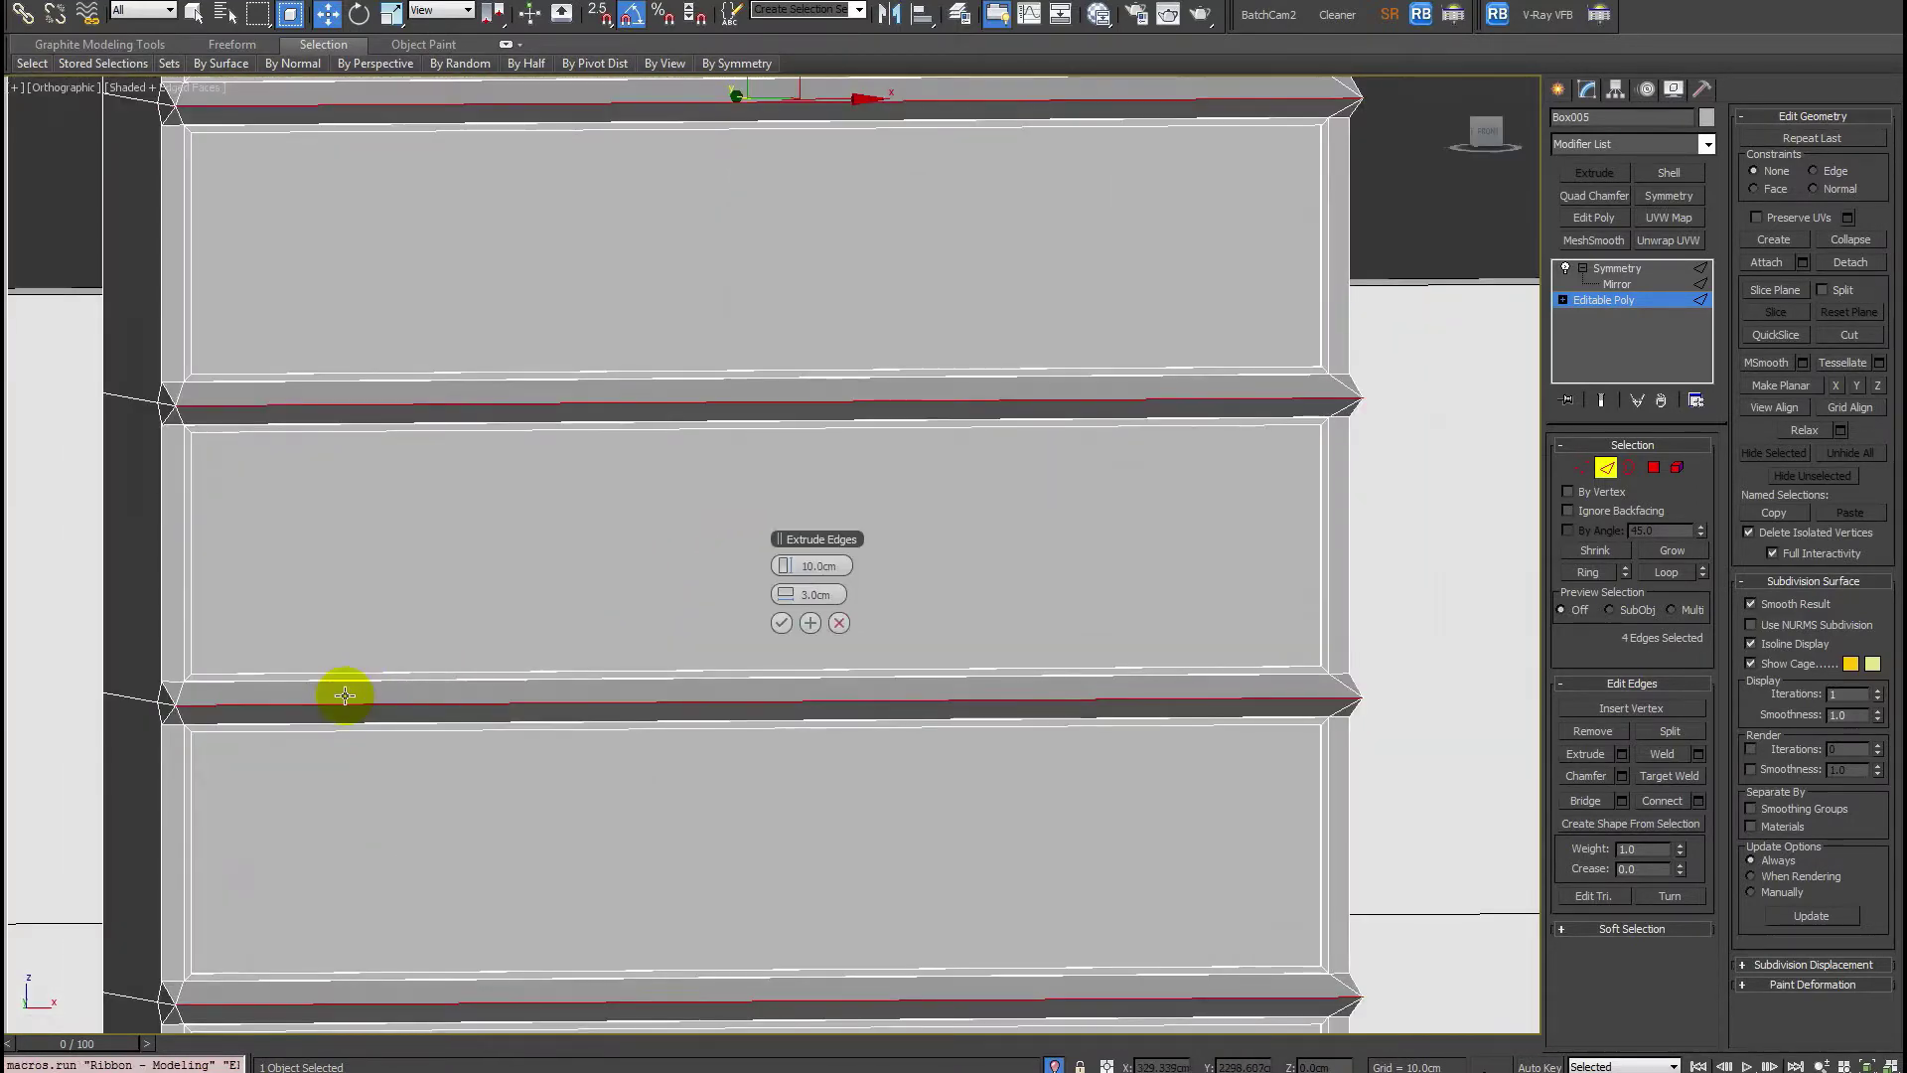
{"action": "left_click", "coordinate": [837, 622]}
{"action": "key", "text": "ctrl+z"}
{"action": "middle_click_drag", "start_coordinate": [766, 651], "coordinate": [812, 619]}
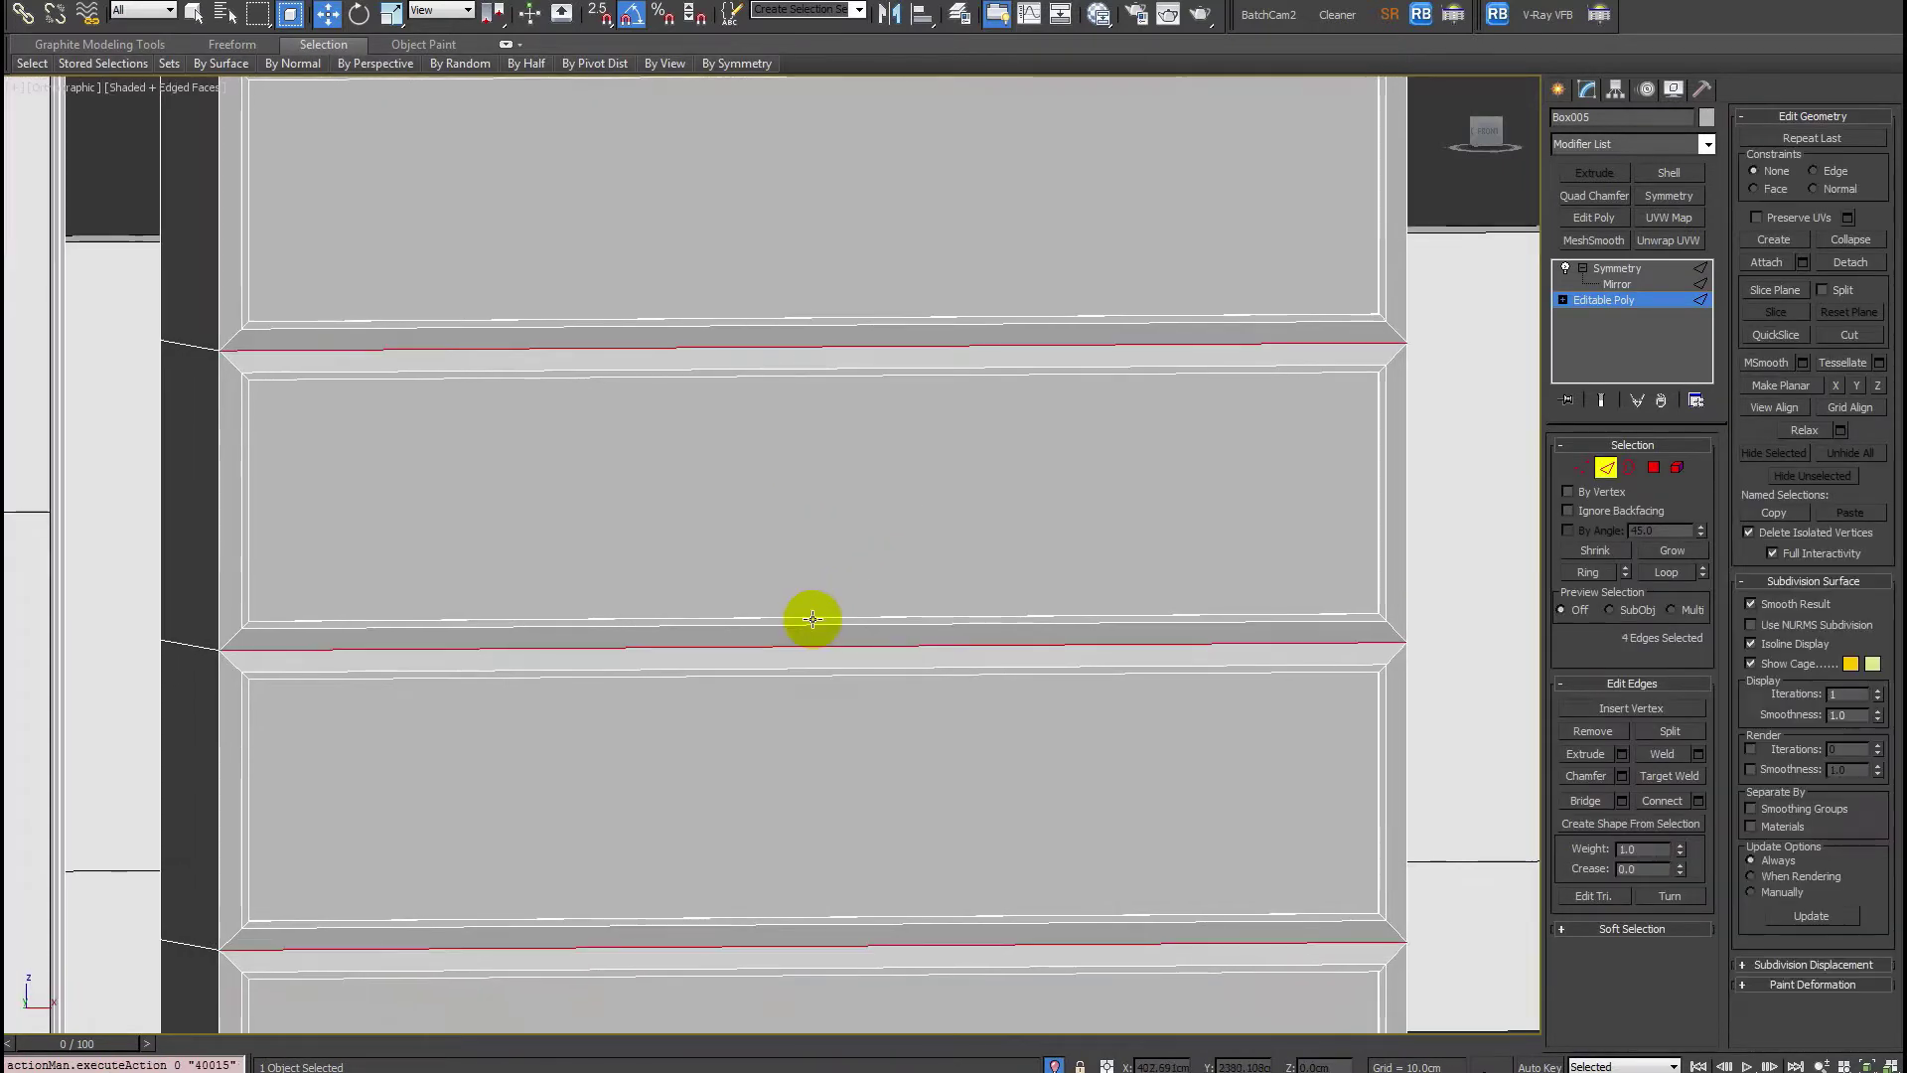
Extrude the four selected edges slightly inward with a width of about 0.39 cm to form narrow grooves between the panels.
{"action": "left_click", "coordinate": [1622, 754]}
{"action": "middle_click_drag", "start_coordinate": [785, 612], "coordinate": [834, 553]}
{"action": "right_click", "coordinate": [785, 567]}
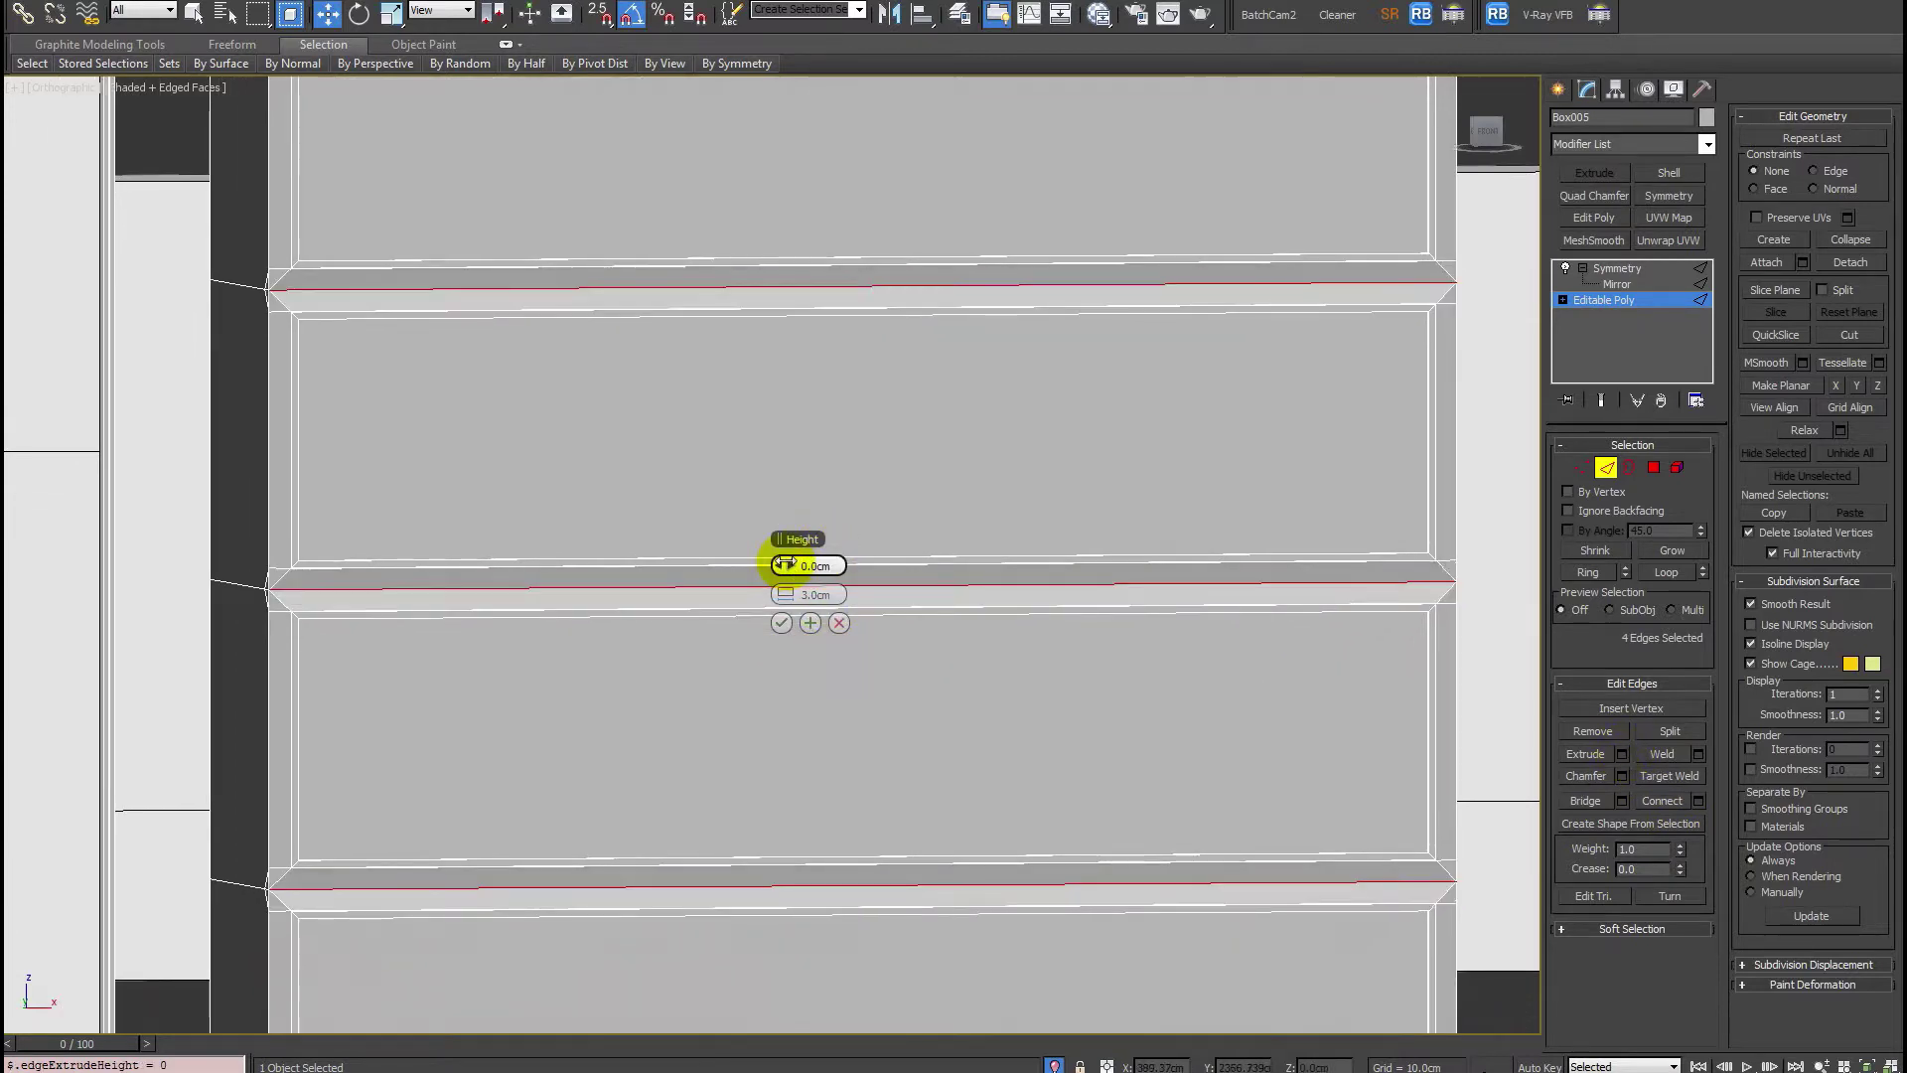
{"action": "right_click", "coordinate": [785, 595]}
{"action": "left_click_drag", "start_coordinate": [785, 594], "coordinate": [821, 557]}
{"action": "scroll", "coordinate": [774, 556], "scroll_direction": "up", "scroll_amount": 2}
{"action": "scroll", "coordinate": [286, 581], "scroll_direction": "up", "scroll_amount": 2}
{"action": "middle_click_drag", "start_coordinate": [286, 581], "coordinate": [464, 627]}
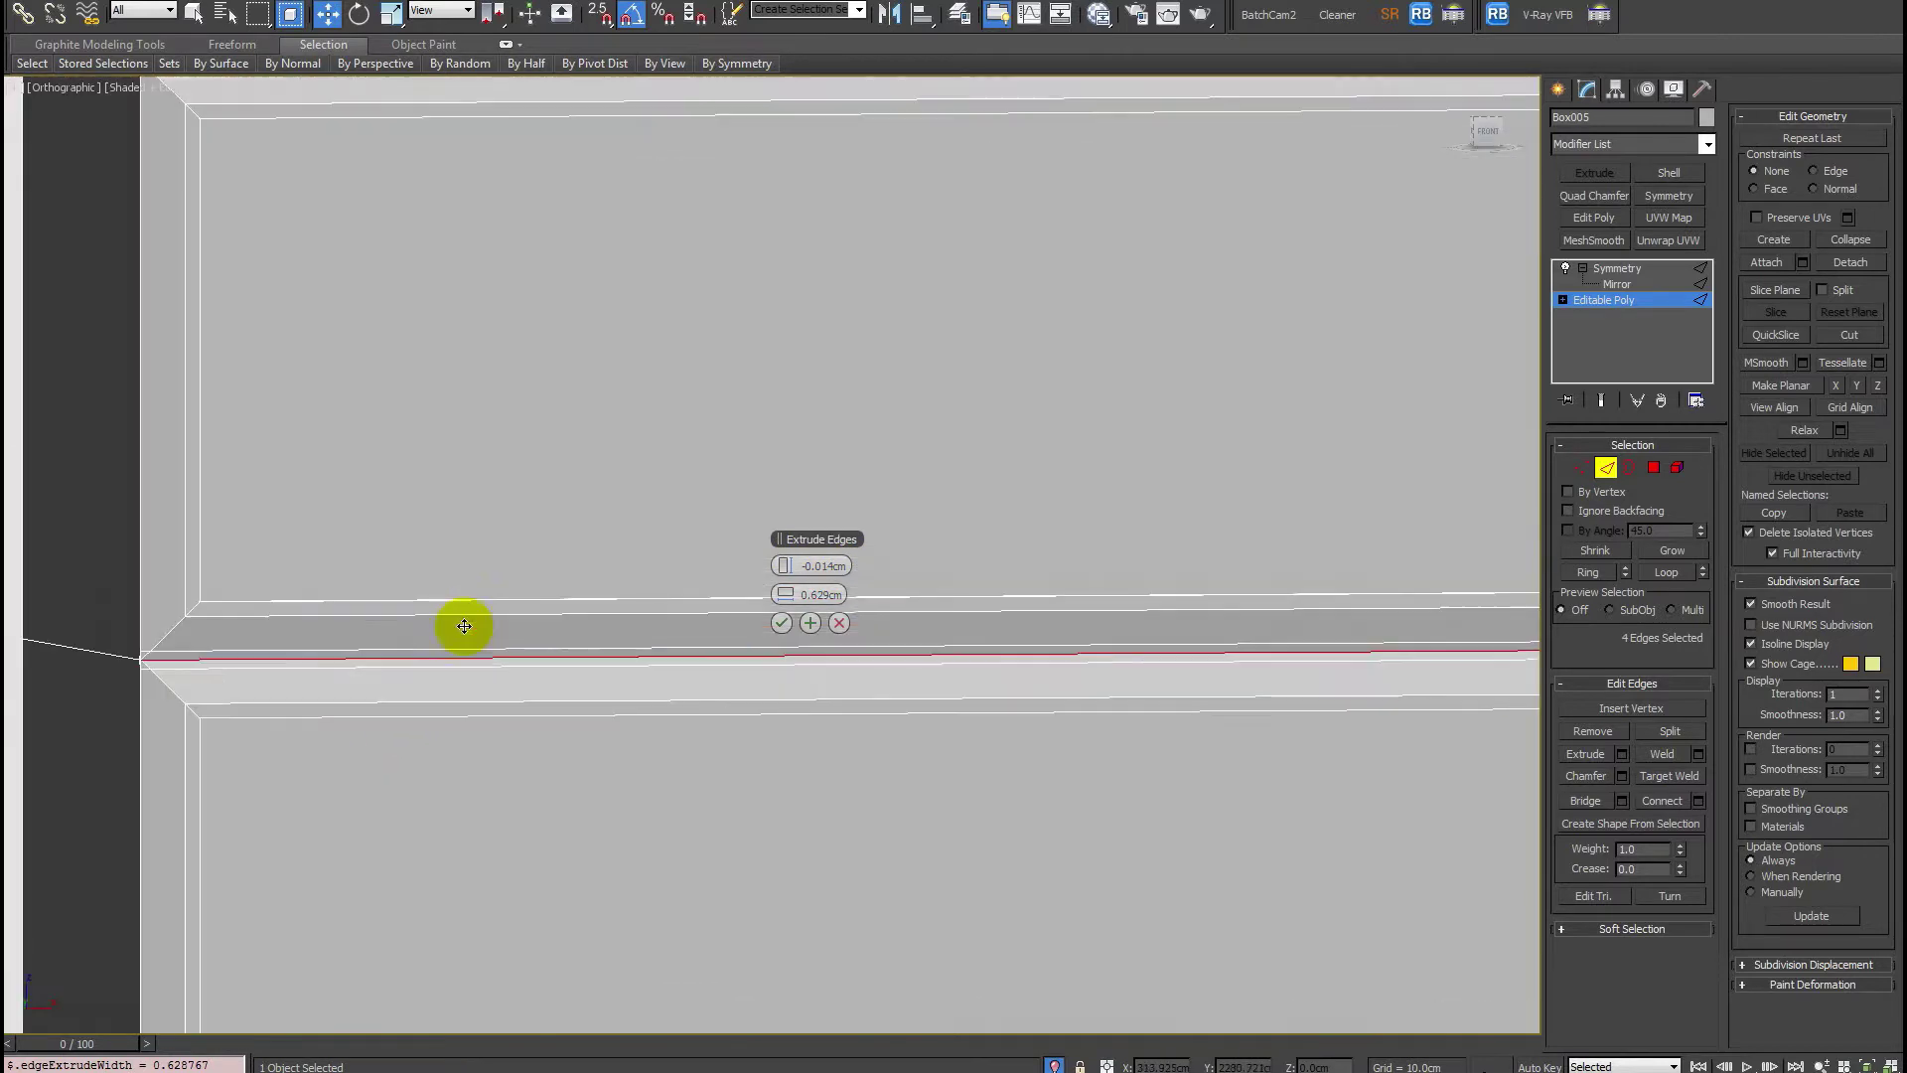
{"action": "left_click_drag", "start_coordinate": [793, 515], "coordinate": [745, 426]}
{"action": "left_click_drag", "start_coordinate": [784, 594], "coordinate": [750, 575]}
{"action": "left_click", "coordinate": [784, 621]}
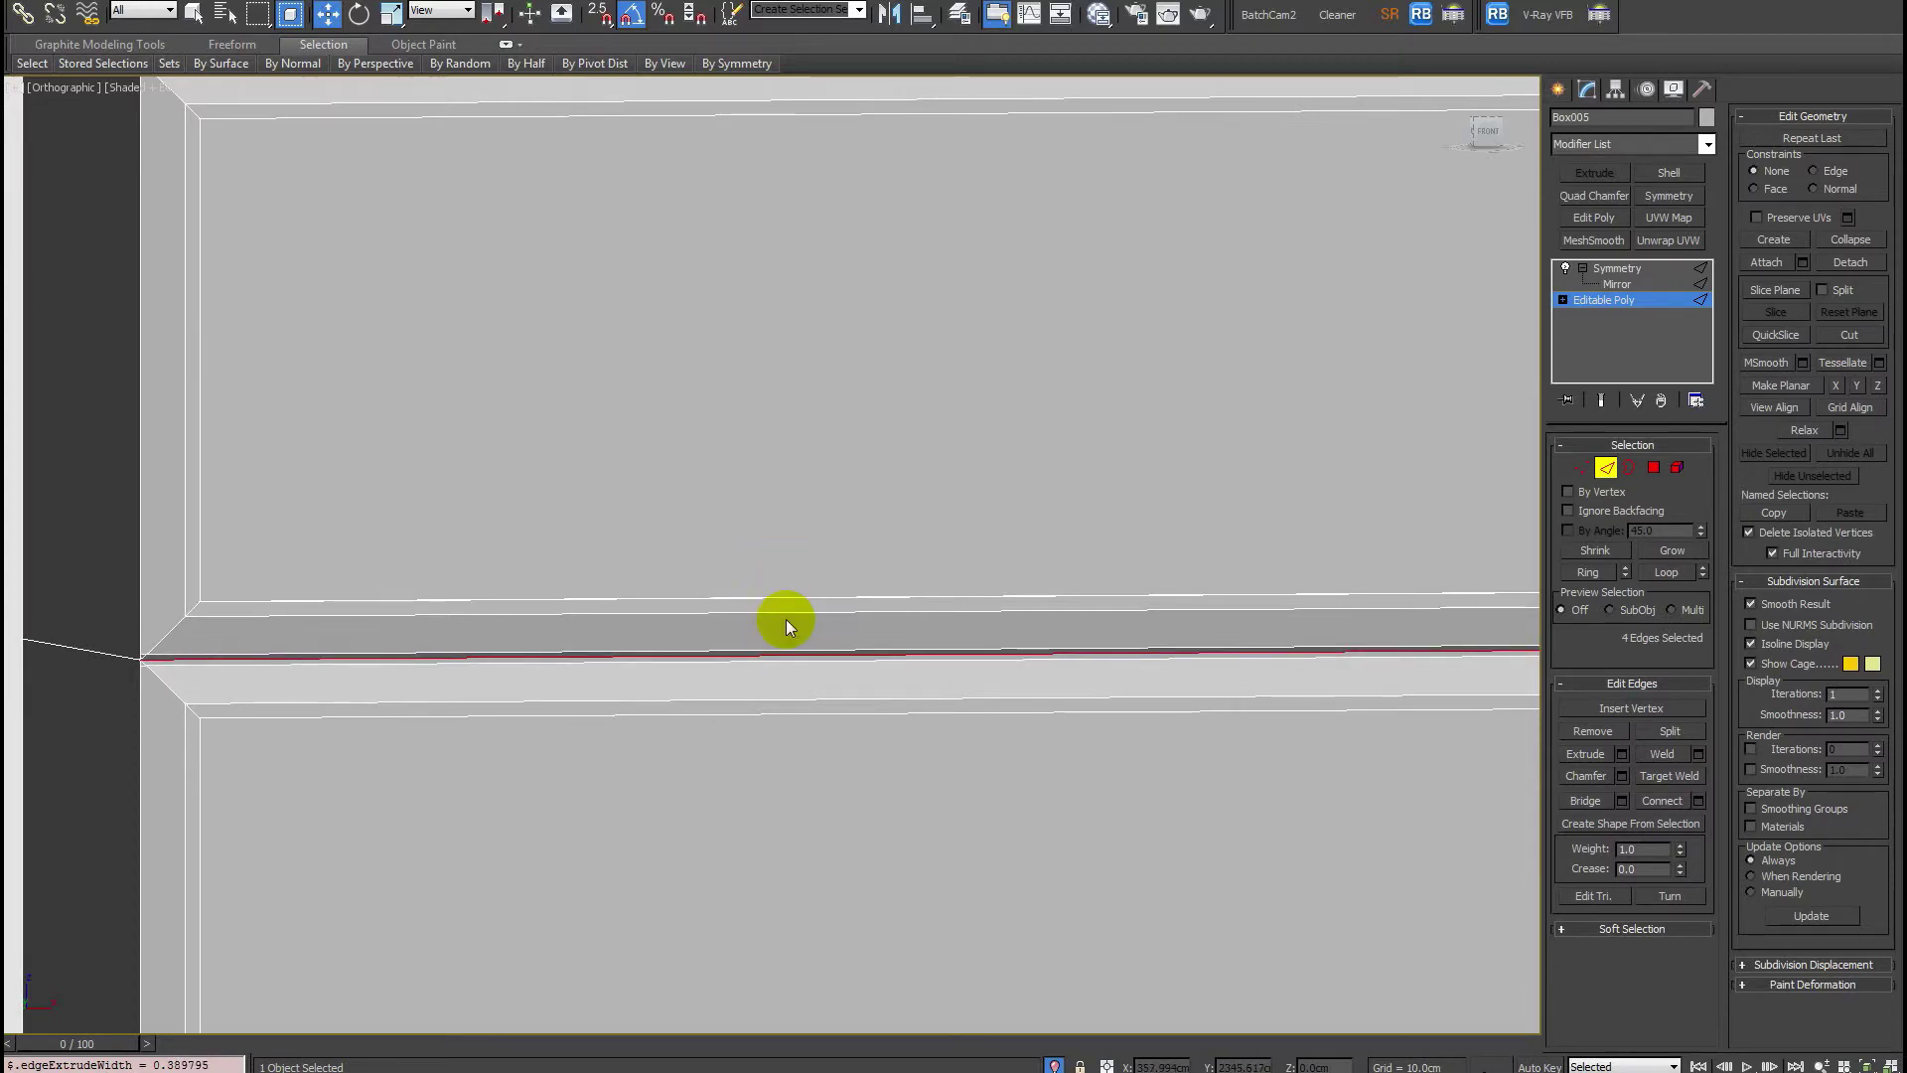
Select the panelled door as an element and move it forward, well clear of the garage opening.
{"action": "scroll", "coordinate": [795, 618], "scroll_direction": "down", "scroll_amount": 5}
{"action": "middle_click_drag", "start_coordinate": [767, 617], "coordinate": [908, 644], "text": "alt"}
{"action": "scroll", "coordinate": [882, 638], "scroll_direction": "down", "scroll_amount": 8}
{"action": "key", "text": "5"}
{"action": "left_click", "coordinate": [898, 590]}
{"action": "scroll", "coordinate": [898, 591], "scroll_direction": "up", "scroll_amount": 4}
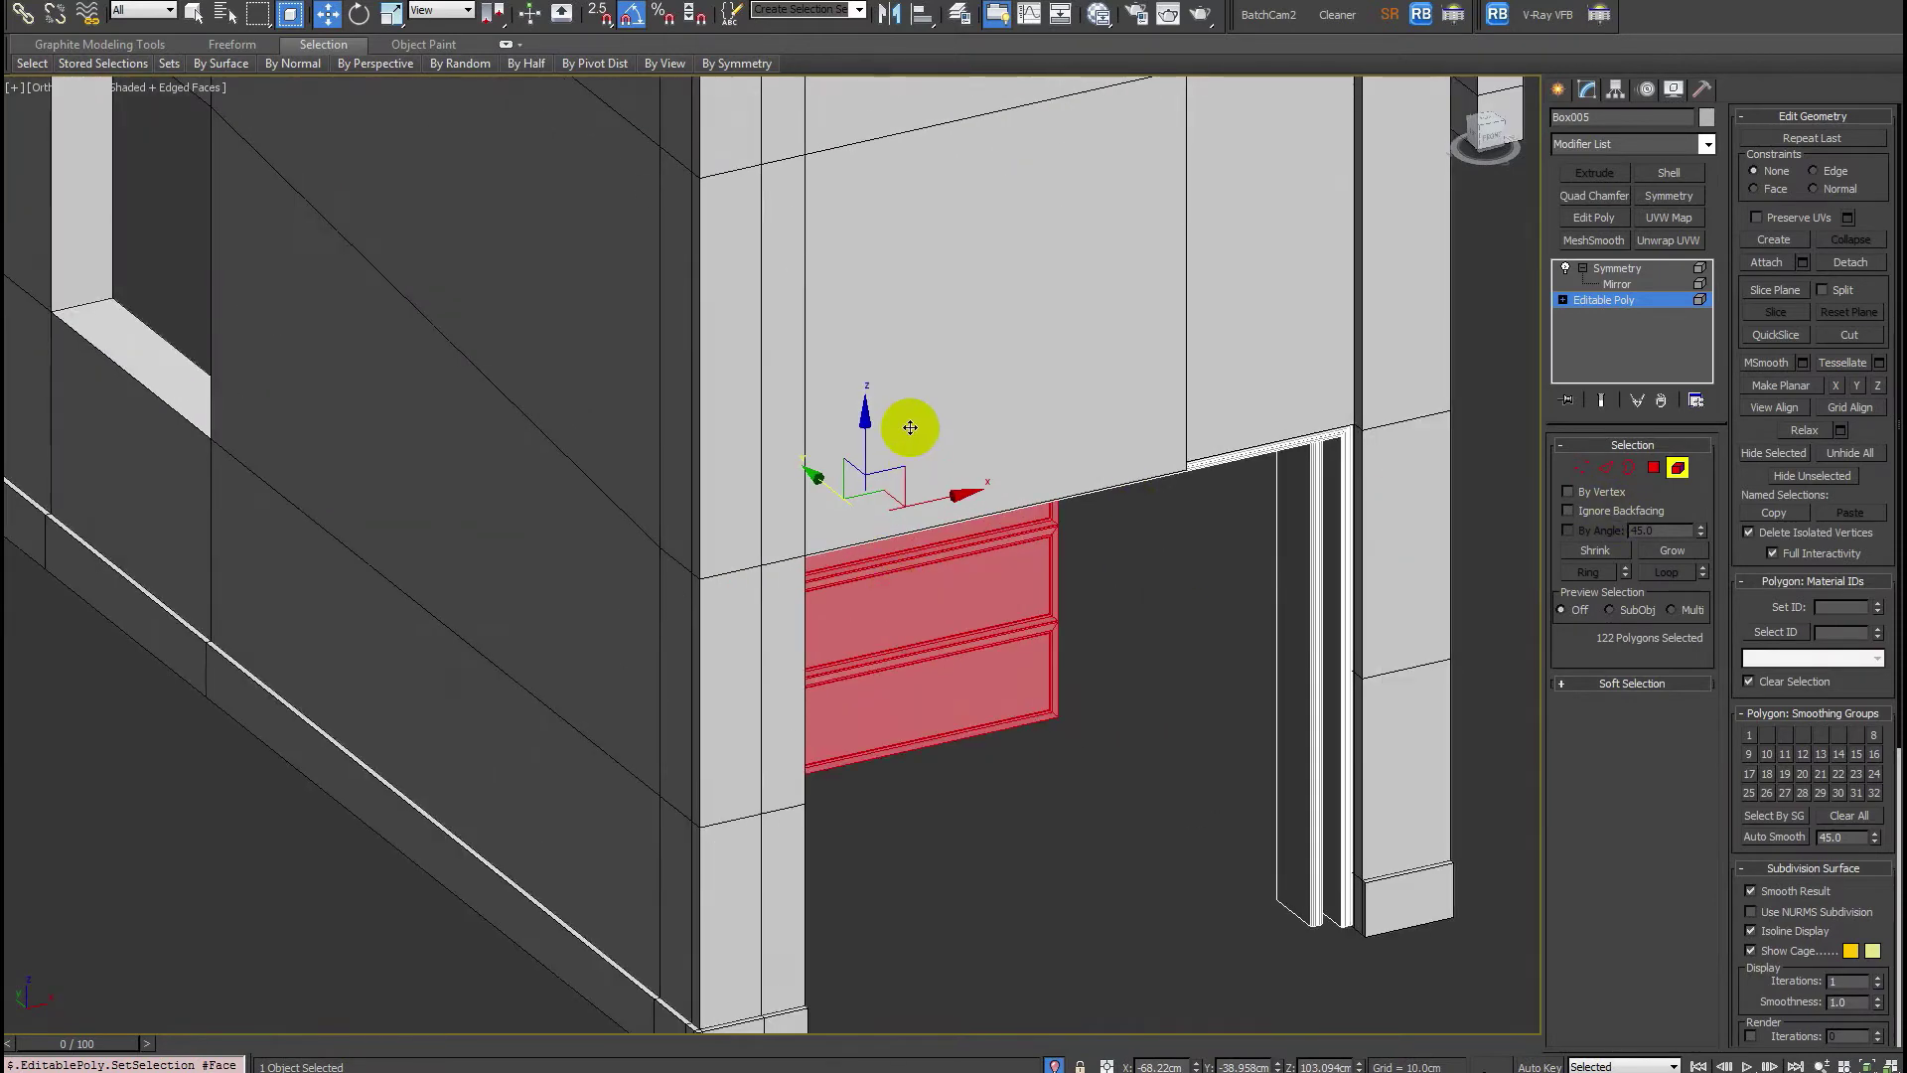
{"action": "left_click_drag", "start_coordinate": [809, 477], "coordinate": [1232, 902]}
{"action": "scroll", "coordinate": [1232, 902], "scroll_direction": "down", "scroll_amount": 2}
{"action": "middle_click_drag", "start_coordinate": [1232, 902], "coordinate": [825, 644]}
{"action": "scroll", "coordinate": [824, 643], "scroll_direction": "up", "scroll_amount": 2}
Delete the door's back, side, top and bottom polygons, keeping only the panelled front.
{"action": "key", "text": "4"}
{"action": "middle_click_drag", "start_coordinate": [1127, 464], "coordinate": [1140, 468], "text": "alt"}
{"action": "left_click_drag", "start_coordinate": [1345, 511], "coordinate": [872, 345]}
{"action": "key", "text": "Delete"}
Examine the groove ends and panel corners along the open side edge of the door front.
{"action": "middle_click_drag", "start_coordinate": [851, 497], "coordinate": [898, 592], "text": "alt"}
{"action": "scroll", "coordinate": [792, 502], "scroll_direction": "up", "scroll_amount": 3}
{"action": "scroll", "coordinate": [780, 576], "scroll_direction": "down", "scroll_amount": 3}
{"action": "scroll", "coordinate": [924, 289], "scroll_direction": "up", "scroll_amount": 4}
{"action": "scroll", "coordinate": [1051, 211], "scroll_direction": "up", "scroll_amount": 2}
{"action": "middle_click_drag", "start_coordinate": [1051, 211], "coordinate": [1020, 271]}
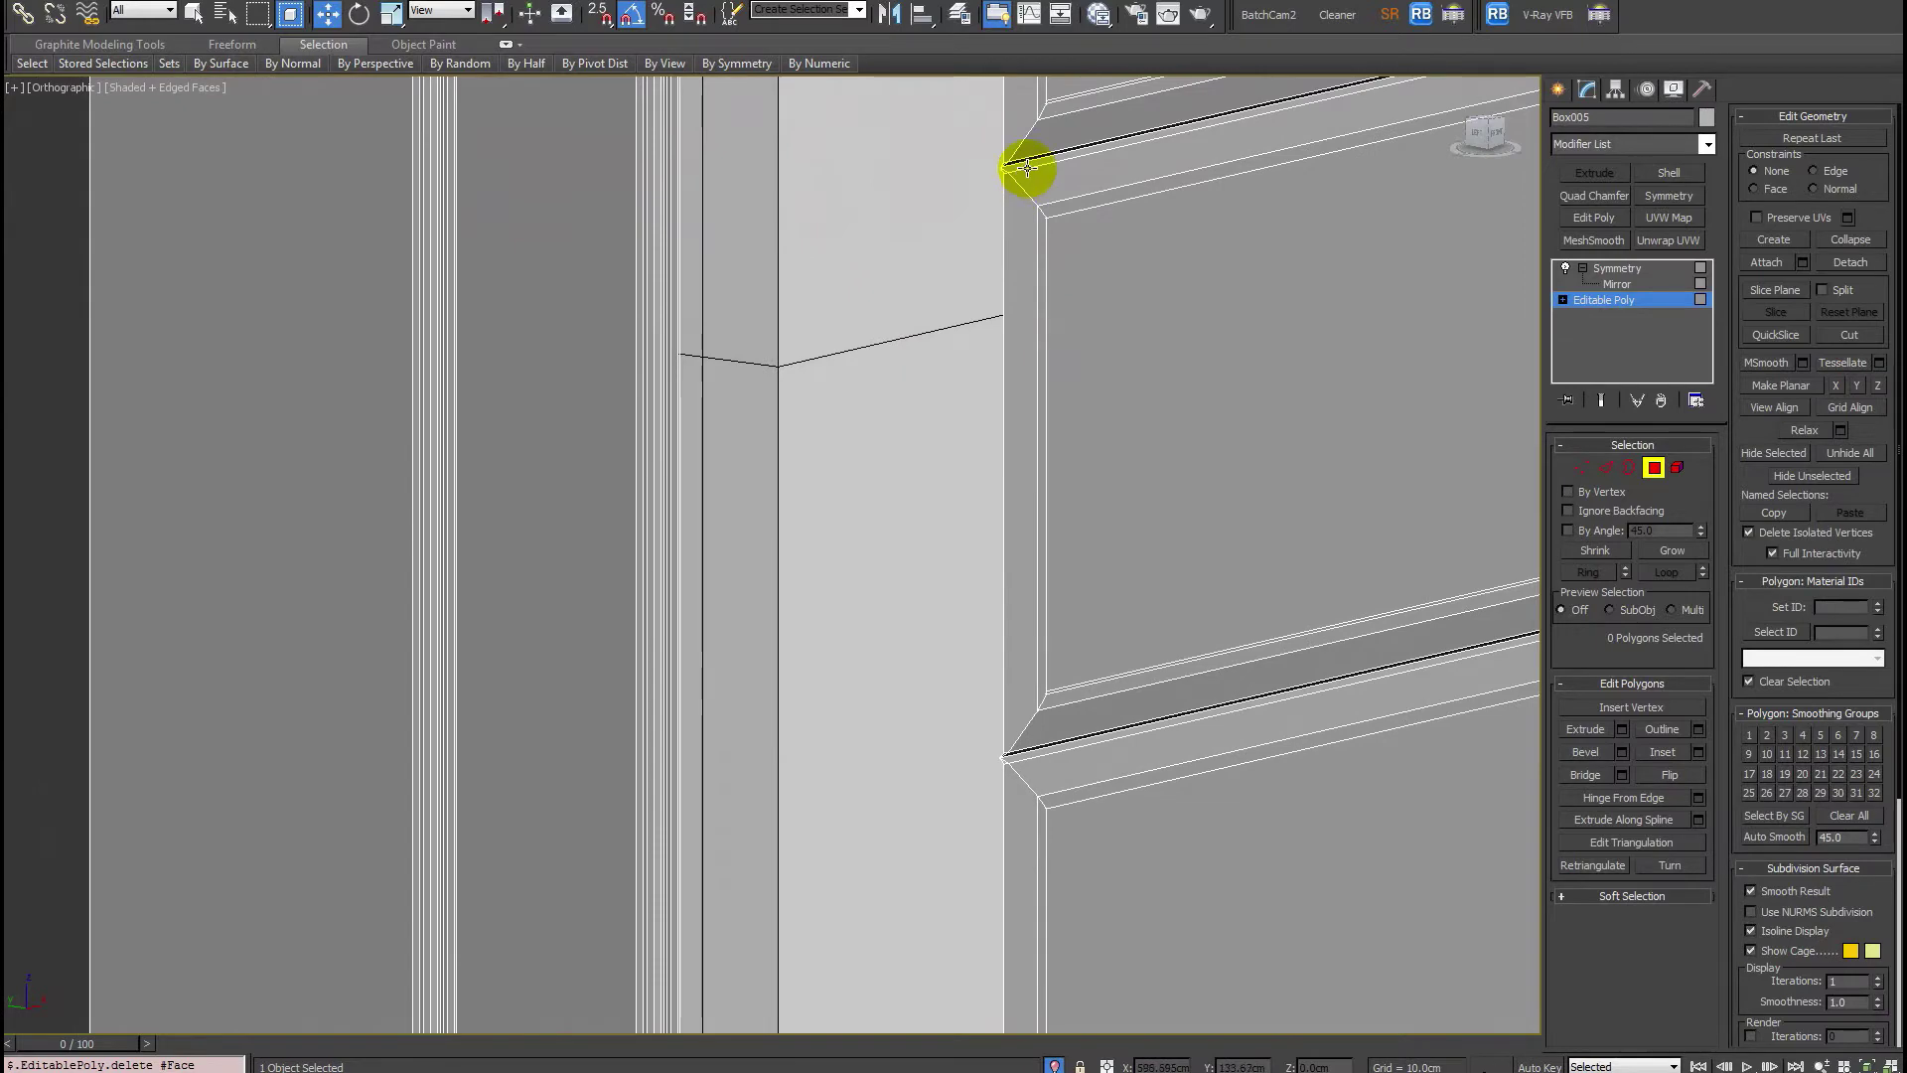
{"action": "scroll", "coordinate": [923, 345], "scroll_direction": "up", "scroll_amount": 2}
{"action": "scroll", "coordinate": [924, 238], "scroll_direction": "up", "scroll_amount": 1}
{"action": "scroll", "coordinate": [800, 354], "scroll_direction": "down", "scroll_amount": 4}
{"action": "scroll", "coordinate": [777, 395], "scroll_direction": "down", "scroll_amount": 1}
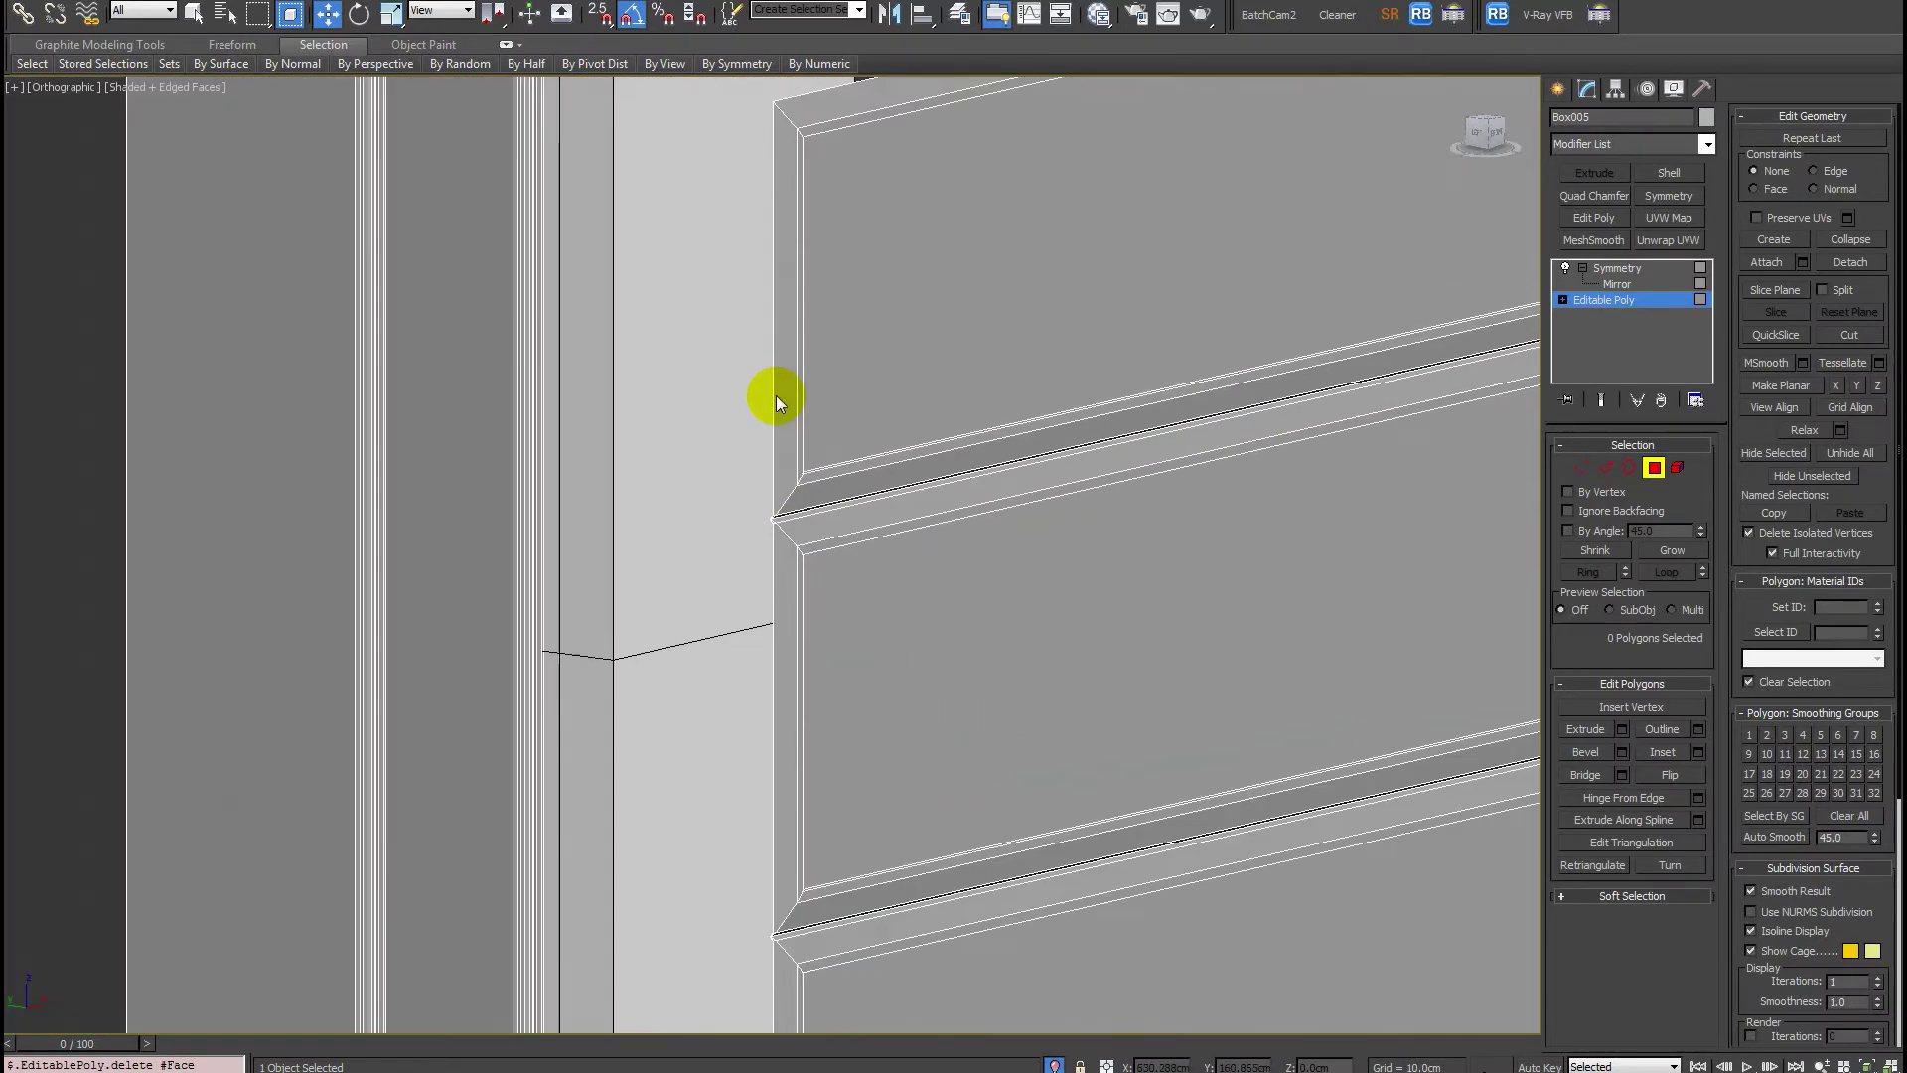
{"action": "scroll", "coordinate": [777, 395], "scroll_direction": "down", "scroll_amount": 5}
{"action": "scroll", "coordinate": [864, 651], "scroll_direction": "up", "scroll_amount": 1}
Select the panelled door front as an element and frame it in the front view.
{"action": "key", "text": "4"}
{"action": "scroll", "coordinate": [847, 592], "scroll_direction": "up", "scroll_amount": 1}
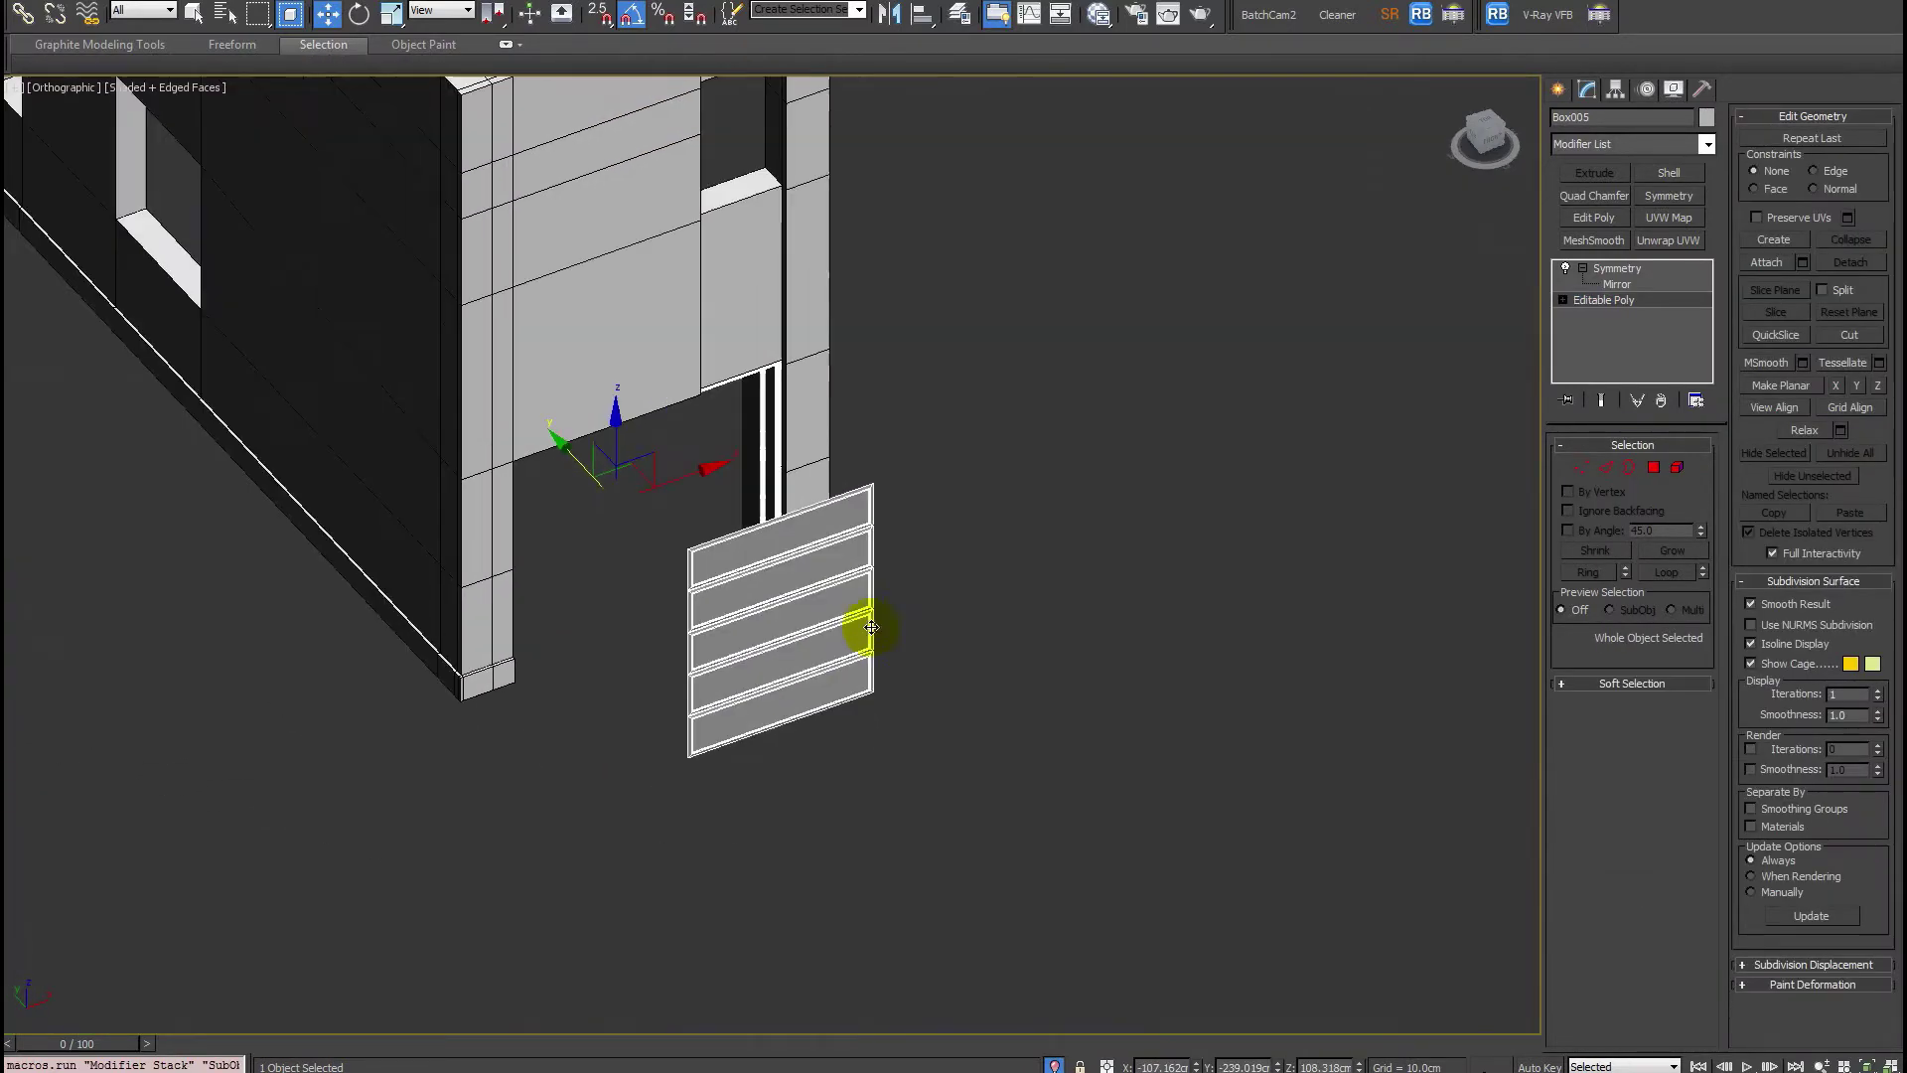
{"action": "key", "text": "5"}
{"action": "left_click", "coordinate": [758, 569]}
{"action": "left_click_drag", "start_coordinate": [738, 587], "coordinate": [652, 456]}
{"action": "key", "text": "f"}
{"action": "key", "text": "z"}
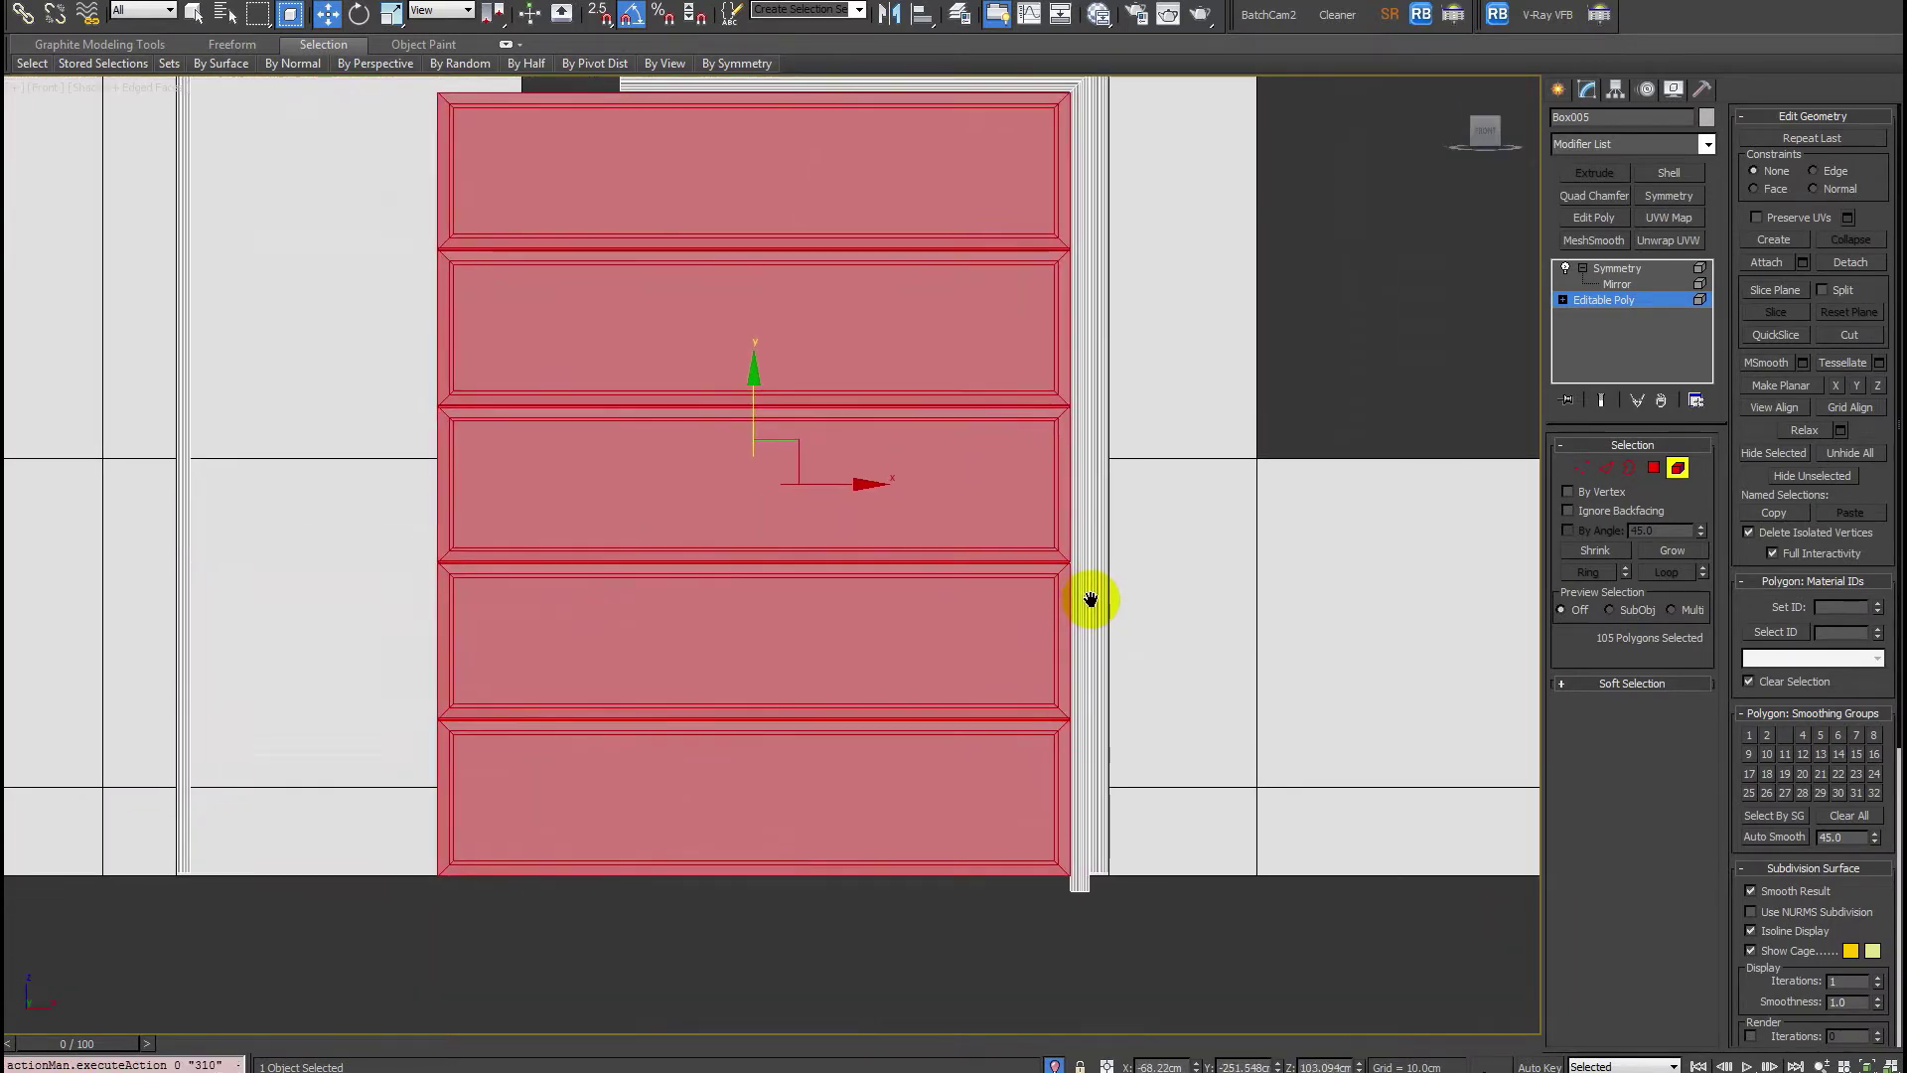
Snap the protruding bottom vertices of the garage door frame up to the level of the door's bottom edge.
{"action": "scroll", "coordinate": [1243, 855], "scroll_direction": "up", "scroll_amount": 3}
{"action": "scroll", "coordinate": [975, 732], "scroll_direction": "up", "scroll_amount": 3}
{"action": "scroll", "coordinate": [986, 779], "scroll_direction": "up", "scroll_amount": 1}
{"action": "key", "text": "1"}
{"action": "key", "text": "F3"}
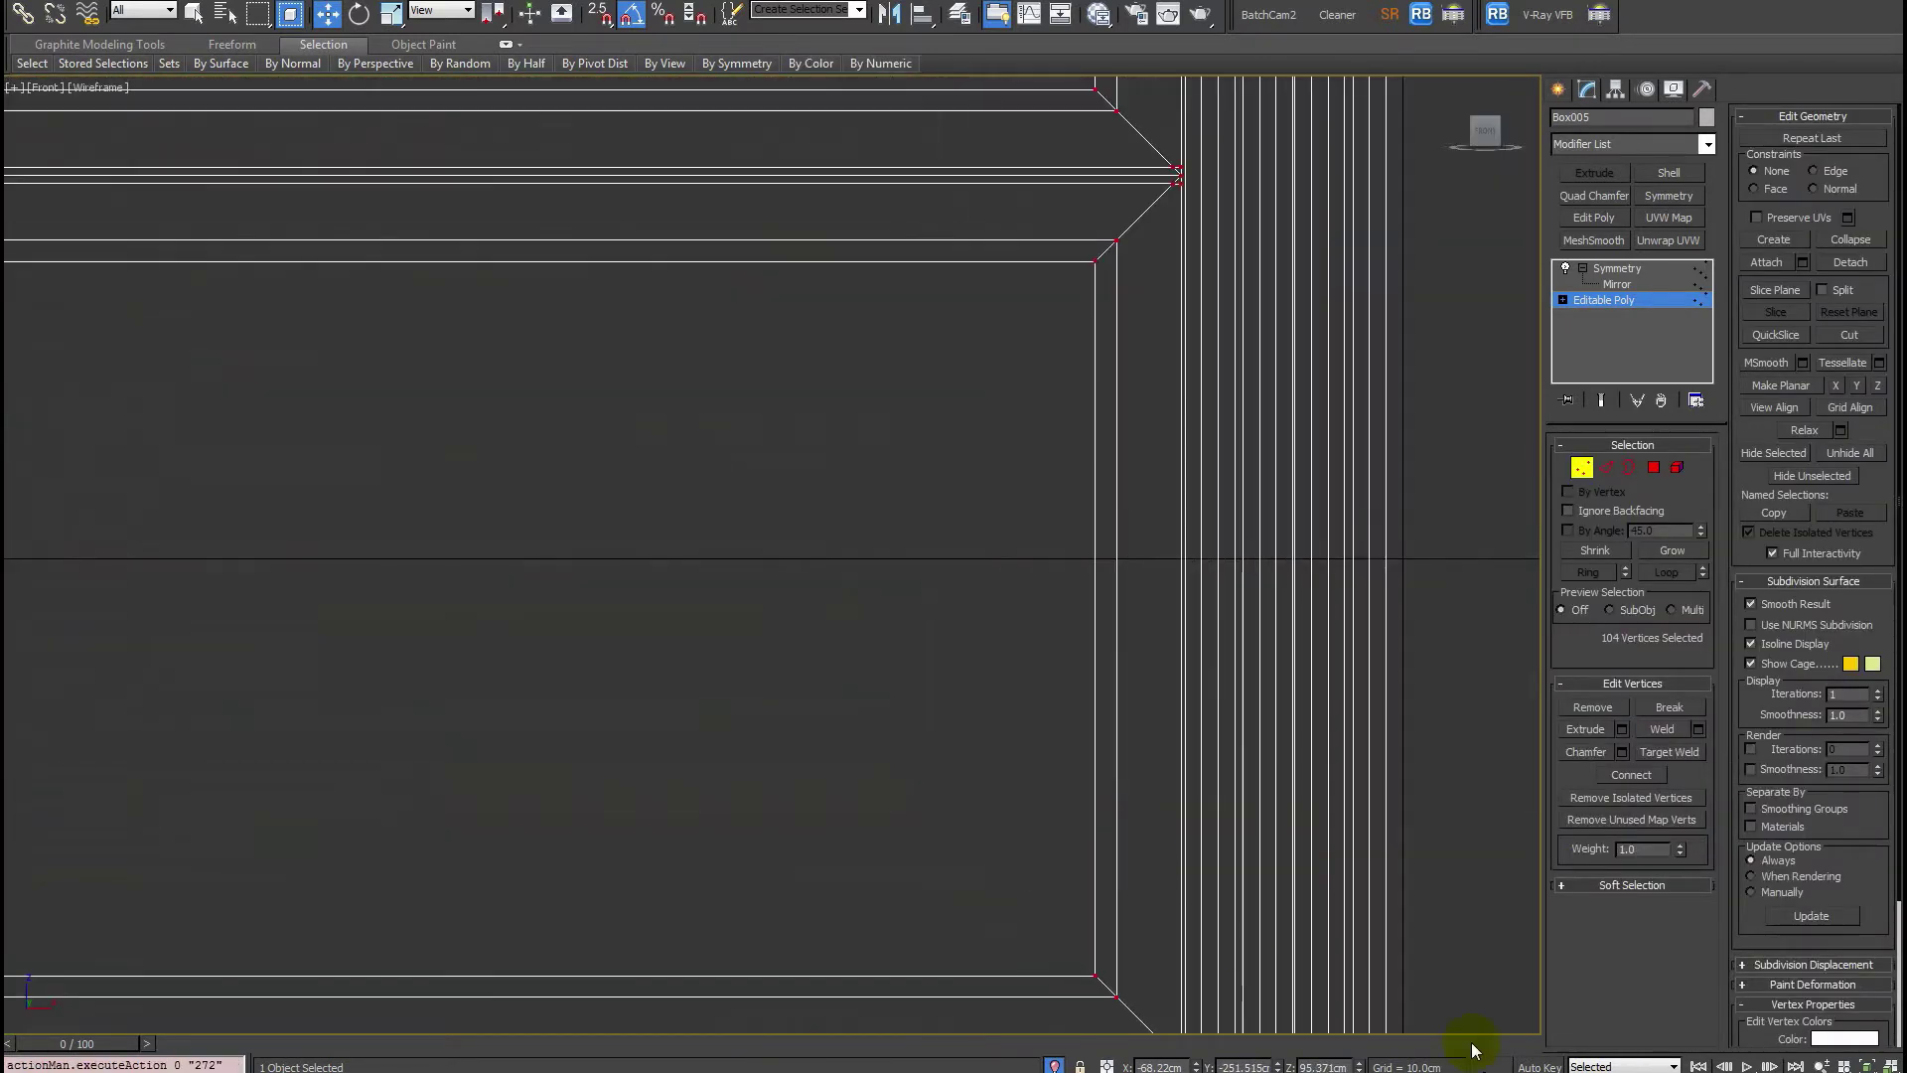
{"action": "key", "text": "F3"}
{"action": "key", "text": "F3"}
{"action": "left_click_drag", "start_coordinate": [1049, 770], "coordinate": [692, 650]}
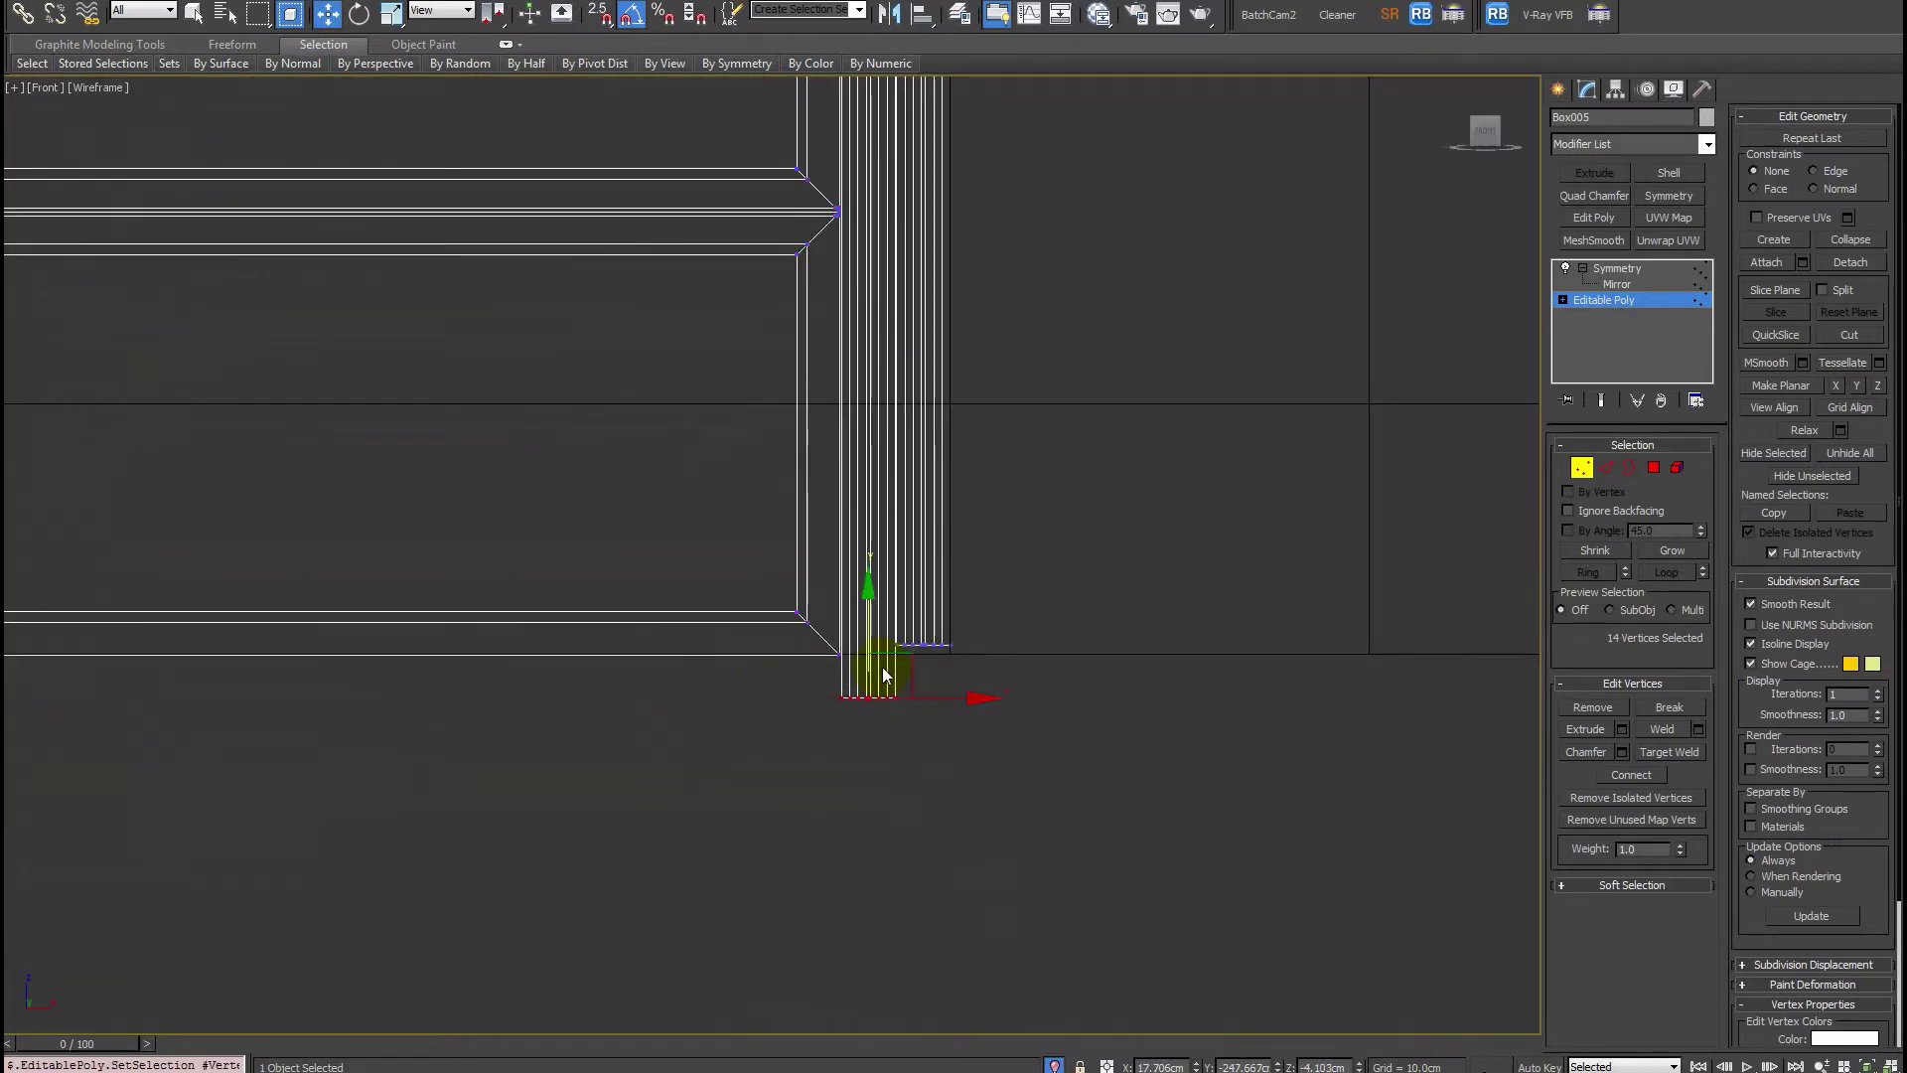
{"action": "scroll", "coordinate": [882, 673], "scroll_direction": "up", "scroll_amount": 3}
{"action": "key", "text": "F3"}
{"action": "key", "text": "F3"}
{"action": "key", "text": "F3"}
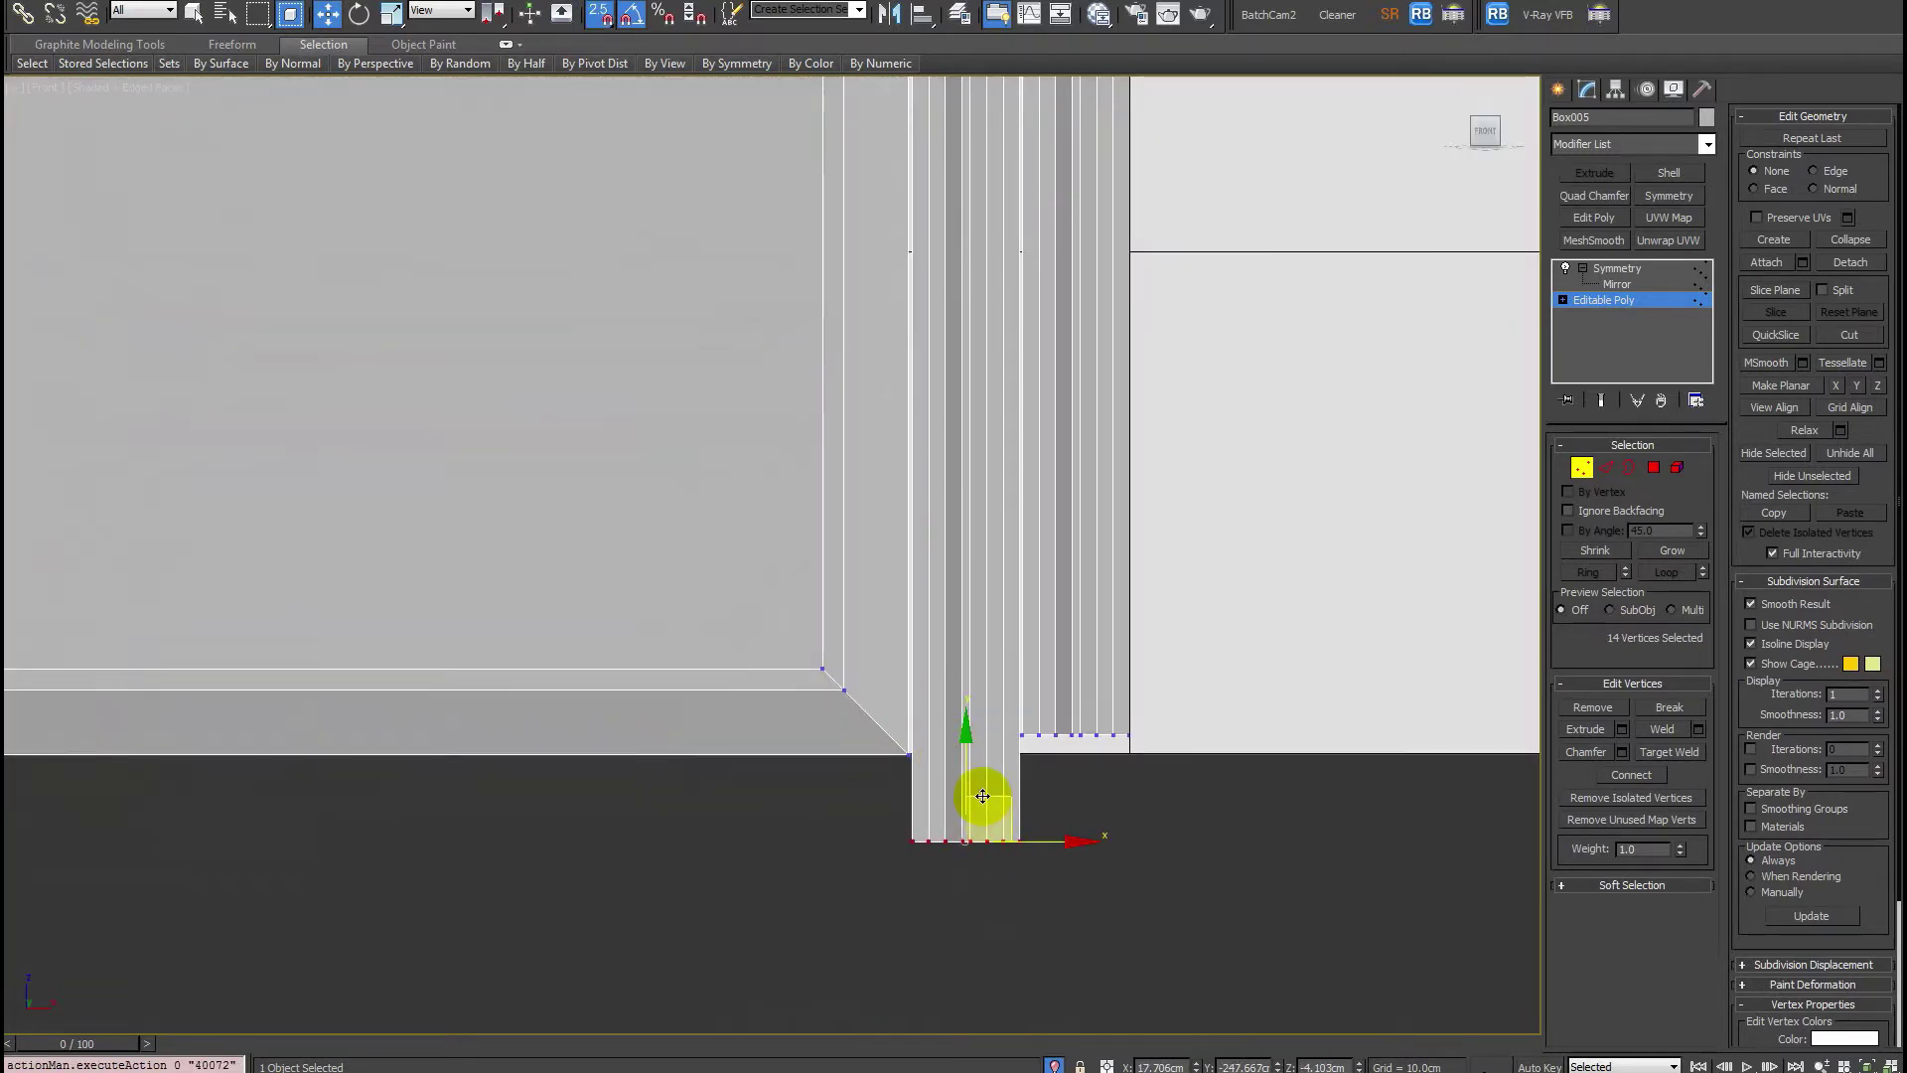
{"action": "key", "text": "F3"}
{"action": "left_click_drag", "start_coordinate": [983, 795], "coordinate": [919, 648]}
{"action": "key", "text": "F3"}
Snap the bottom vertices of the outer frame trim down to the ground line and finish vertex editing.
{"action": "mouse_move", "coordinate": [1270, 788]}
{"action": "left_mouse_down"}
{"action": "mouse_move", "coordinate": [995, 703]}
{"action": "mouse_move", "coordinate": [1019, 714]}
{"action": "left_mouse_up"}
{"action": "key", "text": "F3"}
{"action": "scroll", "coordinate": [1089, 751], "scroll_direction": "up", "scroll_amount": 2}
{"action": "left_click_drag", "start_coordinate": [1202, 745], "coordinate": [1124, 833]}
{"action": "key", "text": "F3"}
{"action": "scroll", "coordinate": [1113, 698], "scroll_direction": "down", "scroll_amount": 4}
{"action": "scroll", "coordinate": [885, 545], "scroll_direction": "down", "scroll_amount": 10}
{"action": "scroll", "coordinate": [861, 646], "scroll_direction": "up", "scroll_amount": 4}
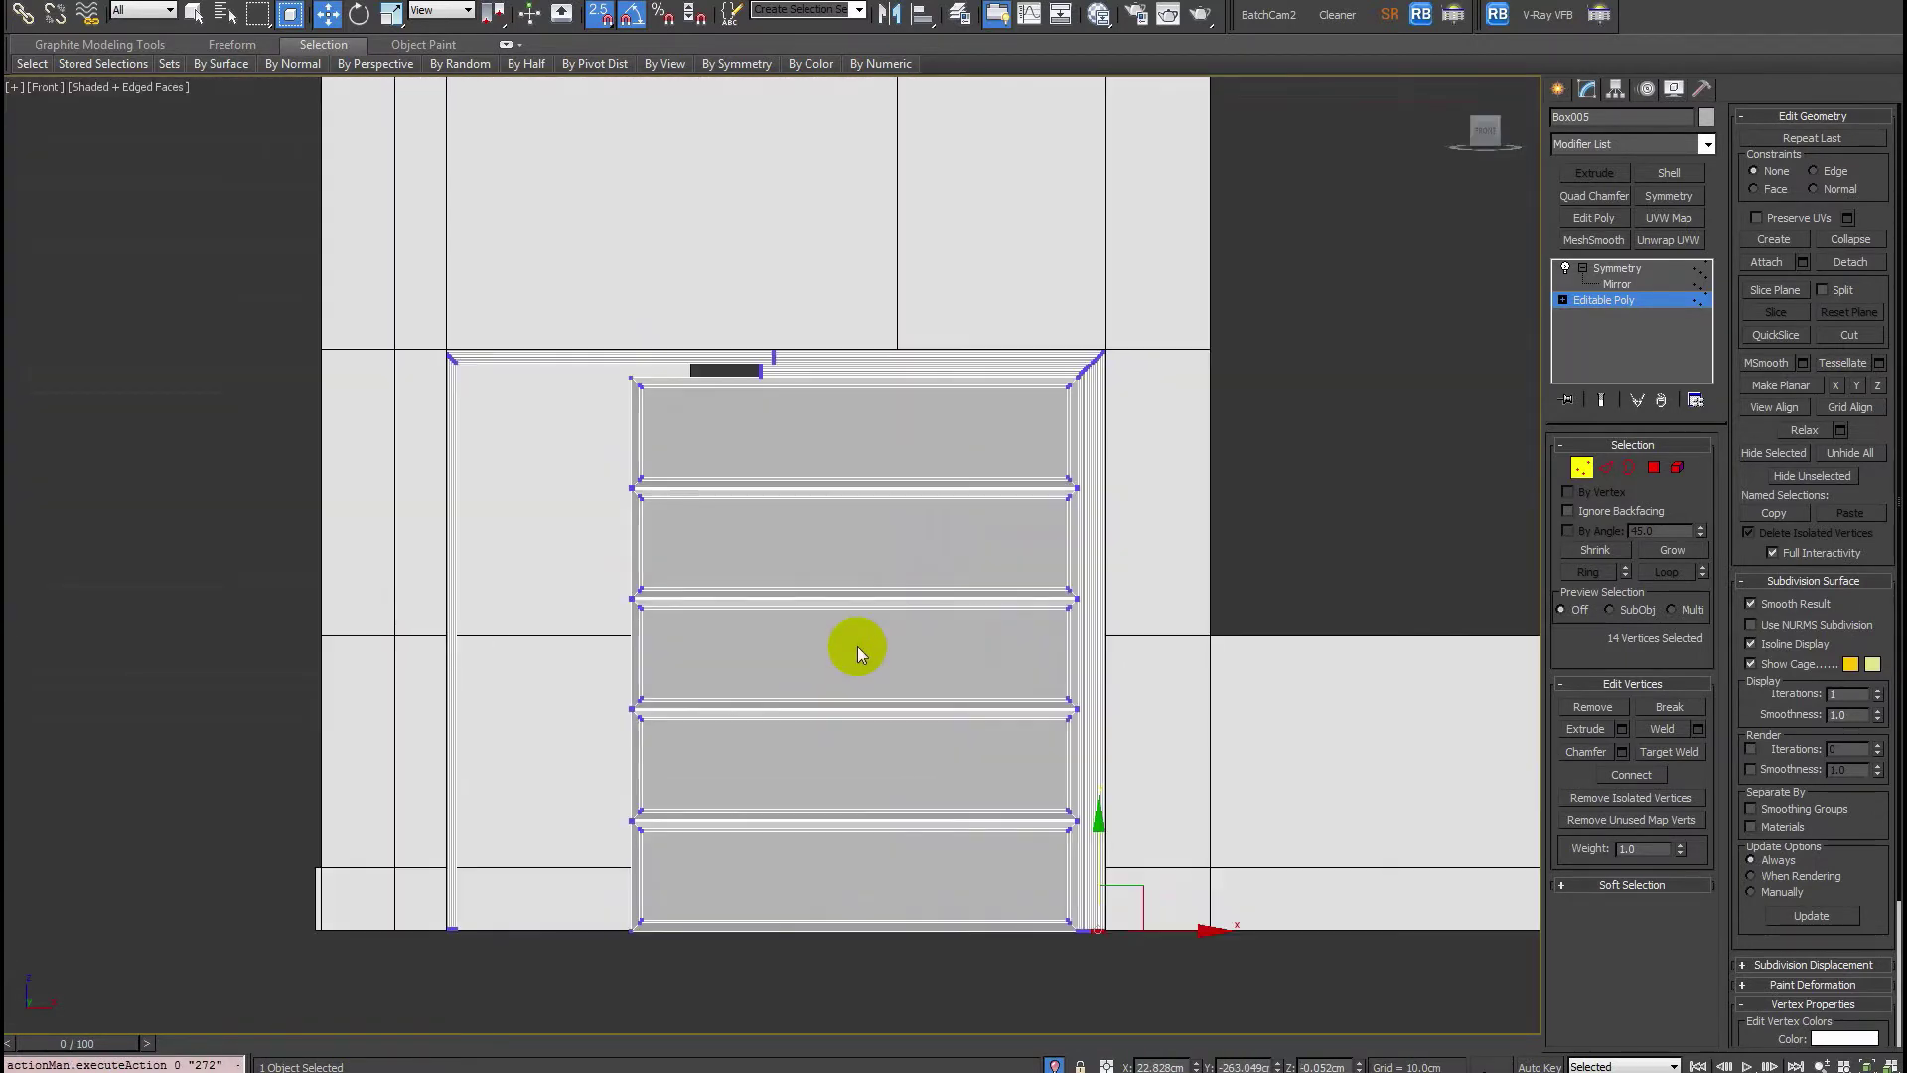
{"action": "key", "text": "1"}
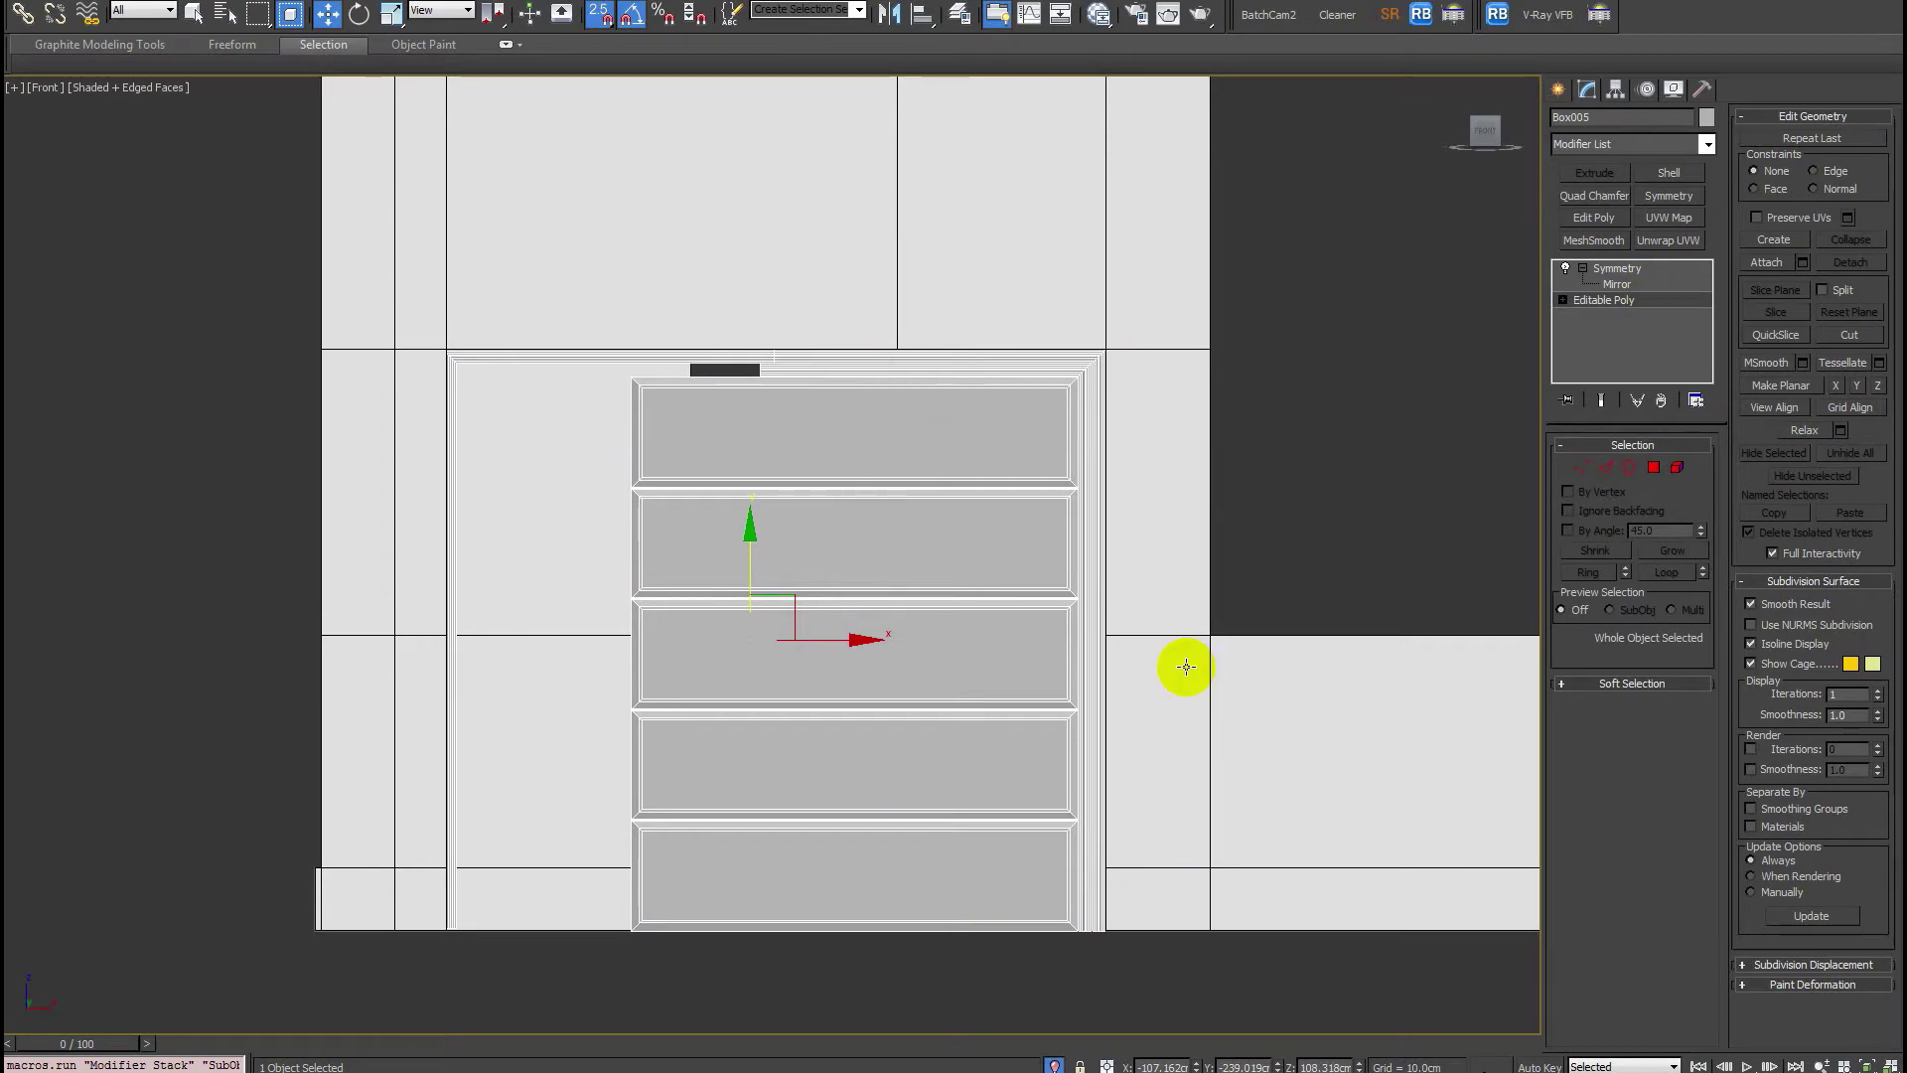
Return to the Symmetry level to show the full door and adjust the door's depth in the garage opening.
{"action": "left_click", "coordinate": [1661, 268]}
{"action": "middle_click_drag", "start_coordinate": [712, 609], "coordinate": [728, 652], "text": "alt"}
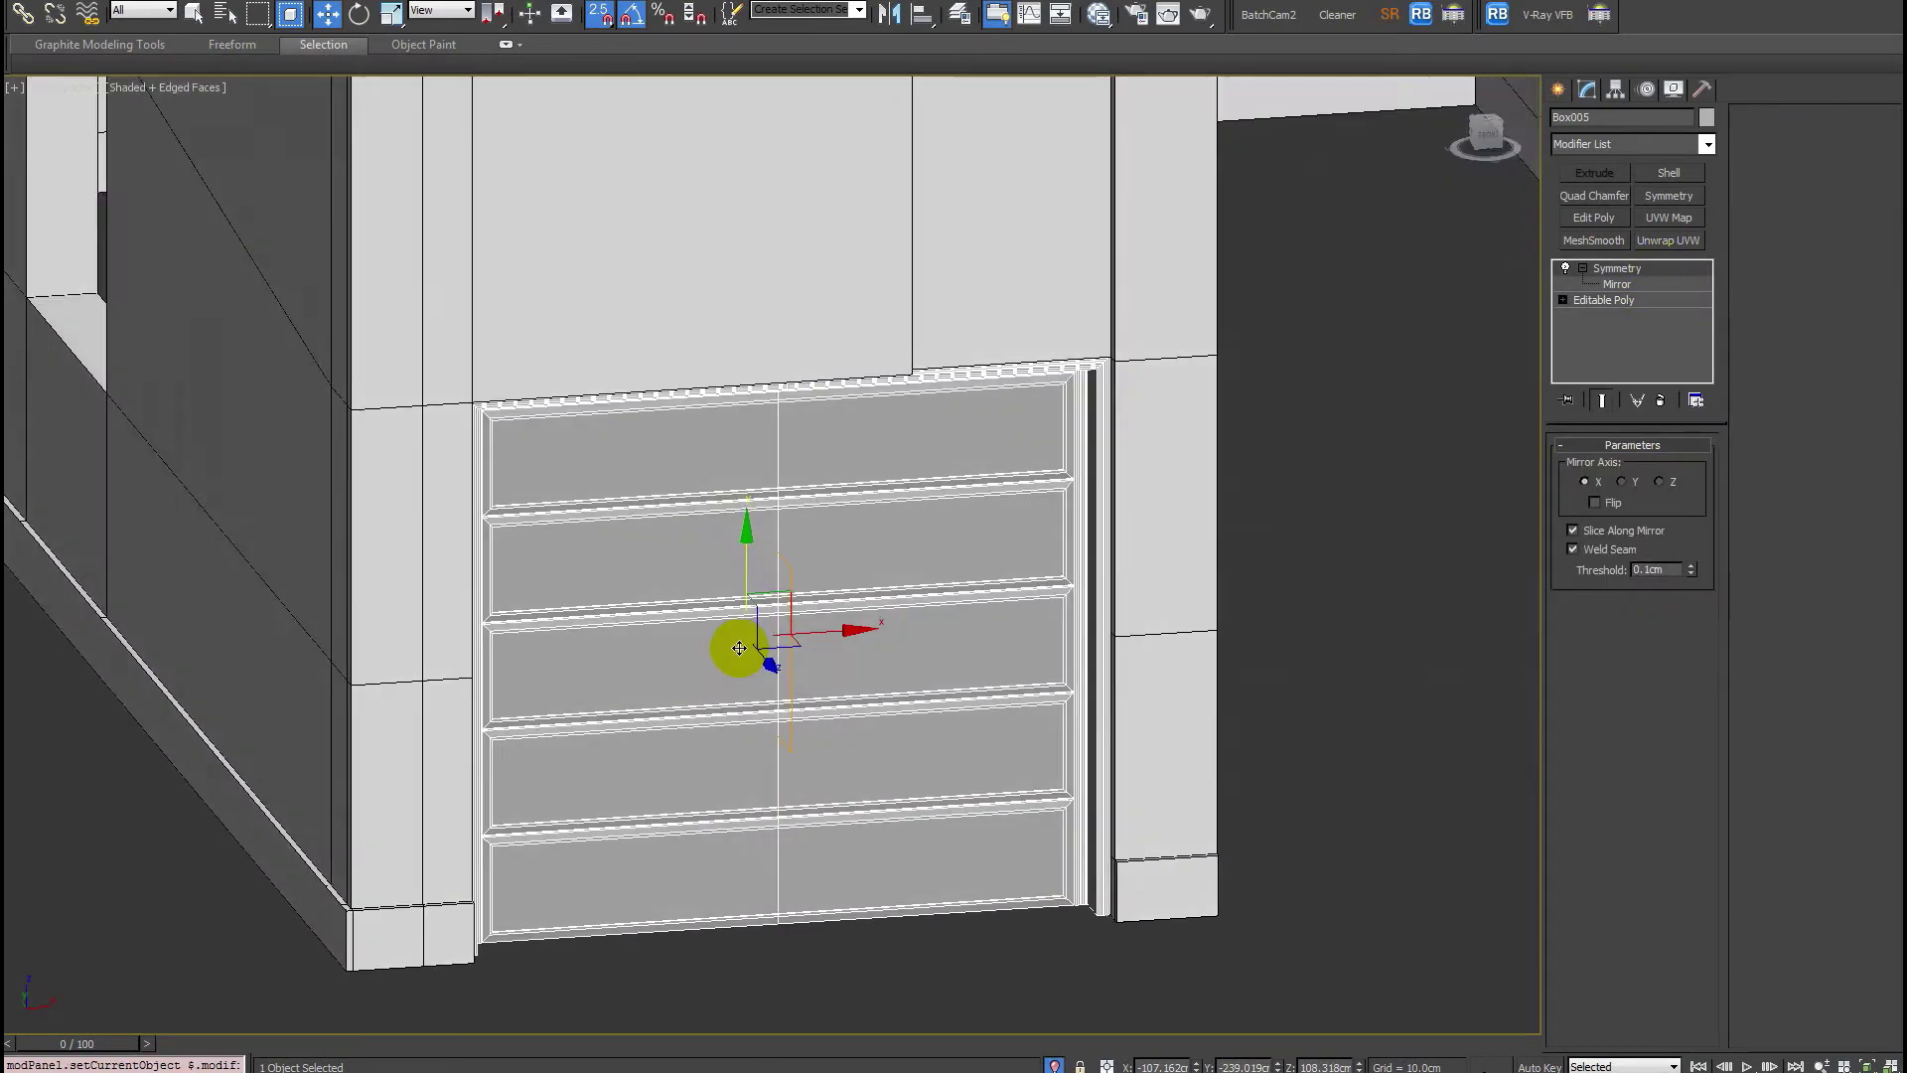
{"action": "left_click", "coordinate": [1261, 910]}
{"action": "scroll", "coordinate": [814, 609], "scroll_direction": "down", "scroll_amount": 3}
{"action": "left_click", "coordinate": [762, 566]}
{"action": "middle_click_drag", "start_coordinate": [762, 566], "coordinate": [648, 548], "text": "alt"}
{"action": "scroll", "coordinate": [647, 547], "scroll_direction": "up", "scroll_amount": 4}
{"action": "middle_click_drag", "start_coordinate": [788, 524], "coordinate": [732, 497], "text": "alt"}
{"action": "mouse_move", "coordinate": [732, 497]}
{"action": "left_mouse_down"}
{"action": "mouse_move", "coordinate": [715, 537]}
{"action": "mouse_move", "coordinate": [715, 510]}
{"action": "left_mouse_up"}
{"action": "mouse_move", "coordinate": [715, 511]}
{"action": "middle_mouse_down", "text": "alt"}
{"action": "mouse_move", "coordinate": [864, 503]}
{"action": "mouse_move", "coordinate": [826, 536]}
{"action": "mouse_move", "coordinate": [707, 491]}
{"action": "middle_mouse_up", "text": "alt"}
{"action": "left_click_drag", "start_coordinate": [675, 484], "coordinate": [695, 475]}
{"action": "middle_click_drag", "start_coordinate": [765, 508], "coordinate": [894, 468], "text": "alt"}
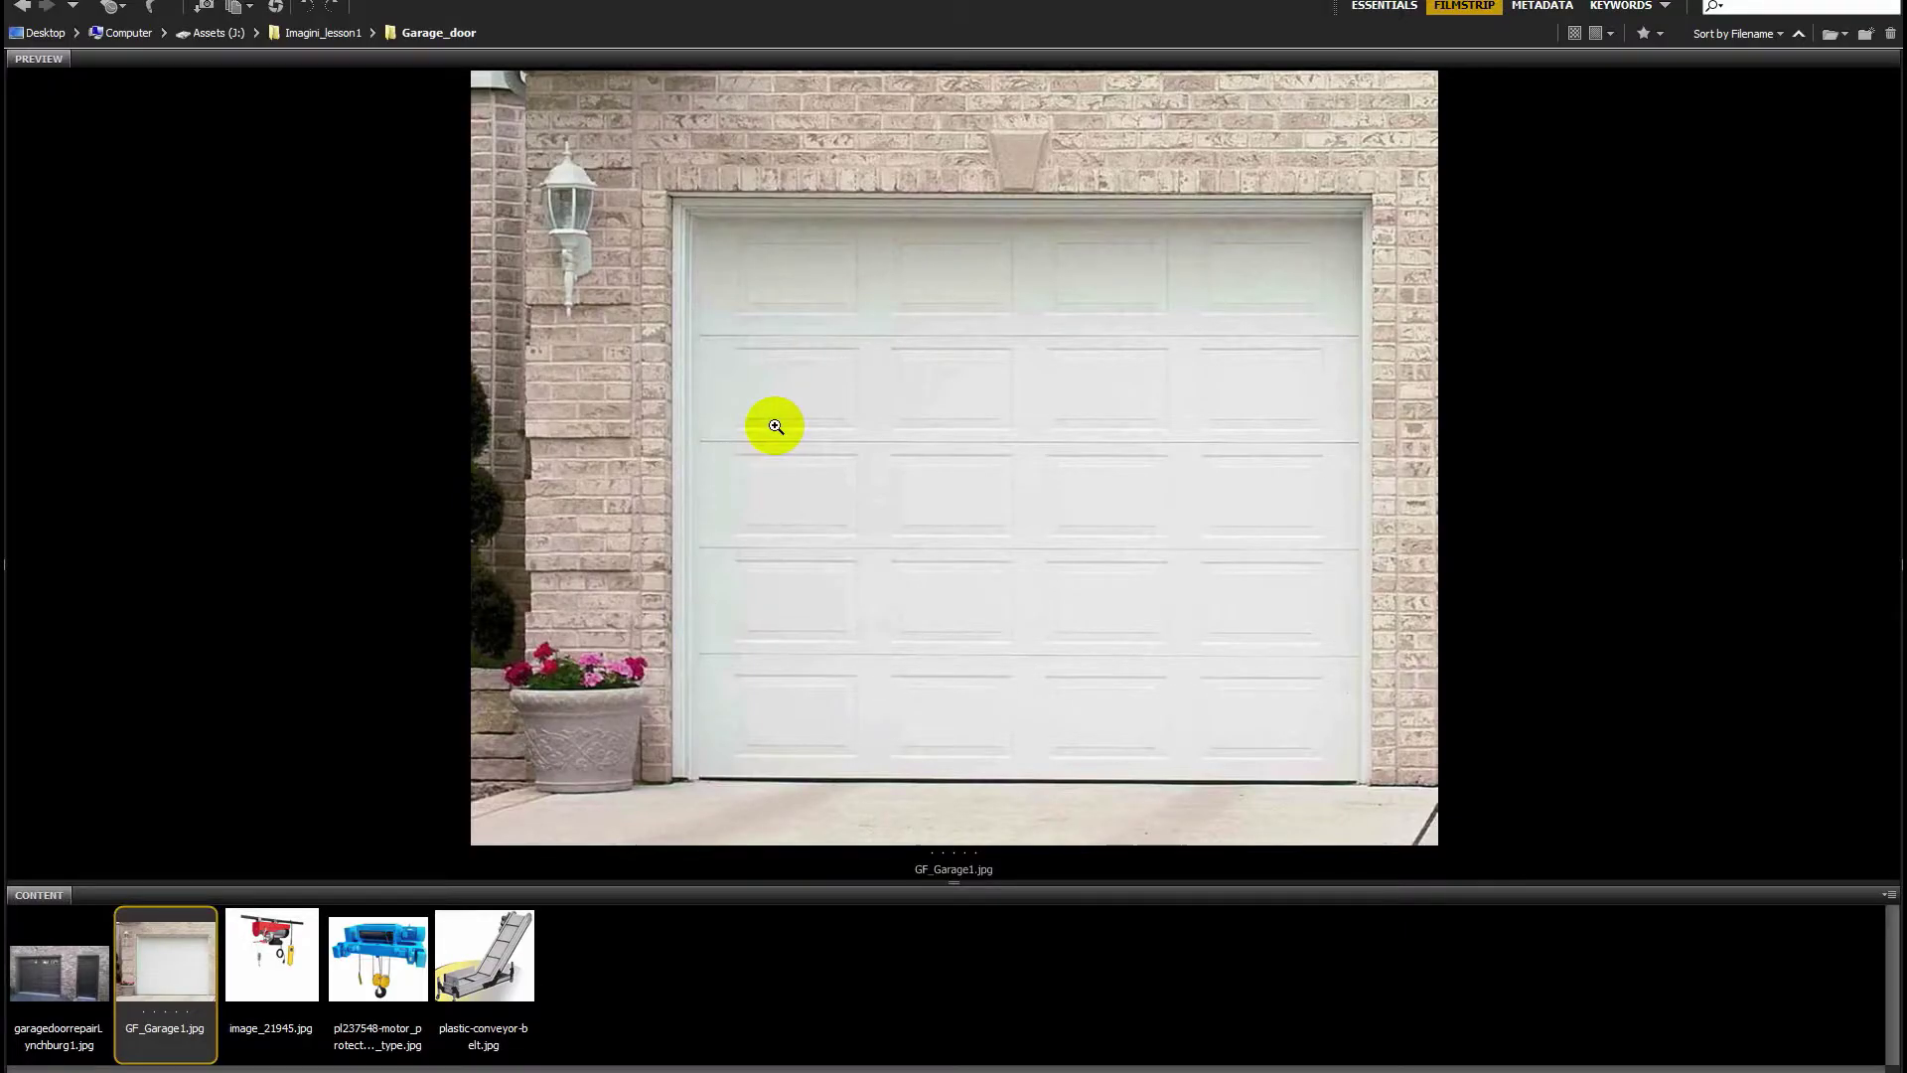
Check the garage door reference photos and move the door about 4.5 cm deeper into the opening.
{"action": "left_click", "coordinate": [36, 979]}
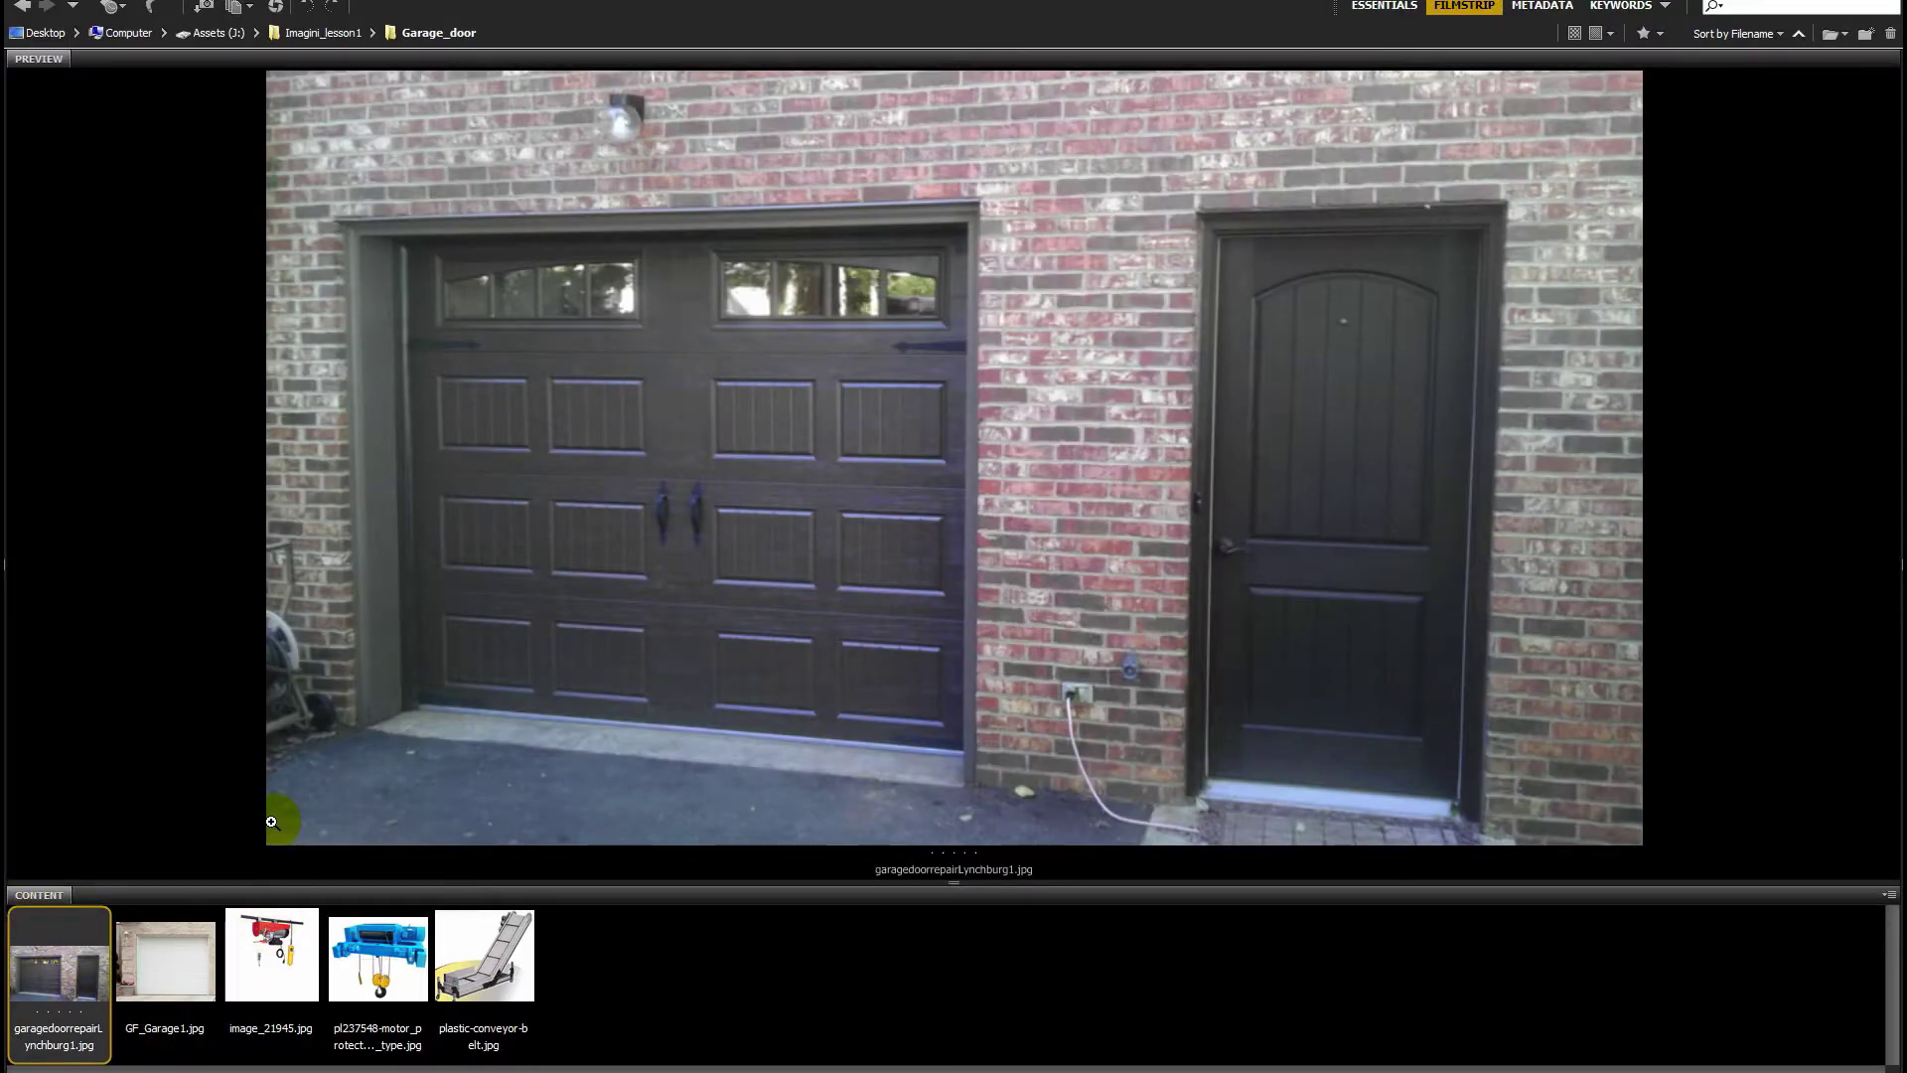
{"action": "key", "text": "BackSpace"}
{"action": "left_click", "coordinate": [282, 963]}
{"action": "mouse_move", "coordinate": [850, 550]}
{"action": "left_mouse_down"}
{"action": "mouse_move", "coordinate": [783, 574]}
{"action": "mouse_move", "coordinate": [823, 554]}
{"action": "left_mouse_up"}
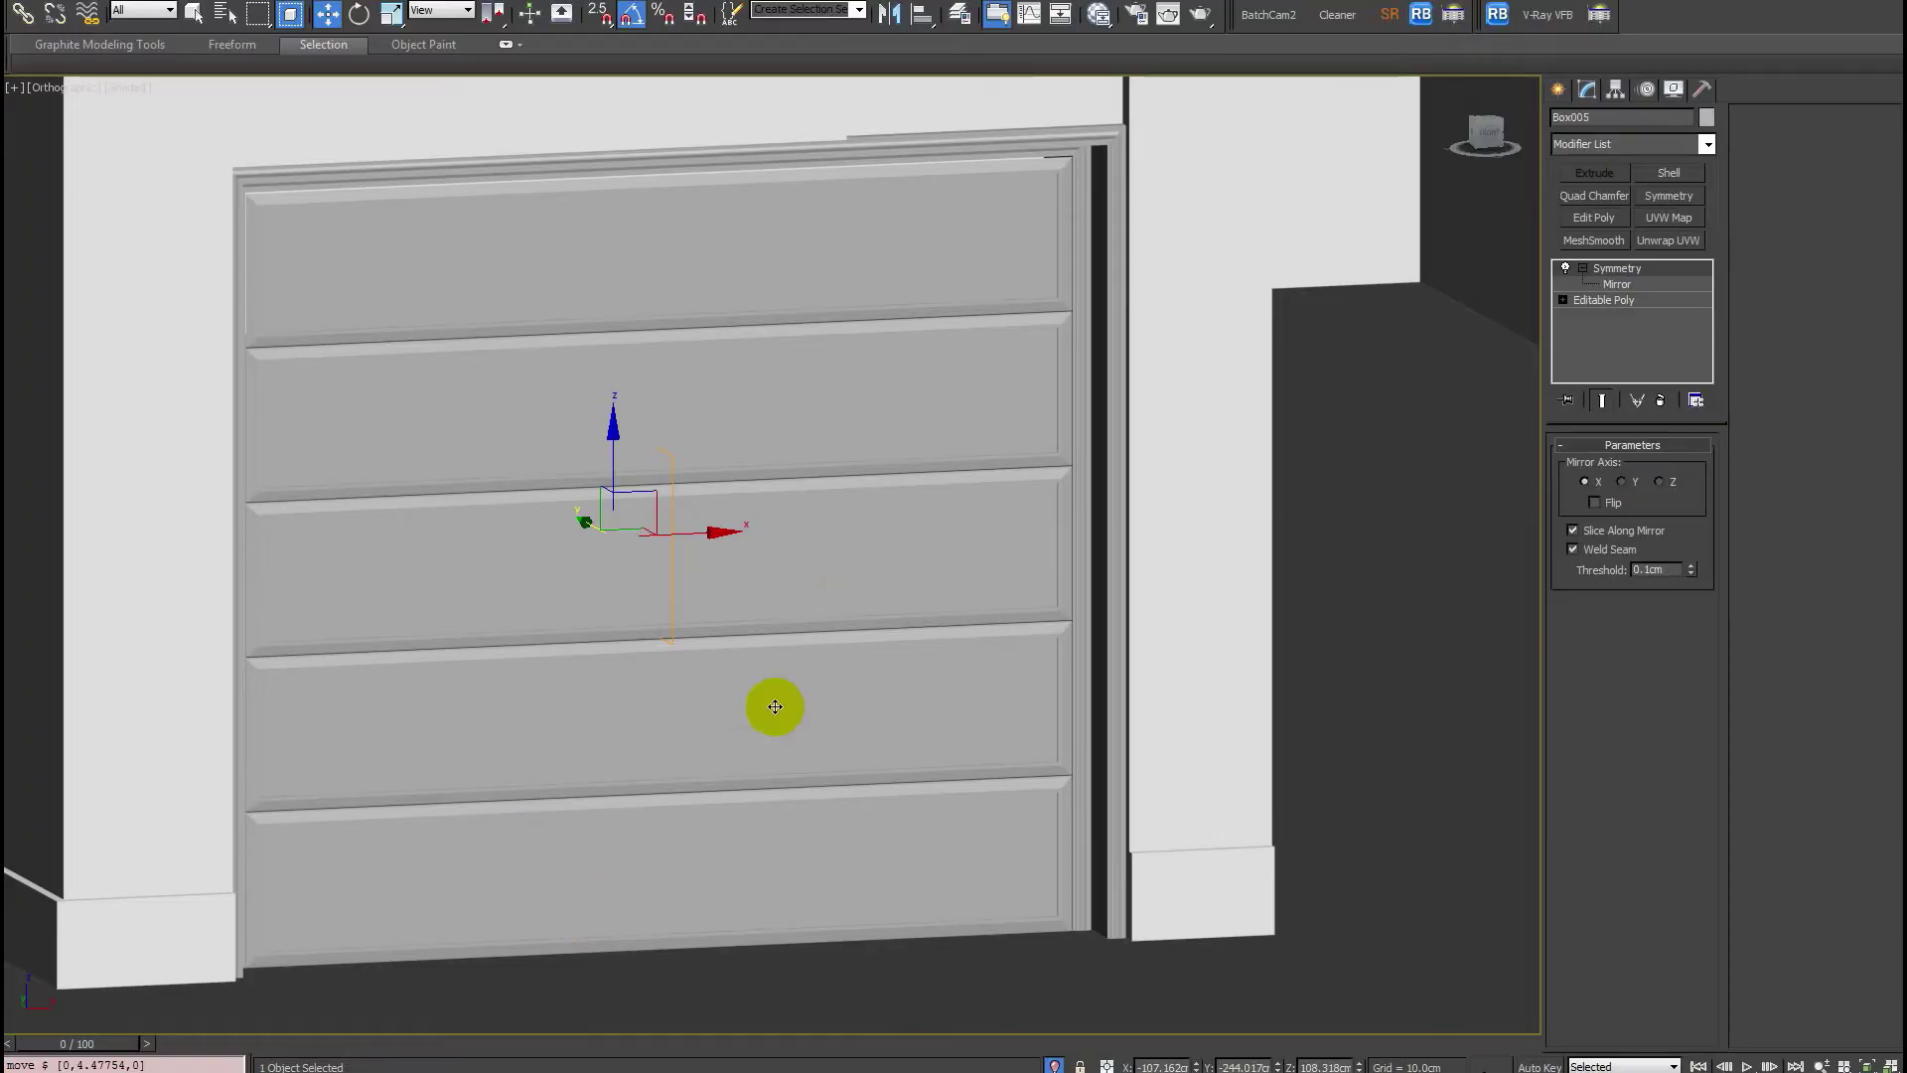
Create a cylinder with AutoGrid on the middle door panel near the centre, about 4.4 cm in radius and 7.1 cm high.
{"action": "key", "text": "f"}
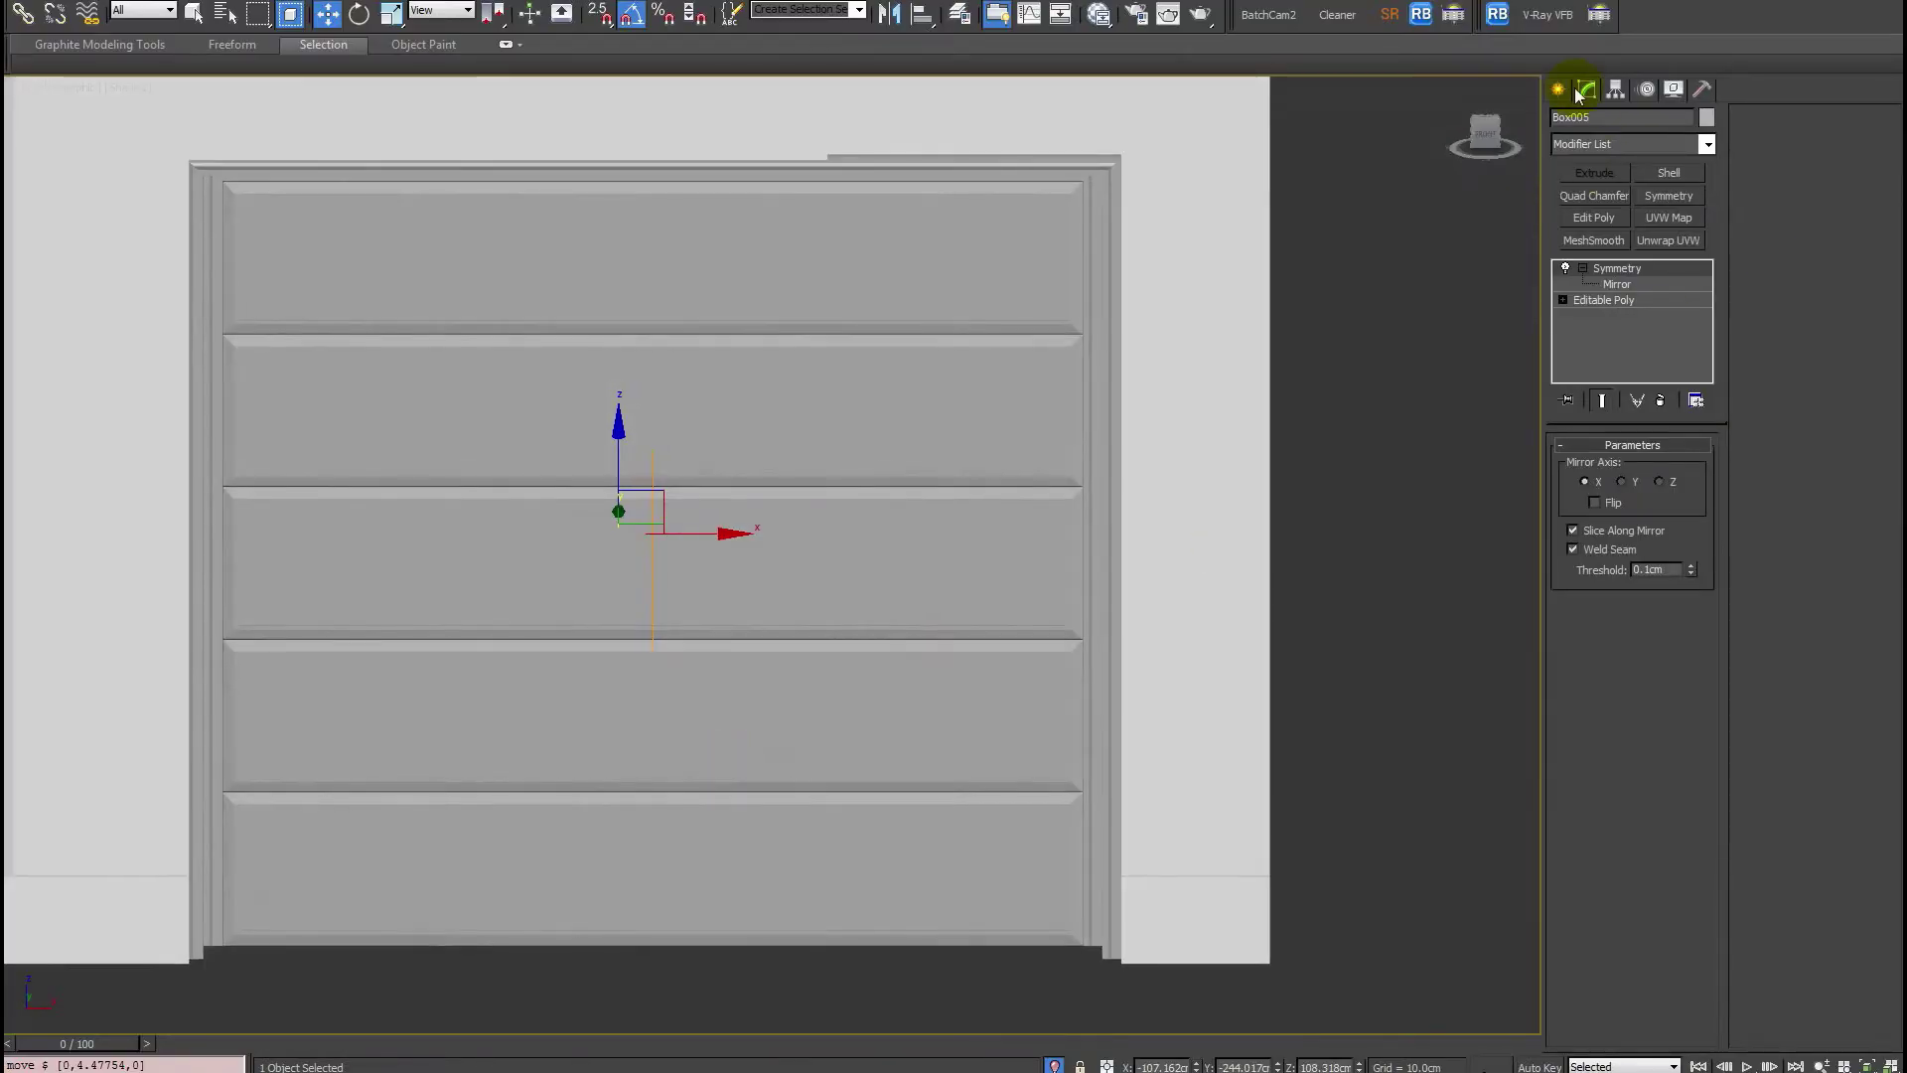
{"action": "left_click", "coordinate": [1557, 88]}
{"action": "left_click", "coordinate": [1594, 259]}
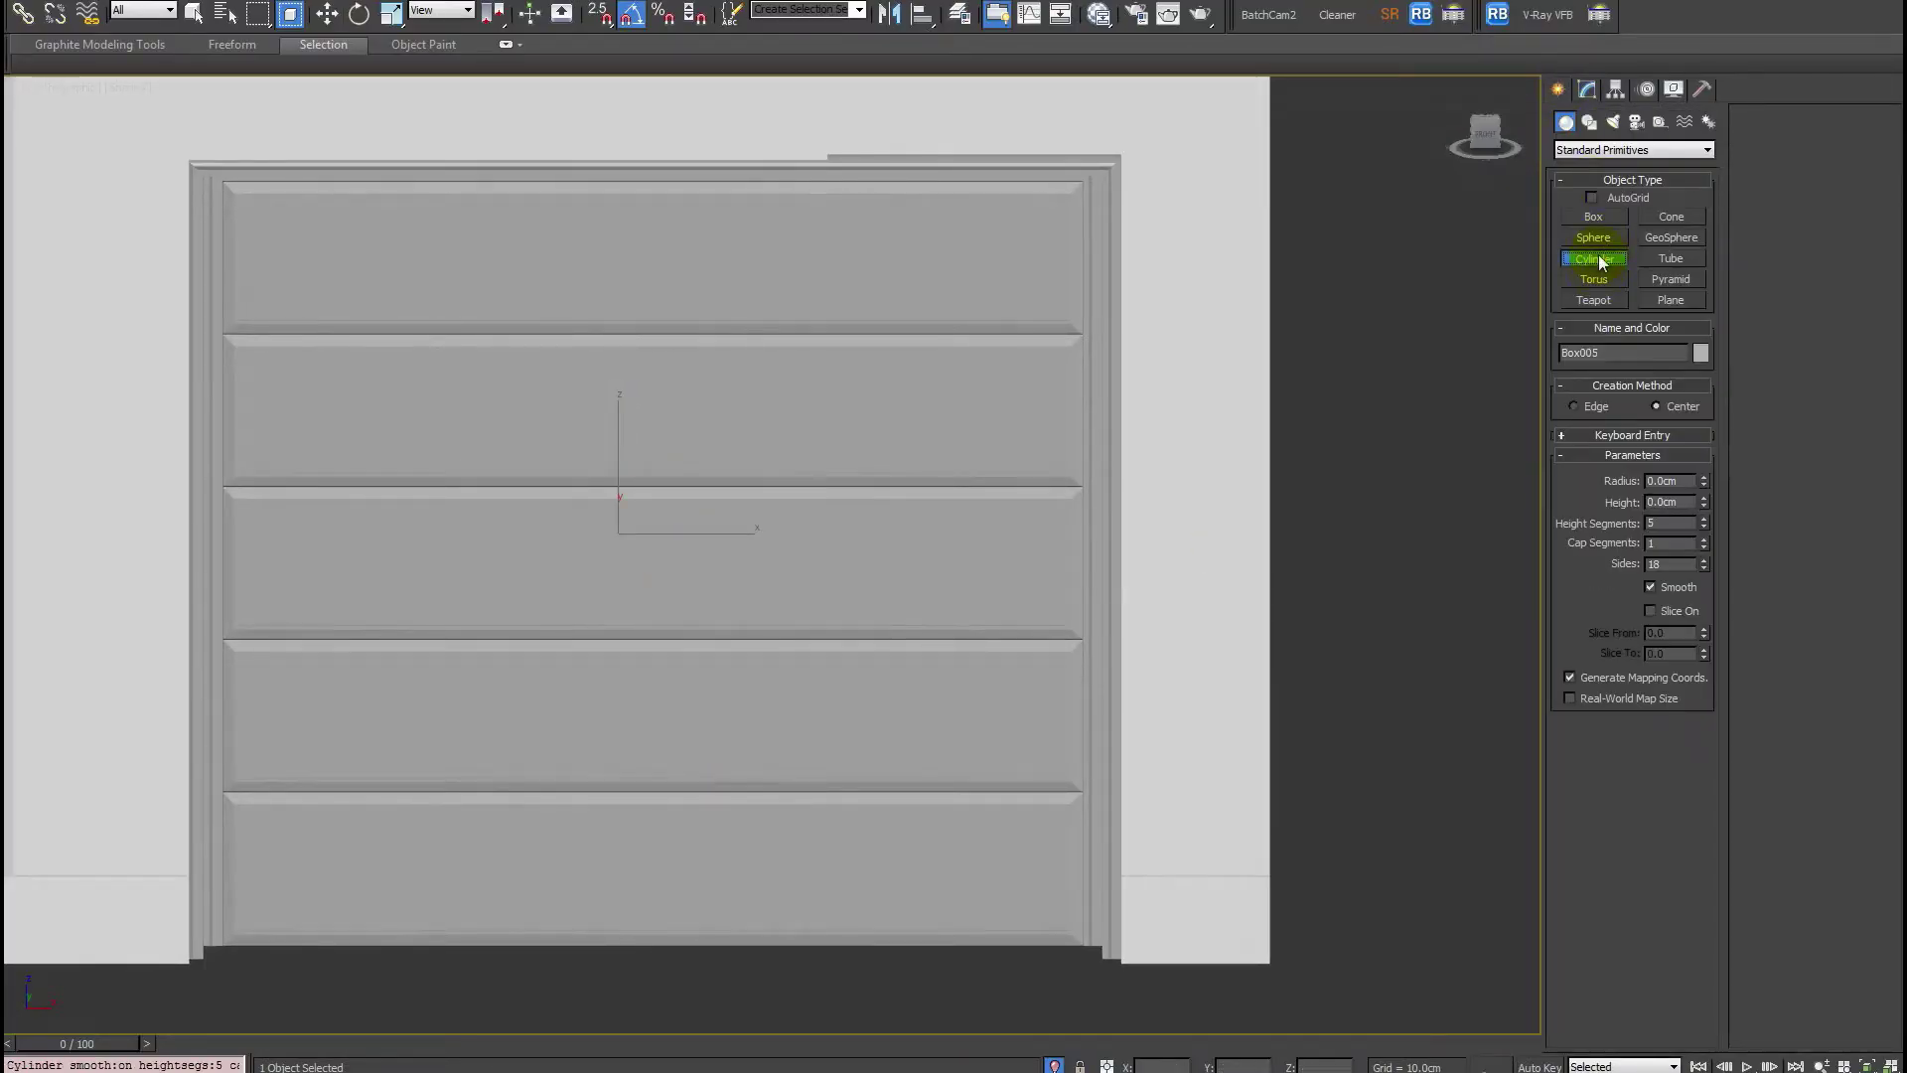
{"action": "key", "text": "z"}
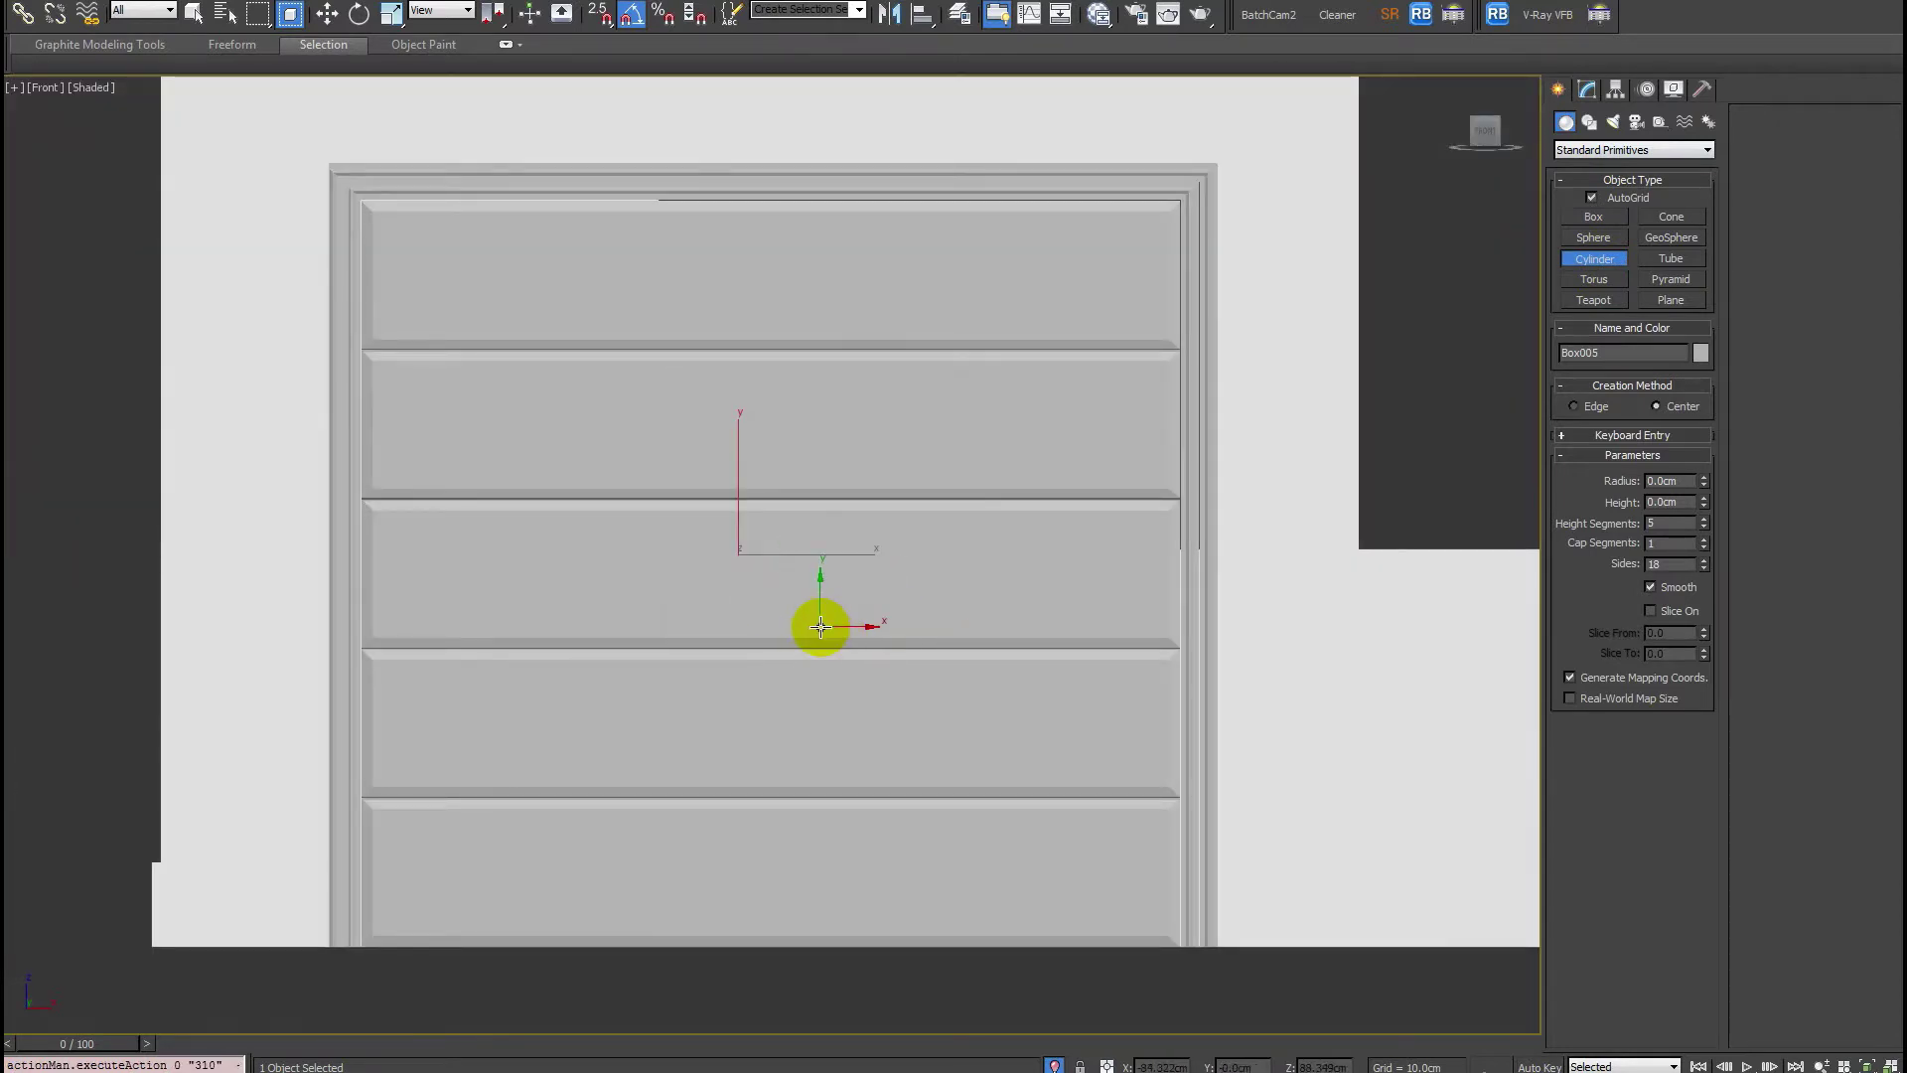
{"action": "left_click", "coordinate": [762, 616]}
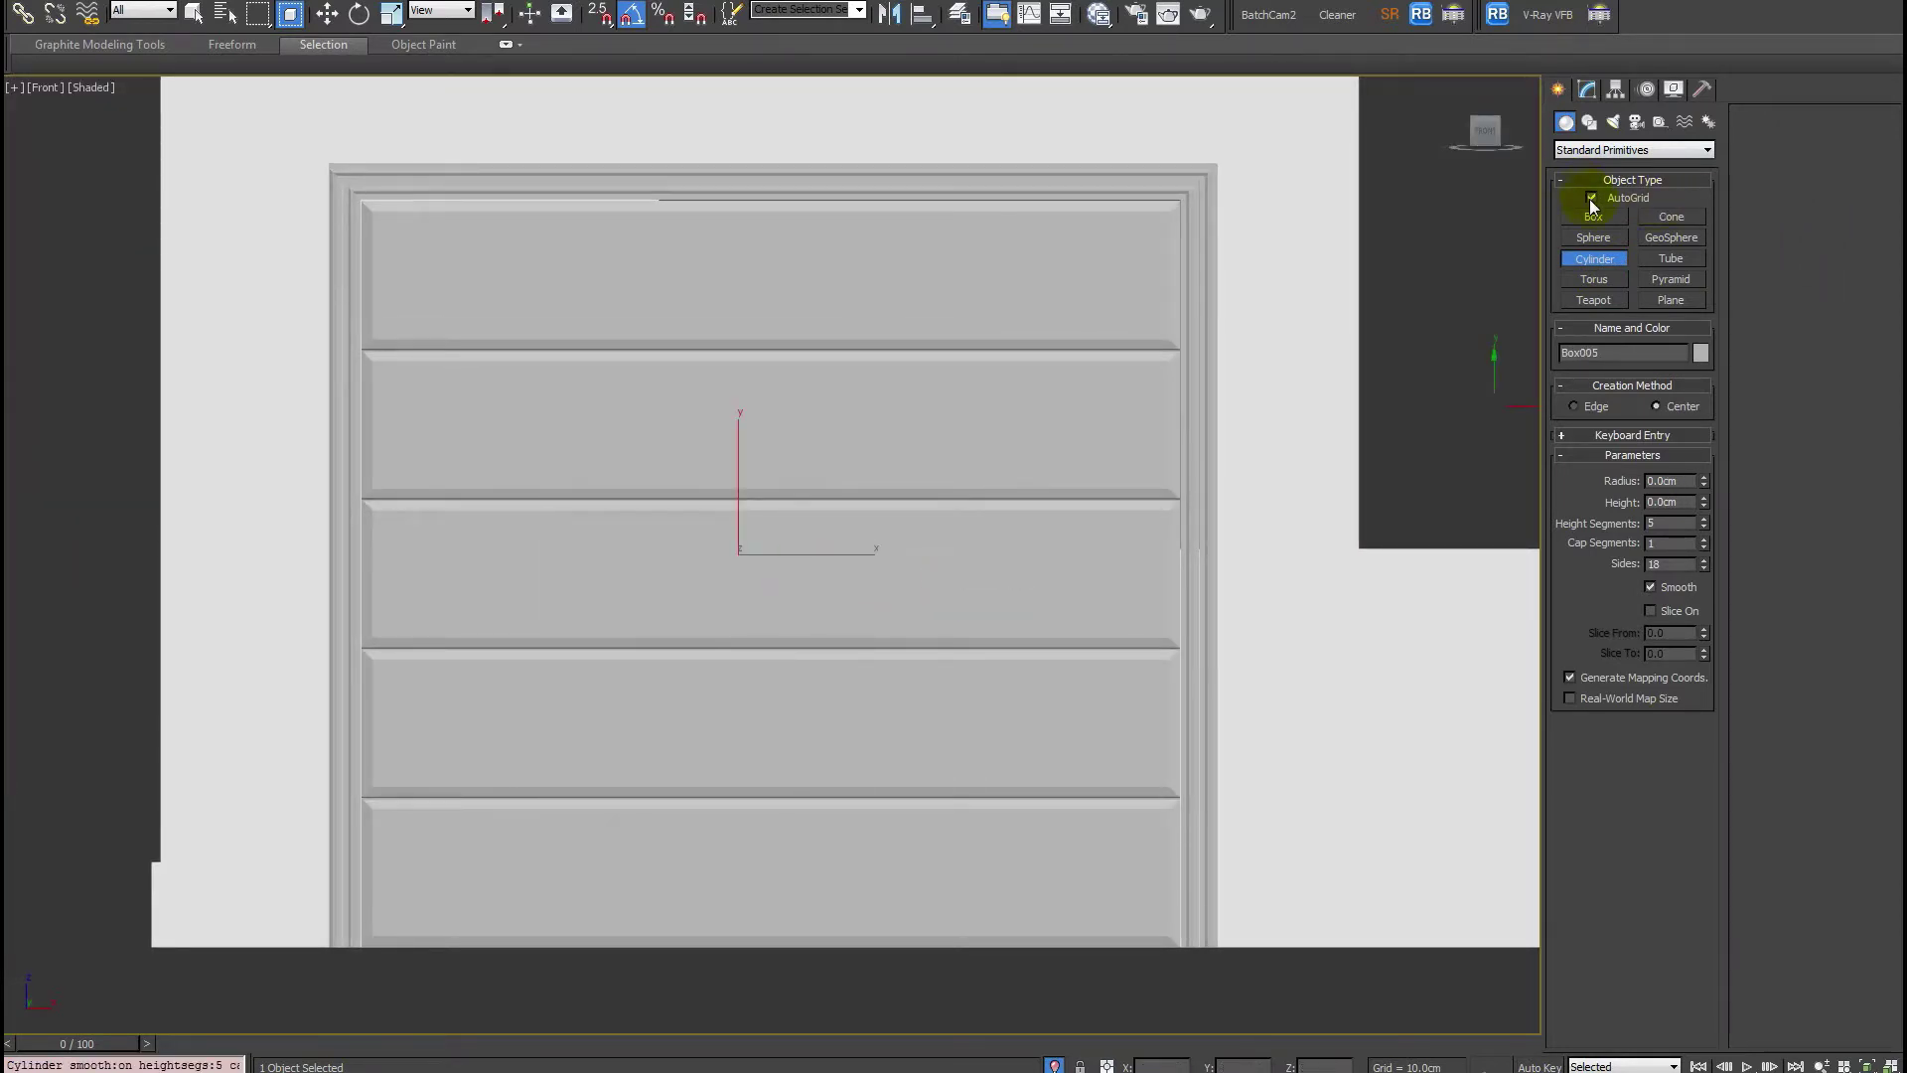
{"action": "left_click_drag", "start_coordinate": [751, 613], "coordinate": [752, 610]}
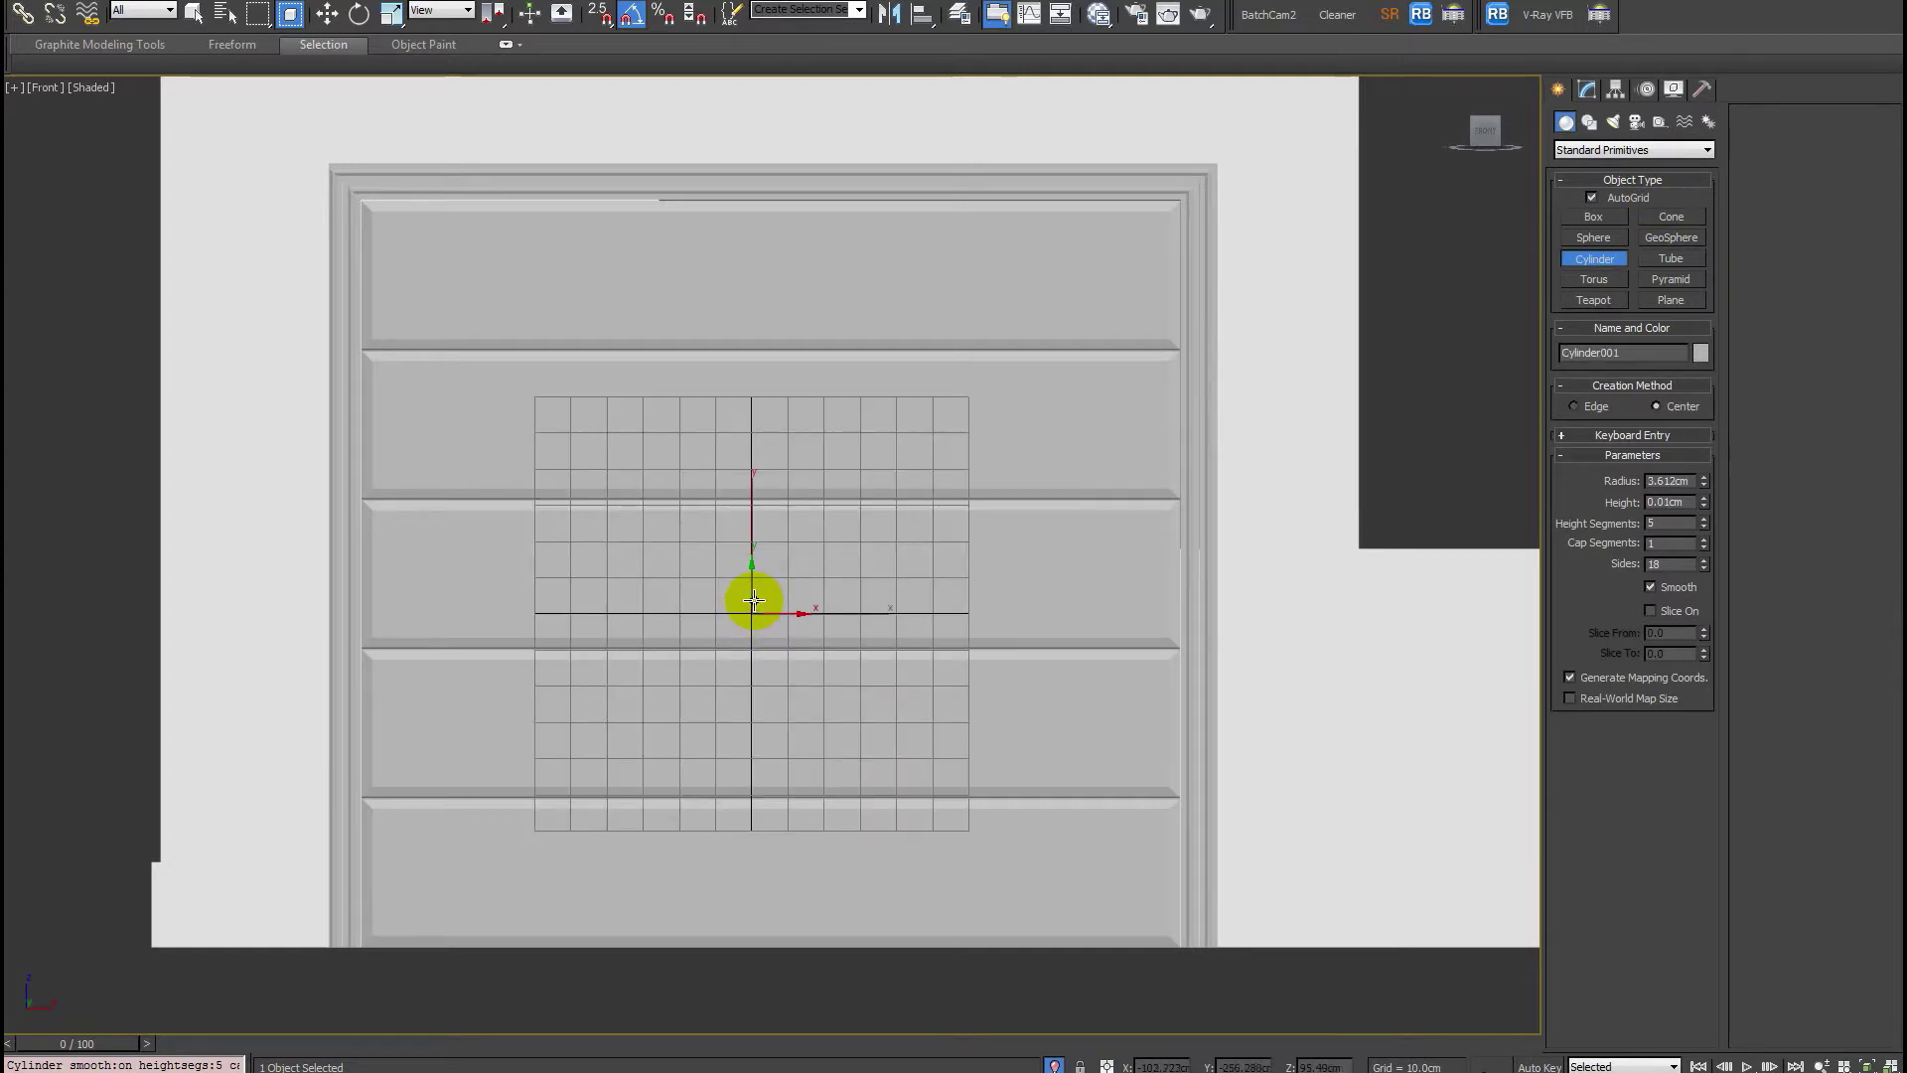
{"action": "left_click", "coordinate": [762, 572]}
{"action": "key", "text": "w"}
Snap the cylinder sideways onto the vertical centre line of the garage door.
{"action": "middle_click_drag", "start_coordinate": [653, 588], "coordinate": [715, 609], "text": "alt"}
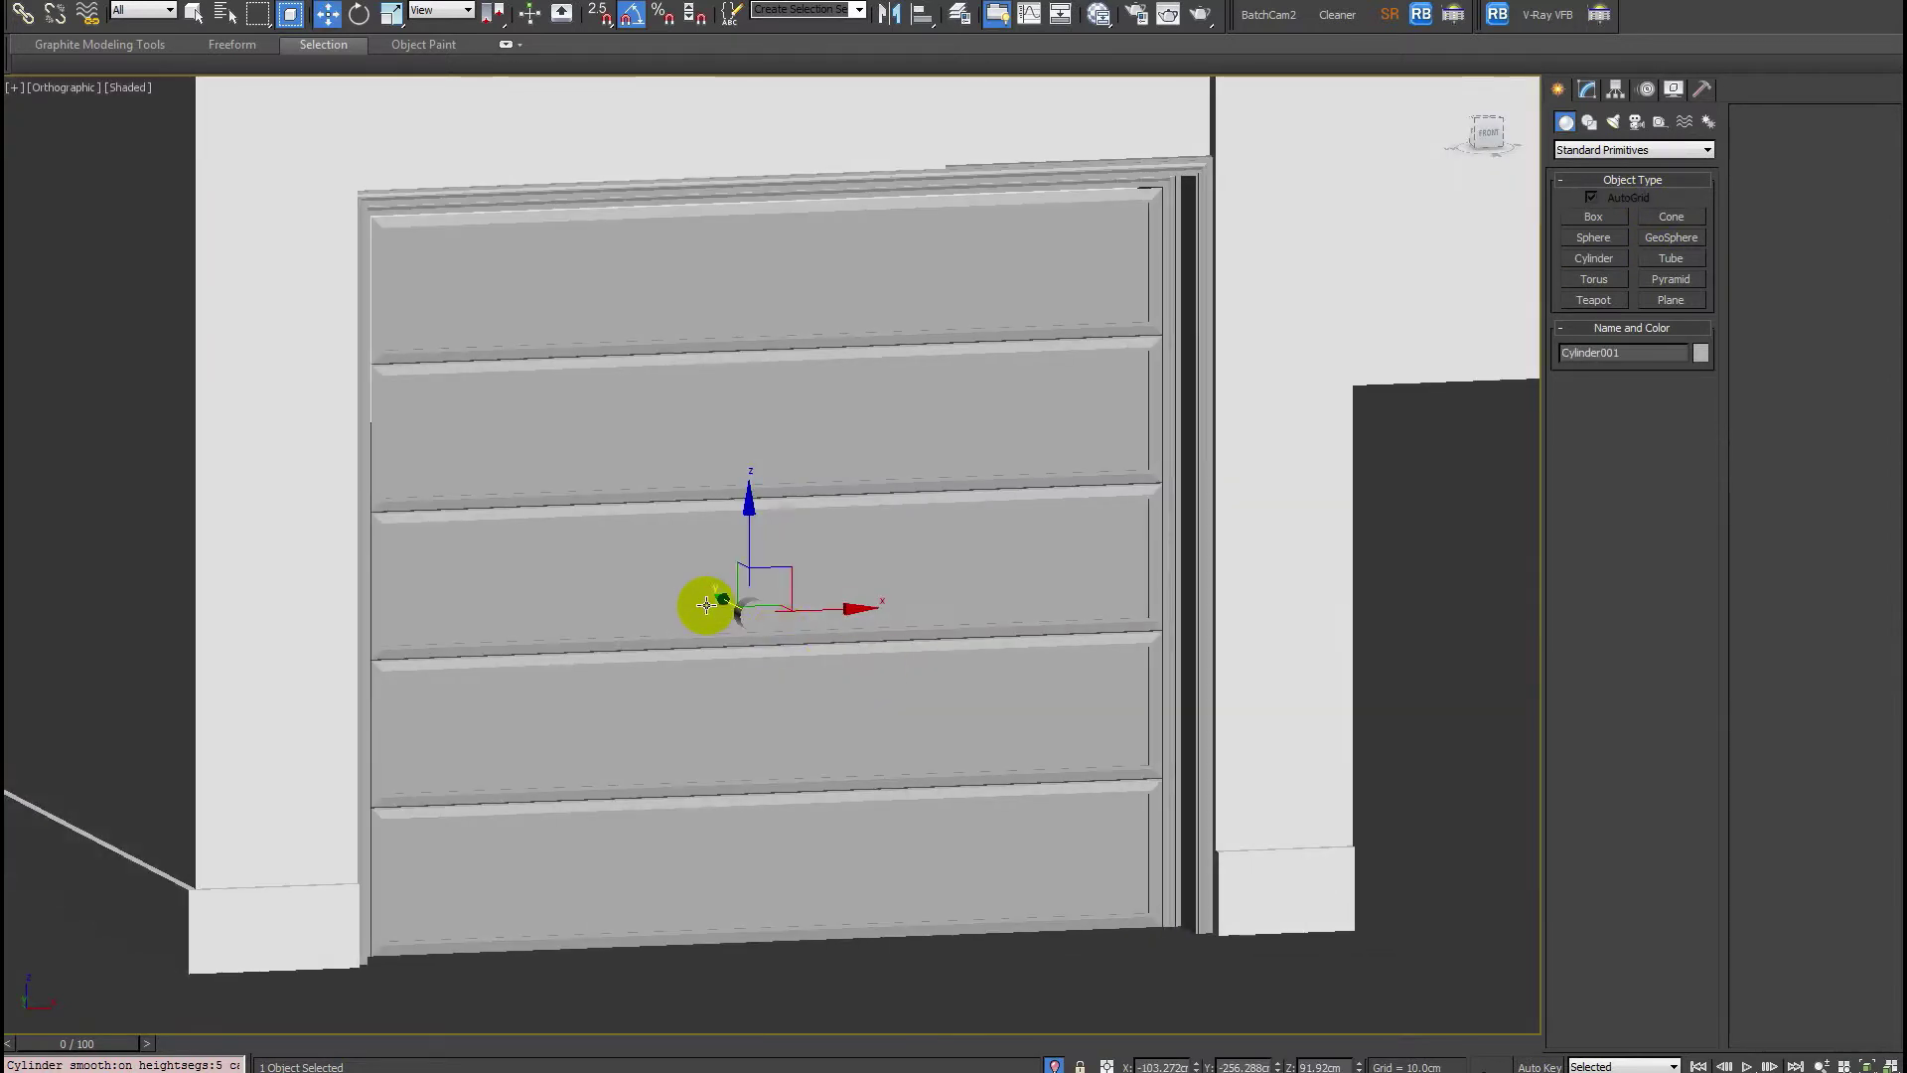
{"action": "scroll", "coordinate": [775, 618], "scroll_direction": "up", "scroll_amount": 5}
{"action": "key", "text": "F4"}
{"action": "middle_click_drag", "start_coordinate": [834, 640], "coordinate": [773, 500]}
{"action": "scroll", "coordinate": [772, 499], "scroll_direction": "down", "scroll_amount": 4}
{"action": "key", "text": "s"}
{"action": "left_click_drag", "start_coordinate": [809, 554], "coordinate": [757, 549]}
{"action": "key", "text": "s"}
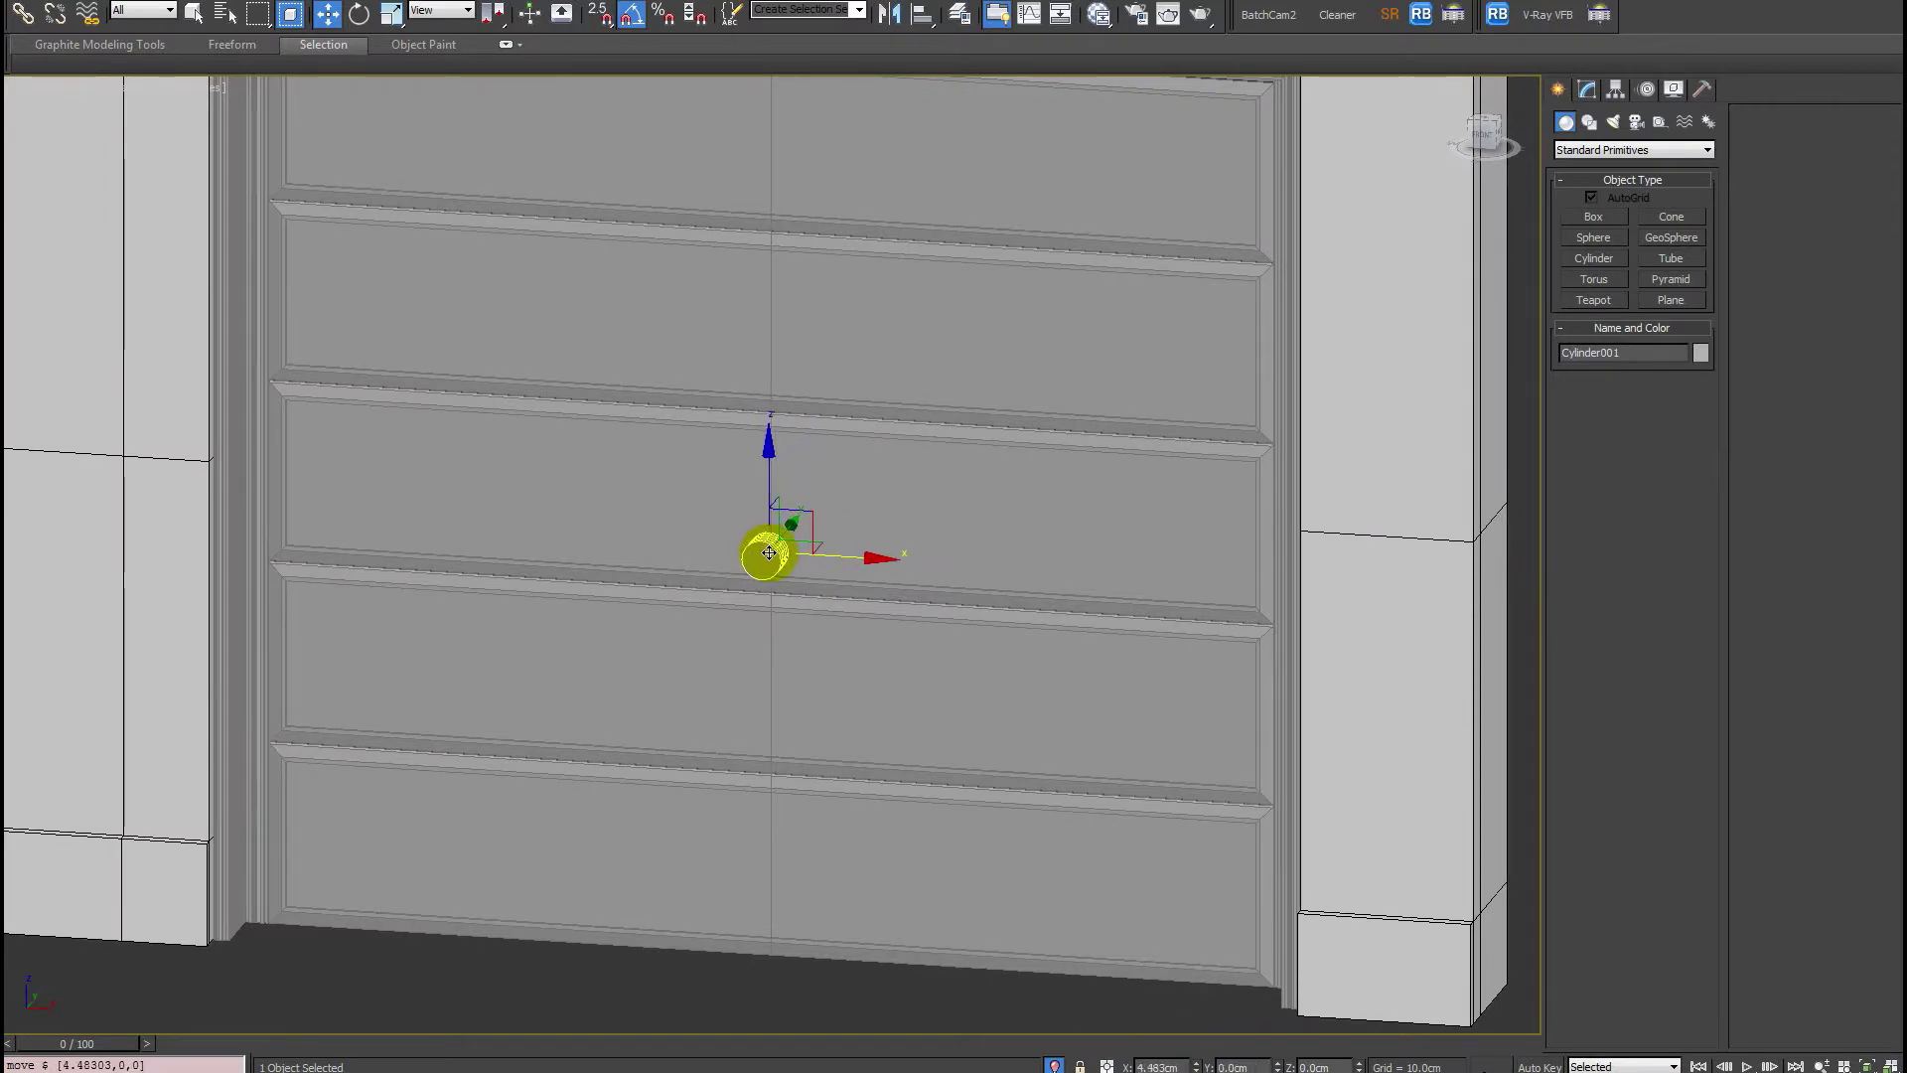
Set the cylinder's radius to 2.5 cm, its height to 1.5 cm and its height segments to 1.
{"action": "key", "text": "1"}
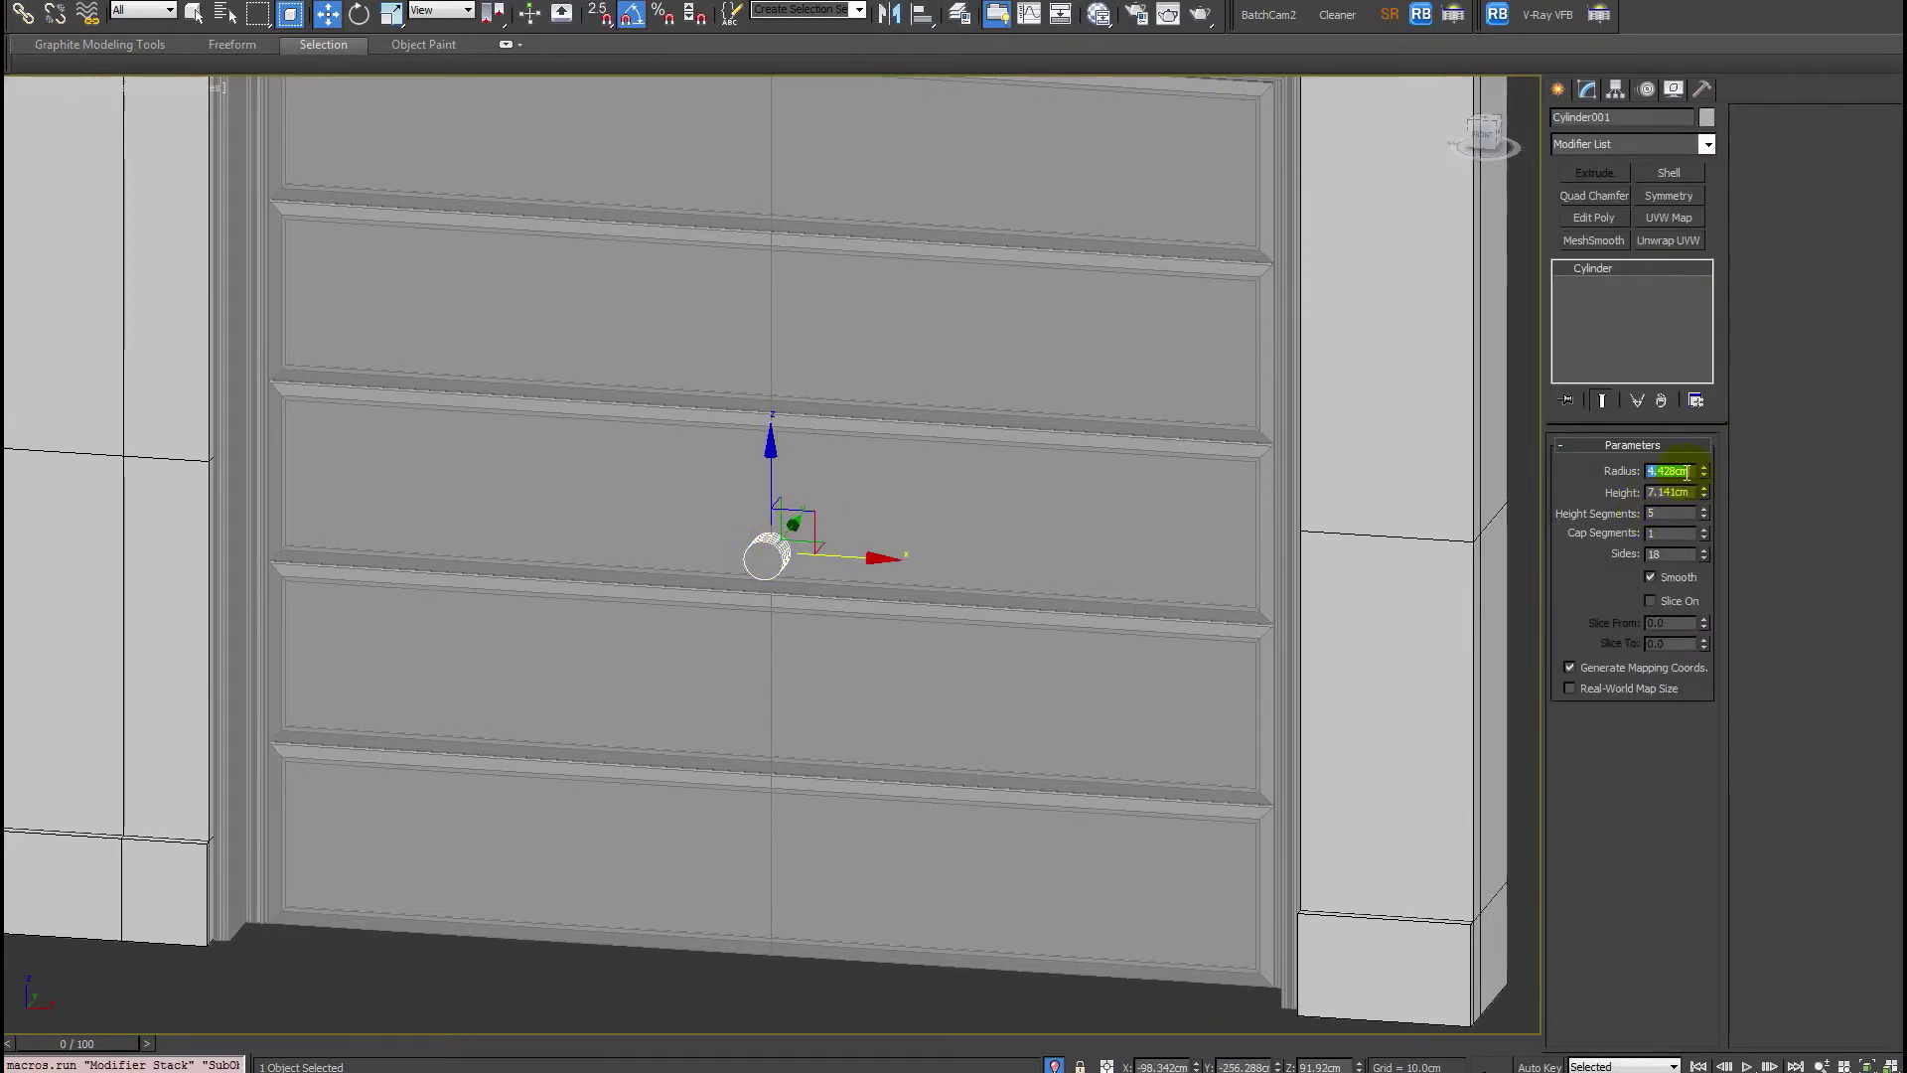
{"action": "type", "text": "2.5"}
{"action": "key", "text": "Return"}
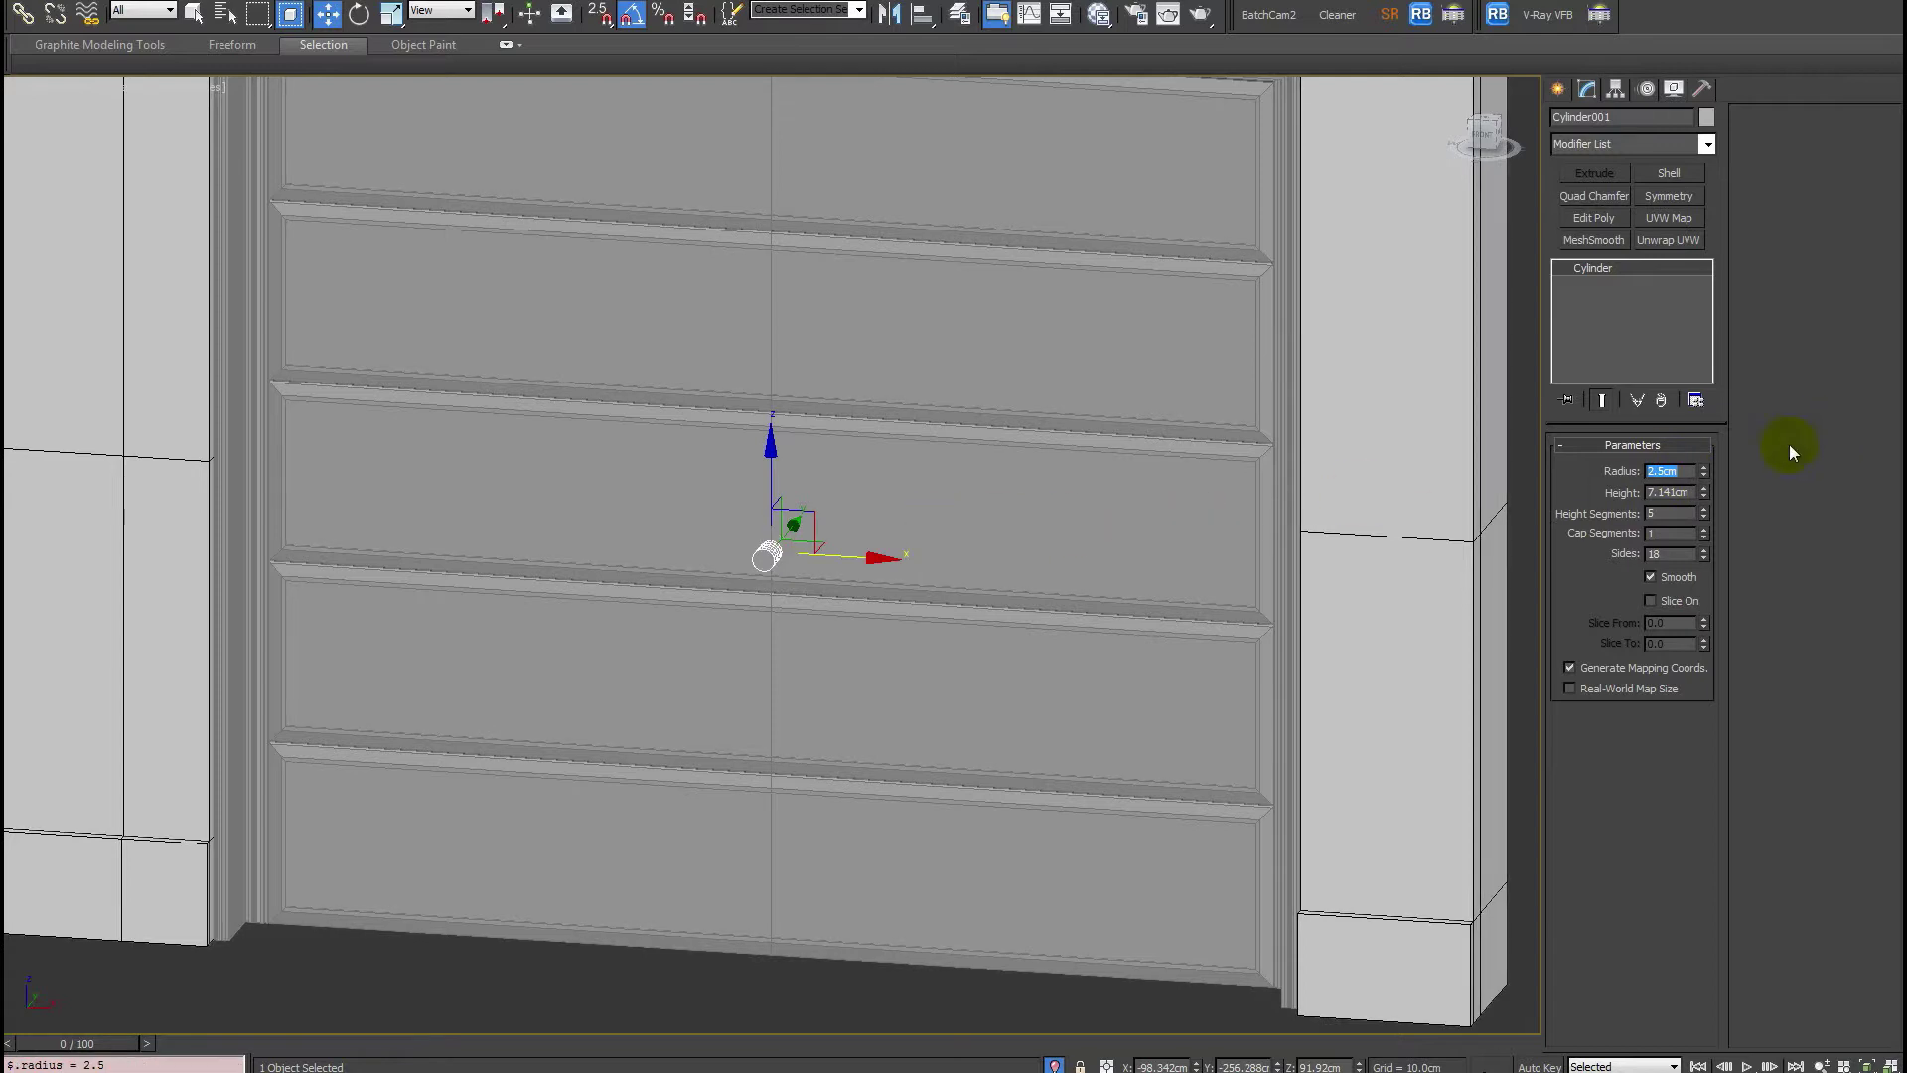
{"action": "double_click", "coordinate": [1683, 491]}
{"action": "type", "text": "1.5"}
{"action": "key", "text": "Return"}
{"action": "type", "text": "1"}
{"action": "key", "text": "Return"}
Examine the resized cylinder against the garage door panels from several angles and distances.
{"action": "scroll", "coordinate": [932, 566], "scroll_direction": "up", "scroll_amount": 5}
{"action": "middle_click_drag", "start_coordinate": [945, 550], "coordinate": [797, 525], "text": "alt"}
{"action": "scroll", "coordinate": [882, 504], "scroll_direction": "down", "scroll_amount": 3}
{"action": "scroll", "coordinate": [987, 540], "scroll_direction": "down", "scroll_amount": 3}
{"action": "middle_click_drag", "start_coordinate": [987, 540], "coordinate": [856, 549]}
{"action": "scroll", "coordinate": [996, 546], "scroll_direction": "down", "scroll_amount": 5}
{"action": "scroll", "coordinate": [856, 549], "scroll_direction": "up", "scroll_amount": 3}
{"action": "scroll", "coordinate": [523, 550], "scroll_direction": "up", "scroll_amount": 4}
{"action": "middle_click_drag", "start_coordinate": [524, 549], "coordinate": [1120, 585]}
{"action": "middle_click_drag", "start_coordinate": [730, 587], "coordinate": [628, 581], "text": "alt"}
{"action": "scroll", "coordinate": [628, 576], "scroll_direction": "up", "scroll_amount": 3}
{"action": "scroll", "coordinate": [567, 570], "scroll_direction": "up", "scroll_amount": 2}
{"action": "middle_click_drag", "start_coordinate": [462, 574], "coordinate": [631, 566], "text": "alt"}
Exit isolation mode to bring back the rest of the house.
{"action": "right_click", "coordinate": [635, 563]}
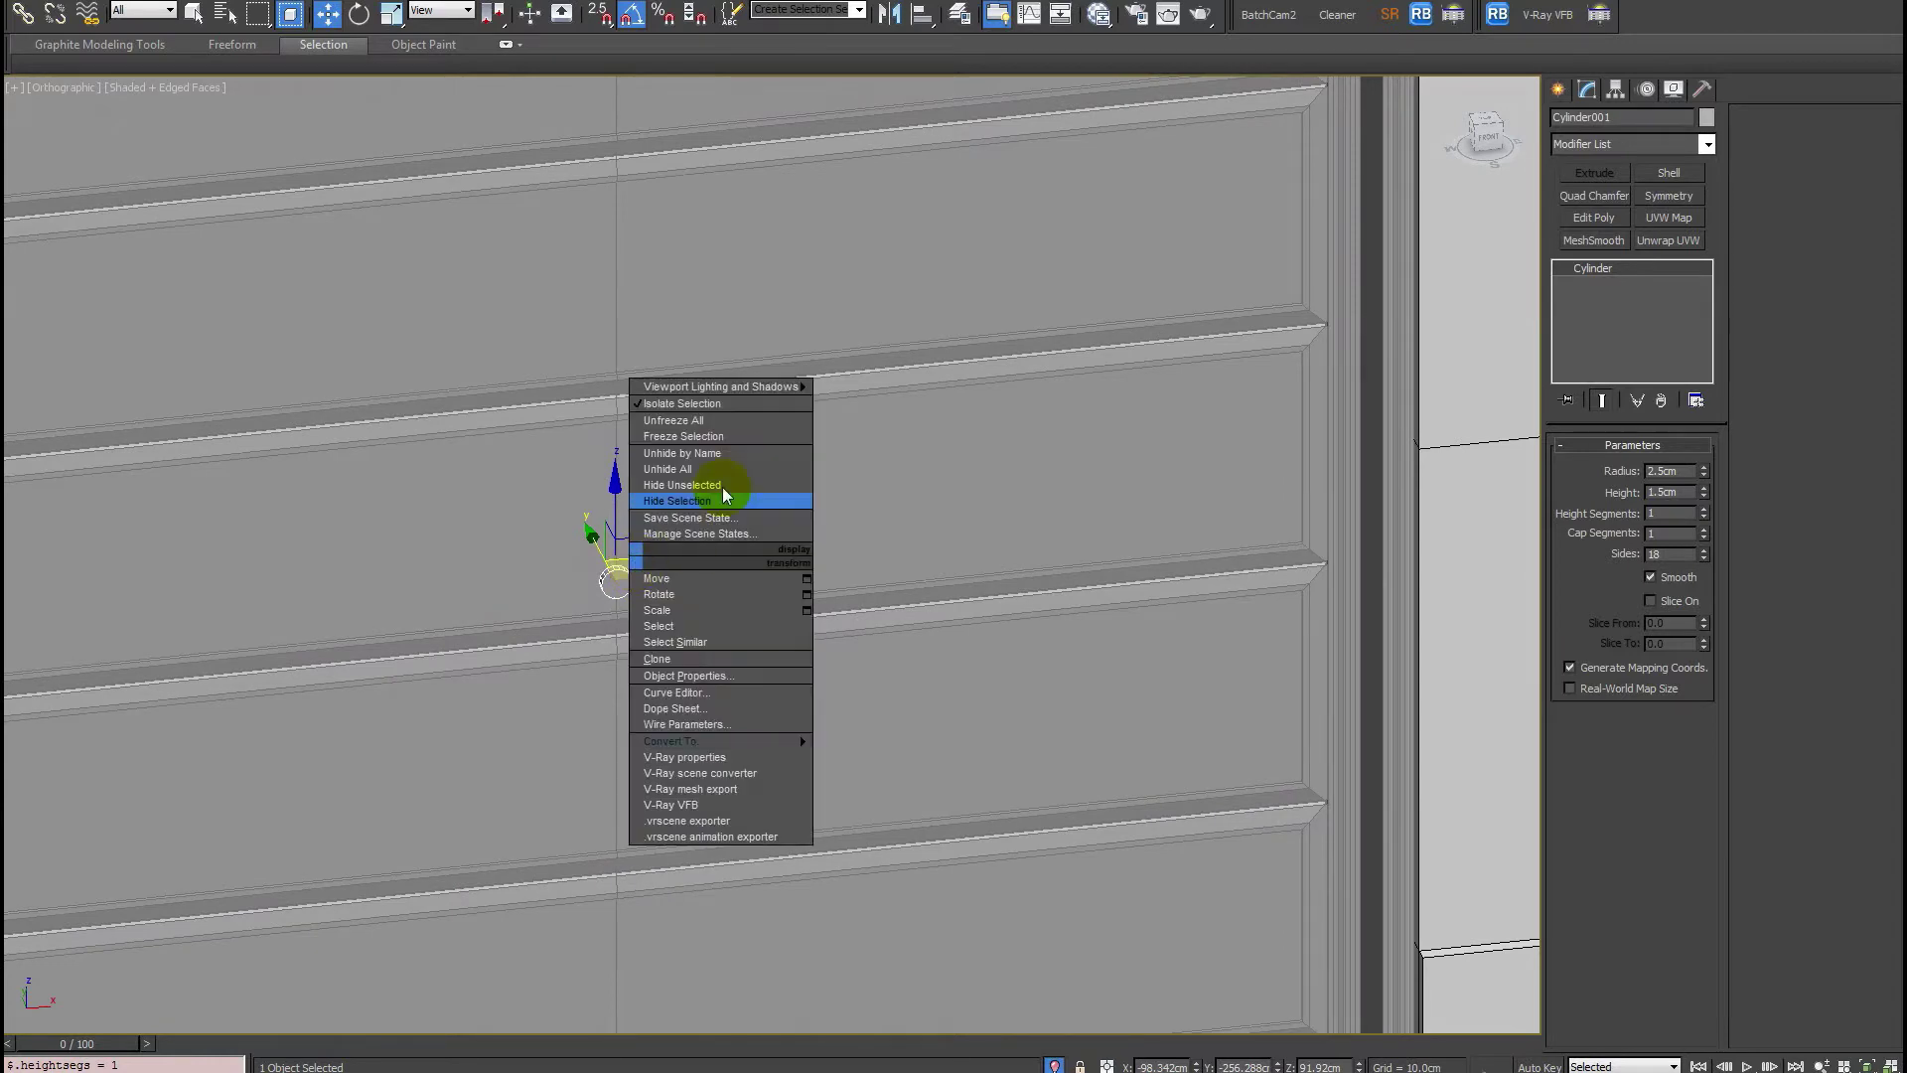
{"action": "left_click", "coordinate": [971, 551]}
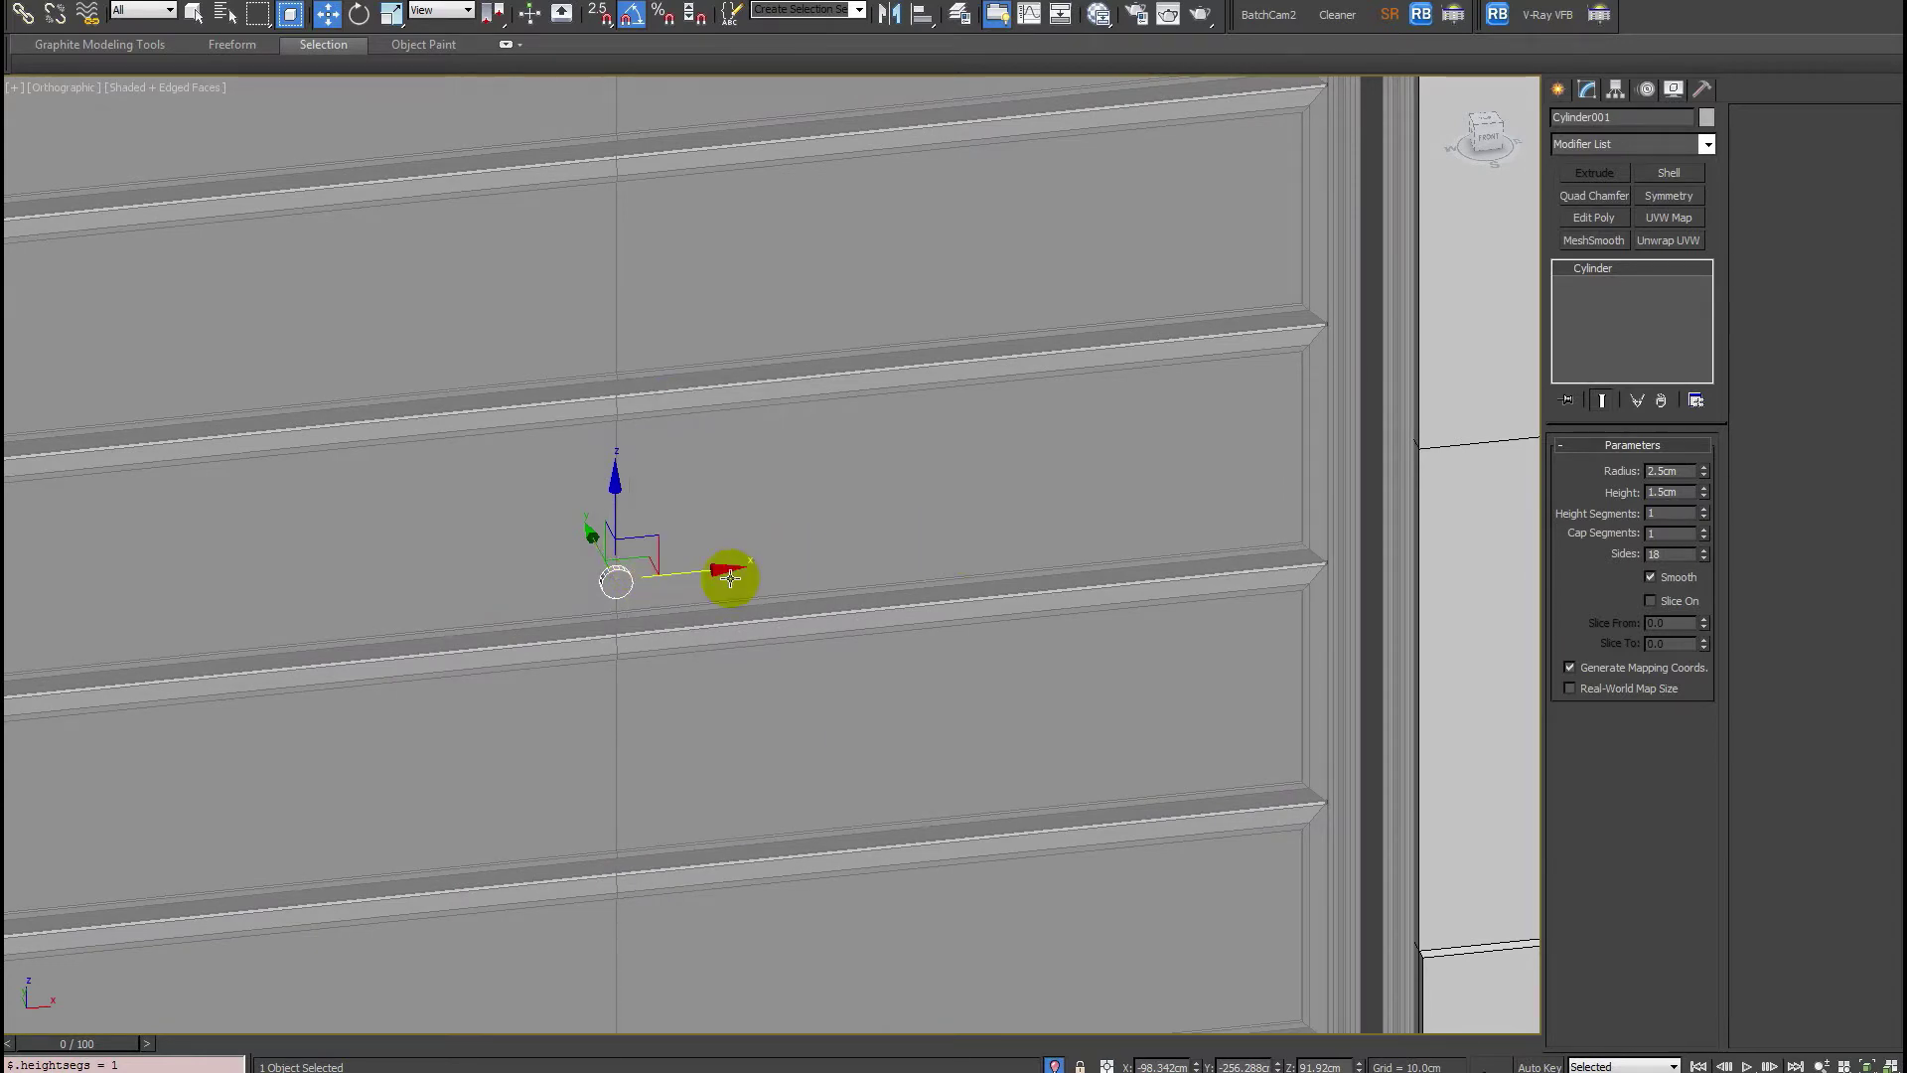
{"action": "right_click", "coordinate": [626, 575]}
{"action": "left_click", "coordinate": [682, 425]}
{"action": "scroll", "coordinate": [972, 618], "scroll_direction": "down", "scroll_amount": 5}
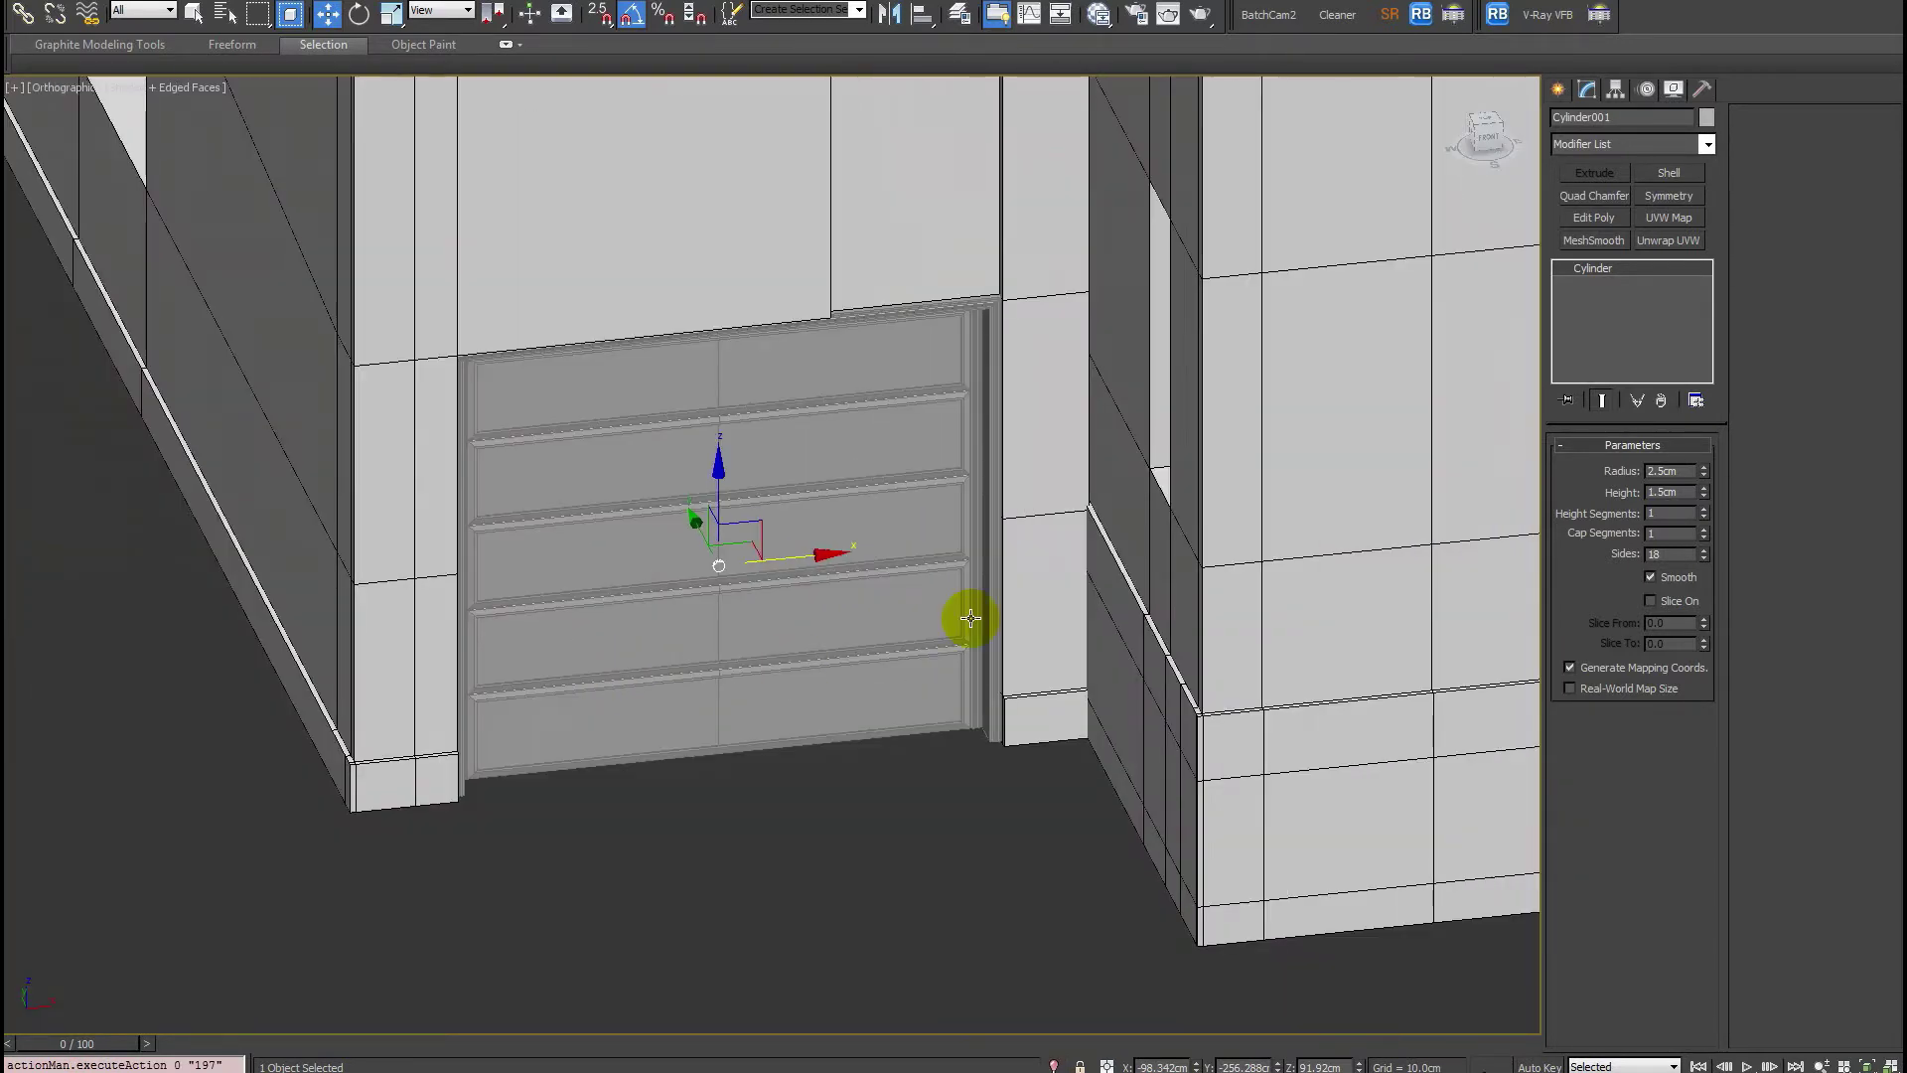
Select the lever of the entrance door's handle as an element of the entrance door.
{"action": "middle_click_drag", "start_coordinate": [972, 618], "coordinate": [810, 553]}
{"action": "scroll", "coordinate": [1120, 490], "scroll_direction": "up", "scroll_amount": 8}
{"action": "scroll", "coordinate": [1012, 428], "scroll_direction": "up", "scroll_amount": 2}
{"action": "left_click", "coordinate": [1006, 394]}
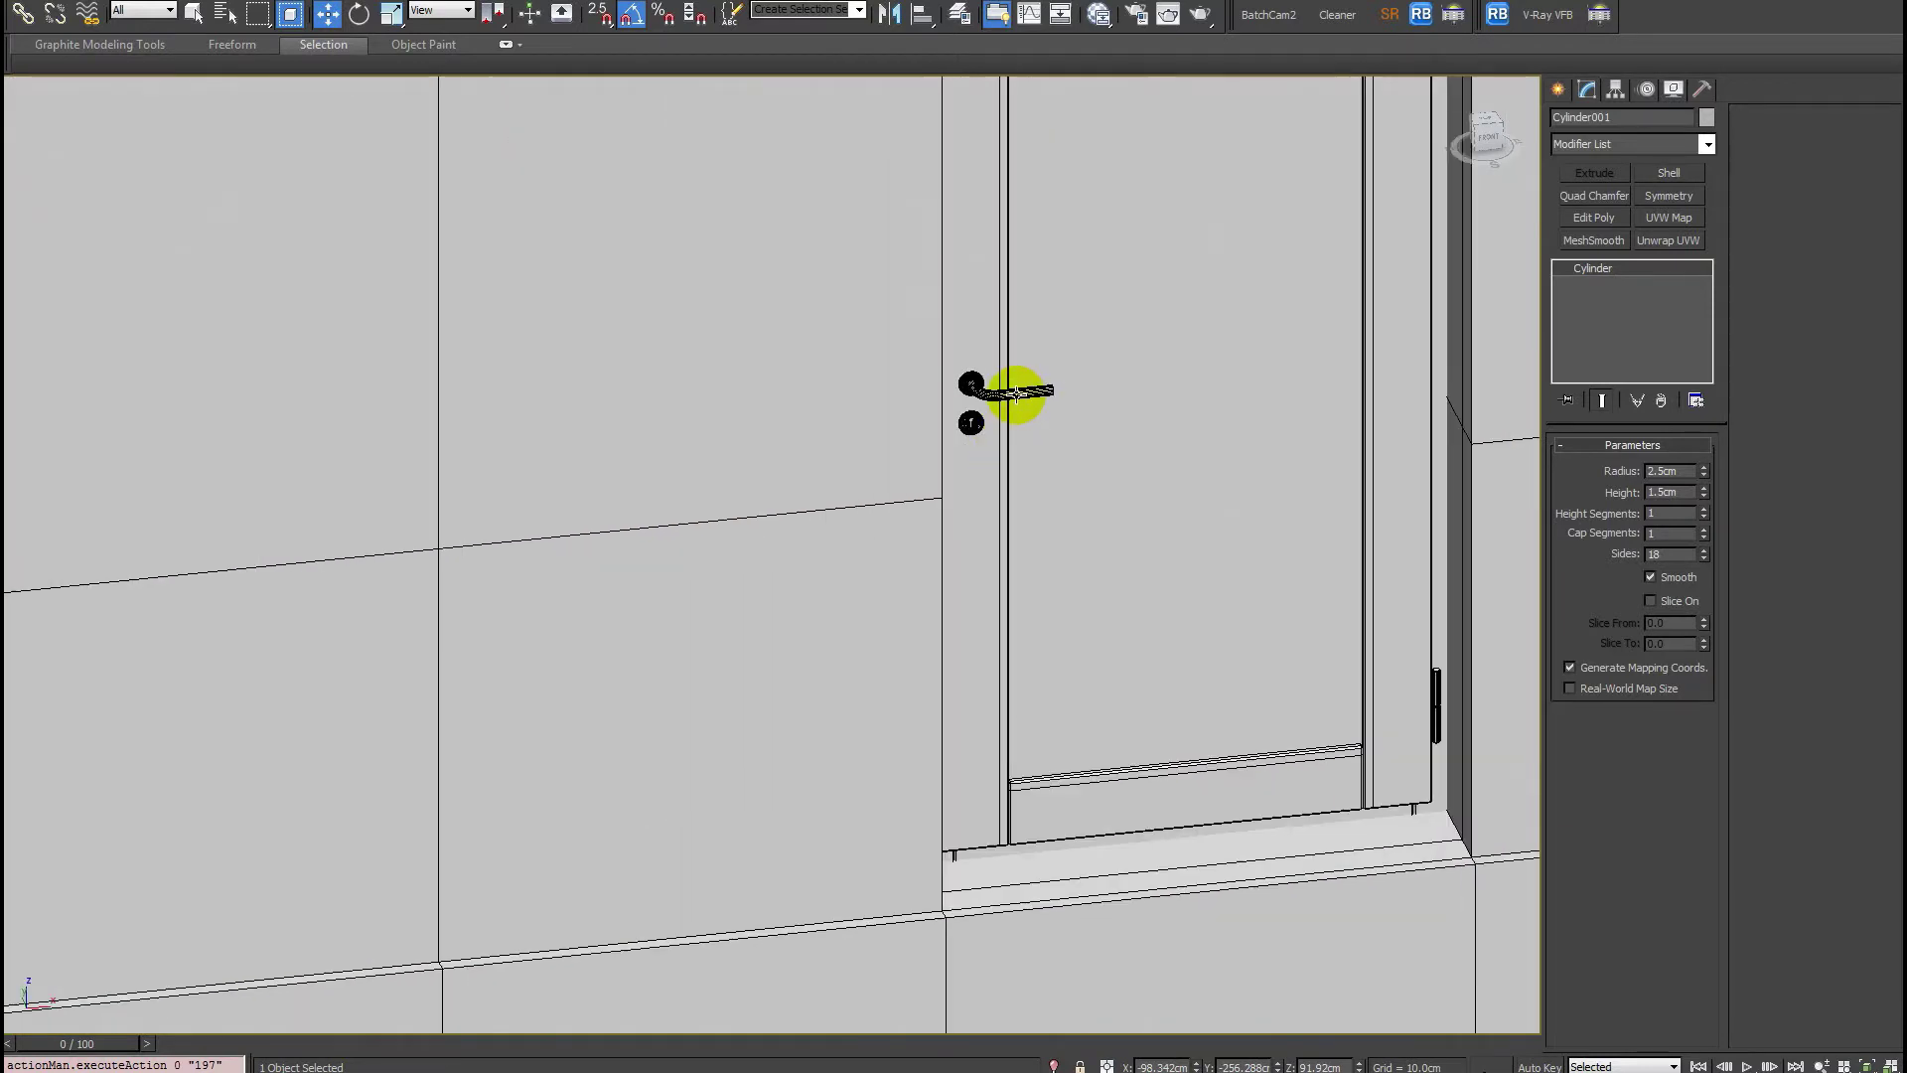
{"action": "scroll", "coordinate": [1016, 395], "scroll_direction": "up", "scroll_amount": 2}
{"action": "key", "text": "5"}
{"action": "left_click", "coordinate": [990, 416]}
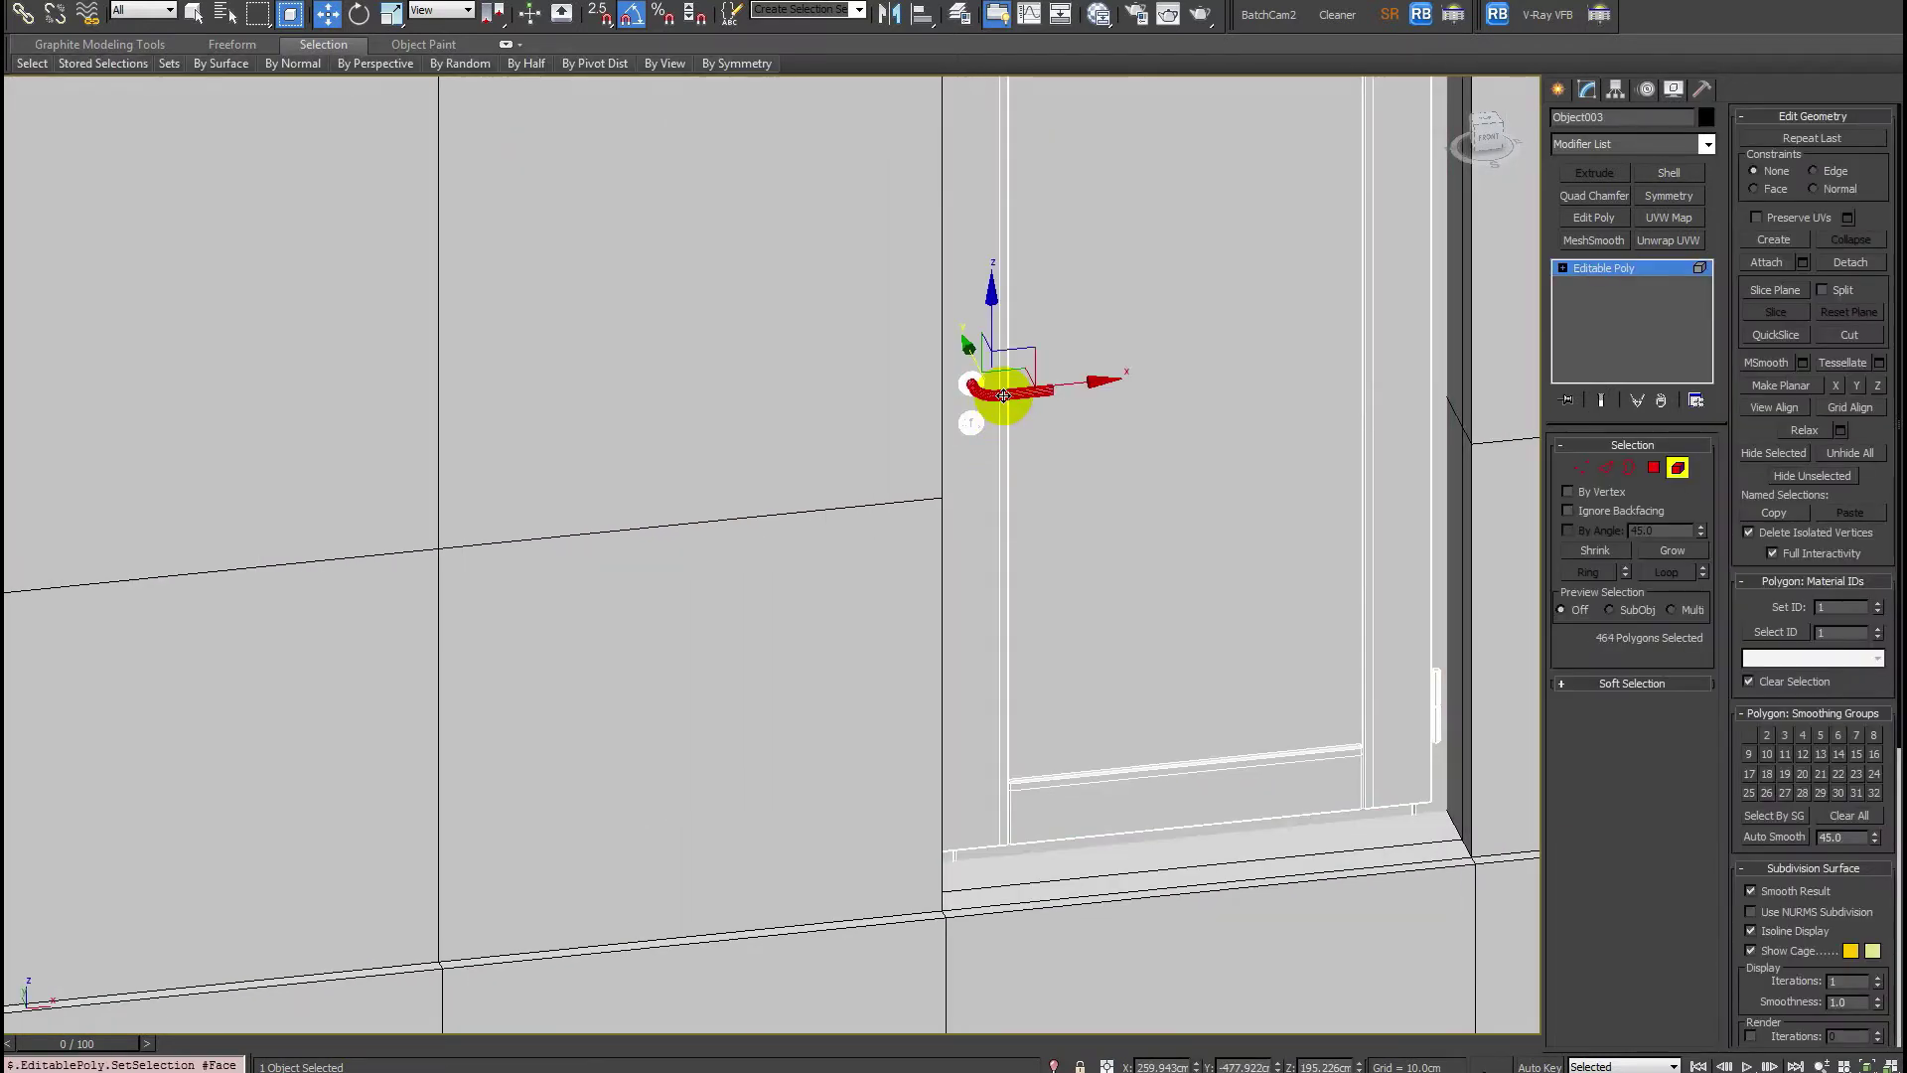
{"action": "scroll", "coordinate": [1277, 395], "scroll_direction": "up", "scroll_amount": 2}
{"action": "middle_click_drag", "start_coordinate": [1277, 396], "coordinate": [965, 573]}
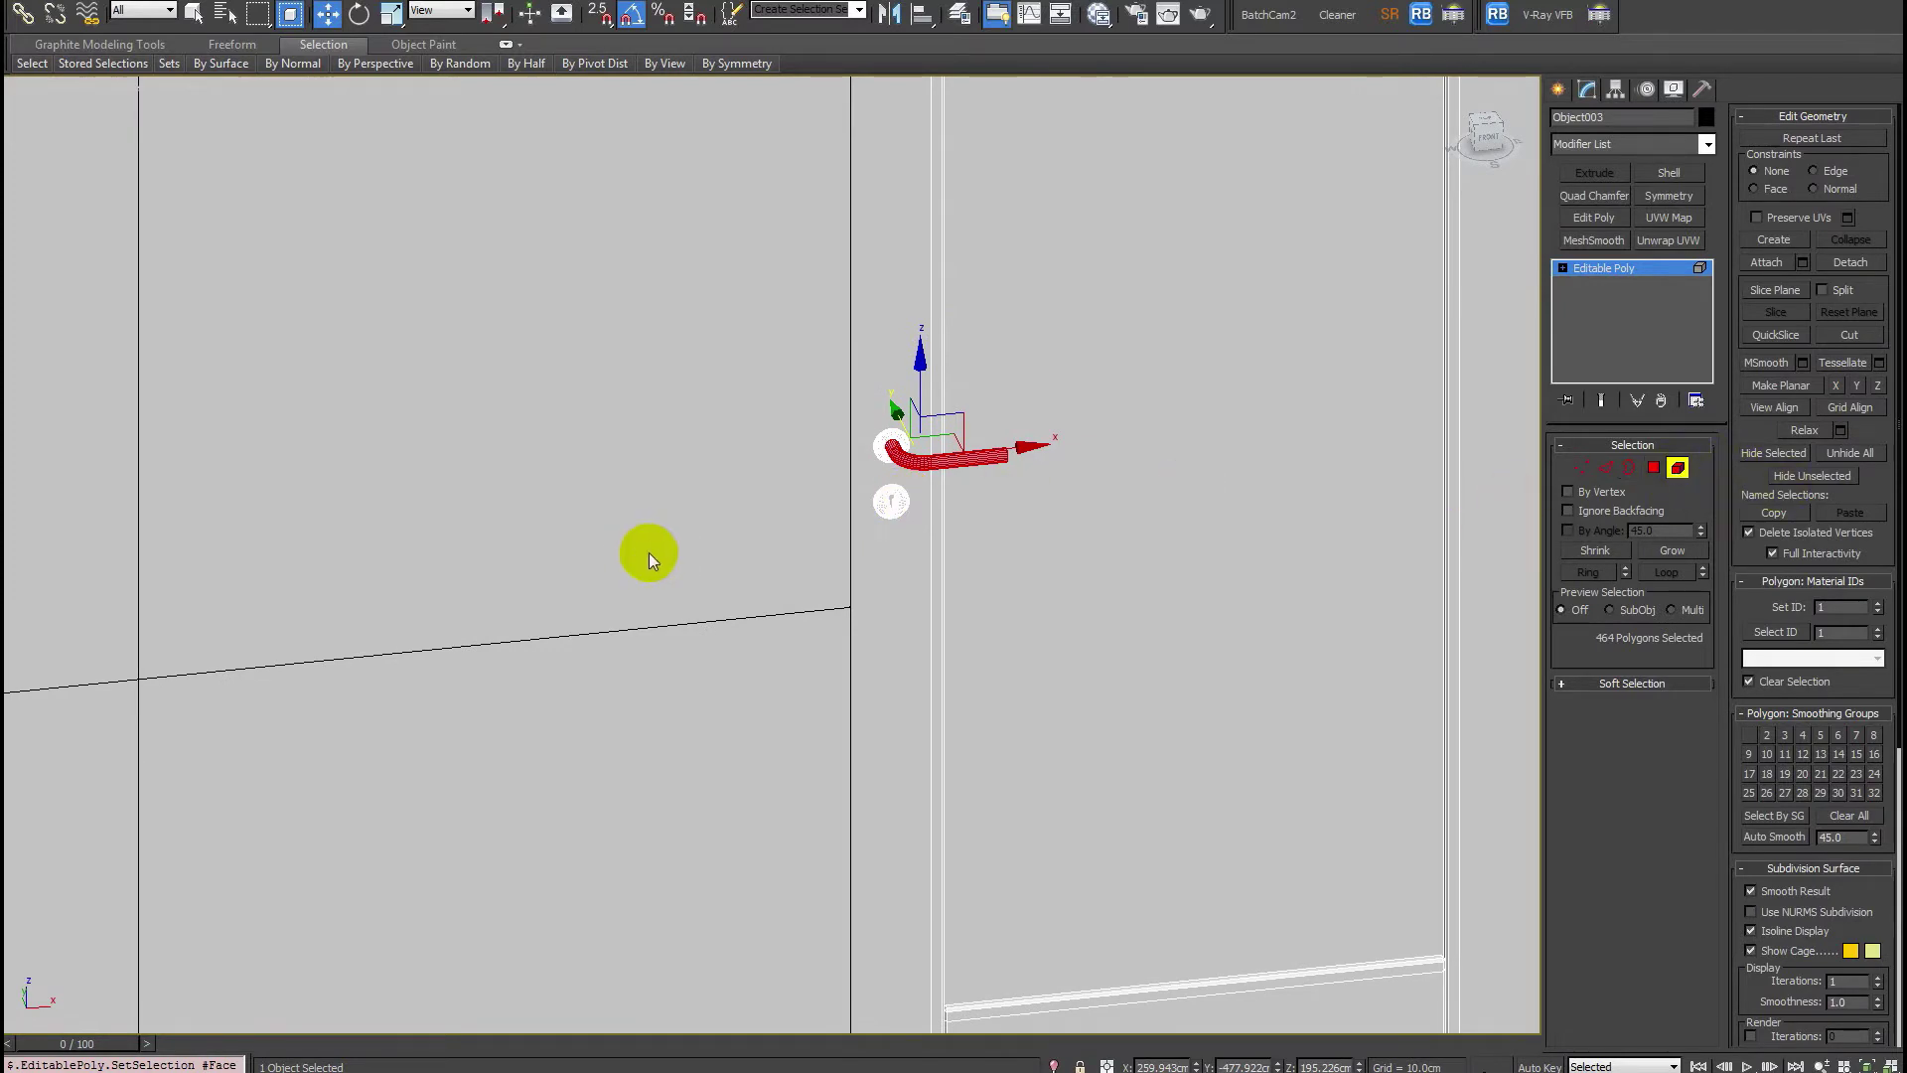
Clone the handle lever about 405 cm sideways, in front of the cylinder on the garage door.
{"action": "scroll", "coordinate": [638, 552], "scroll_direction": "down", "scroll_amount": 5}
{"action": "scroll", "coordinate": [885, 545], "scroll_direction": "up", "scroll_amount": 2}
{"action": "left_click_drag", "start_coordinate": [1108, 517], "coordinate": [213, 576]}
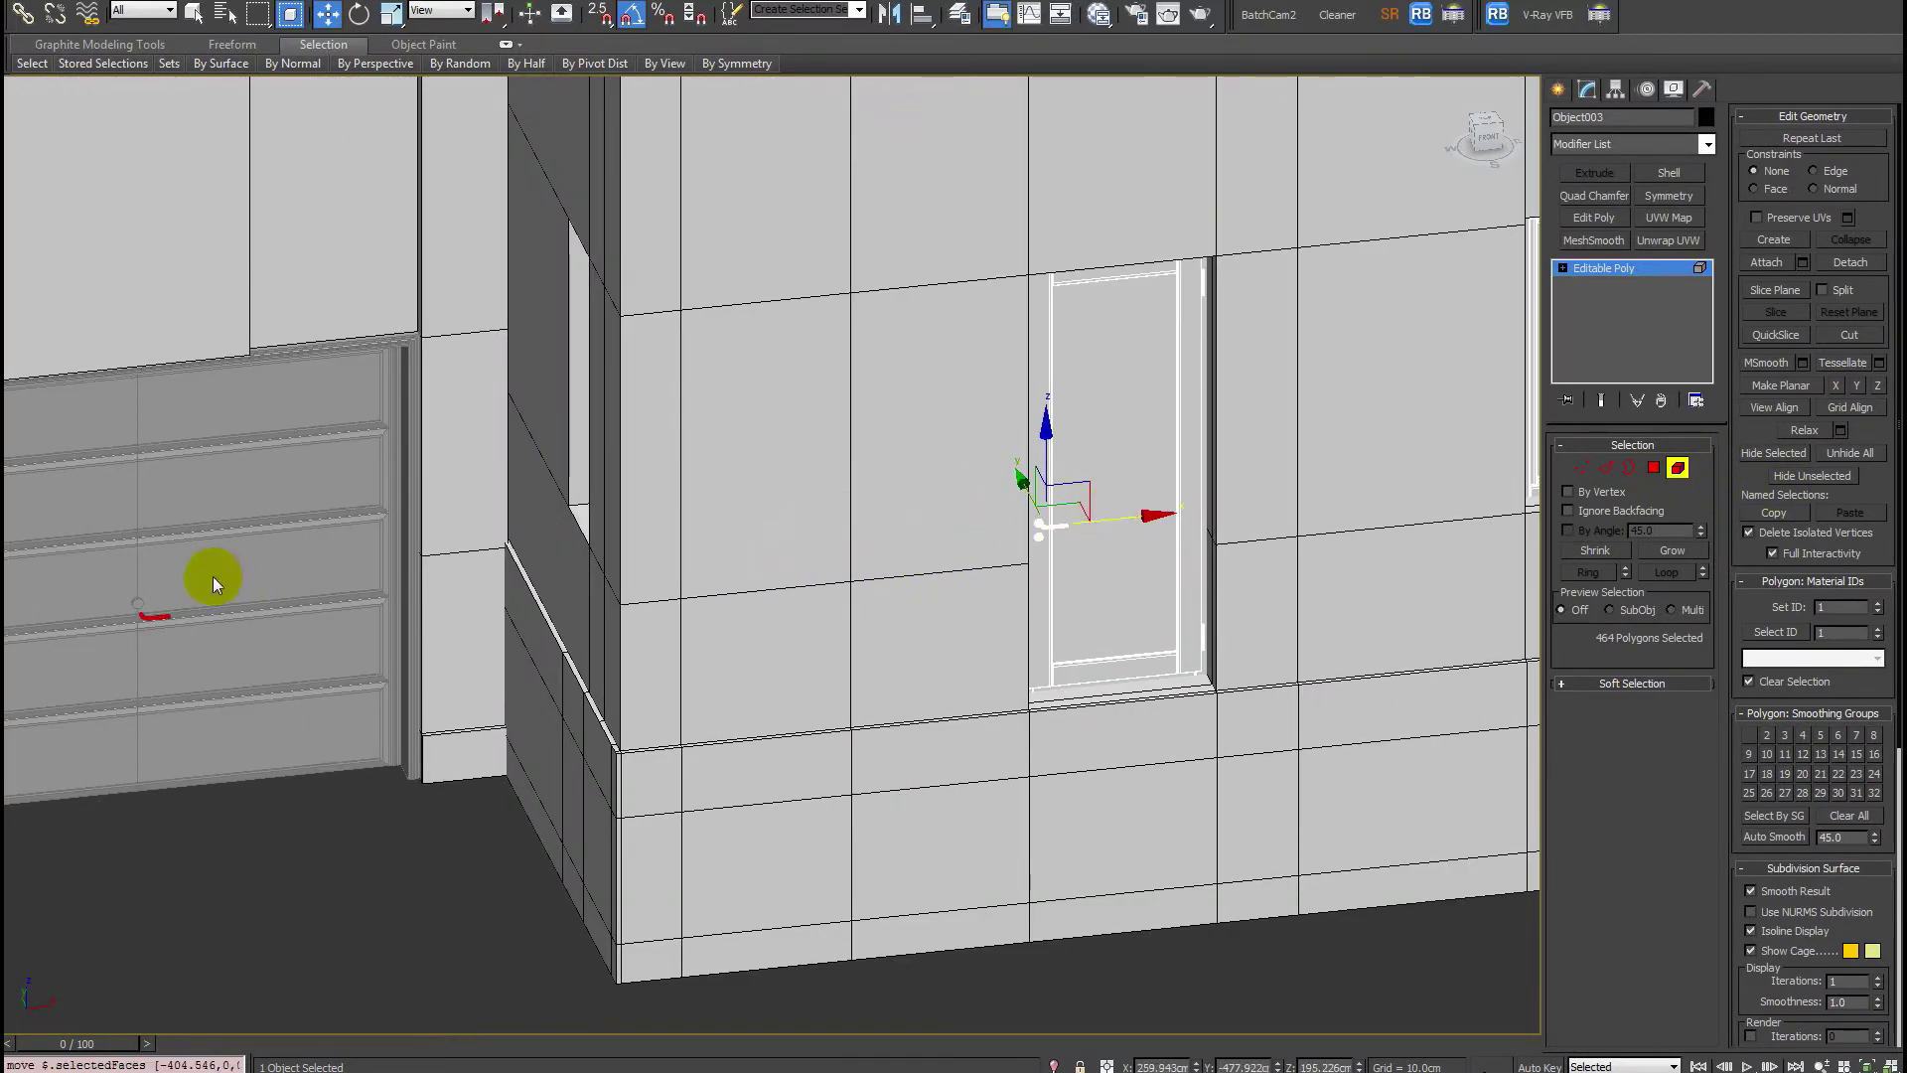
{"action": "left_click", "coordinate": [1037, 559]}
{"action": "middle_click_drag", "start_coordinate": [273, 669], "coordinate": [616, 633]}
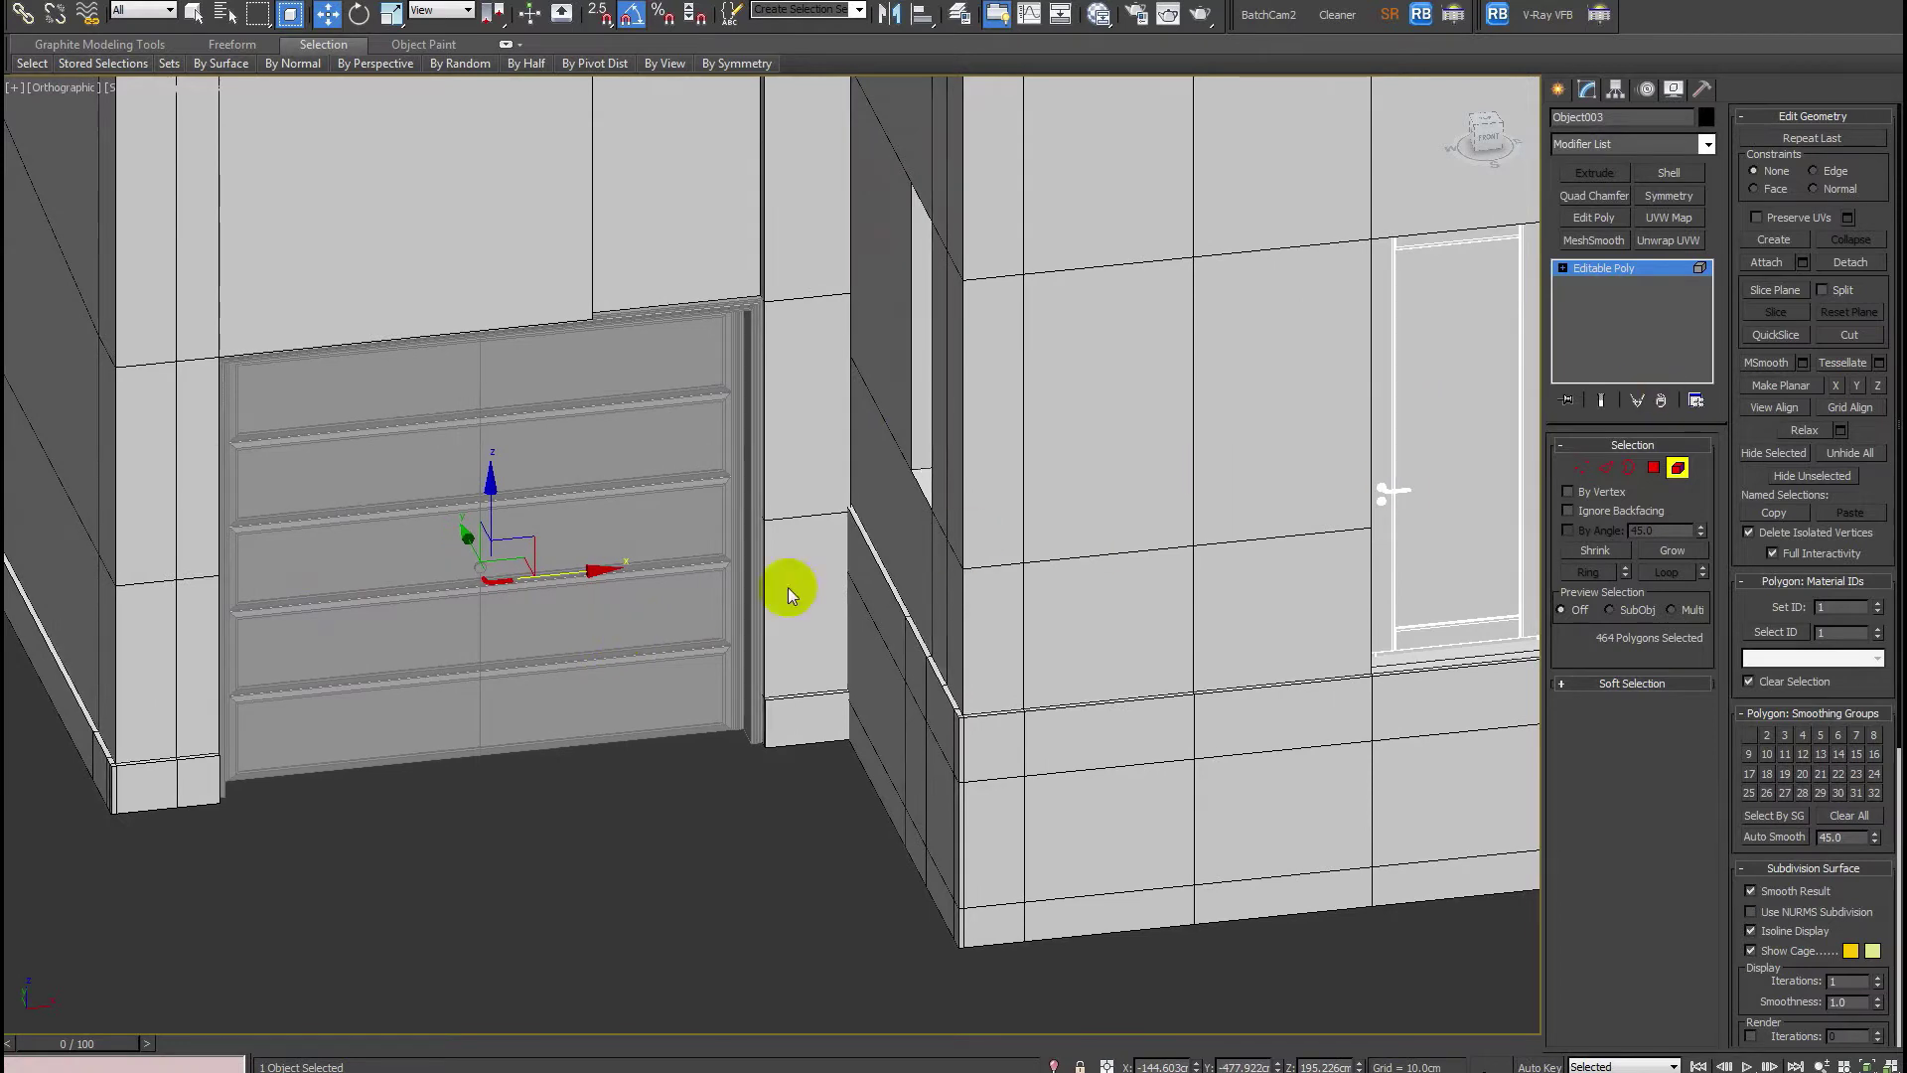
Detach the copied lever from the entrance door as a separate object and select it.
{"action": "scroll", "coordinate": [788, 593], "scroll_direction": "up", "scroll_amount": 3}
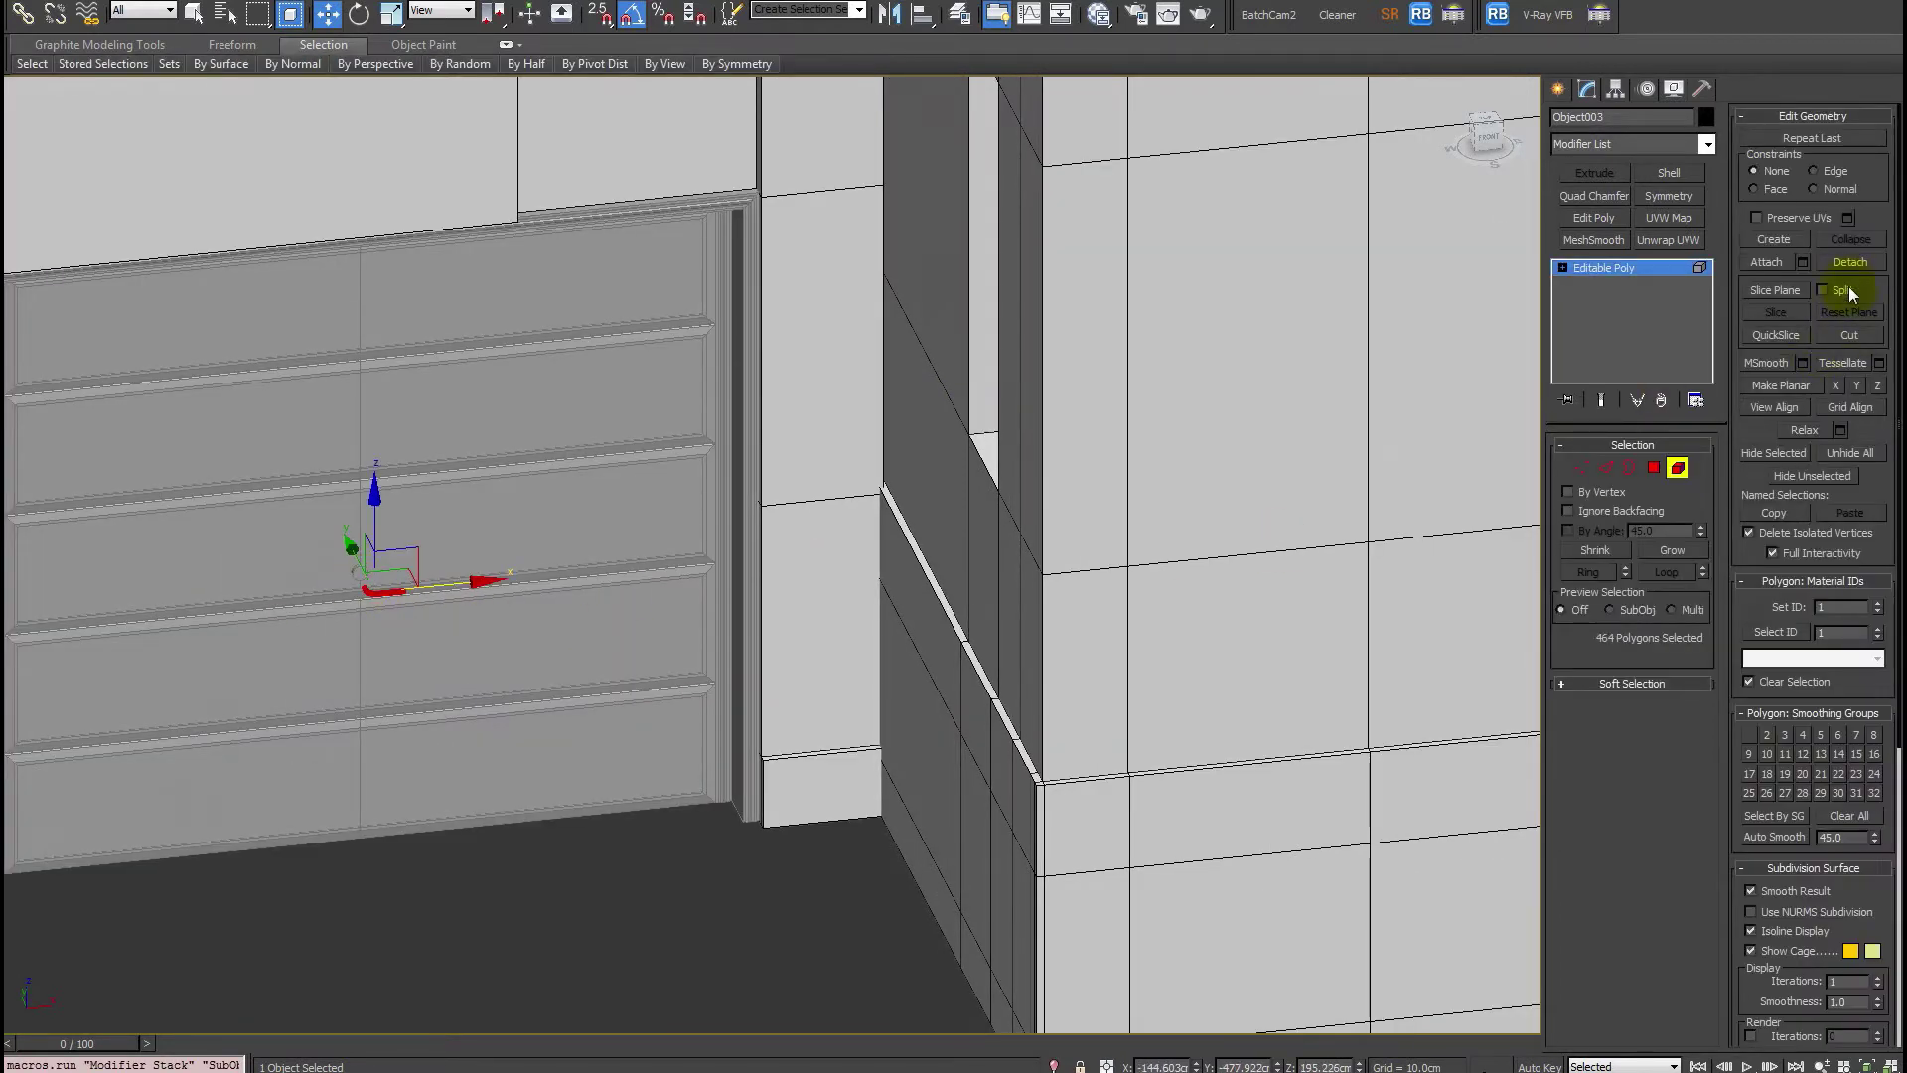
{"action": "left_click", "coordinate": [1845, 270]}
{"action": "key", "text": "Return"}
{"action": "middle_click_drag", "start_coordinate": [394, 626], "coordinate": [785, 612]}
{"action": "key", "text": "5"}
{"action": "left_click", "coordinate": [447, 603]}
{"action": "scroll", "coordinate": [447, 604], "scroll_direction": "up", "scroll_amount": 2}
{"action": "scroll", "coordinate": [490, 610], "scroll_direction": "down", "scroll_amount": 1}
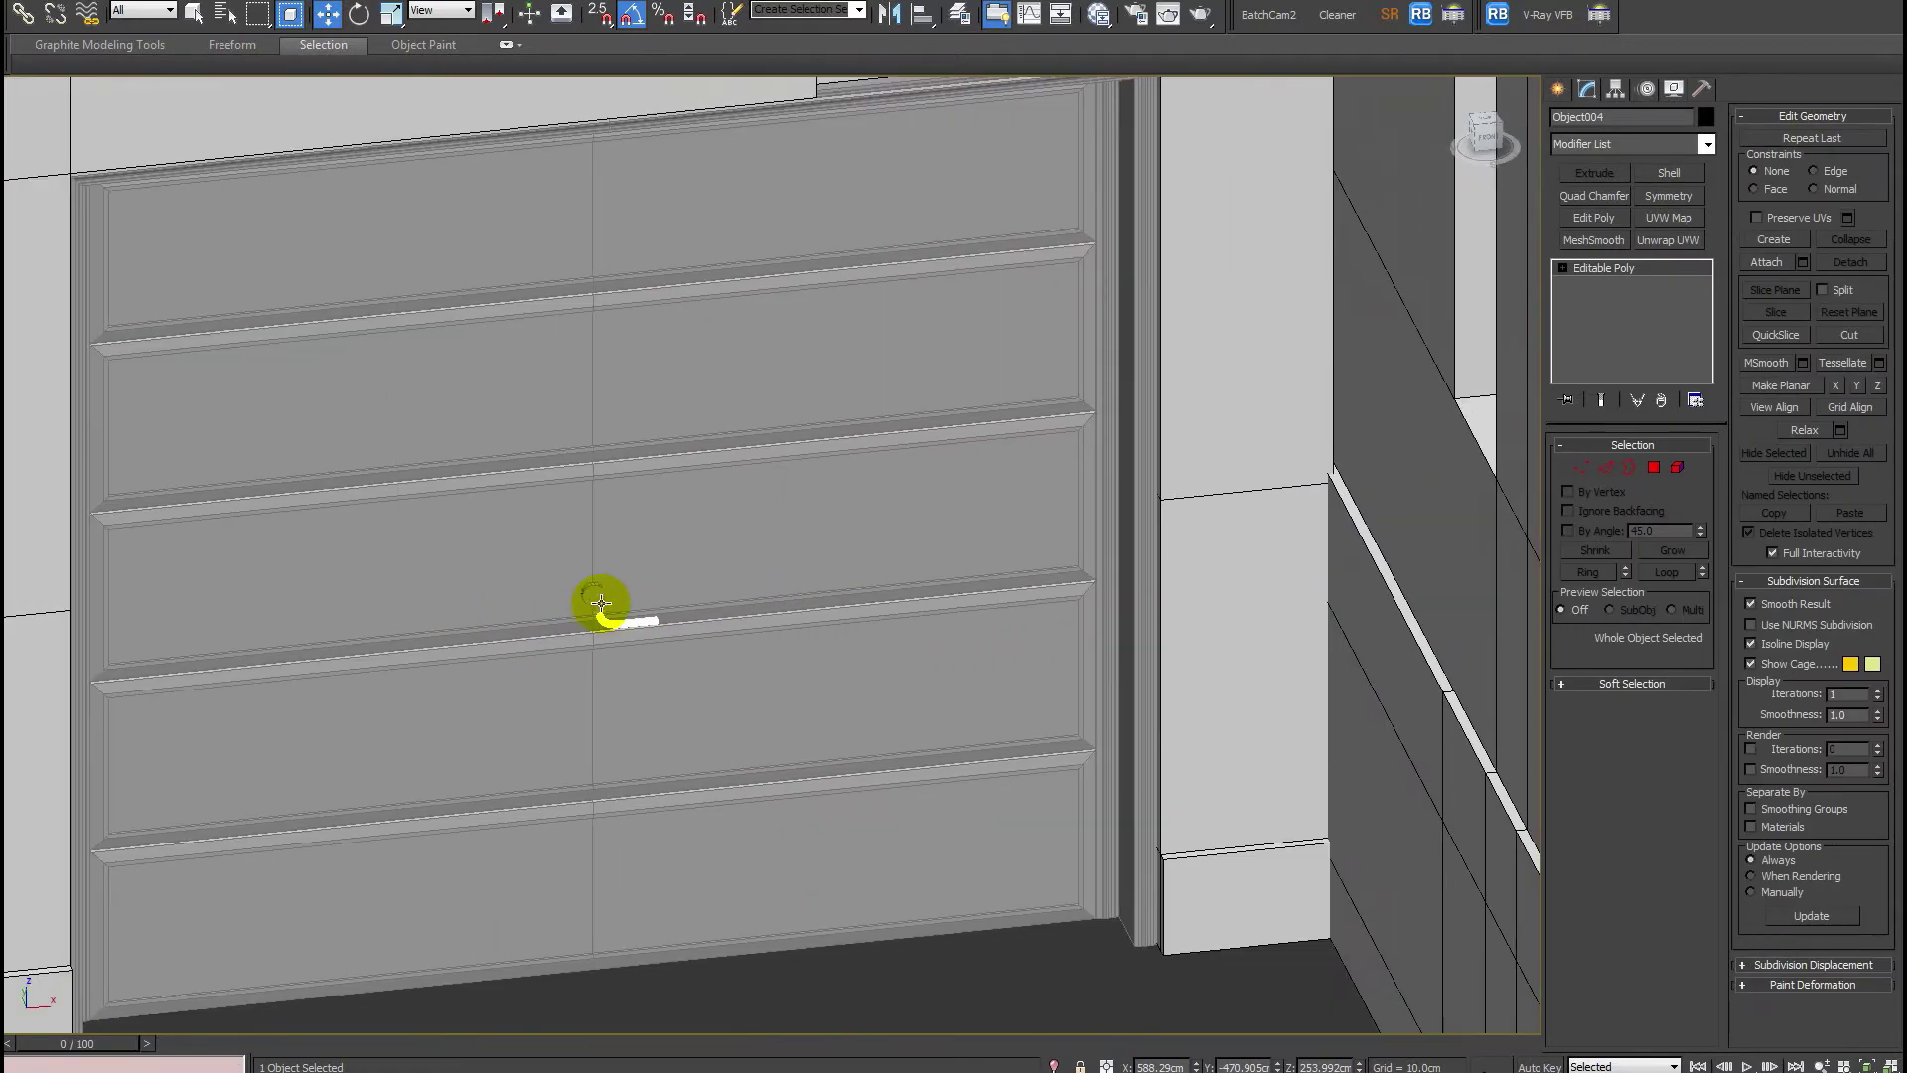
Center the detached lever's pivot on the object.
{"action": "key", "text": "u"}
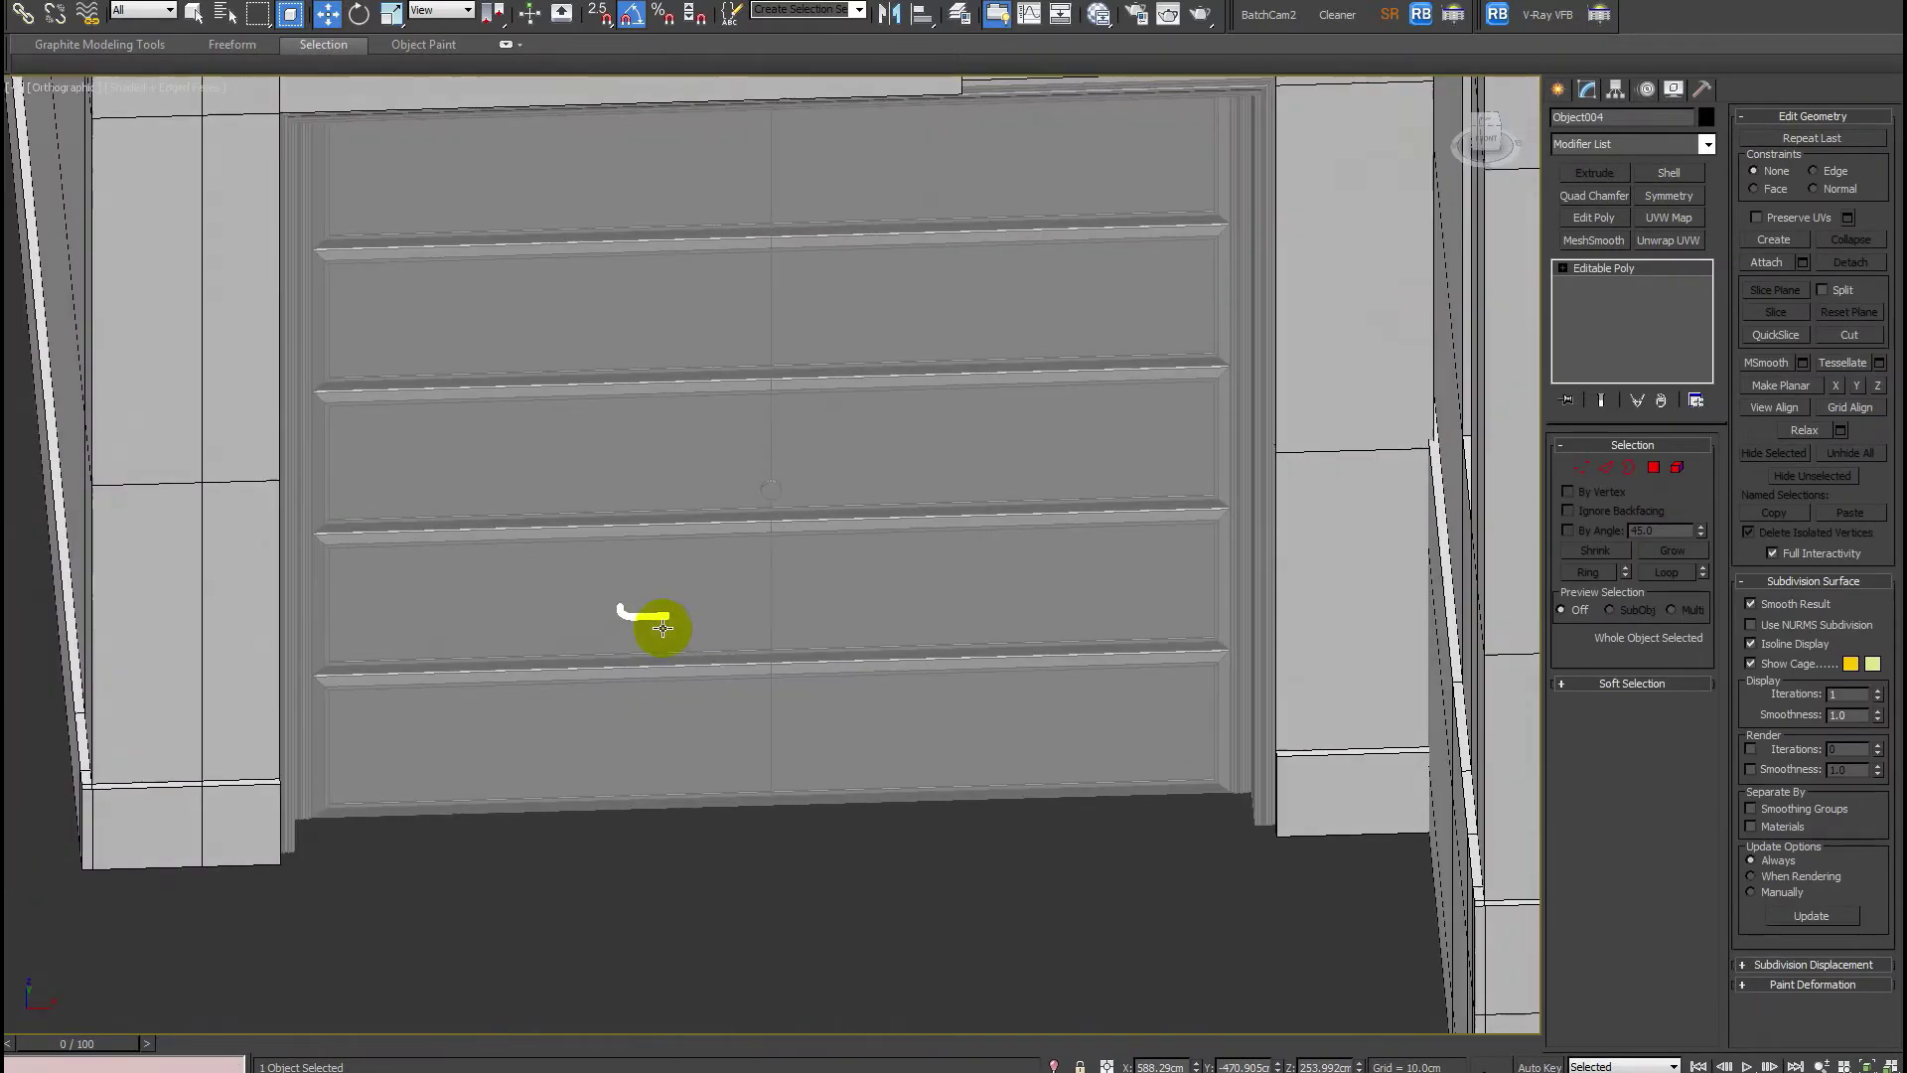
{"action": "left_click", "coordinate": [1613, 90]}
{"action": "left_click", "coordinate": [1610, 221]}
{"action": "left_click", "coordinate": [1647, 317]}
{"action": "left_click", "coordinate": [1665, 216]}
Move the handle lever back to the front surface of the garage door, beside the cylinder.
{"action": "middle_click_drag", "start_coordinate": [871, 488], "coordinate": [908, 500], "text": "alt"}
{"action": "middle_click_drag", "start_coordinate": [587, 622], "coordinate": [599, 620]}
{"action": "left_click_drag", "start_coordinate": [629, 582], "coordinate": [212, 227]}
{"action": "scroll", "coordinate": [378, 328], "scroll_direction": "down", "scroll_amount": 2}
{"action": "middle_click_drag", "start_coordinate": [485, 389], "coordinate": [725, 447]}
{"action": "left_click_drag", "start_coordinate": [578, 403], "coordinate": [598, 556]}
Place the handle lever just below the cylinder near the door's centre line in the front view.
{"action": "key", "text": "f"}
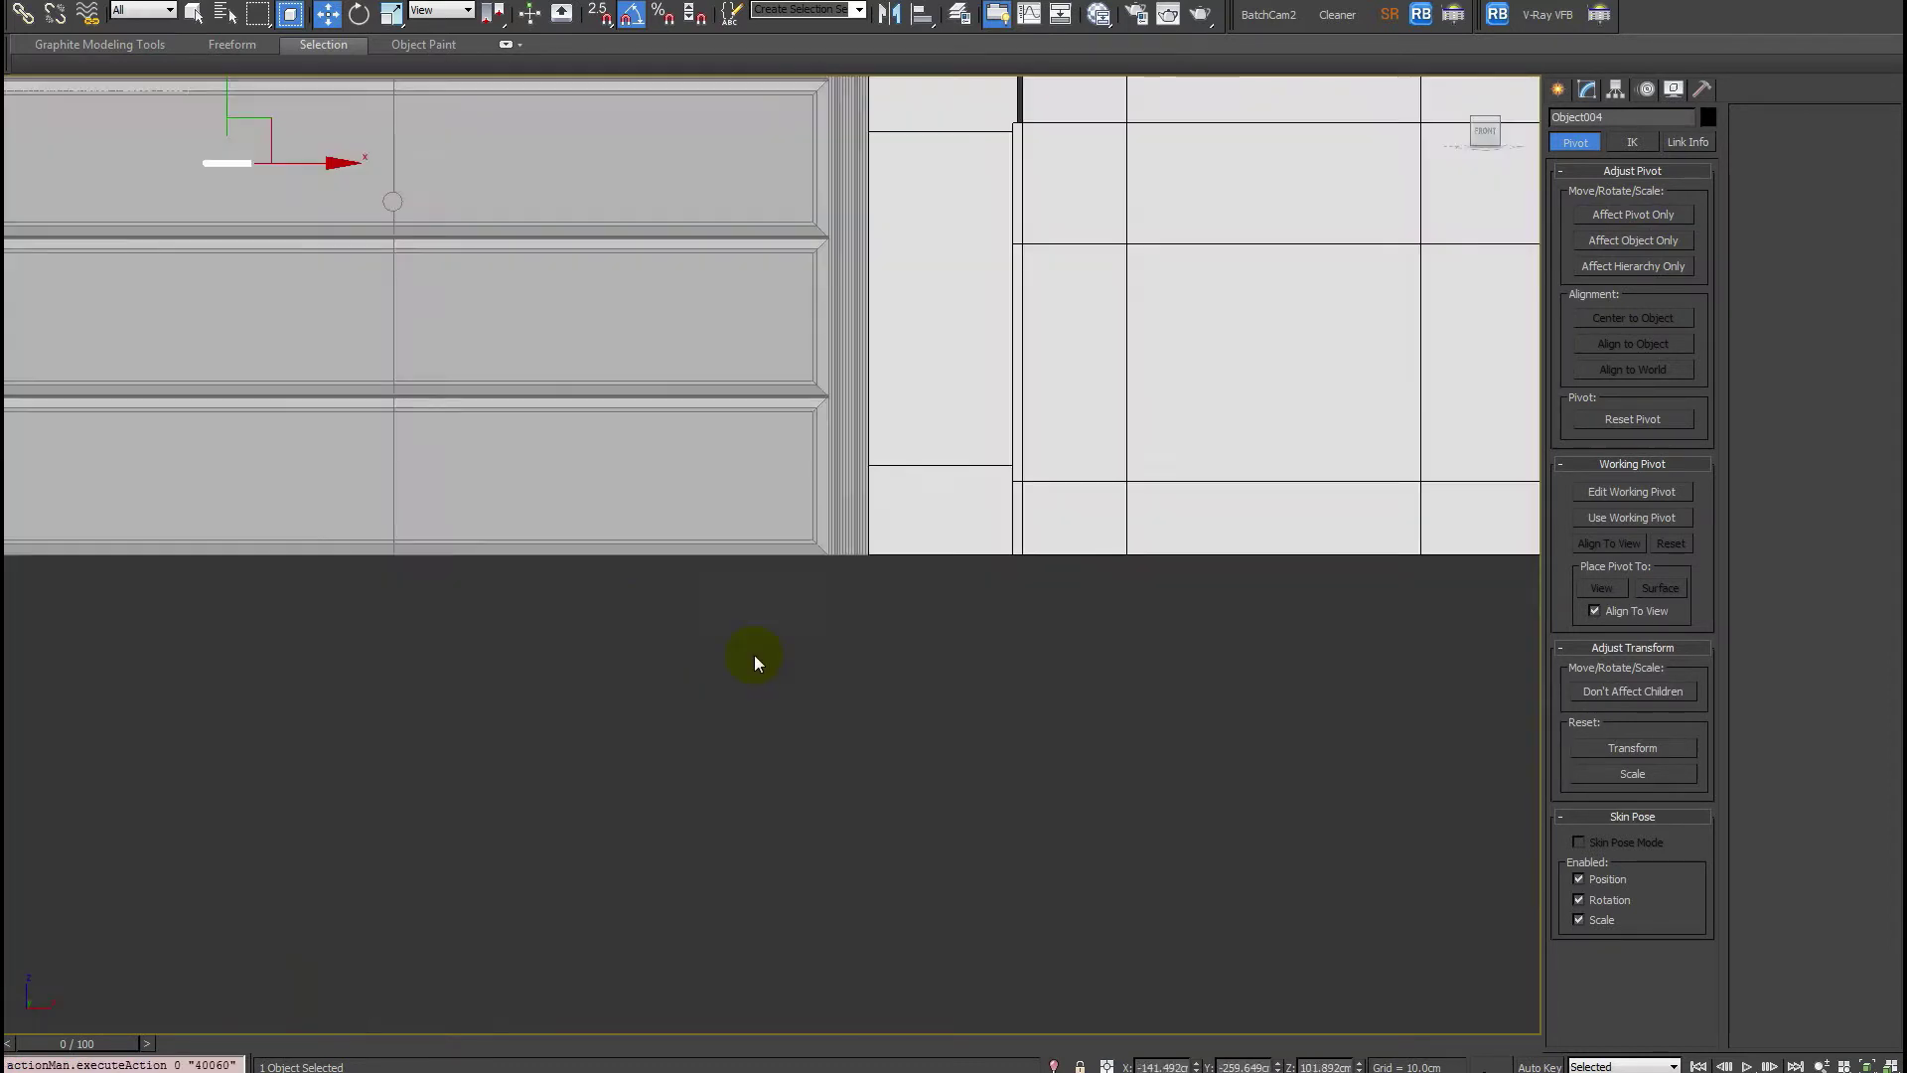
{"action": "key", "text": "z"}
{"action": "scroll", "coordinate": [855, 732], "scroll_direction": "down", "scroll_amount": 9}
{"action": "scroll", "coordinate": [851, 695], "scroll_direction": "up", "scroll_amount": 1}
{"action": "left_click_drag", "start_coordinate": [761, 488], "coordinate": [991, 612]}
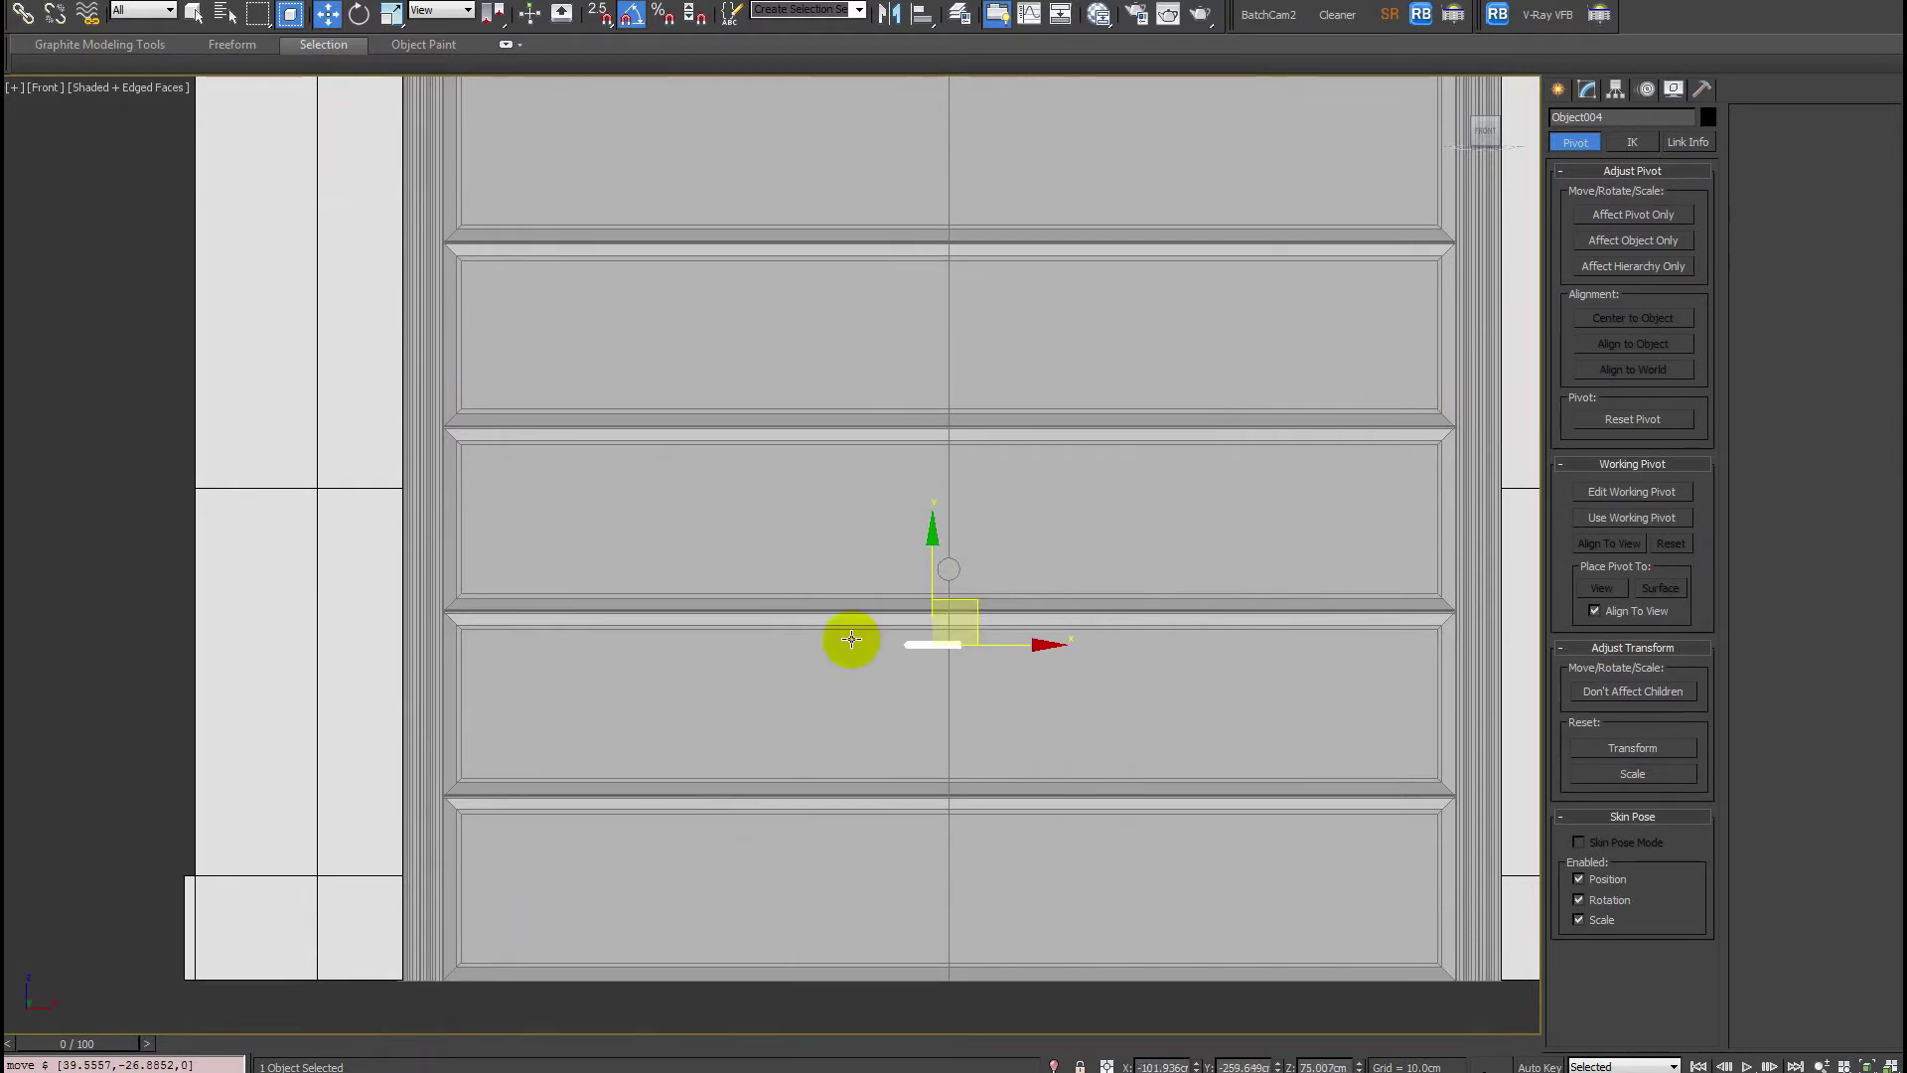
Raise the lever and the cylinder together so that both sit on the middle door panel.
{"action": "left_click", "coordinate": [923, 566], "text": "ctrl"}
{"action": "left_click_drag", "start_coordinate": [934, 551], "coordinate": [916, 481]}
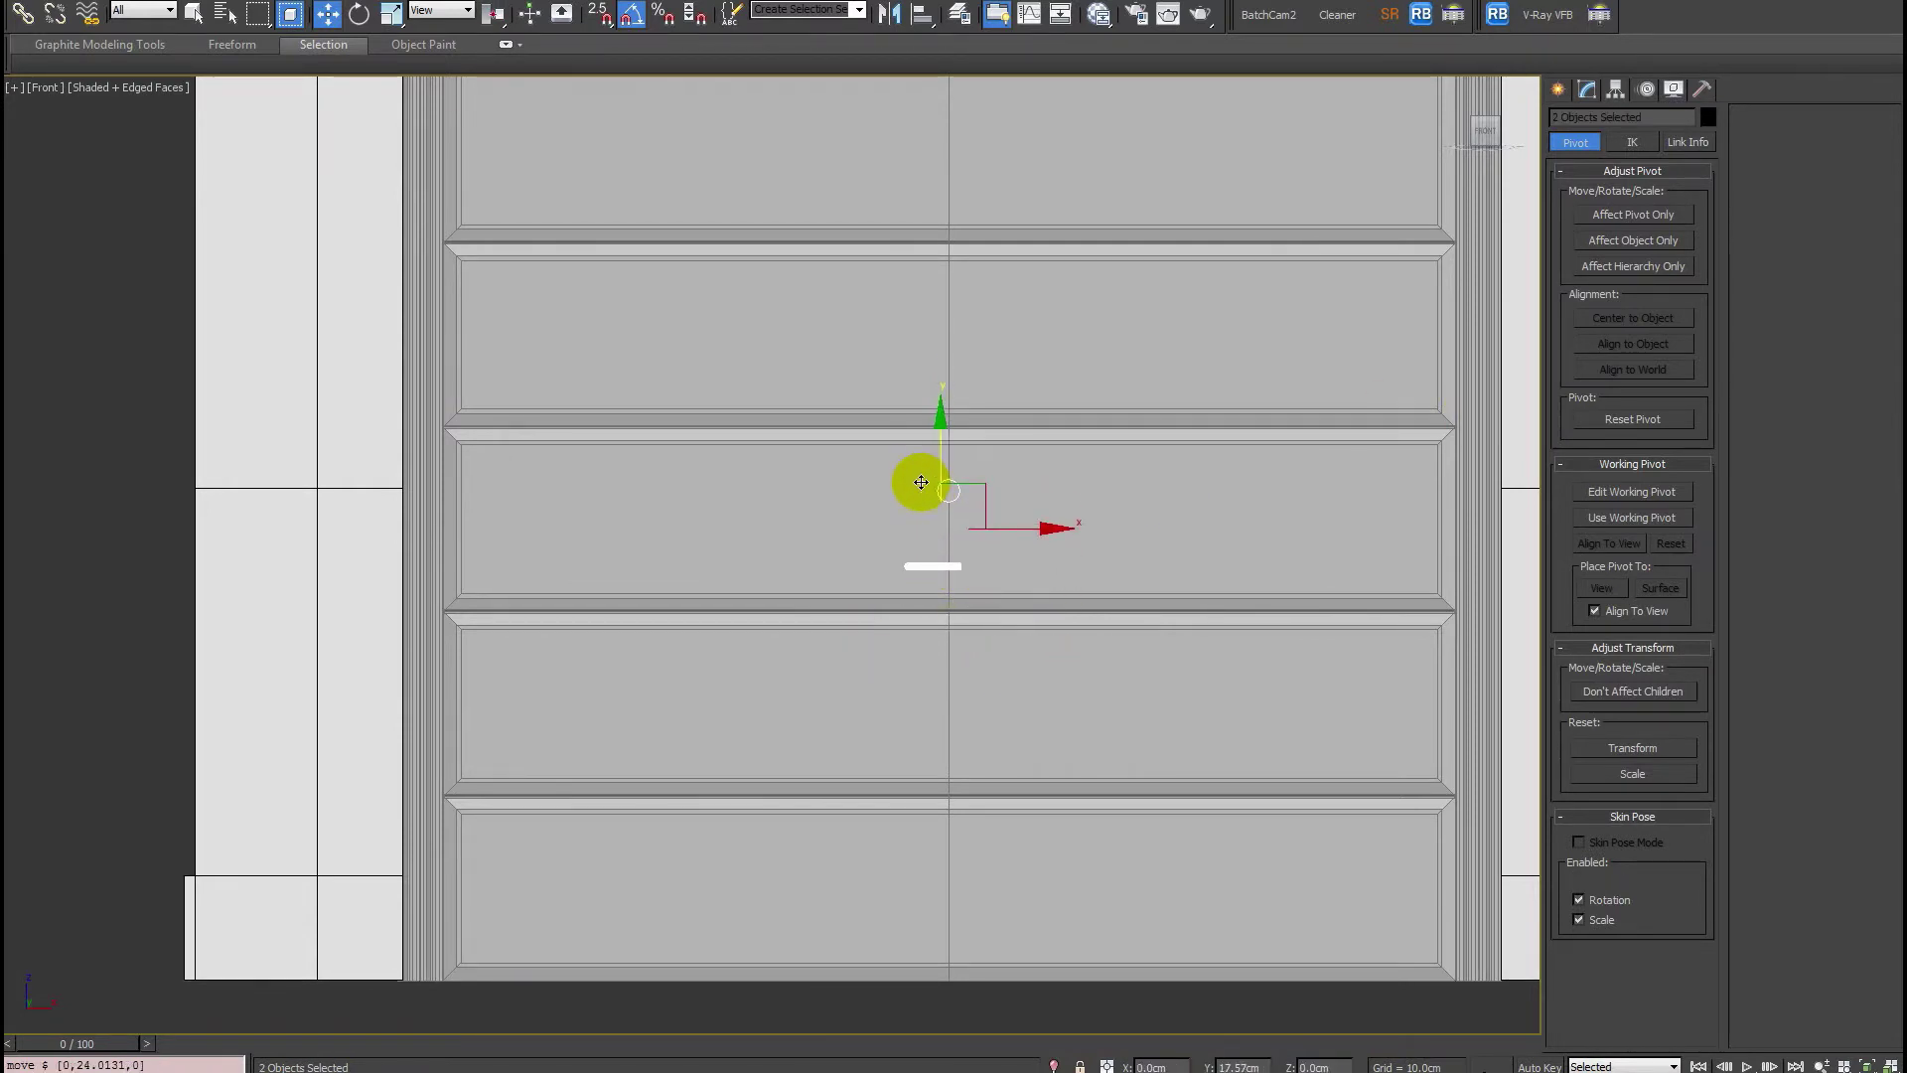
{"action": "left_click", "coordinate": [949, 495]}
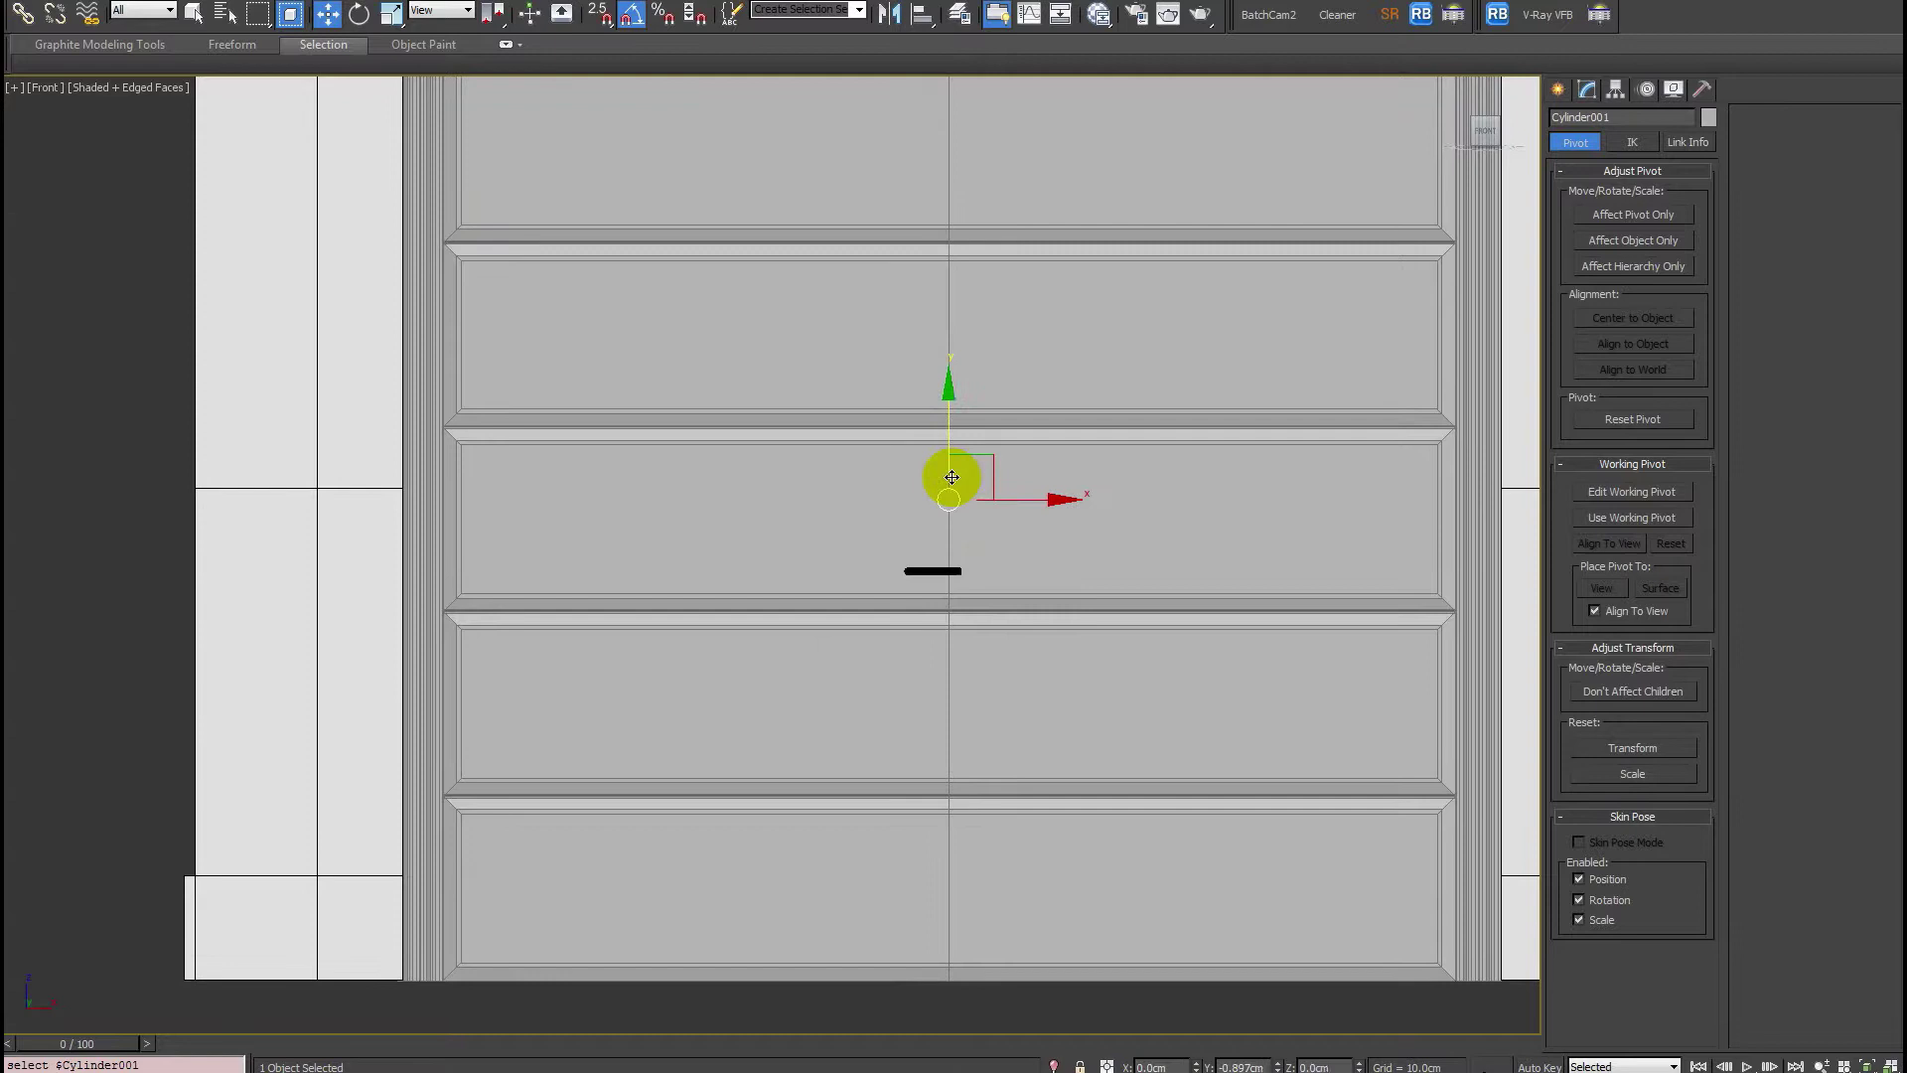
Apply a Symmetry modifier with flipped X-axis mirroring to the handle lever.
{"action": "left_click", "coordinate": [933, 569]}
{"action": "scroll", "coordinate": [933, 571], "scroll_direction": "up", "scroll_amount": 5}
{"action": "middle_click_drag", "start_coordinate": [934, 571], "coordinate": [762, 612]}
{"action": "key", "text": "2"}
{"action": "key", "text": "2"}
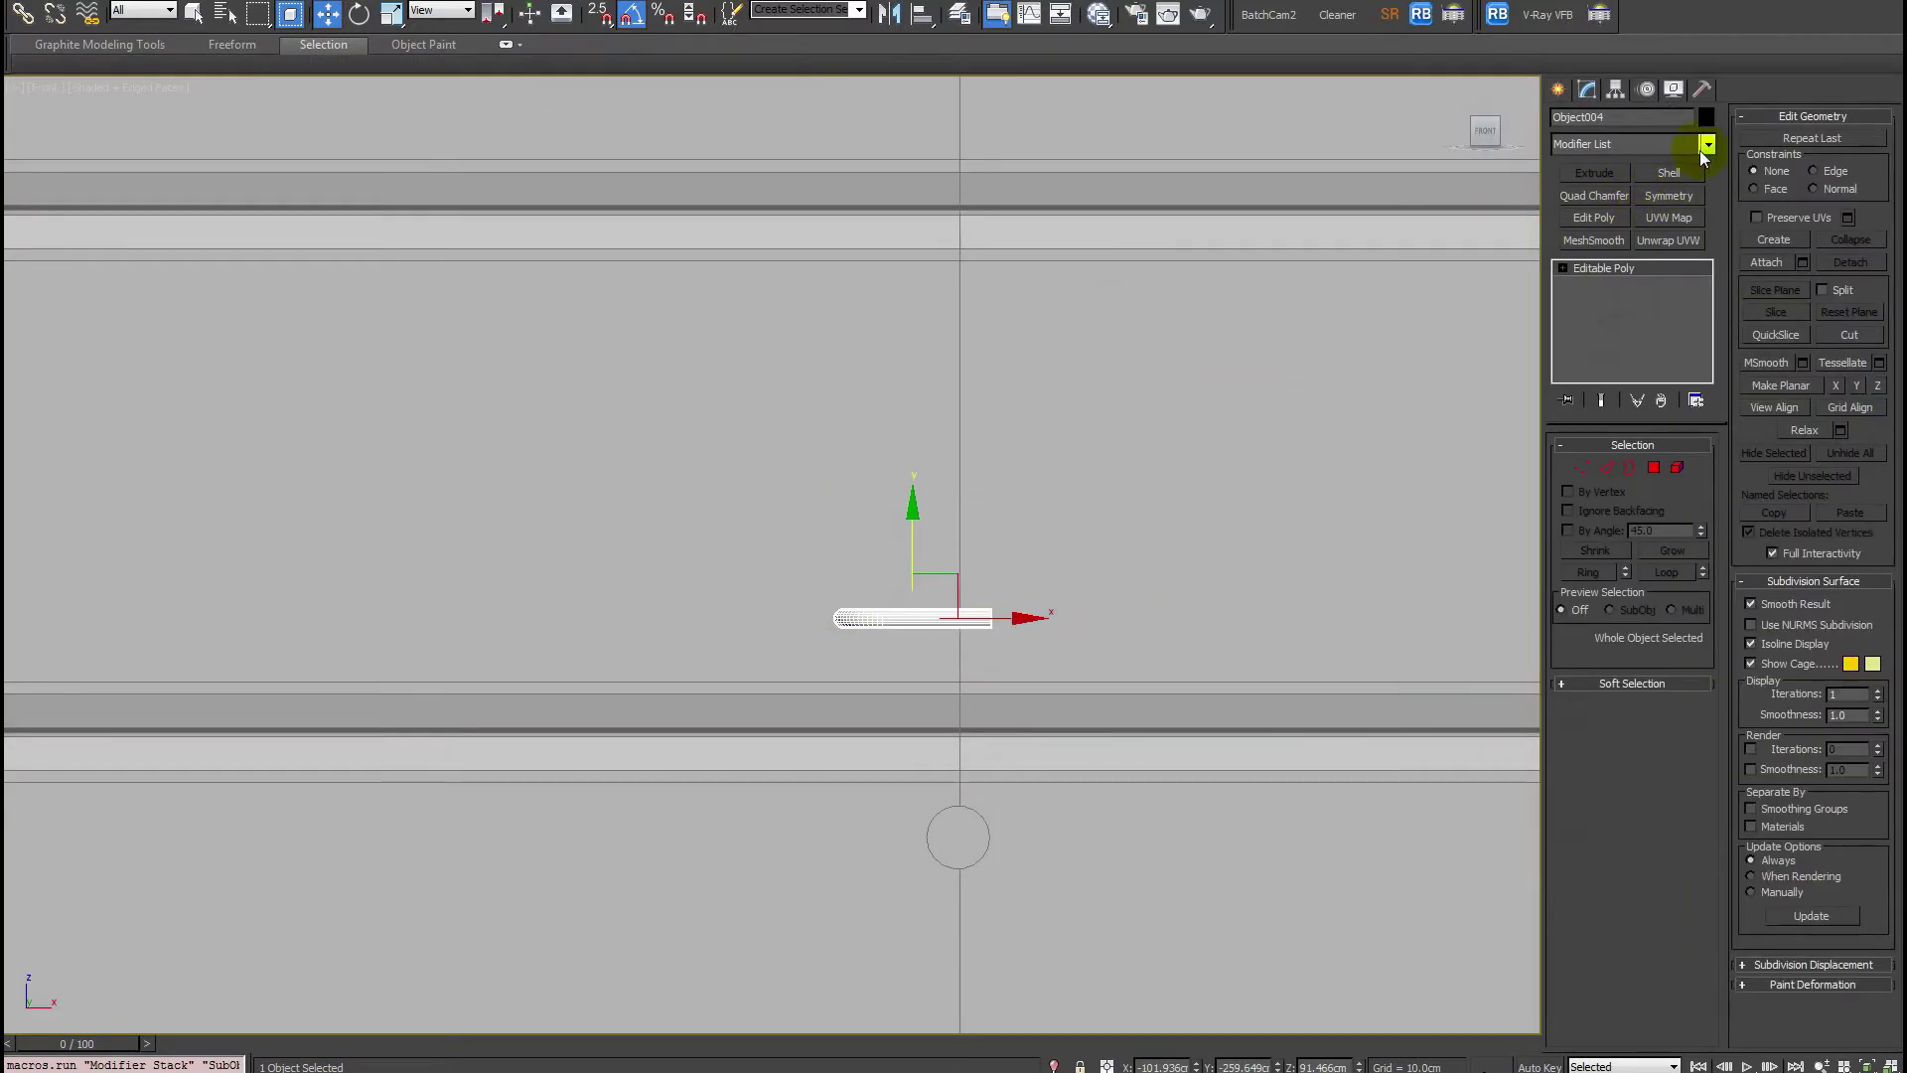
{"action": "left_click", "coordinate": [1706, 145]}
{"action": "scroll", "coordinate": [1703, 153], "scroll_direction": "down", "scroll_amount": 10}
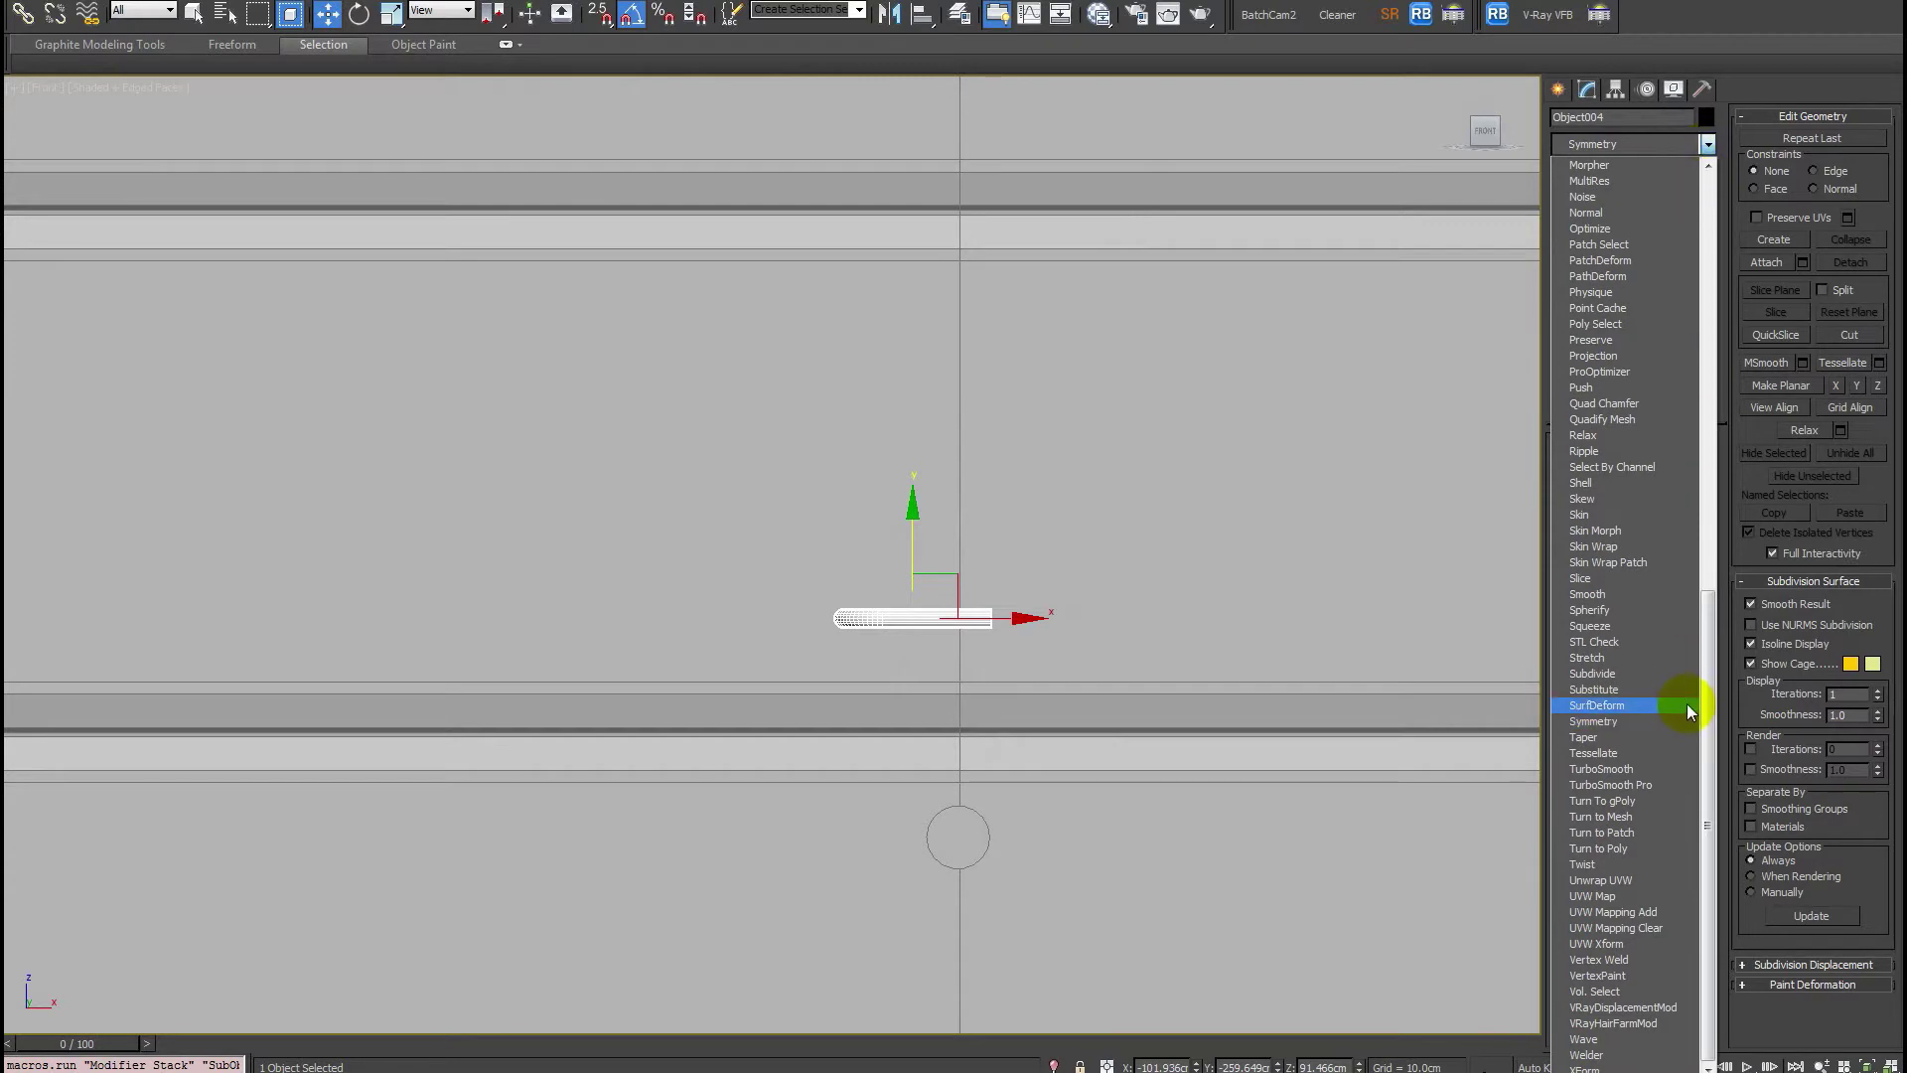
{"action": "left_click", "coordinate": [1682, 721]}
{"action": "middle_click_drag", "start_coordinate": [1278, 579], "coordinate": [1235, 711], "text": "alt"}
{"action": "left_click", "coordinate": [1608, 506]}
Shift the symmetry mirror plane along X to form a short U-shaped handle, and centre the handle on the door's centre line.
{"action": "middle_click_drag", "start_coordinate": [1167, 579], "coordinate": [1096, 607], "text": "alt"}
{"action": "key", "text": "1"}
{"action": "left_click_drag", "start_coordinate": [959, 606], "coordinate": [993, 606]}
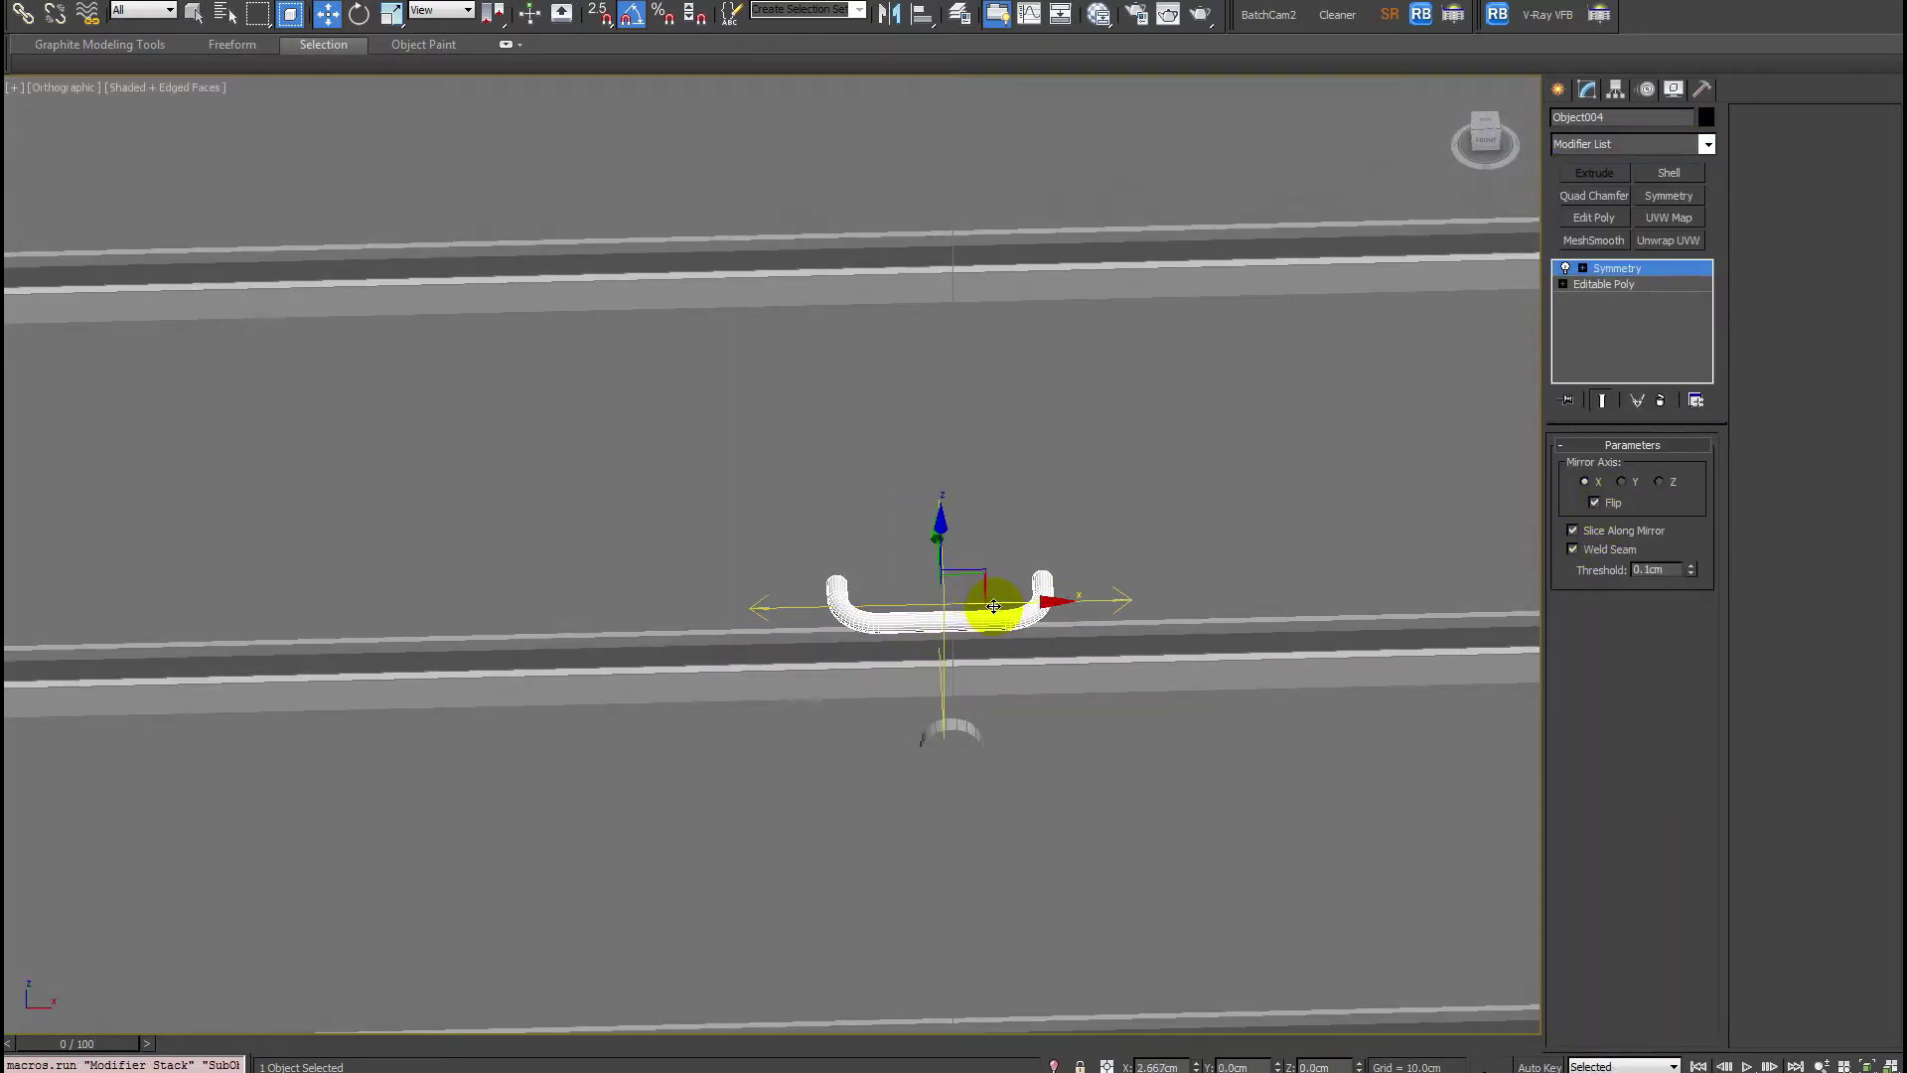
{"action": "key", "text": "f"}
{"action": "left_click_drag", "start_coordinate": [819, 560], "coordinate": [825, 560]}
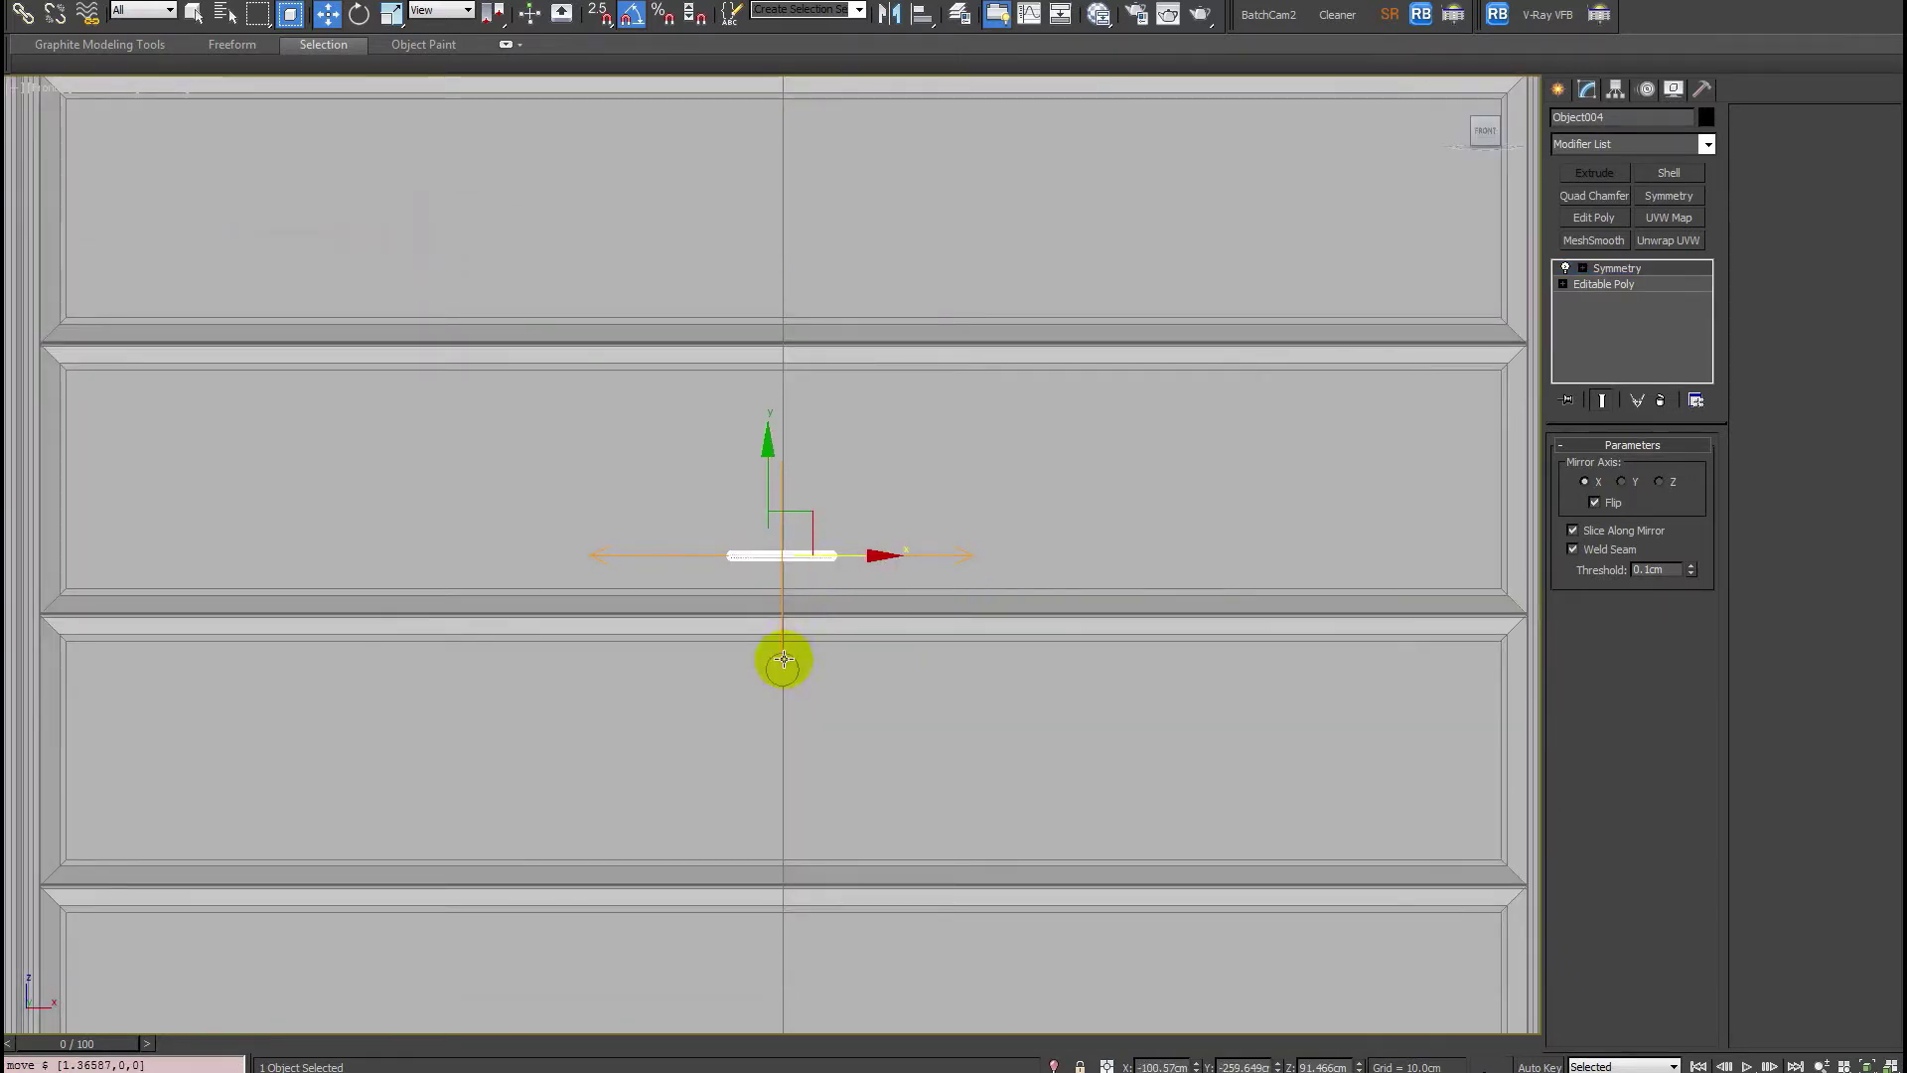
Convert the mirrored handle to an editable poly and attach the cylinder below it to the same object.
{"action": "right_click", "coordinate": [633, 502]}
{"action": "mouse_move", "coordinate": [736, 685]}
{"action": "left_click", "coordinate": [967, 709]}
{"action": "middle_click_drag", "start_coordinate": [830, 659], "coordinate": [953, 695], "text": "alt"}
{"action": "left_click", "coordinate": [789, 769]}
Clone the cylinder as an element onto the left end of the handle bar.
{"action": "middle_click_drag", "start_coordinate": [839, 724], "coordinate": [771, 772], "text": "alt"}
{"action": "key", "text": "5"}
{"action": "left_click", "coordinate": [778, 755]}
{"action": "key", "text": "f"}
{"action": "key", "text": "z"}
{"action": "scroll", "coordinate": [834, 596], "scroll_direction": "down", "scroll_amount": 3}
{"action": "scroll", "coordinate": [834, 596], "scroll_direction": "down", "scroll_amount": 2}
{"action": "middle_click_drag", "start_coordinate": [835, 596], "coordinate": [815, 778]}
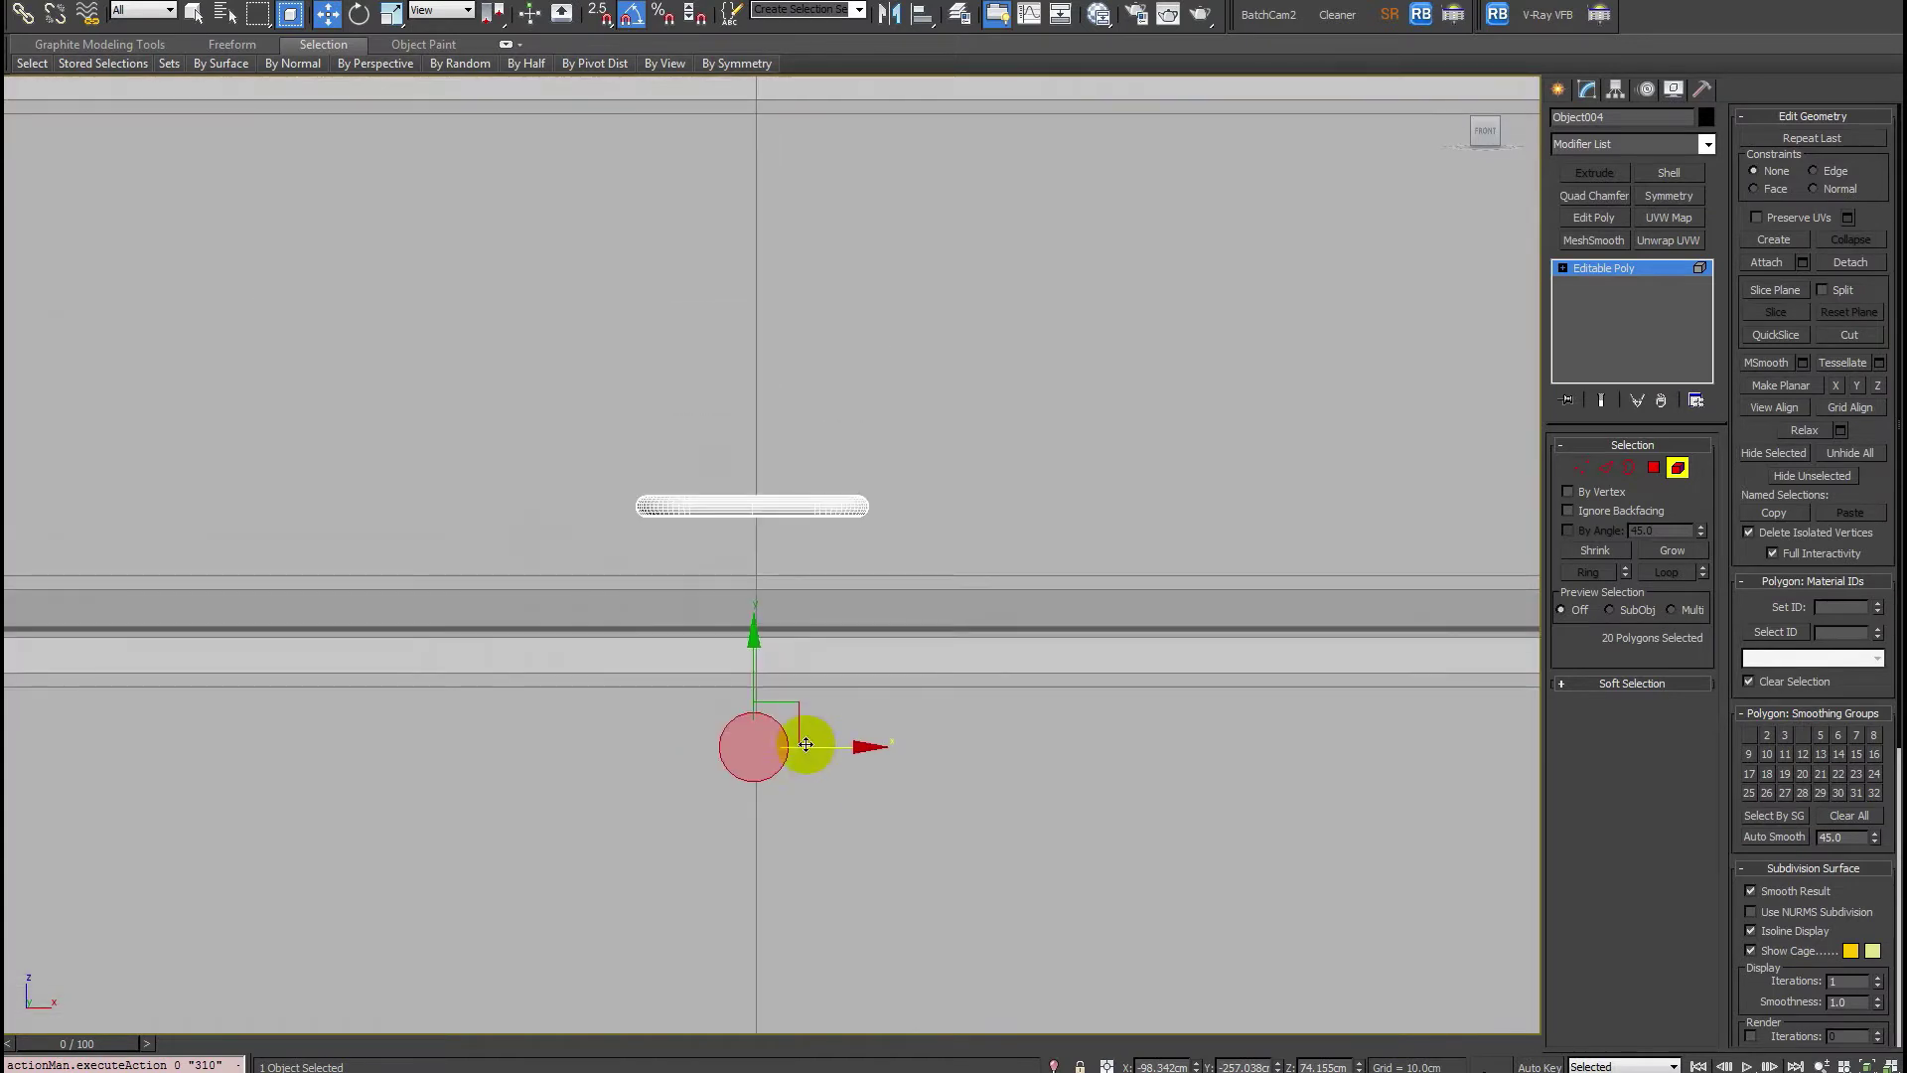
{"action": "mouse_move", "coordinate": [795, 709]}
{"action": "left_mouse_down"}
{"action": "mouse_move", "coordinate": [618, 452]}
{"action": "mouse_move", "coordinate": [681, 464]}
{"action": "mouse_move", "coordinate": [657, 545]}
{"action": "left_mouse_up"}
{"action": "left_click", "coordinate": [1055, 553]}
Scale the cloned disc to about 68% and position it centred behind the handle's left end, against the door.
{"action": "key", "text": "r"}
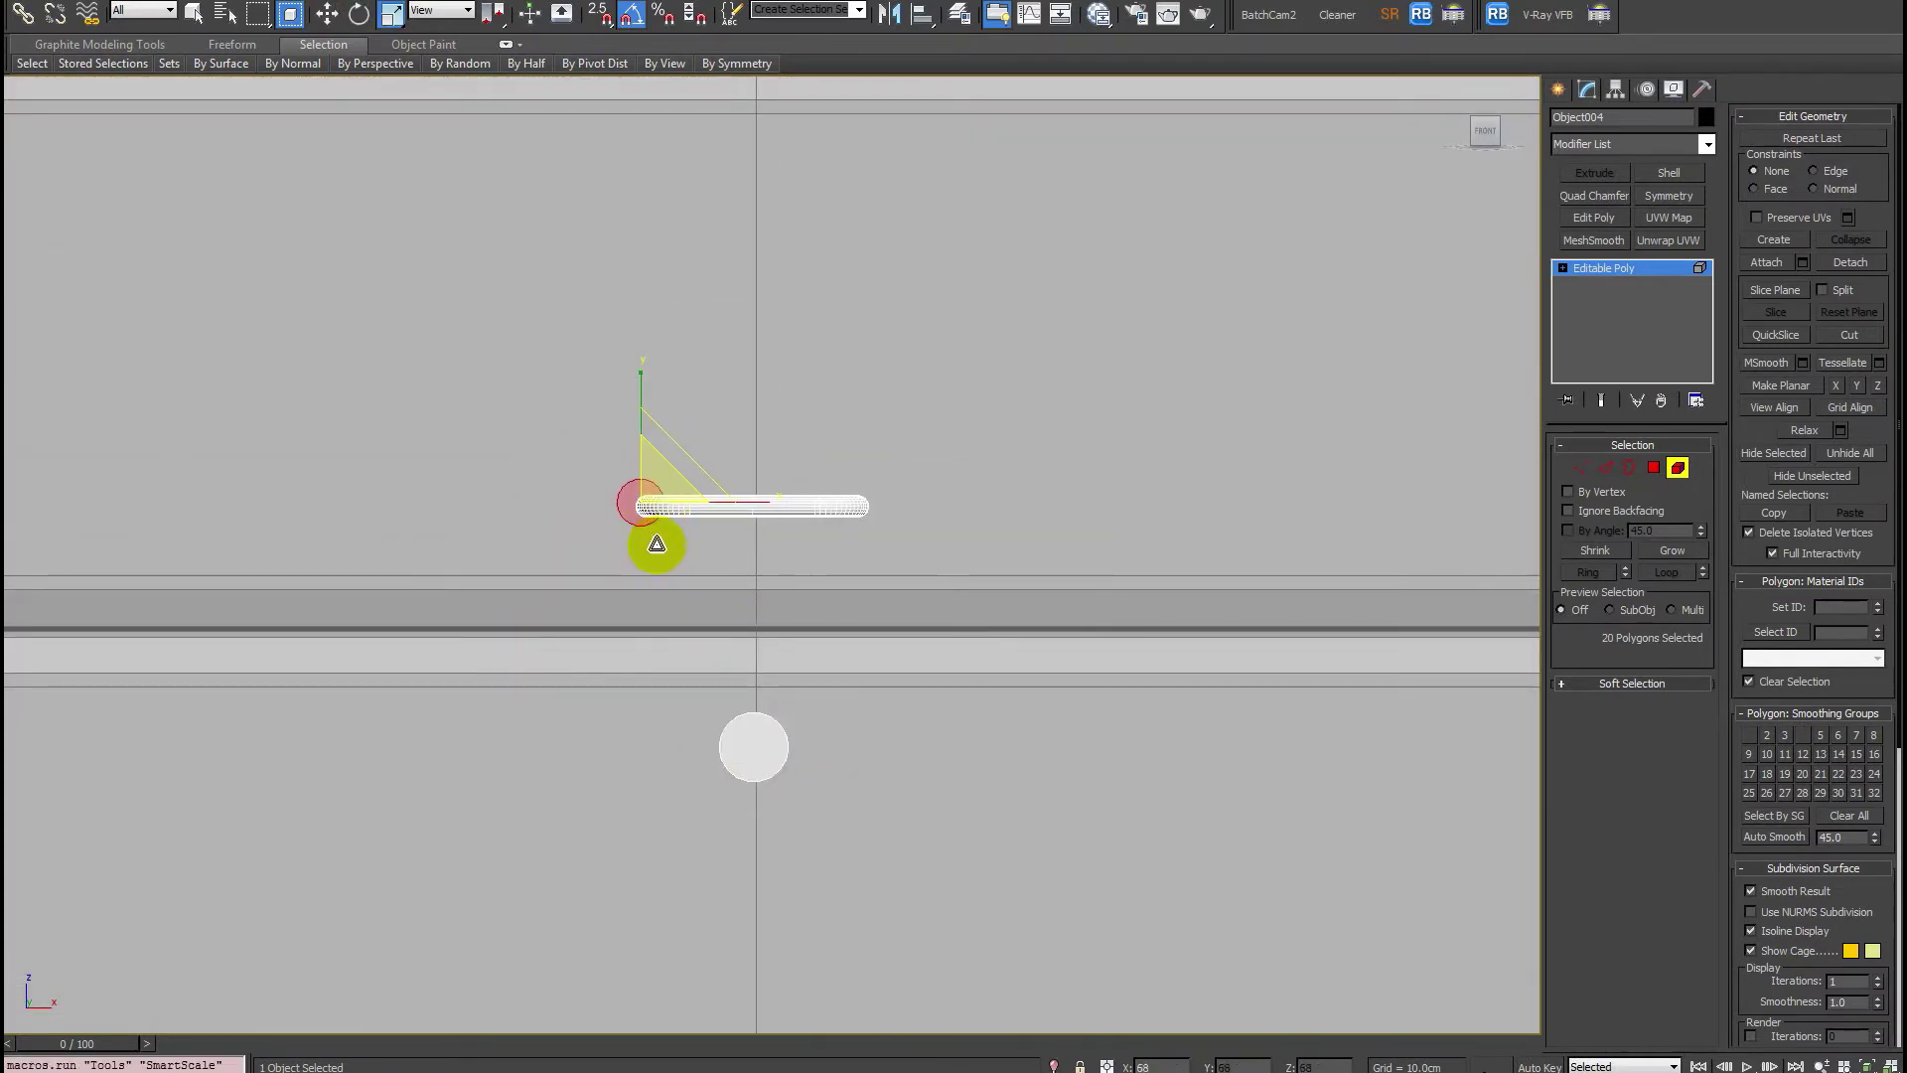
{"action": "scroll", "coordinate": [655, 570], "scroll_direction": "up", "scroll_amount": 3}
{"action": "key", "text": "w"}
{"action": "mouse_move", "coordinate": [558, 426]}
{"action": "left_mouse_down"}
{"action": "mouse_move", "coordinate": [527, 423]}
{"action": "mouse_move", "coordinate": [553, 419]}
{"action": "left_mouse_up"}
{"action": "middle_click_drag", "start_coordinate": [551, 417], "coordinate": [497, 445], "text": "alt"}
{"action": "left_click_drag", "start_coordinate": [464, 443], "coordinate": [452, 447]}
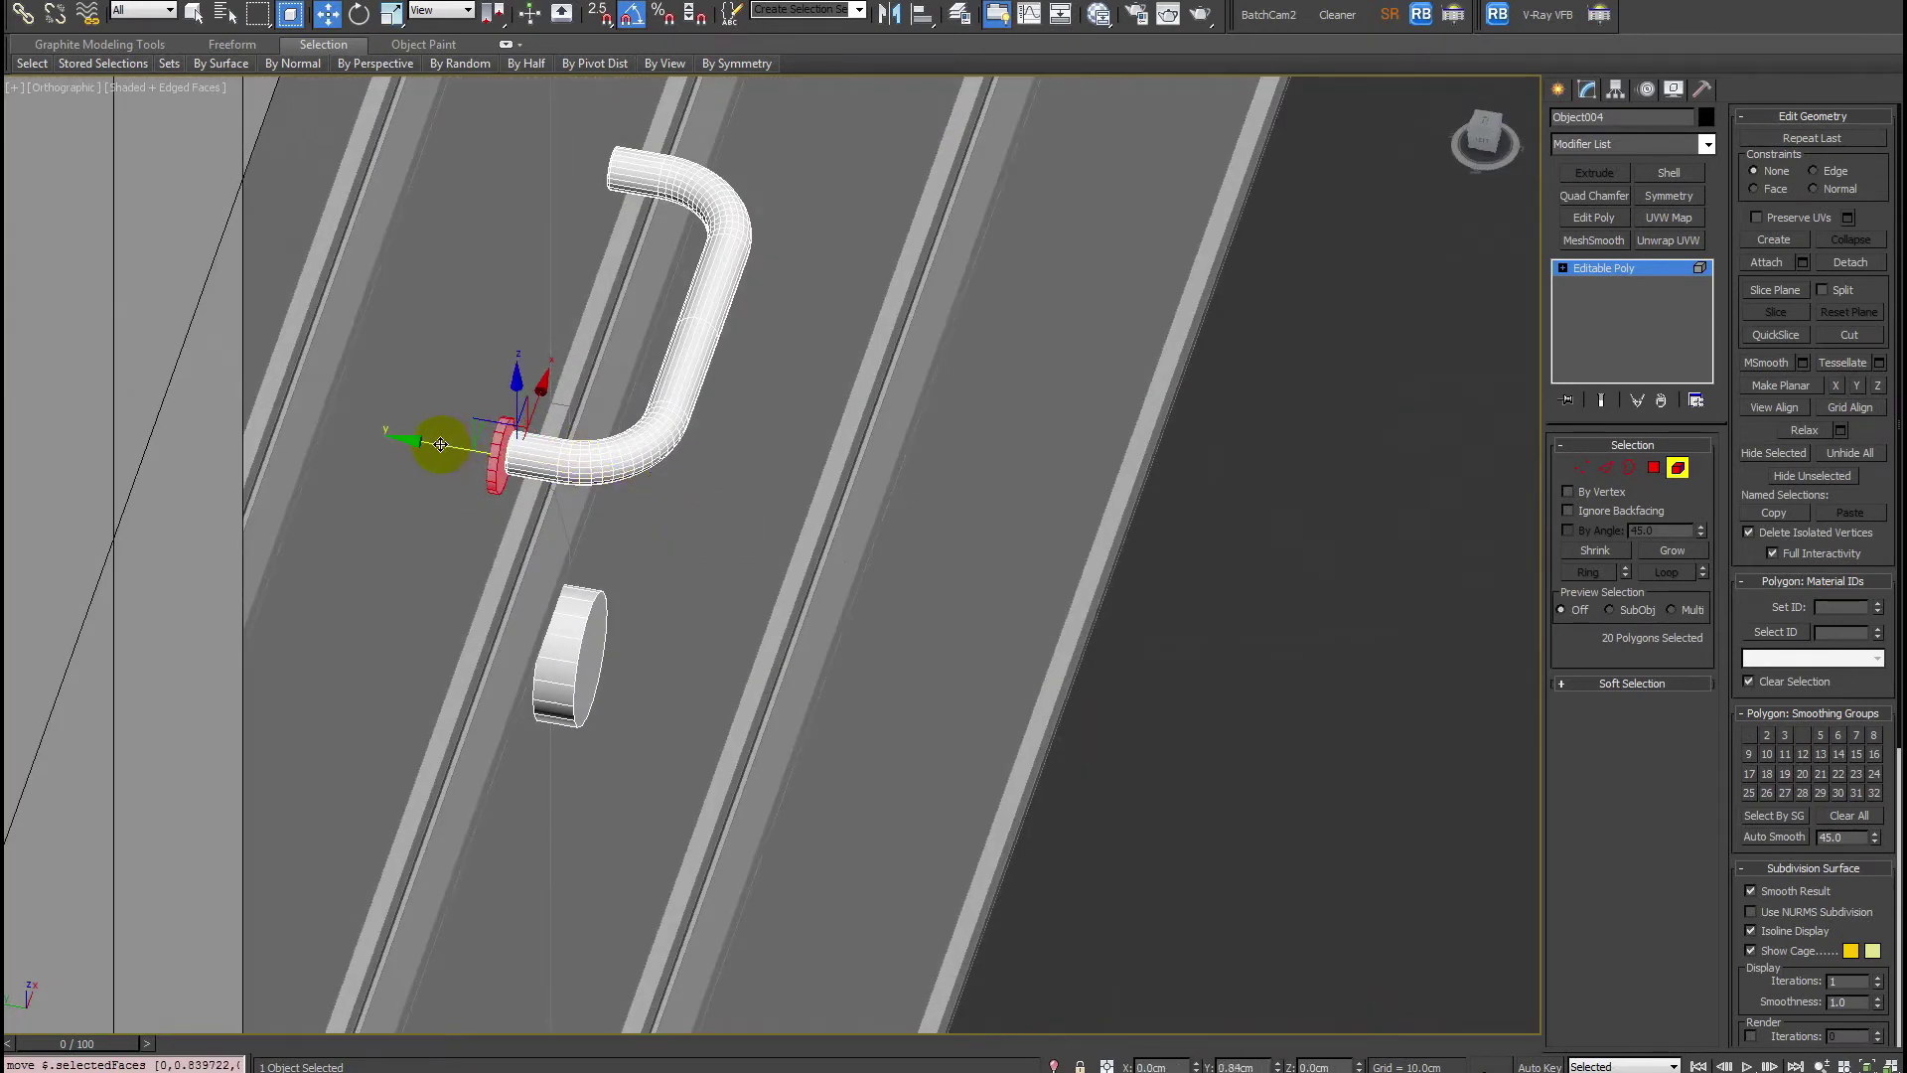
Move the handle bar element about 0.29 cm toward the door so it meets the disc.
{"action": "key", "text": "4"}
{"action": "key", "text": "4"}
{"action": "key", "text": "4"}
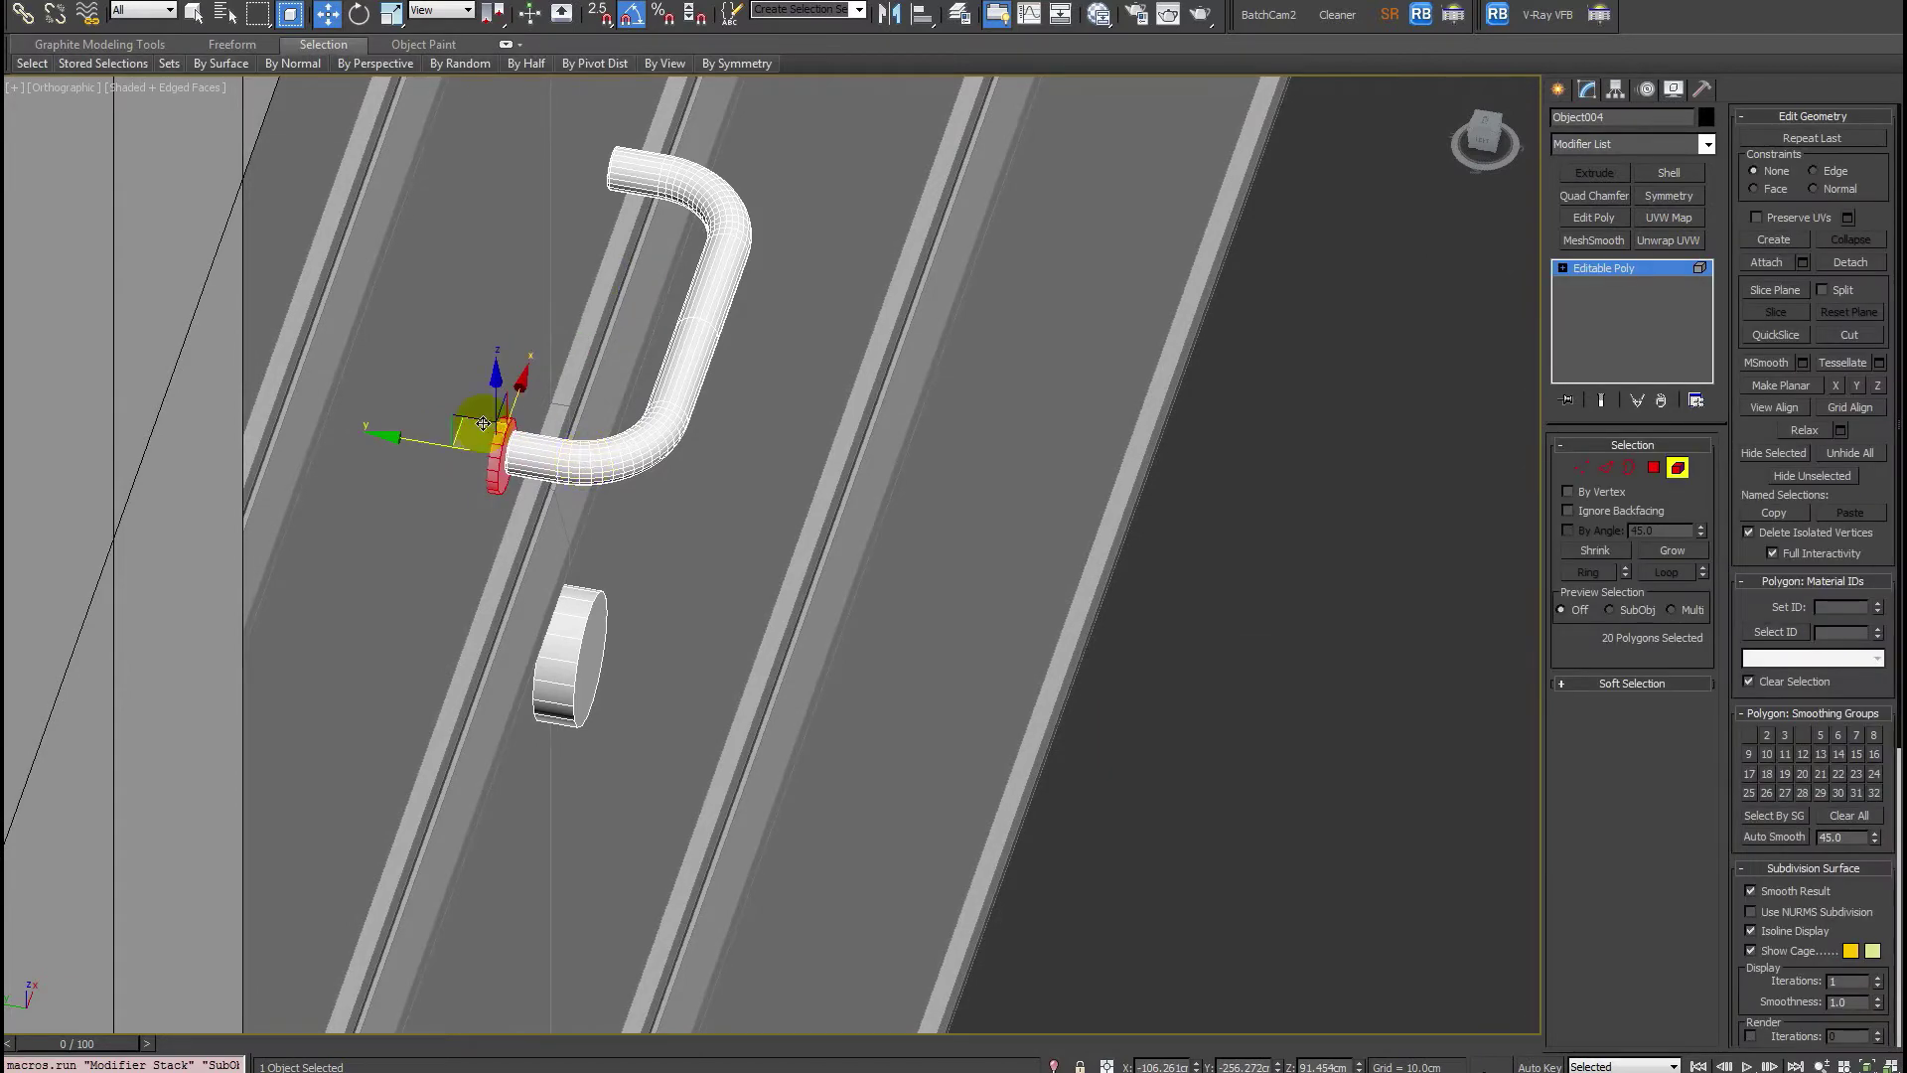
{"action": "key", "text": "4"}
{"action": "key", "text": "ctrl+a"}
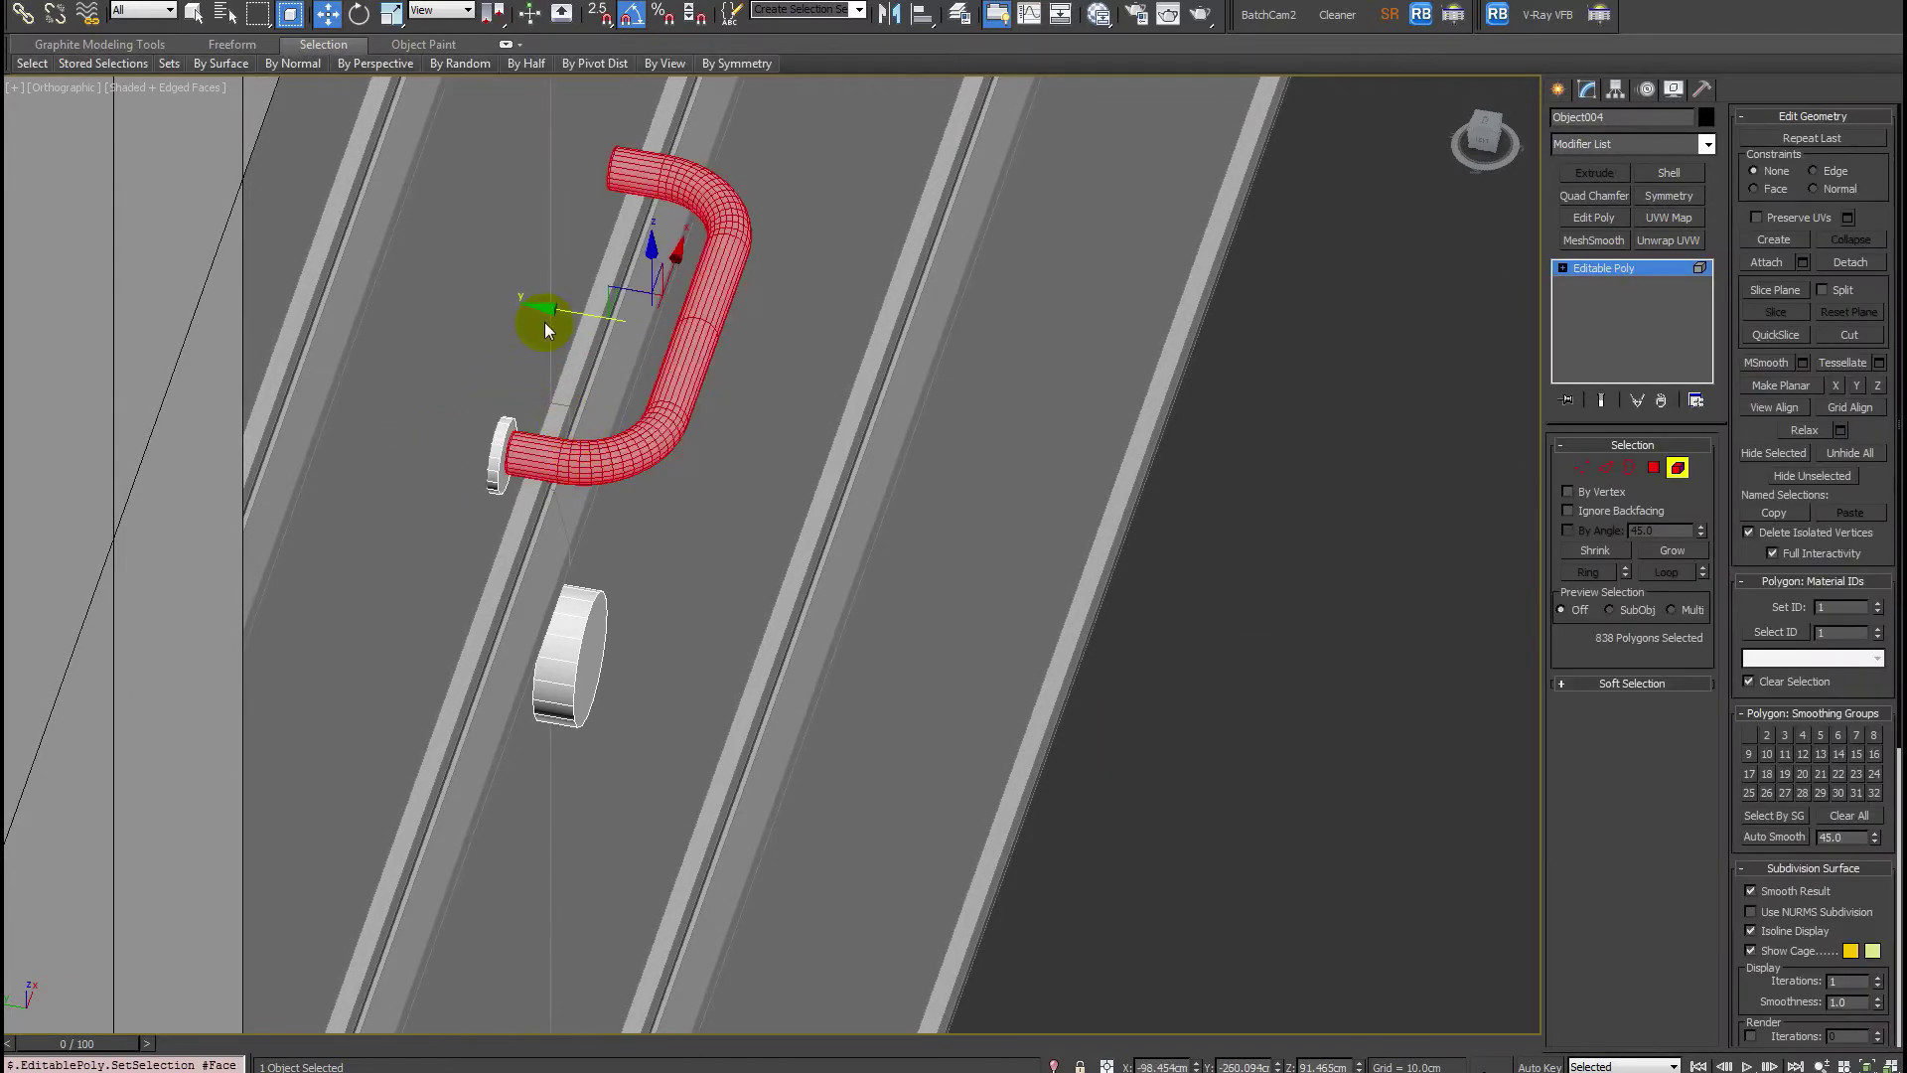
Clone the small disc as an element 15.69 cm along X onto the handle's right end.
{"action": "key", "text": "f"}
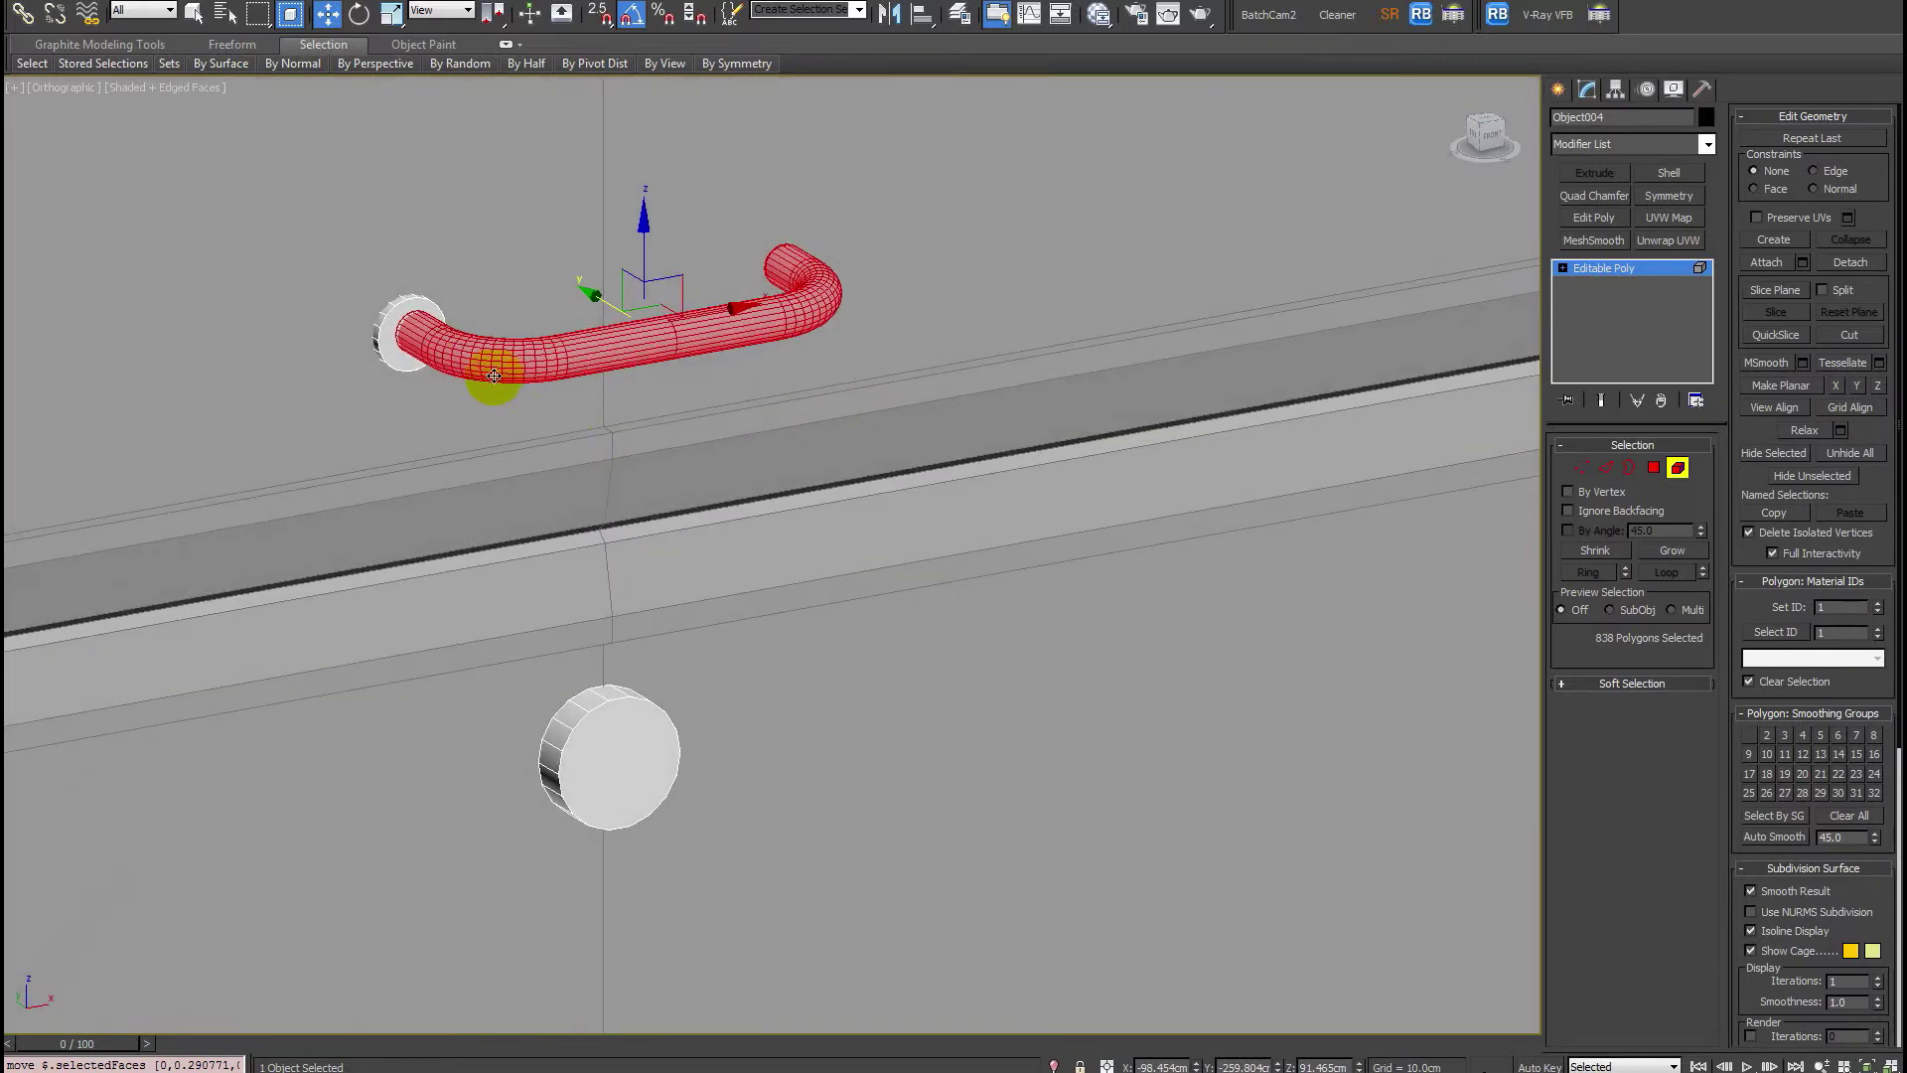
{"action": "key", "text": "z"}
{"action": "scroll", "coordinate": [604, 471], "scroll_direction": "down", "scroll_amount": 6}
{"action": "left_click", "coordinate": [617, 566]}
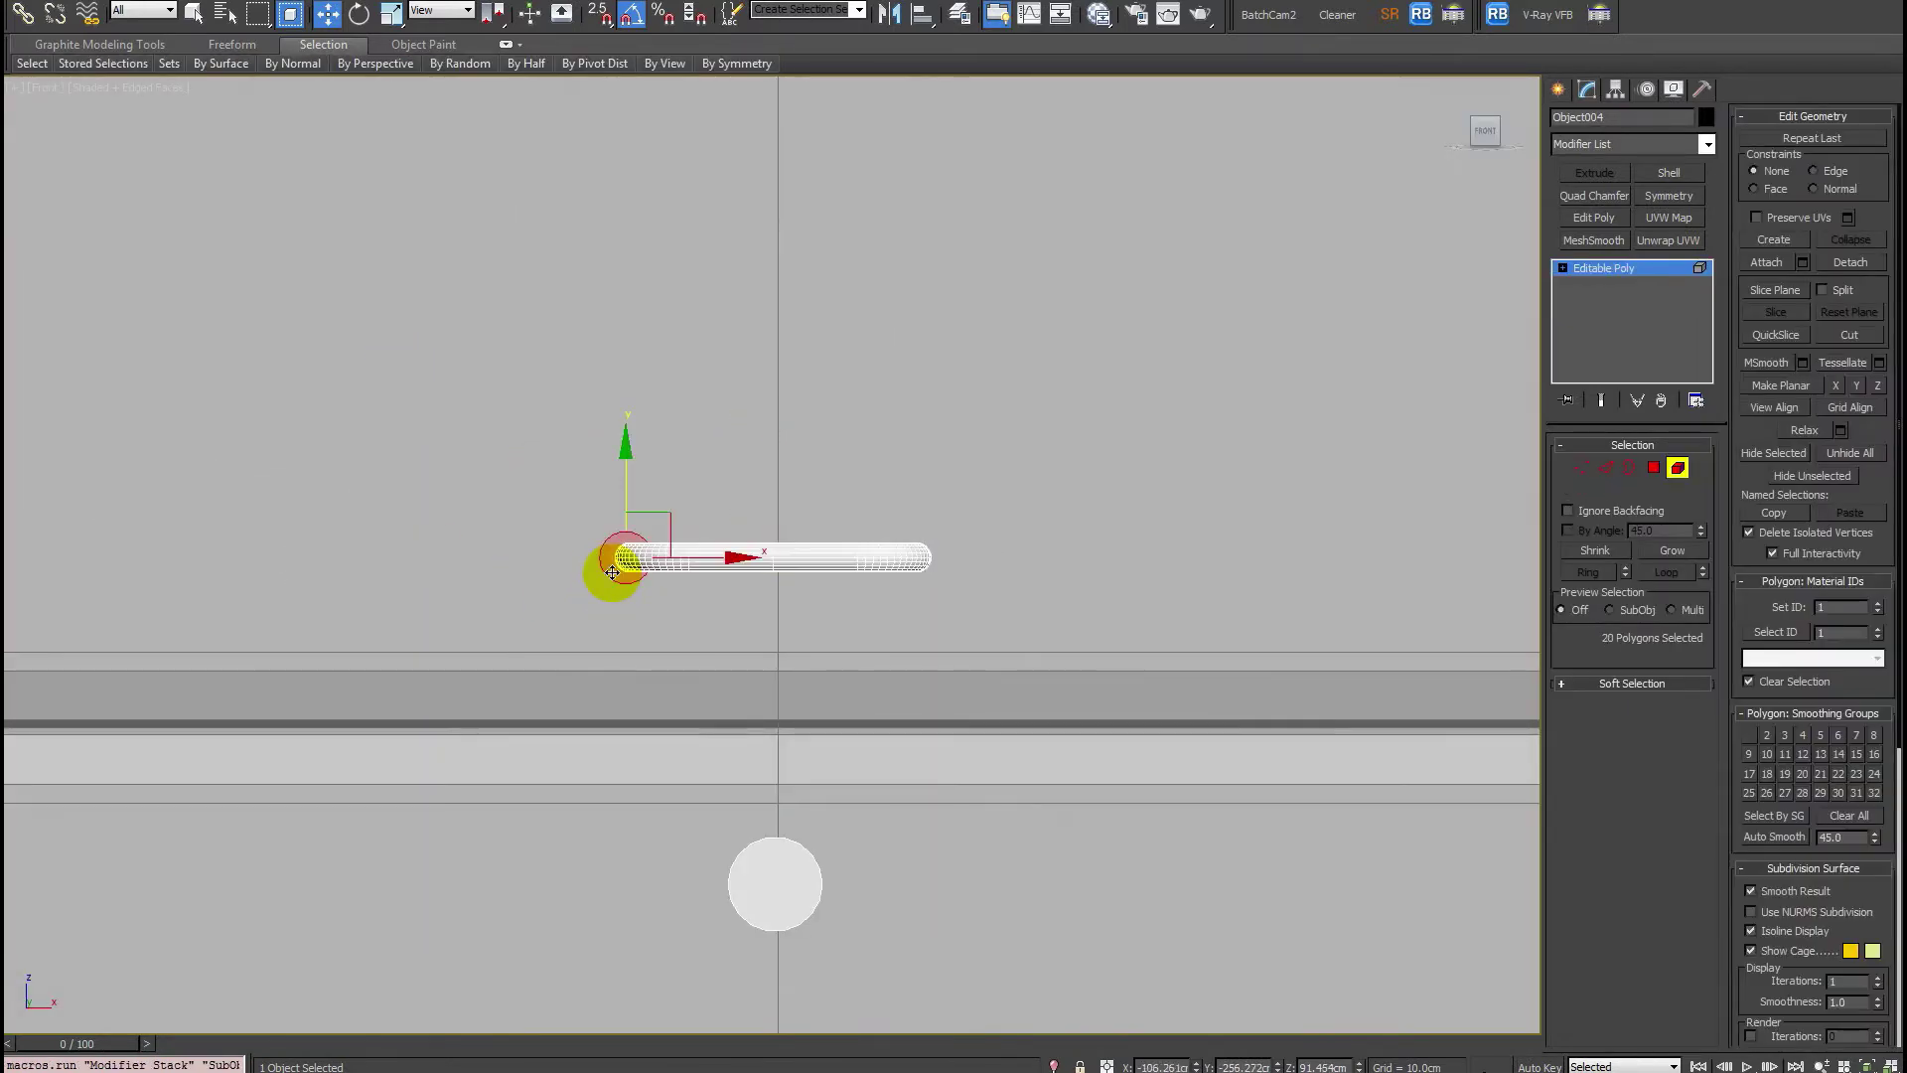
{"action": "mouse_move", "coordinate": [678, 561]}
{"action": "left_mouse_down", "text": "shift"}
{"action": "mouse_move", "coordinate": [1013, 609]}
{"action": "mouse_move", "coordinate": [968, 598]}
{"action": "left_mouse_up", "text": "shift"}
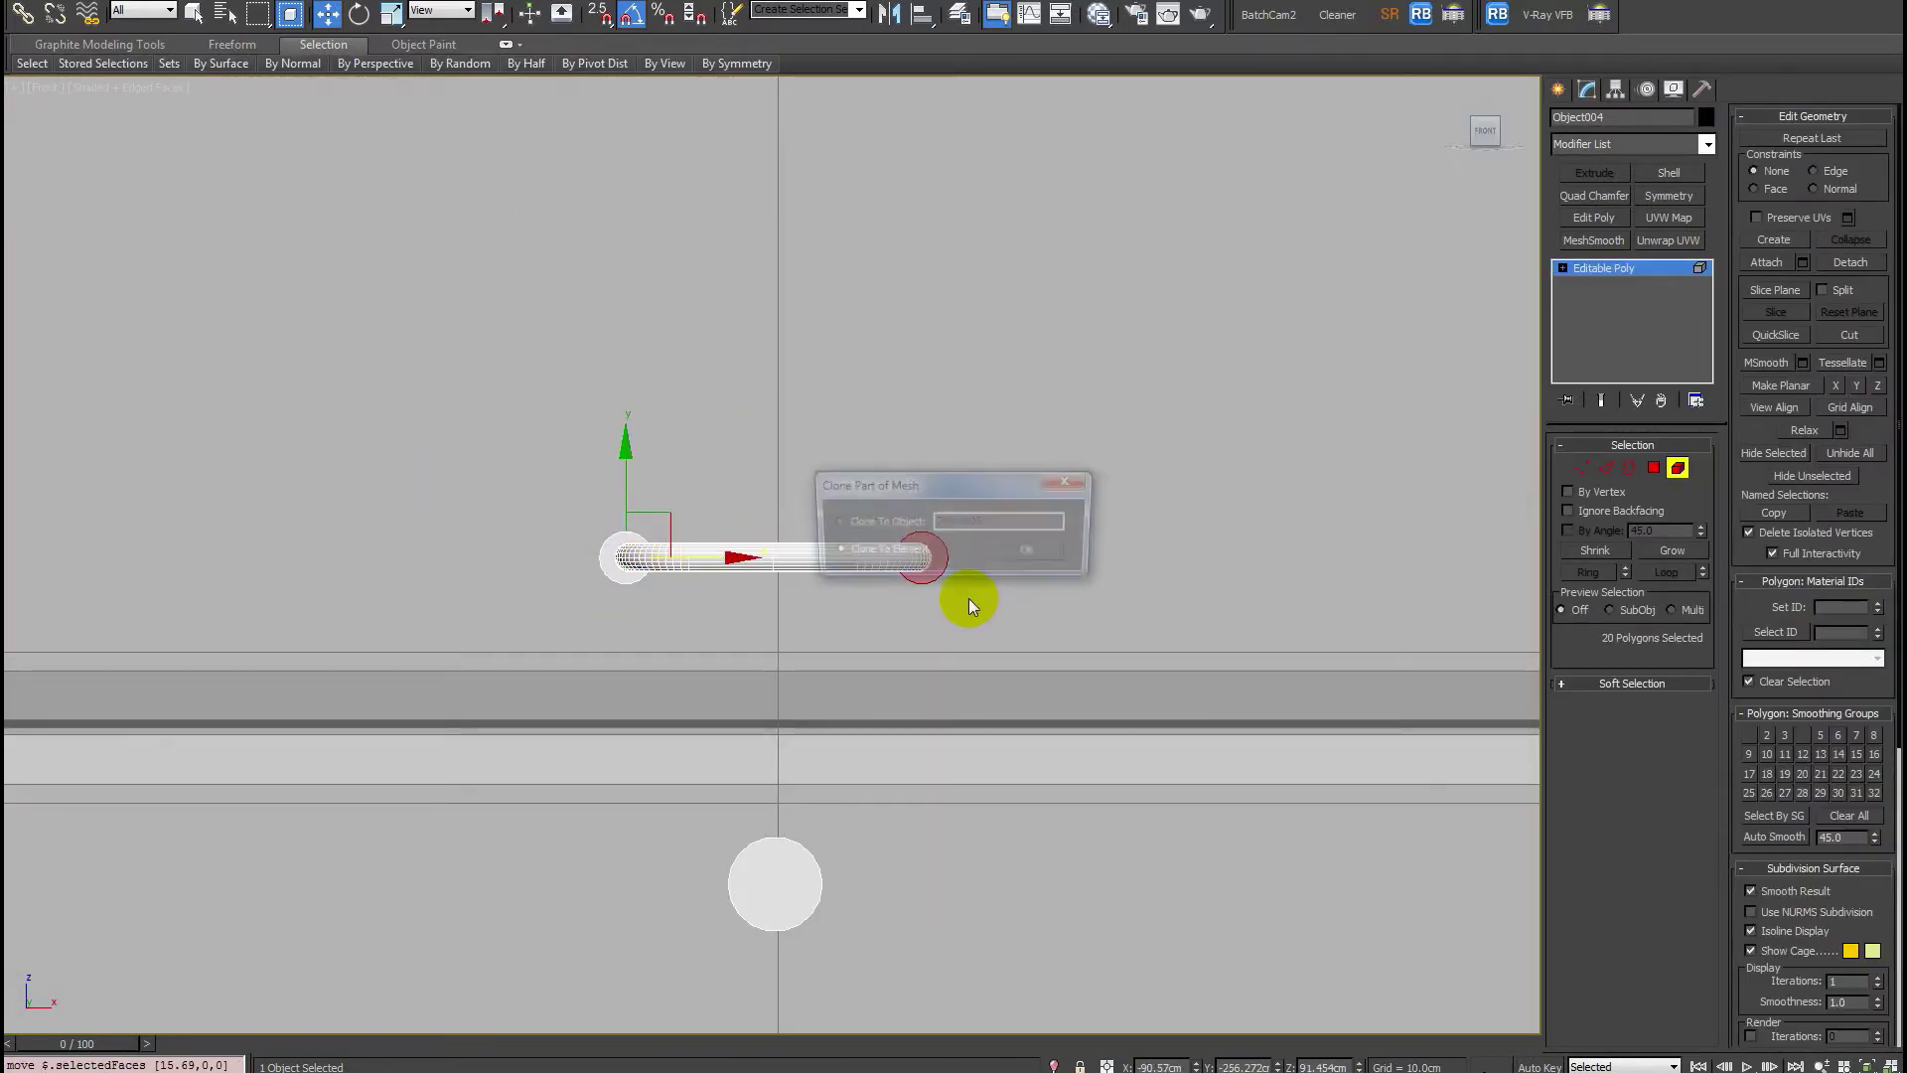
{"action": "left_click", "coordinate": [1071, 557]}
Chamfer the front rim edges of both mounting discs and the lower cylinder by about 0.158 cm.
{"action": "mouse_move", "coordinate": [930, 600]}
{"action": "middle_mouse_down", "text": "alt"}
{"action": "mouse_move", "coordinate": [992, 652]}
{"action": "mouse_move", "coordinate": [839, 350]}
{"action": "middle_mouse_up", "text": "alt"}
{"action": "left_click", "coordinate": [855, 320]}
{"action": "left_click", "coordinate": [461, 395], "text": "ctrl"}
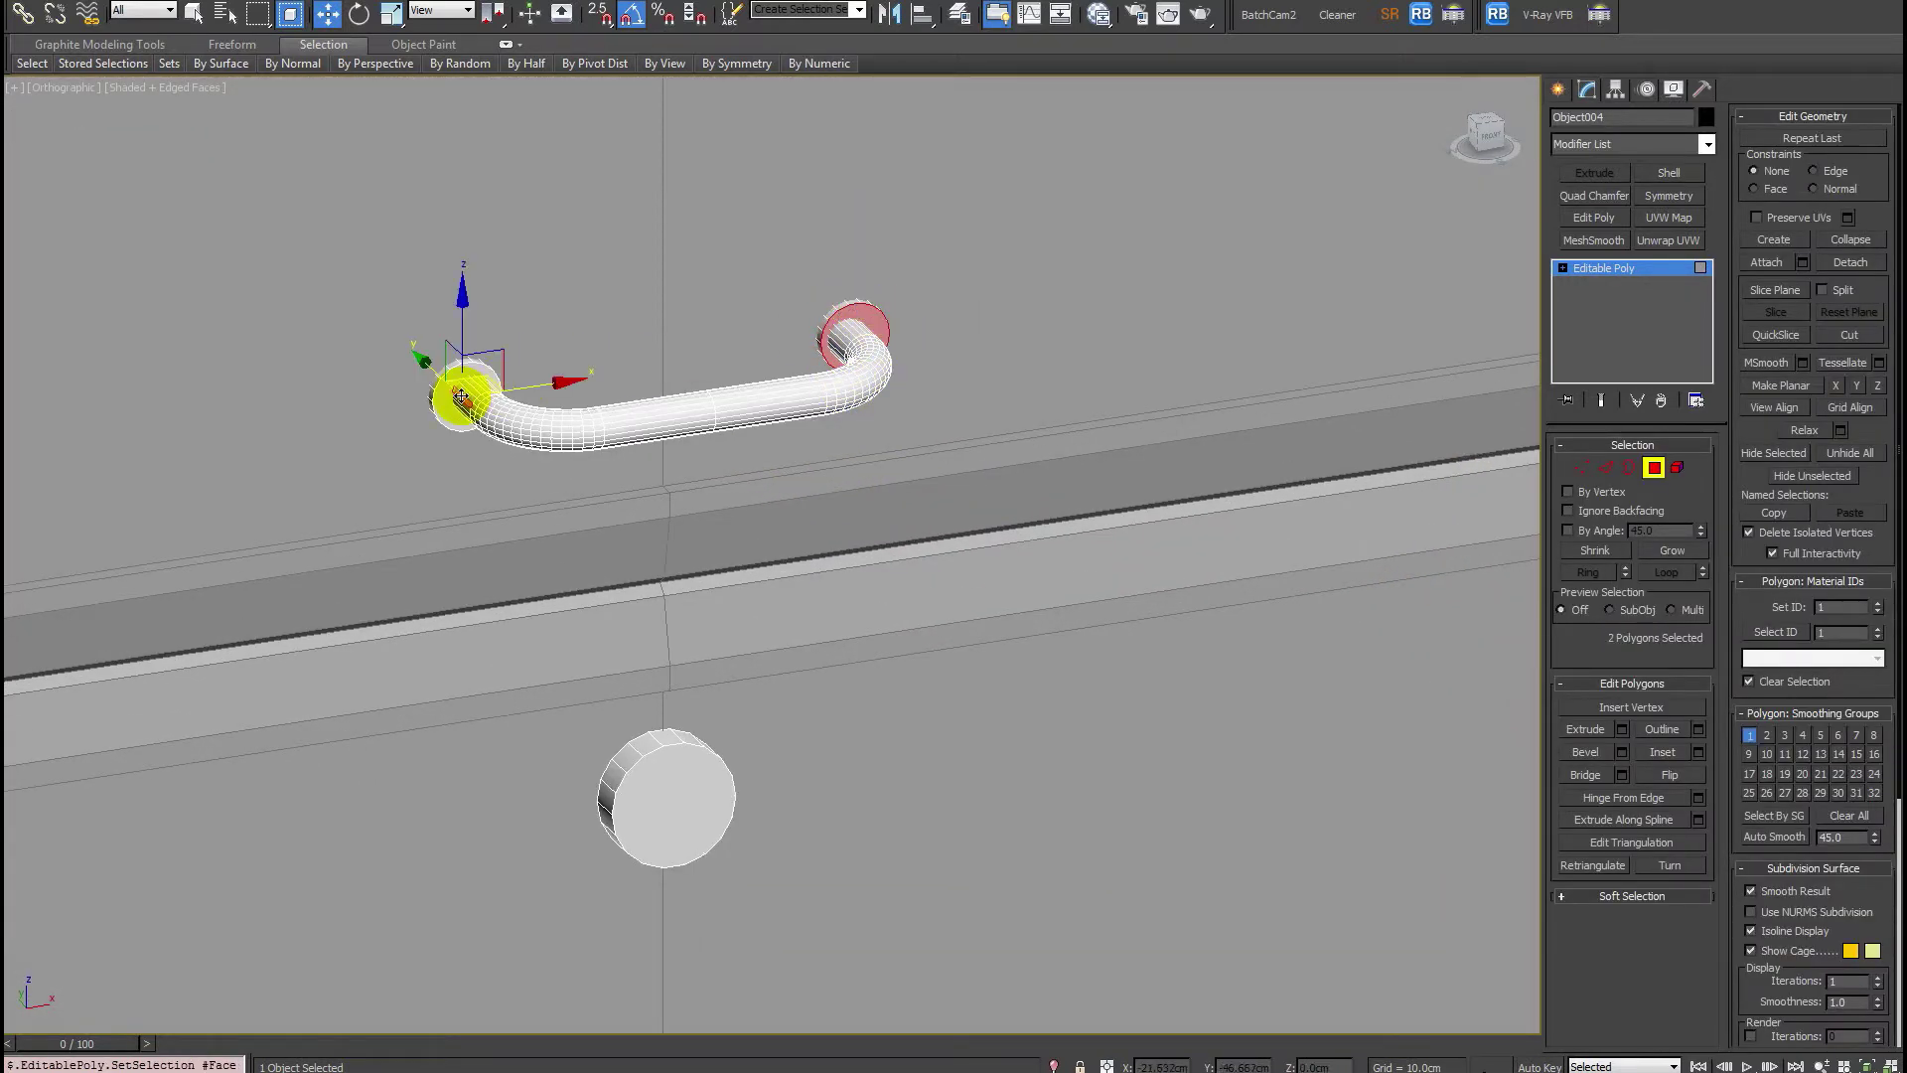
{"action": "left_click", "coordinate": [898, 334], "text": "alt"}
{"action": "left_click", "coordinate": [870, 316], "text": "ctrl"}
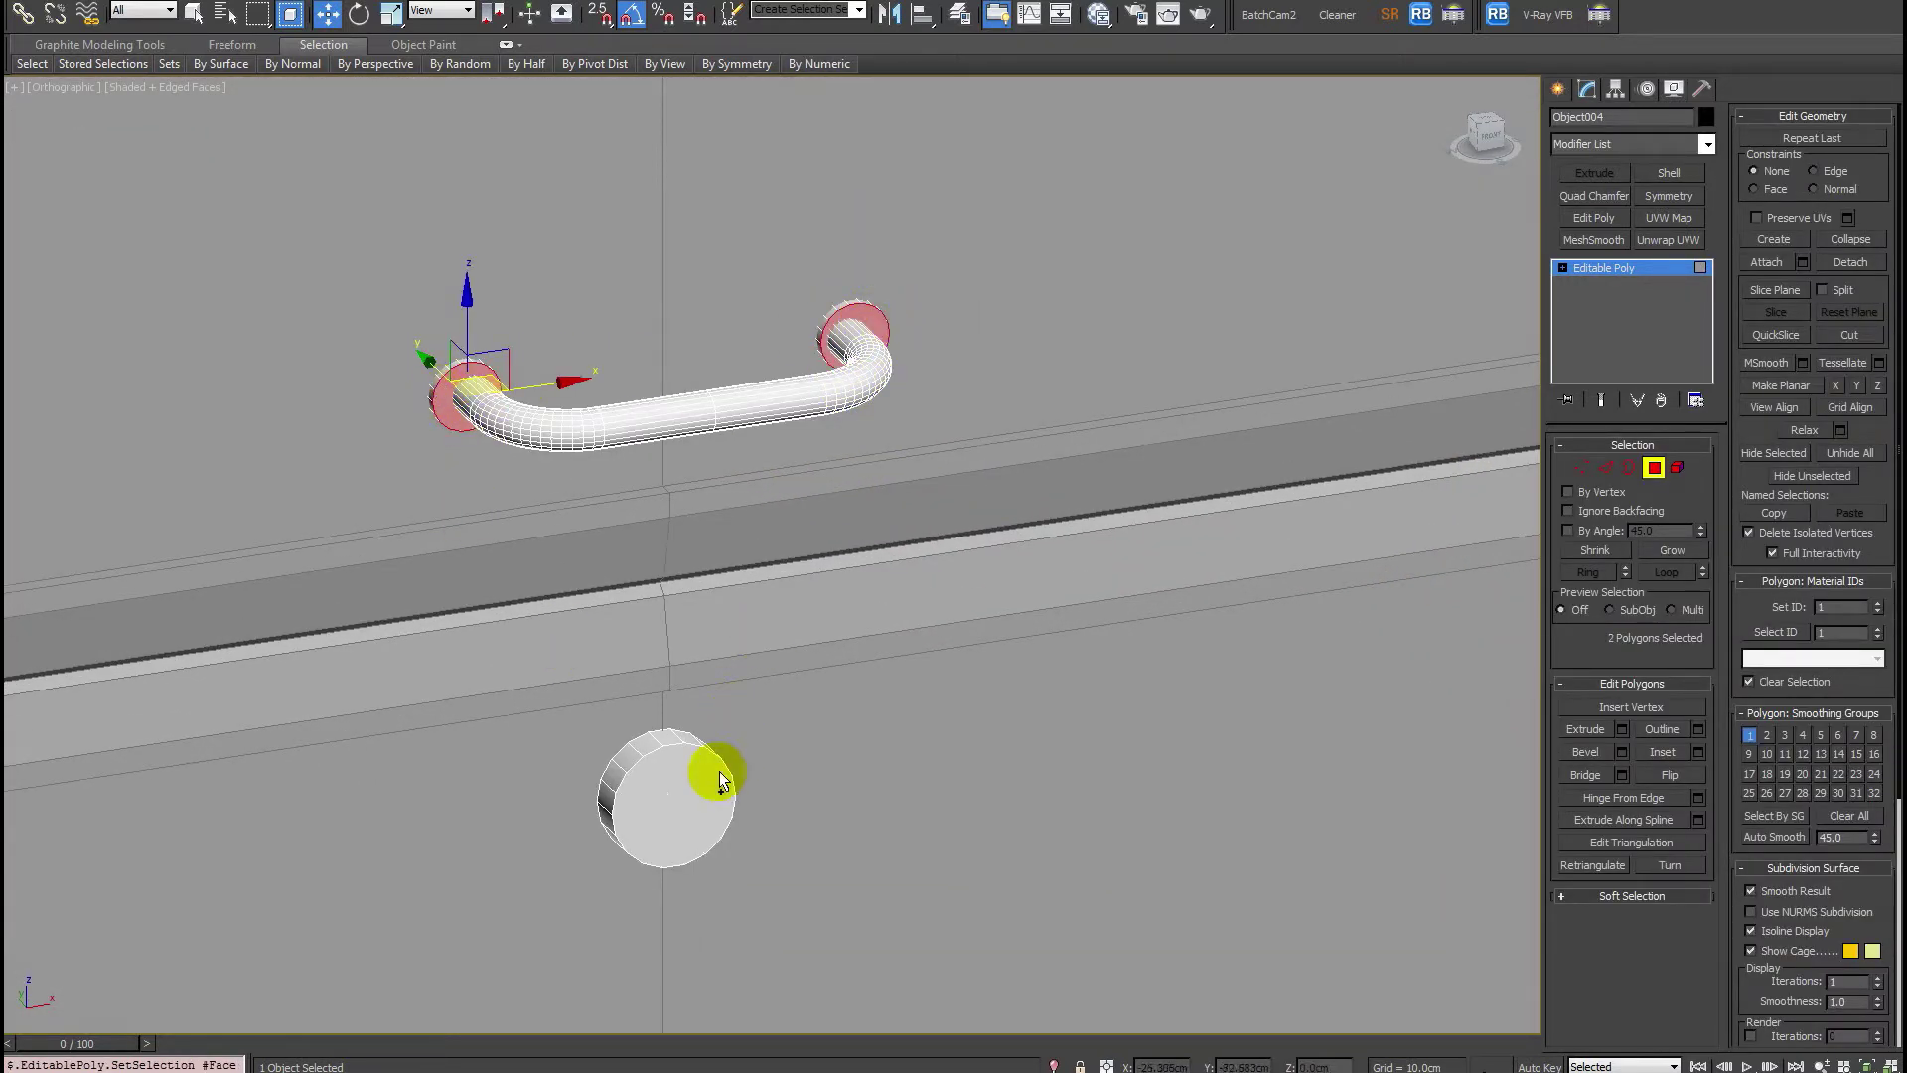
{"action": "left_click", "coordinate": [683, 823], "text": "ctrl"}
{"action": "middle_click_drag", "start_coordinate": [696, 823], "coordinate": [708, 816], "text": "alt"}
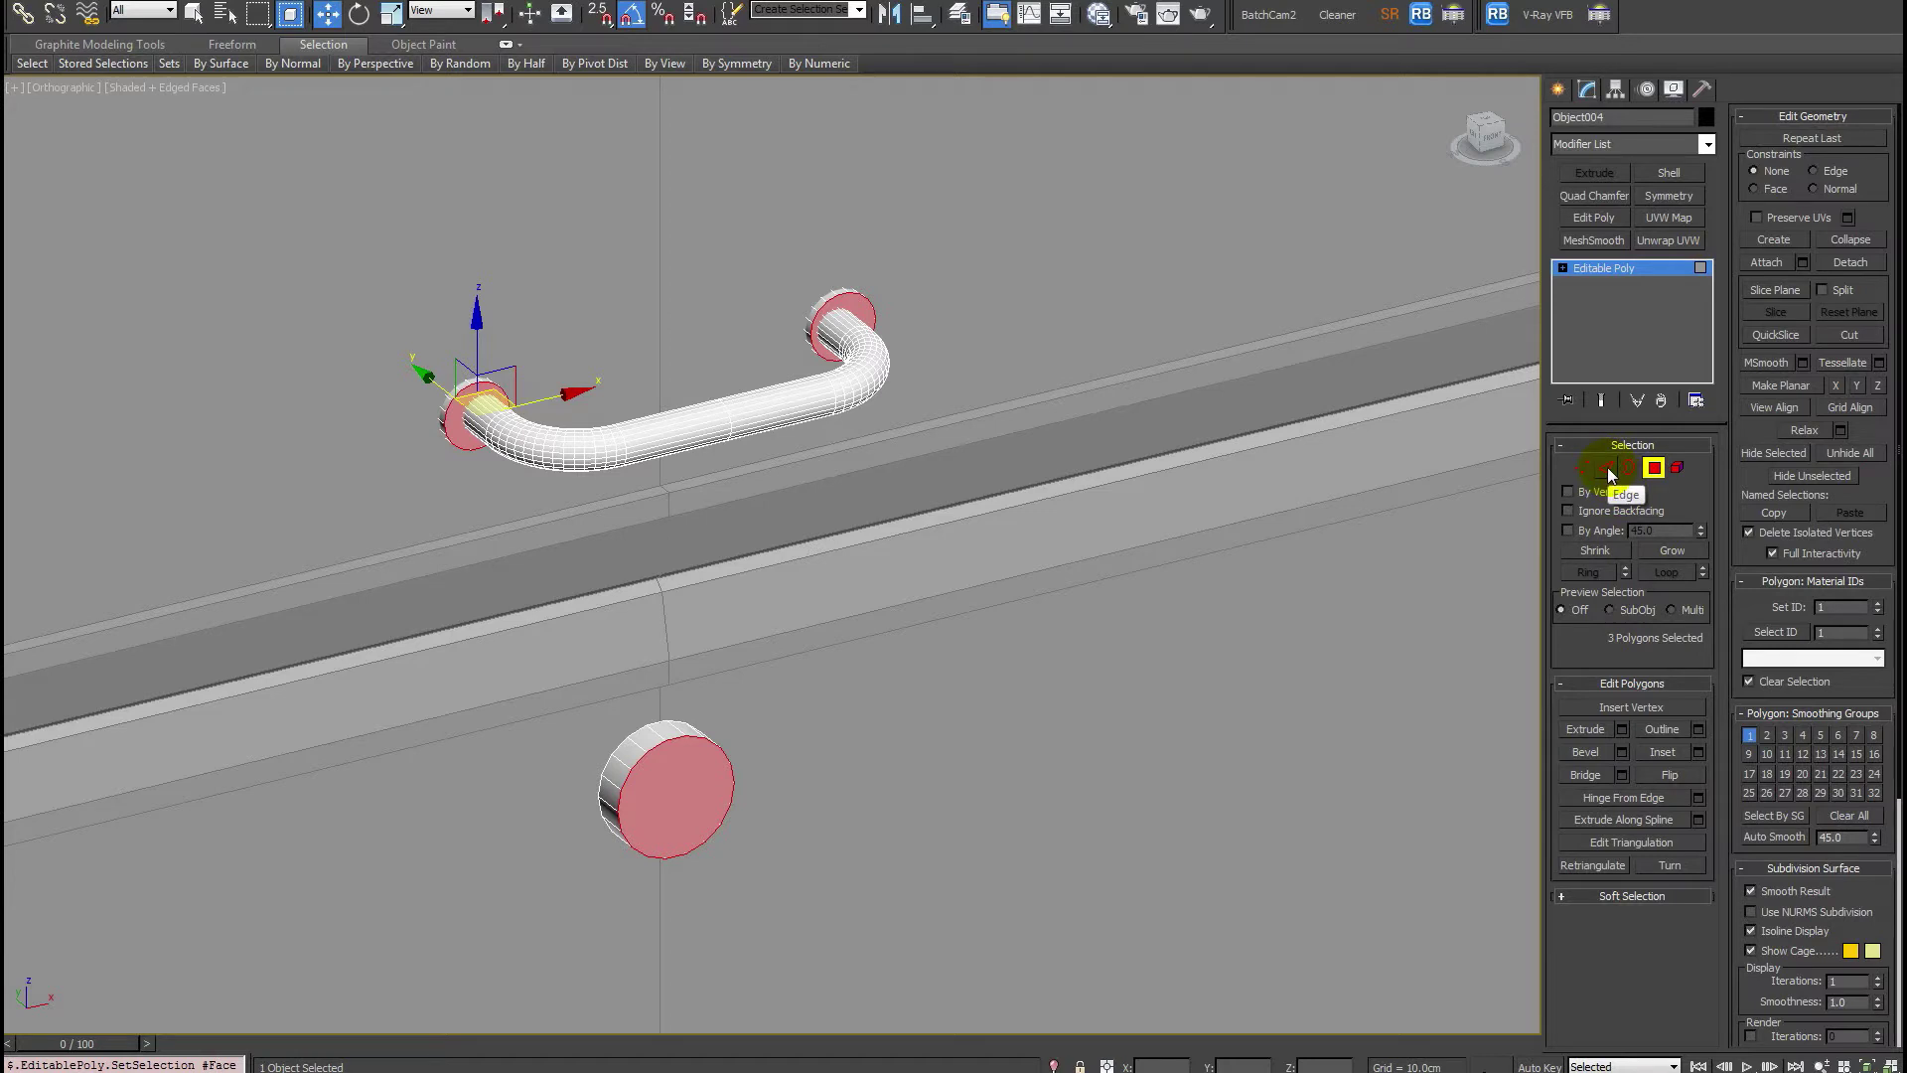
{"action": "left_click", "coordinate": [1608, 467], "text": "ctrl"}
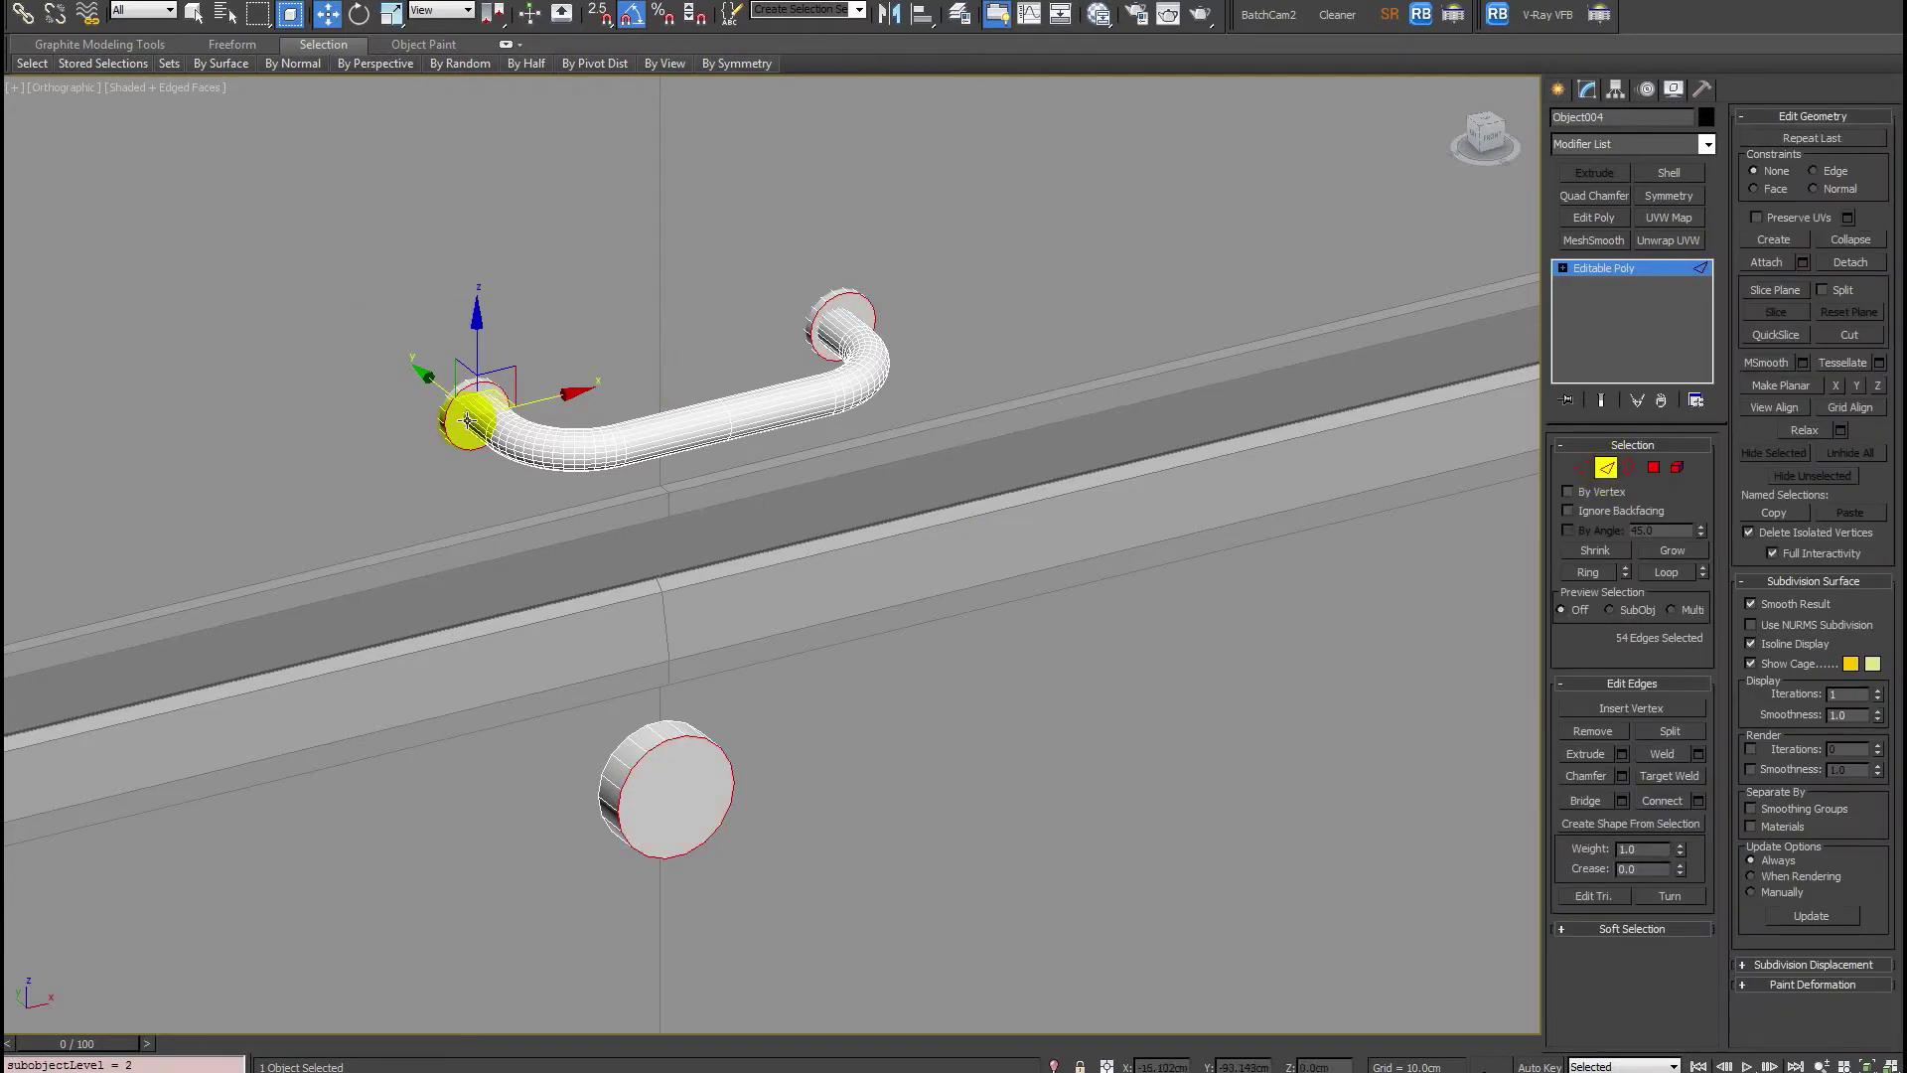
{"action": "scroll", "coordinate": [449, 401], "scroll_direction": "up", "scroll_amount": 2}
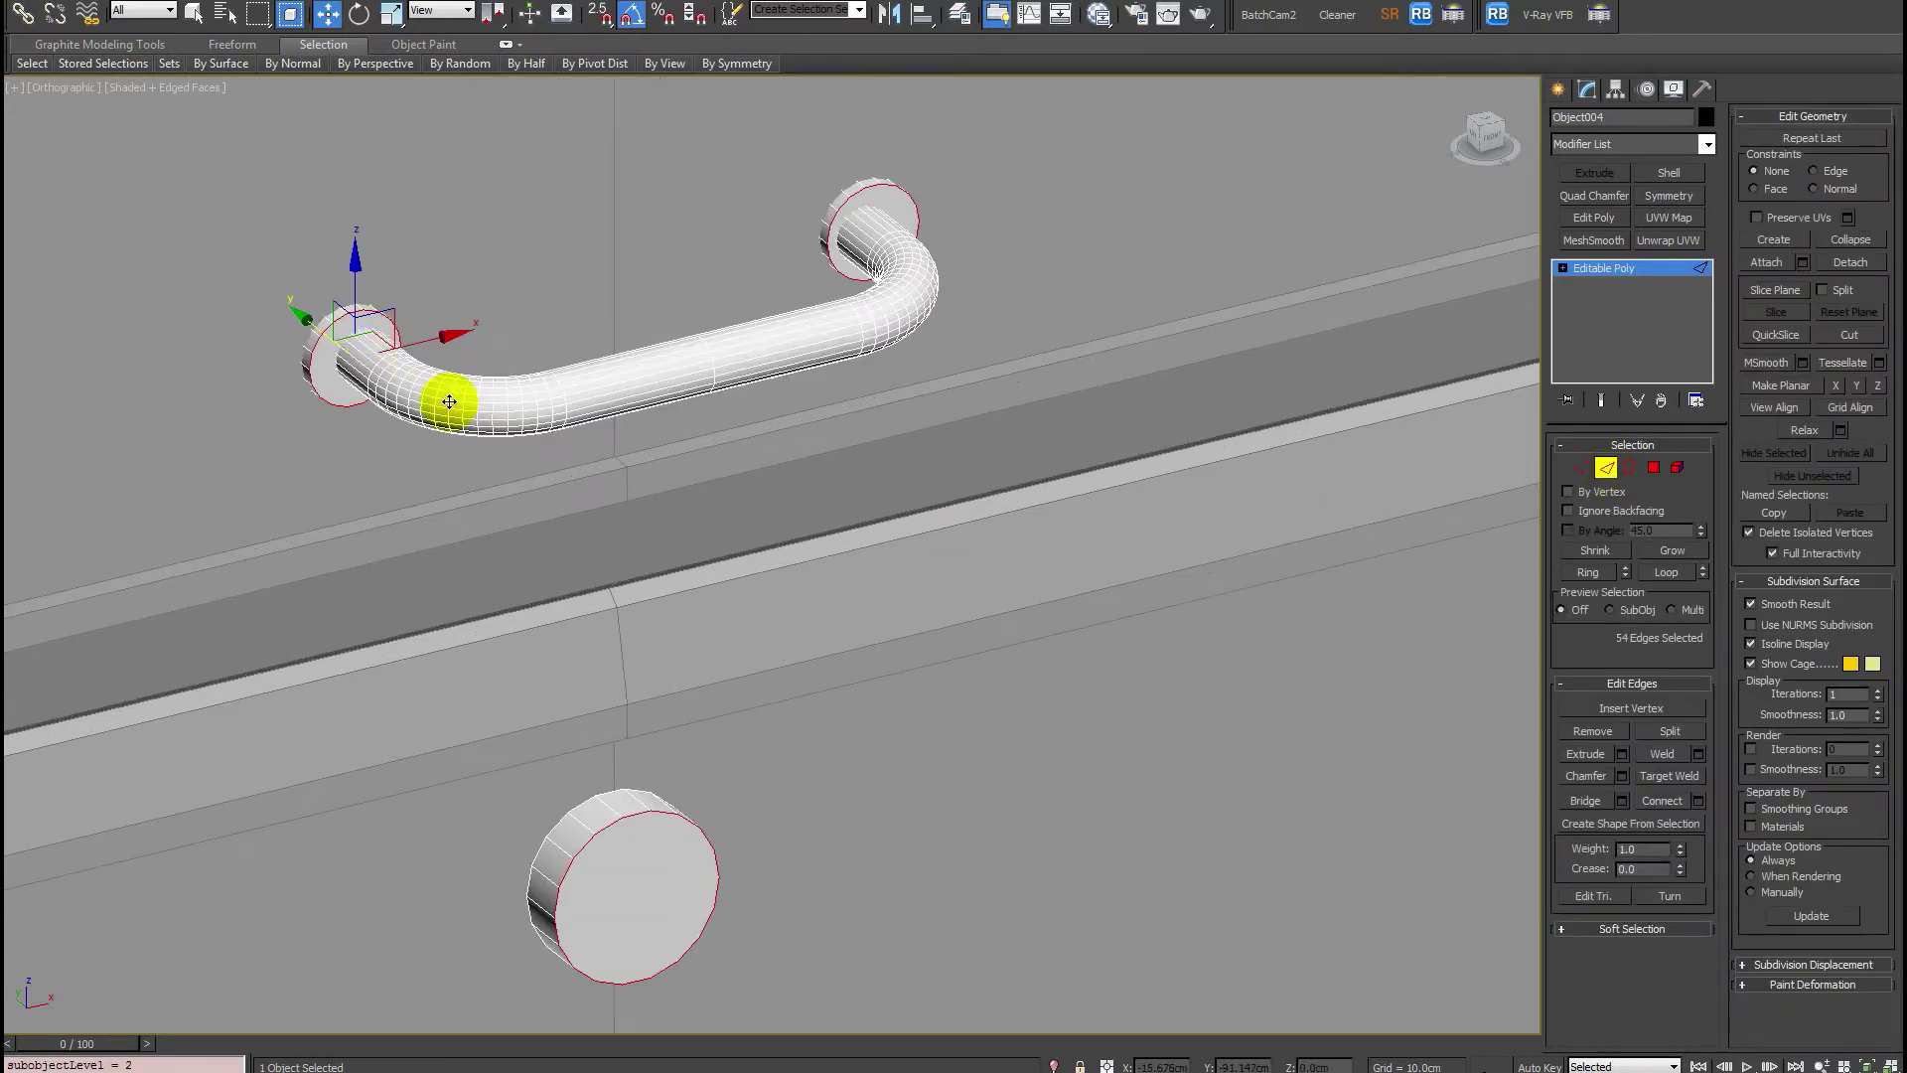
{"action": "left_click", "coordinate": [1626, 775]}
{"action": "right_click", "coordinate": [784, 565]}
{"action": "left_click_drag", "start_coordinate": [788, 545], "coordinate": [842, 545]}
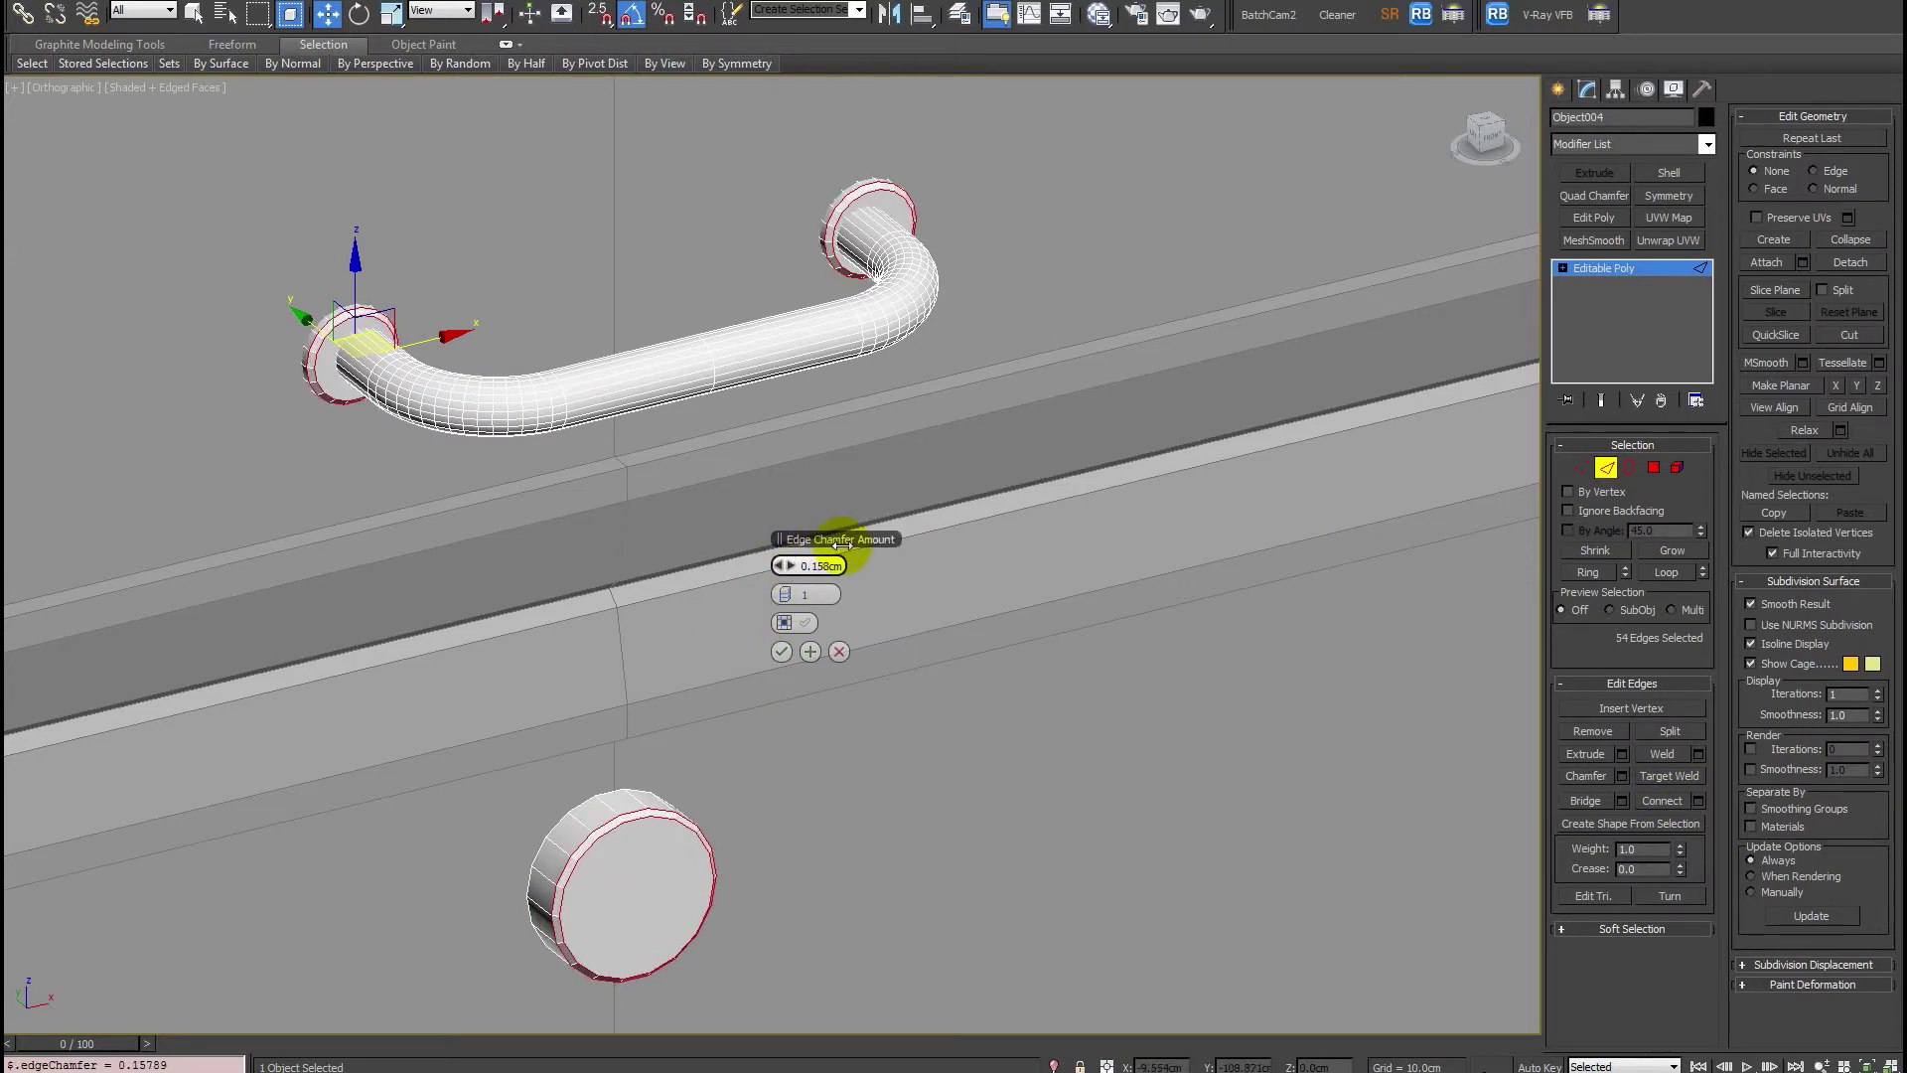
{"action": "left_click", "coordinate": [781, 652]}
{"action": "key", "text": "4"}
{"action": "left_click", "coordinate": [332, 366]}
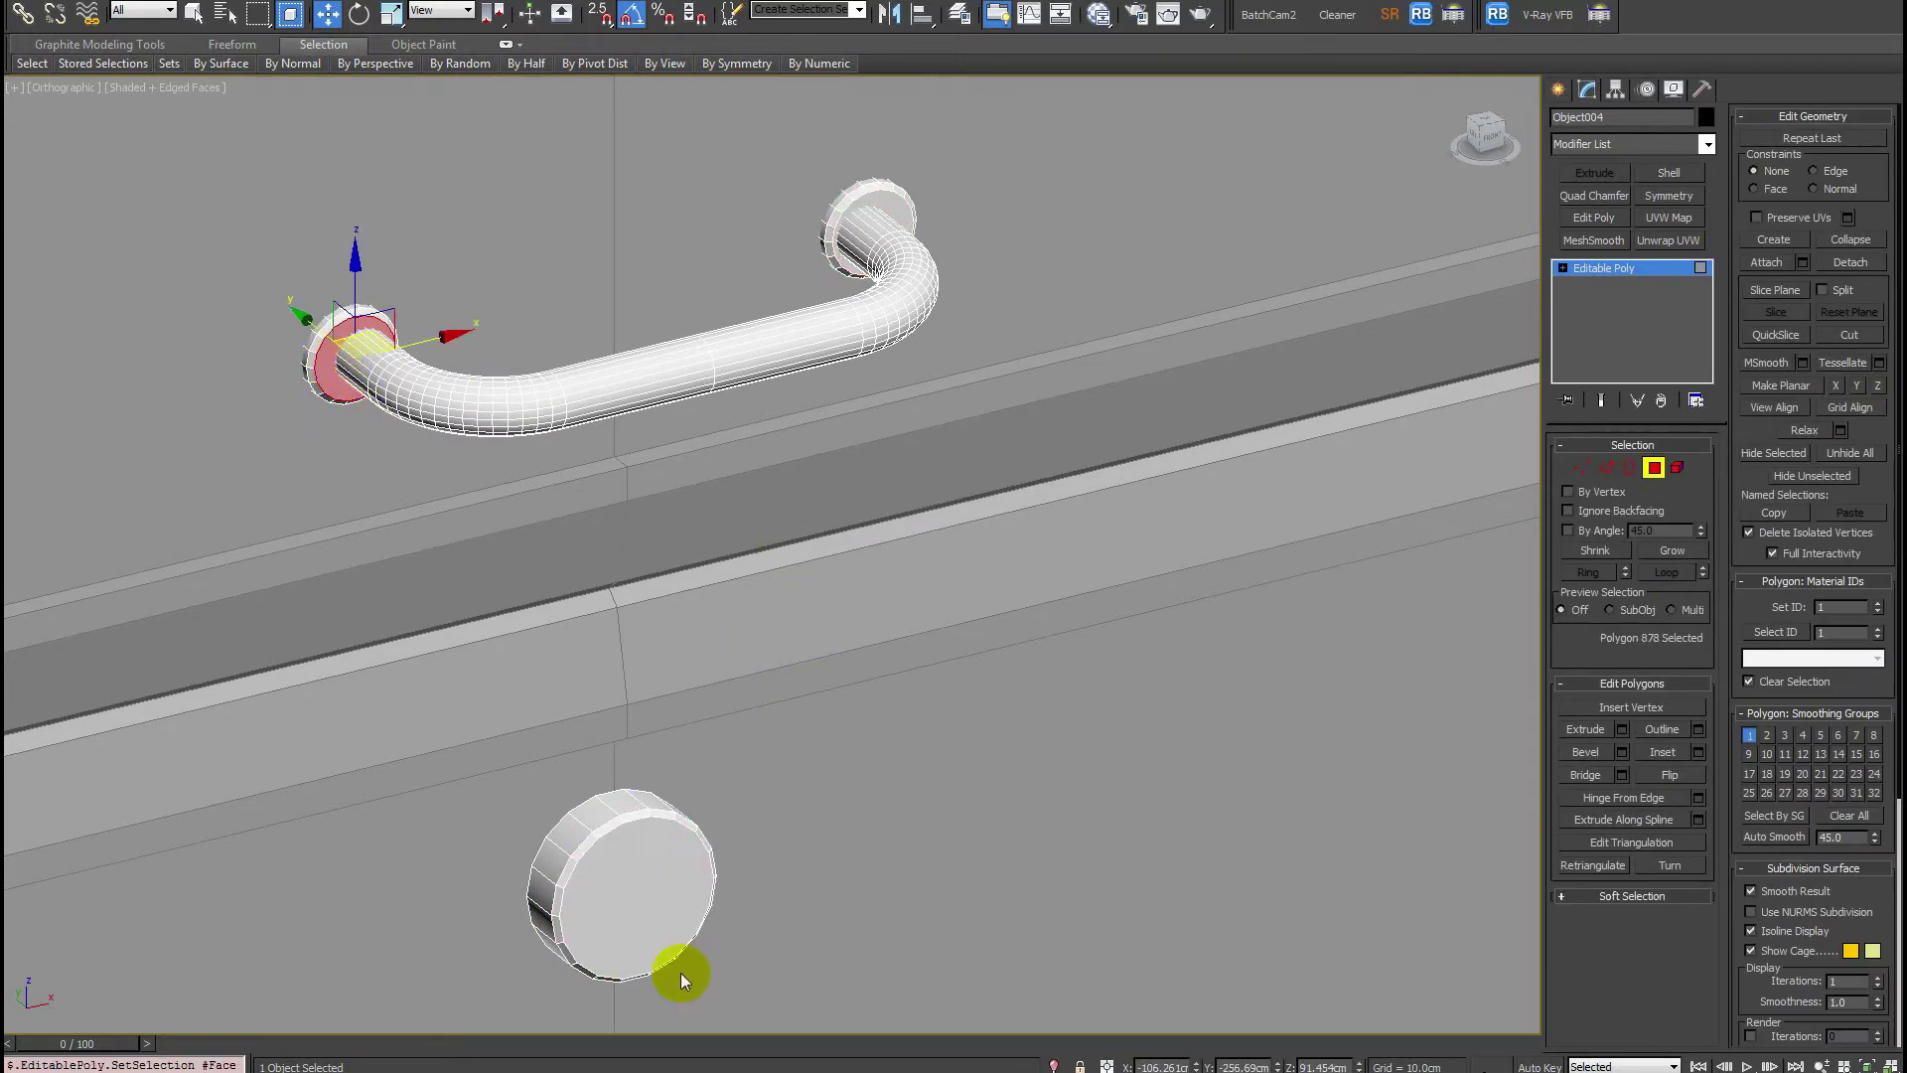
{"action": "left_click", "coordinate": [605, 890], "text": "ctrl"}
{"action": "left_click", "coordinate": [880, 213], "text": "ctrl"}
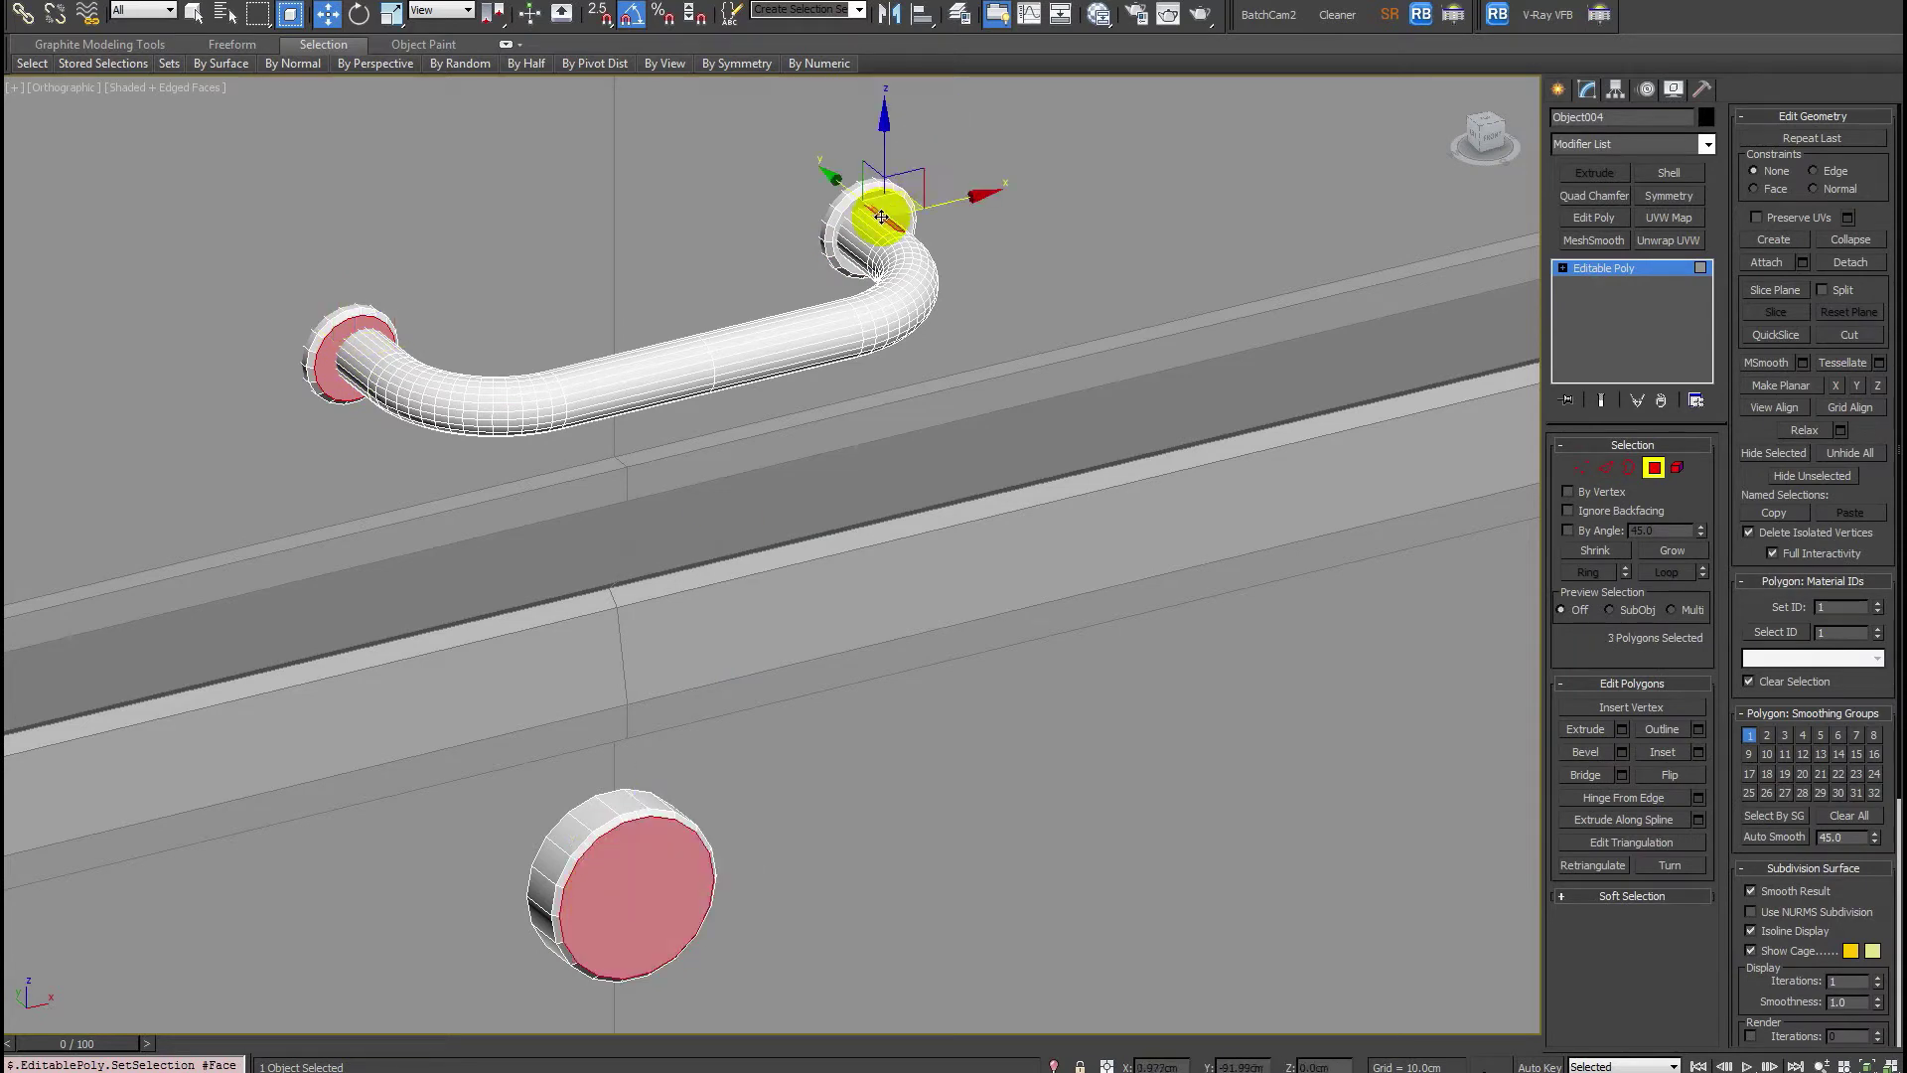
{"action": "left_click", "coordinate": [890, 200]}
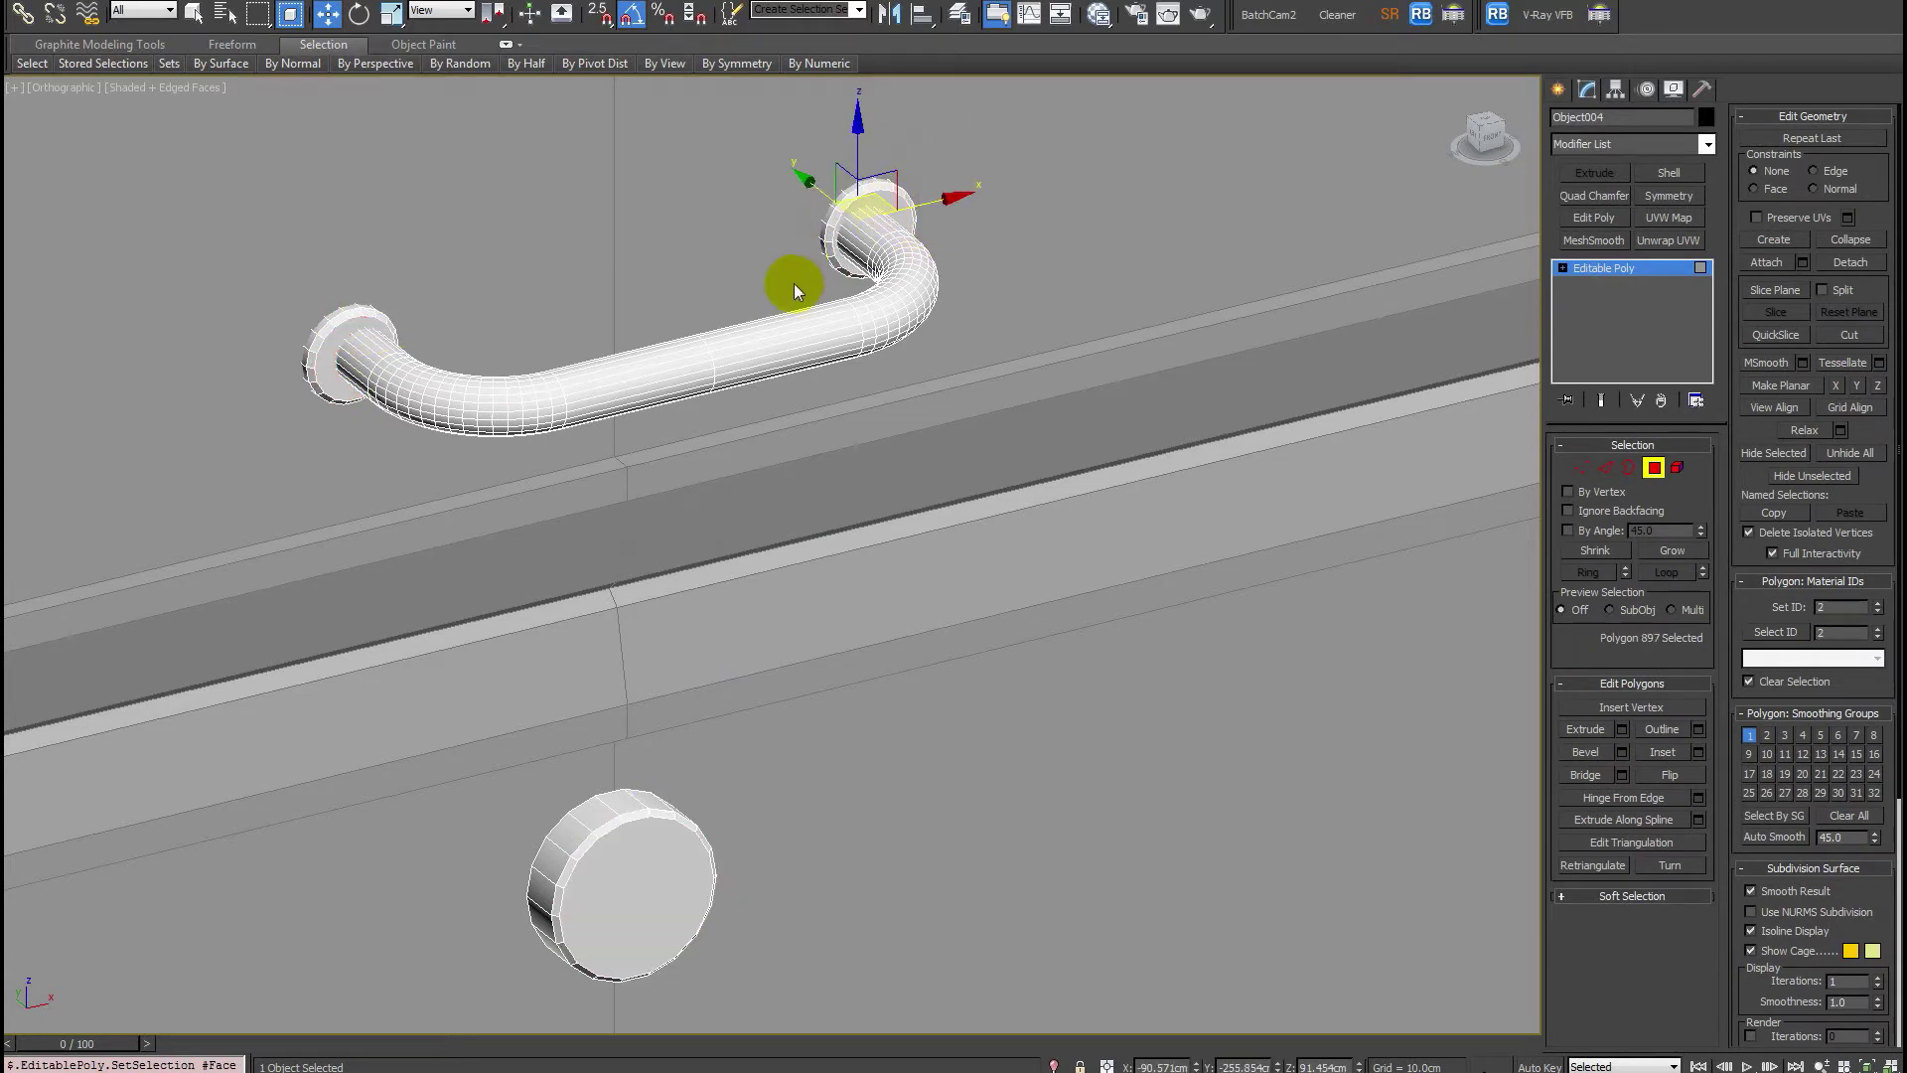
{"action": "left_click", "coordinate": [1606, 467], "text": "ctrl"}
{"action": "scroll", "coordinate": [919, 179], "scroll_direction": "up", "scroll_amount": 5}
{"action": "middle_click_drag", "start_coordinate": [745, 481], "coordinate": [397, 622]}
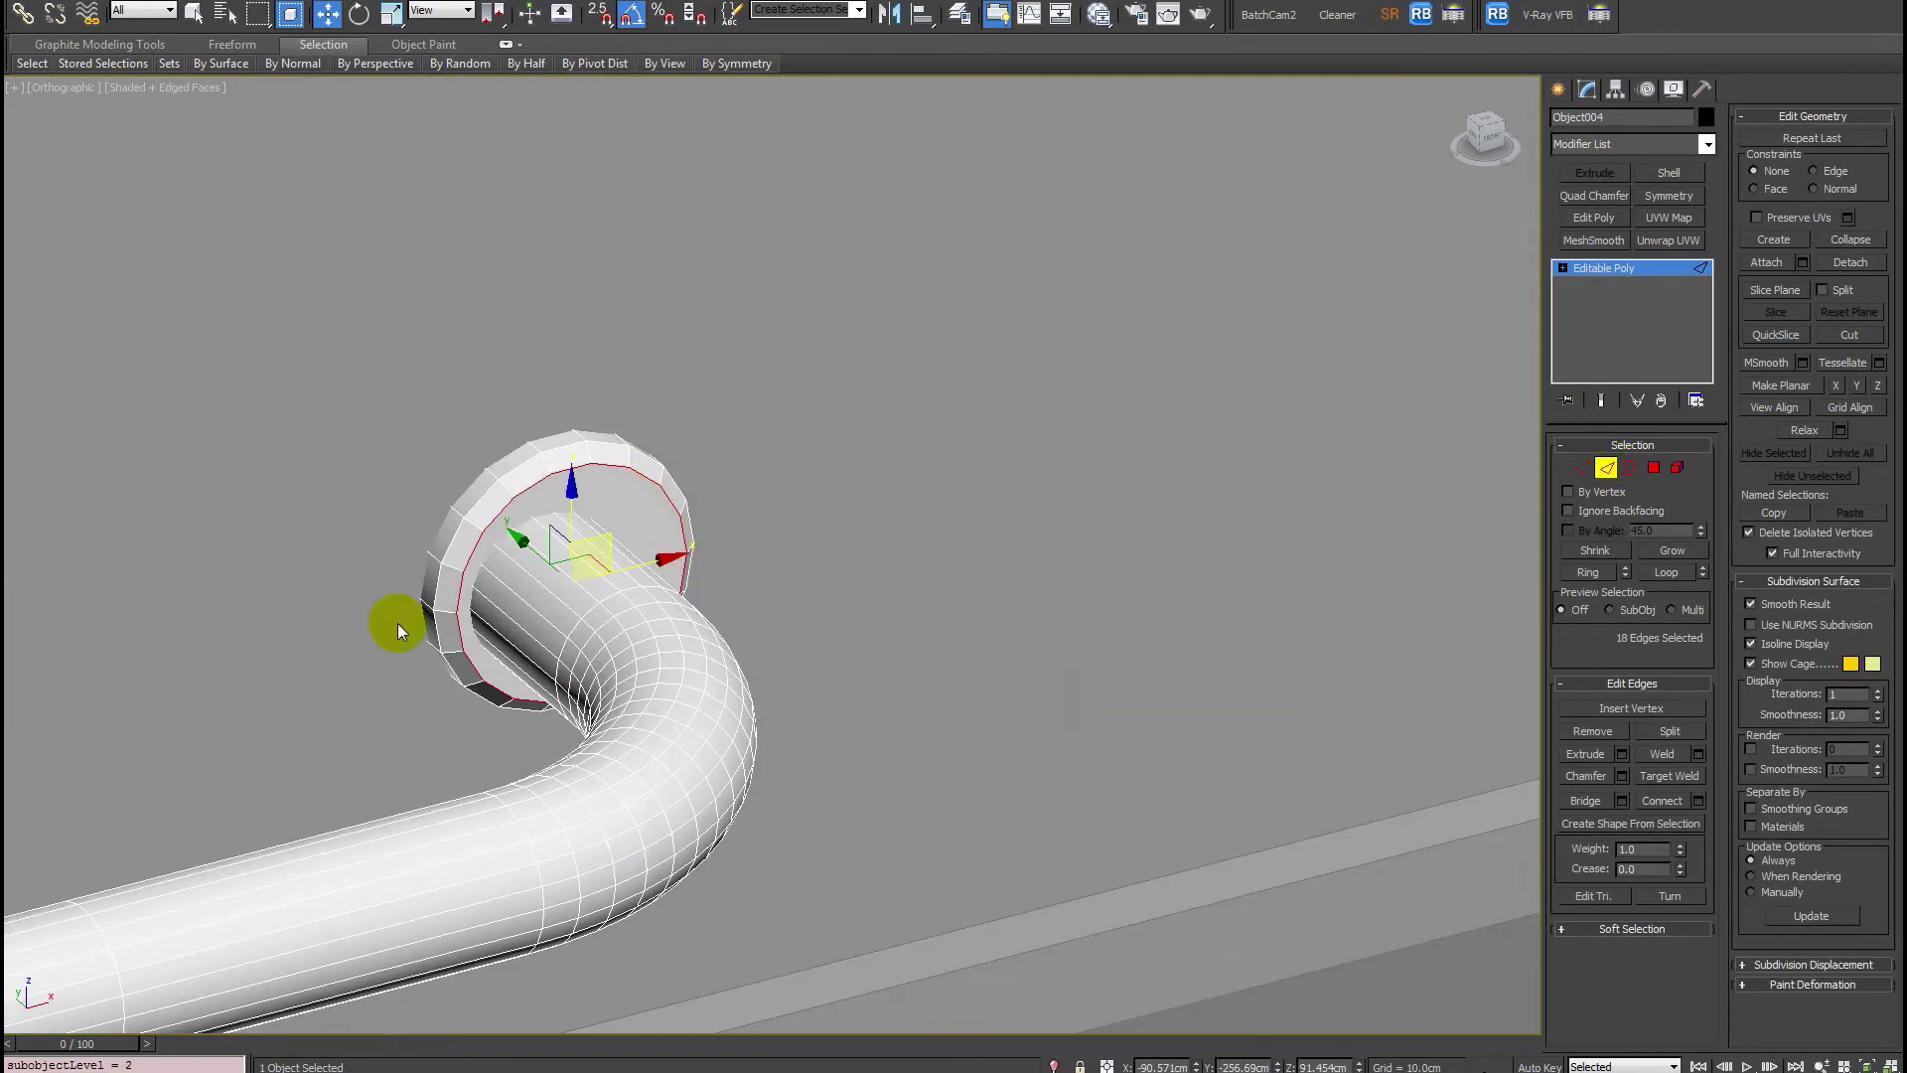
{"action": "key", "text": "4"}
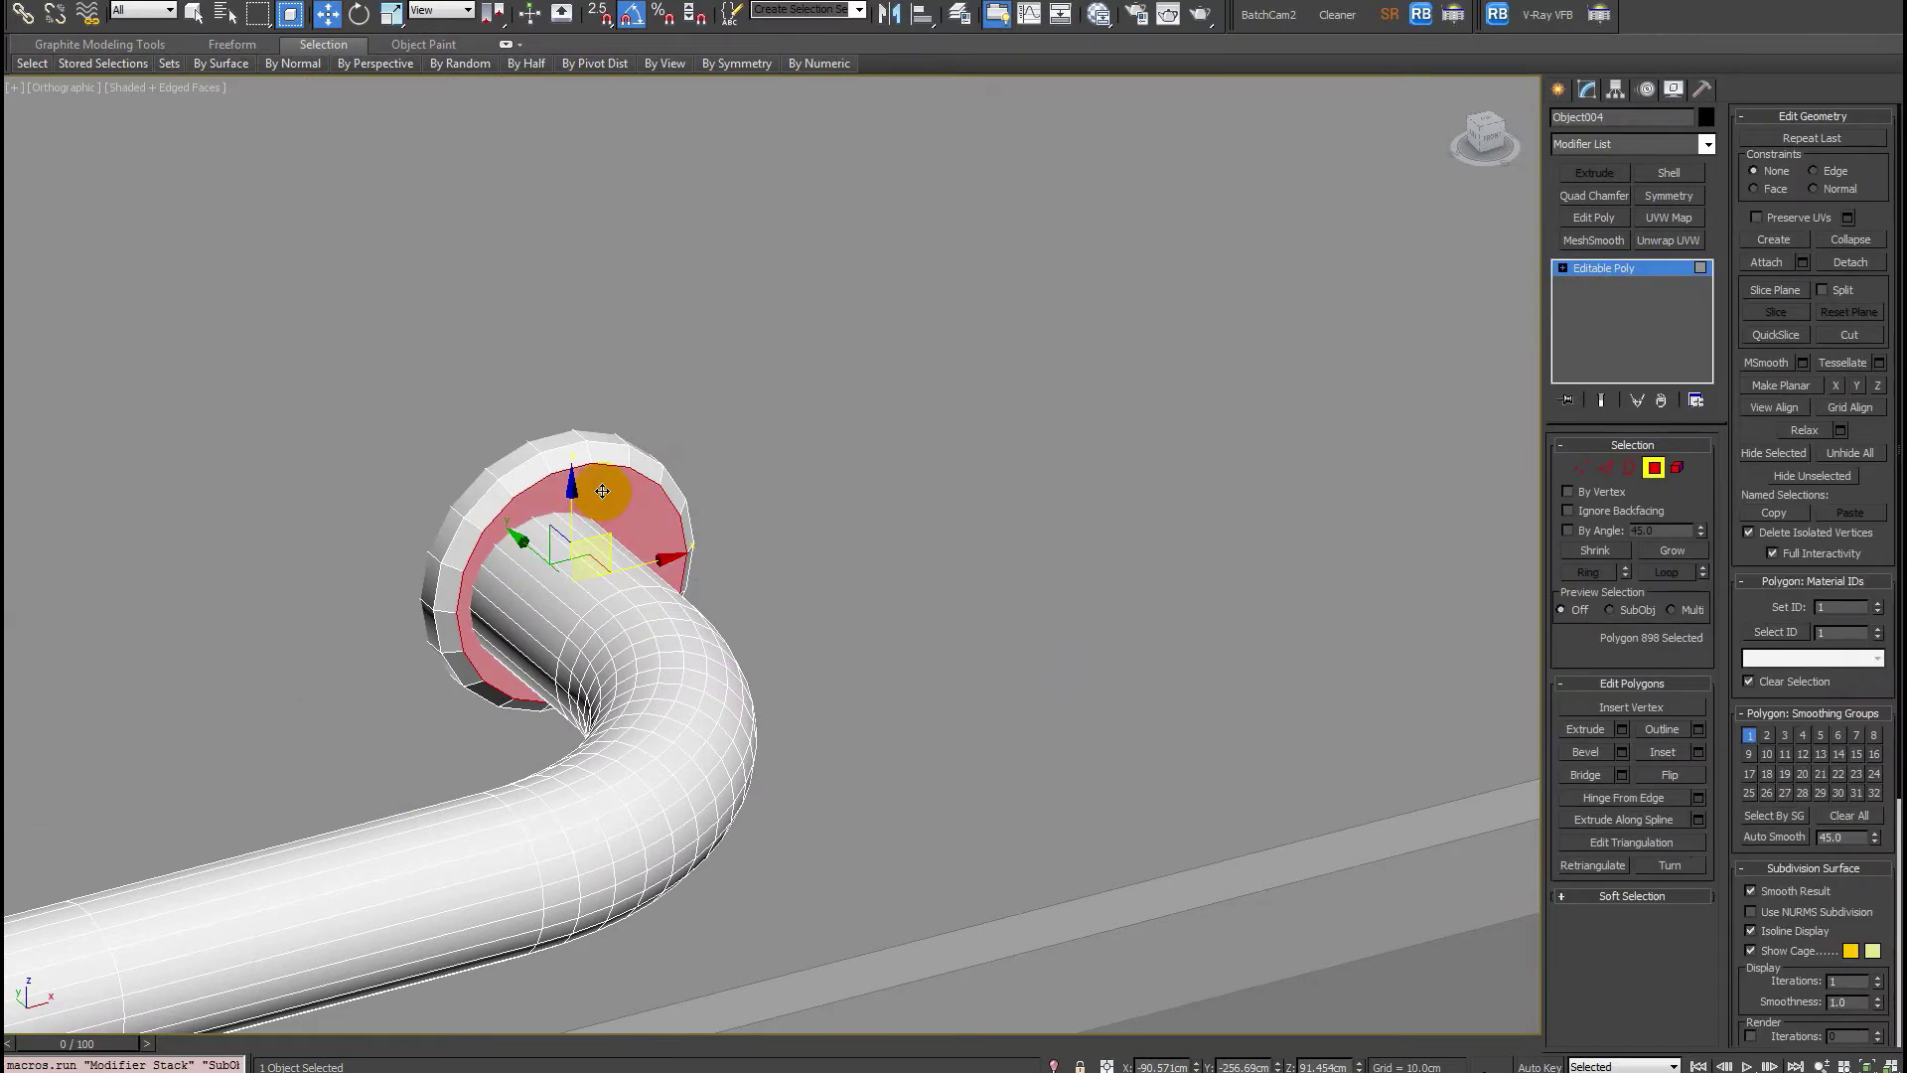
{"action": "left_click", "coordinate": [558, 455]}
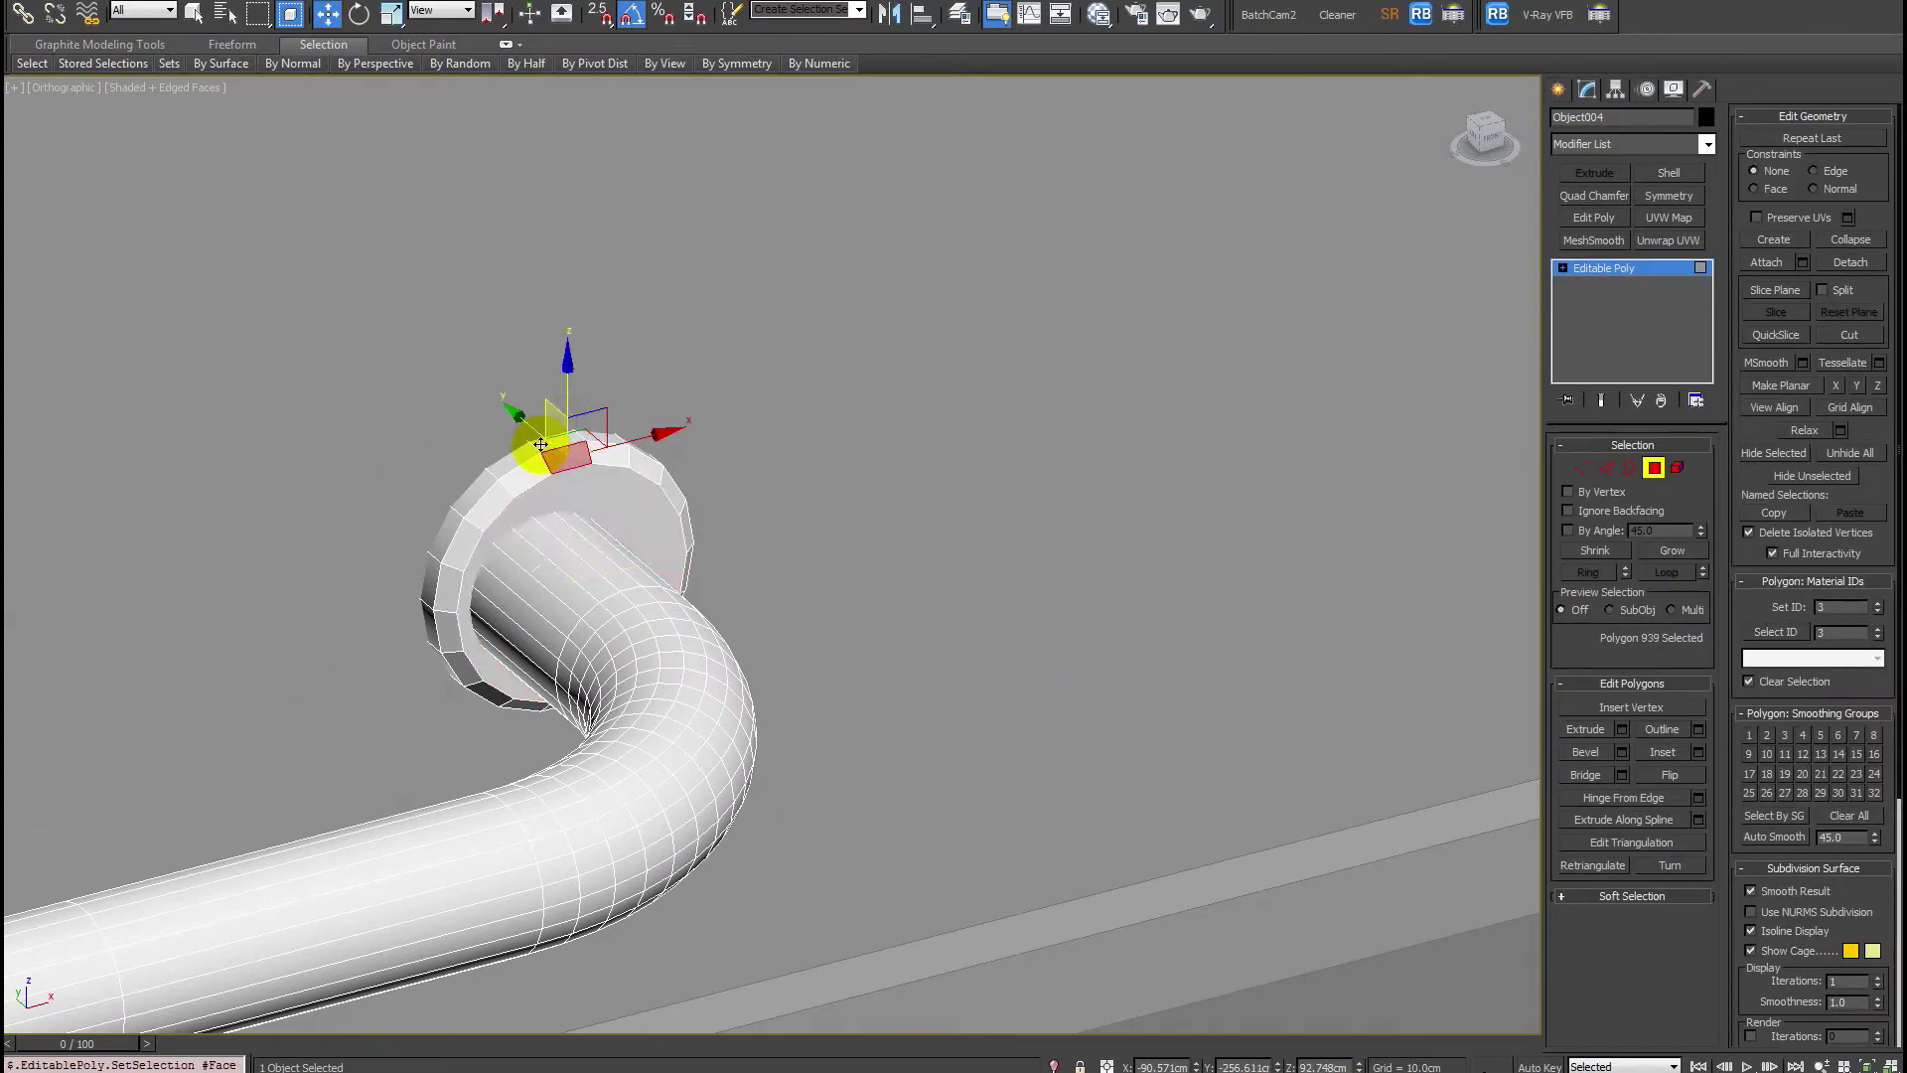
{"action": "left_click", "coordinate": [1608, 471]}
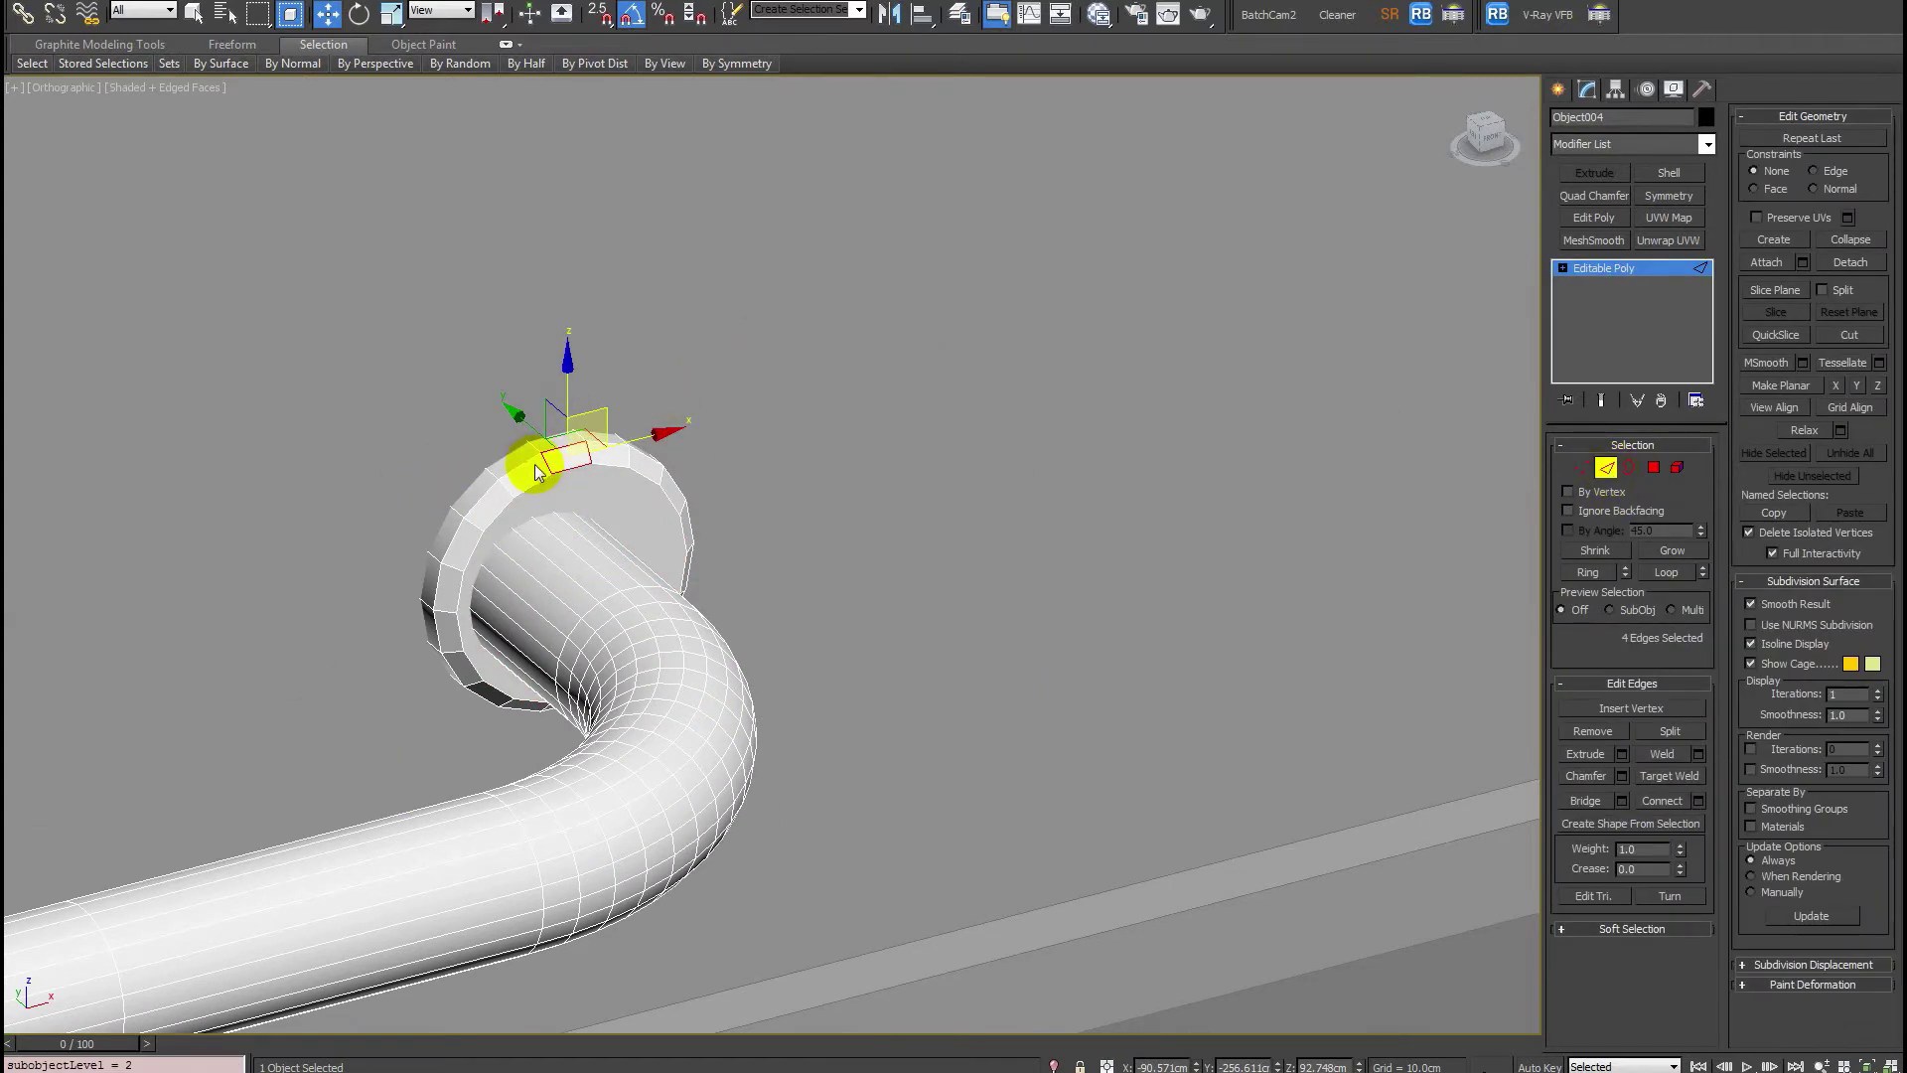
{"action": "scroll", "coordinate": [575, 384], "scroll_direction": "down", "scroll_amount": 5}
{"action": "key", "text": "5"}
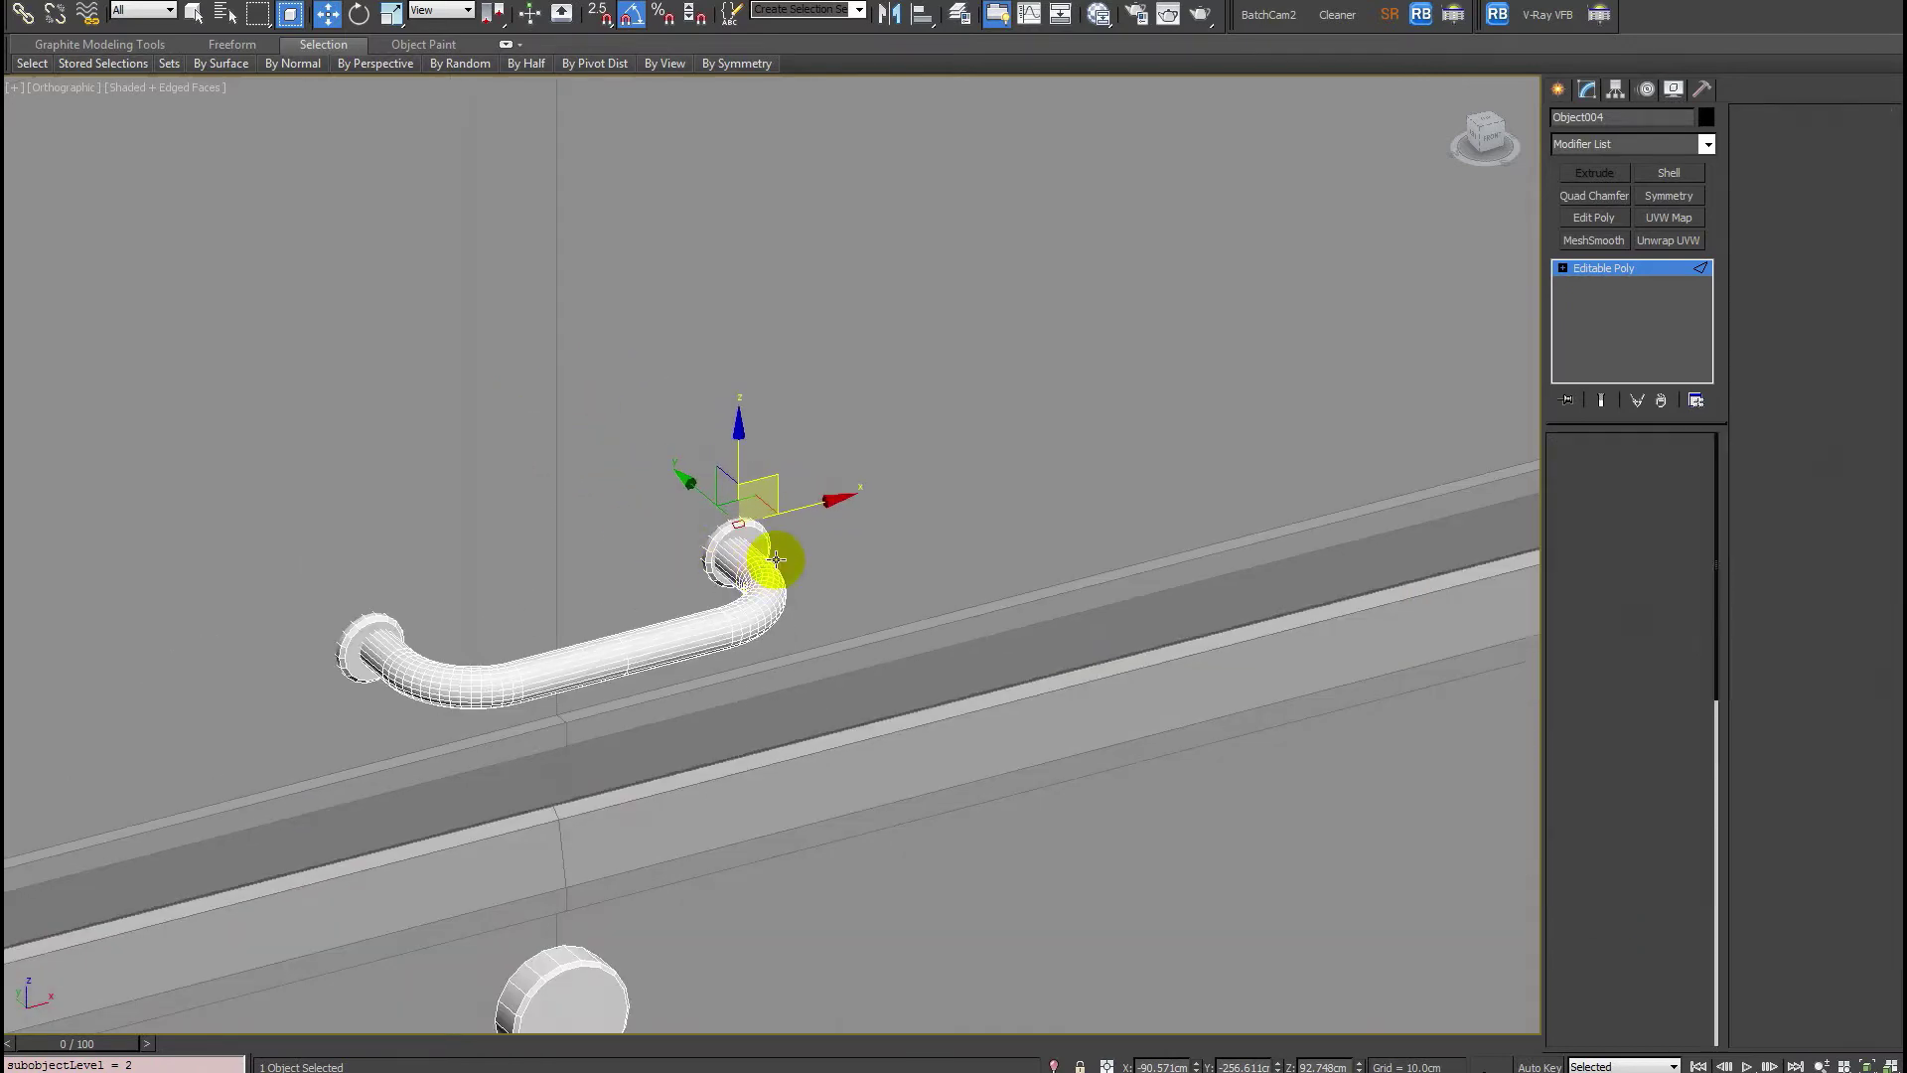
{"action": "left_click", "coordinate": [785, 562]}
{"action": "left_click", "coordinate": [759, 530]}
{"action": "mouse_move", "coordinate": [759, 530]}
{"action": "middle_mouse_down", "text": "alt"}
{"action": "mouse_move", "coordinate": [732, 566]}
{"action": "mouse_move", "coordinate": [757, 545]}
{"action": "middle_mouse_up", "text": "alt"}
{"action": "left_click_drag", "start_coordinate": [757, 545], "coordinate": [753, 546]}
{"action": "left_click", "coordinate": [357, 566]}
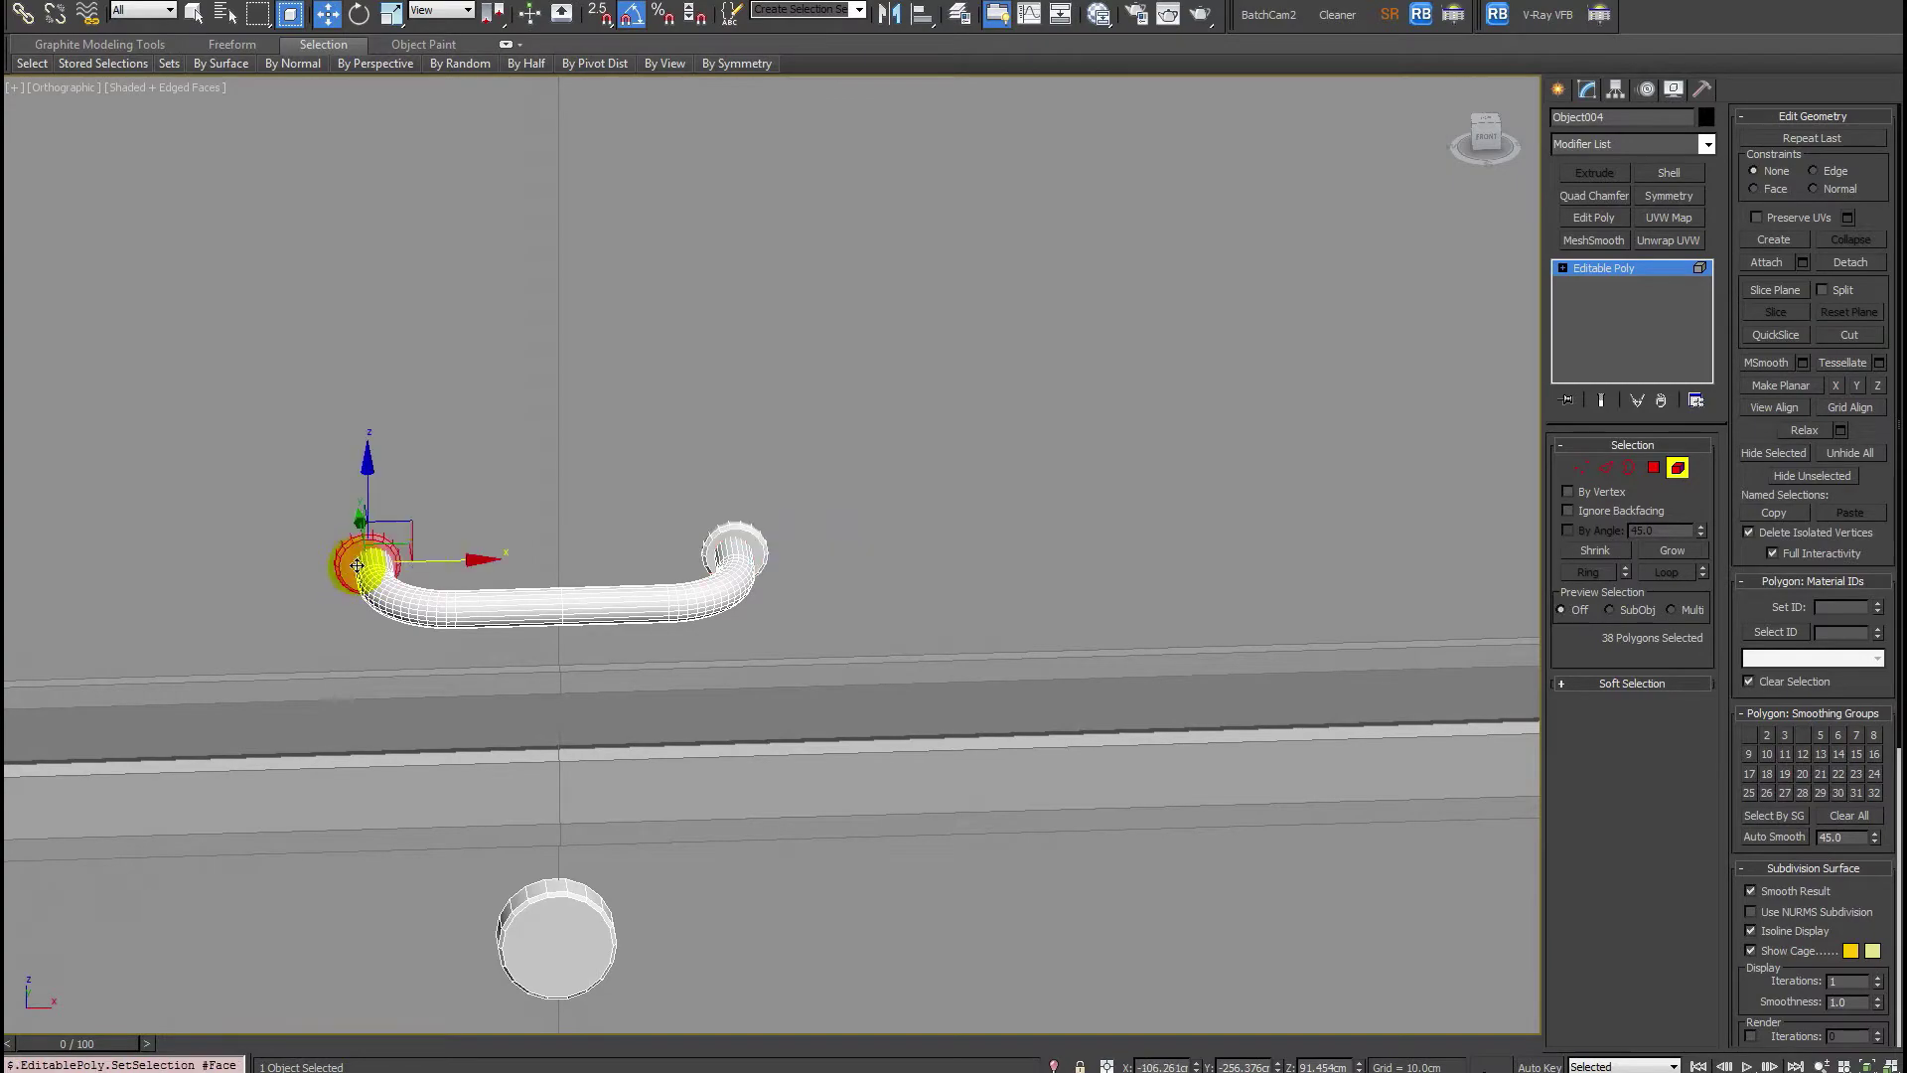
{"action": "middle_click_drag", "start_coordinate": [512, 598], "coordinate": [728, 705], "text": "alt"}
Delete the back cap face of the lower cylinder.
{"action": "scroll", "coordinate": [727, 705], "scroll_direction": "up", "scroll_amount": 4}
{"action": "left_click", "coordinate": [605, 775]}
{"action": "key", "text": "F3"}
{"action": "middle_click_drag", "start_coordinate": [611, 786], "coordinate": [727, 802], "text": "alt"}
{"action": "key", "text": "4"}
{"action": "left_click", "coordinate": [605, 788]}
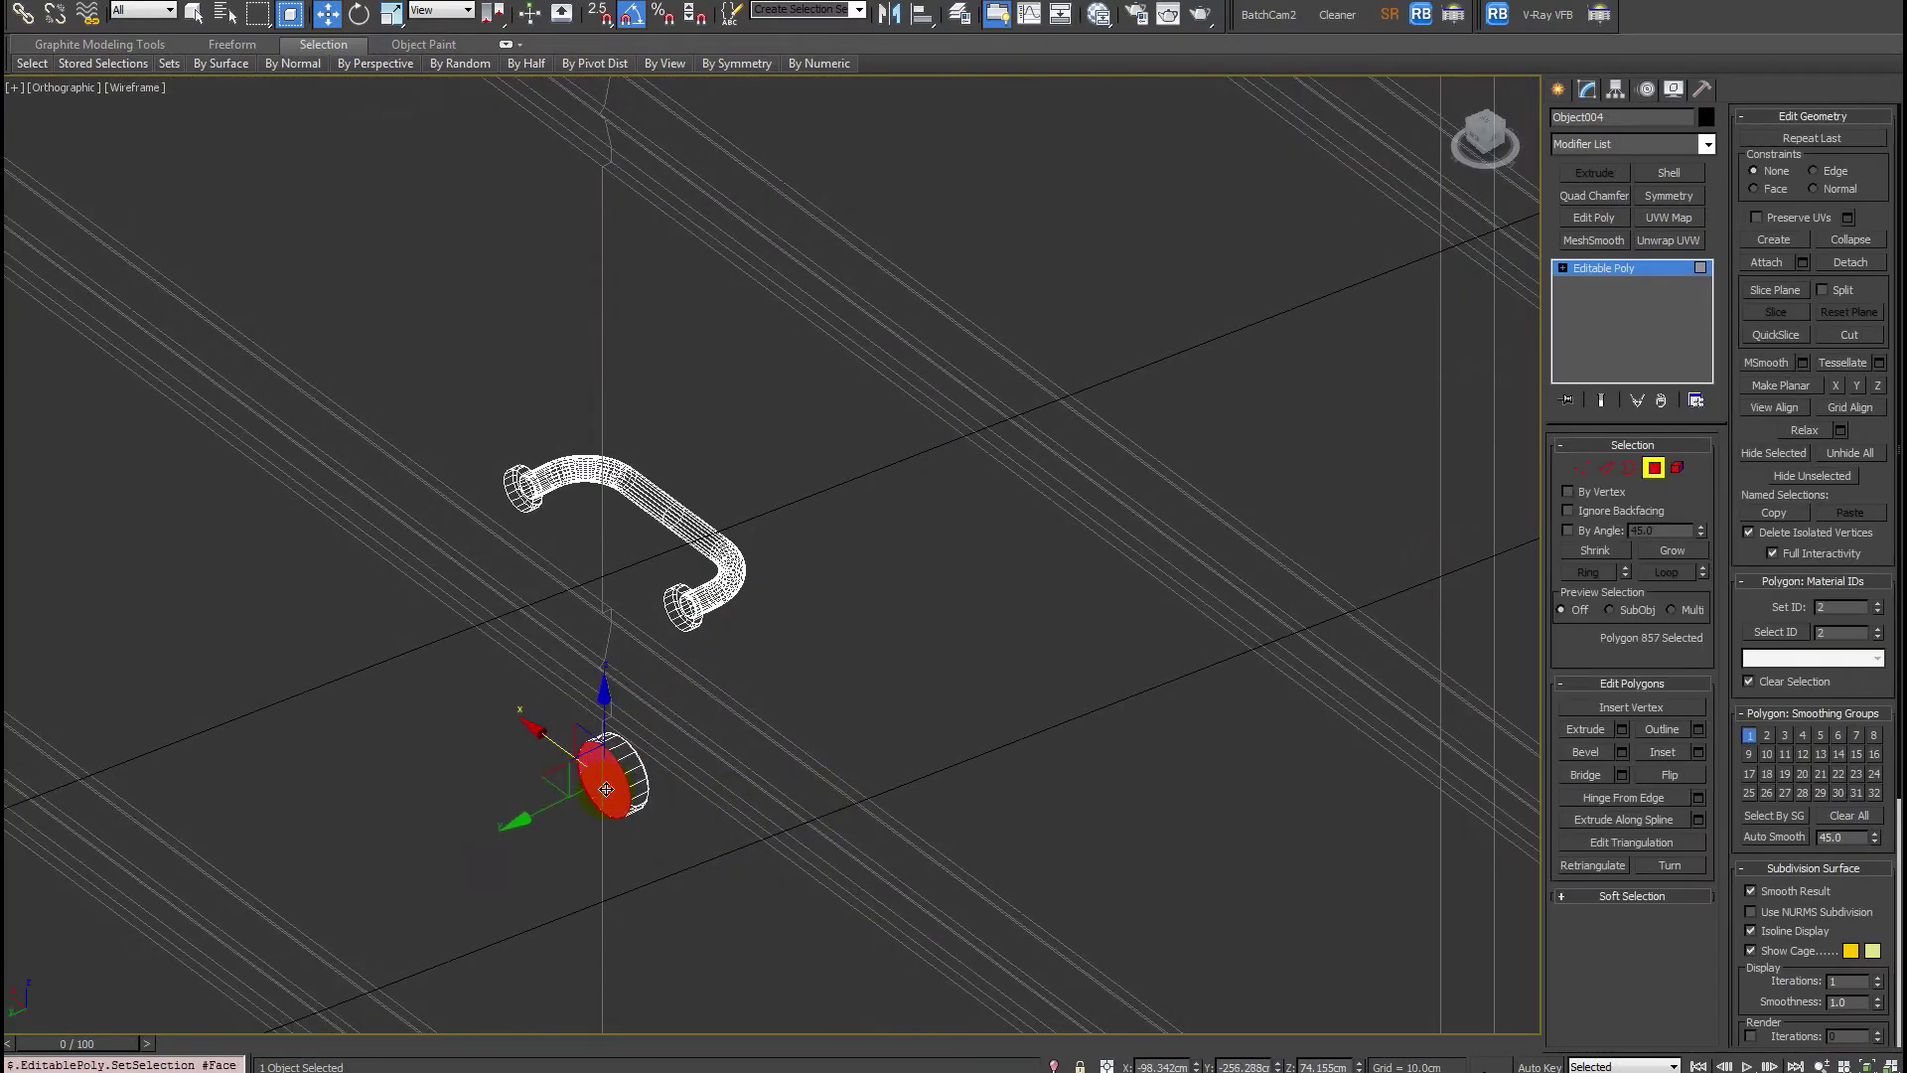
{"action": "key", "text": "ctrl+a"}
Push the lower cylinder about 1.52 cm into the door so that only a thin disc protrudes.
{"action": "mouse_move", "coordinate": [610, 778]}
{"action": "middle_mouse_down", "text": "alt"}
{"action": "mouse_move", "coordinate": [754, 780]}
{"action": "mouse_move", "coordinate": [562, 776]}
{"action": "mouse_move", "coordinate": [801, 792]}
{"action": "middle_mouse_up", "text": "alt"}
{"action": "key", "text": "F3"}
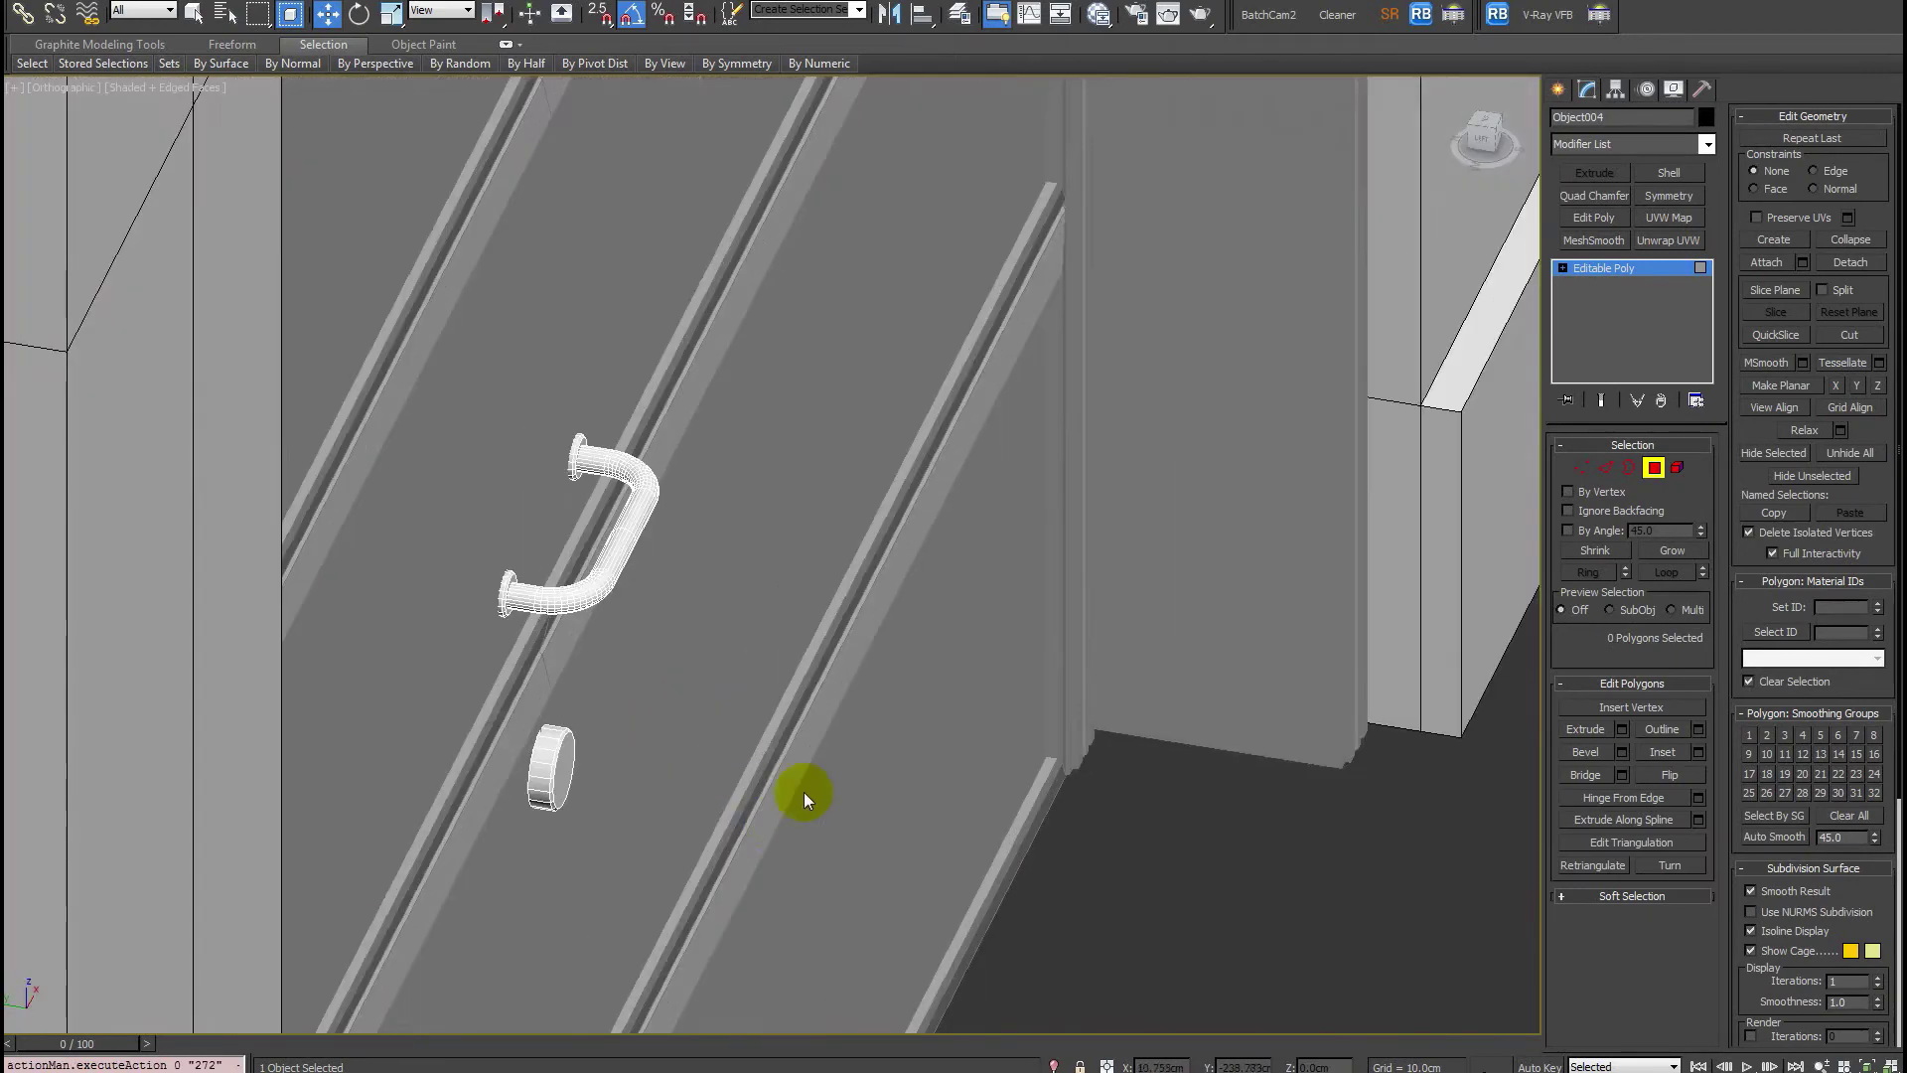
{"action": "middle_click_drag", "start_coordinate": [598, 799], "coordinate": [547, 764], "text": "alt"}
{"action": "left_click_drag", "start_coordinate": [519, 759], "coordinate": [500, 752]}
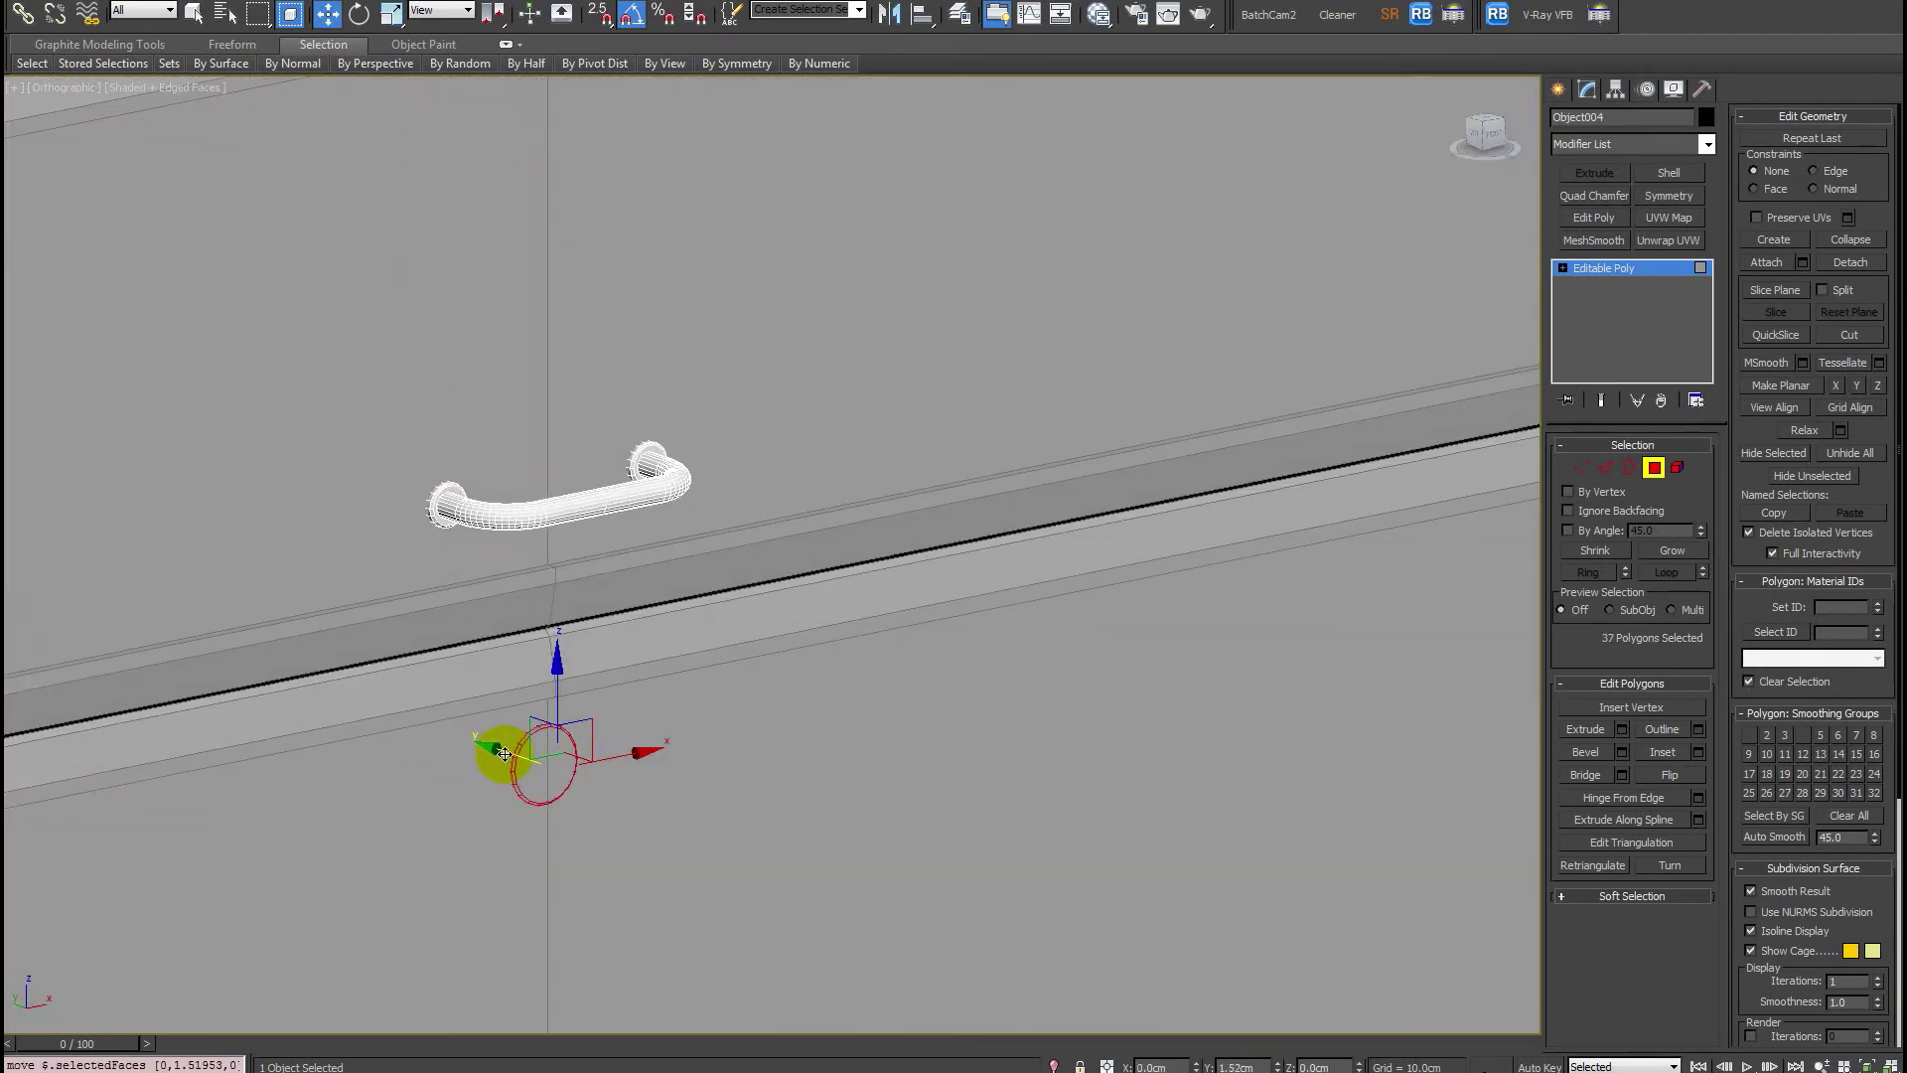
Inset the lower disc's front face by 1.622 cm to leave a small central face.
{"action": "scroll", "coordinate": [527, 795], "scroll_direction": "up", "scroll_amount": 3}
{"action": "middle_click_drag", "start_coordinate": [539, 829], "coordinate": [519, 723]}
{"action": "left_click", "coordinate": [429, 837]}
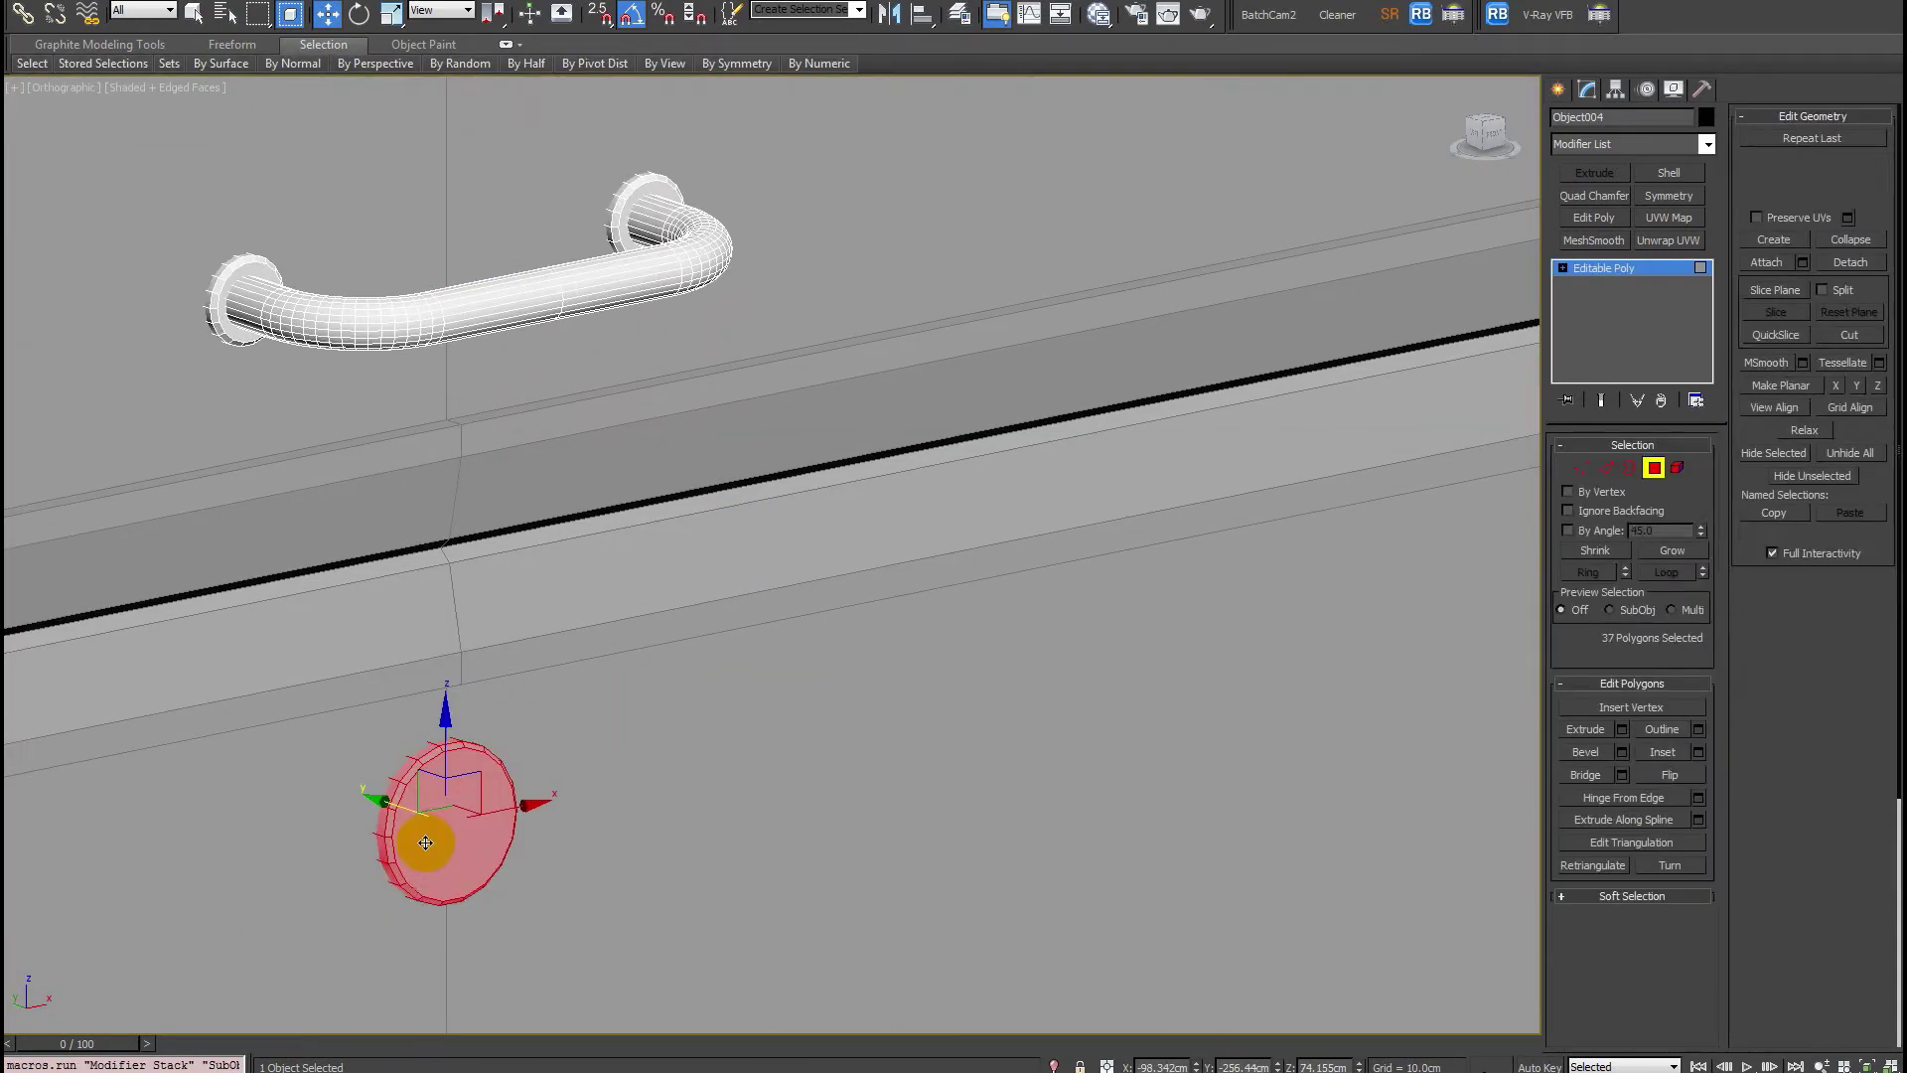
{"action": "key", "text": "shift+i"}
{"action": "left_click_drag", "start_coordinate": [791, 605], "coordinate": [880, 883]}
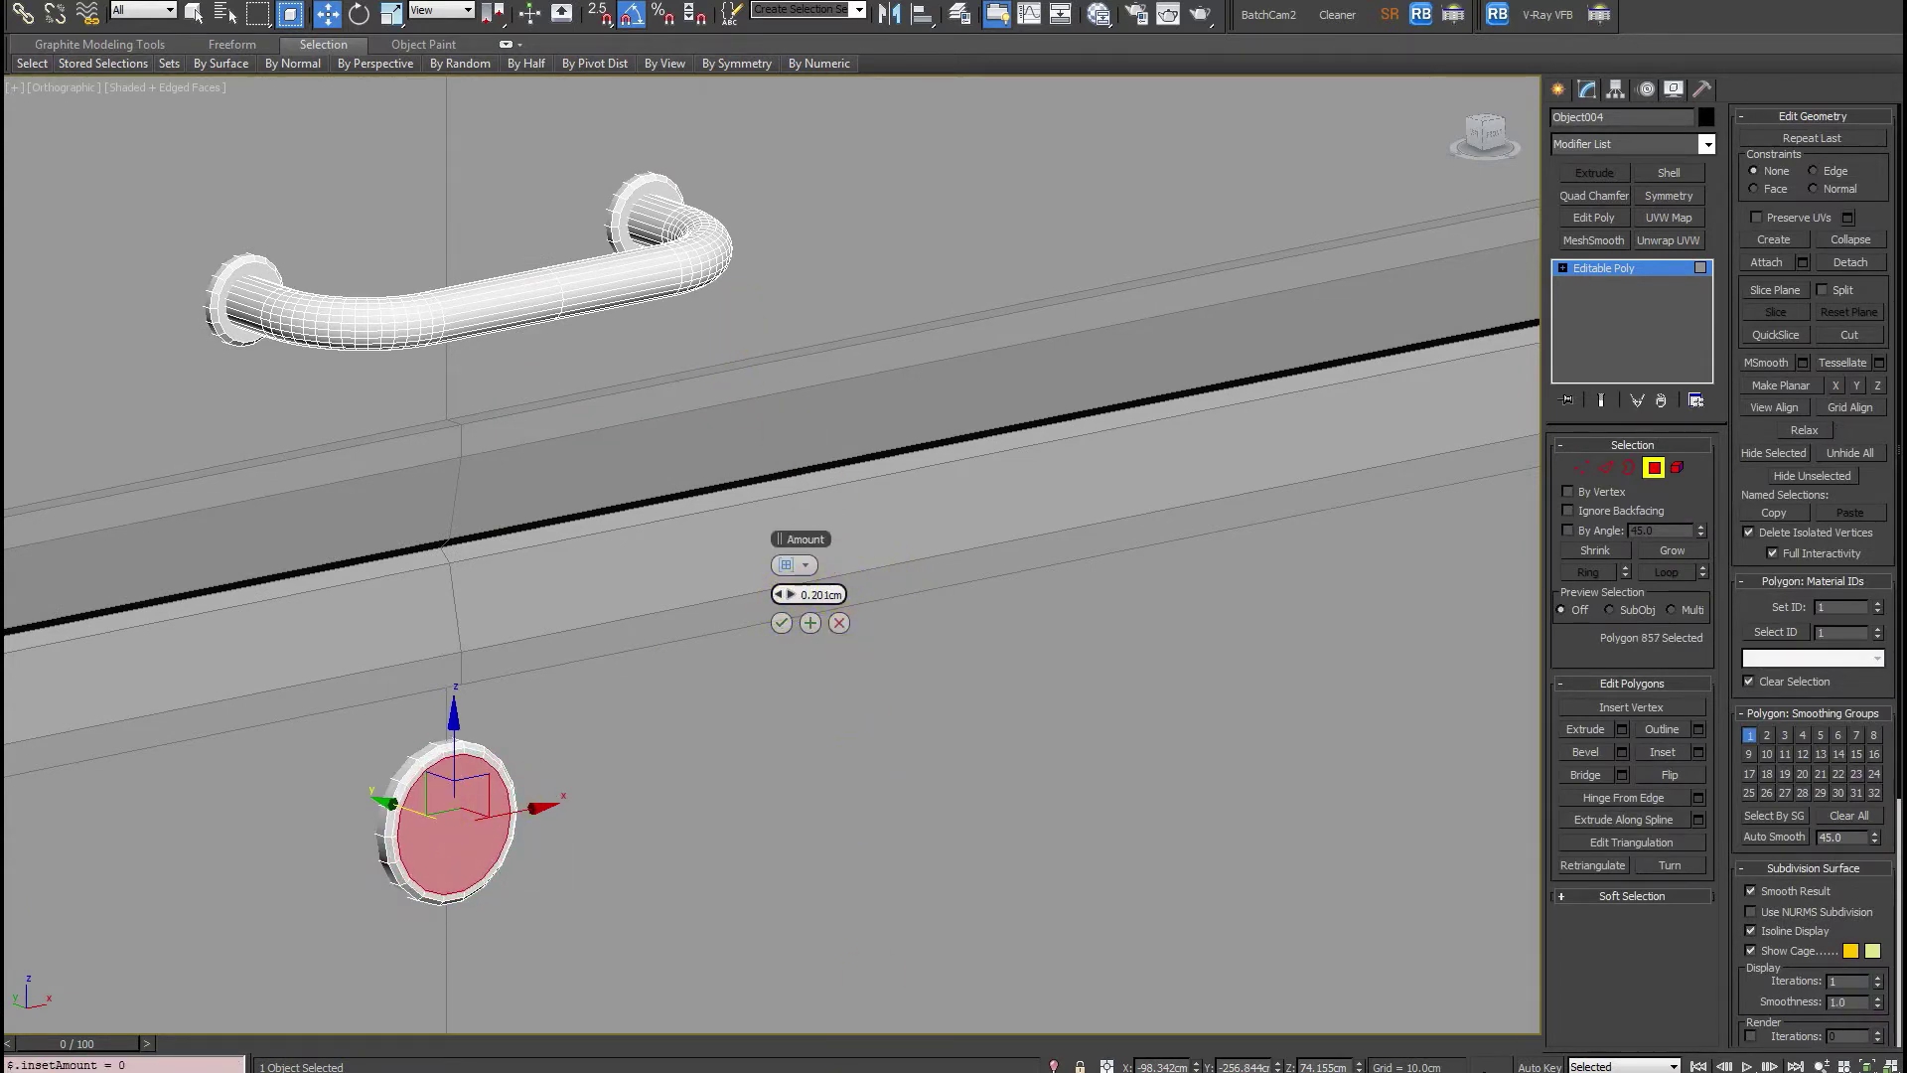
{"action": "left_click_drag", "start_coordinate": [795, 578], "coordinate": [822, 464]}
{"action": "left_click", "coordinate": [778, 622]}
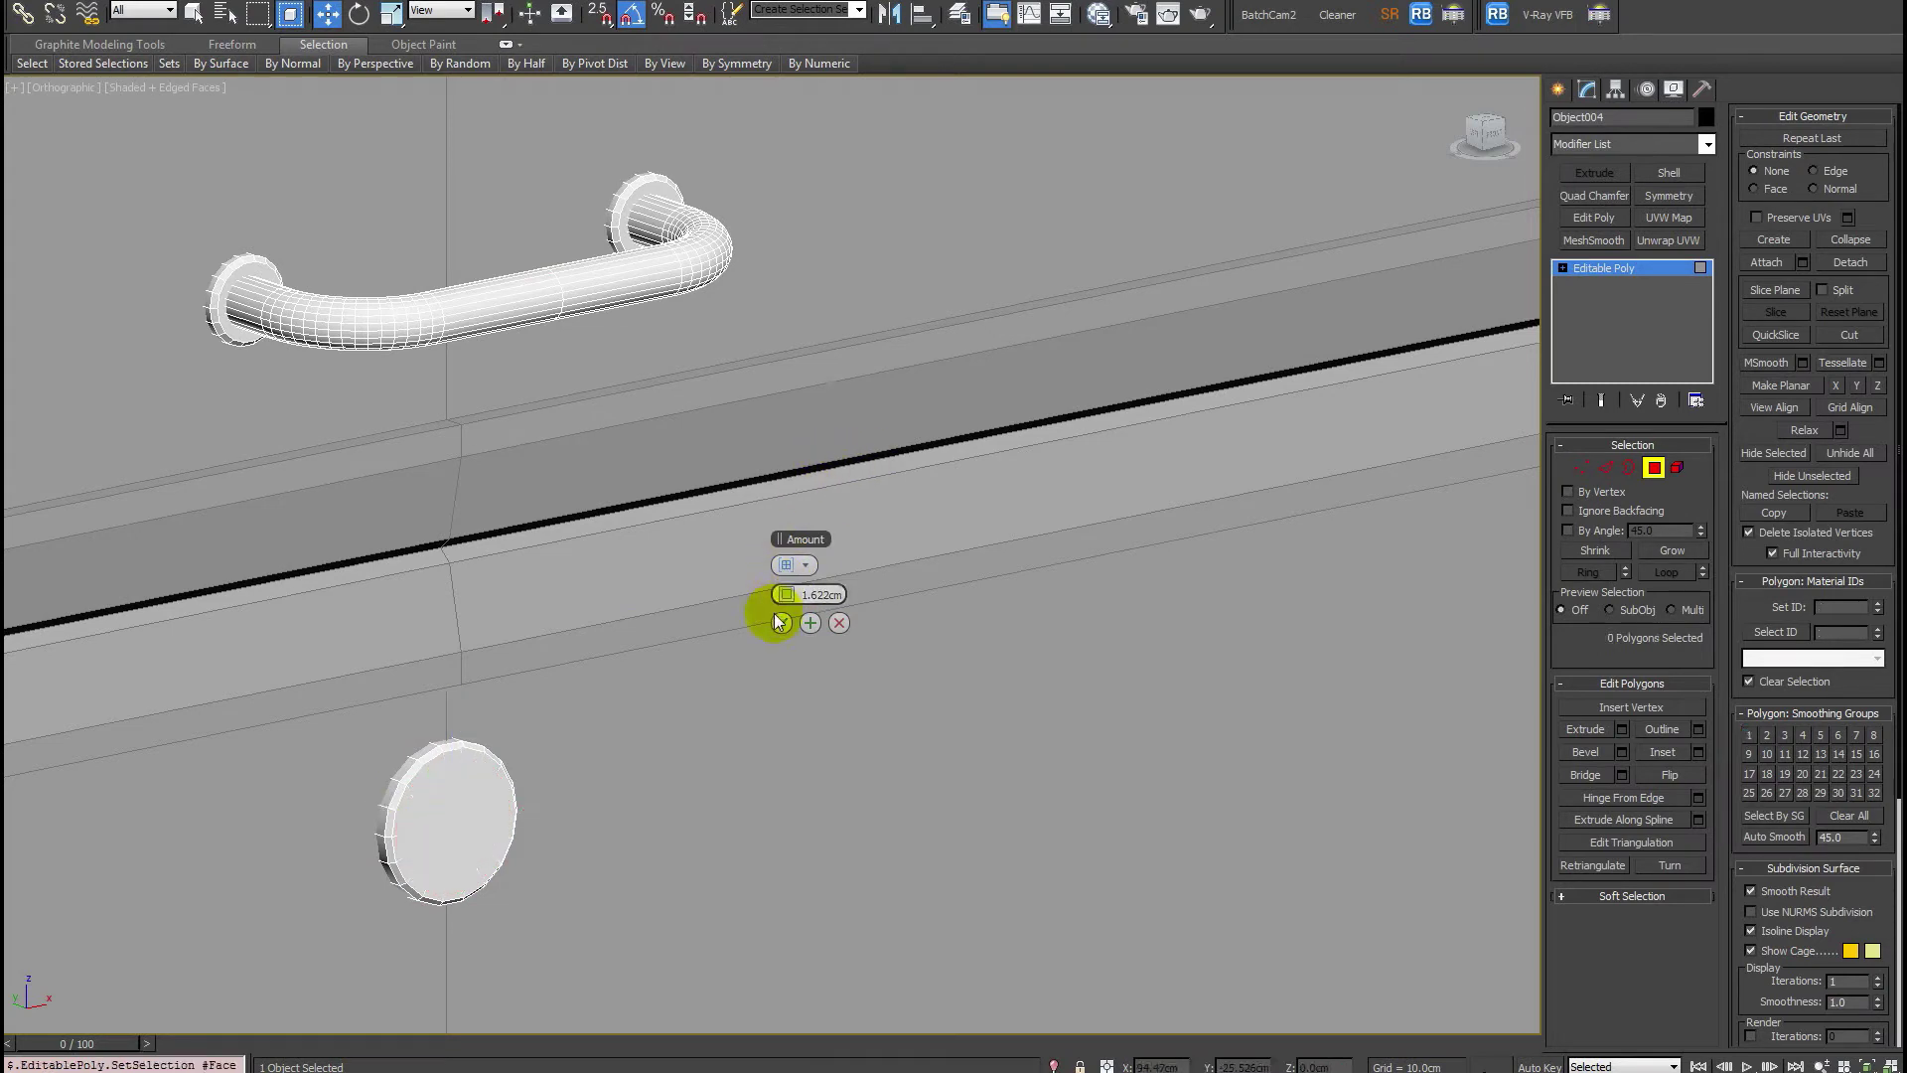
Extrude the lower disc's small central face inward by about 0.945 cm to form a hole.
{"action": "key", "text": "shift+e"}
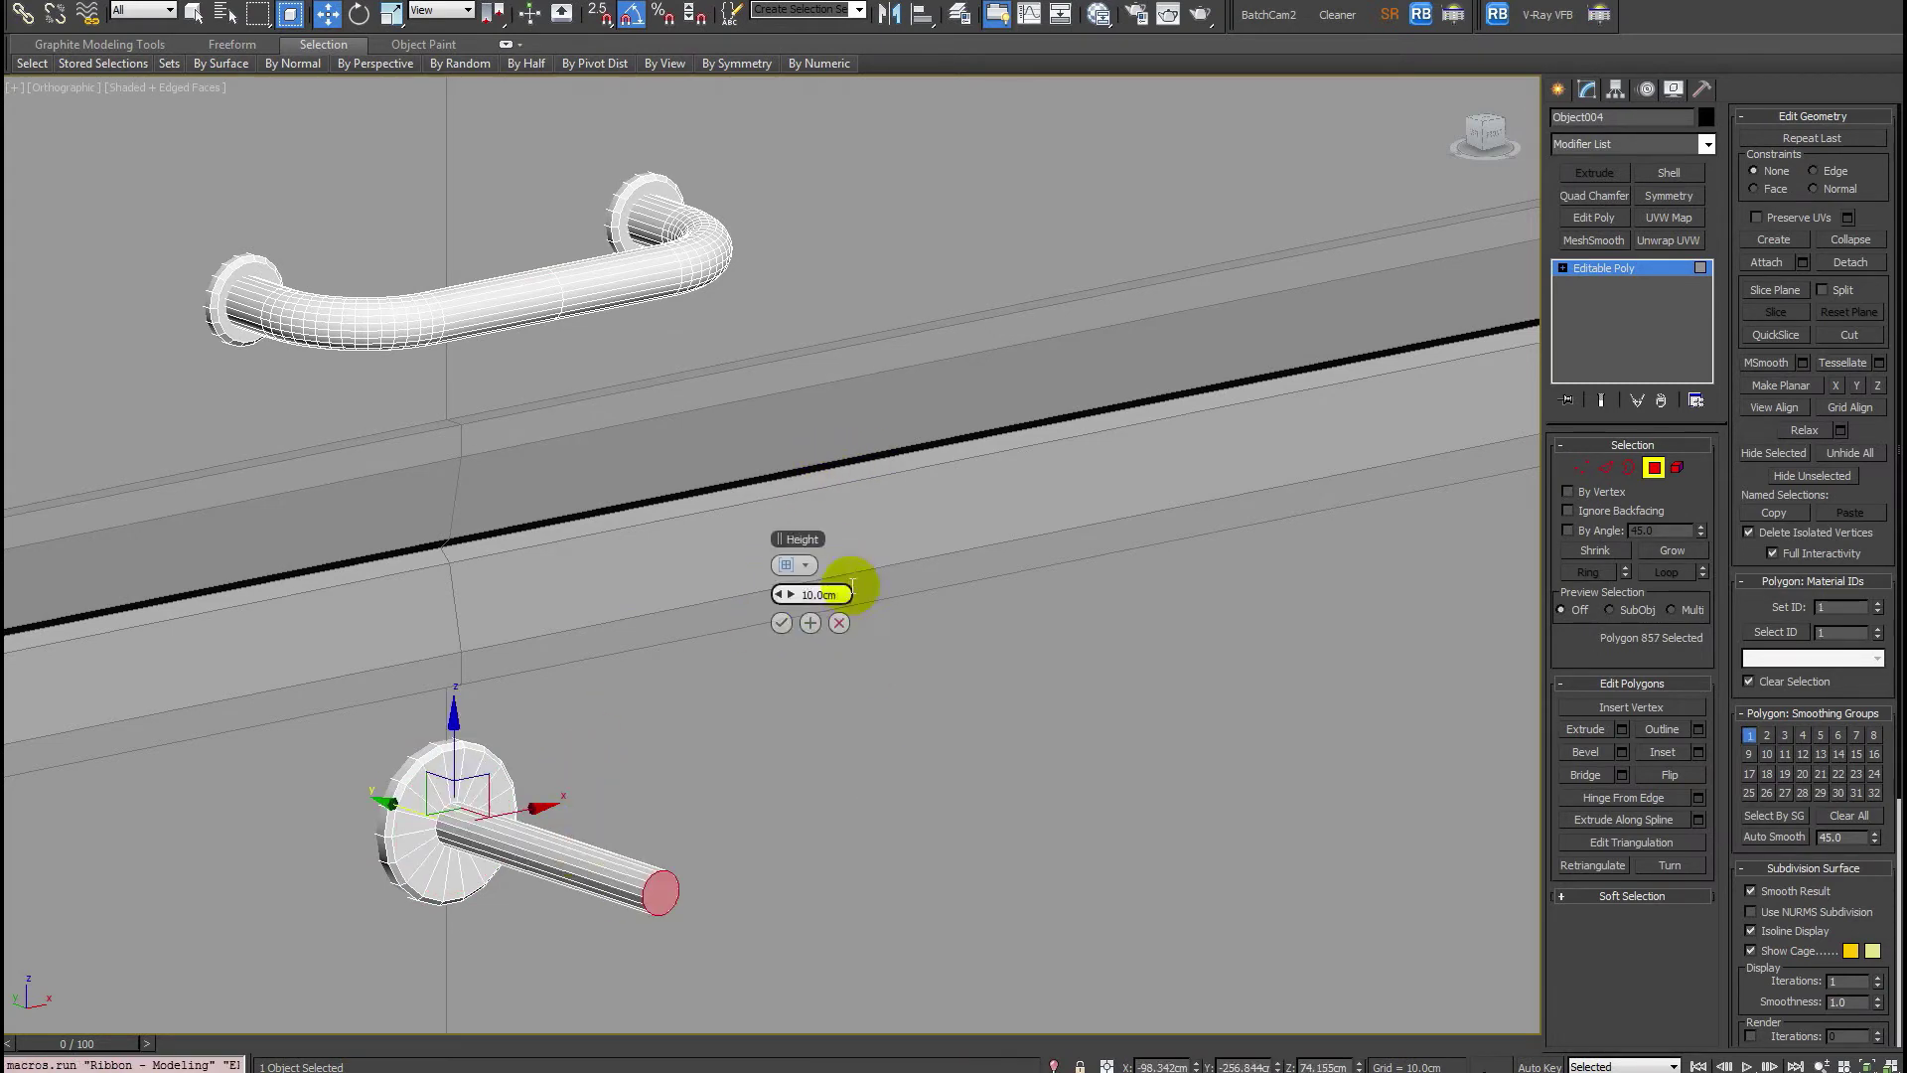
{"action": "left_click_drag", "start_coordinate": [790, 594], "coordinate": [744, 591]}
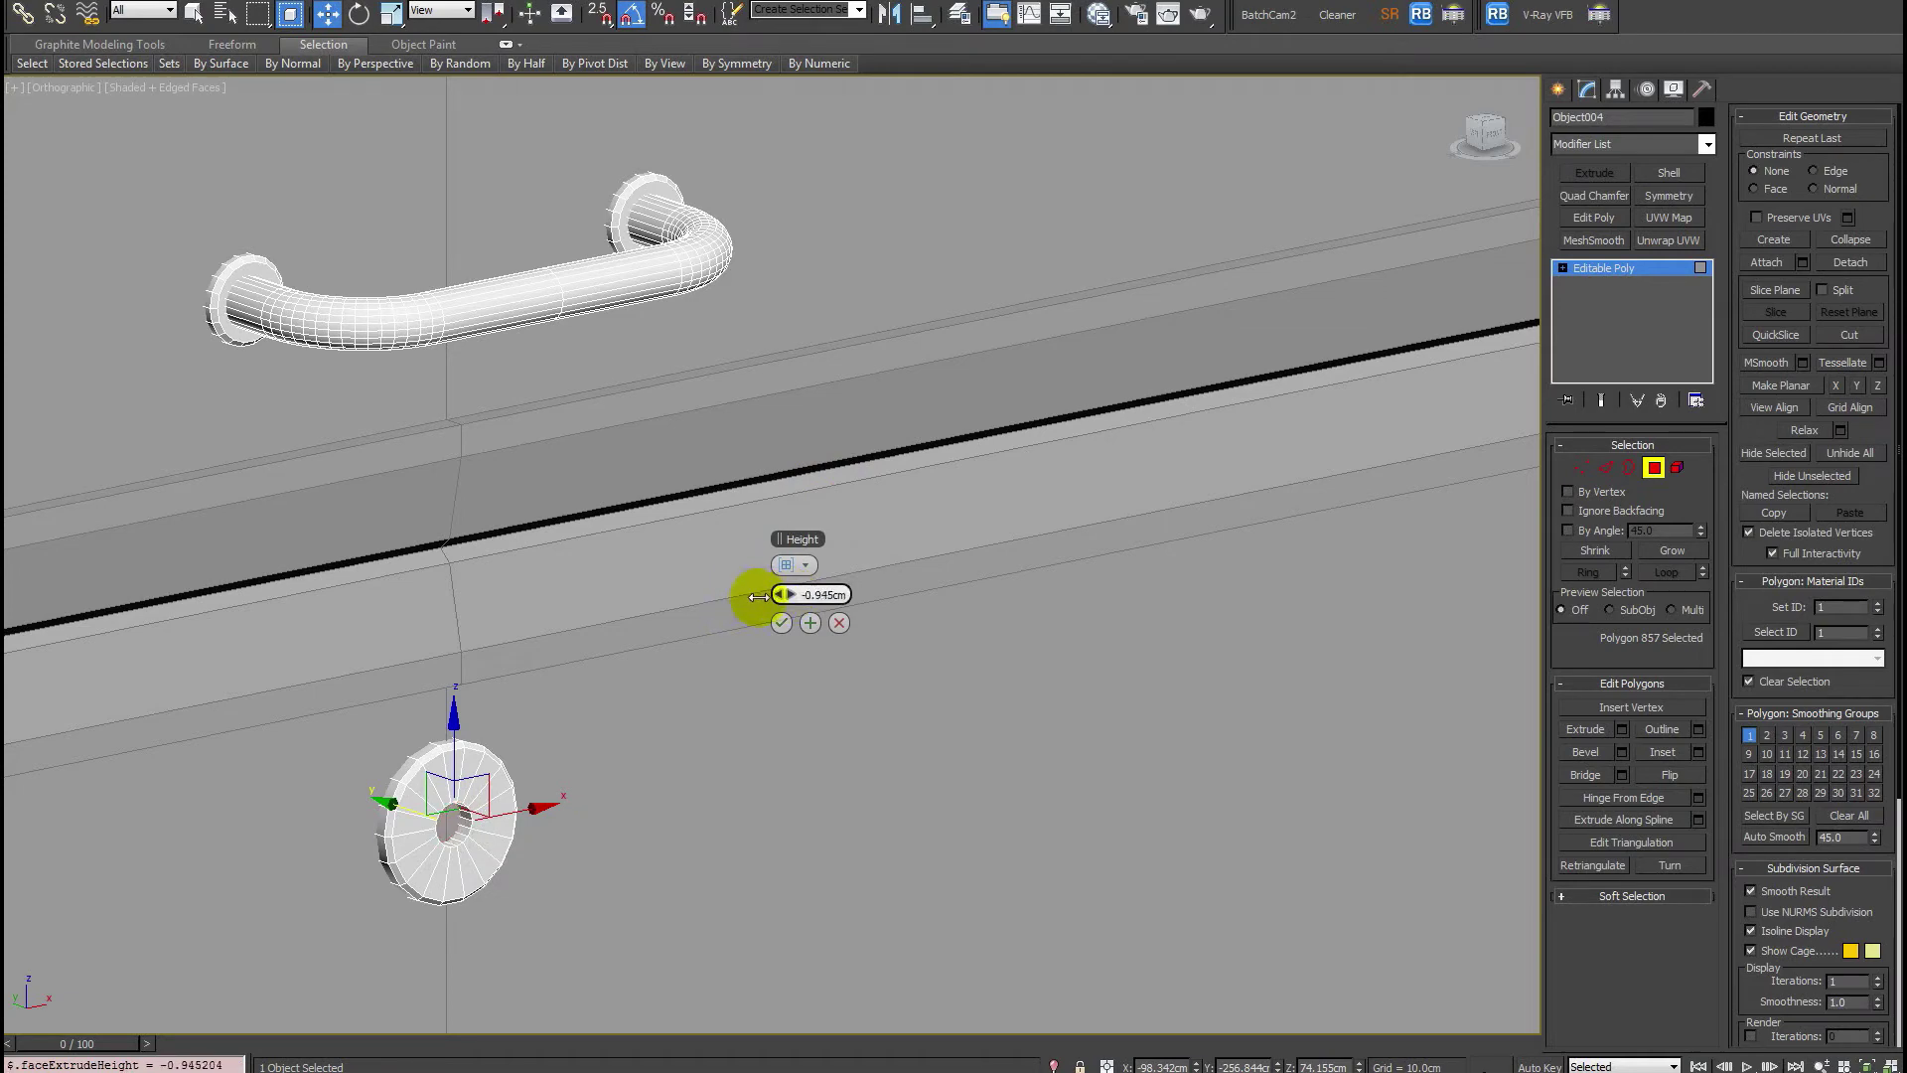
{"action": "left_click", "coordinate": [781, 625]}
{"action": "key", "text": "4"}
{"action": "scroll", "coordinate": [749, 617], "scroll_direction": "down", "scroll_amount": 6}
{"action": "left_click", "coordinate": [782, 625]}
{"action": "key", "text": "4"}
{"action": "scroll", "coordinate": [749, 616], "scroll_direction": "down", "scroll_amount": 6}
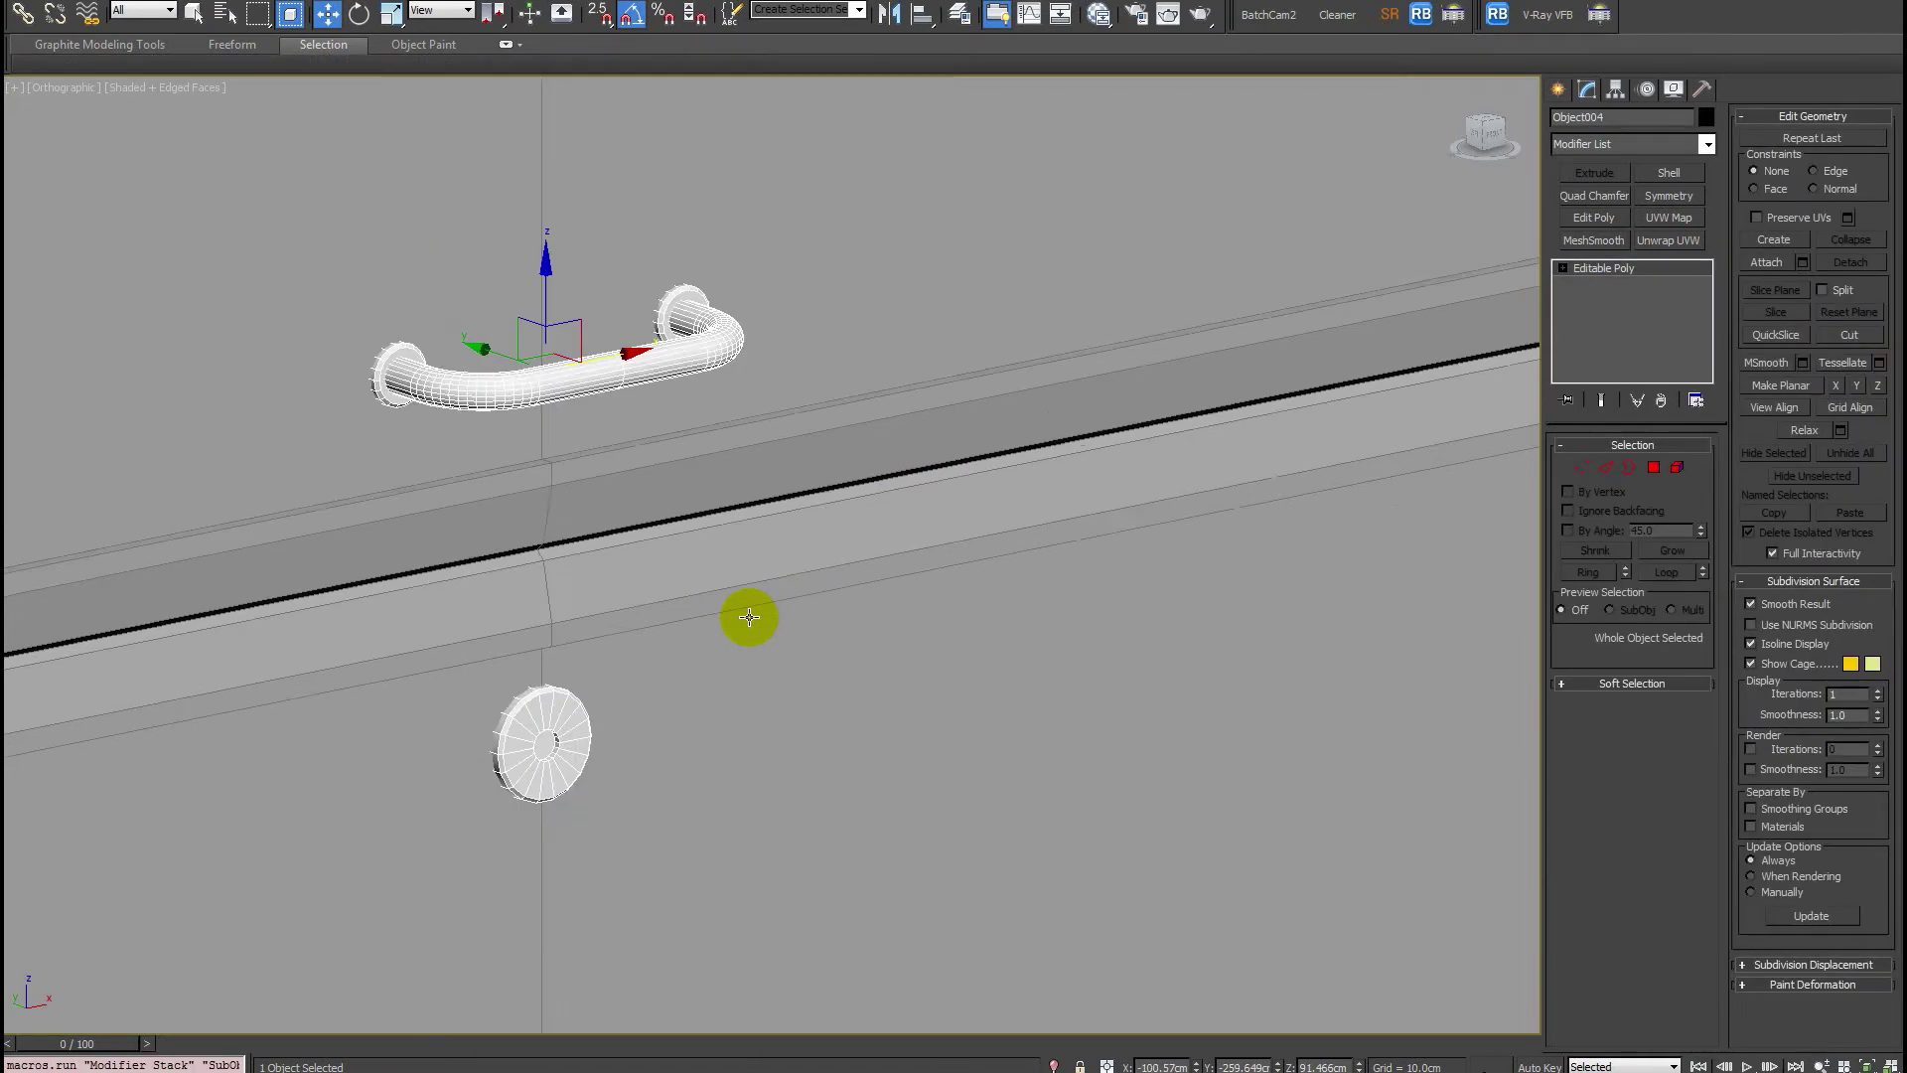
Convert the garage door with its Symmetry modifier to an Editable Poly.
{"action": "middle_click_drag", "start_coordinate": [771, 652], "coordinate": [740, 642], "text": "alt"}
{"action": "scroll", "coordinate": [740, 642], "scroll_direction": "down", "scroll_amount": 6}
{"action": "middle_click_drag", "start_coordinate": [1033, 640], "coordinate": [860, 658]}
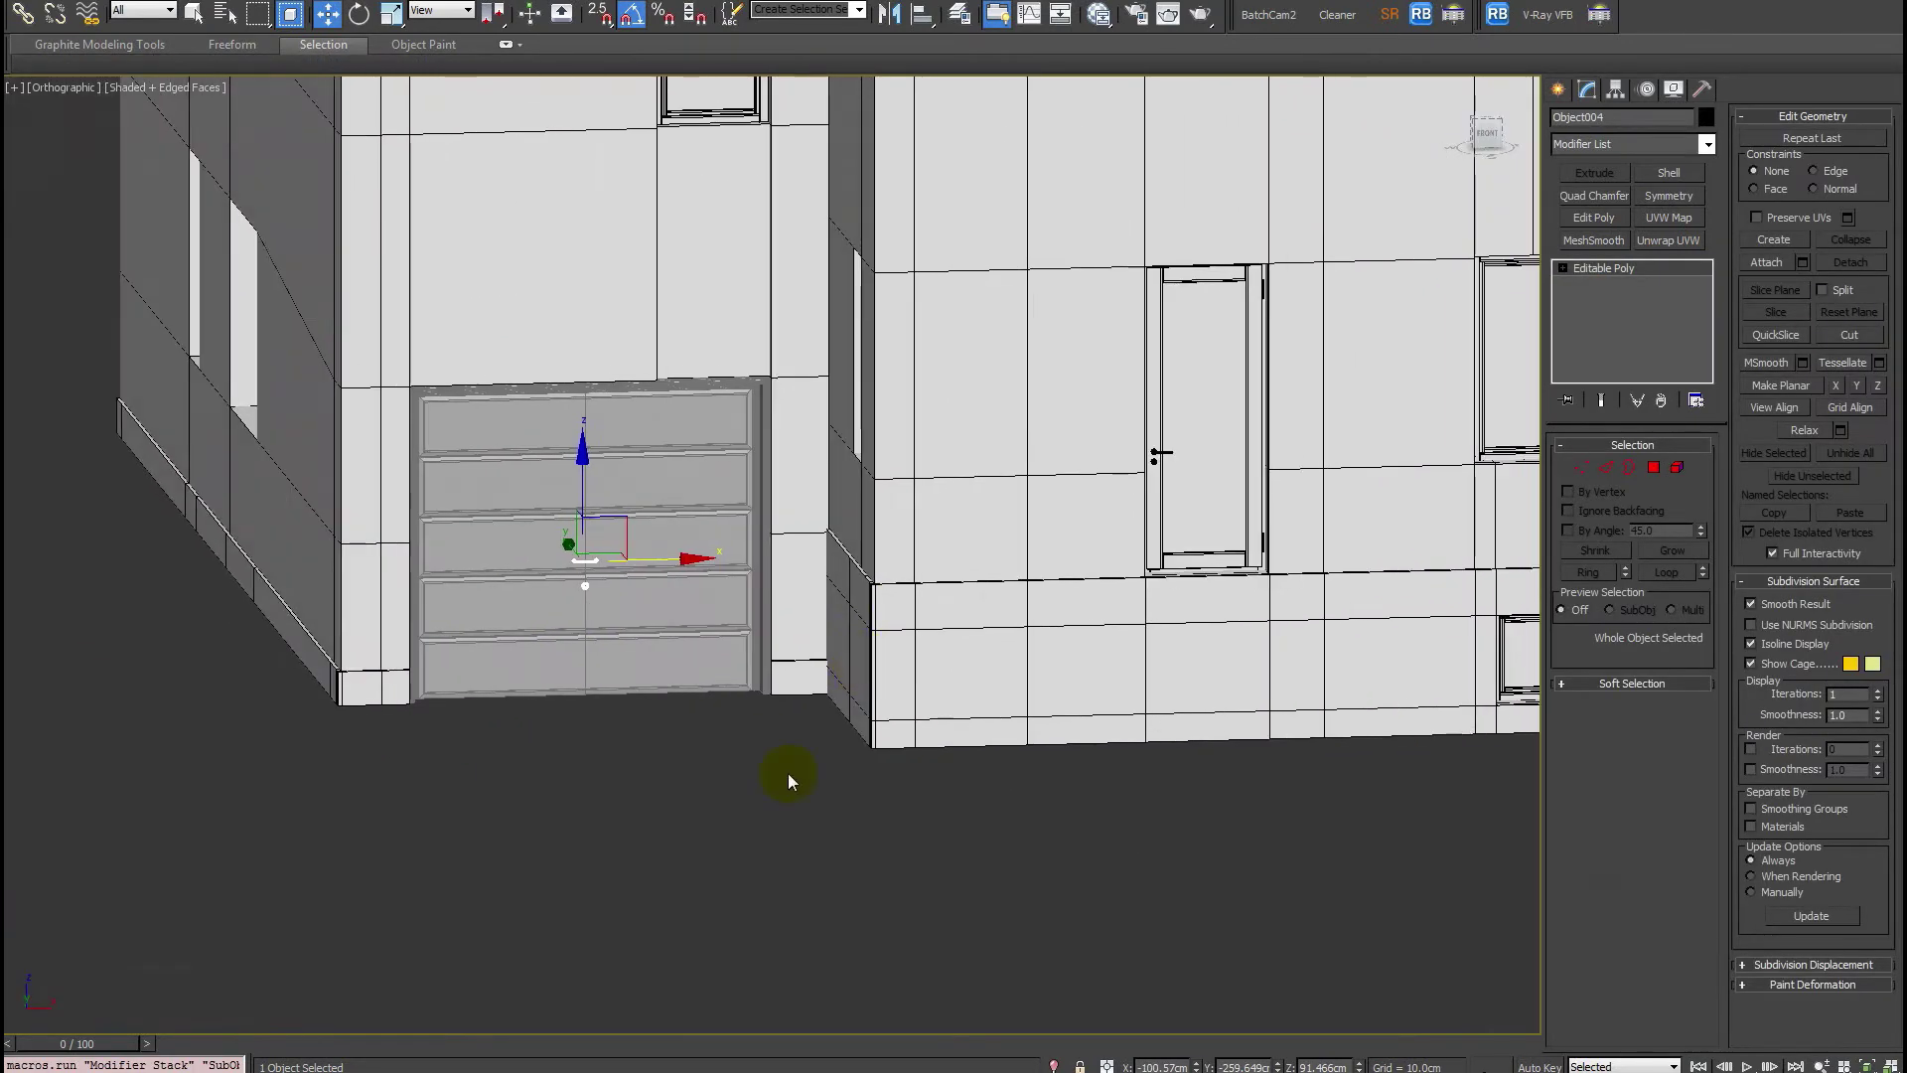
{"action": "left_click", "coordinate": [788, 774]}
{"action": "scroll", "coordinate": [645, 606], "scroll_direction": "up", "scroll_amount": 6}
{"action": "scroll", "coordinate": [576, 563], "scroll_direction": "down", "scroll_amount": 2}
{"action": "scroll", "coordinate": [413, 596], "scroll_direction": "up", "scroll_amount": 4}
{"action": "left_click", "coordinate": [413, 596]}
{"action": "middle_click_drag", "start_coordinate": [603, 602], "coordinate": [1106, 594]}
{"action": "right_click", "coordinate": [695, 590]}
{"action": "mouse_move", "coordinate": [867, 773]}
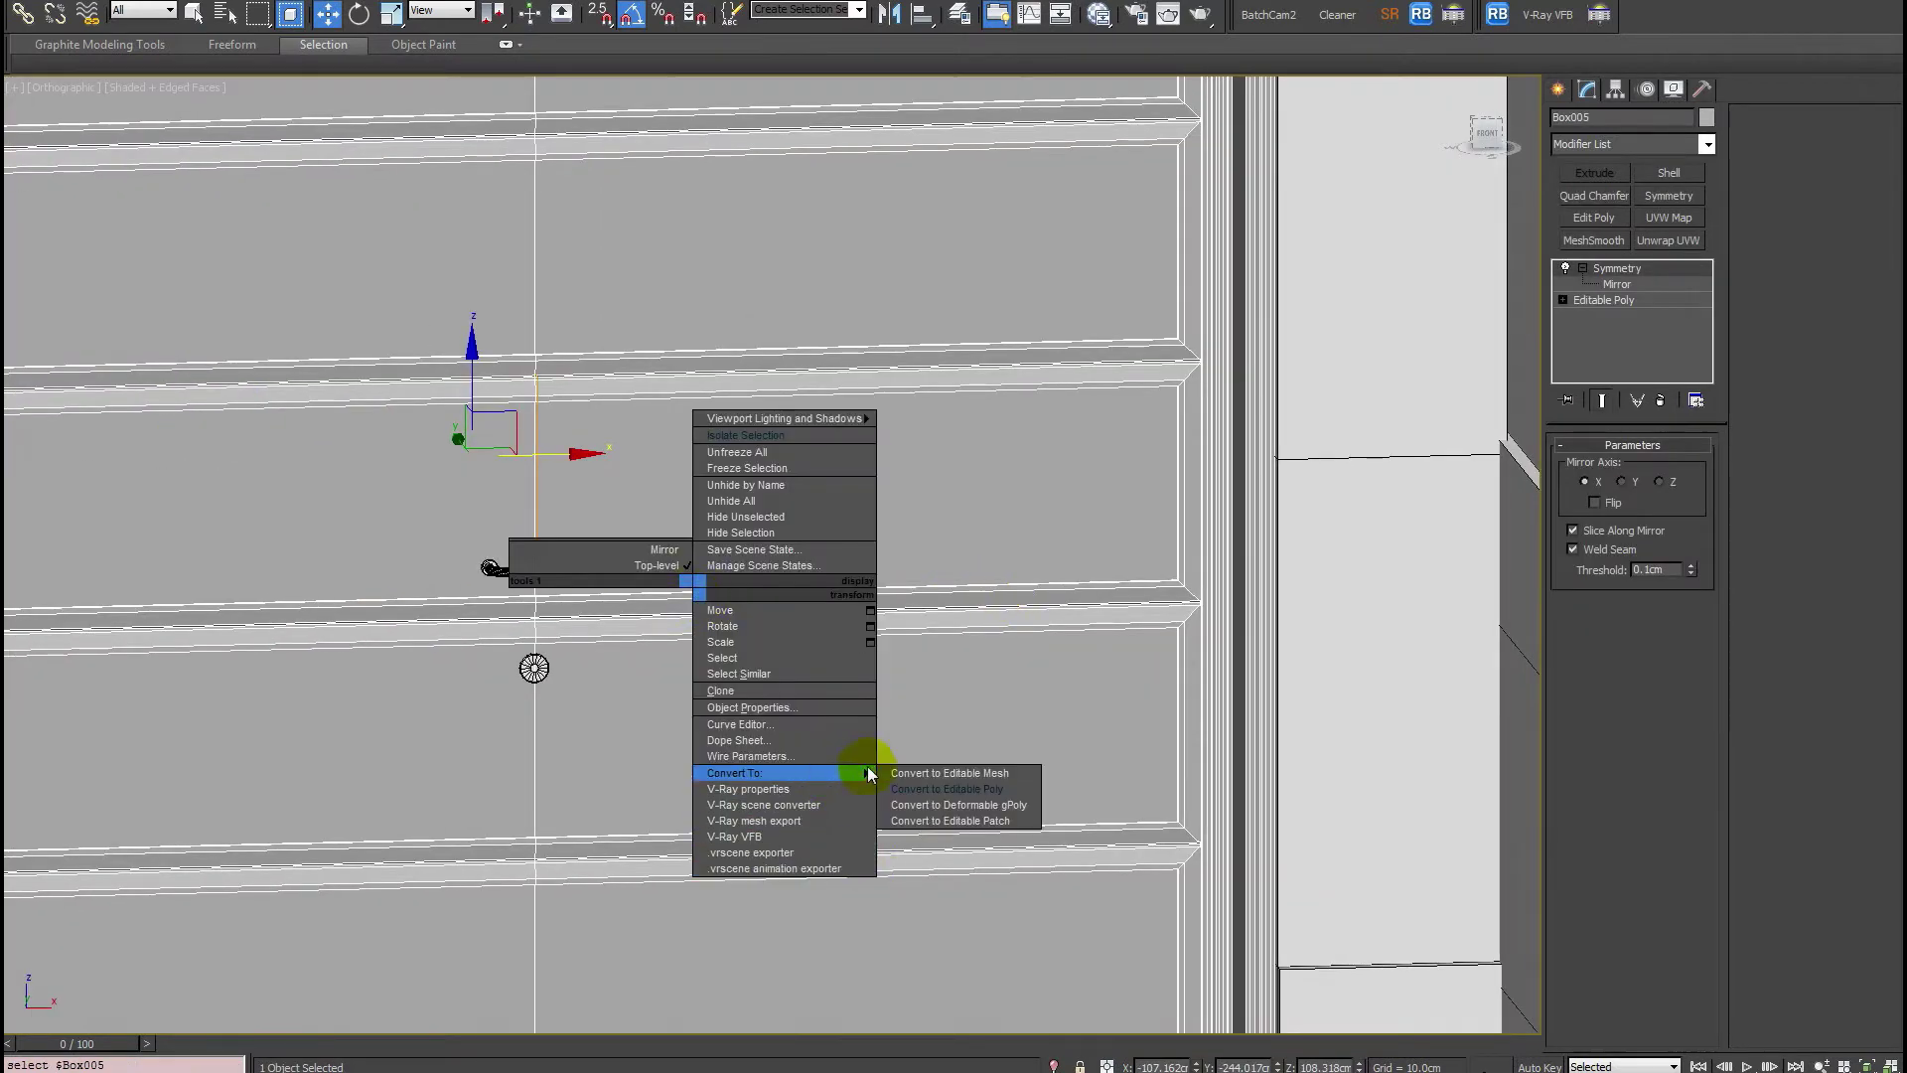
{"action": "left_click", "coordinate": [950, 789]}
{"action": "middle_click_drag", "start_coordinate": [945, 792], "coordinate": [883, 276], "text": "alt"}
{"action": "scroll", "coordinate": [898, 592], "scroll_direction": "down", "scroll_amount": 15}
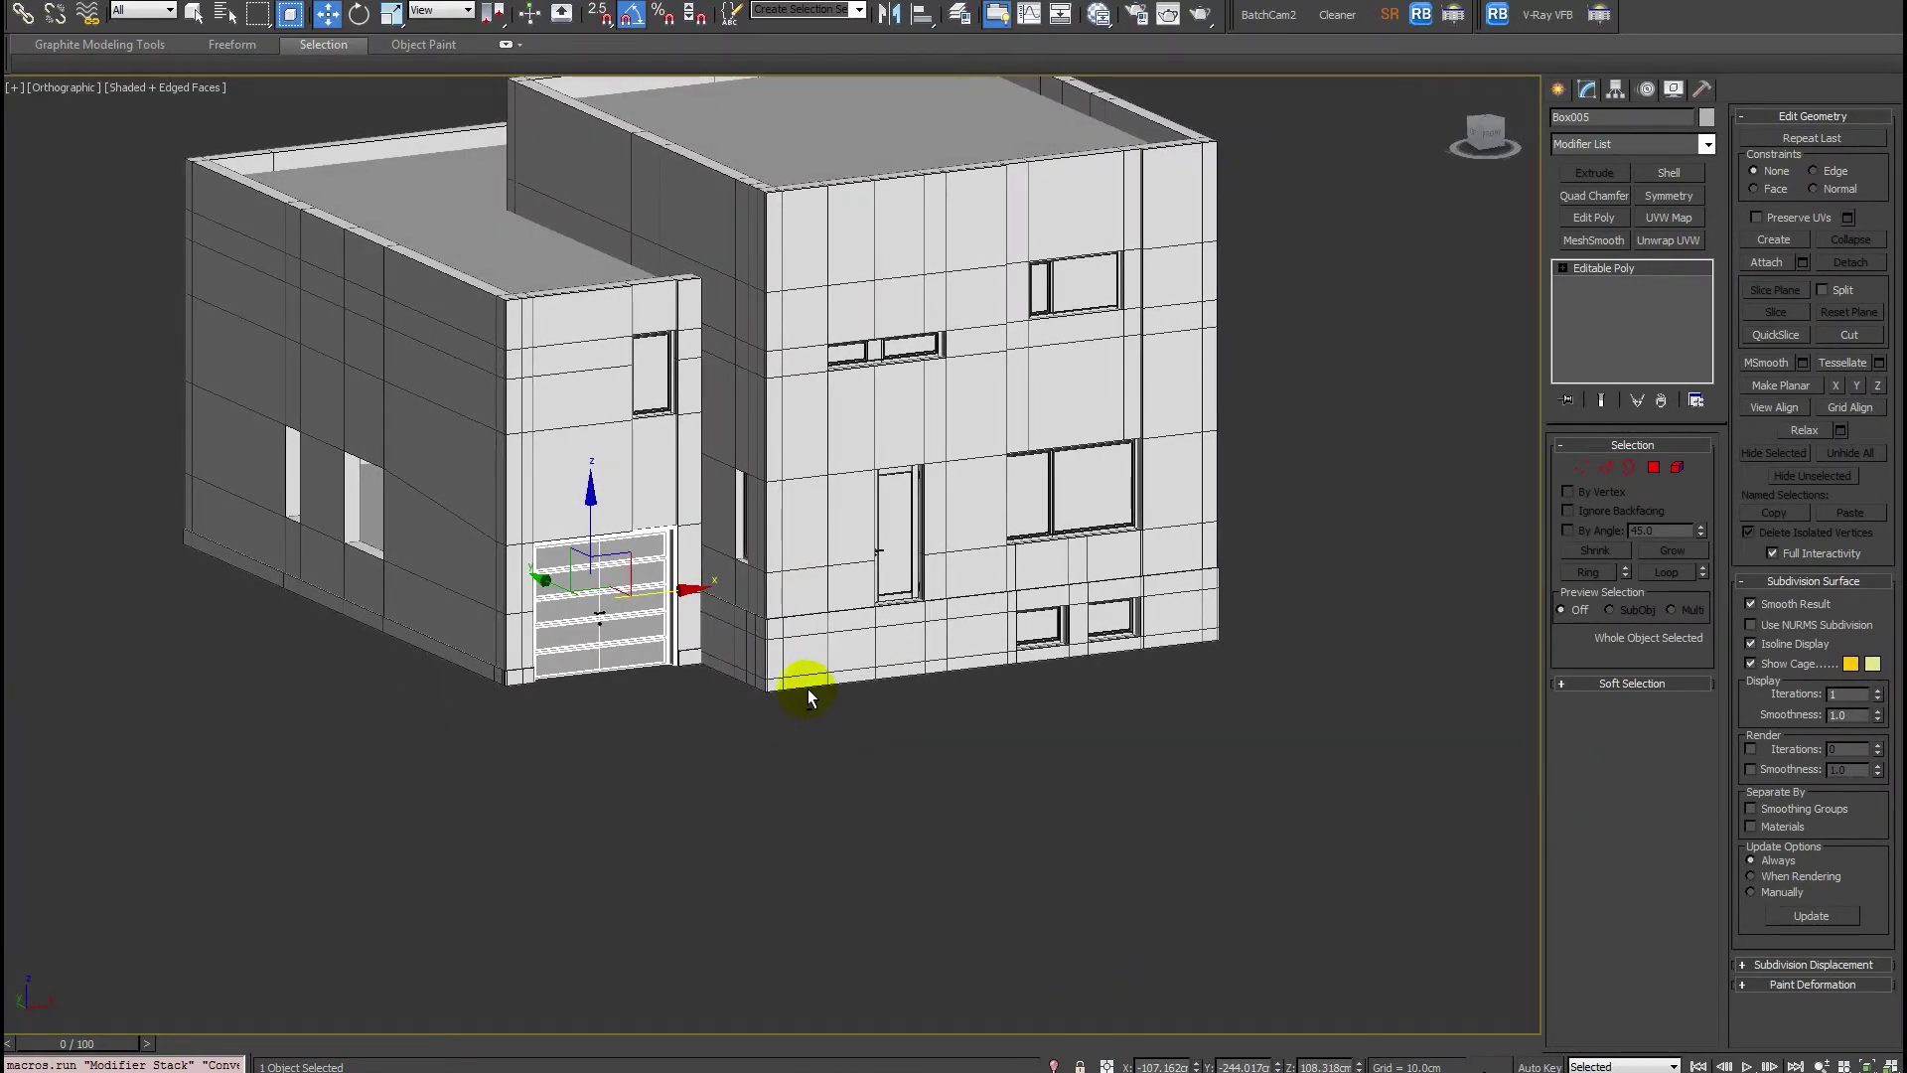
Select the walls of both the main house volume and the garage volume, and isolate them.
{"action": "left_click", "coordinate": [825, 641]}
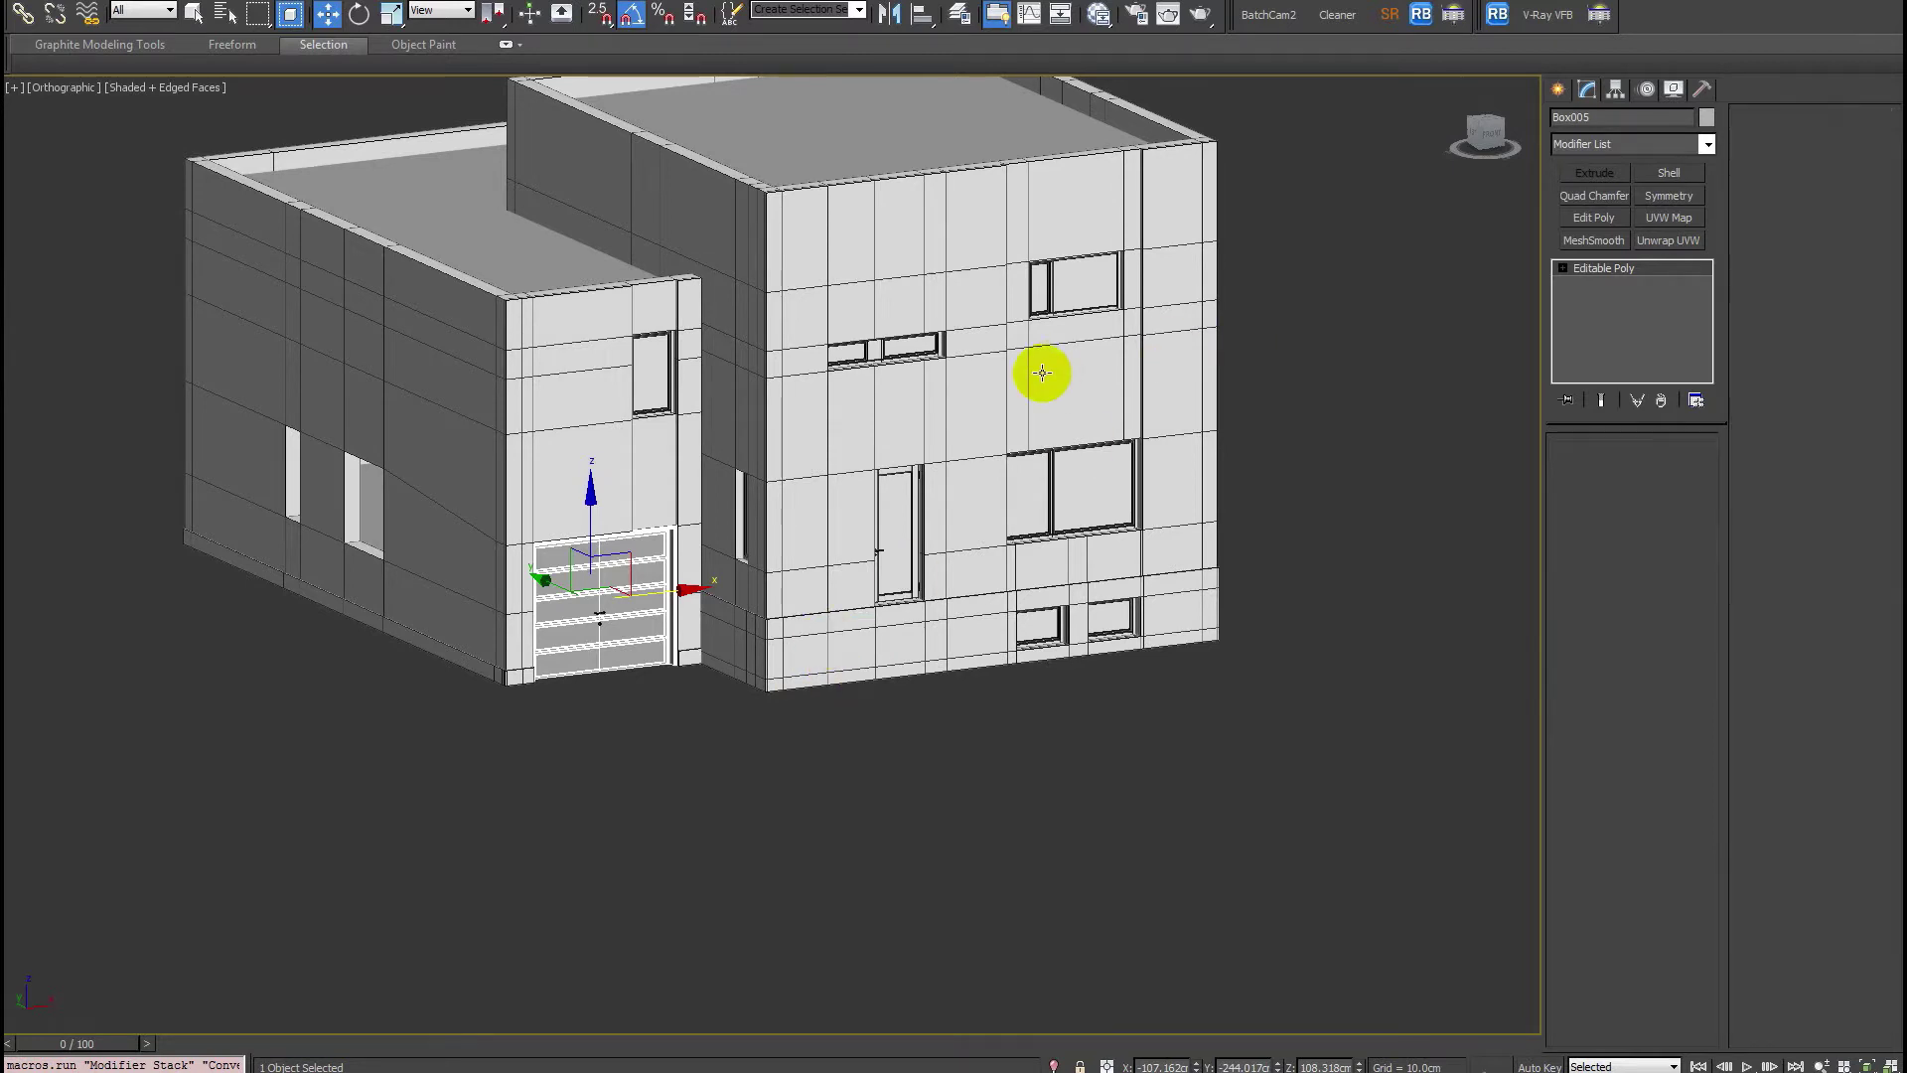
{"action": "key", "text": "f"}
{"action": "key", "text": "F4"}
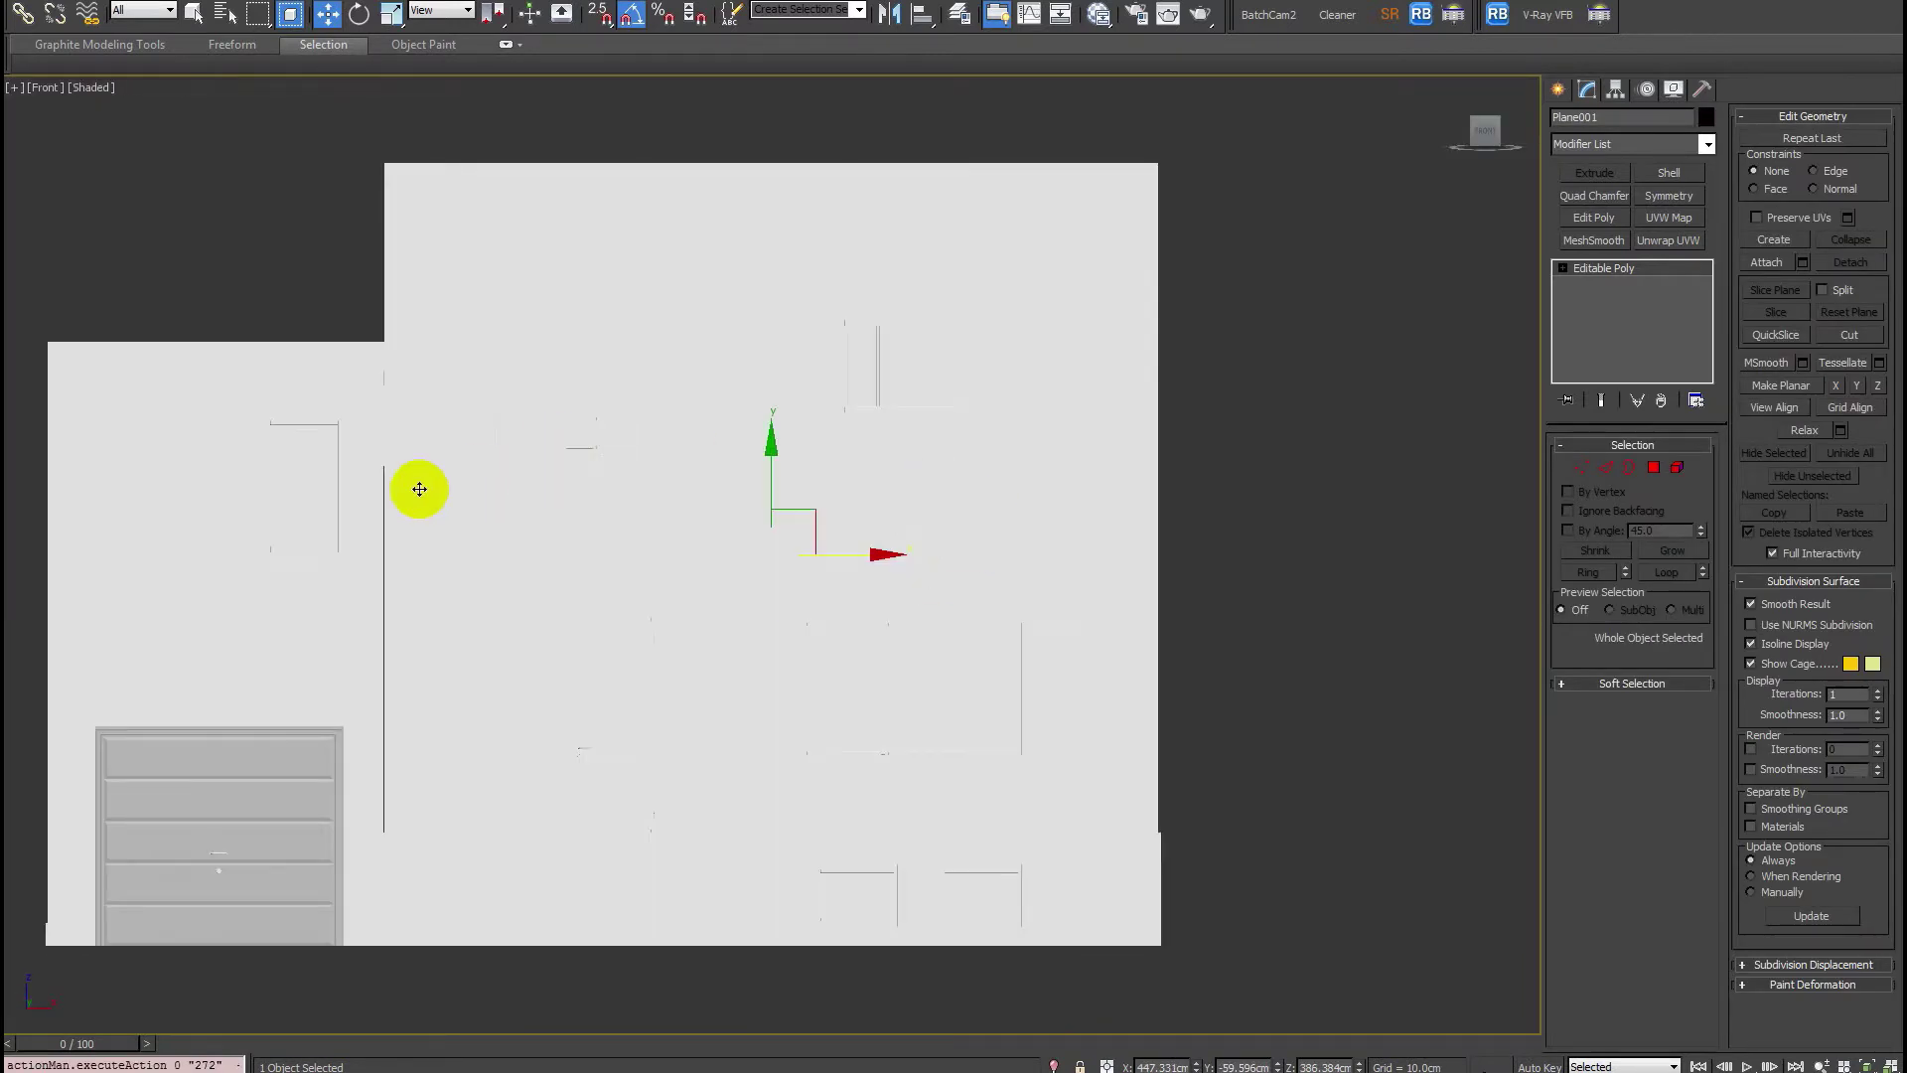
{"action": "left_click", "coordinate": [243, 592]}
{"action": "key", "text": "F4"}
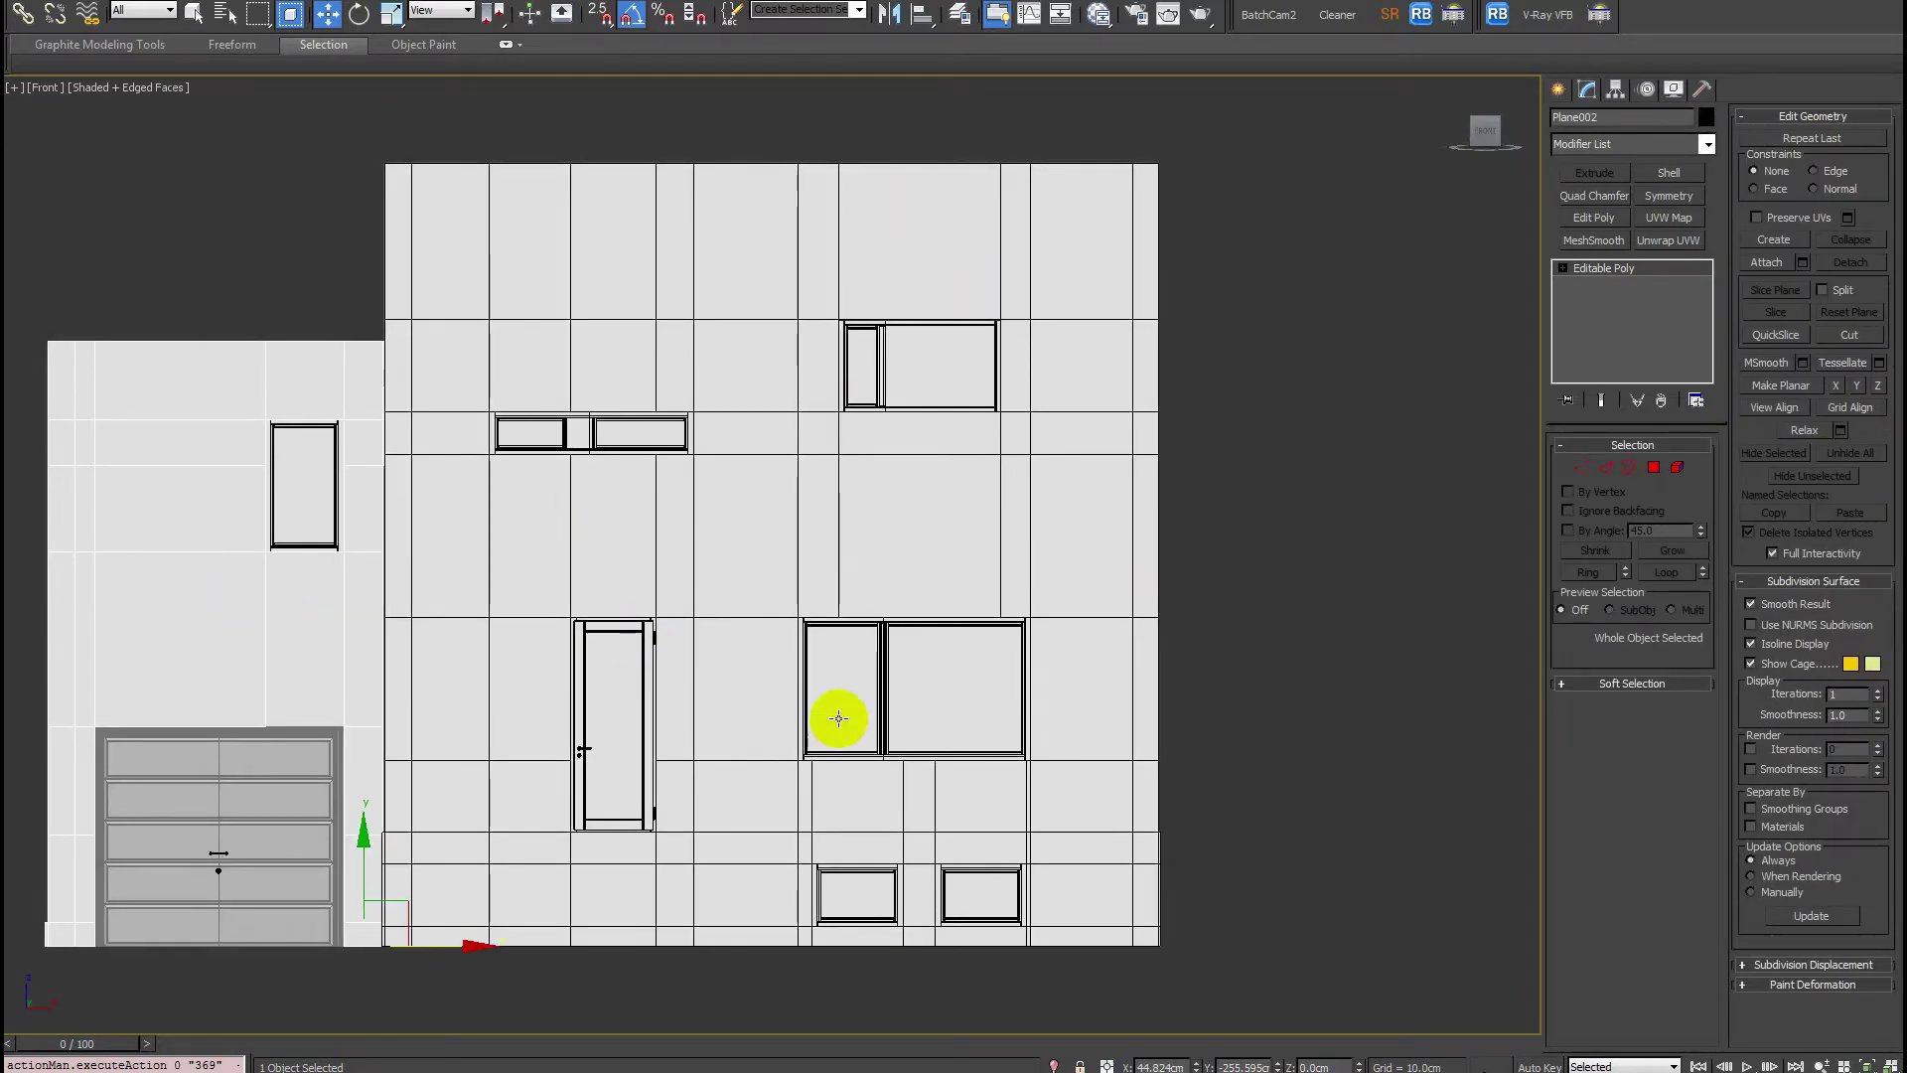
{"action": "left_click", "coordinate": [857, 552]}
{"action": "middle_click_drag", "start_coordinate": [857, 552], "coordinate": [1083, 527], "text": "alt"}
{"action": "left_click", "coordinate": [1557, 89]}
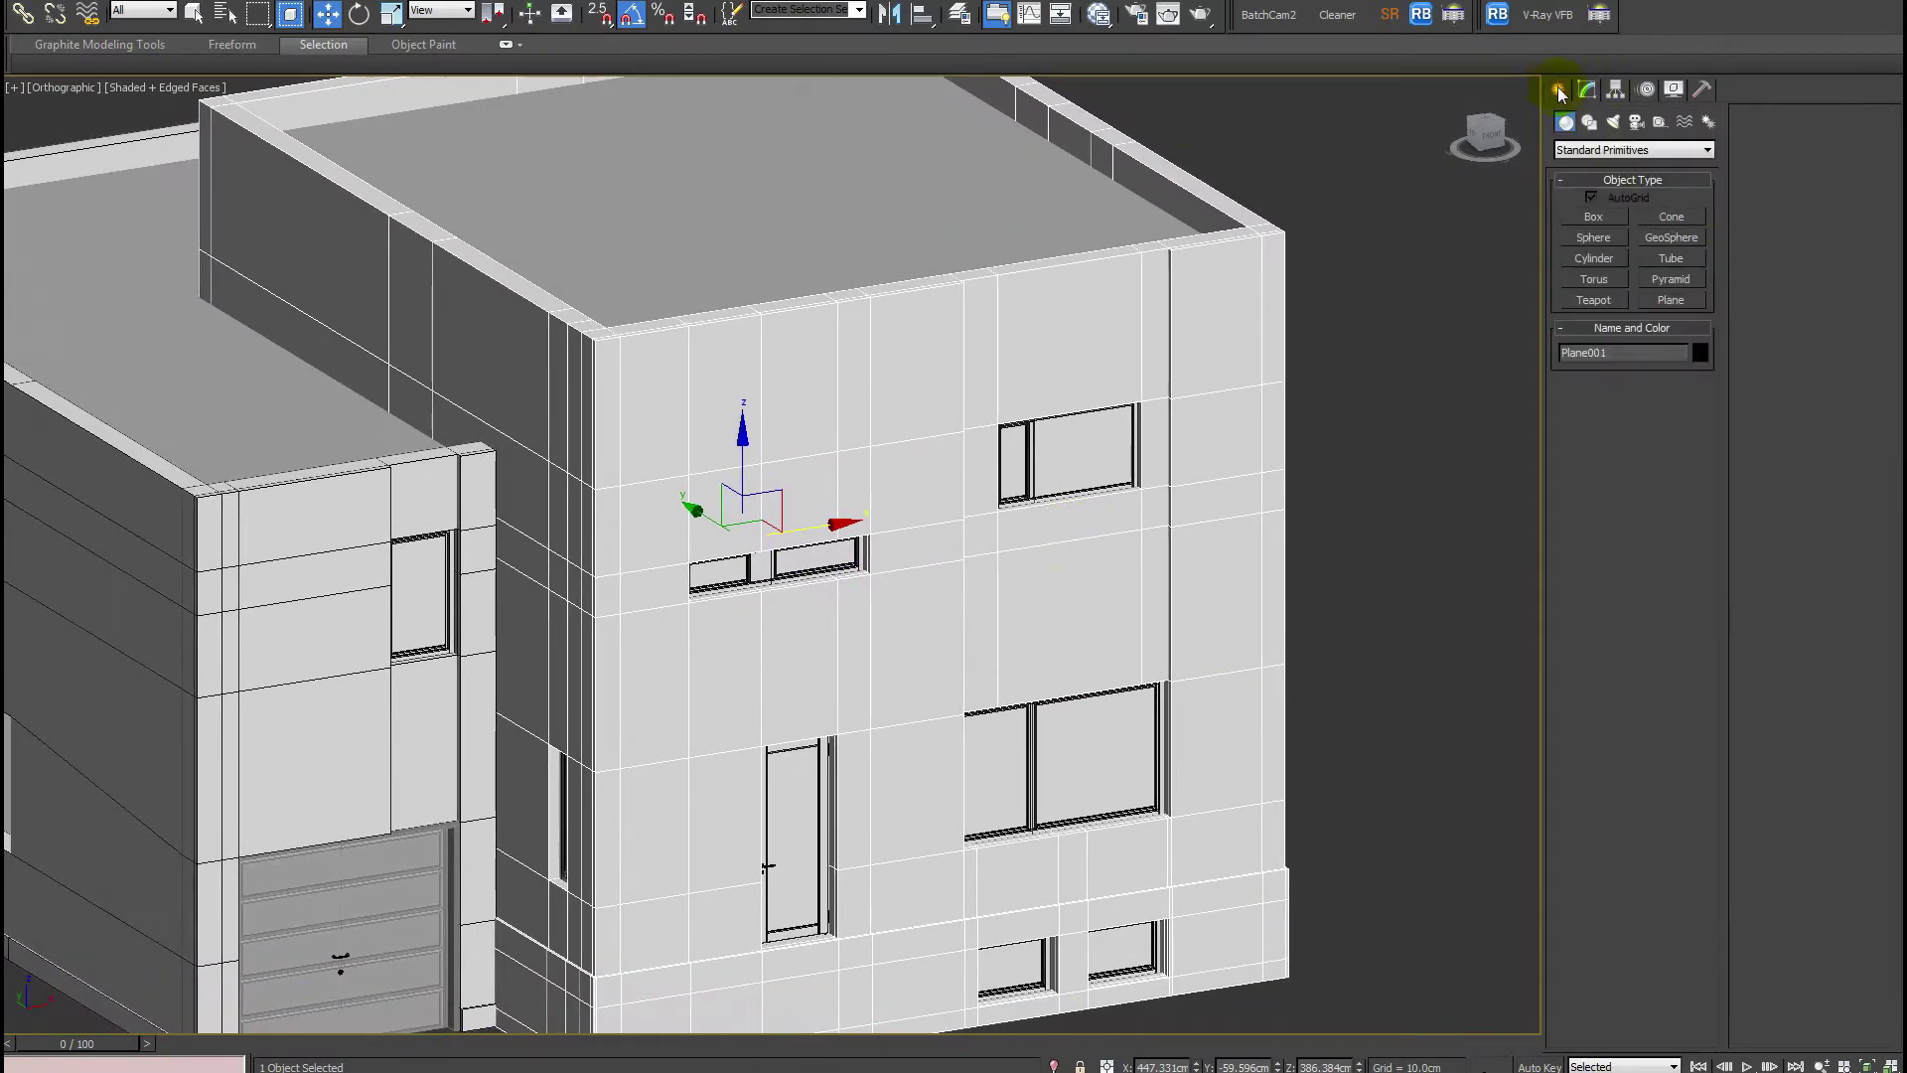
{"action": "left_click", "coordinate": [311, 724], "text": "ctrl"}
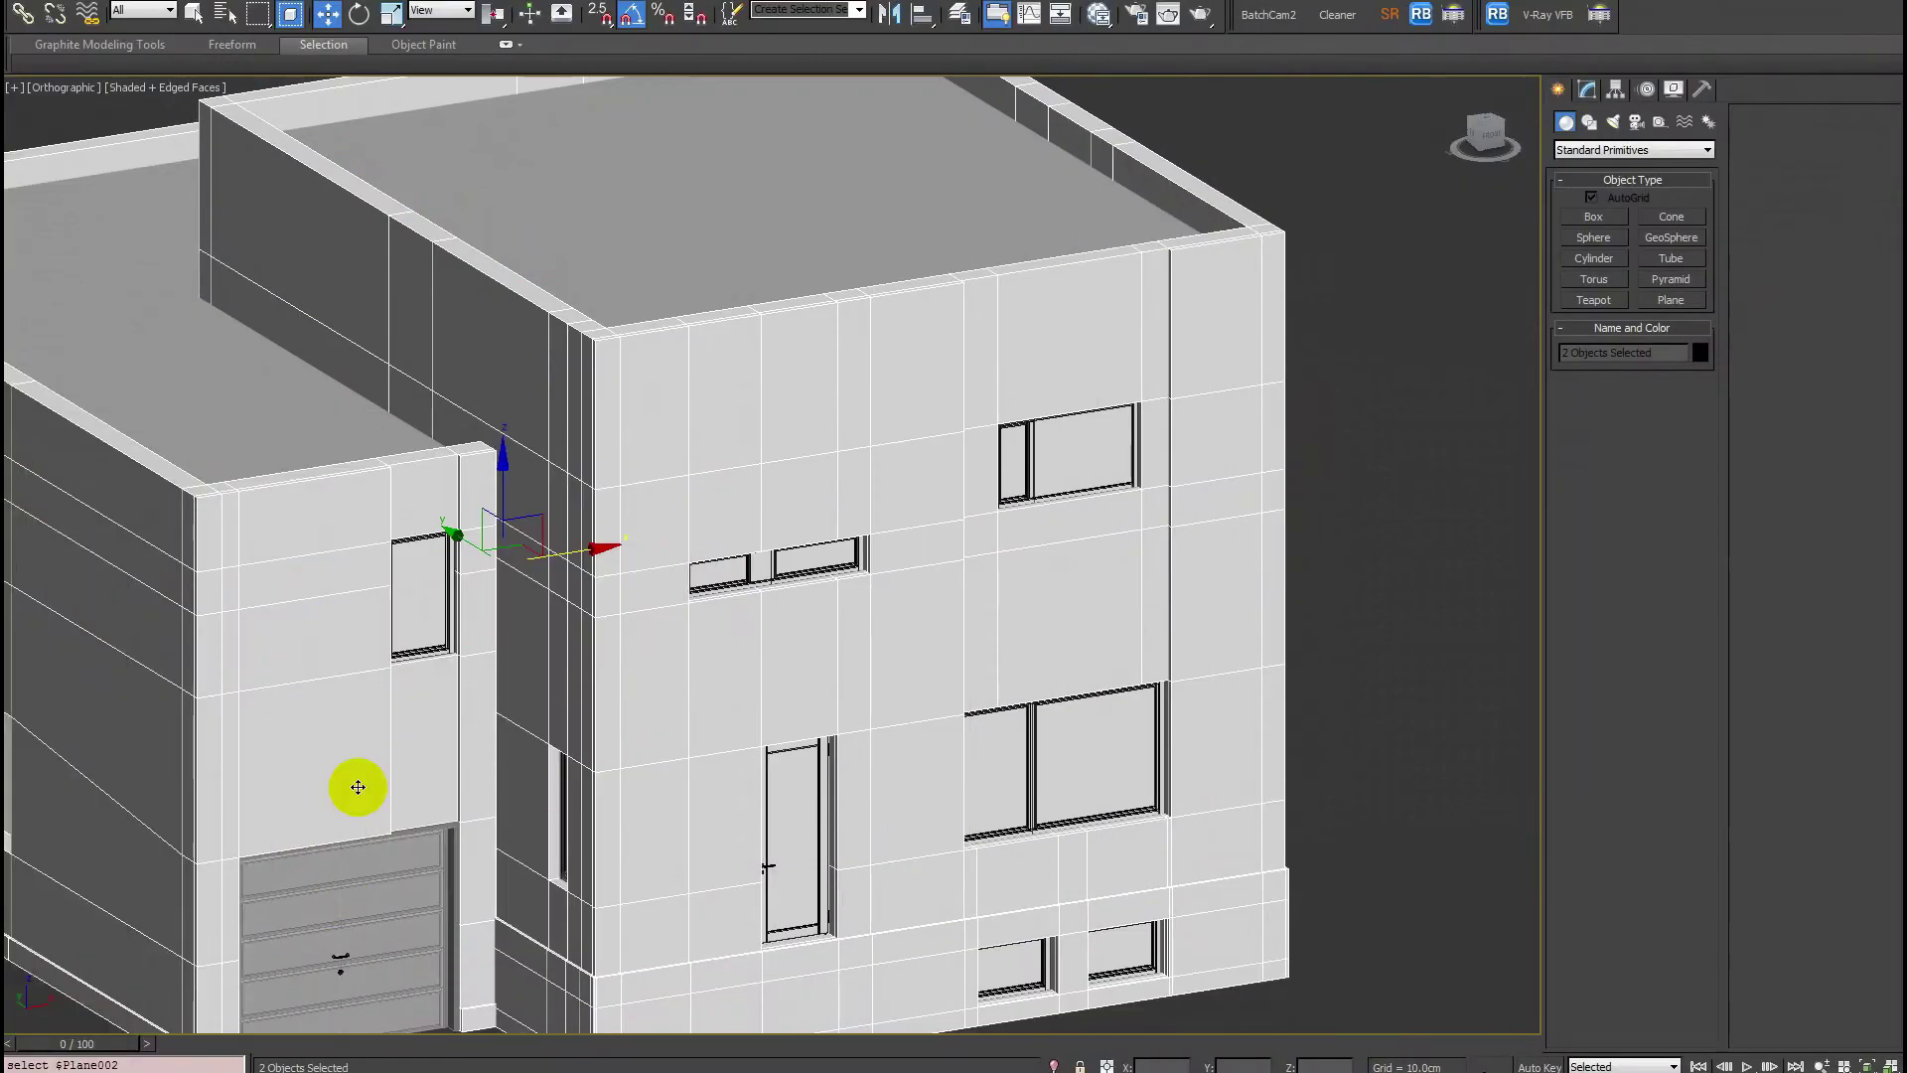
{"action": "key", "text": "alt+q"}
{"action": "middle_click_drag", "start_coordinate": [760, 591], "coordinate": [971, 647], "text": "alt"}
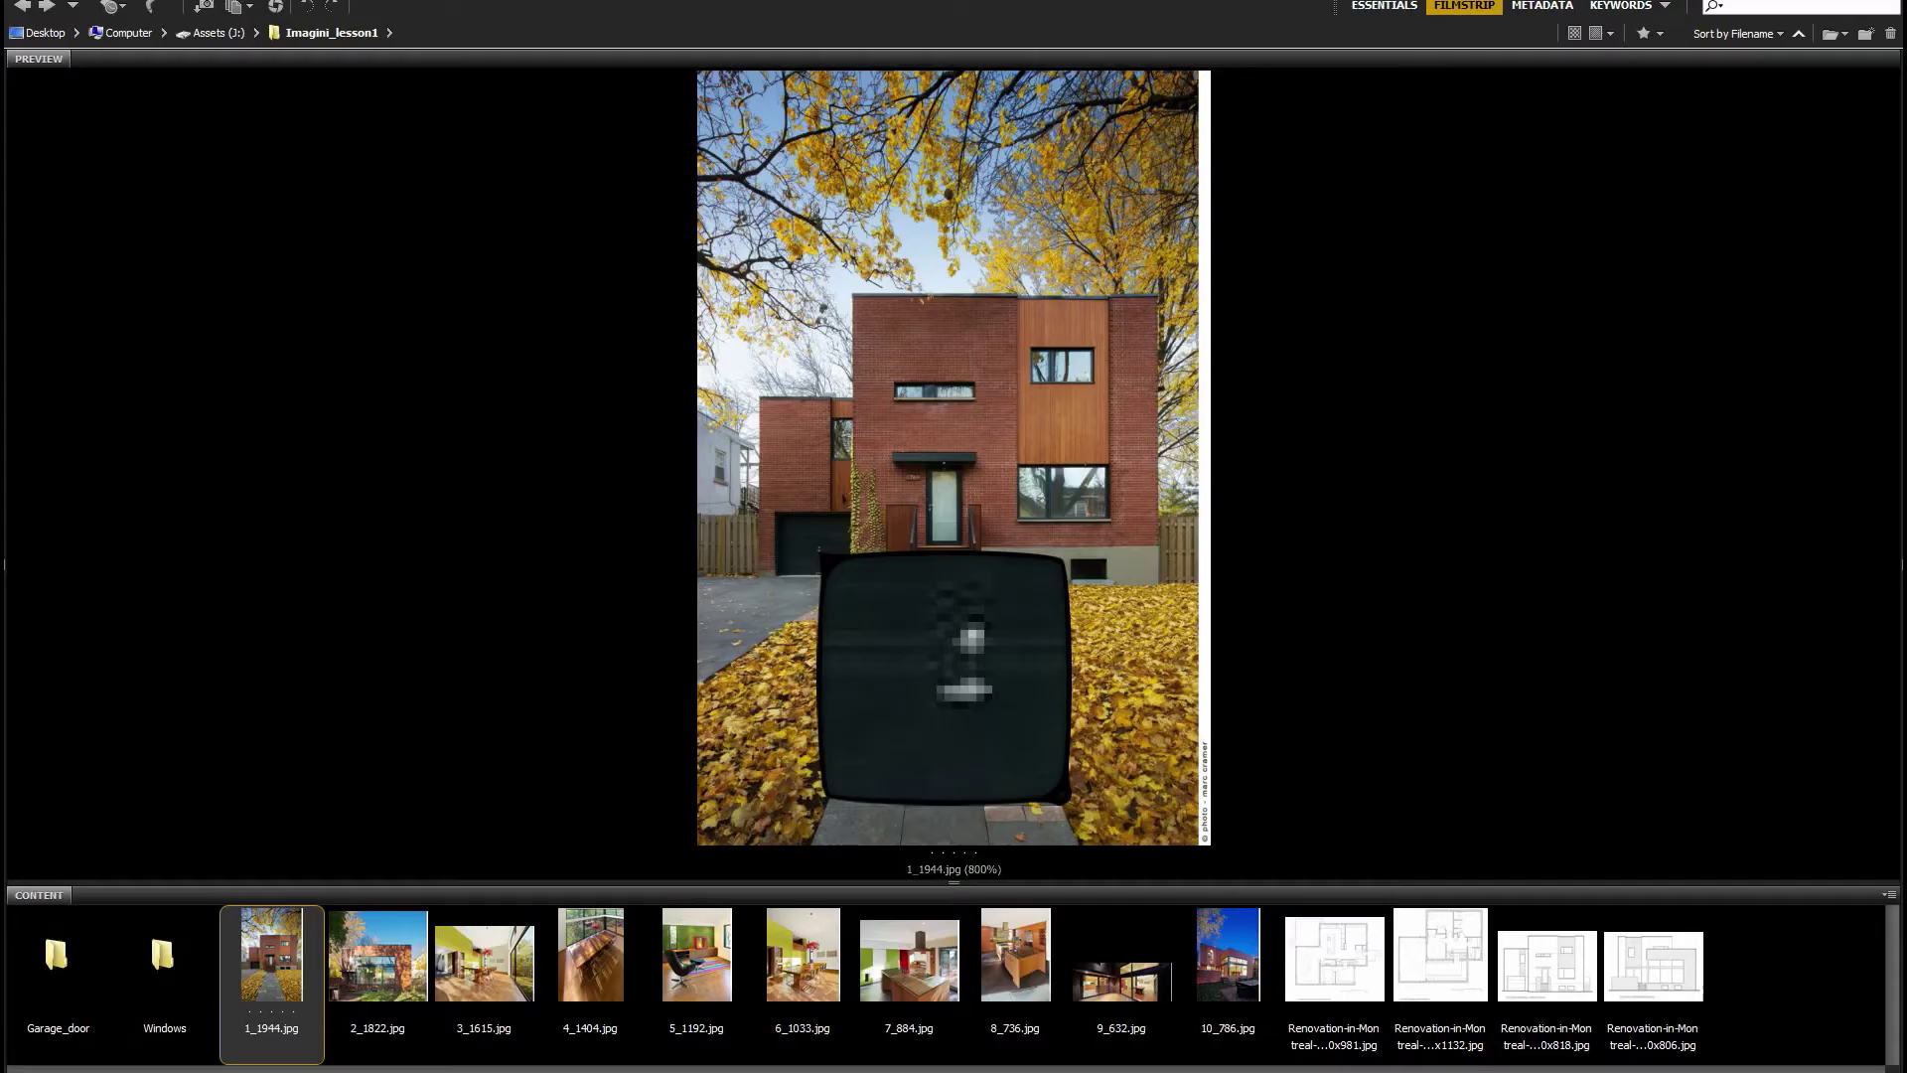
Examine the wood-clad facade strip in the reference photo 1_1944.jpg and compare it with the main volume's front wall.
{"action": "key", "text": "space"}
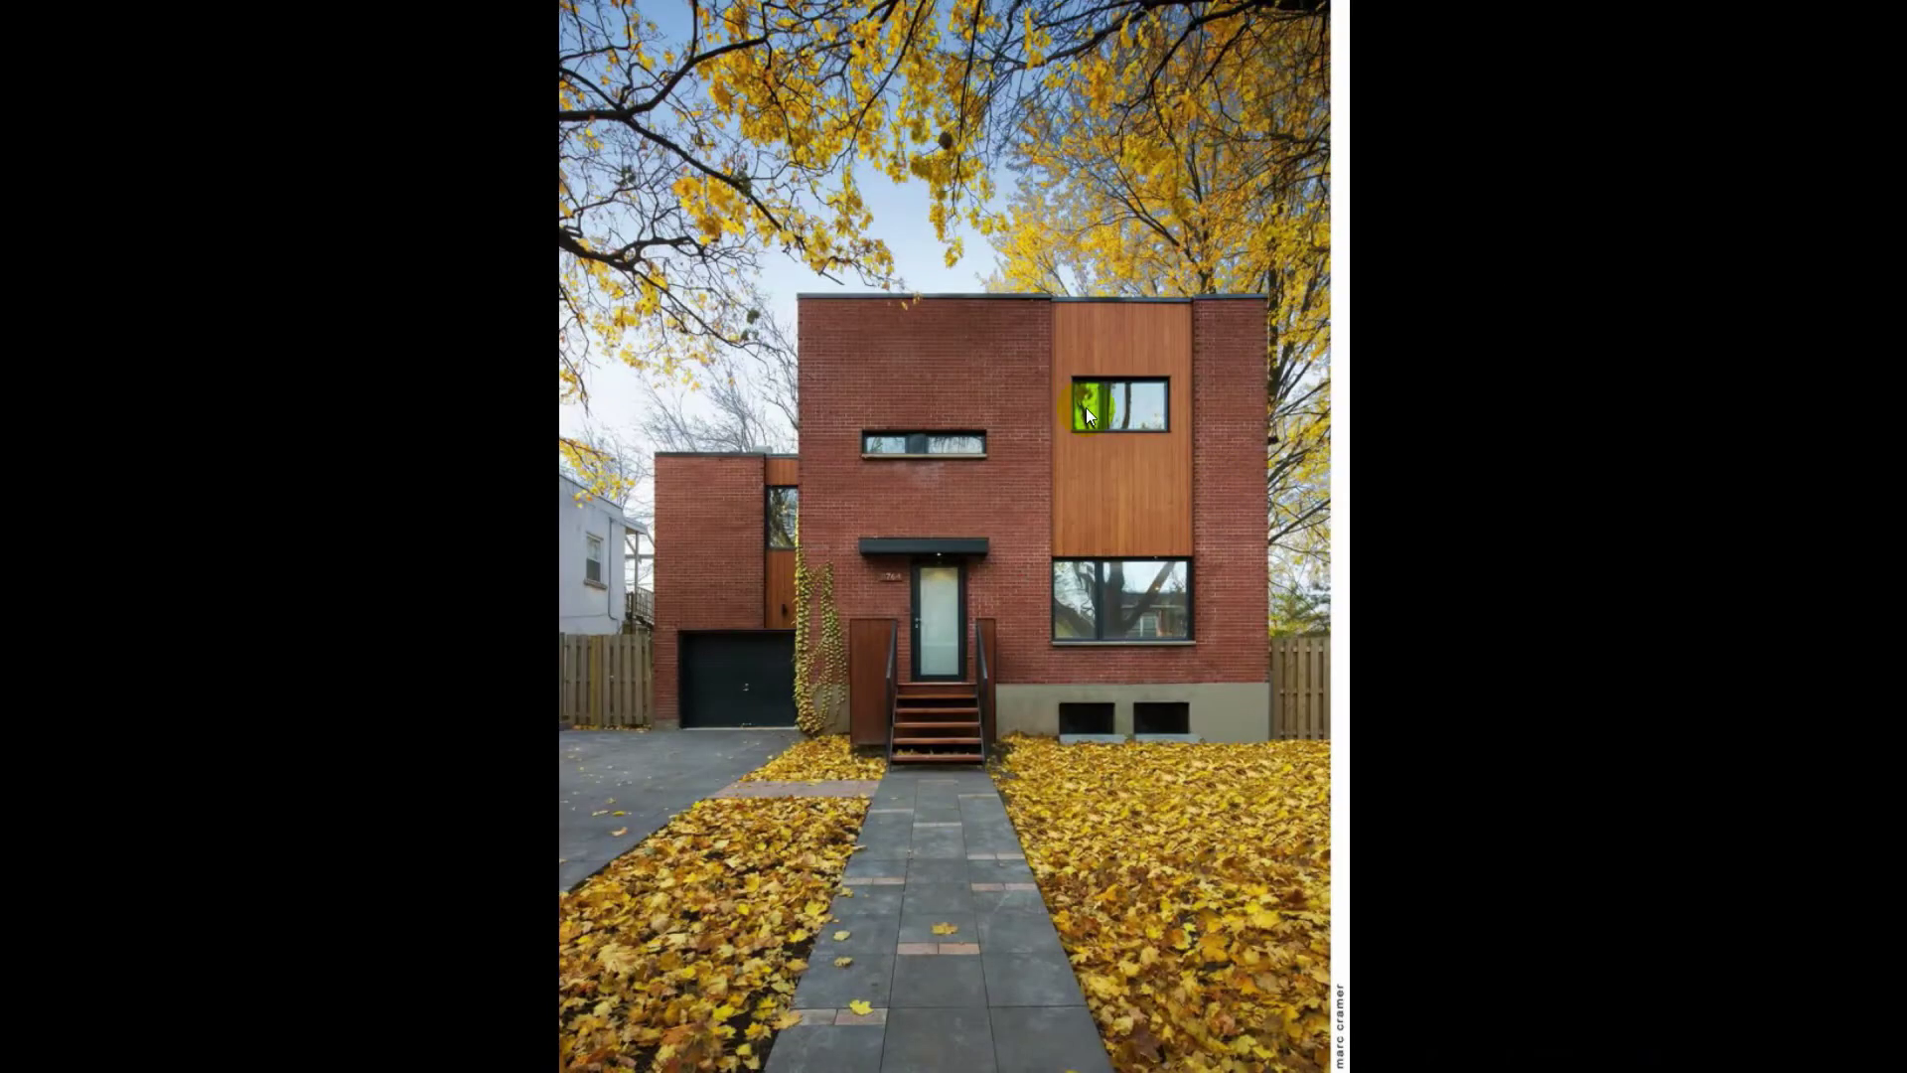
{"action": "left_click", "coordinate": [1112, 421]}
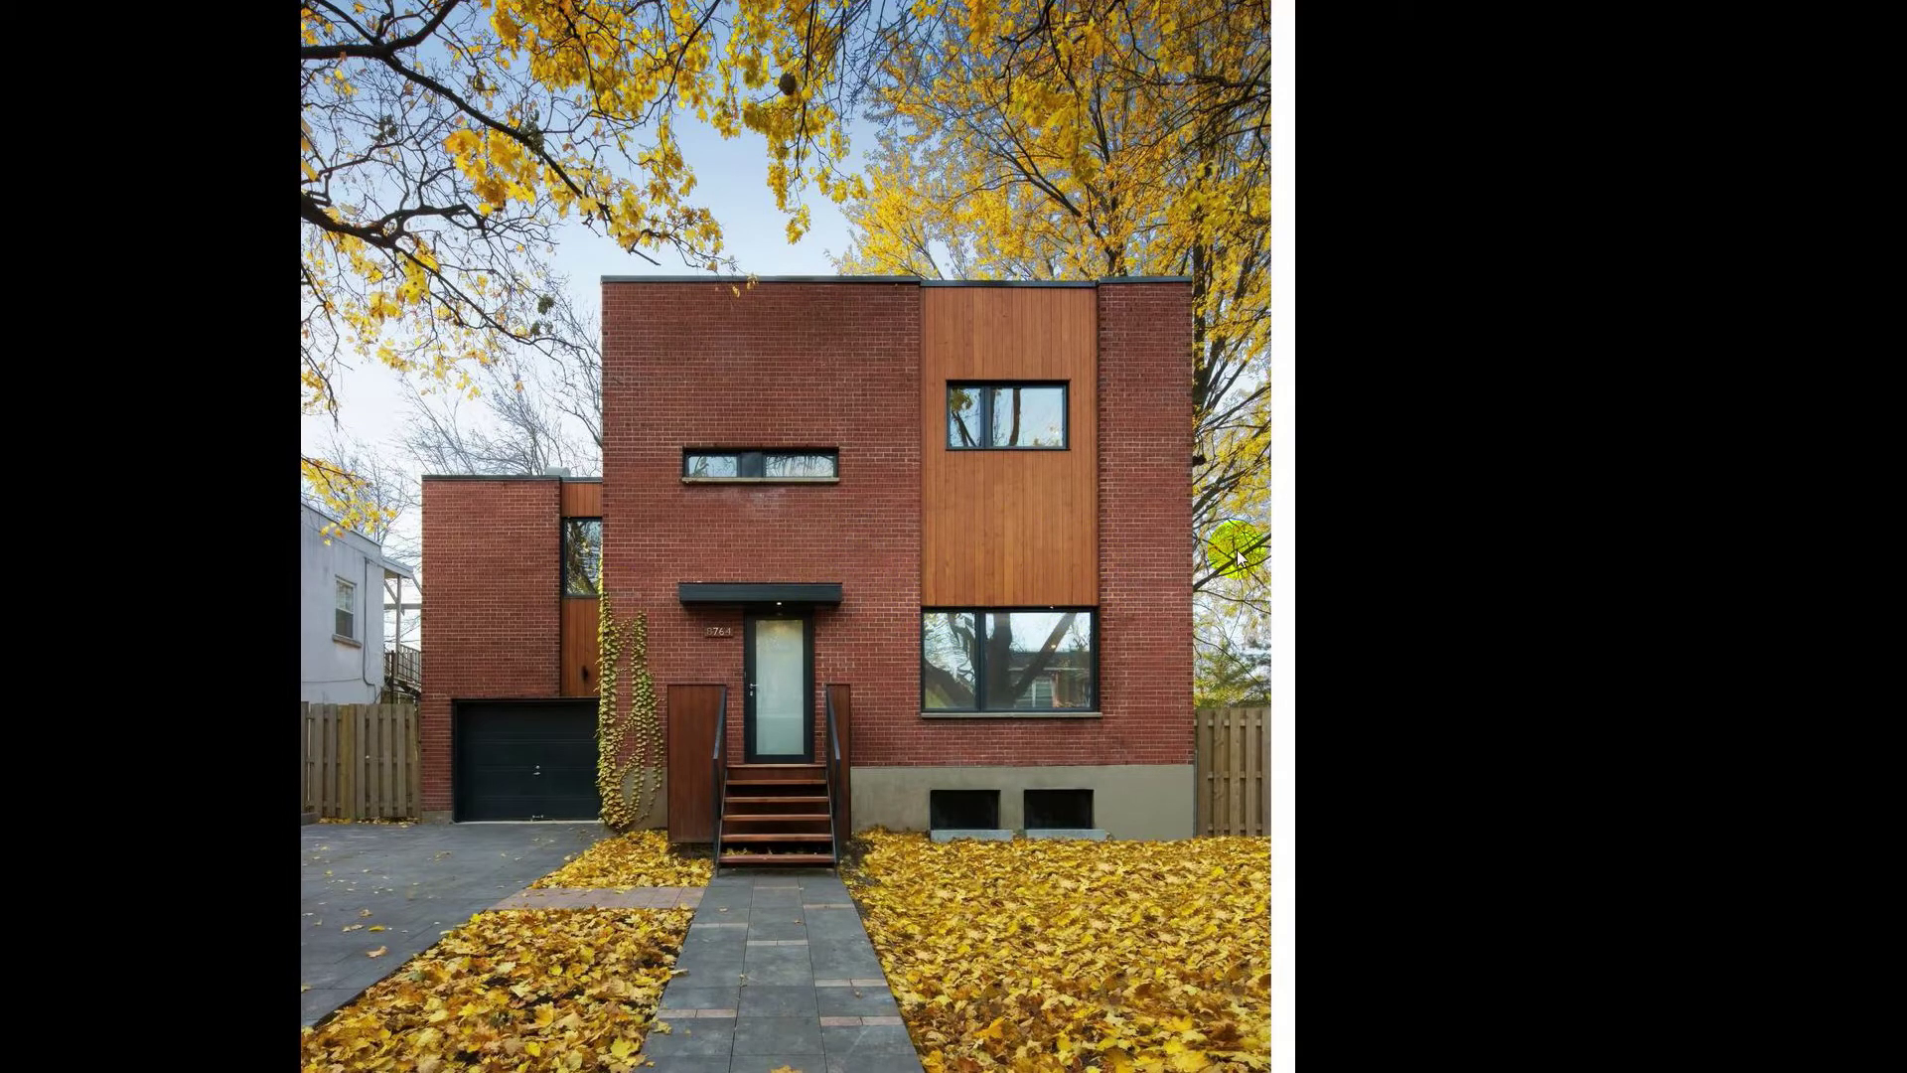
{"action": "key", "text": "alt+Tab"}
{"action": "middle_click_drag", "start_coordinate": [1279, 716], "coordinate": [1259, 719], "text": "alt"}
{"action": "key", "text": "f"}
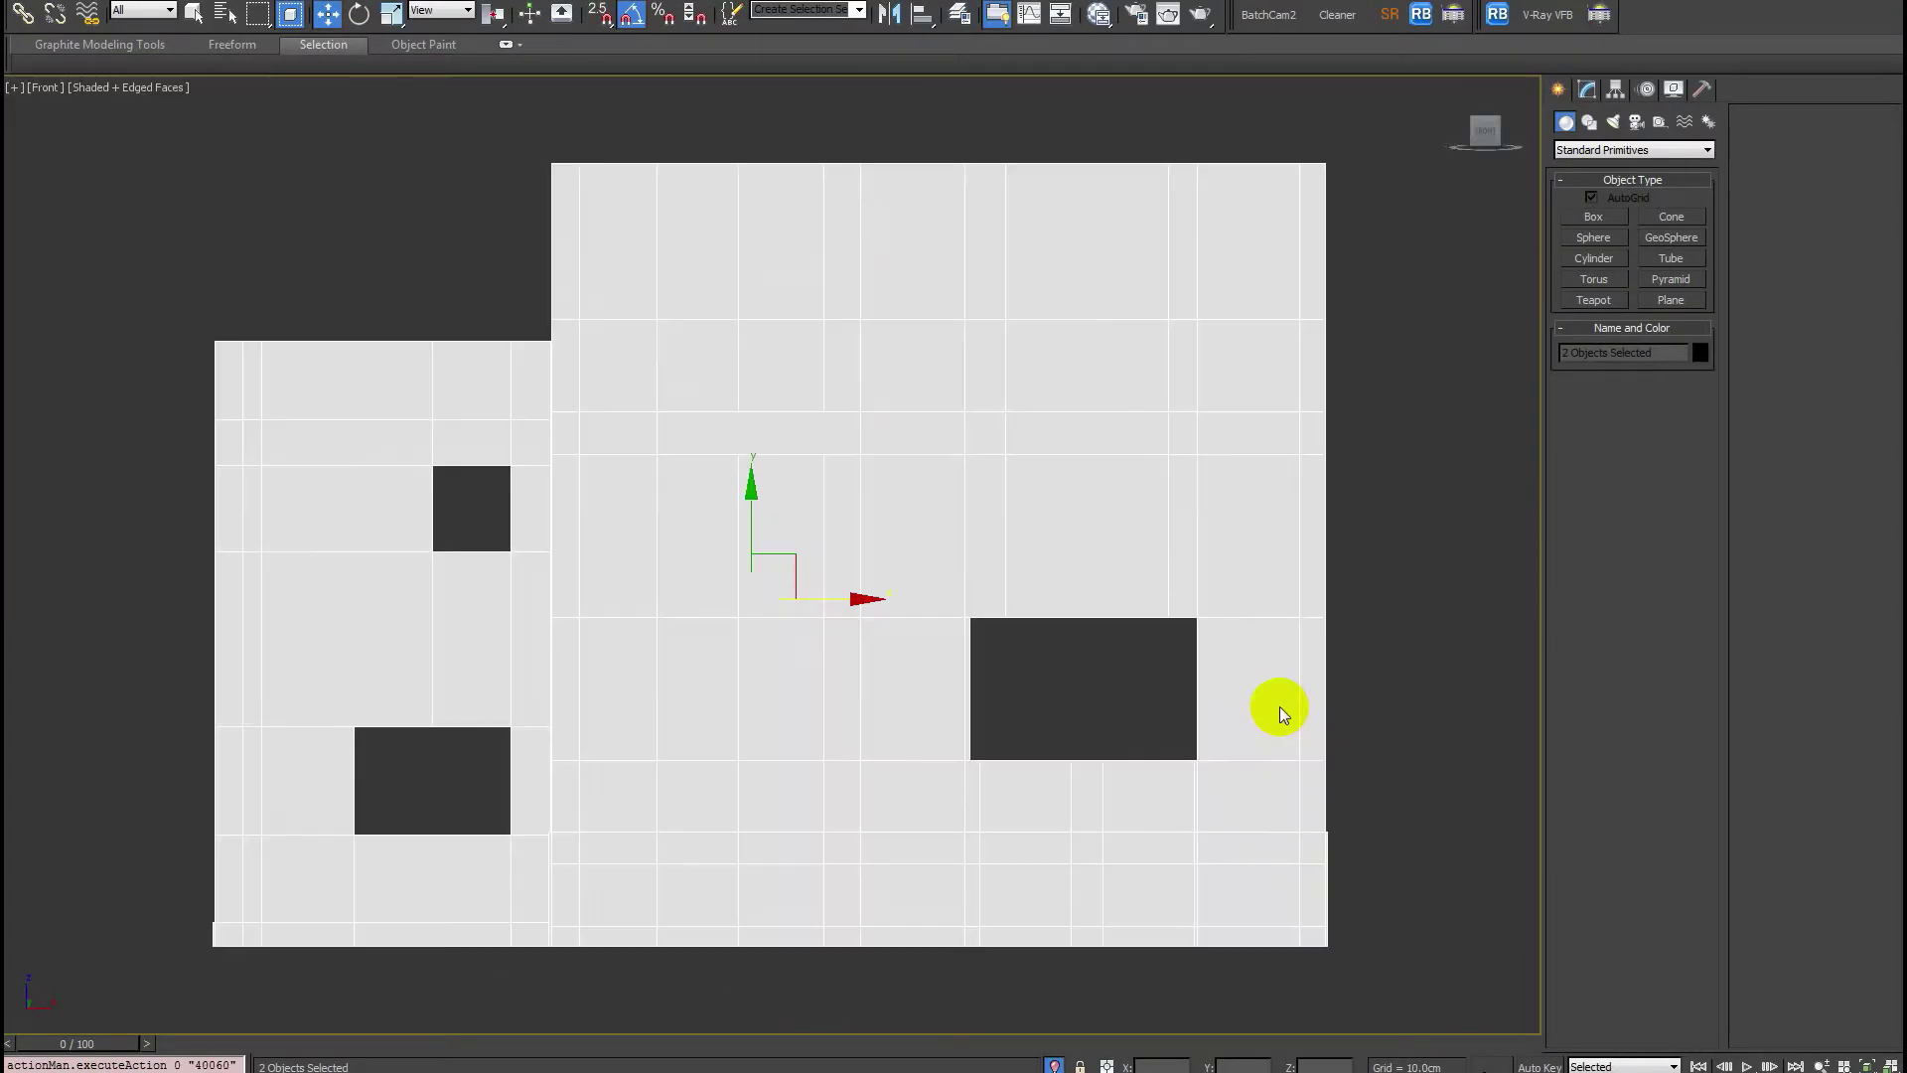
{"action": "key", "text": "F3"}
{"action": "key", "text": "F3"}
{"action": "key", "text": "ctrl+d"}
{"action": "left_click", "coordinate": [1269, 442]}
{"action": "middle_click_drag", "start_coordinate": [1314, 456], "coordinate": [794, 288], "text": "alt"}
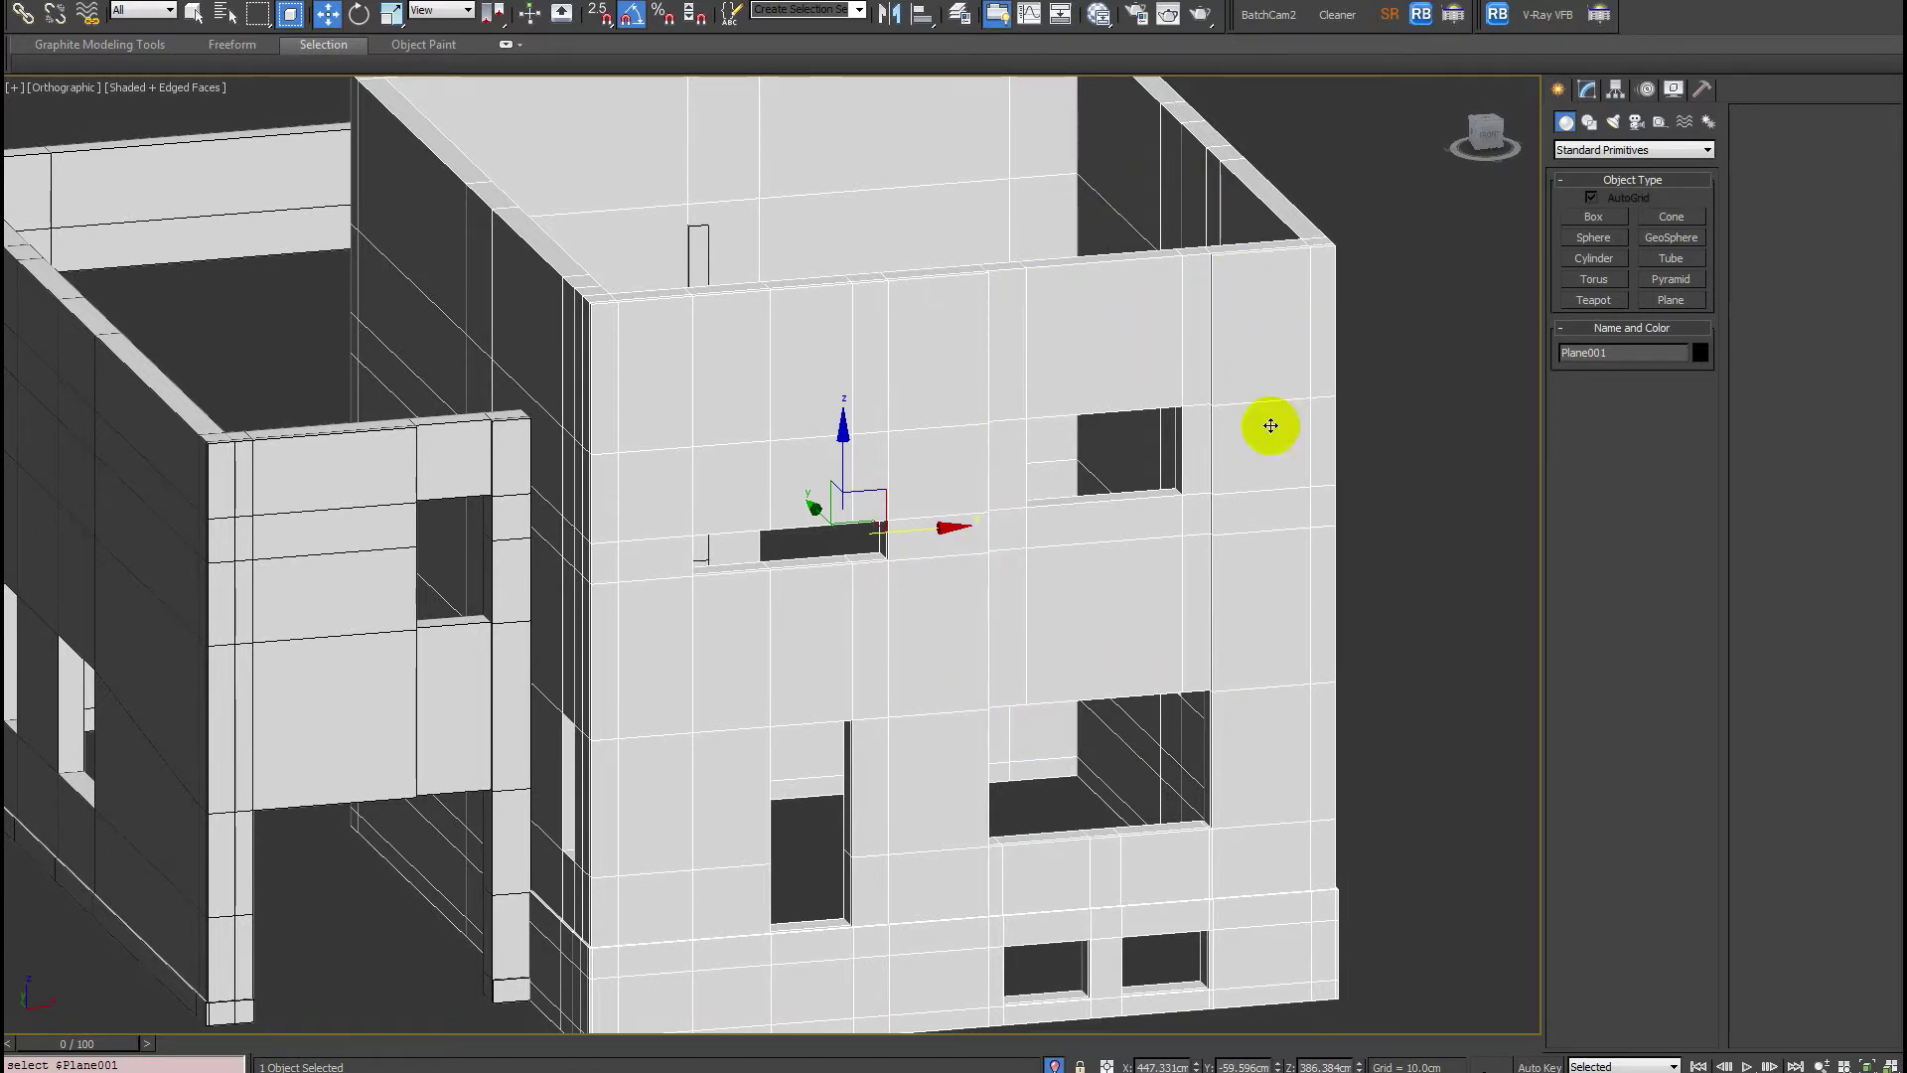
{"action": "key", "text": "f"}
{"action": "key", "text": "F3"}
{"action": "key", "text": "F3"}
{"action": "left_click", "coordinate": [1258, 395]}
{"action": "left_click", "coordinate": [881, 472]}
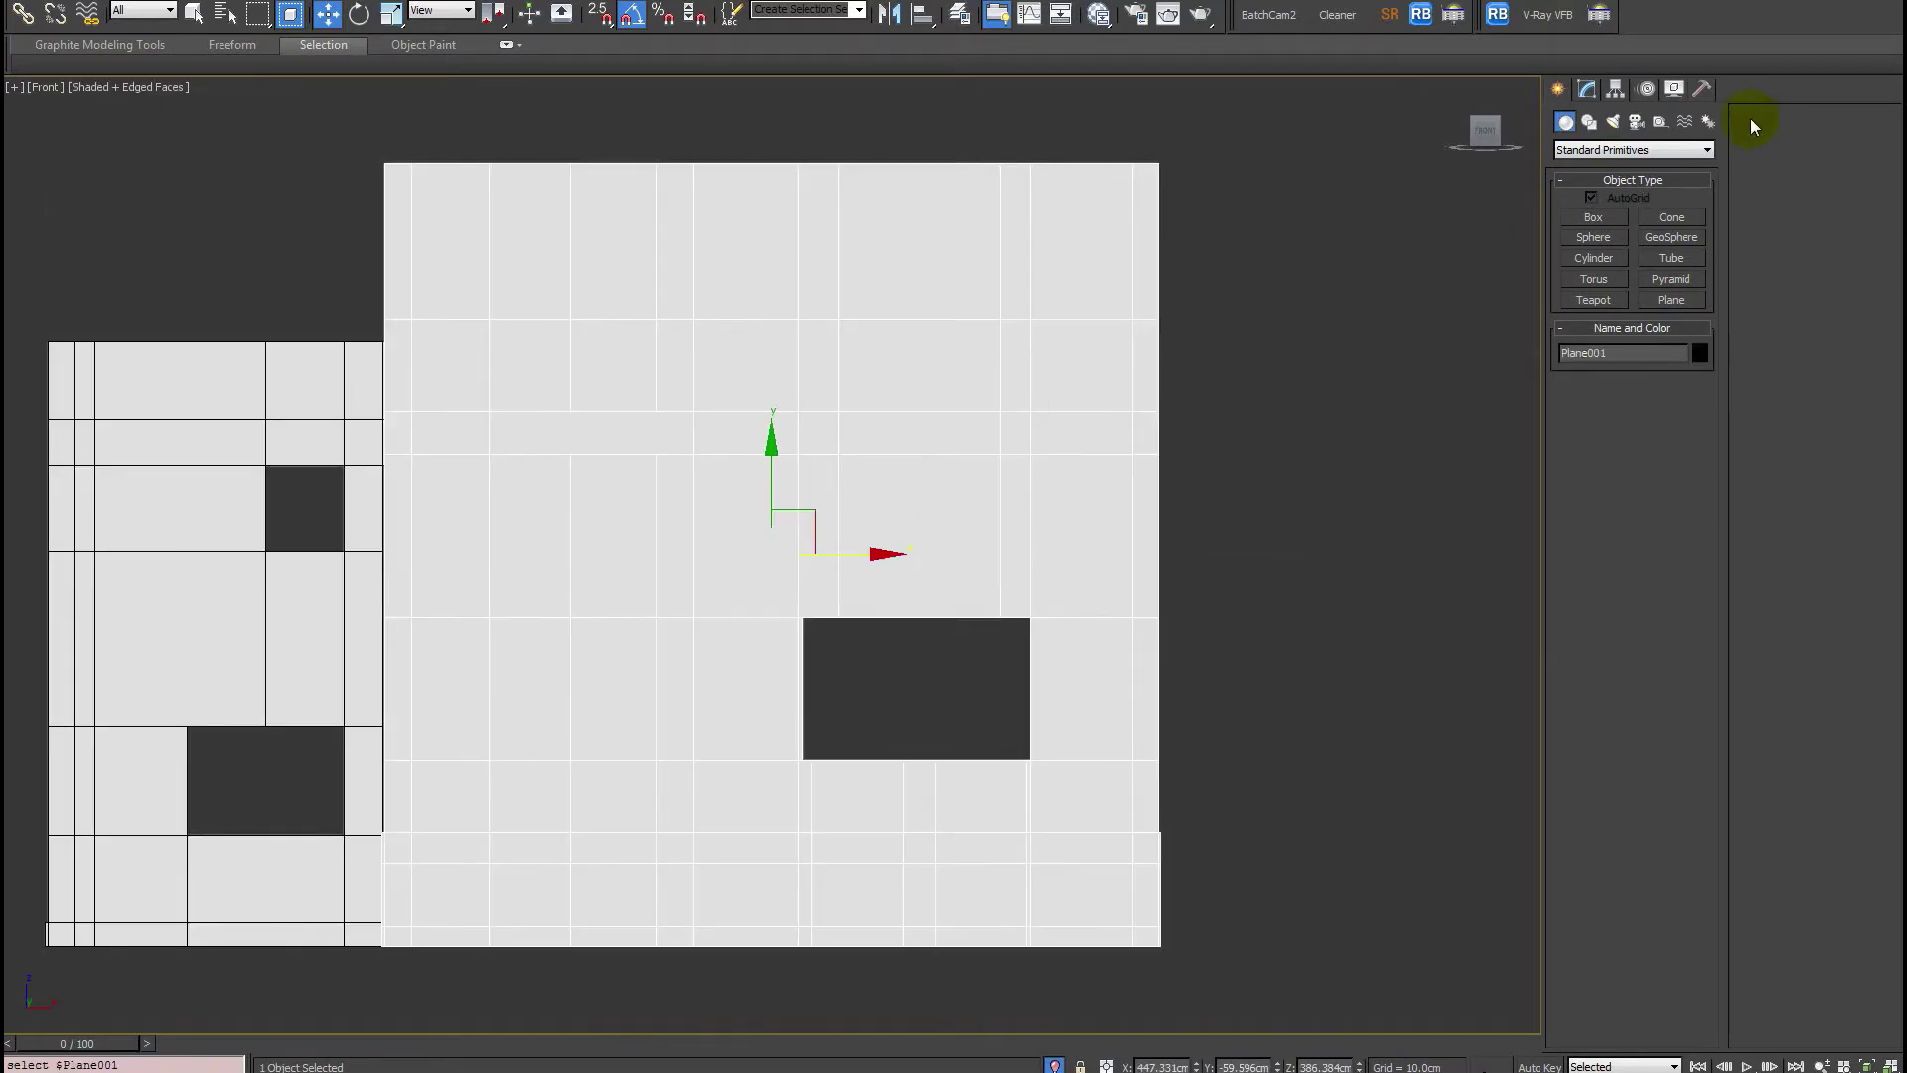
Draw a closed rectangular line over the front wall's recessed strip, snapped from the roof edge down to the large window's upper edge.
{"action": "left_click", "coordinate": [1589, 122]}
{"action": "left_click", "coordinate": [1594, 232]}
{"action": "middle_click_drag", "start_coordinate": [1414, 274], "coordinate": [1307, 325]}
{"action": "key", "text": "F3"}
{"action": "key", "text": "F3"}
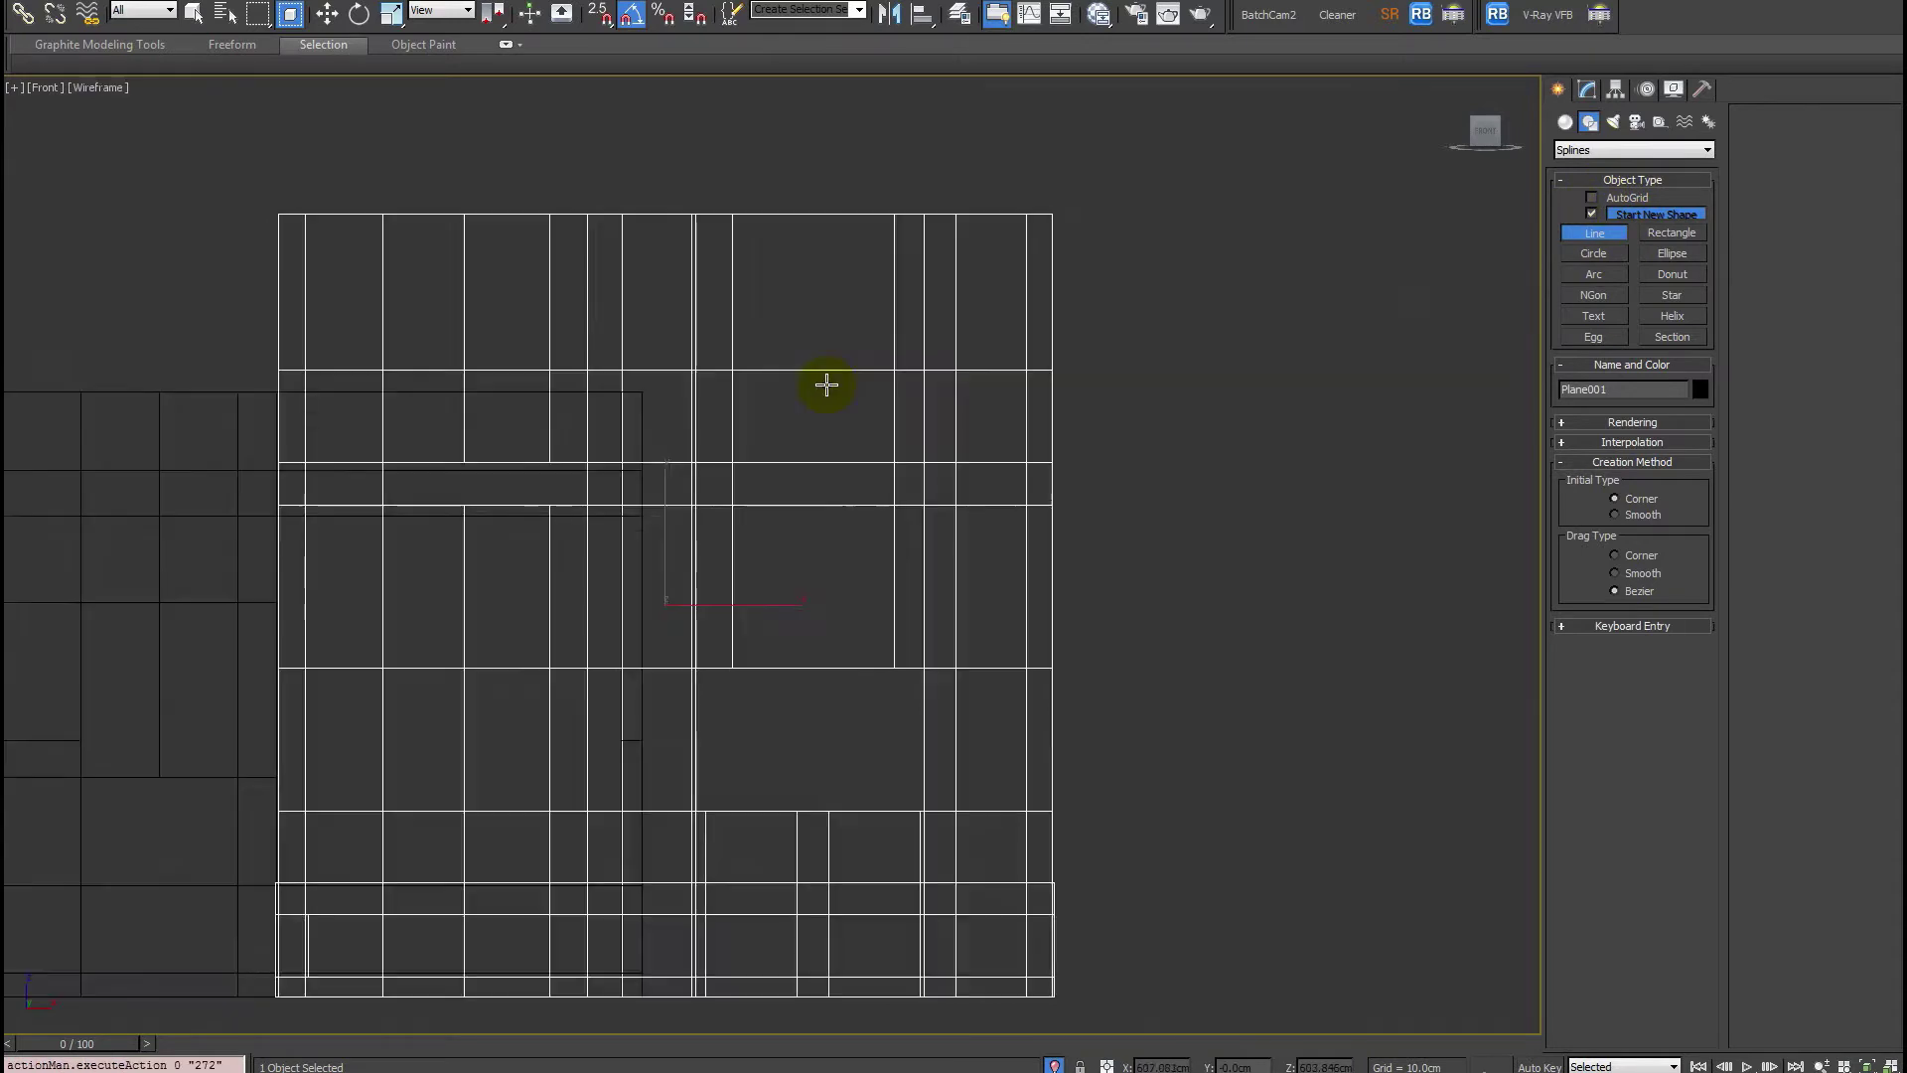
{"action": "mouse_move", "coordinate": [877, 430]}
{"action": "middle_mouse_down", "text": "alt"}
{"action": "mouse_move", "coordinate": [923, 486]}
{"action": "mouse_move", "coordinate": [899, 497]}
{"action": "middle_mouse_up", "text": "alt"}
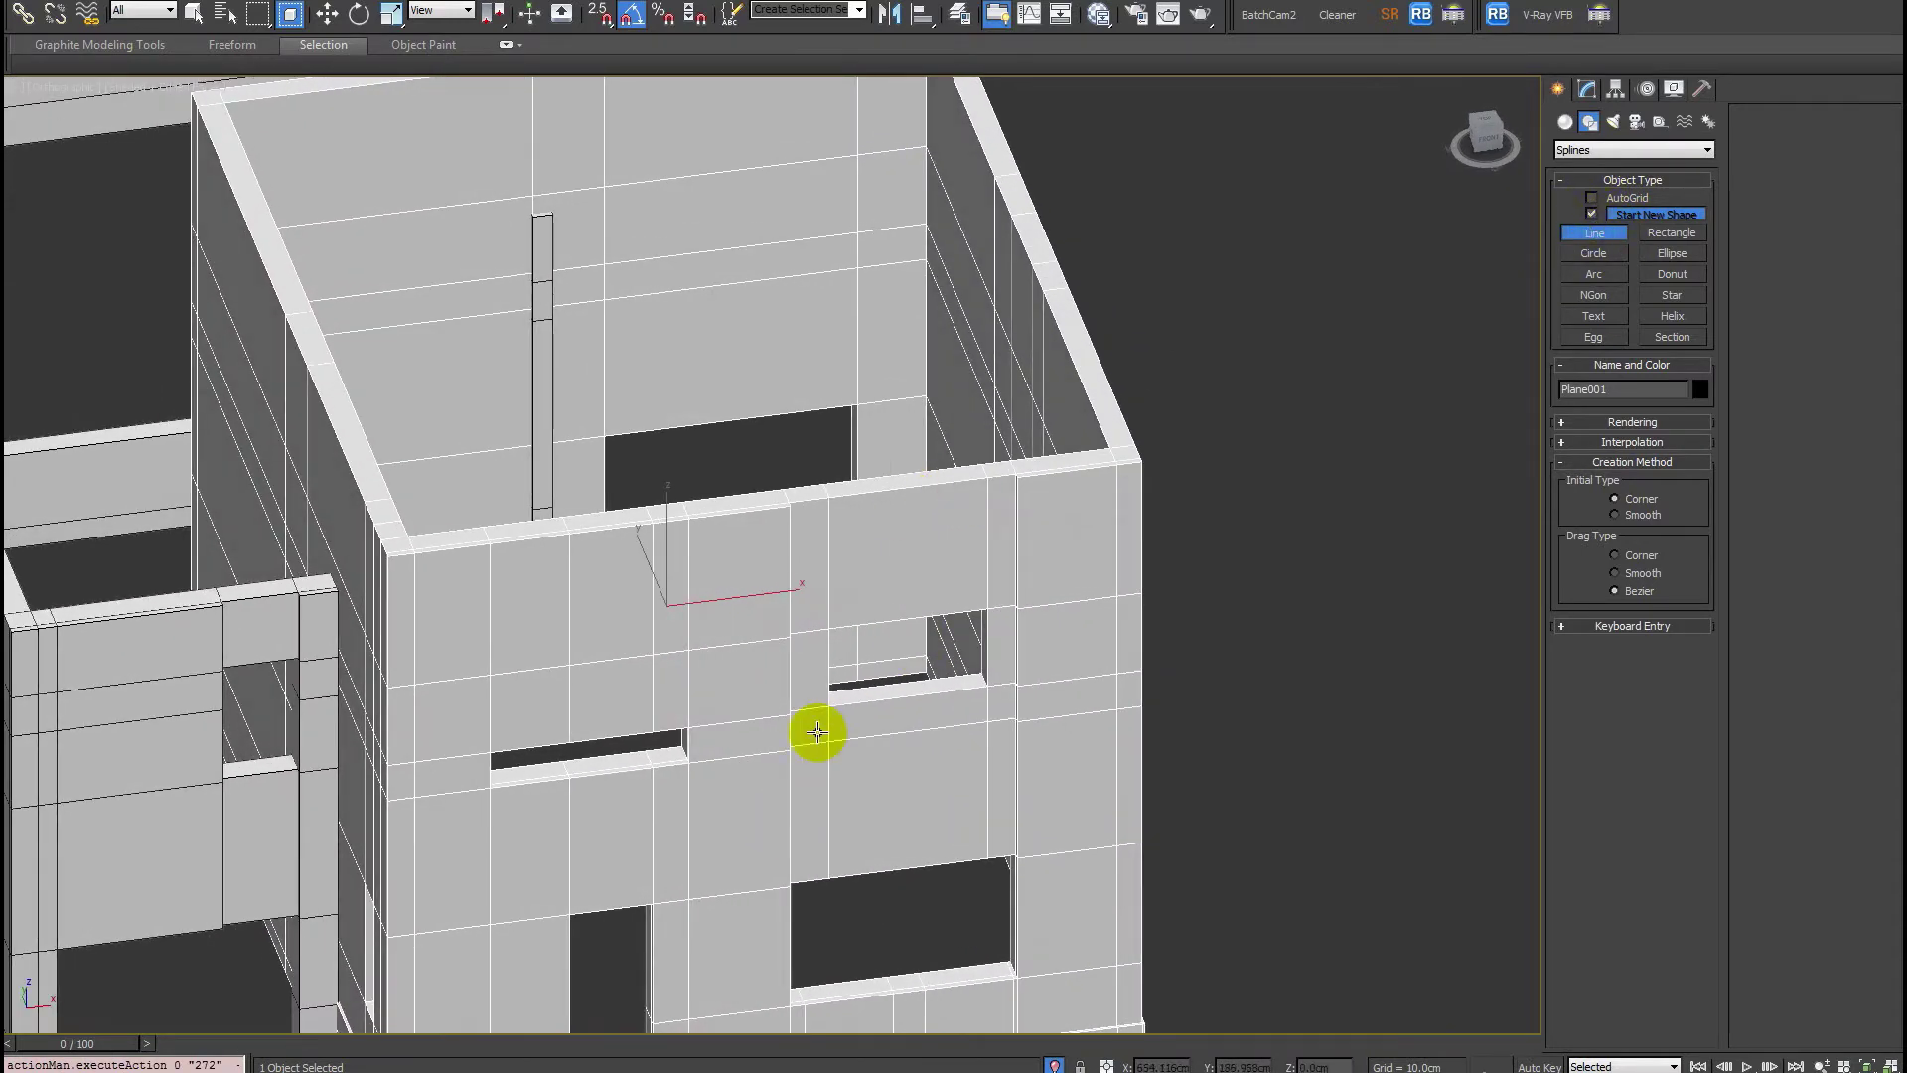
{"action": "key", "text": "f"}
{"action": "key", "text": "s"}
{"action": "key", "text": "F3"}
{"action": "key", "text": "F3"}
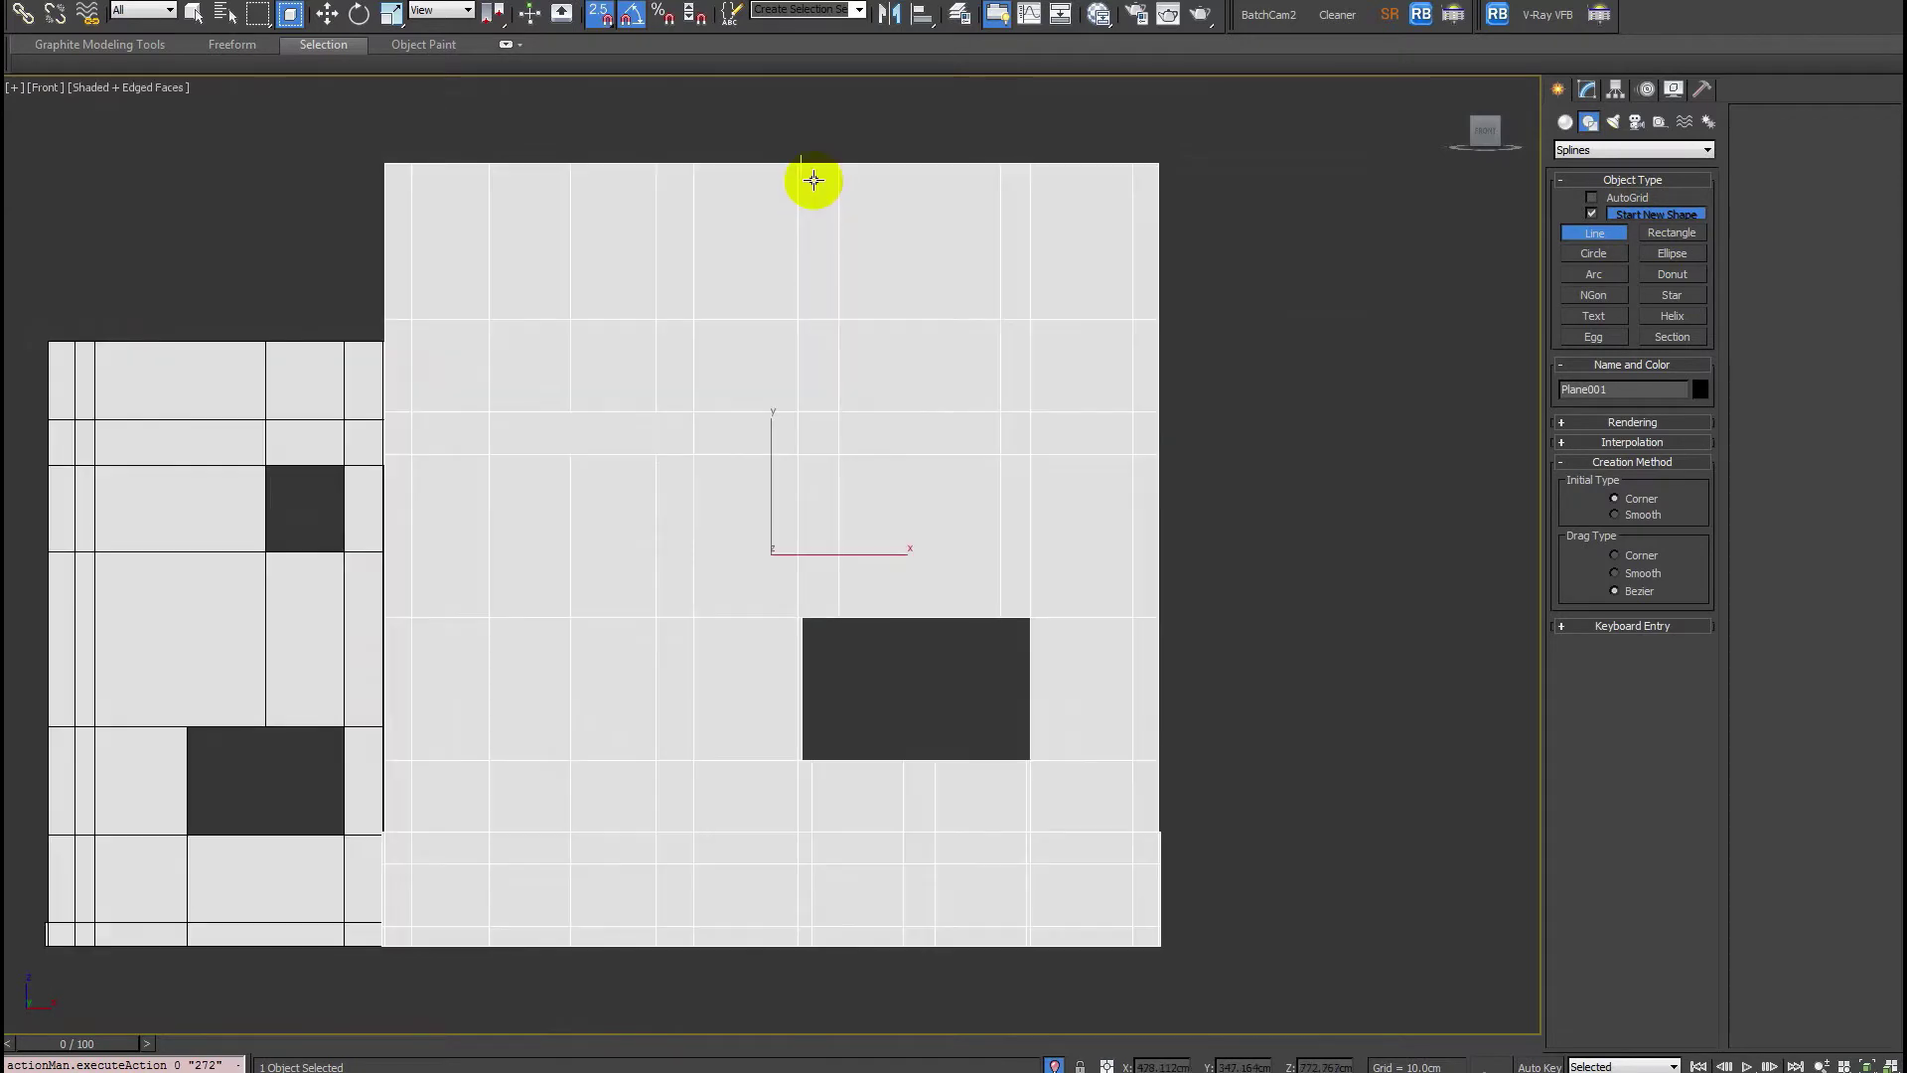
{"action": "scroll", "coordinate": [749, 196], "scroll_direction": "up", "scroll_amount": 2}
{"action": "scroll", "coordinate": [711, 149], "scroll_direction": "down", "scroll_amount": 2}
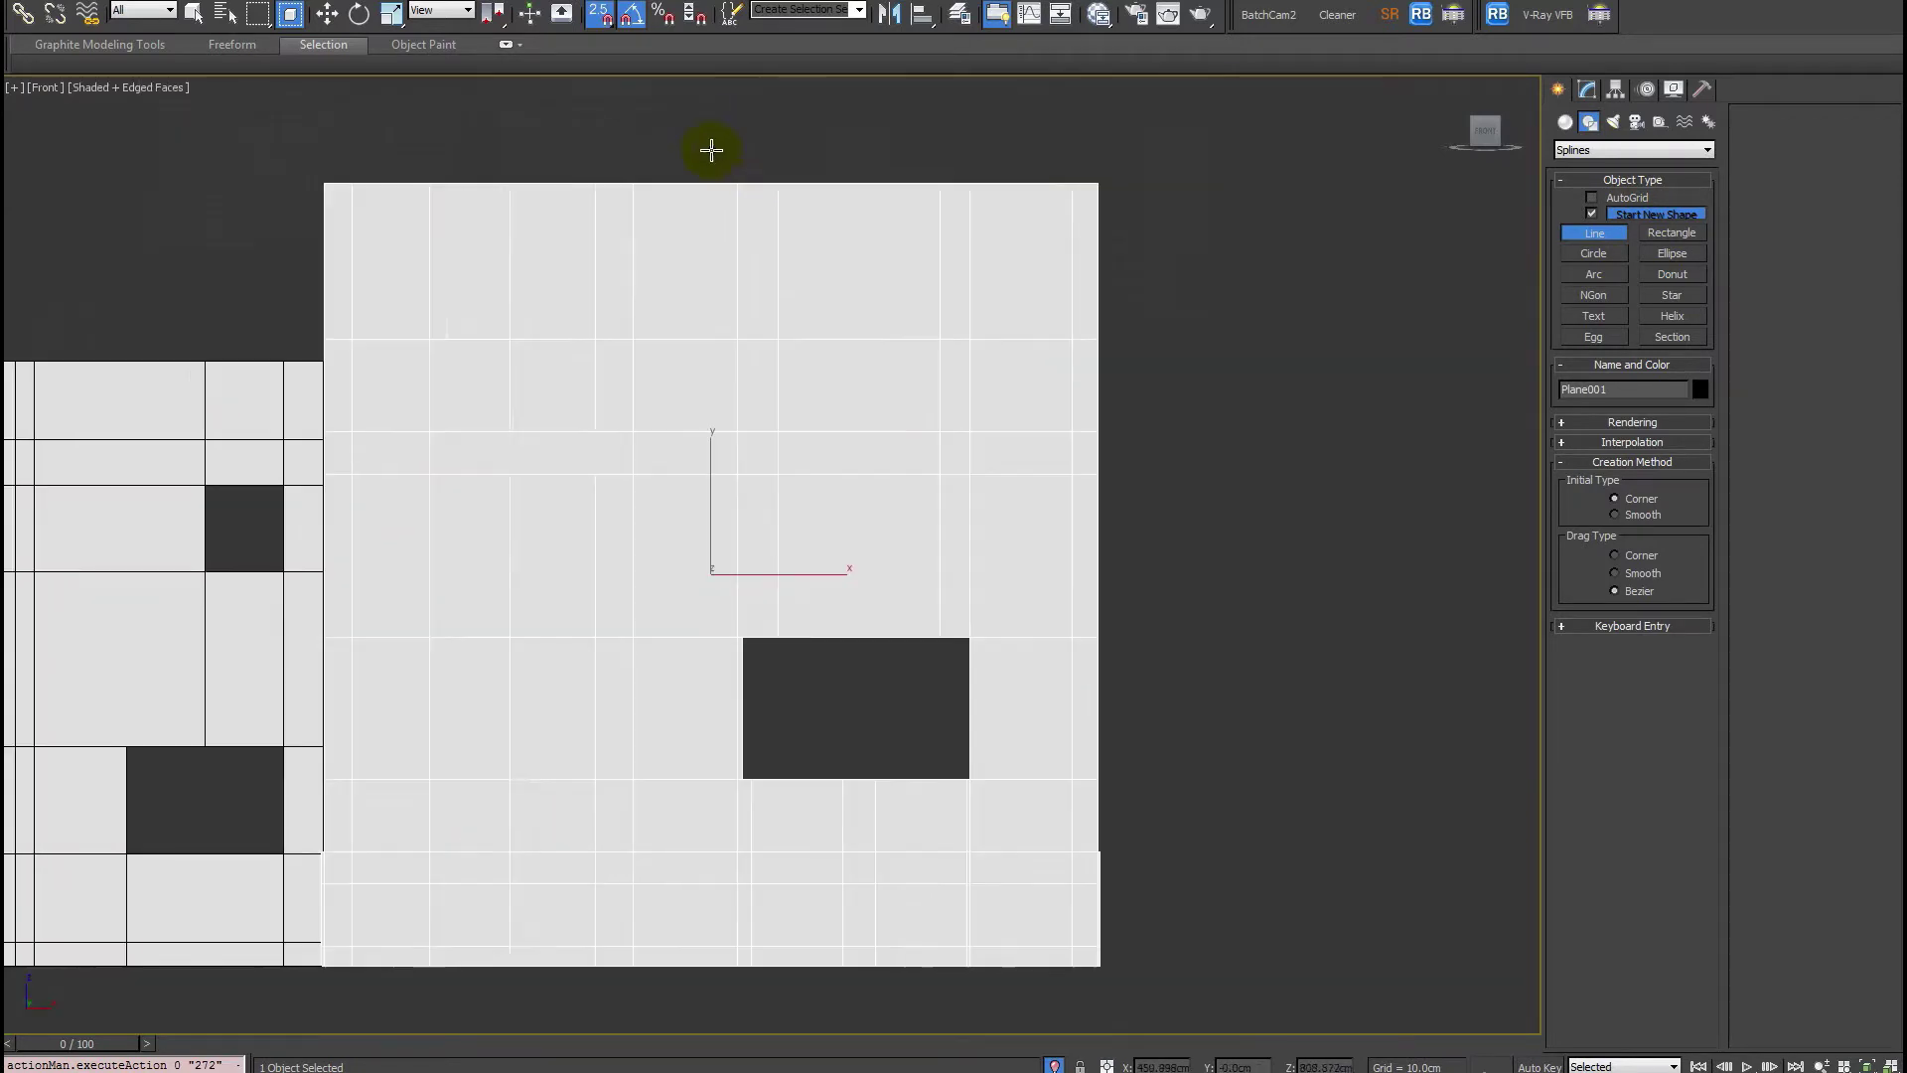
{"action": "scroll", "coordinate": [711, 200], "scroll_direction": "up", "scroll_amount": 2}
{"action": "middle_click_drag", "start_coordinate": [711, 200], "coordinate": [688, 248]}
{"action": "scroll", "coordinate": [679, 795], "scroll_direction": "down", "scroll_amount": 3}
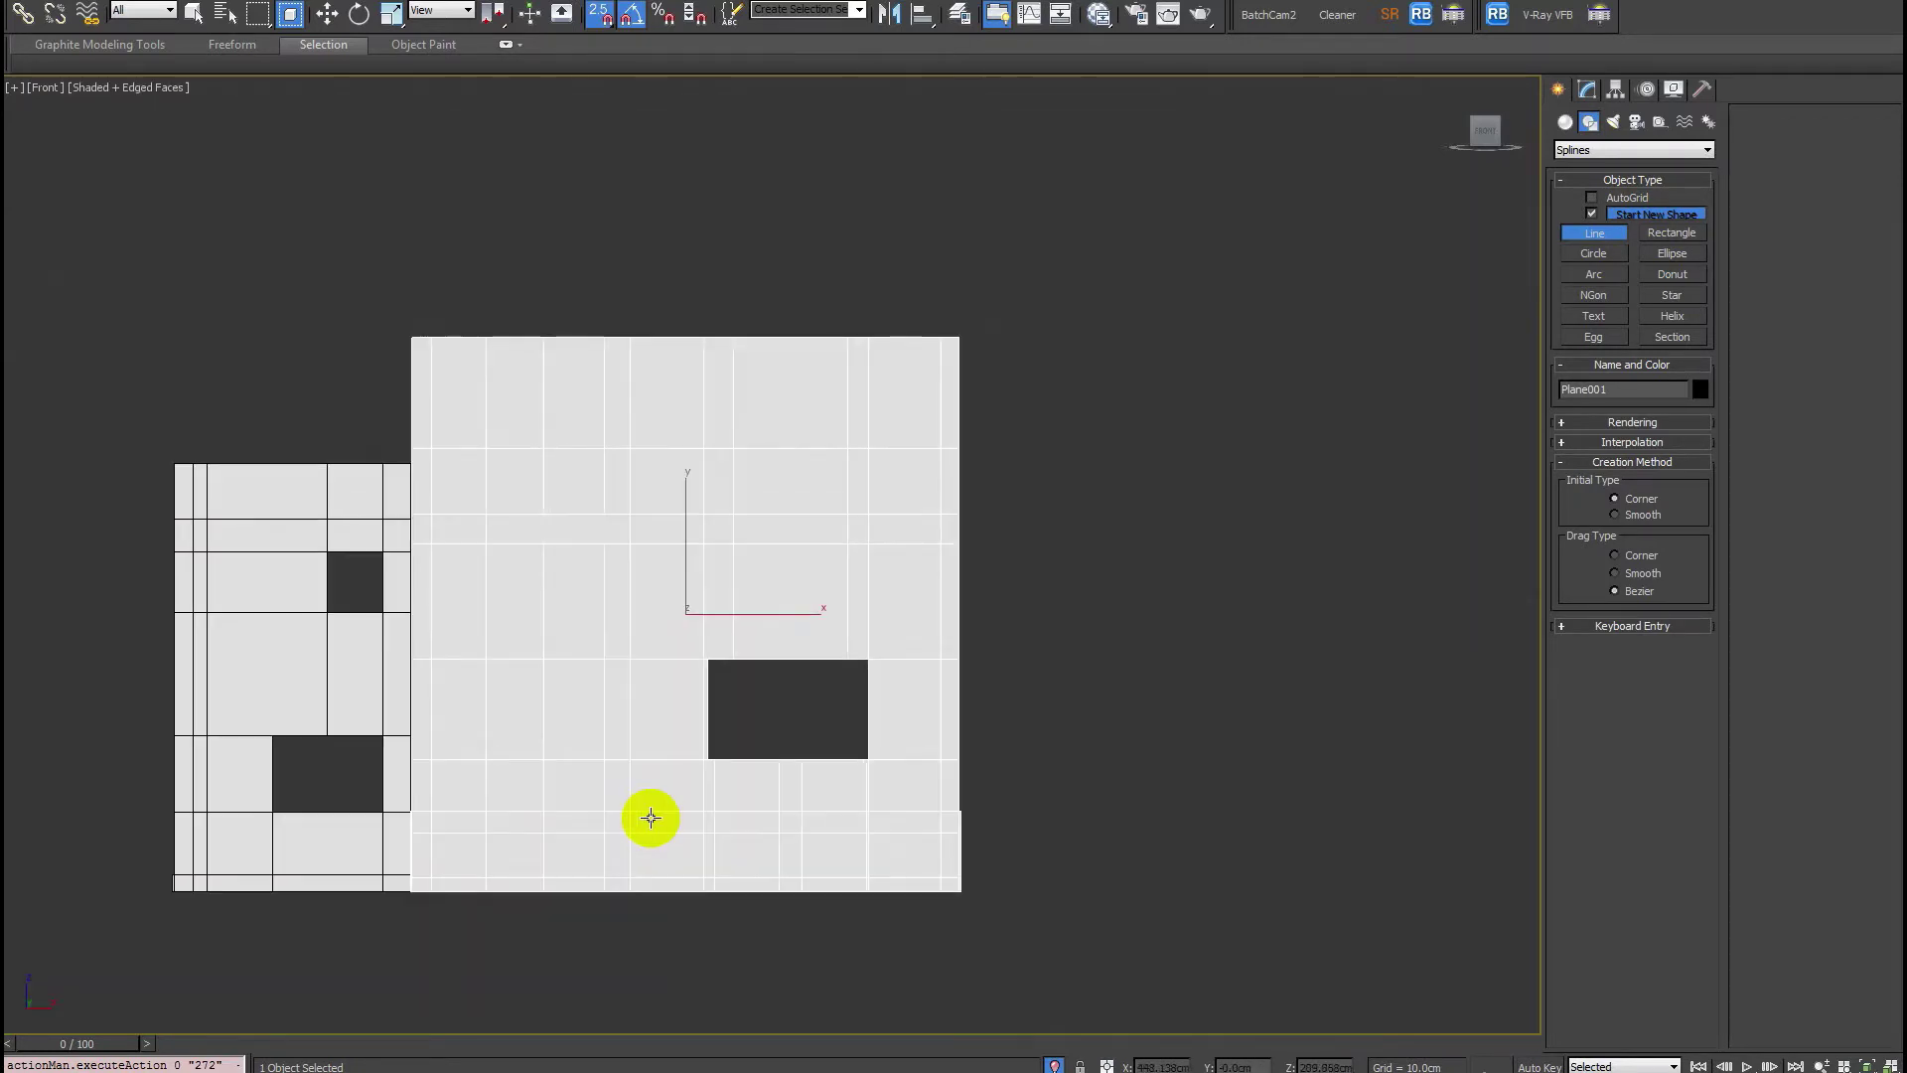
{"action": "middle_click_drag", "start_coordinate": [646, 814], "coordinate": [672, 851], "text": "alt"}
{"action": "scroll", "coordinate": [792, 775], "scroll_direction": "up", "scroll_amount": 2}
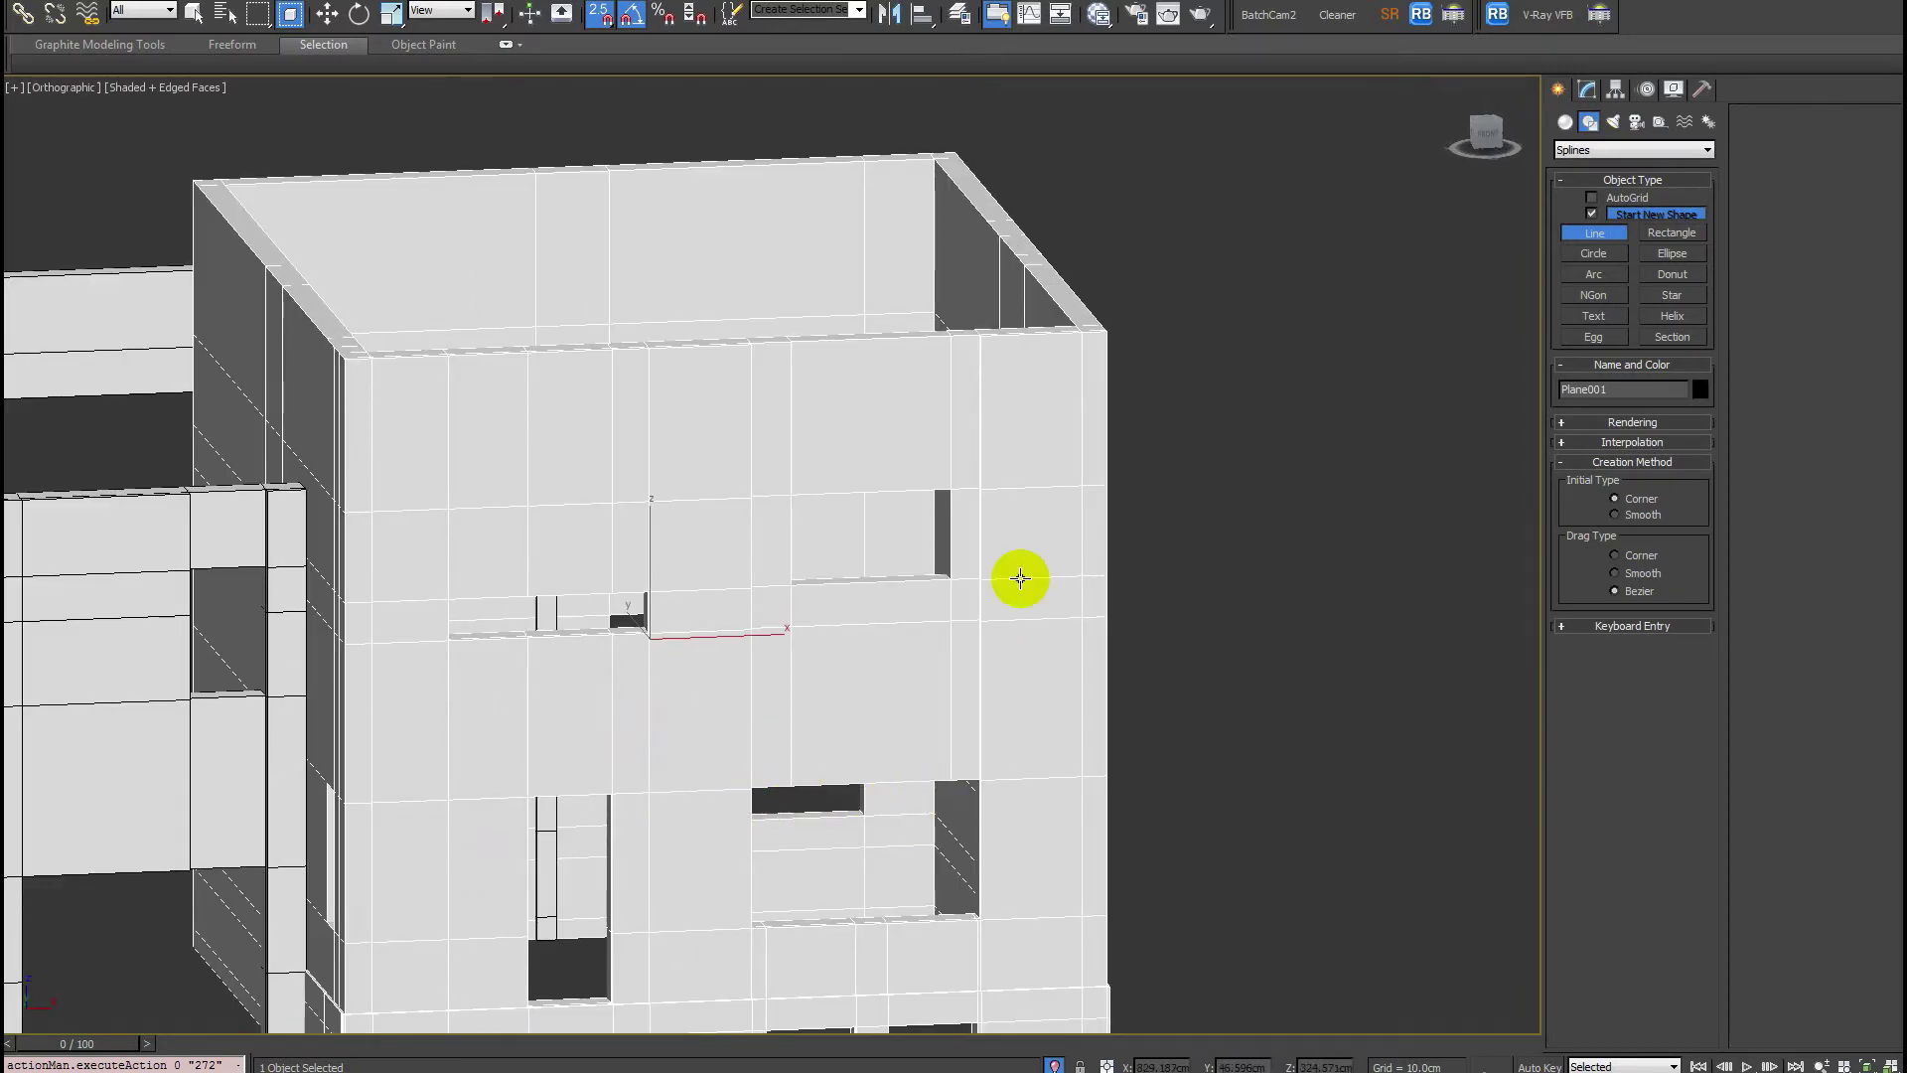
{"action": "key", "text": "f"}
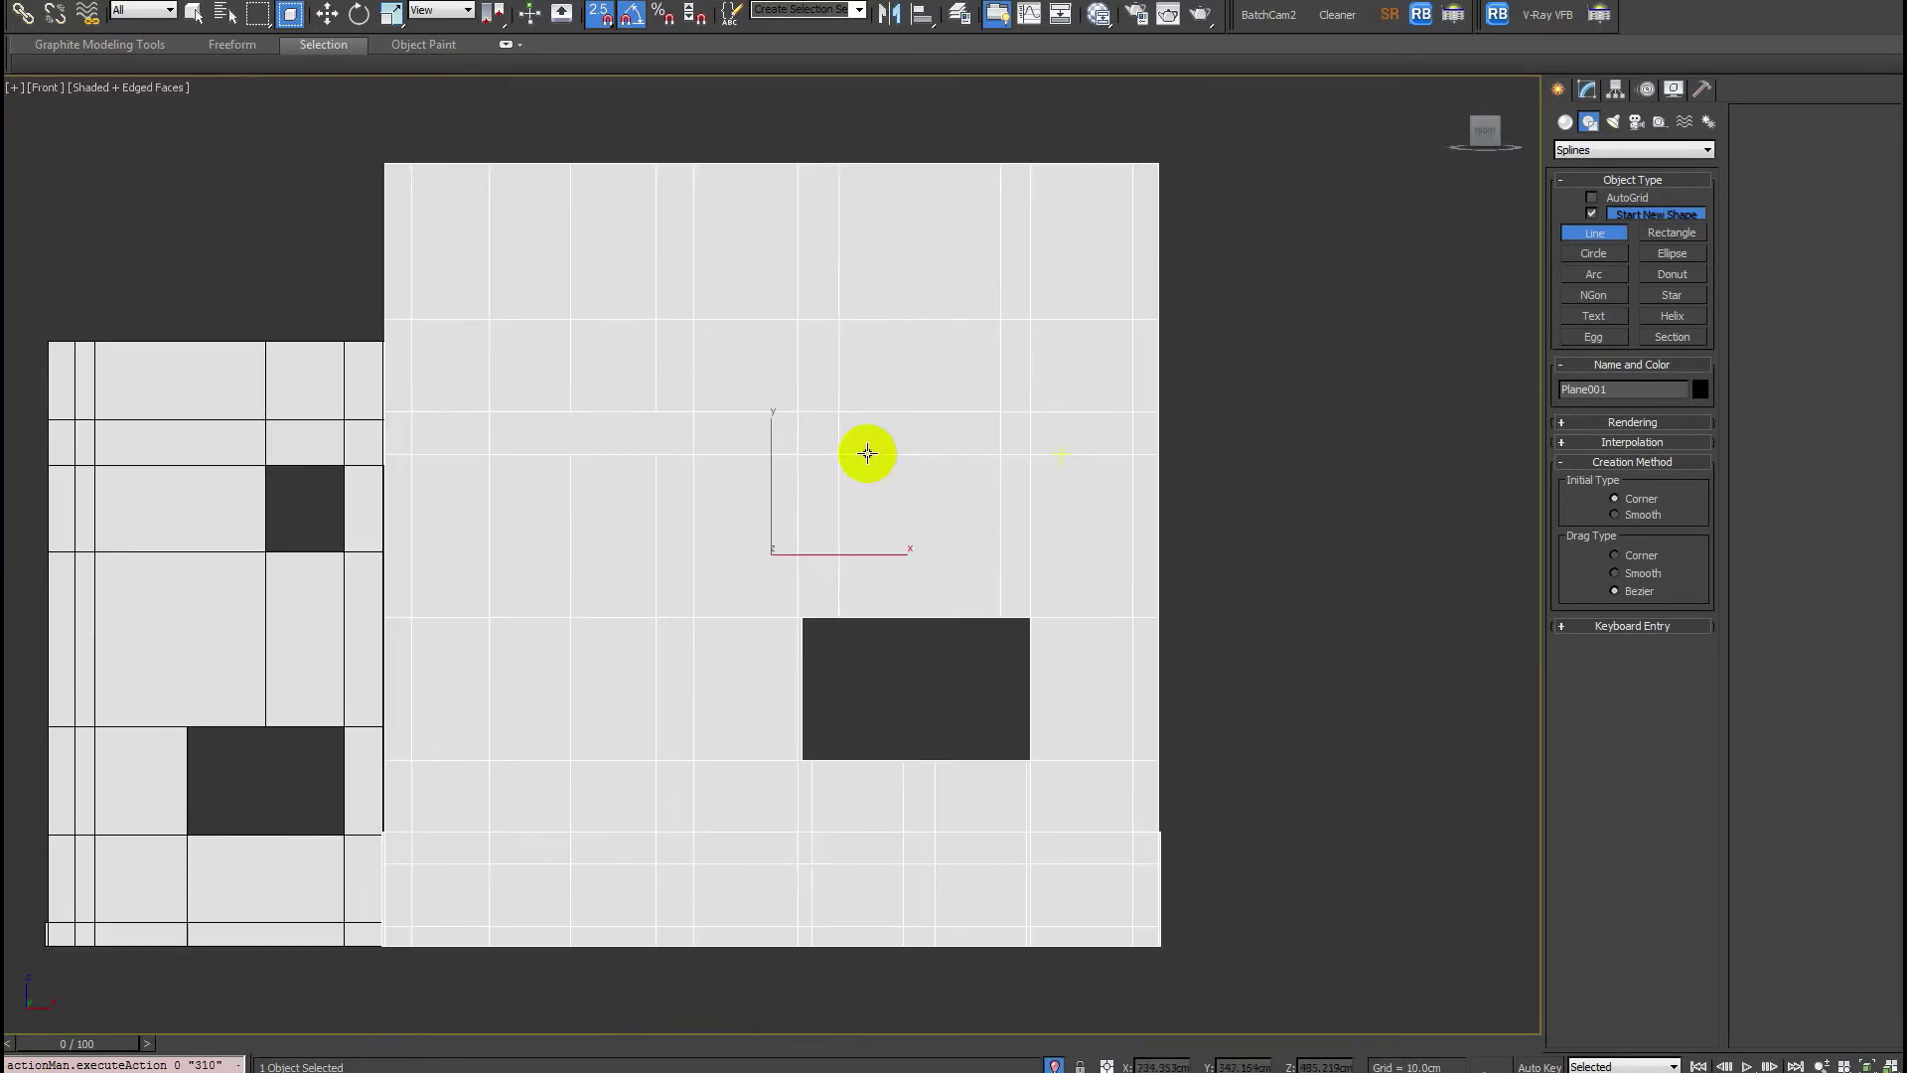
{"action": "left_click", "coordinate": [794, 163]}
{"action": "key", "text": "F3"}
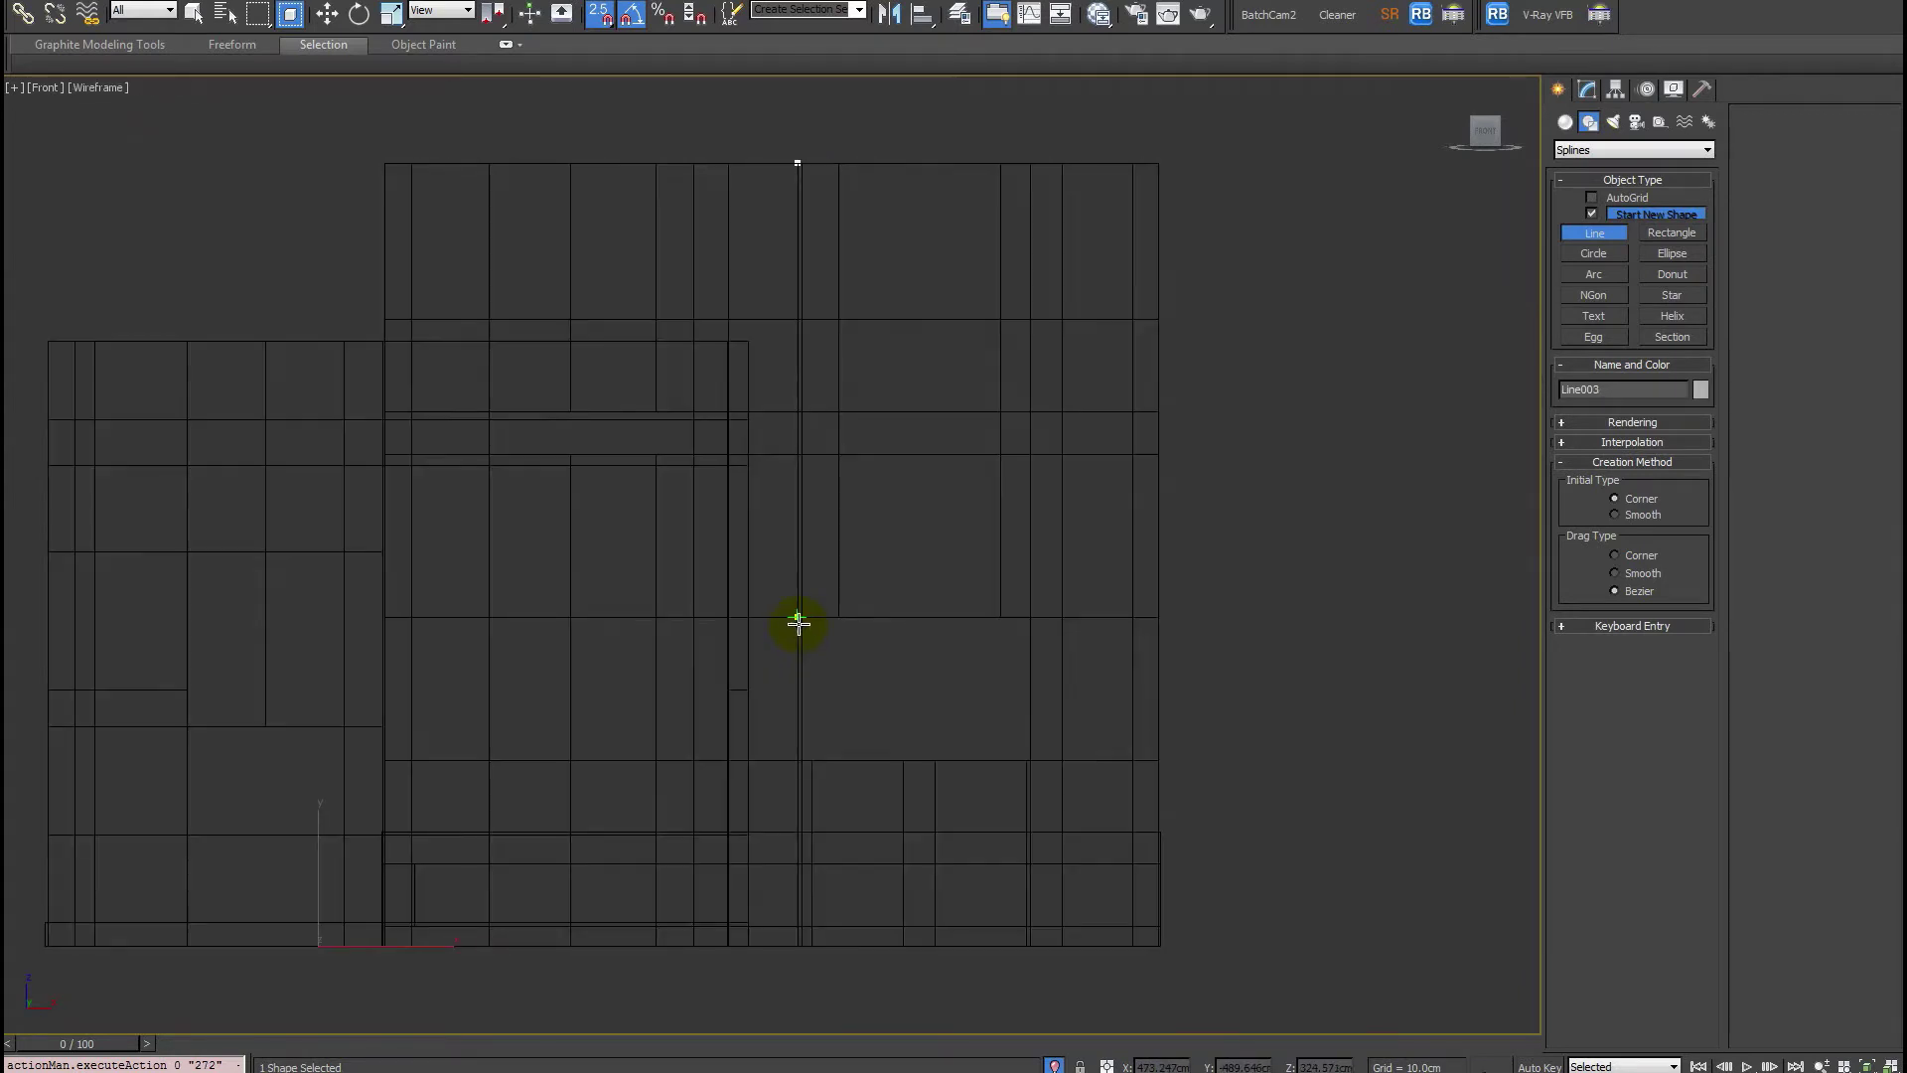
{"action": "key", "text": "F3"}
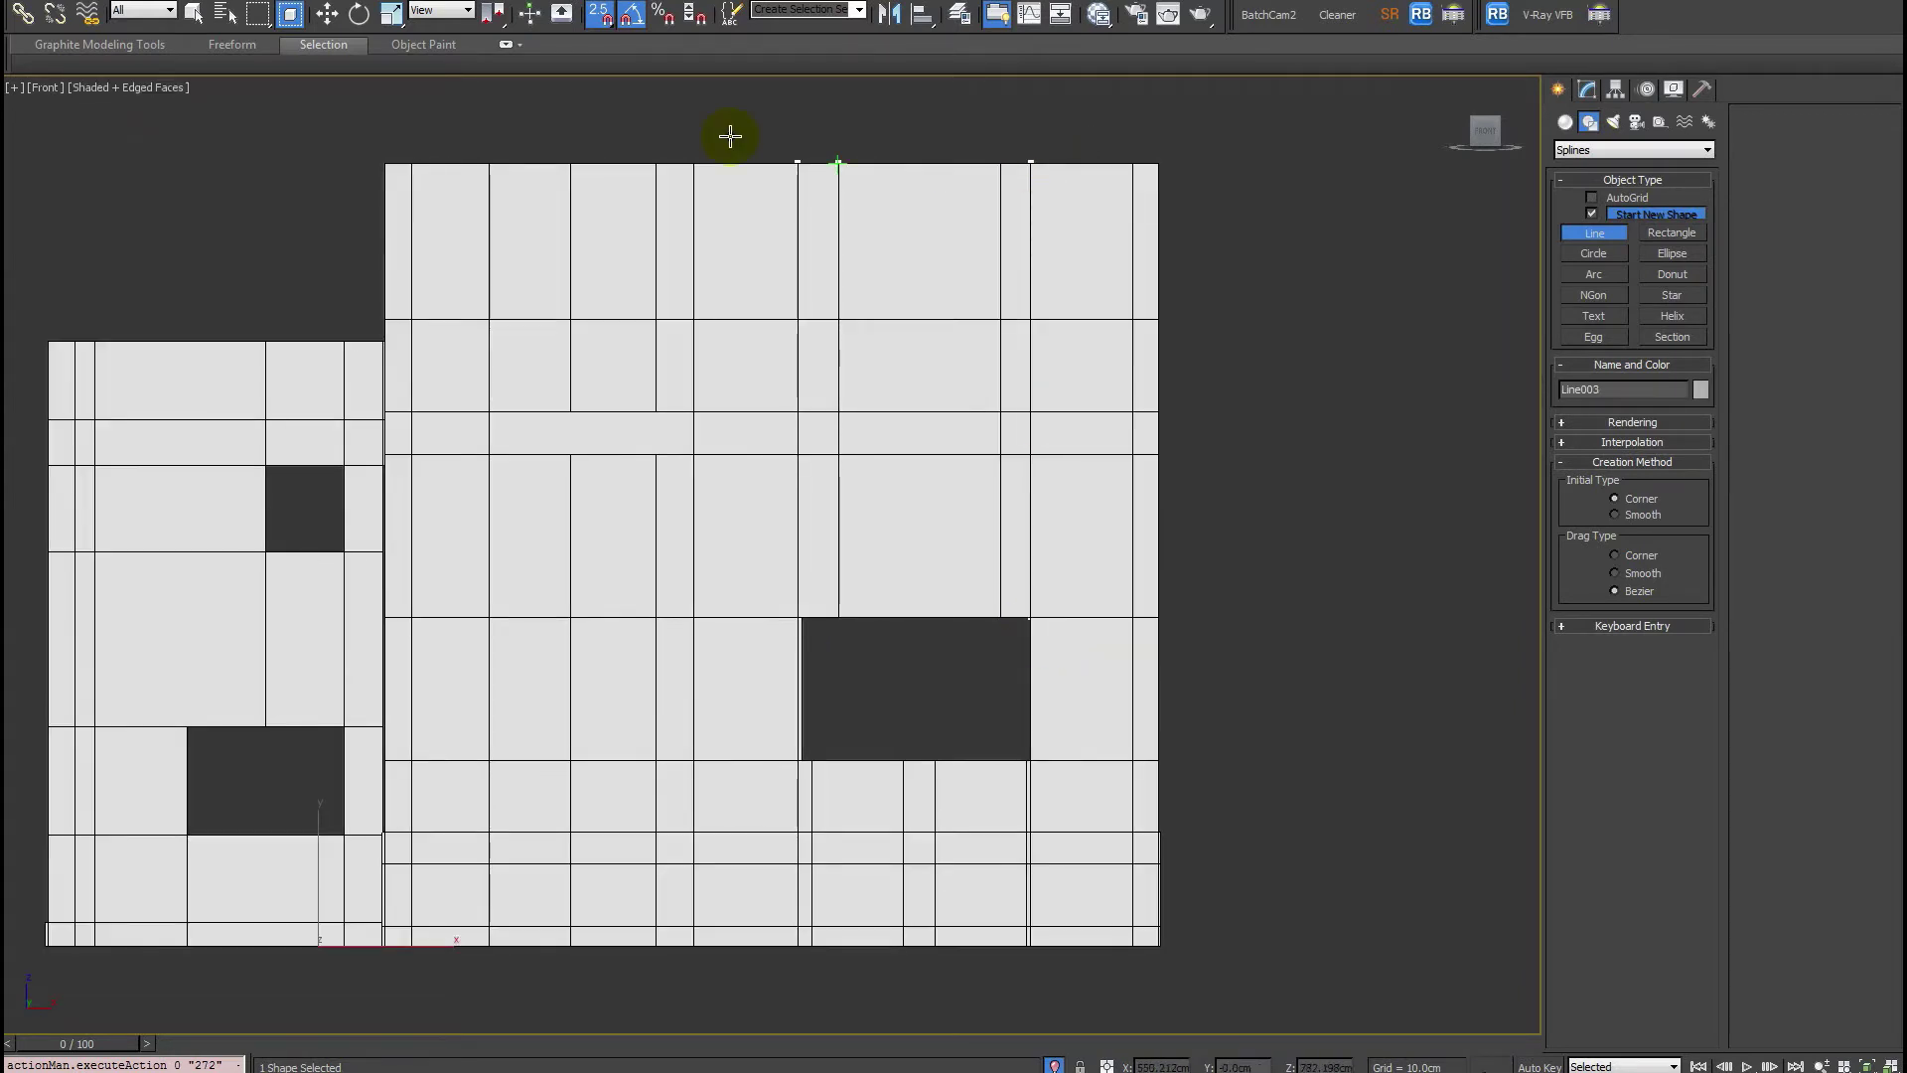
{"action": "key", "text": "F3"}
{"action": "left_click", "coordinate": [796, 163]}
{"action": "left_click", "coordinate": [959, 596]}
{"action": "key", "text": "shift+z"}
{"action": "key", "text": "F3"}
{"action": "key", "text": "w"}
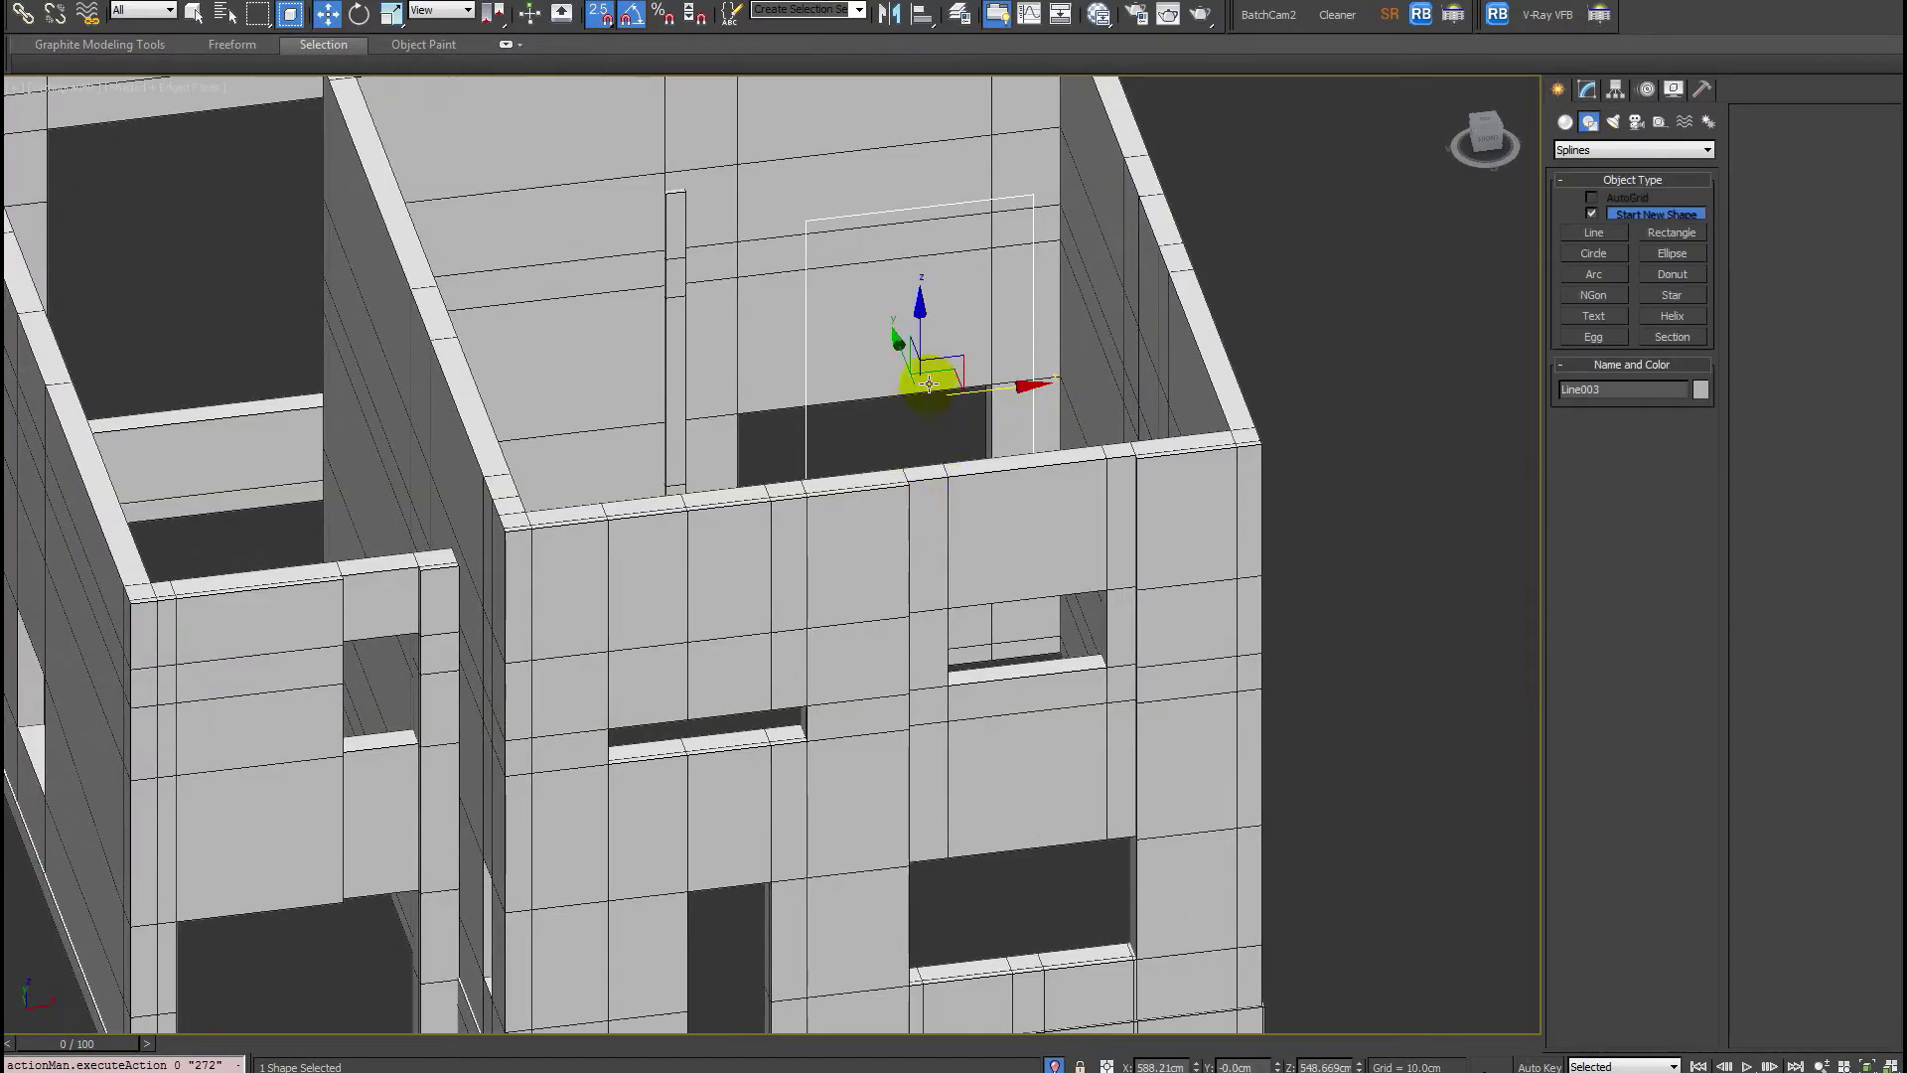
Try to move the rectangular outline along Y towards the front wall.
{"action": "left_click_drag", "start_coordinate": [899, 354], "coordinate": [914, 388]}
{"action": "key", "text": "ctrl+z"}
{"action": "middle_click_drag", "start_coordinate": [1007, 527], "coordinate": [989, 482], "text": "alt"}
{"action": "middle_click_drag", "start_coordinate": [951, 399], "coordinate": [980, 311], "text": "alt"}
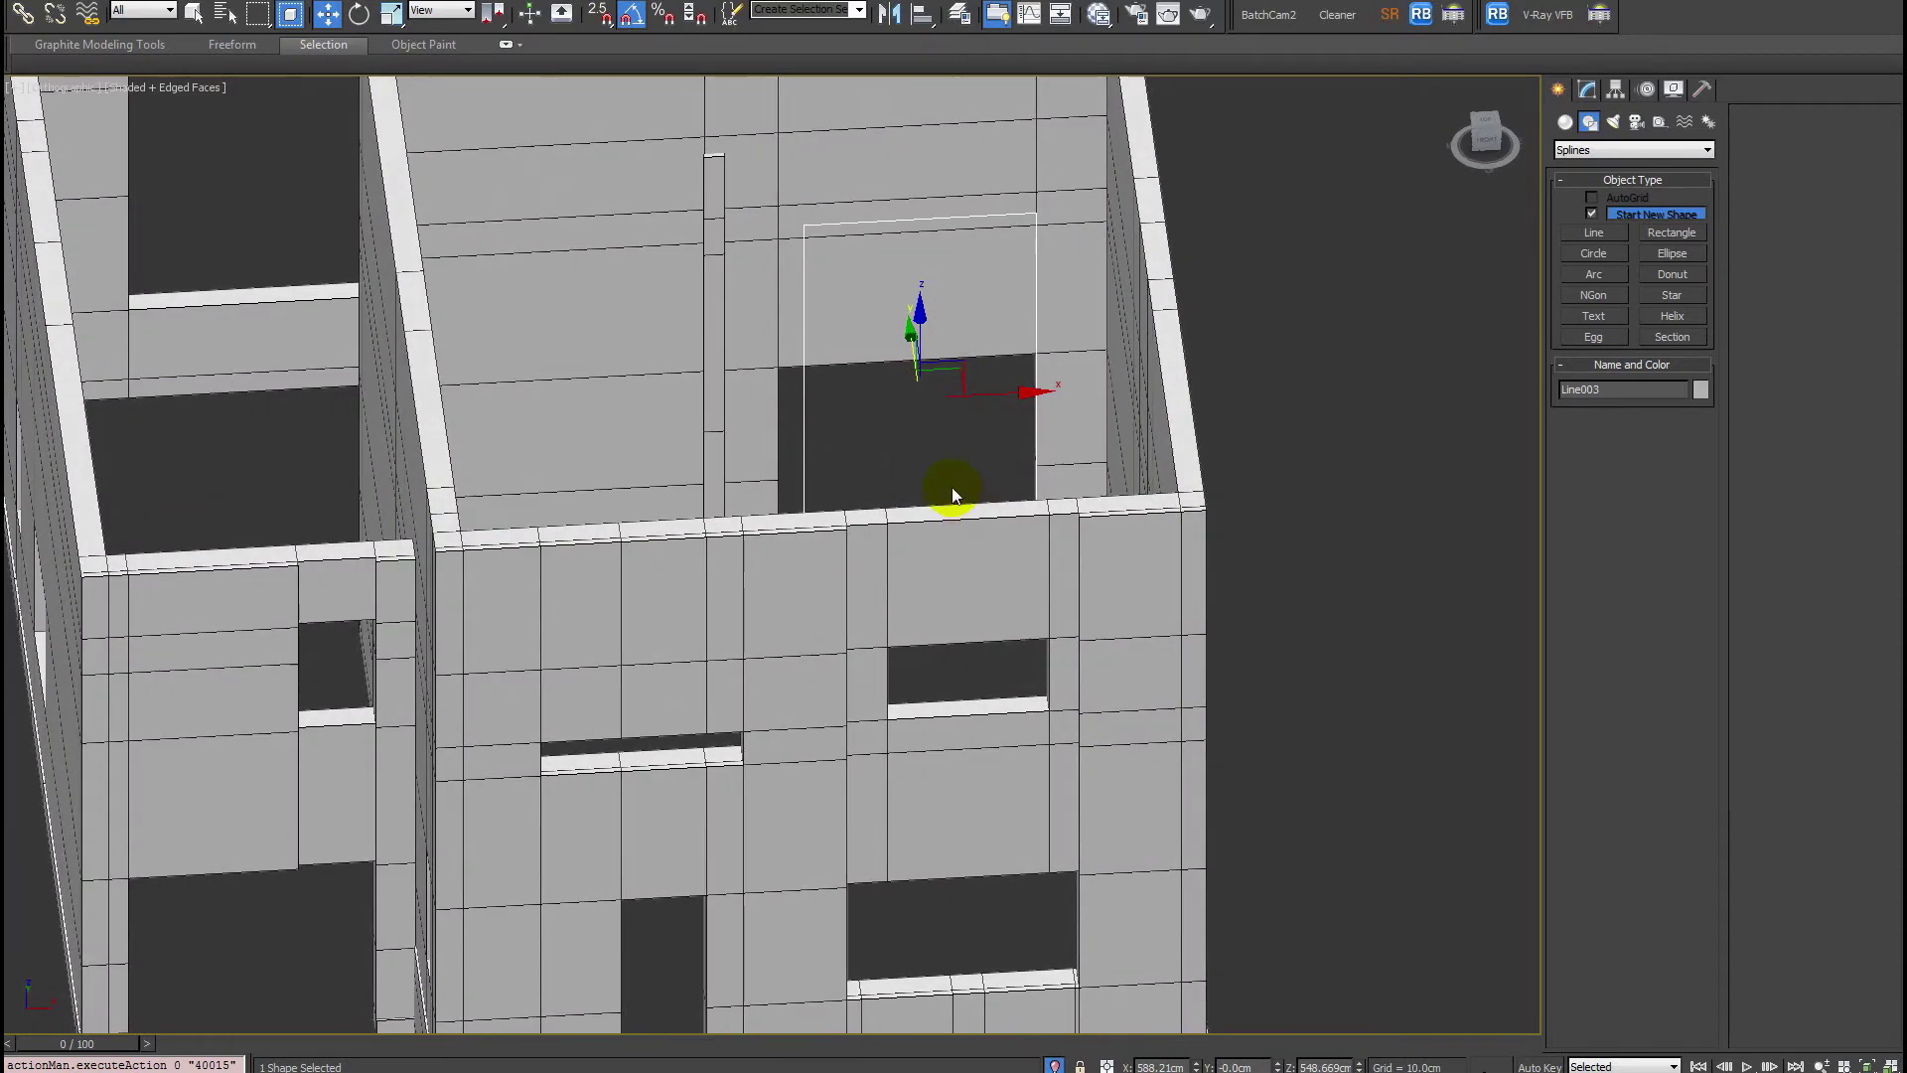
{"action": "mouse_move", "coordinate": [889, 509]}
{"action": "middle_mouse_down", "text": "alt"}
{"action": "mouse_move", "coordinate": [907, 766]}
{"action": "mouse_move", "coordinate": [906, 523]}
{"action": "middle_mouse_up", "text": "alt"}
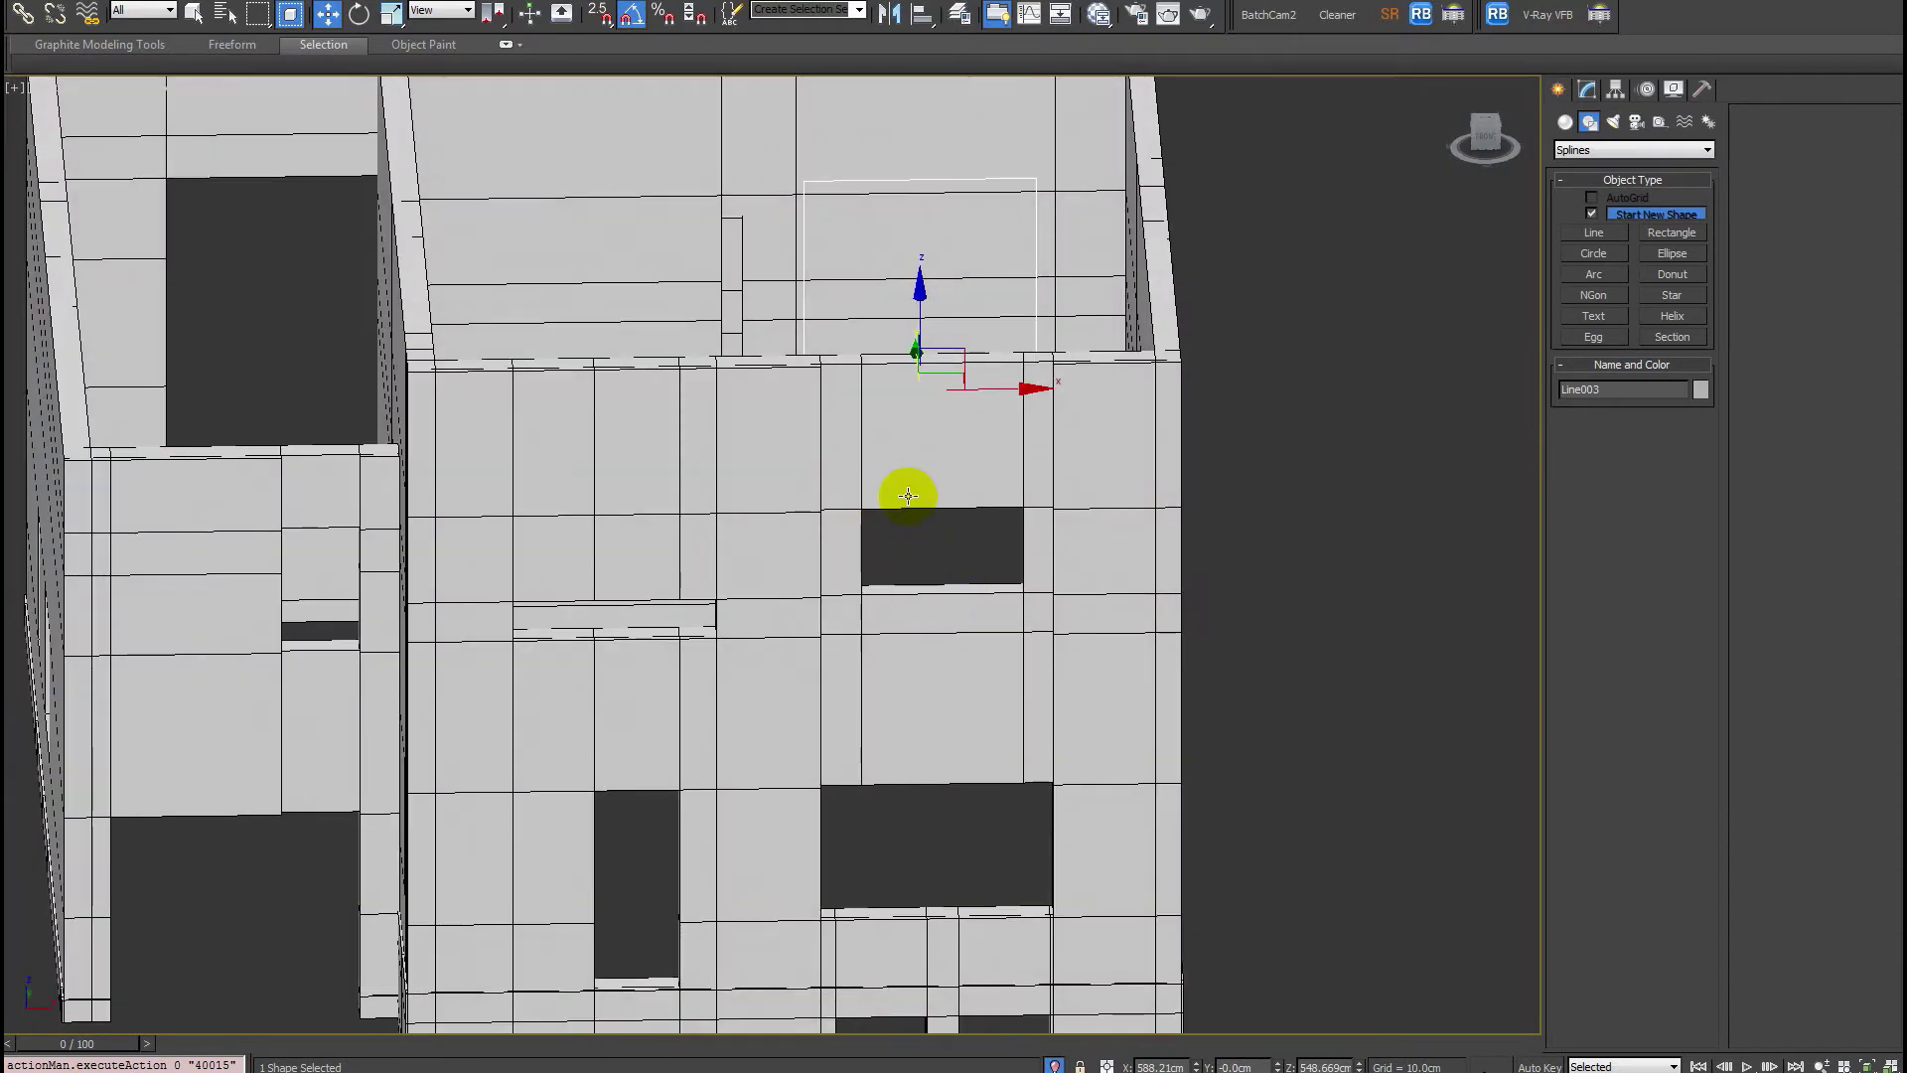
Add a second closed rectangle to the same line shape, snapped to the corners of the upper window opening.
{"action": "key", "text": "f"}
{"action": "key", "text": "z"}
{"action": "key", "text": "F3"}
{"action": "key", "text": "F3"}
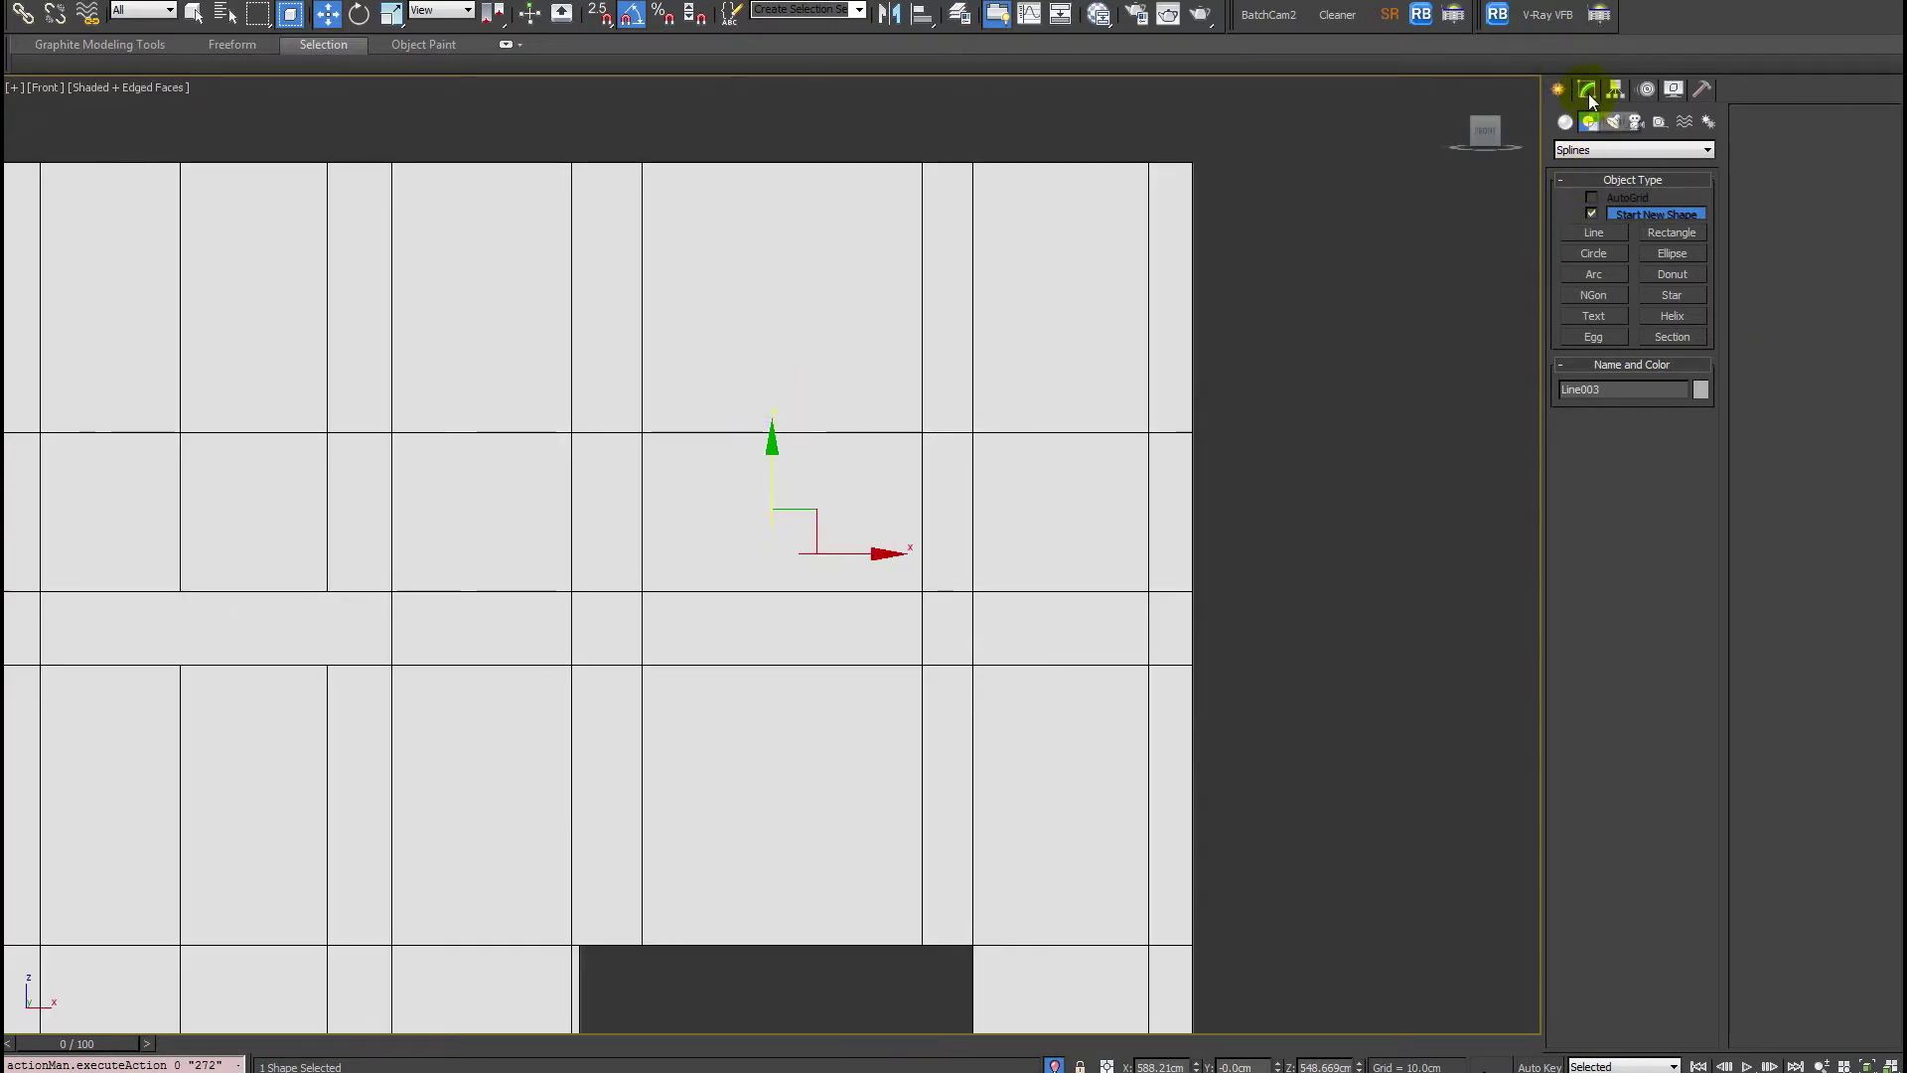
{"action": "left_click", "coordinate": [1480, 135]}
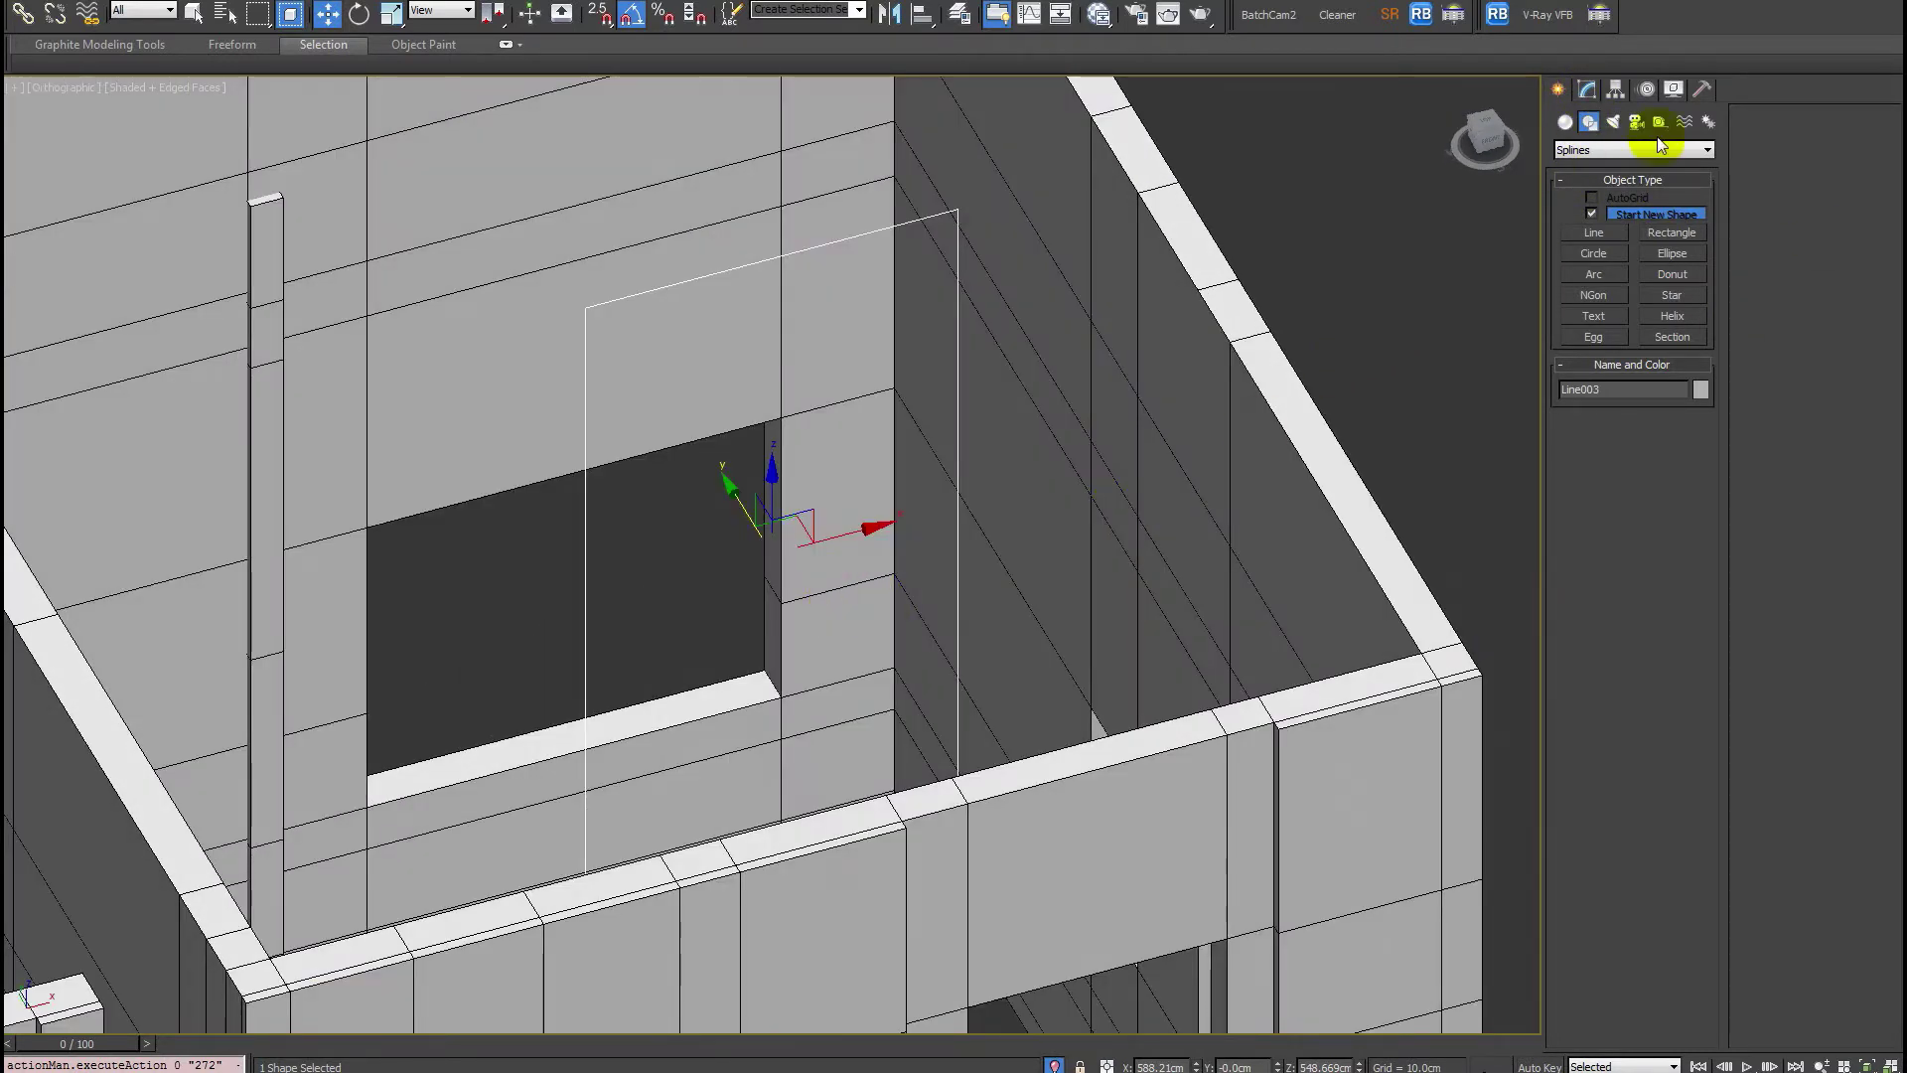
{"action": "key", "text": "f"}
{"action": "key", "text": "F3"}
{"action": "left_click", "coordinate": [1587, 89]}
{"action": "middle_click_drag", "start_coordinate": [927, 624], "coordinate": [831, 624]}
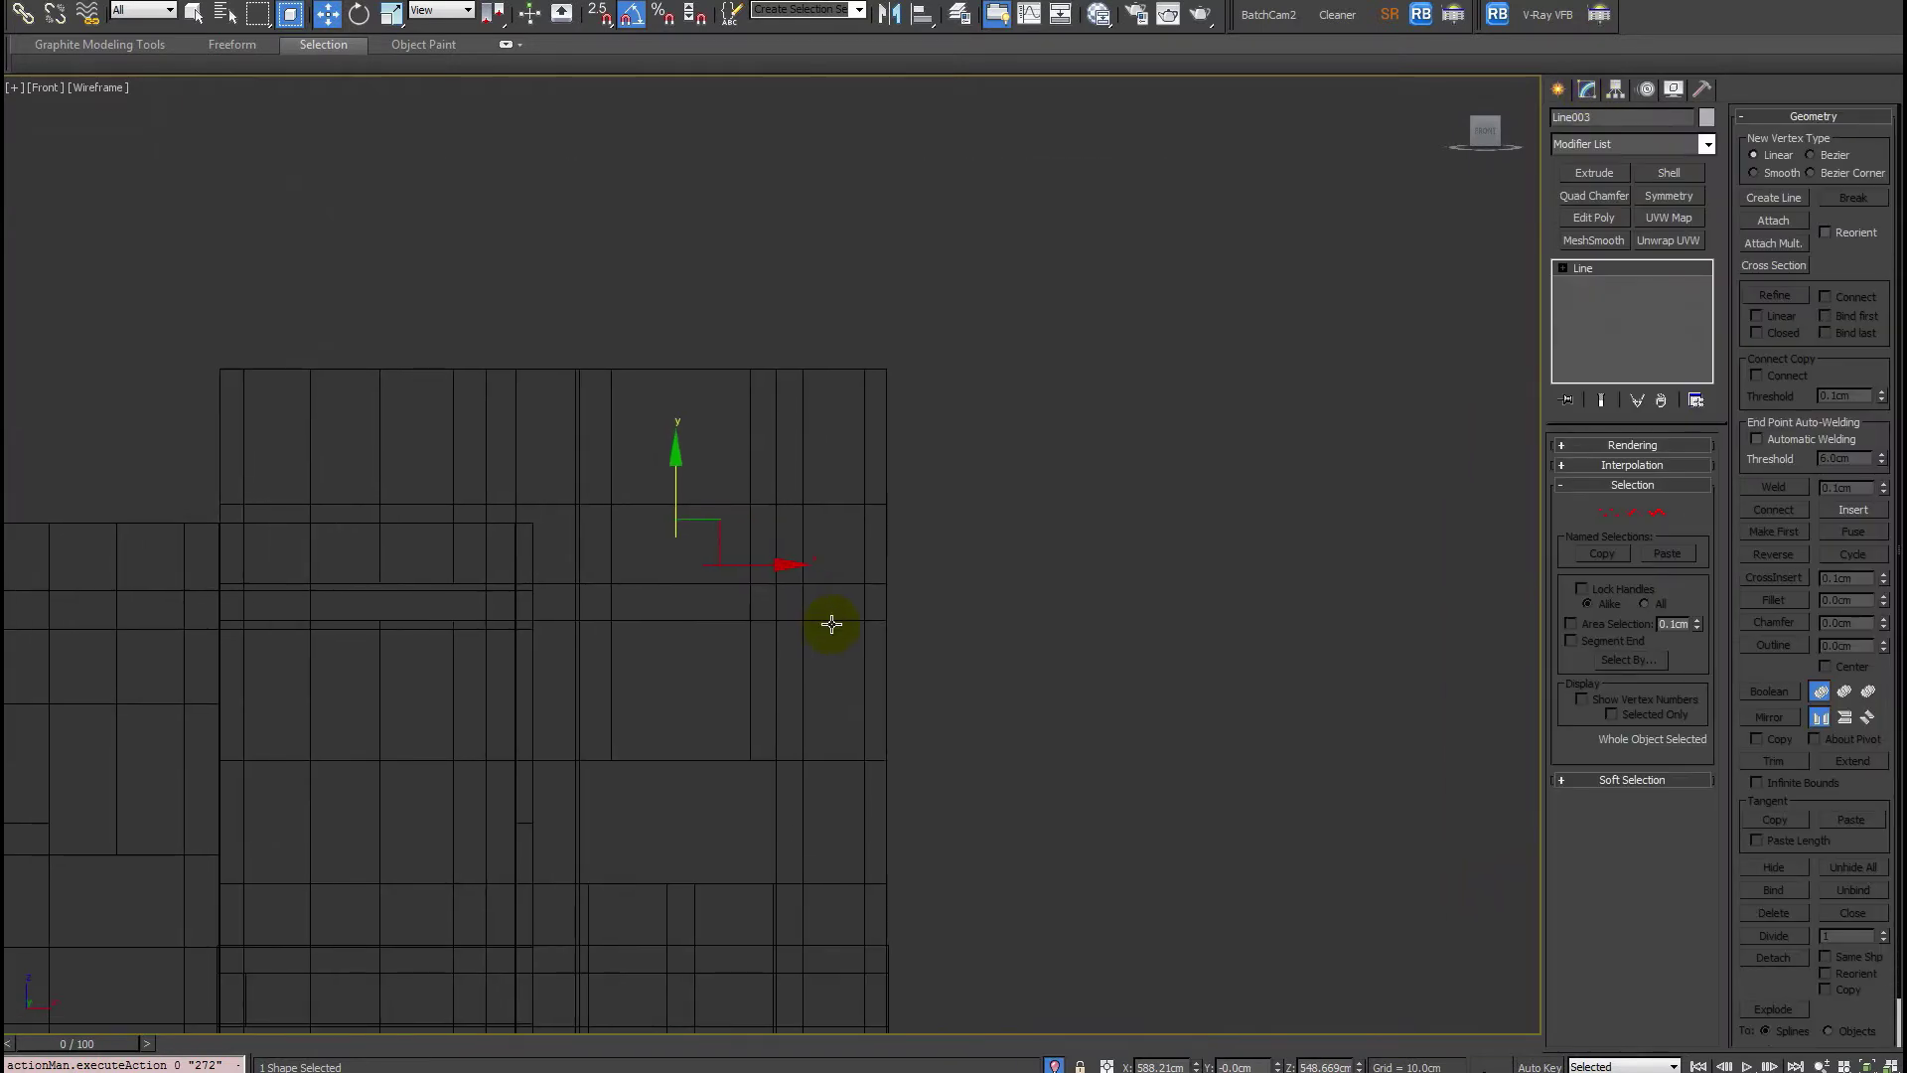
{"action": "key", "text": "F3"}
{"action": "left_click", "coordinate": [1756, 196]}
{"action": "scroll", "coordinate": [618, 515], "scroll_direction": "up", "scroll_amount": 2}
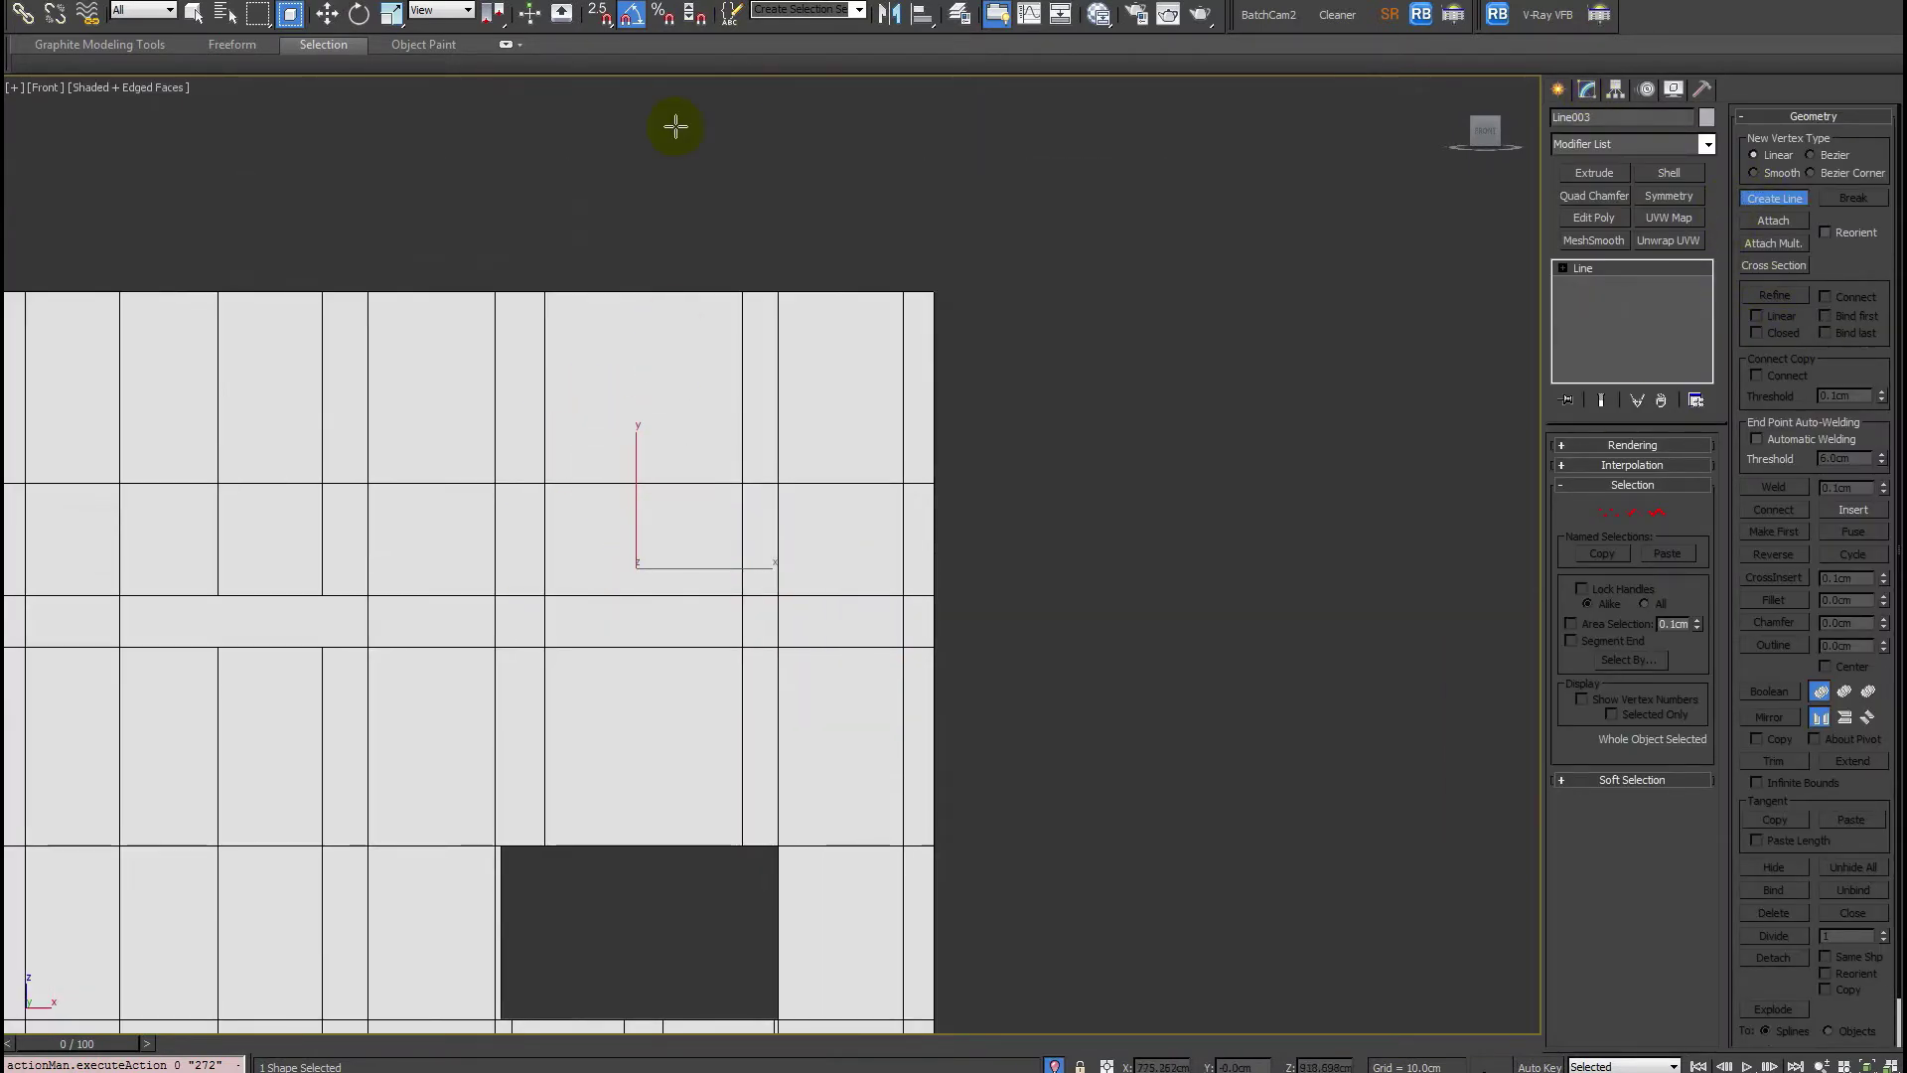
{"action": "key", "text": "s"}
{"action": "key", "text": "F3"}
{"action": "key", "text": "F3"}
{"action": "left_click", "coordinate": [534, 481]}
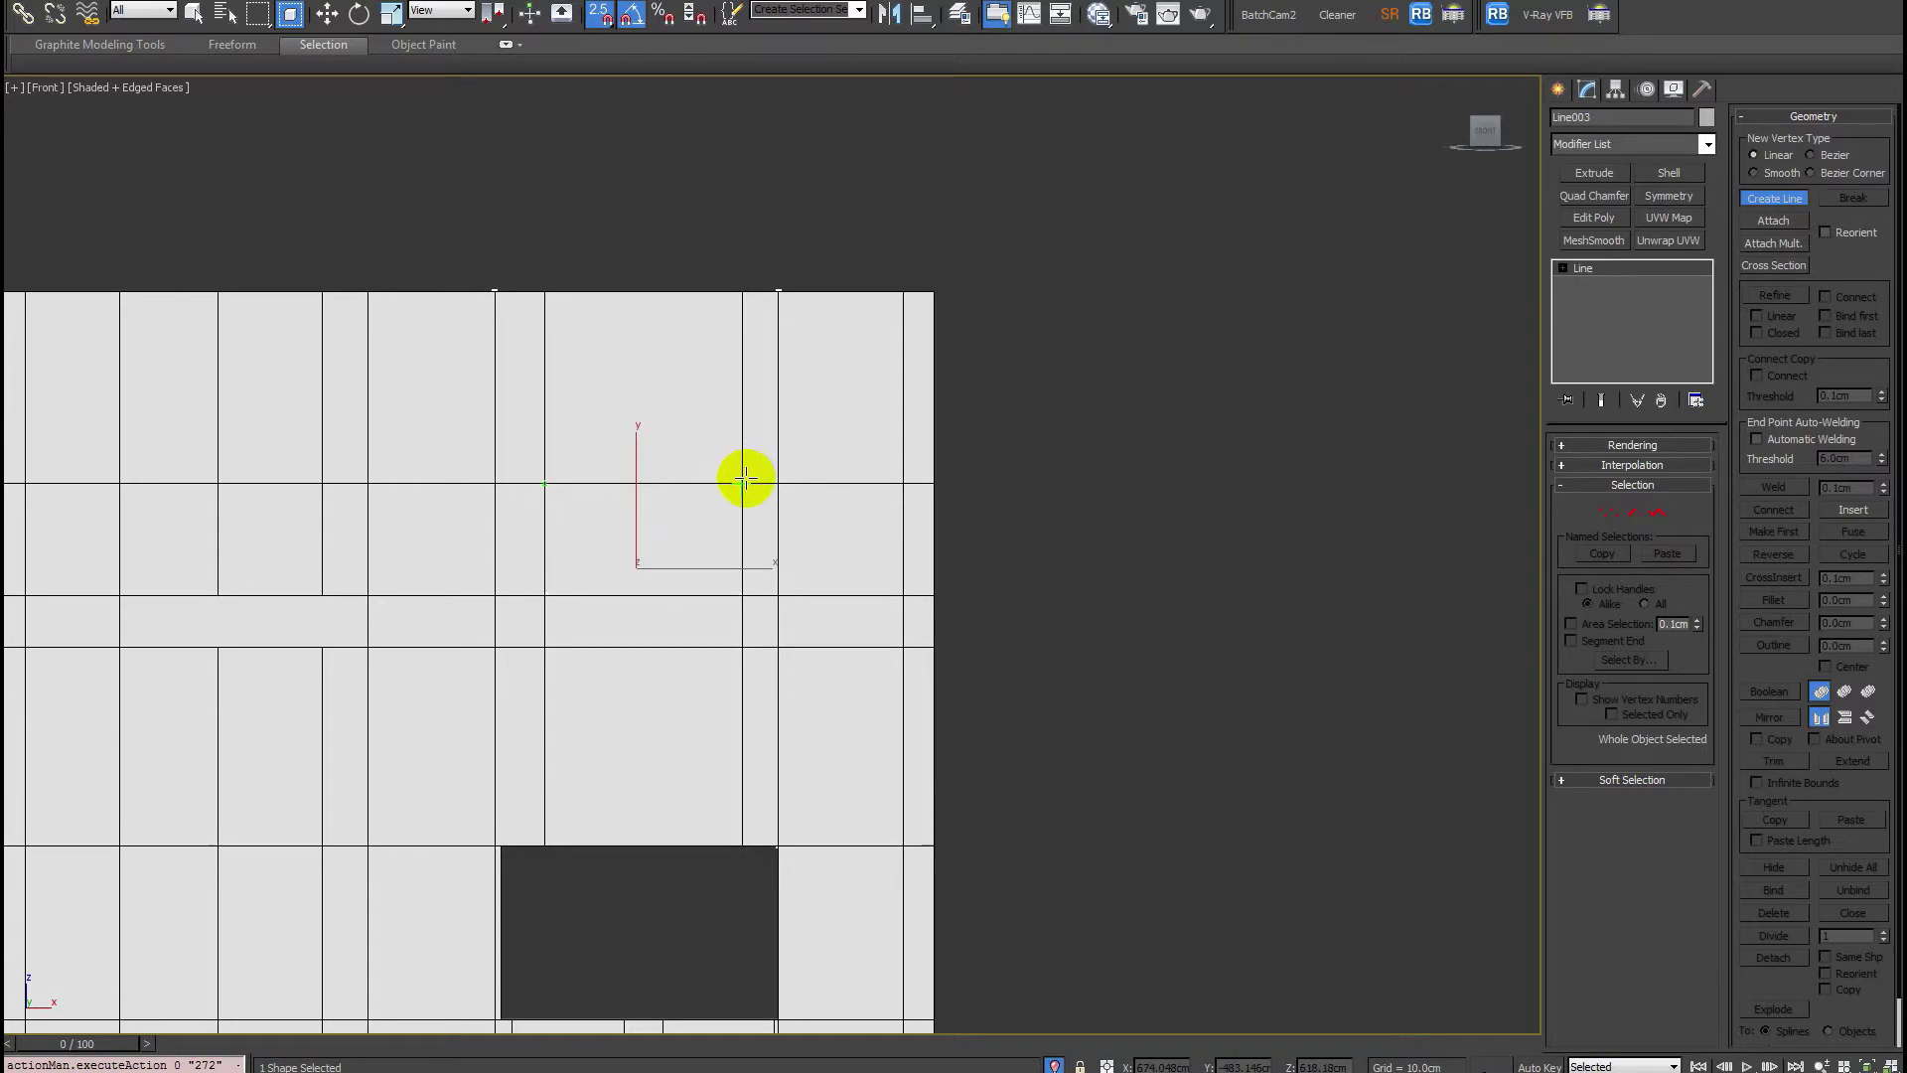
{"action": "left_click", "coordinate": [557, 481]}
{"action": "left_click", "coordinate": [931, 592]}
{"action": "key", "text": "w"}
{"action": "middle_click_drag", "start_coordinate": [635, 619], "coordinate": [652, 681], "text": "alt"}
{"action": "scroll", "coordinate": [695, 695], "scroll_direction": "up", "scroll_amount": 3}
{"action": "middle_click_drag", "start_coordinate": [769, 709], "coordinate": [758, 477], "text": "alt"}
{"action": "scroll", "coordinate": [758, 477], "scroll_direction": "up", "scroll_amount": 2}
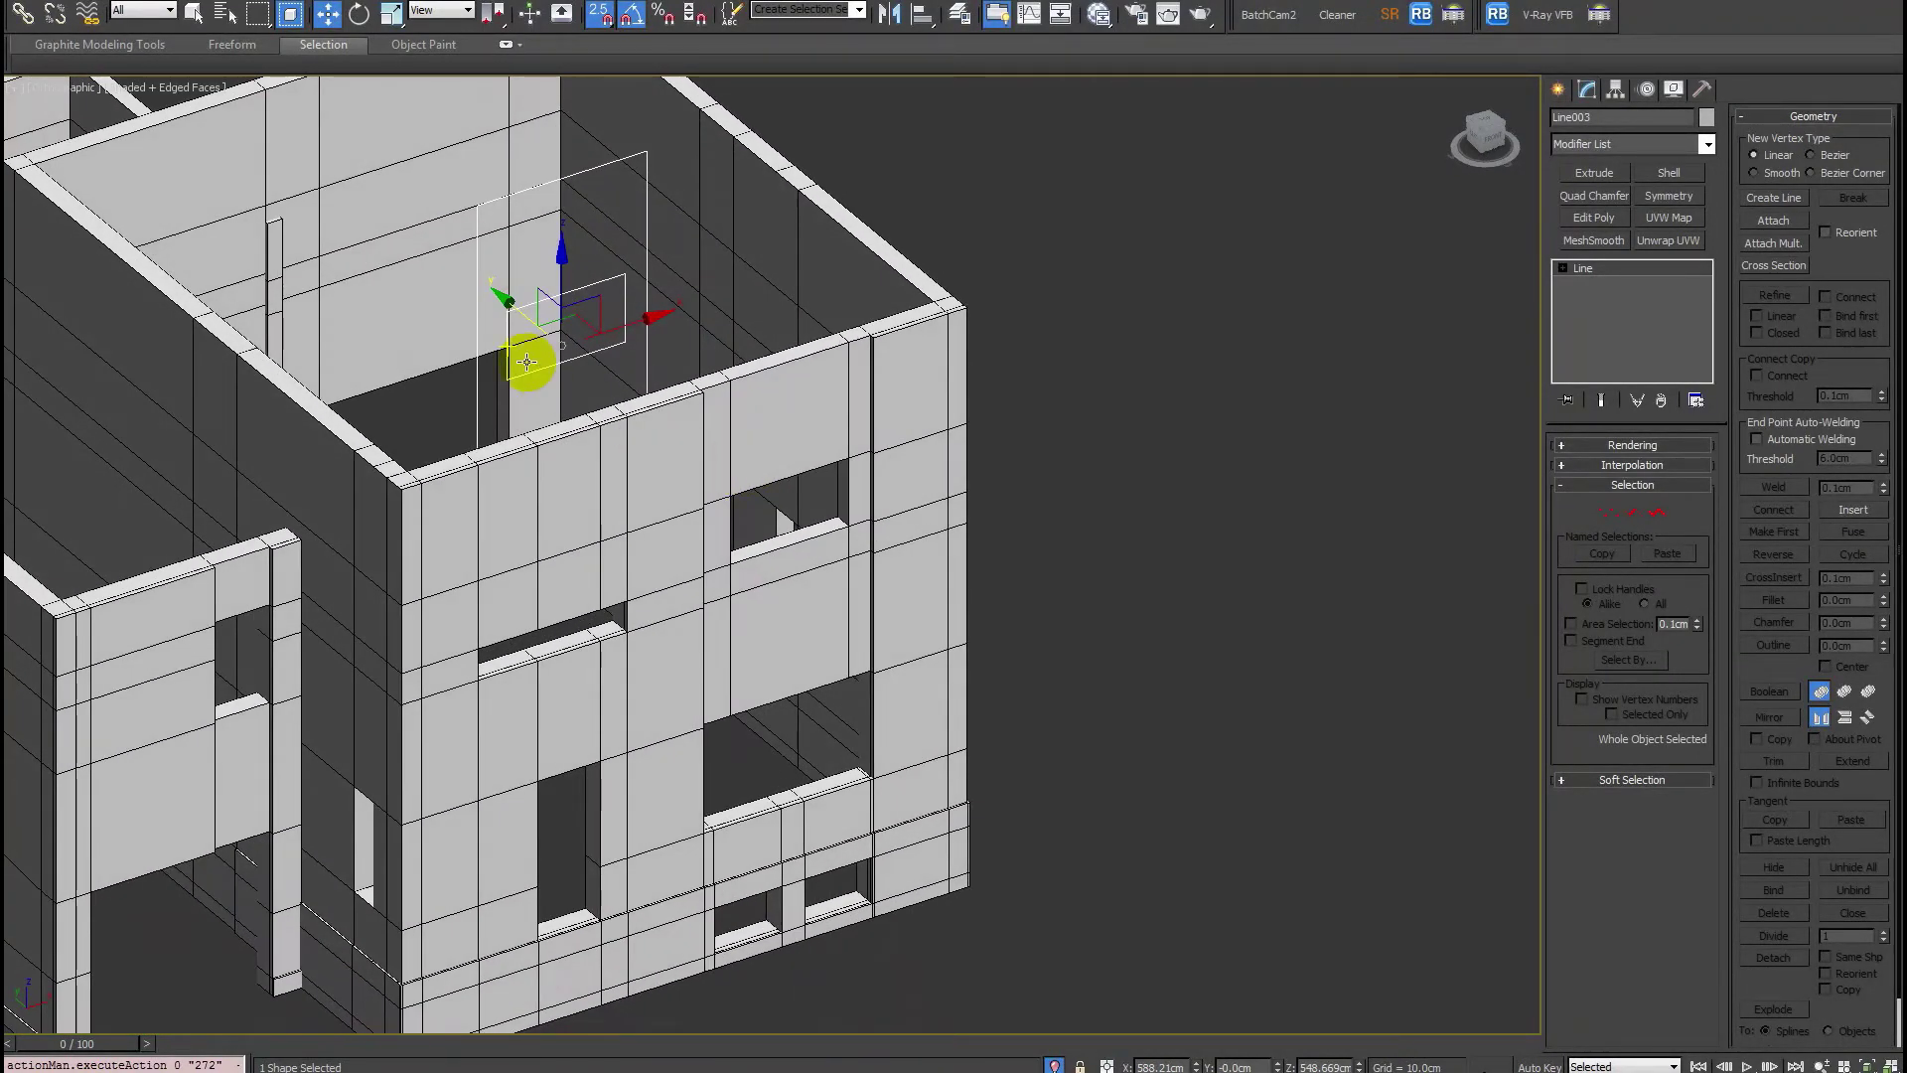
Move the two-rectangle outline out in front of the facade and rotate it to lie flat.
{"action": "key", "text": "s"}
{"action": "left_click_drag", "start_coordinate": [510, 301], "coordinate": [851, 596]}
{"action": "scroll", "coordinate": [928, 571], "scroll_direction": "down", "scroll_amount": 2}
{"action": "scroll", "coordinate": [903, 545], "scroll_direction": "up", "scroll_amount": 2}
{"action": "key", "text": "e"}
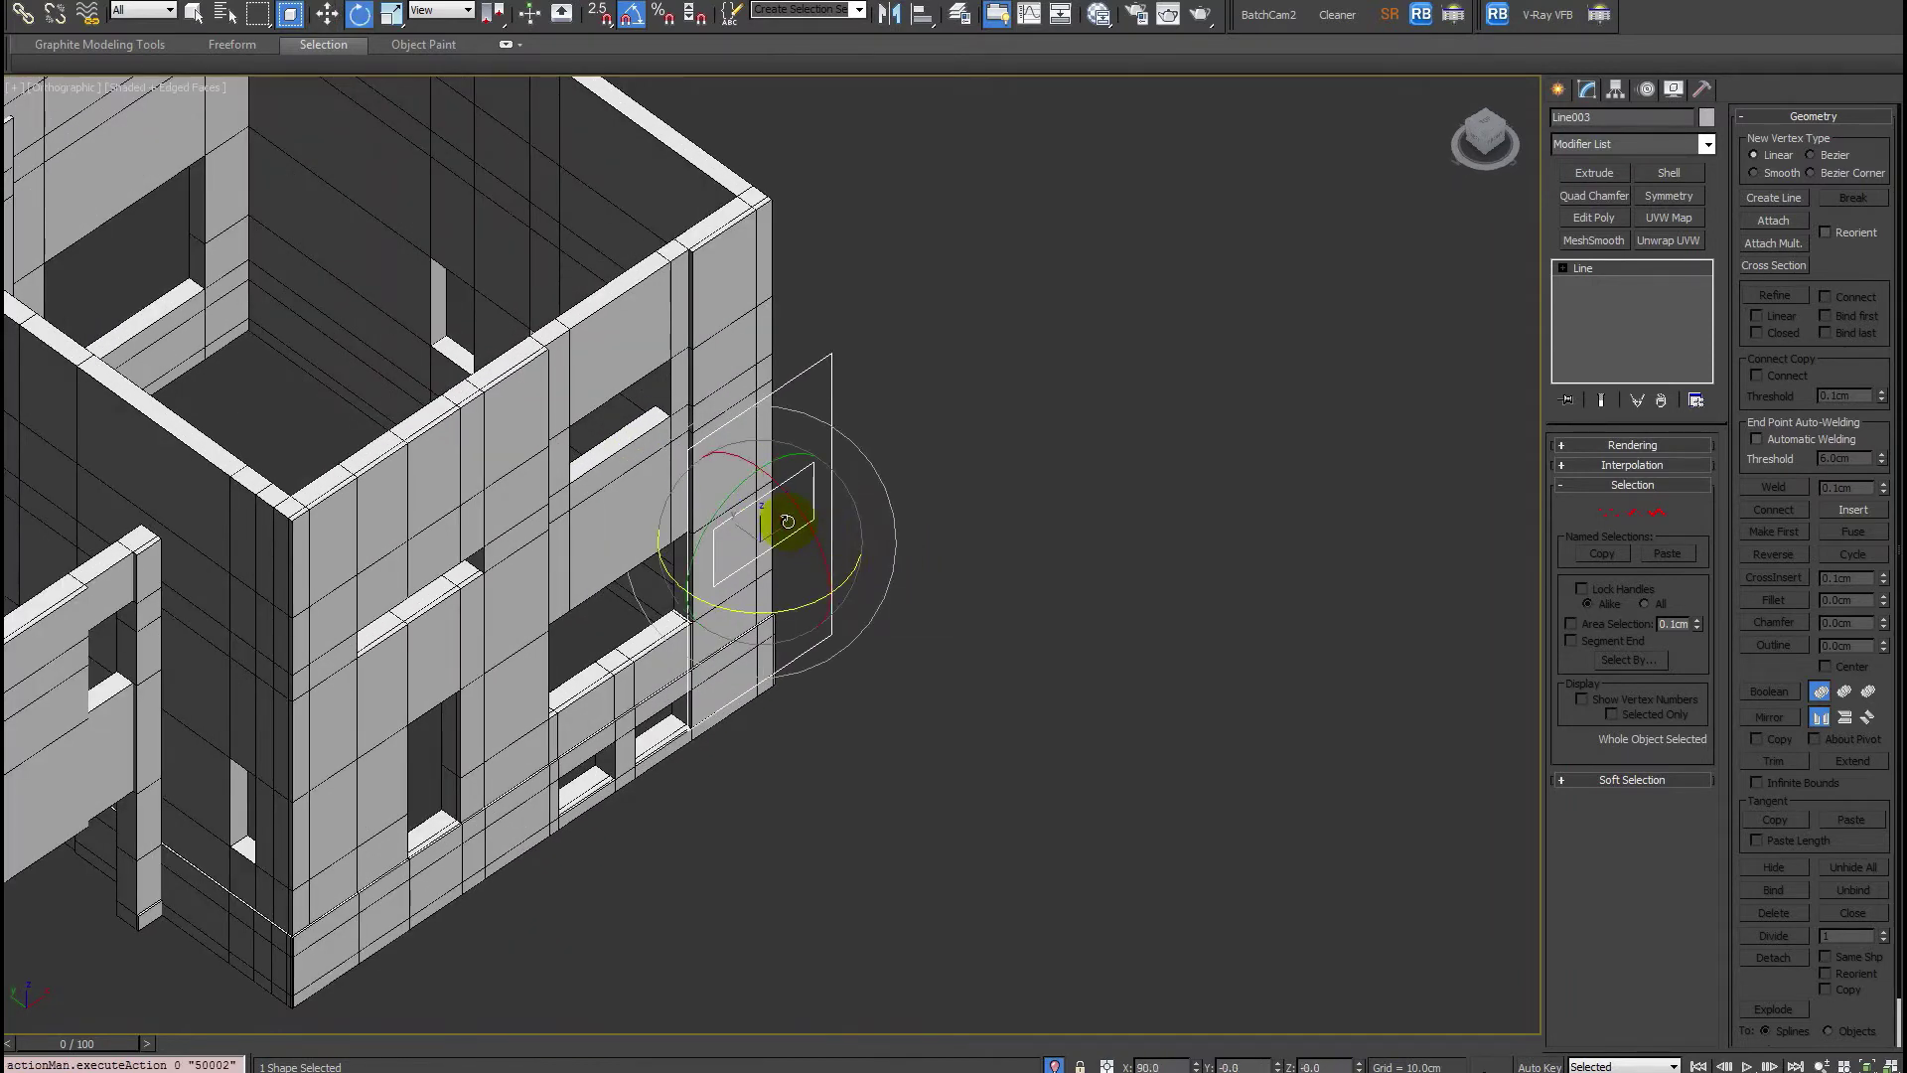
{"action": "left_click_drag", "start_coordinate": [809, 545], "coordinate": [1260, 712]}
{"action": "scroll", "coordinate": [929, 591], "scroll_direction": "up", "scroll_amount": 2}
{"action": "key", "text": "w"}
{"action": "middle_click_drag", "start_coordinate": [1261, 712], "coordinate": [1213, 673], "text": "alt"}
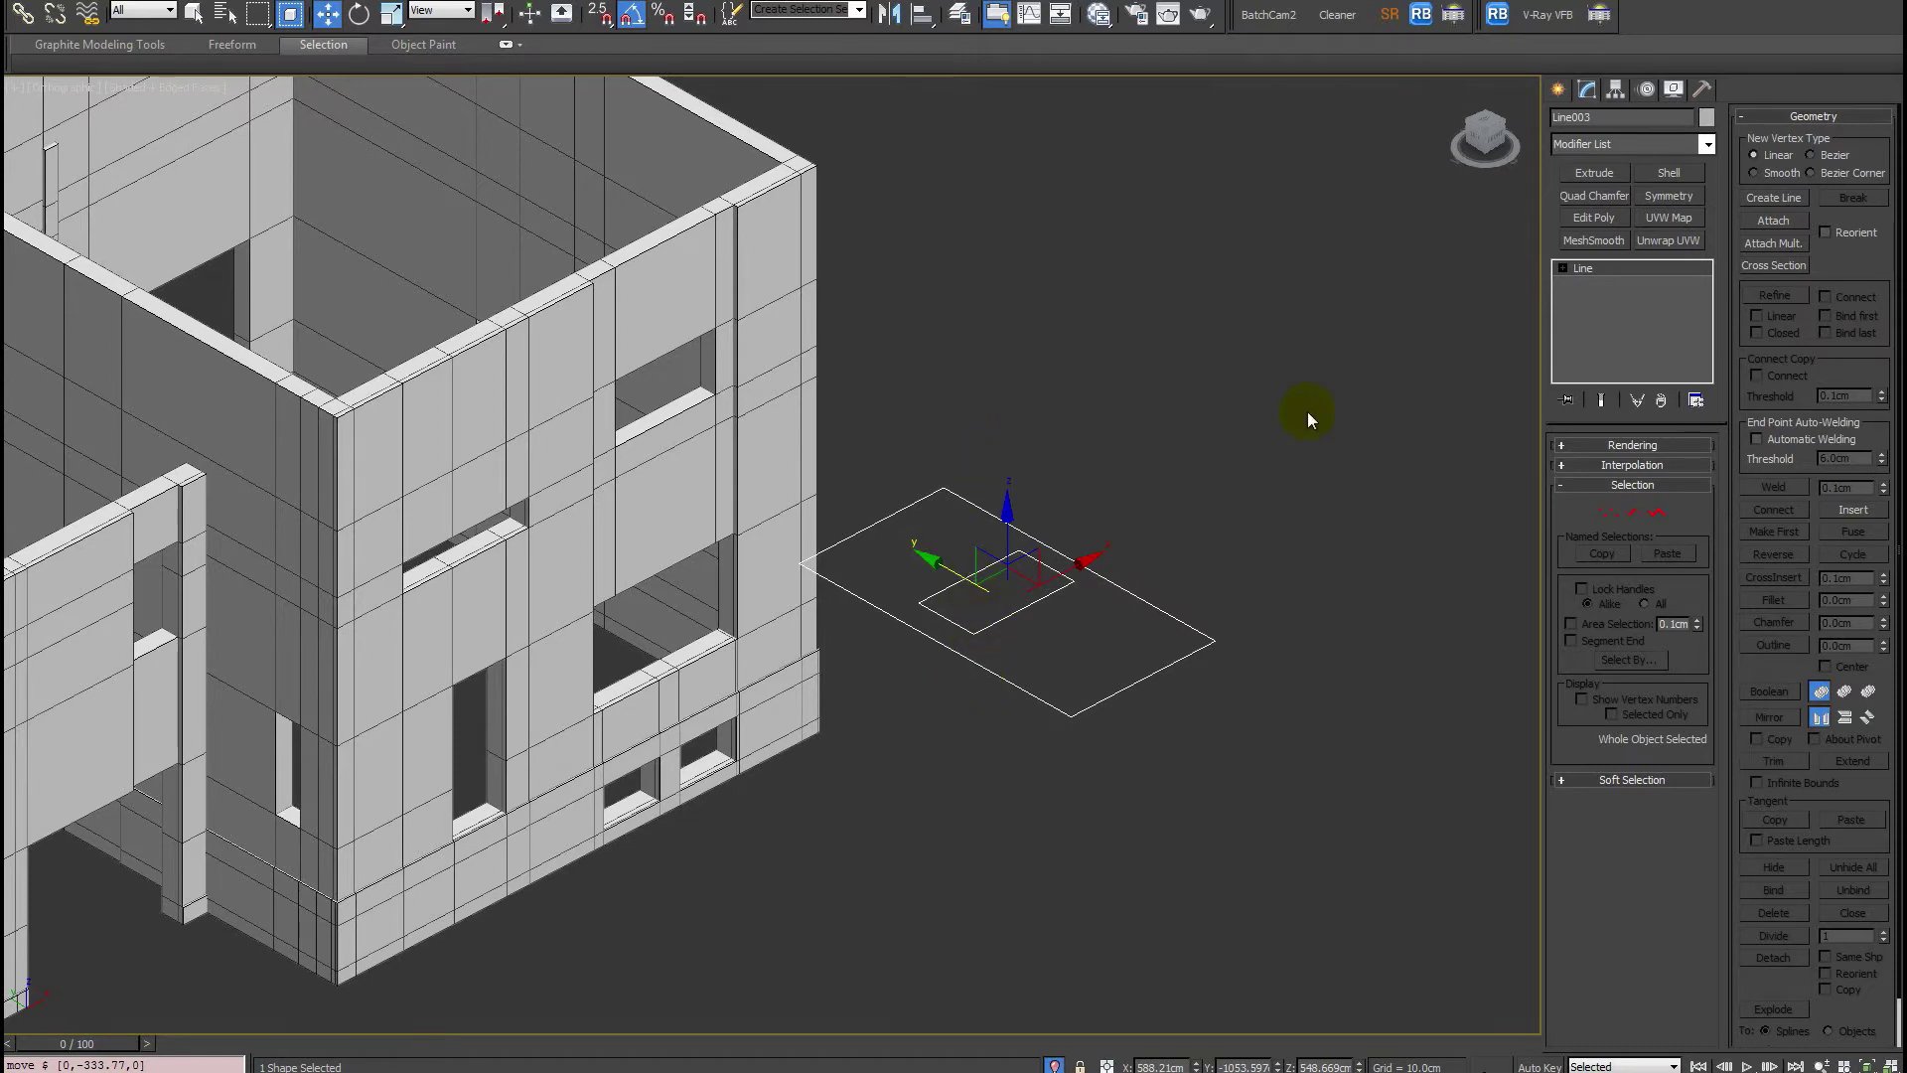
Run the script FloorGenerator_ver1_00.ms and move its dialog clear of the outline.
{"action": "left_click", "coordinate": [773, 0]}
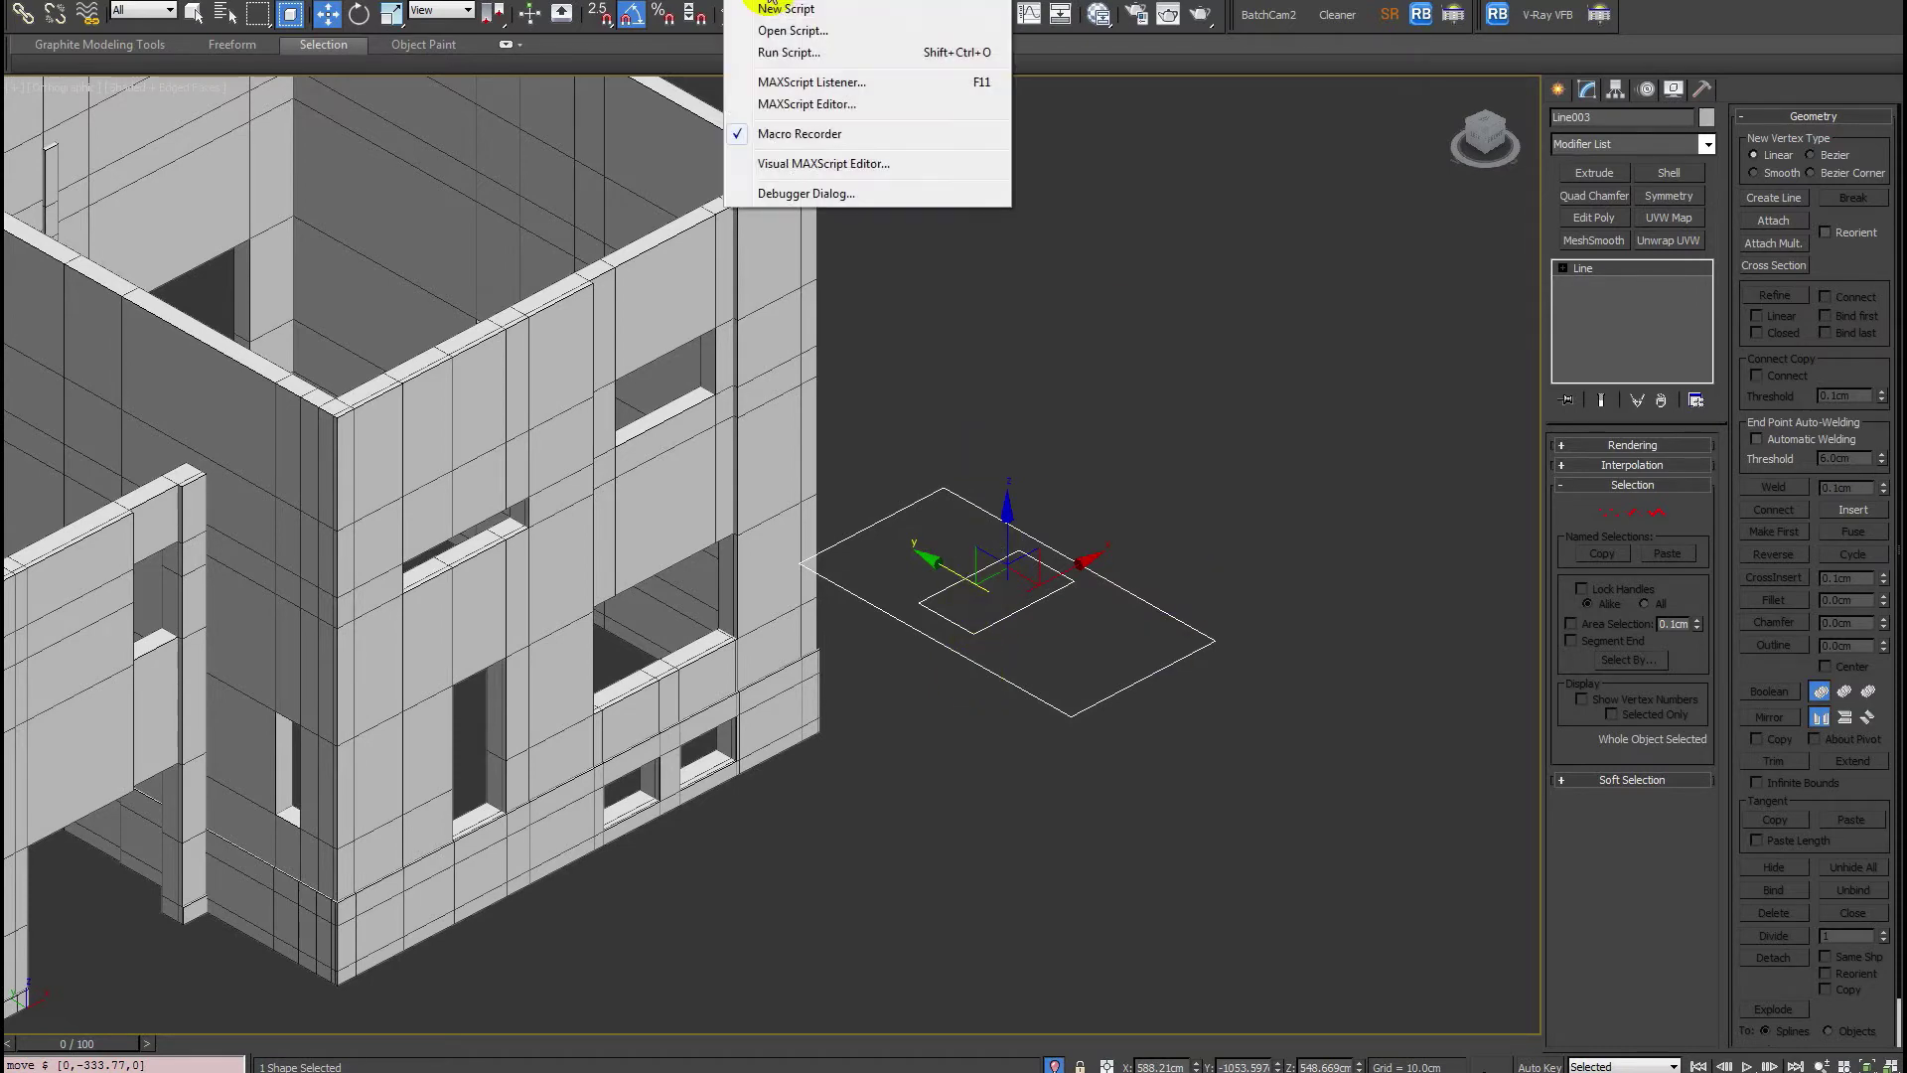
{"action": "left_click", "coordinate": [807, 57]}
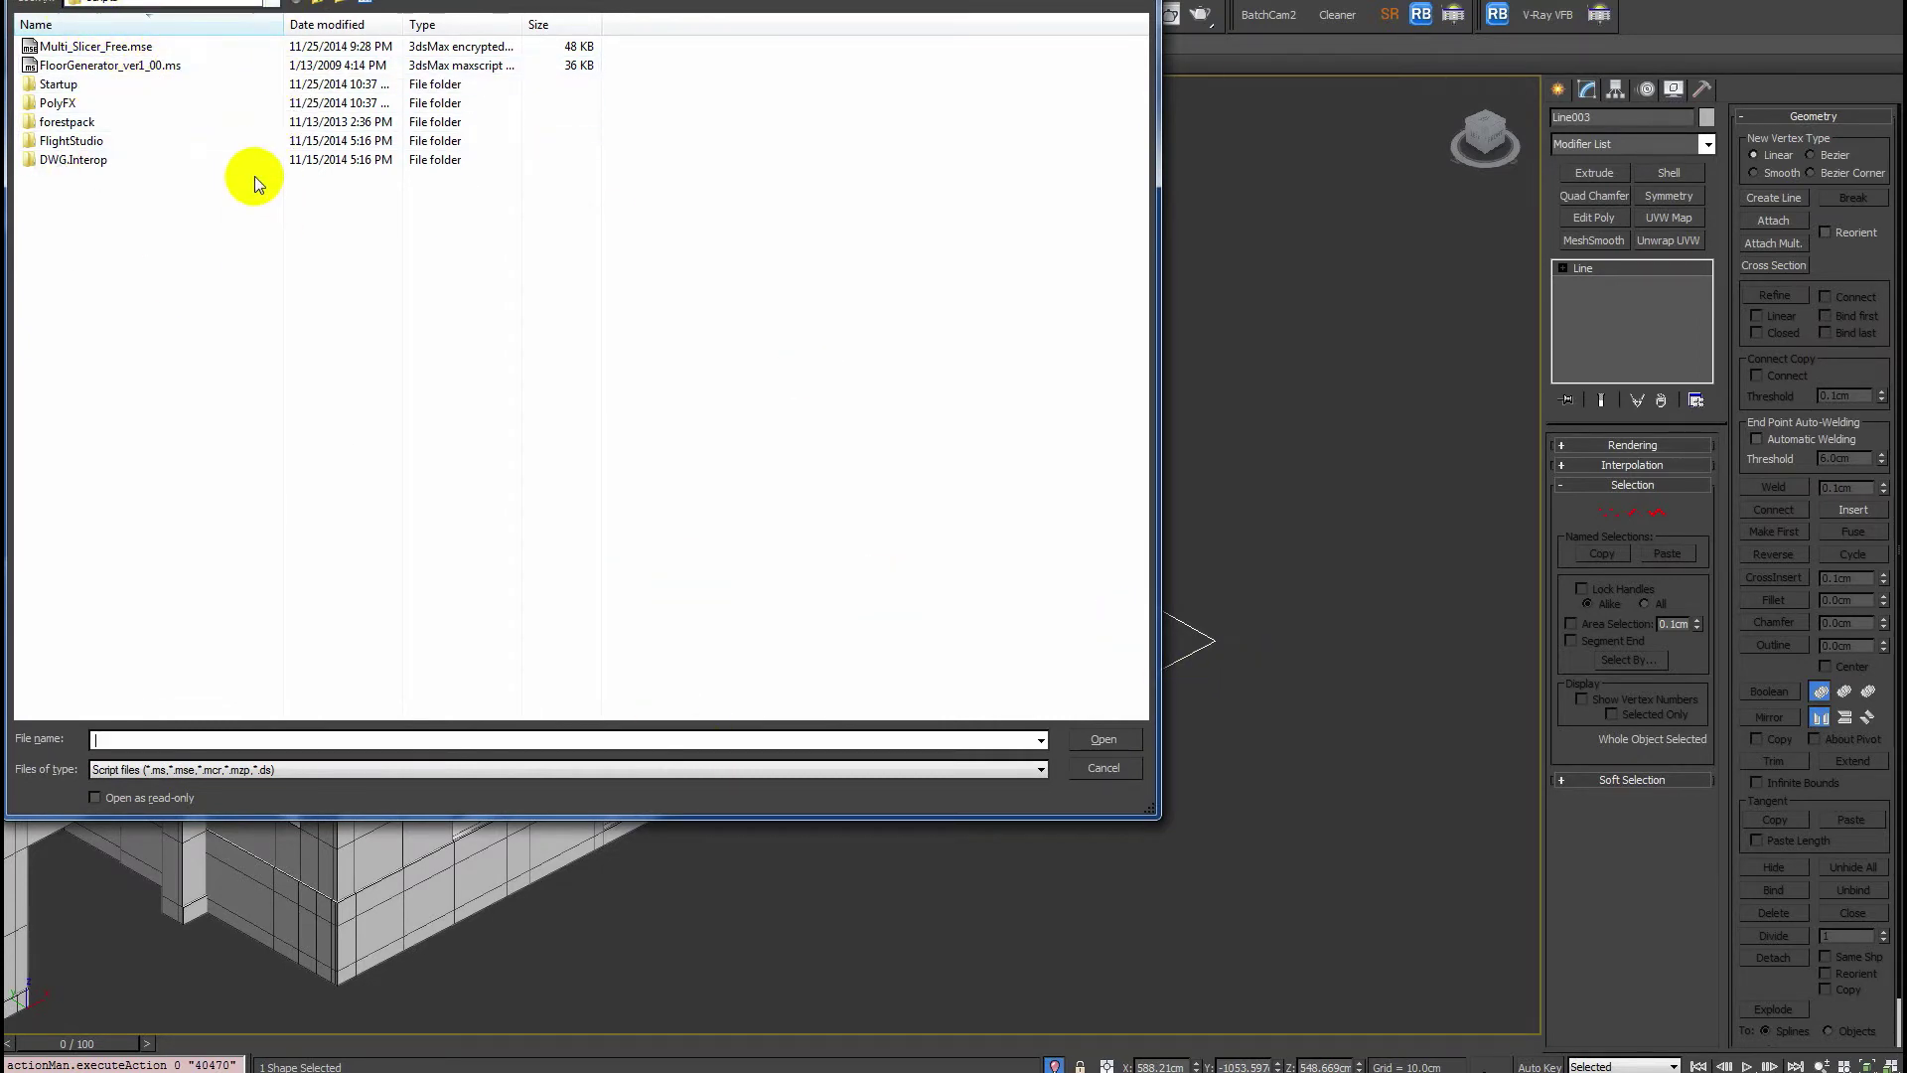
{"action": "double_click", "coordinate": [144, 67]}
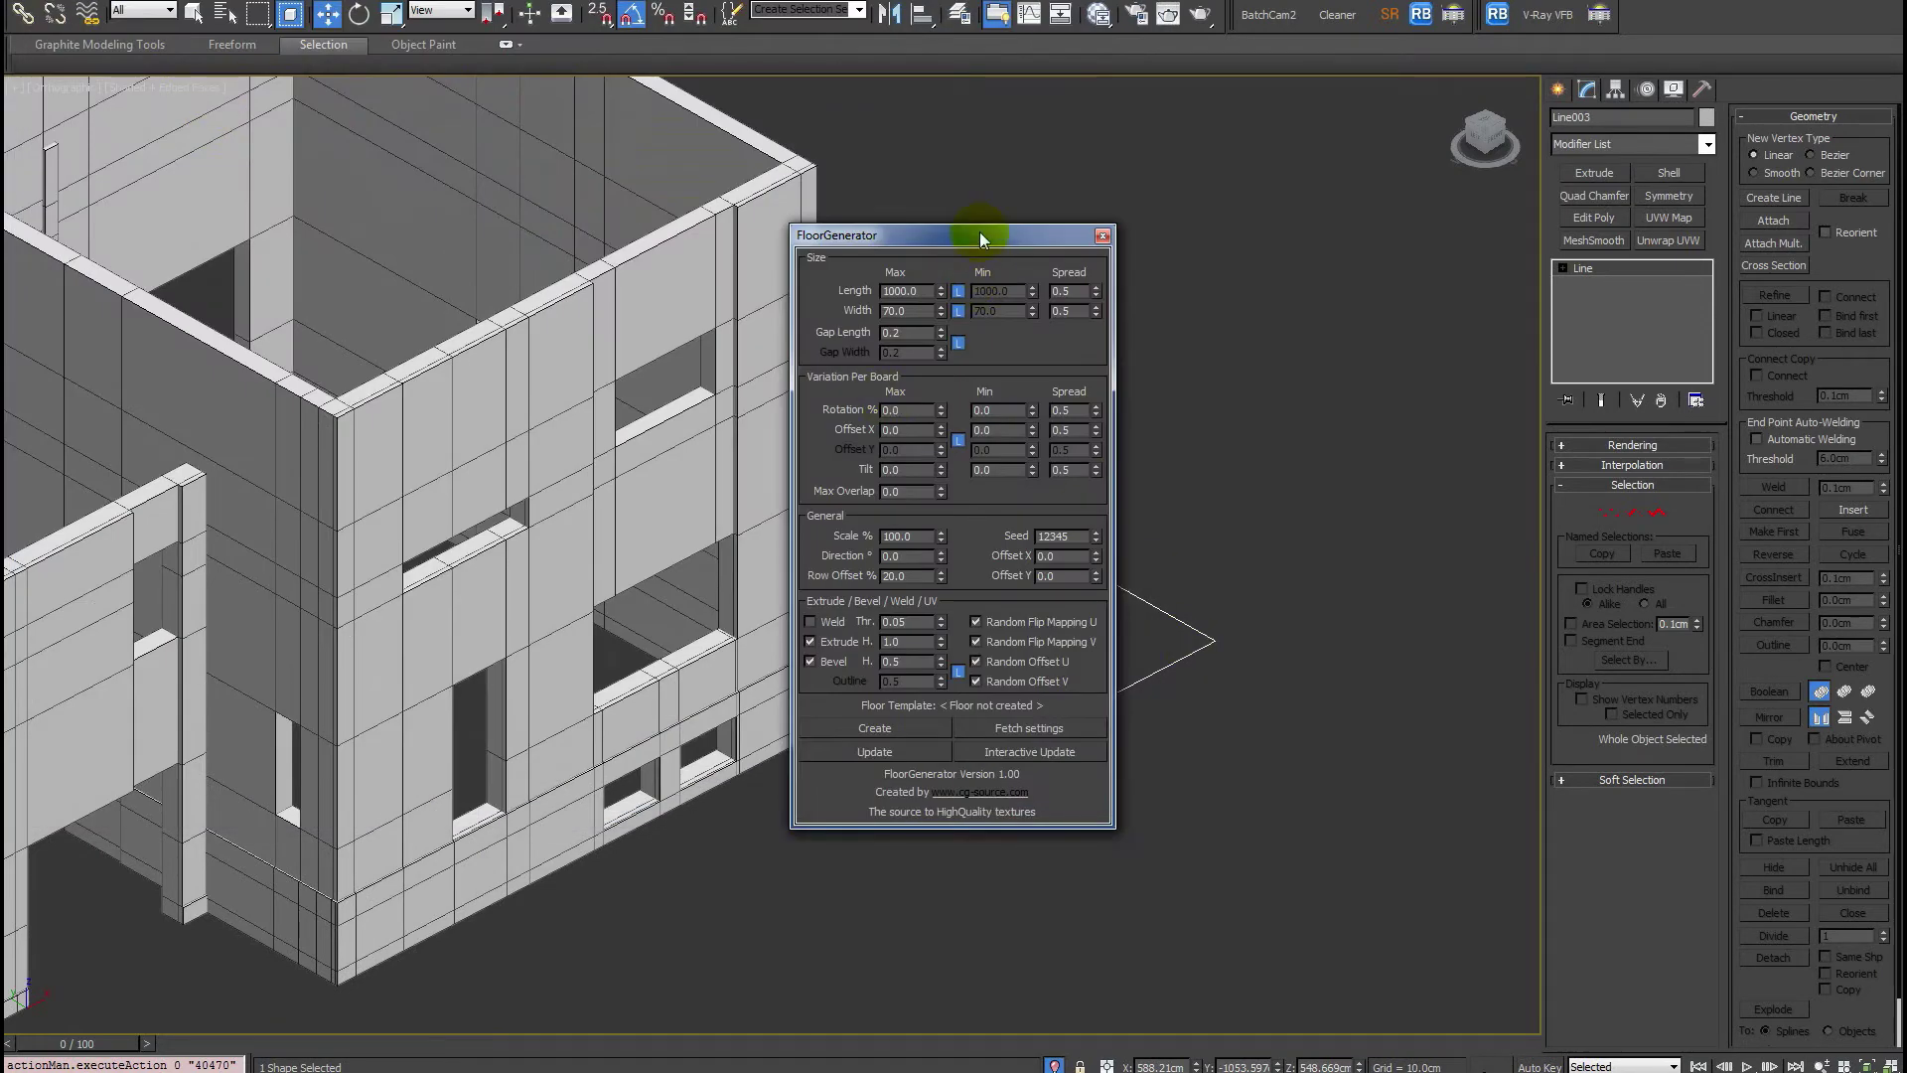
{"action": "left_click_drag", "start_coordinate": [980, 236], "coordinate": [563, 200]}
Generate the floor boards from the flat outline in FloorGenerator with Interactive Update enabled.
{"action": "middle_click_drag", "start_coordinate": [855, 374], "coordinate": [998, 480], "text": "alt"}
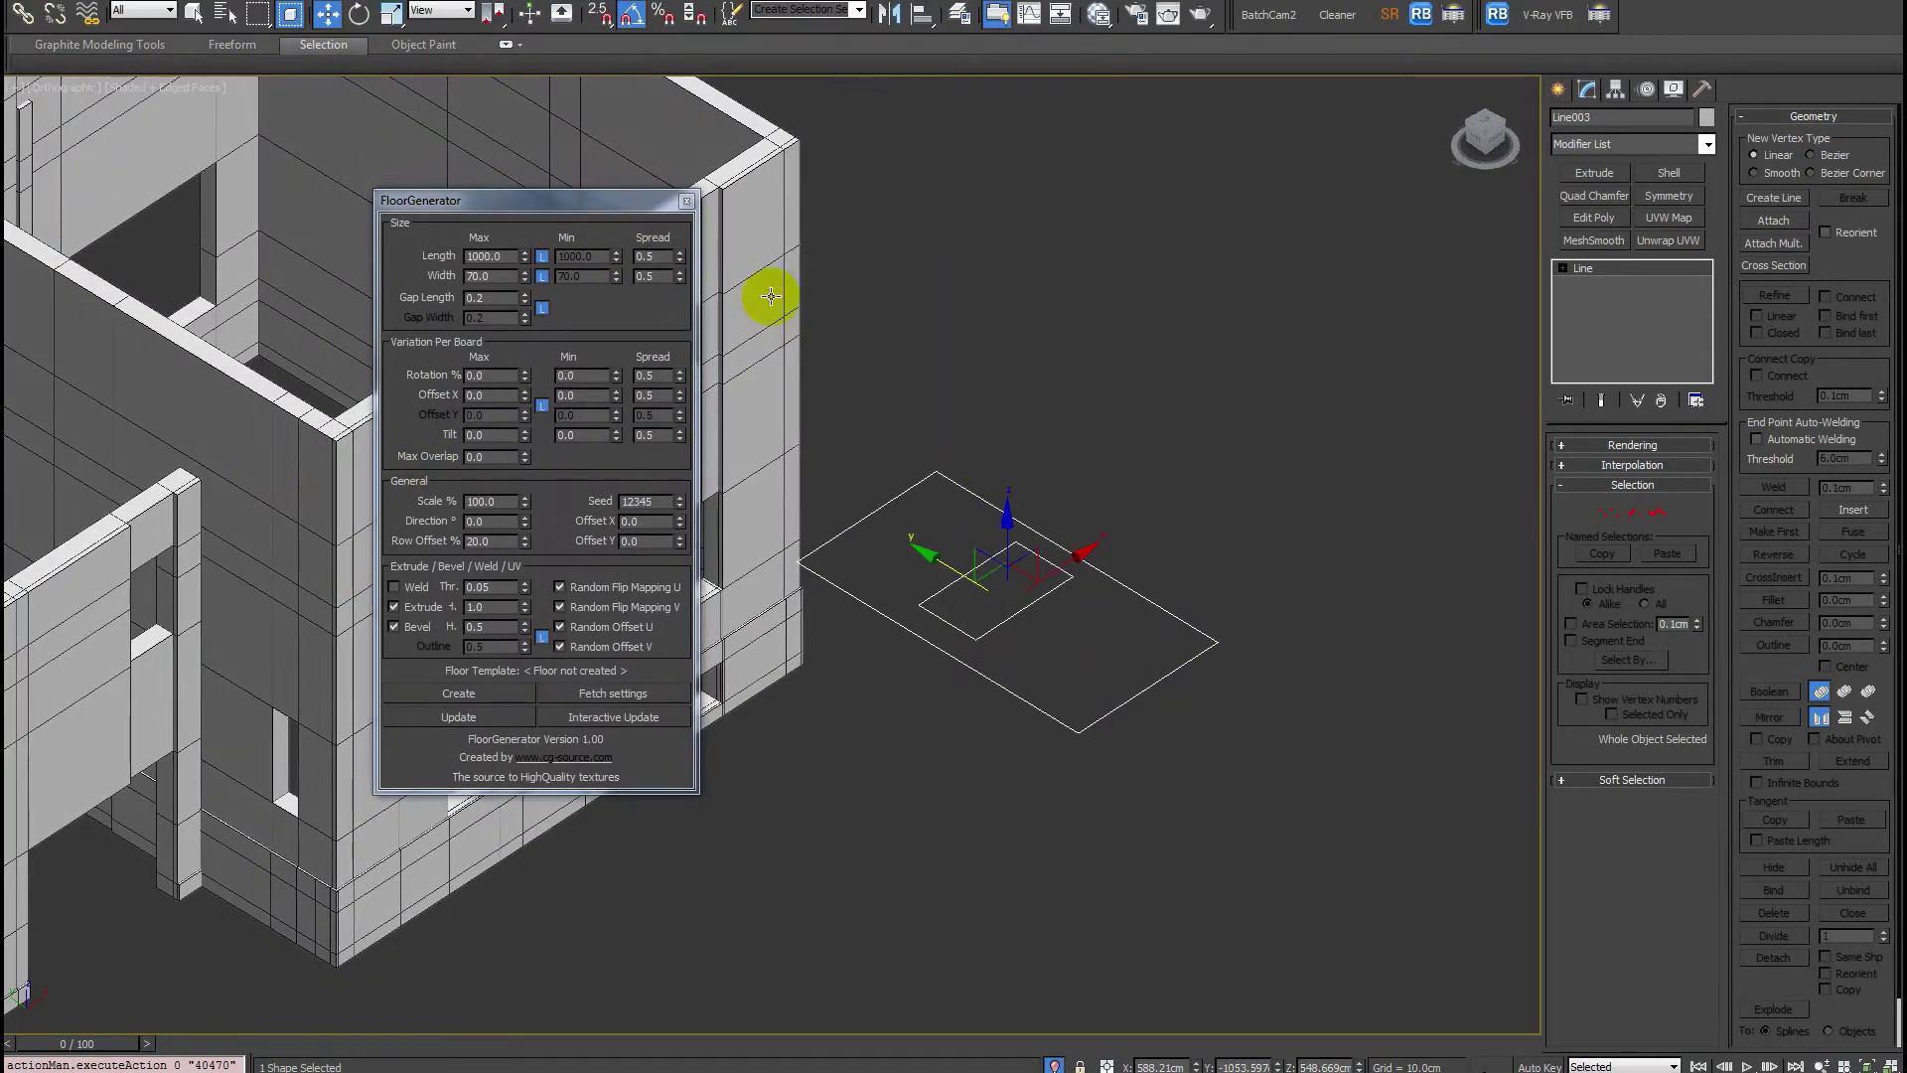
{"action": "left_click", "coordinate": [588, 719]}
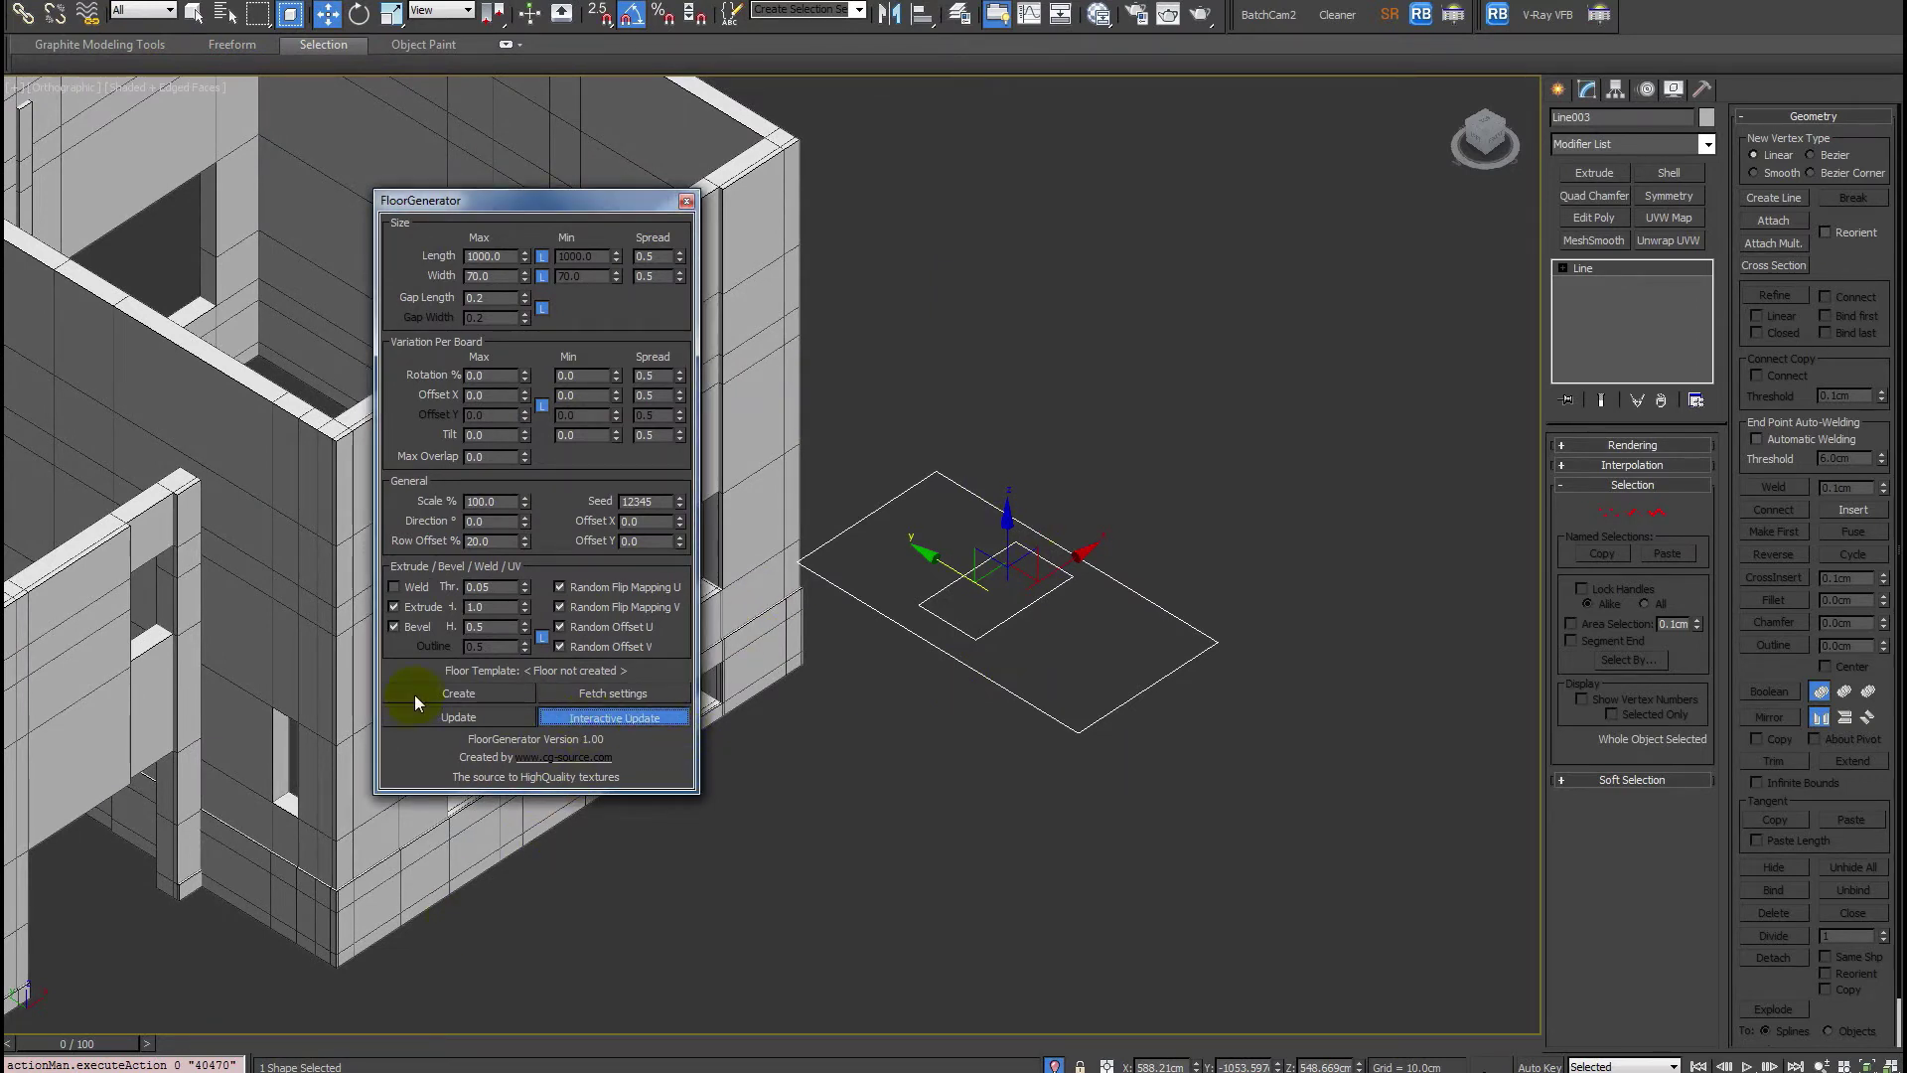
{"action": "left_click", "coordinate": [451, 696]}
{"action": "scroll", "coordinate": [1116, 584], "scroll_direction": "up", "scroll_amount": 5}
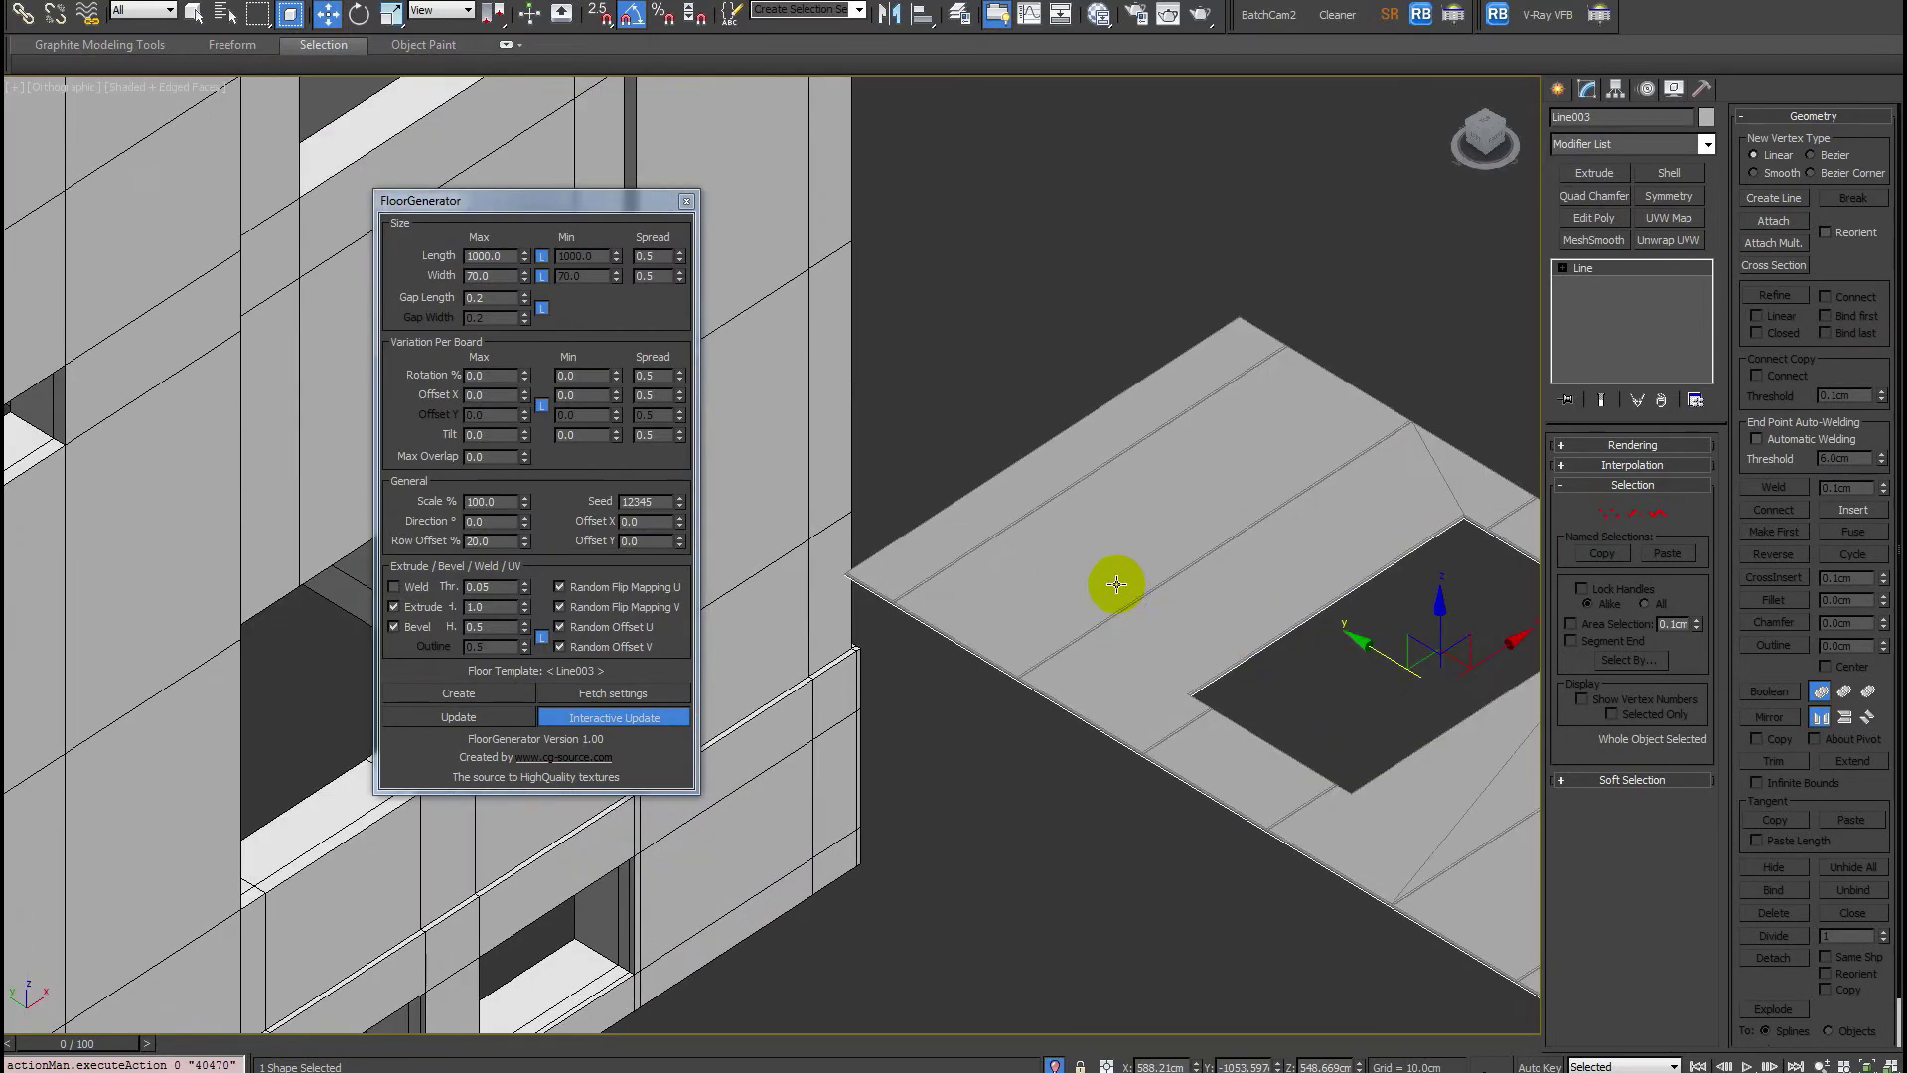
{"action": "middle_click_drag", "start_coordinate": [1116, 584], "coordinate": [950, 620]}
{"action": "scroll", "coordinate": [1272, 695], "scroll_direction": "down", "scroll_amount": 4}
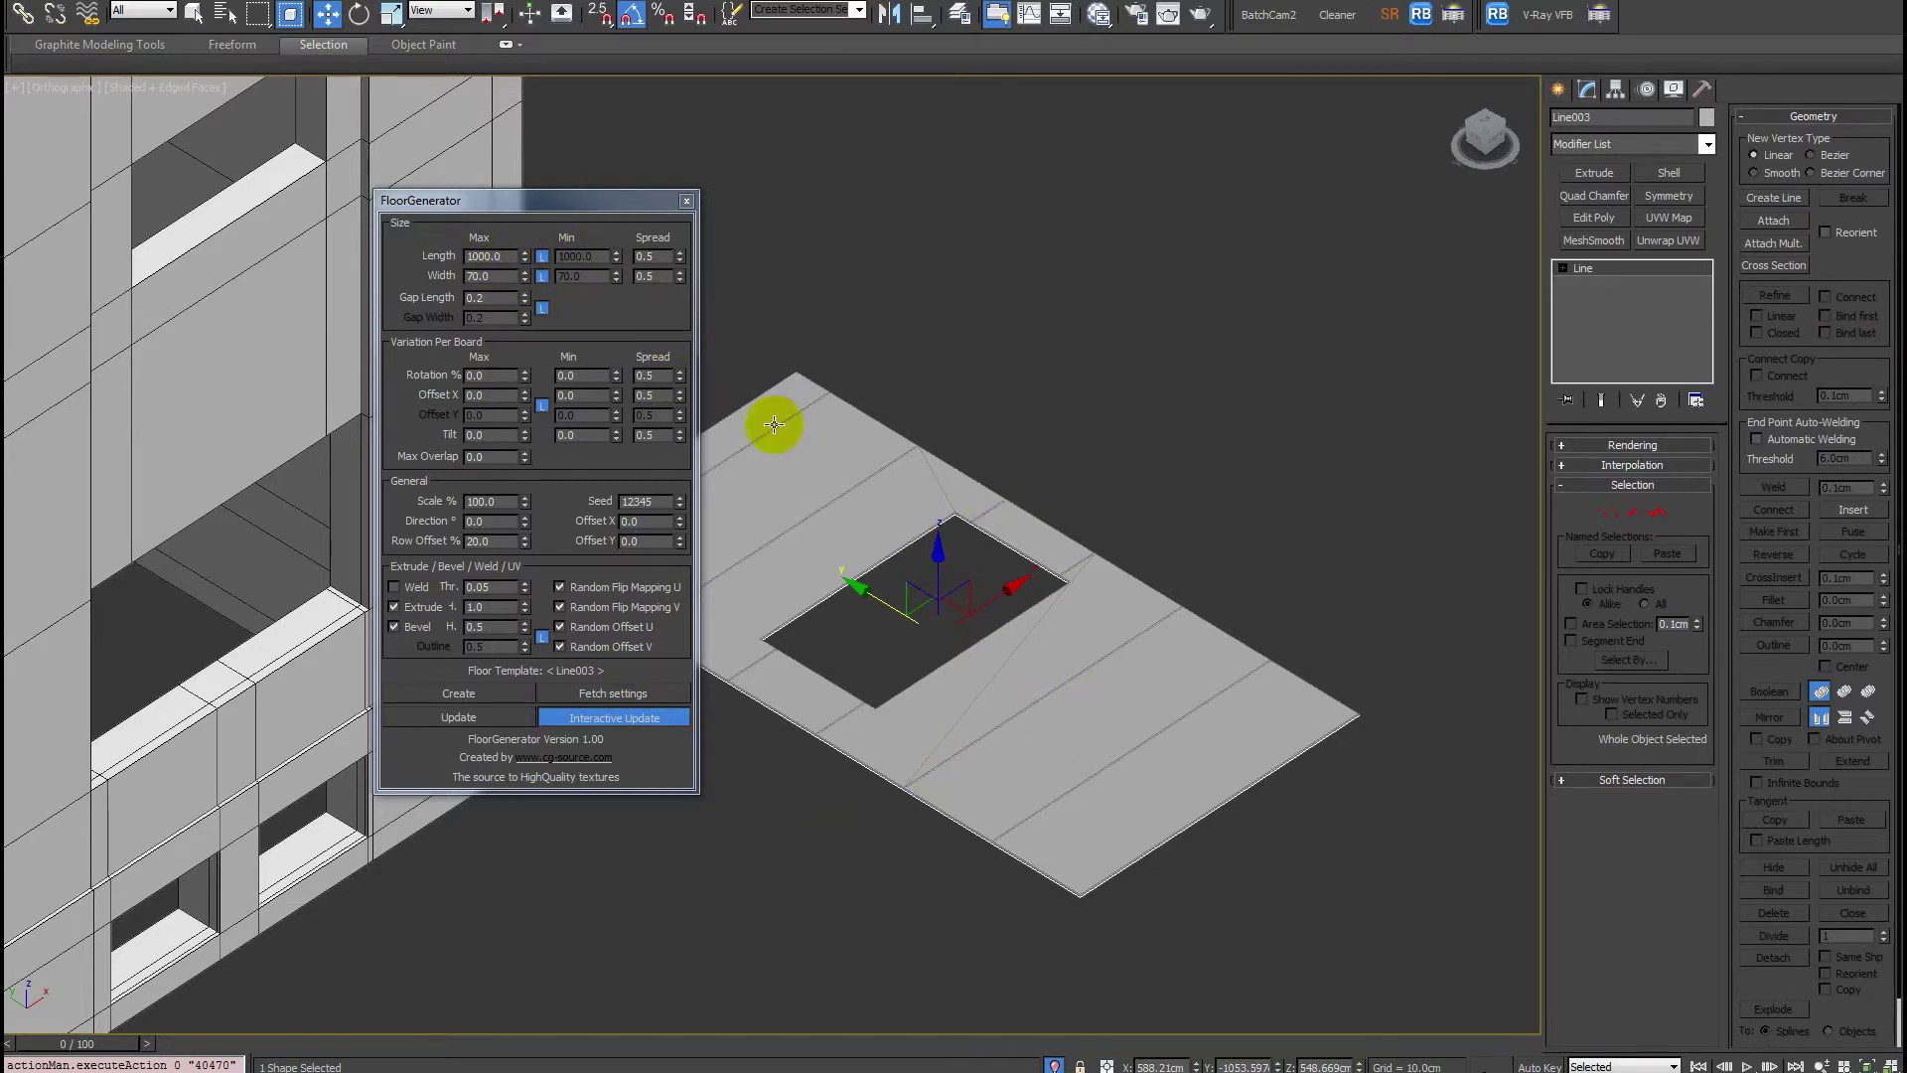
{"action": "middle_click_drag", "start_coordinate": [770, 415], "coordinate": [790, 417]}
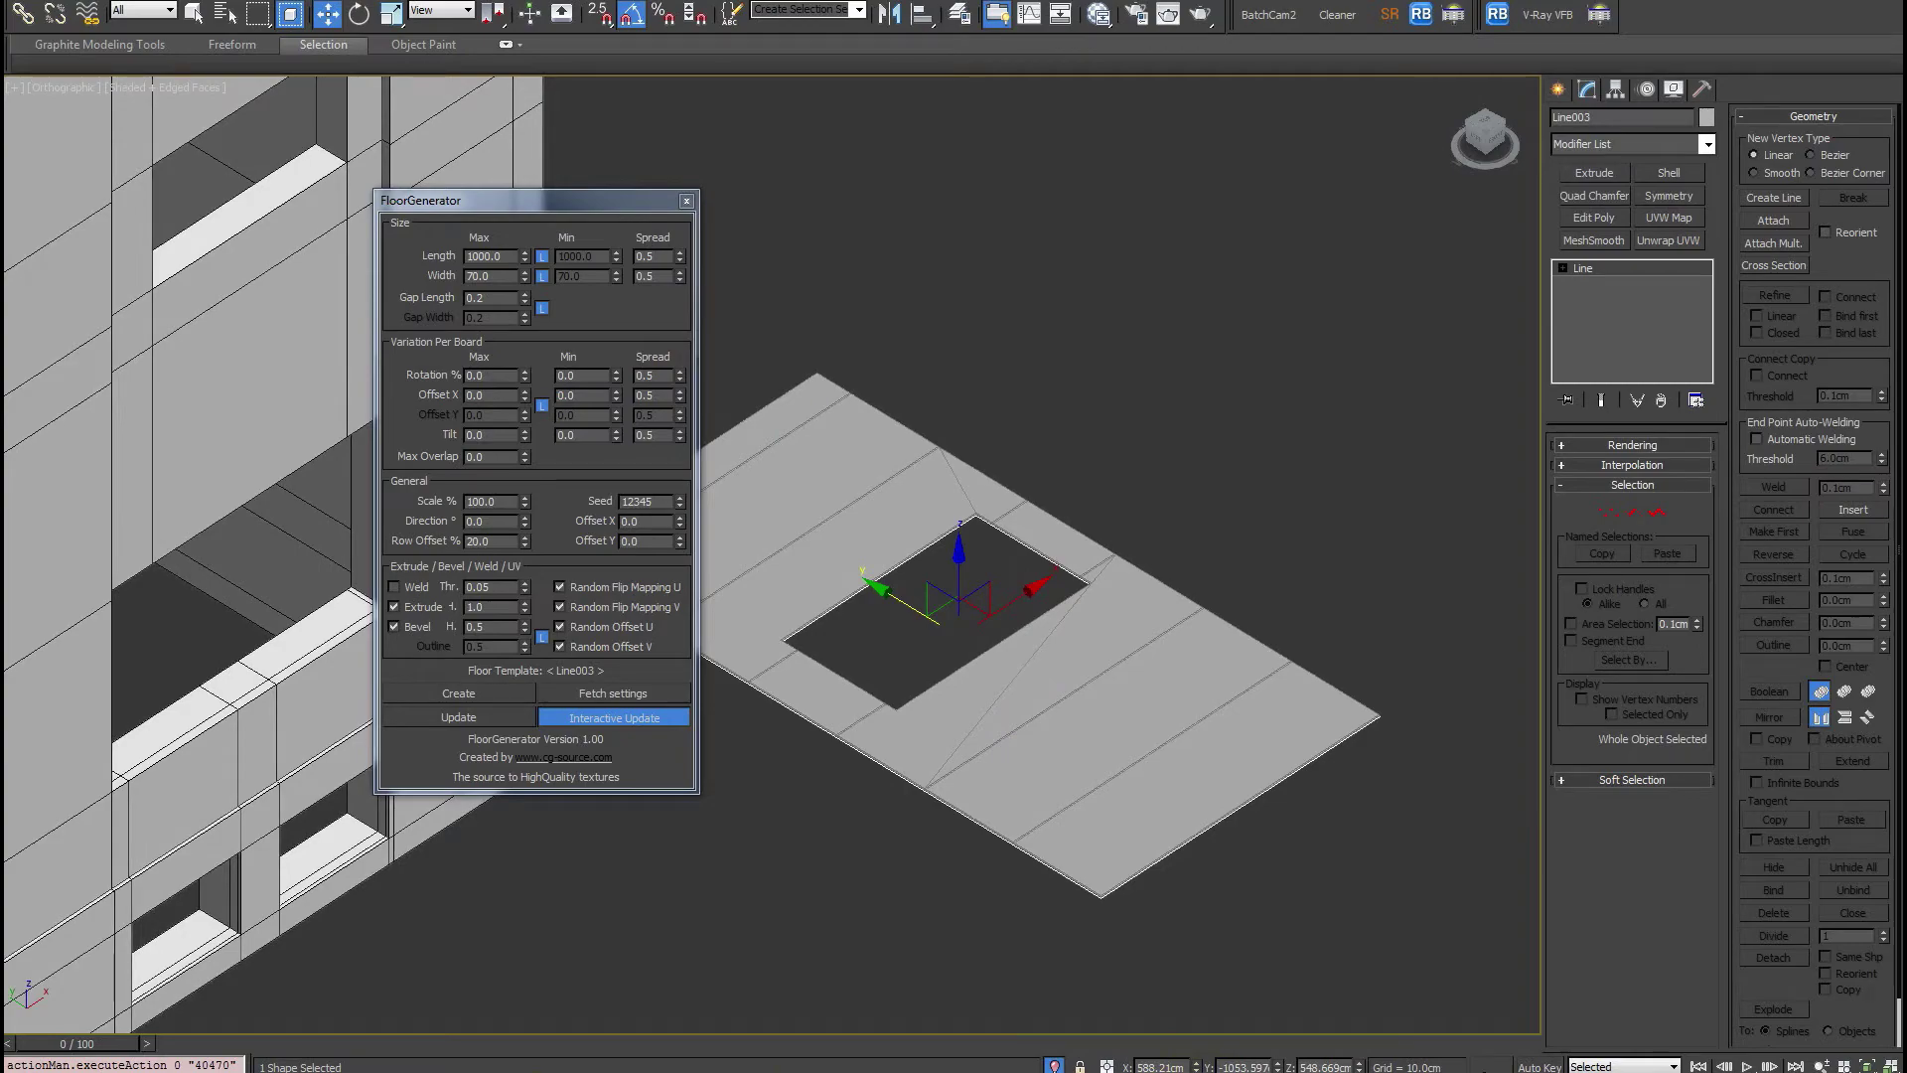
Check the cladding direction in the reference photo and set the boards' maximum width to 1500 and maximum length to 12.5.
{"action": "mouse_move", "coordinate": [515, 1071]}
{"action": "left_click", "coordinate": [569, 1028]}
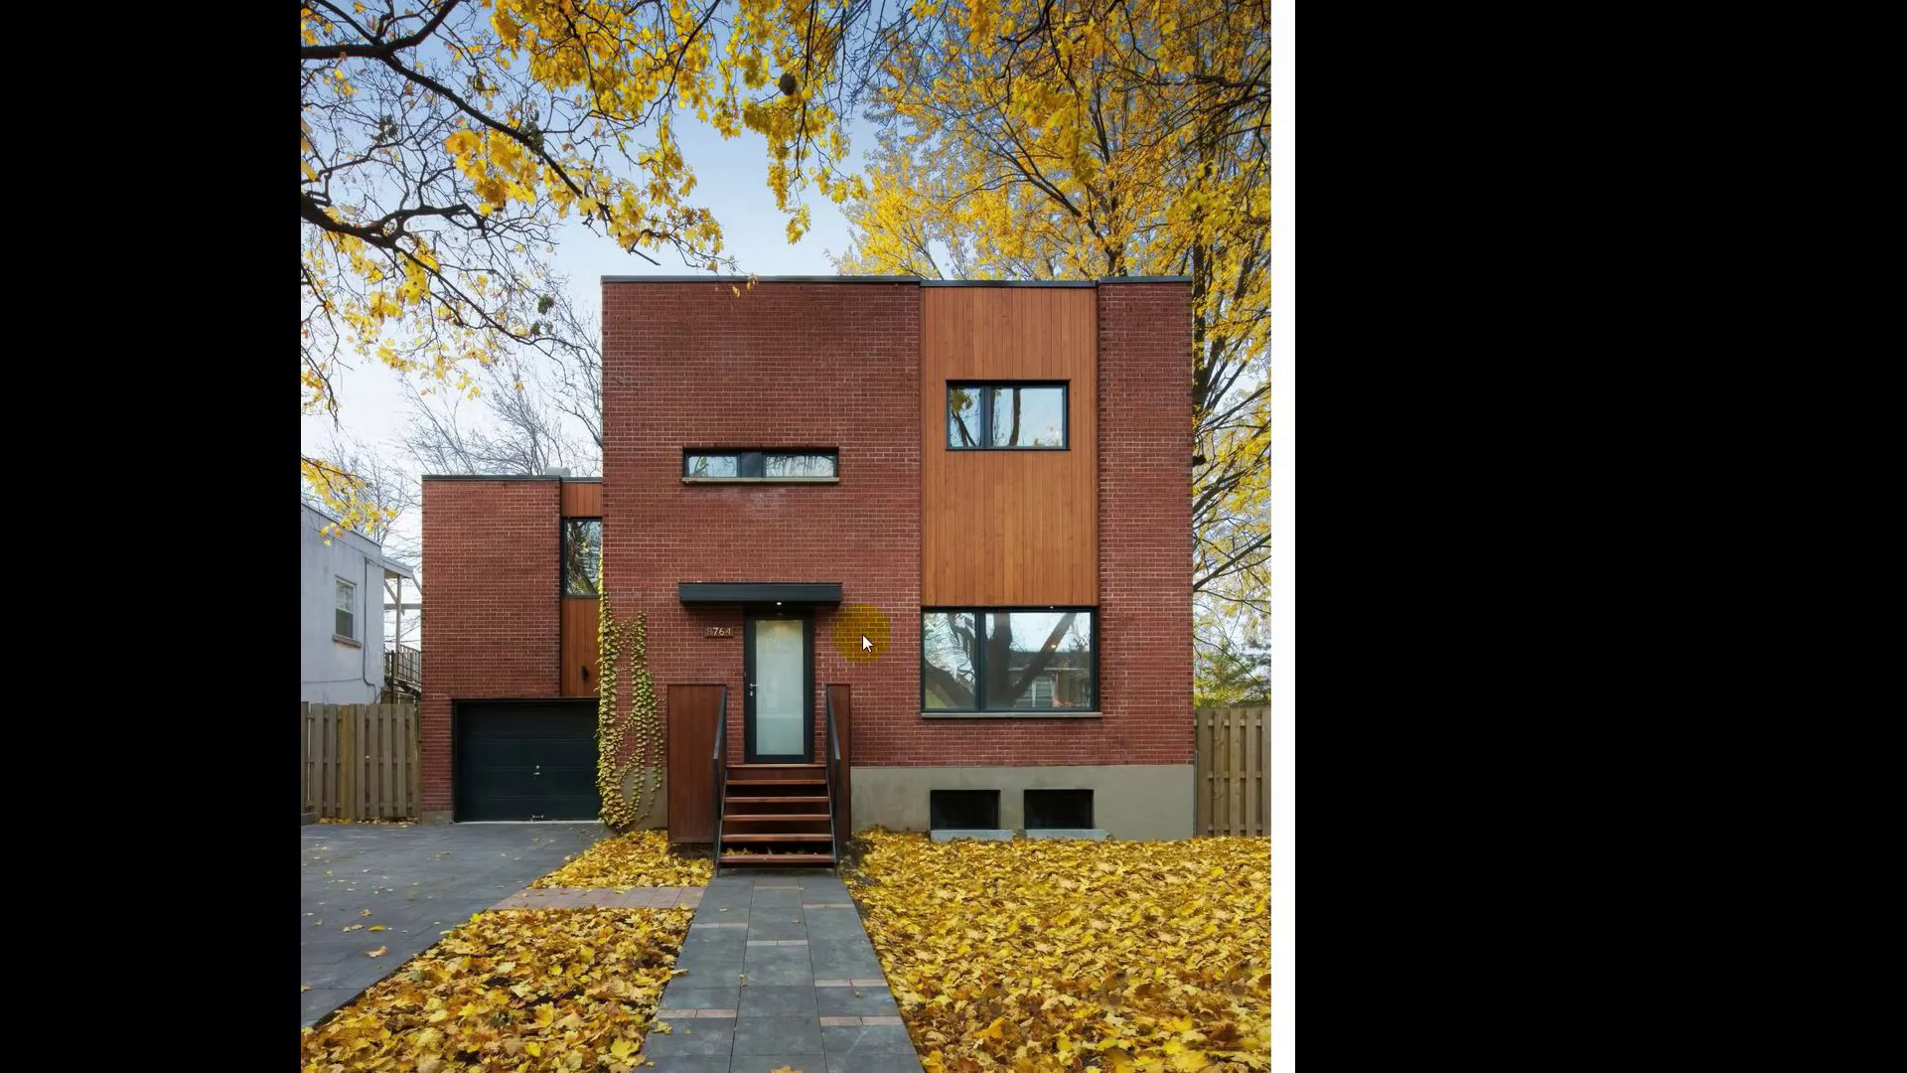
{"action": "key", "text": "alt+Tab"}
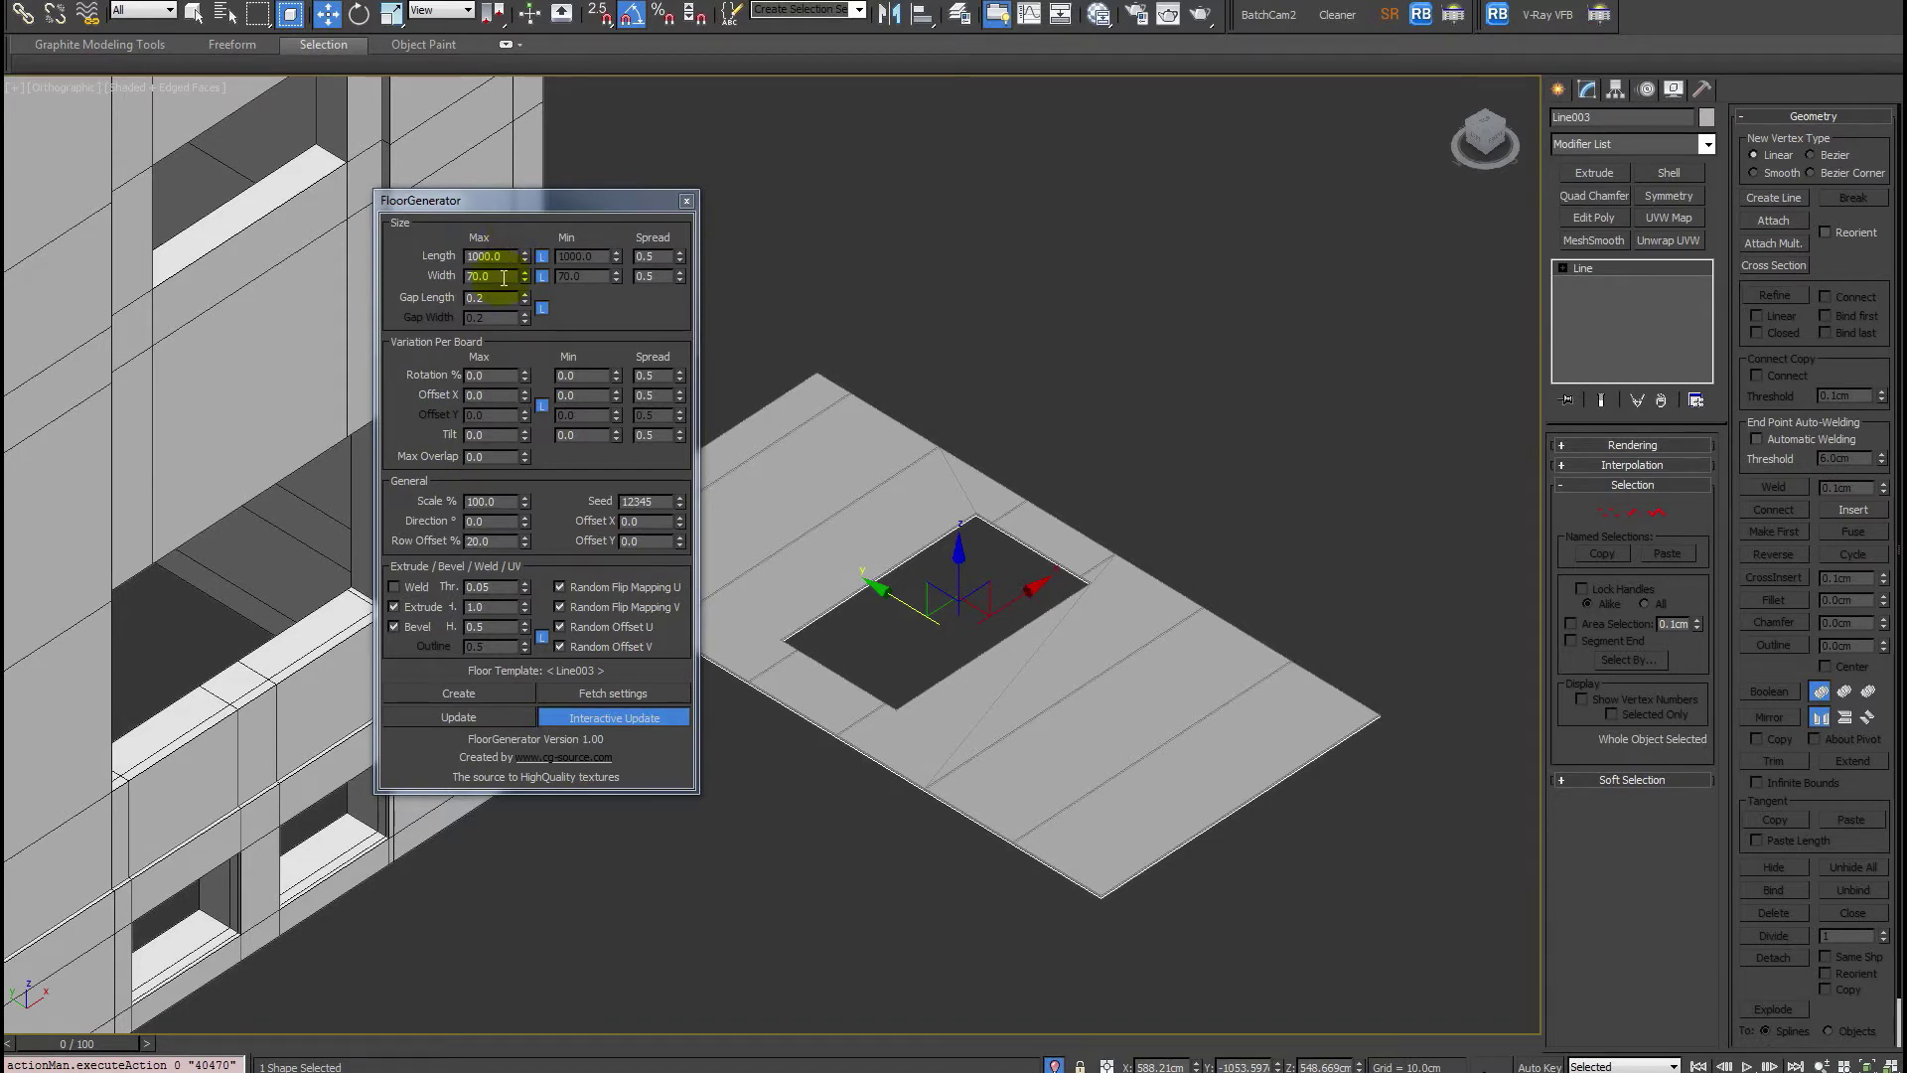
{"action": "double_click", "coordinate": [503, 278]}
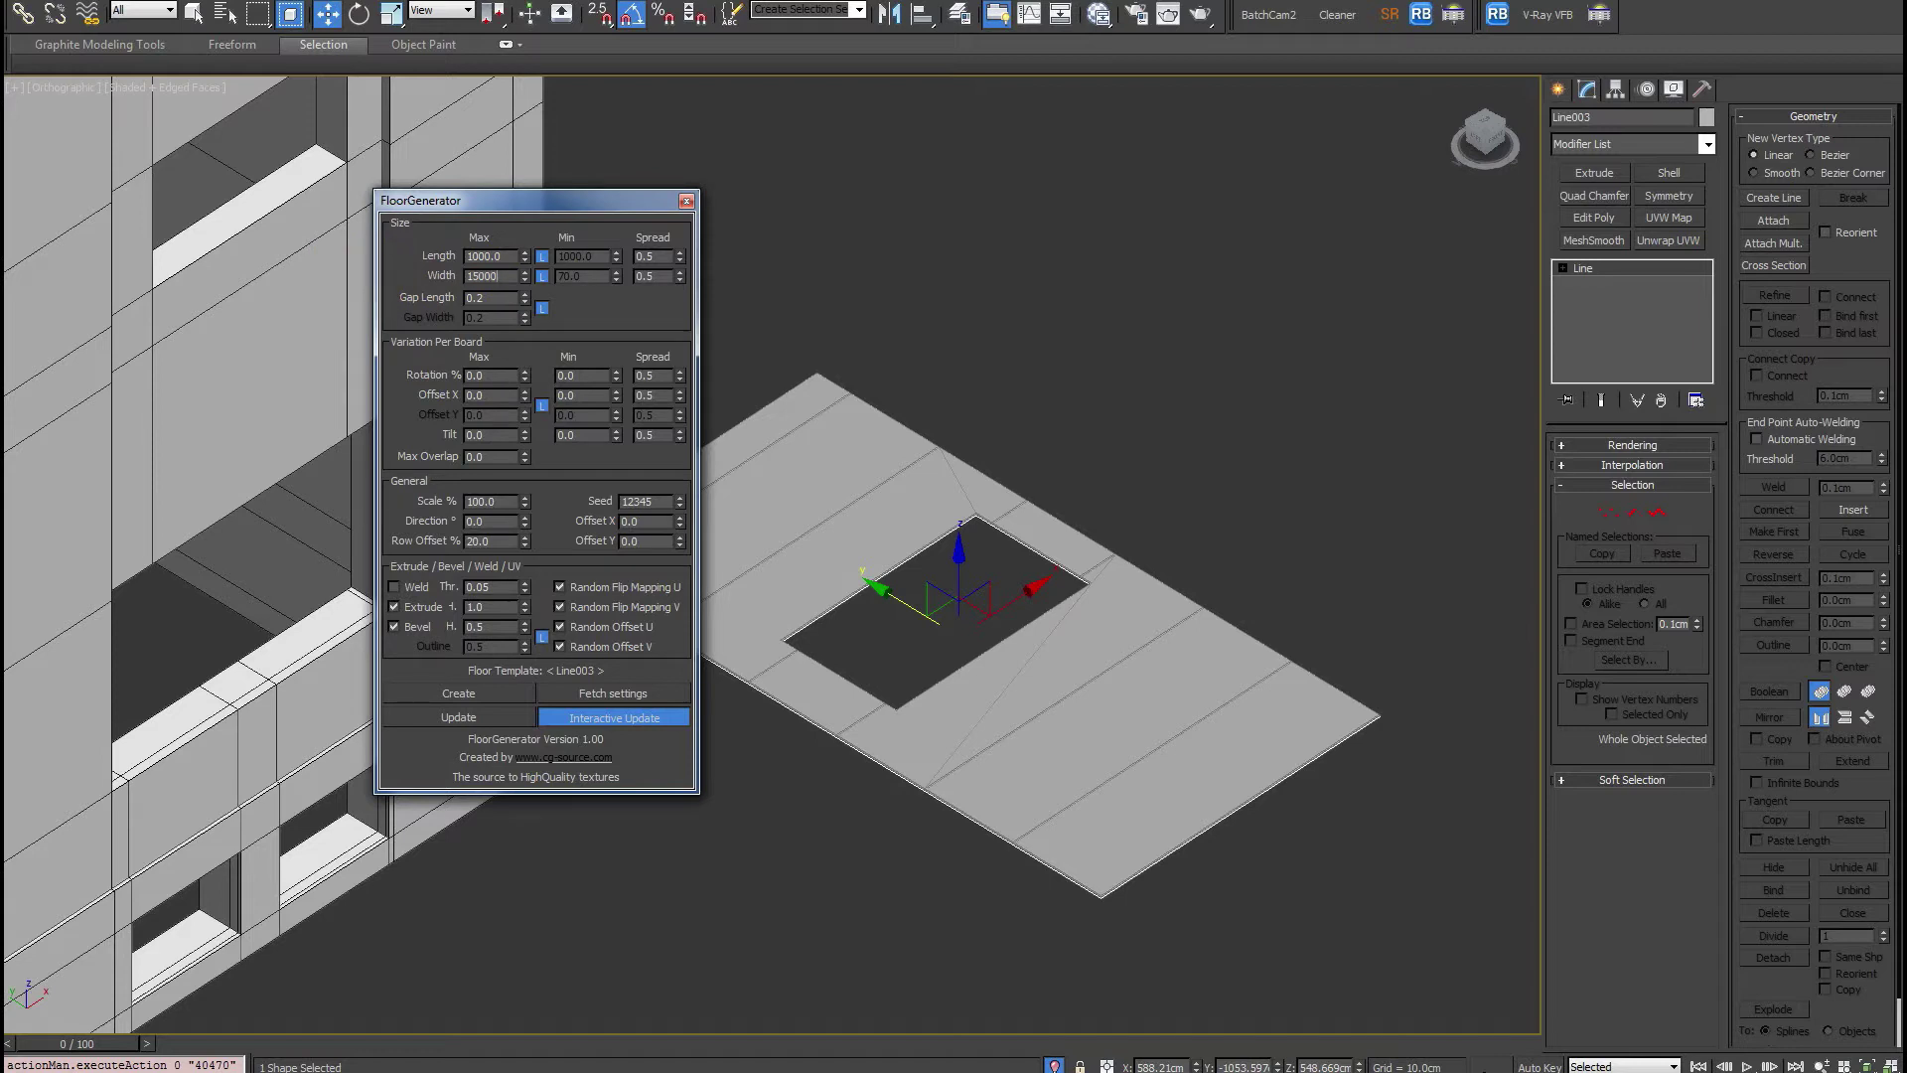
{"action": "key", "text": "Return"}
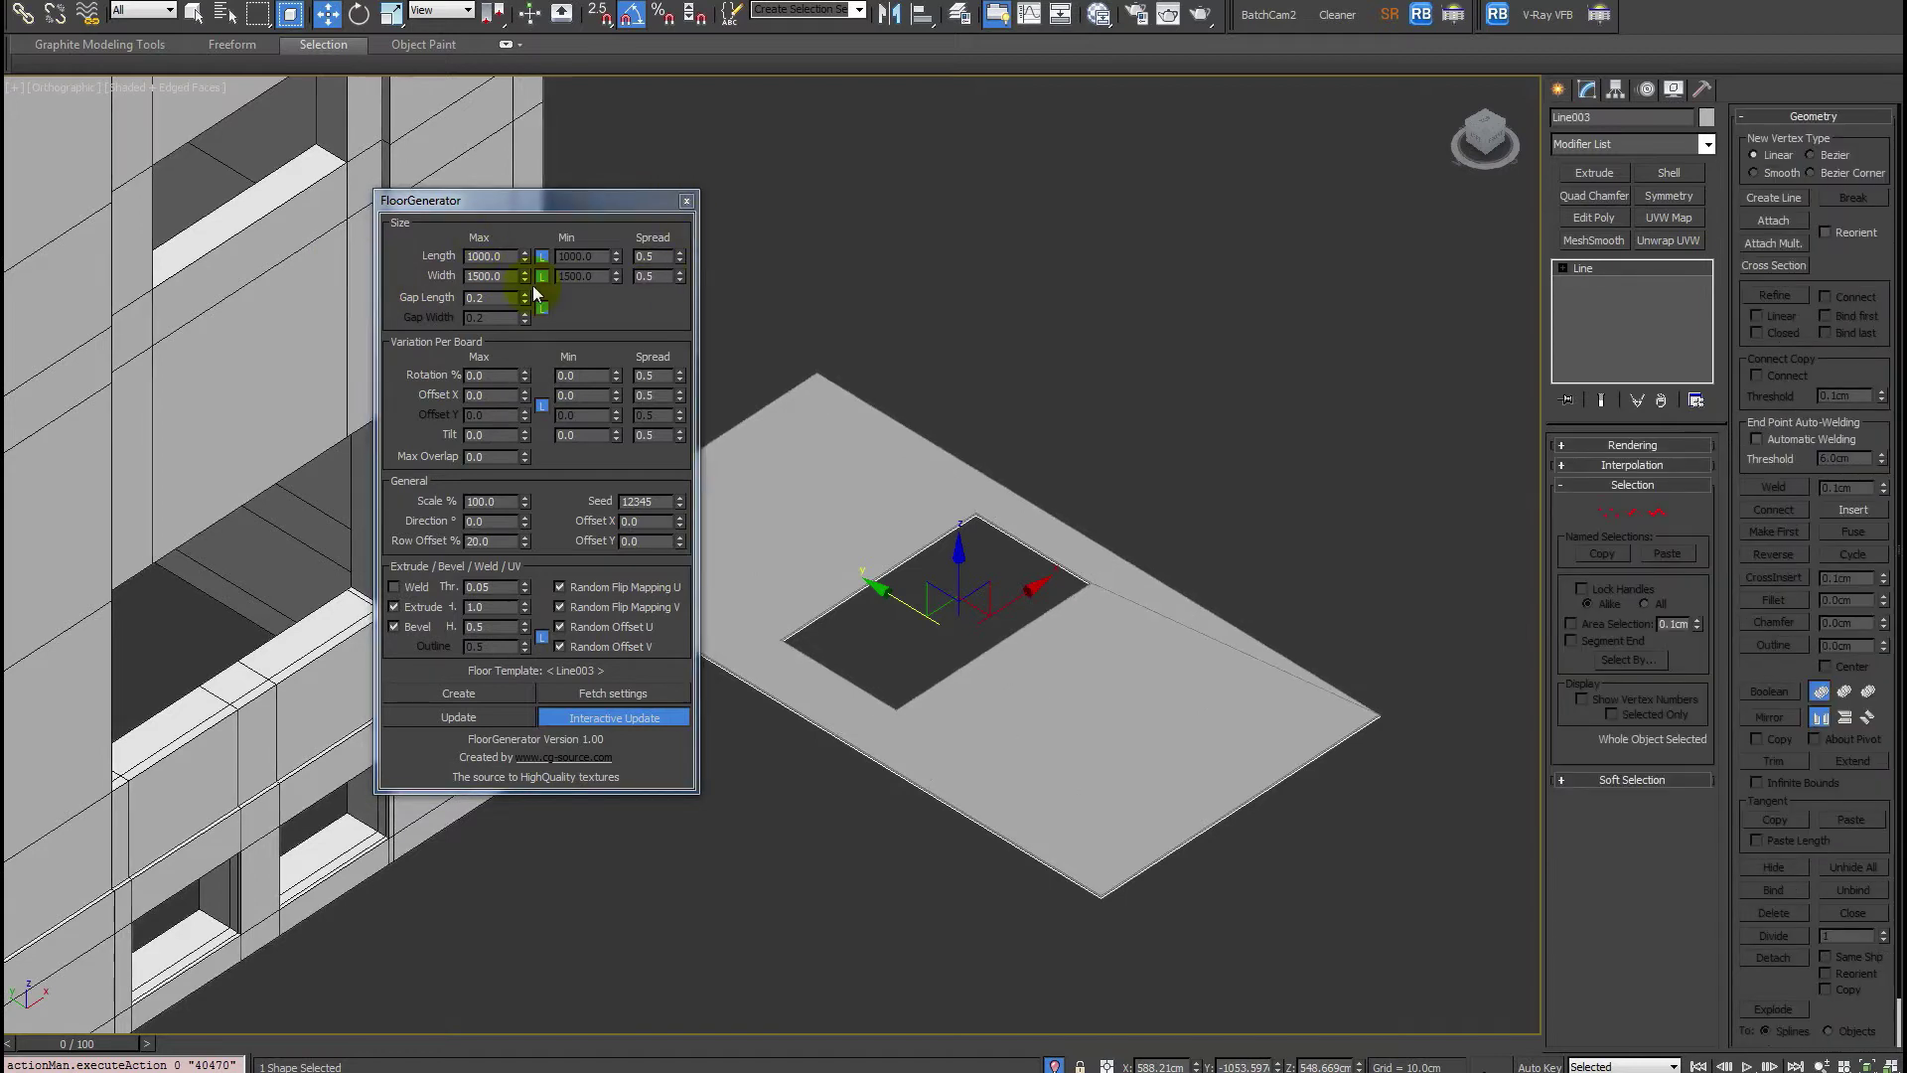
{"action": "double_click", "coordinate": [465, 256]}
{"action": "type", "text": "12.5"}
{"action": "key", "text": "Return"}
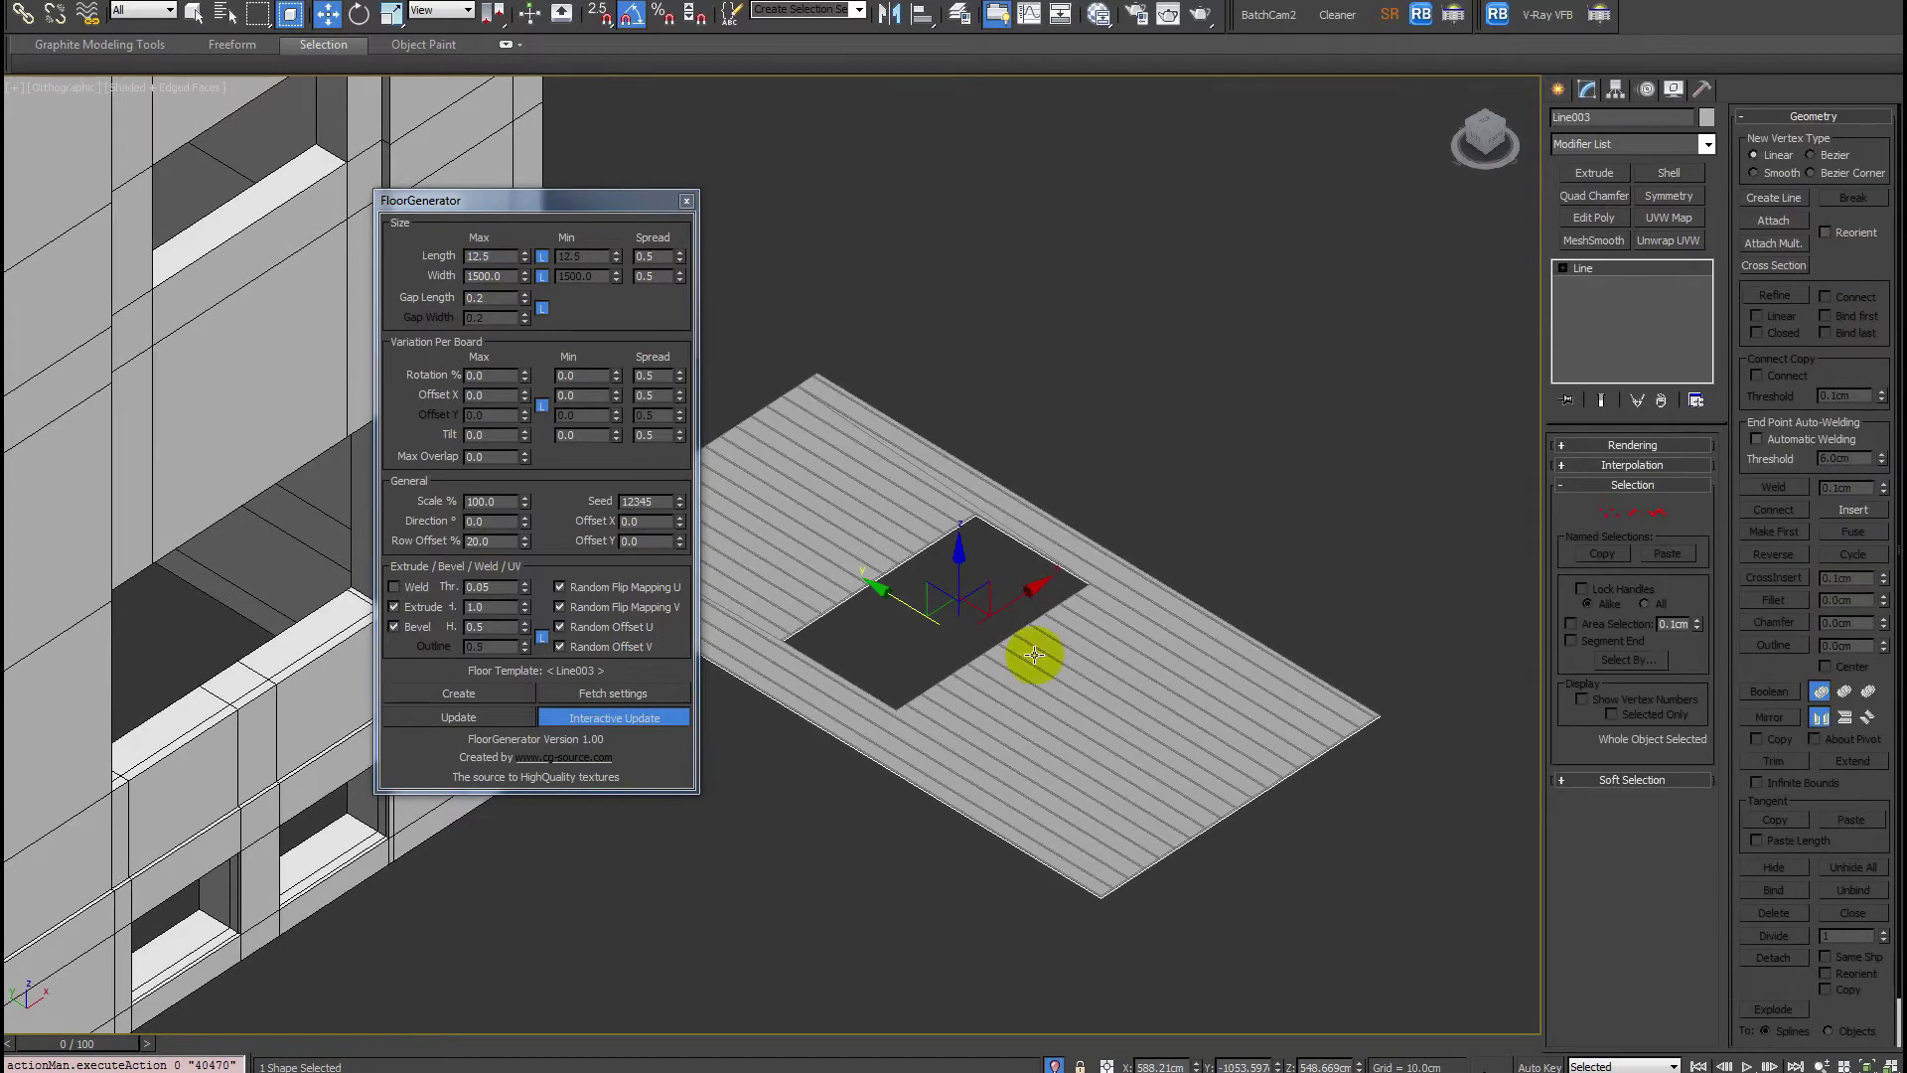
Set the maximum rotation variation per board to 0.1 %.
{"action": "scroll", "coordinate": [916, 757], "scroll_direction": "up", "scroll_amount": 3}
{"action": "middle_click_drag", "start_coordinate": [1022, 664], "coordinate": [1004, 809], "text": "alt"}
{"action": "middle_click_drag", "start_coordinate": [943, 478], "coordinate": [1073, 497], "text": "alt"}
{"action": "left_click", "coordinate": [584, 397]}
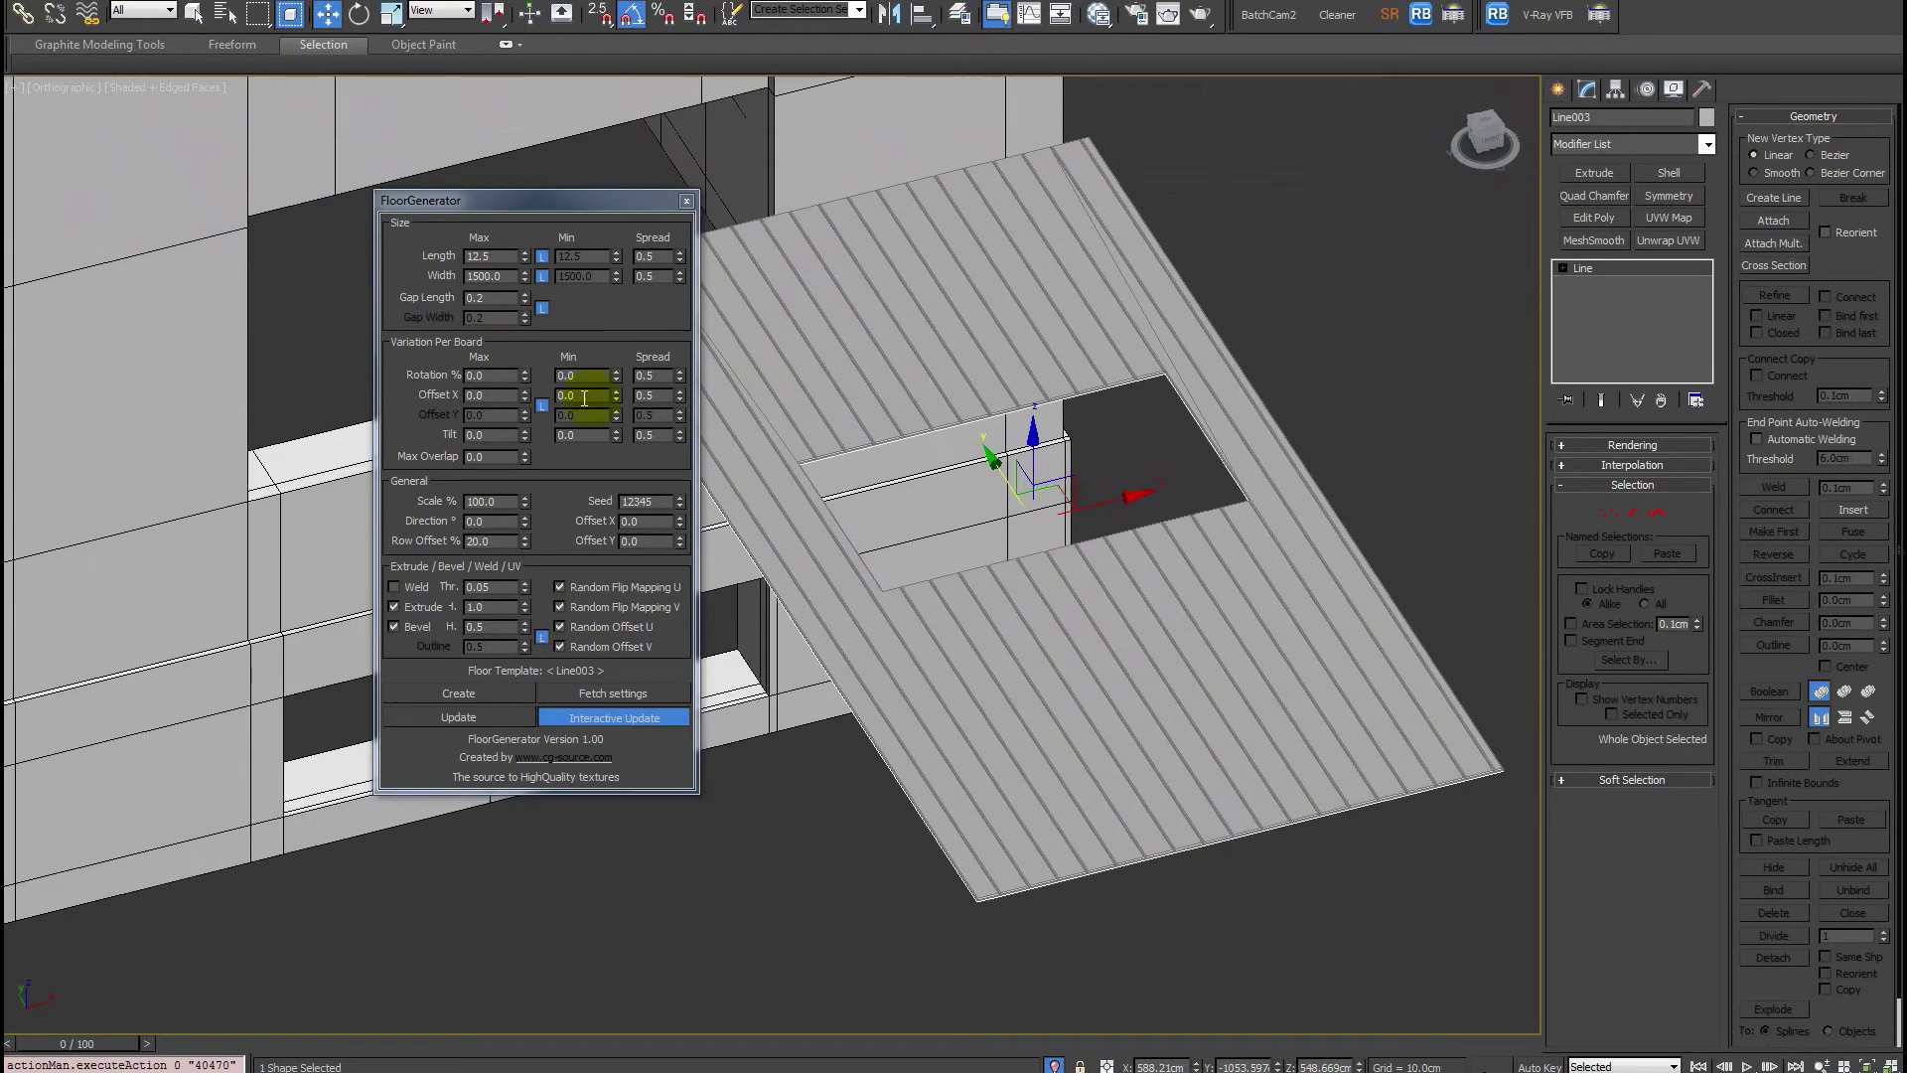
{"action": "left_click", "coordinate": [495, 374]}
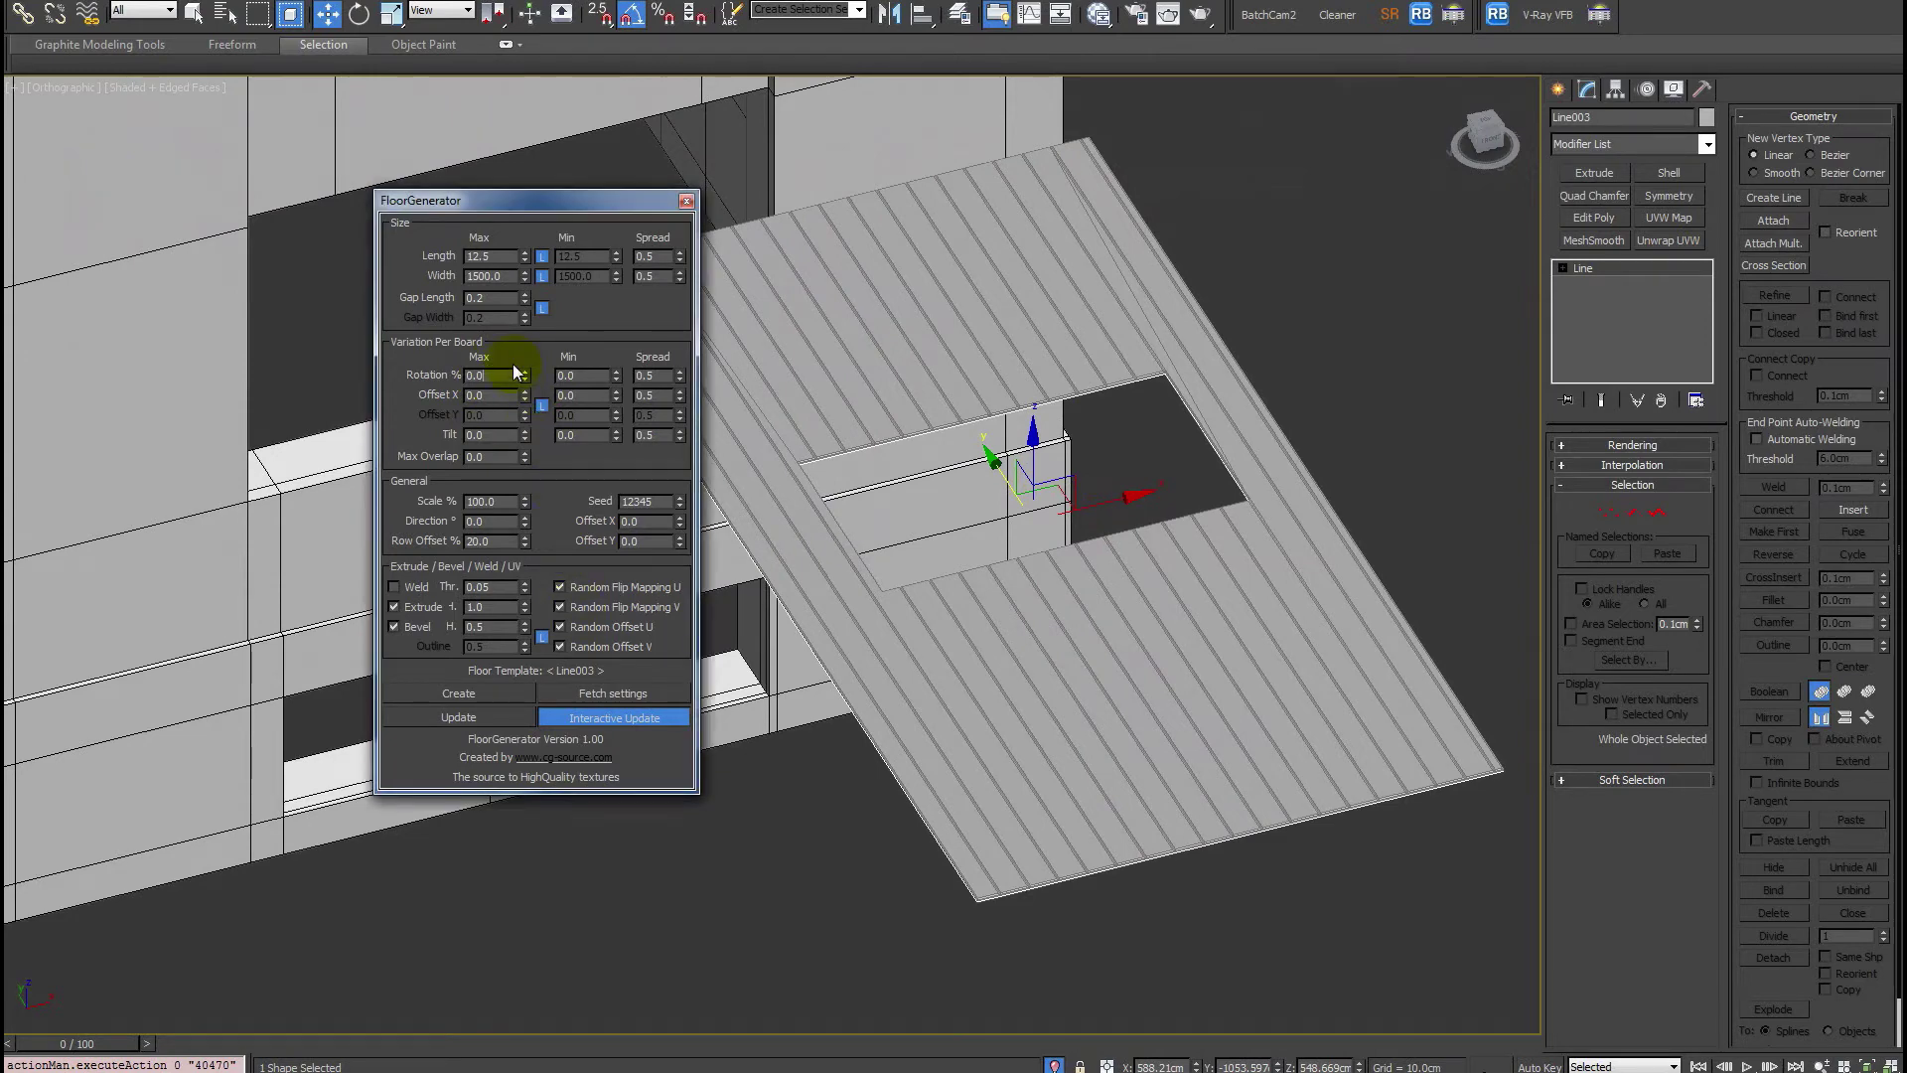
{"action": "key", "text": "BackSpace"}
{"action": "type", "text": "1"}
{"action": "key", "text": "Return"}
Set the gap length between the boards to 0.05.
{"action": "scroll", "coordinate": [1111, 864], "scroll_direction": "up", "scroll_amount": 10}
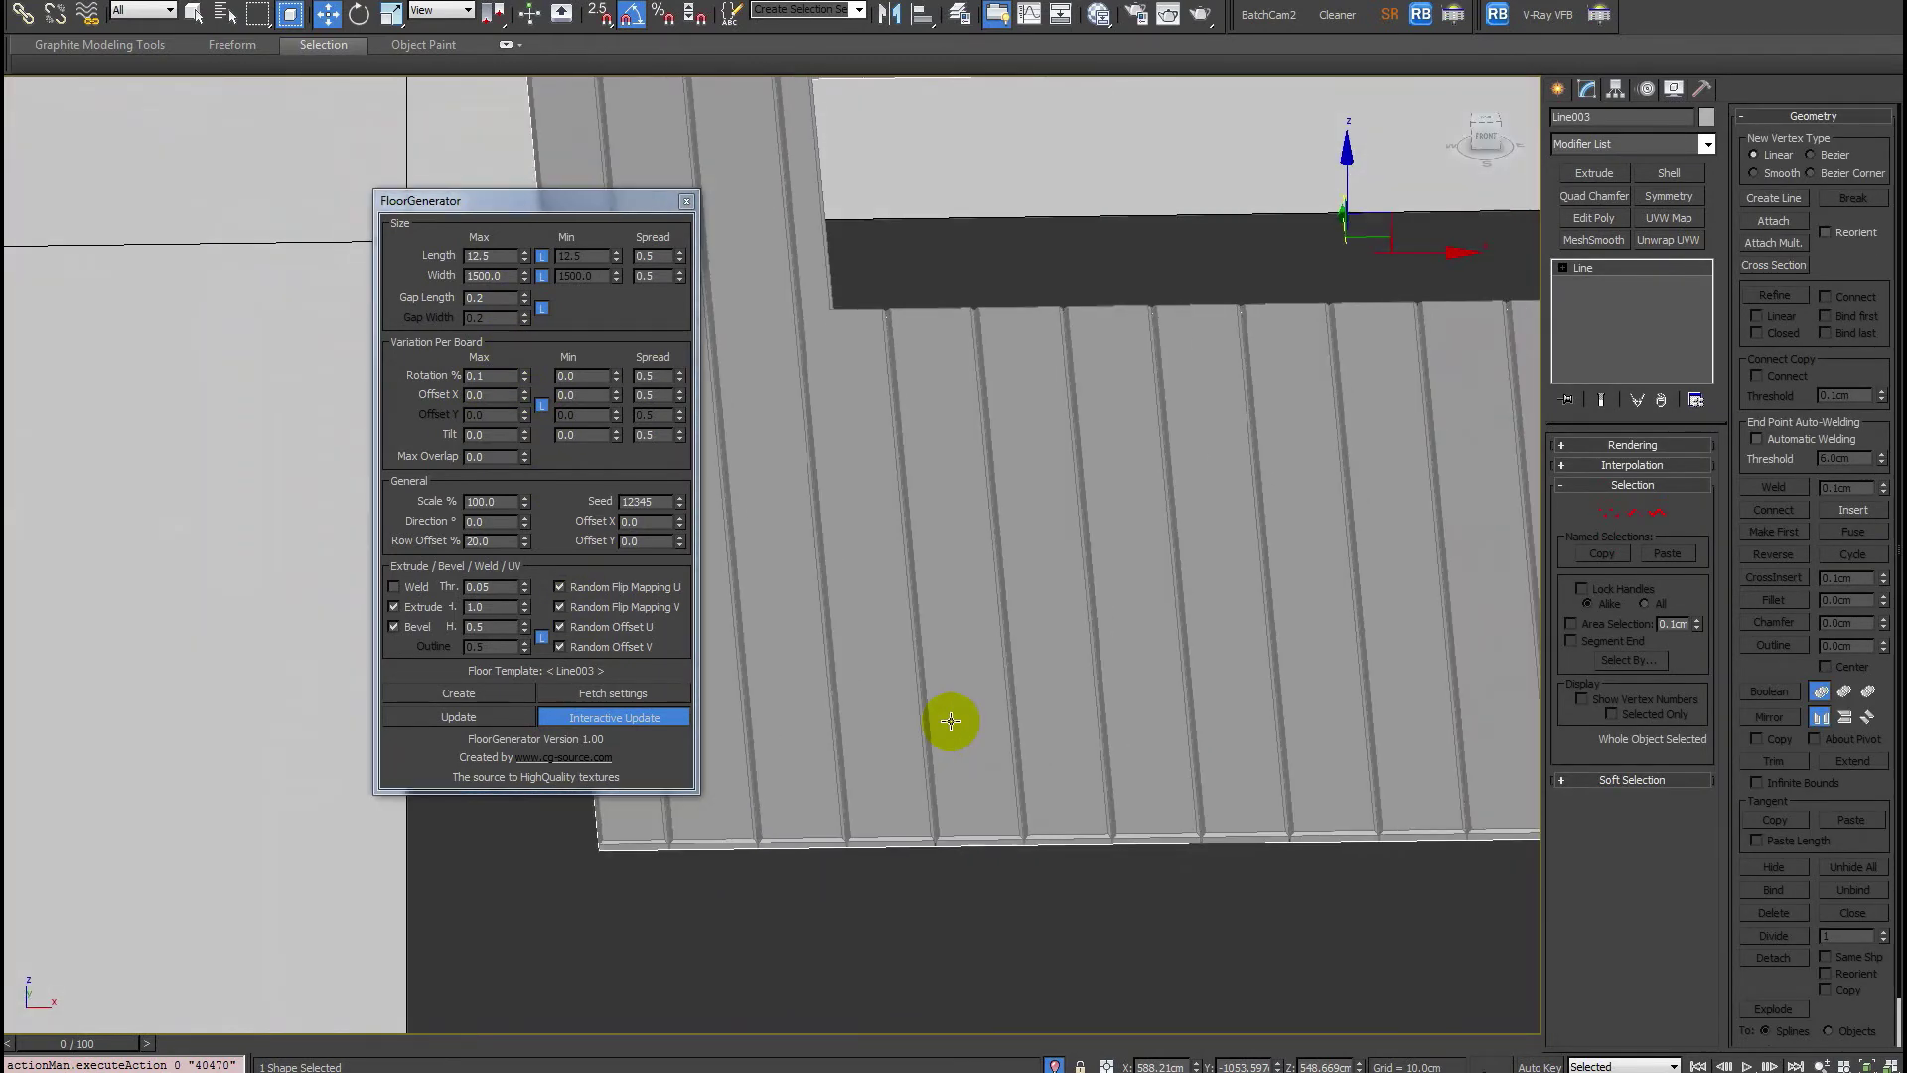
{"action": "middle_click_drag", "start_coordinate": [951, 721], "coordinate": [755, 807], "text": "alt"}
{"action": "middle_click_drag", "start_coordinate": [755, 806], "coordinate": [896, 786]}
{"action": "scroll", "coordinate": [847, 834], "scroll_direction": "up", "scroll_amount": 4}
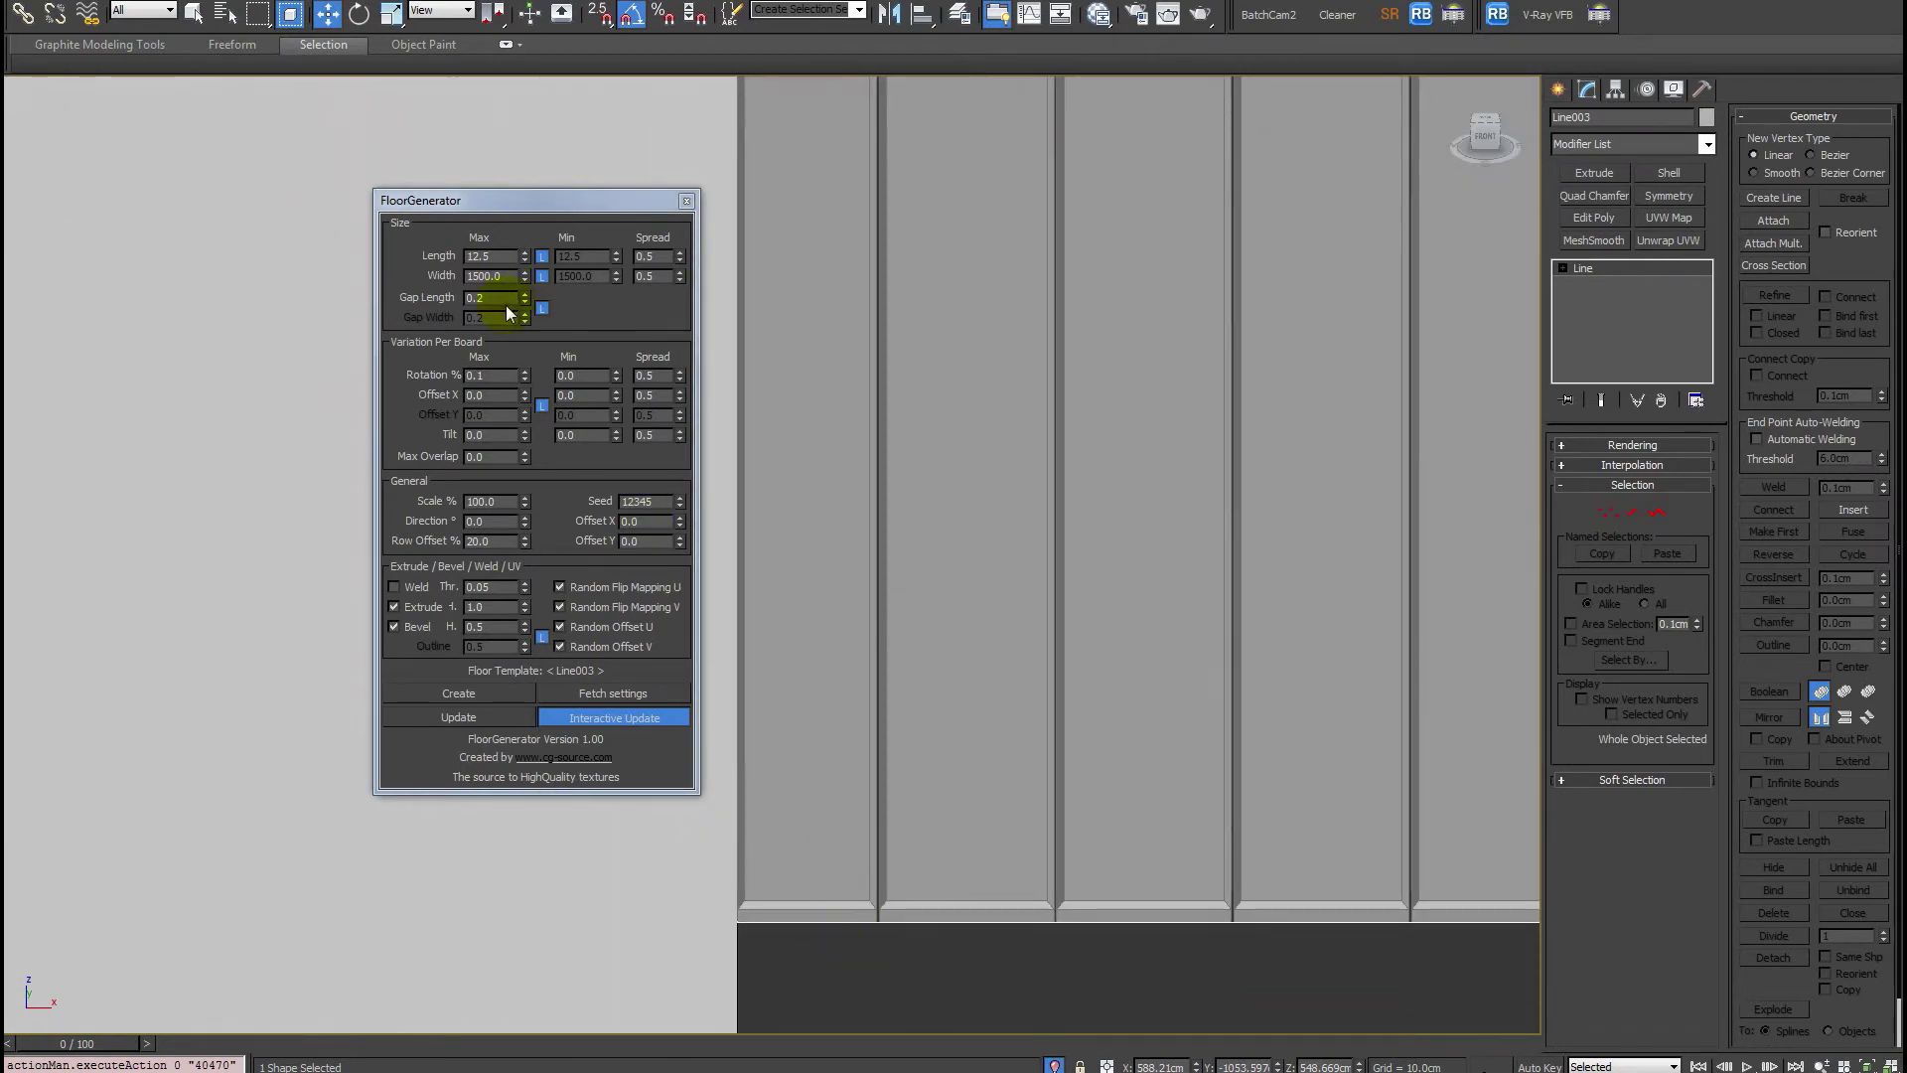
{"action": "left_click_drag", "start_coordinate": [507, 312], "coordinate": [355, 299]}
{"action": "type", "text": ".05"}
{"action": "key", "text": "Return"}
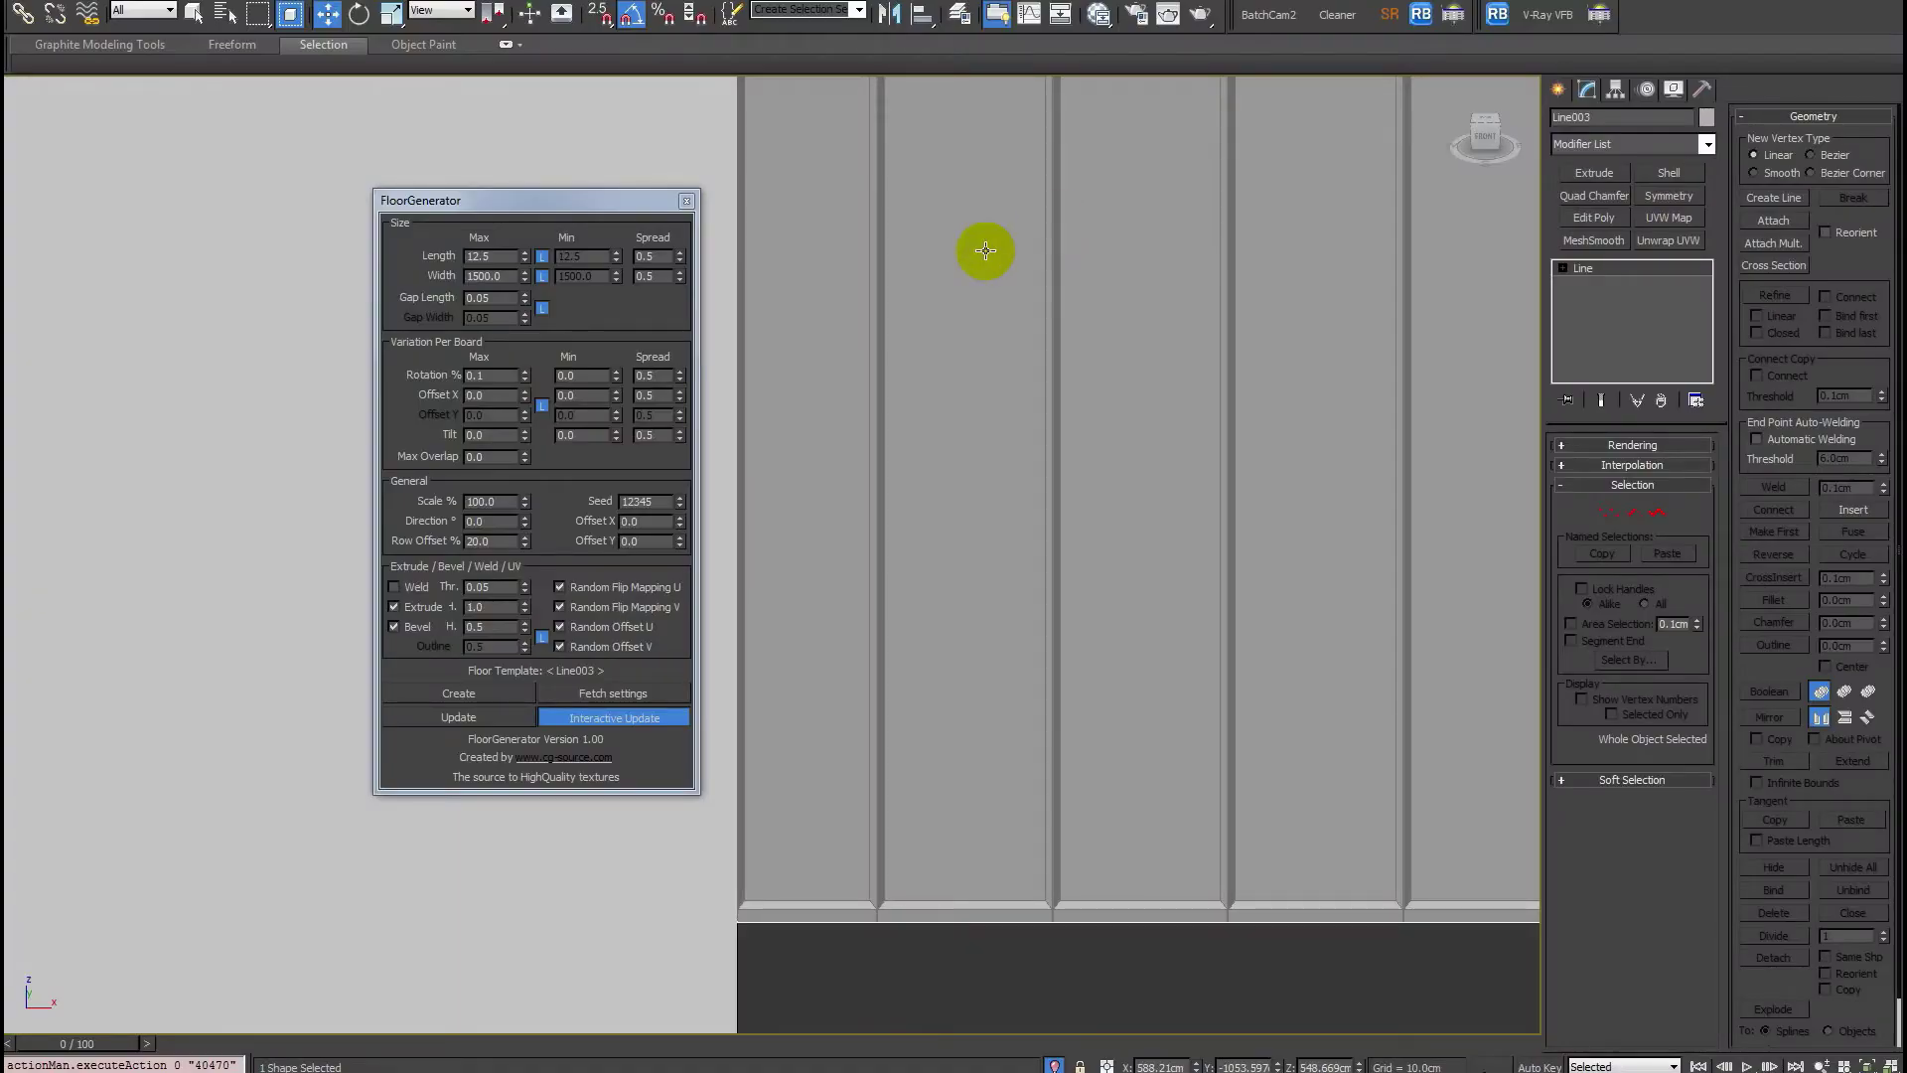
Set the maximum rotation, X offset and tilt variation per board to 0.05 each.
{"action": "scroll", "coordinate": [894, 602], "scroll_direction": "down", "scroll_amount": 3}
{"action": "scroll", "coordinate": [911, 598], "scroll_direction": "down", "scroll_amount": 3}
{"action": "middle_click_drag", "start_coordinate": [894, 646], "coordinate": [923, 688], "text": "alt"}
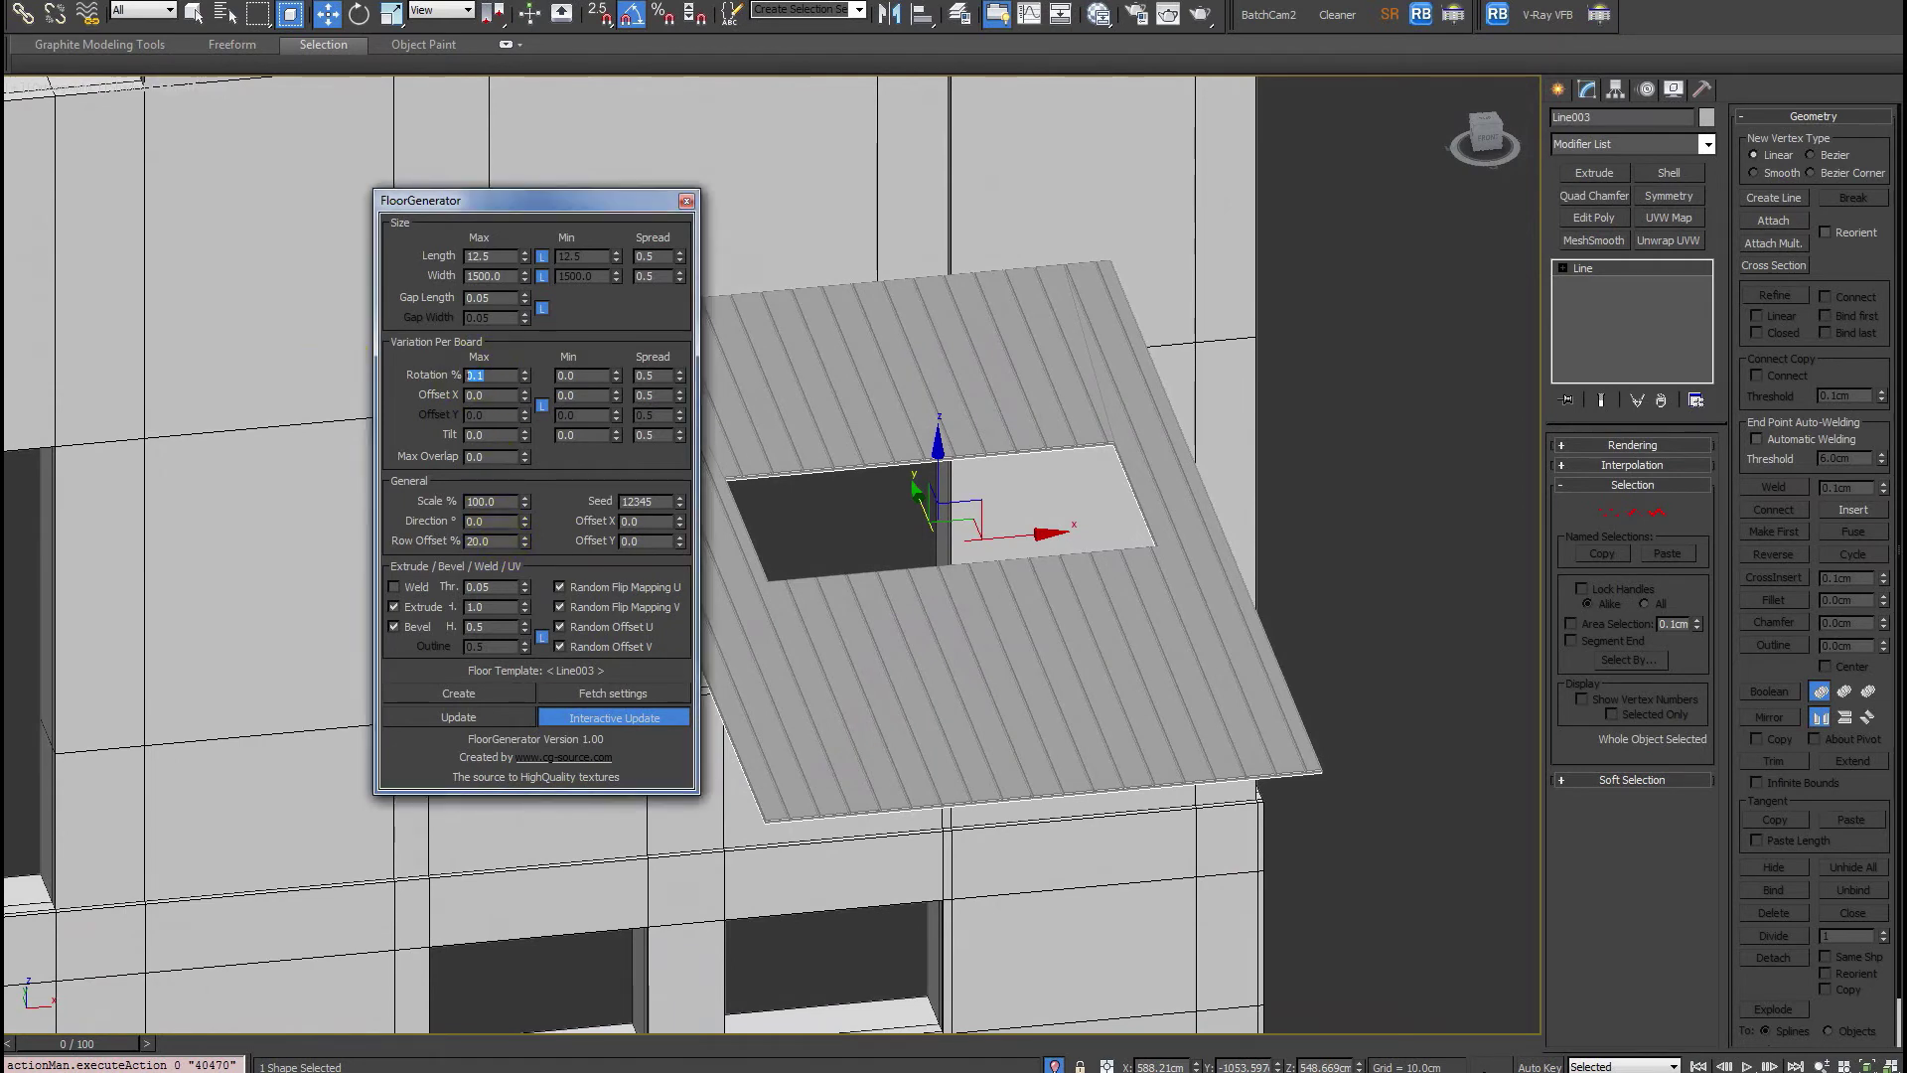
{"action": "left_click", "coordinate": [495, 394]}
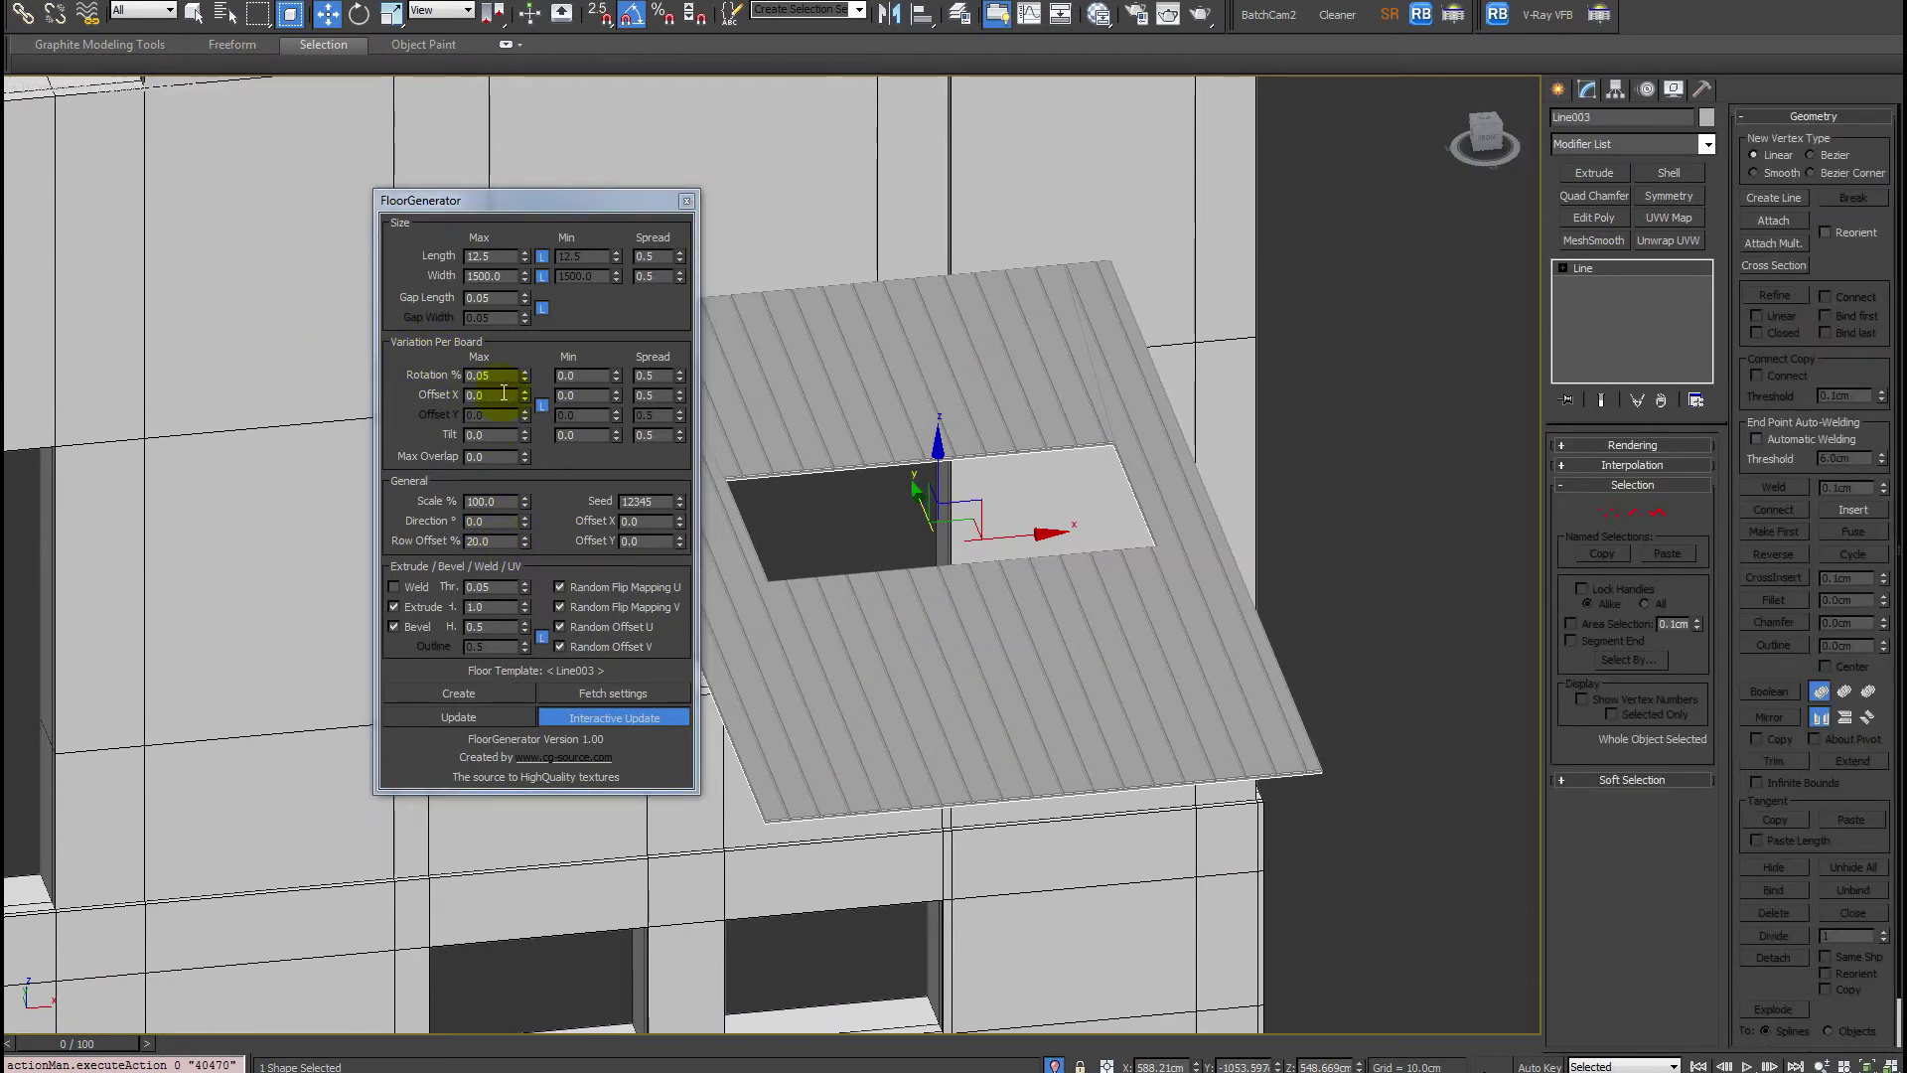
{"action": "type", "text": ".05"}
{"action": "left_click", "coordinate": [490, 434]}
{"action": "type", "text": ".05"}
{"action": "key", "text": "Return"}
{"action": "middle_click_drag", "start_coordinate": [862, 675], "coordinate": [936, 629], "text": "alt"}
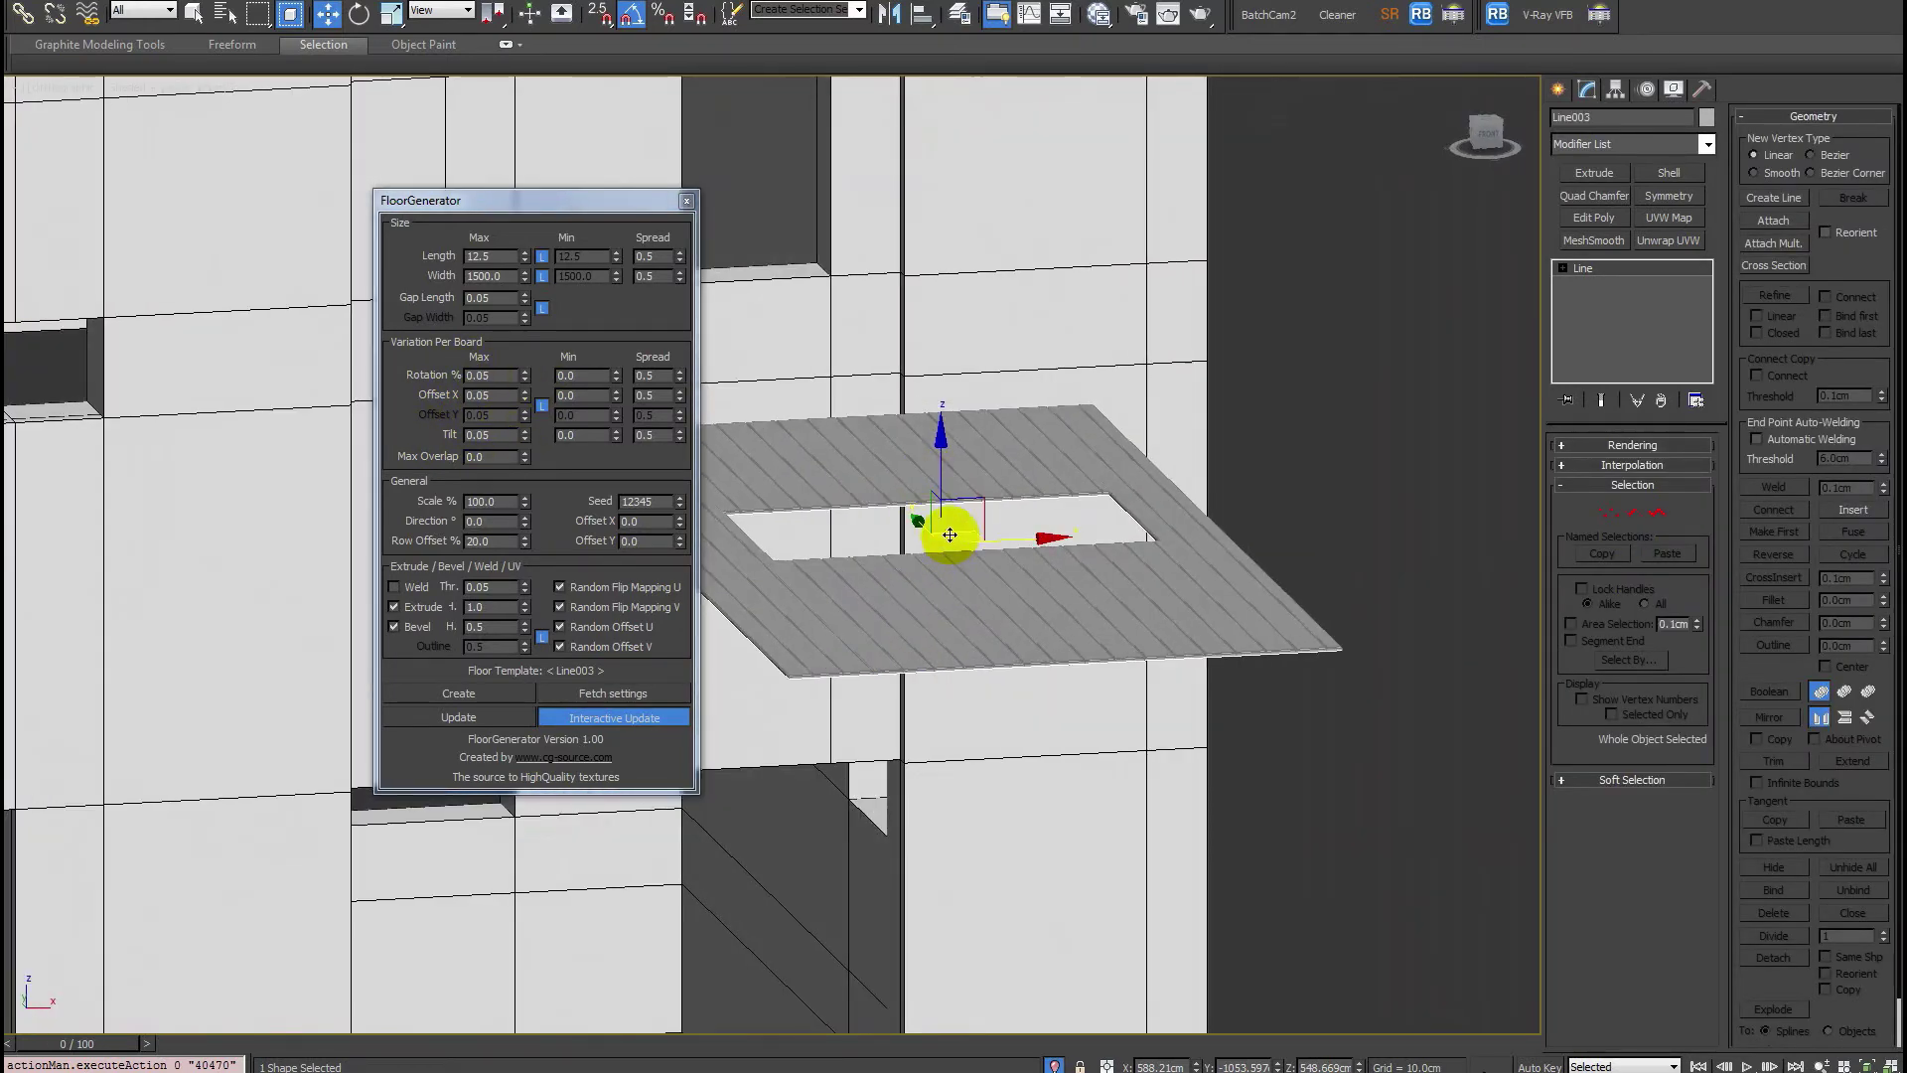
Exaggerate the maximum board tilt to 36.75 to preview its effect, and reset it to 0.05.
{"action": "scroll", "coordinate": [890, 467], "scroll_direction": "up", "scroll_amount": 3}
{"action": "scroll", "coordinate": [889, 478], "scroll_direction": "up", "scroll_amount": 2}
{"action": "middle_click_drag", "start_coordinate": [1004, 498], "coordinate": [1040, 521], "text": "alt"}
{"action": "middle_click_drag", "start_coordinate": [993, 388], "coordinate": [982, 447], "text": "alt"}
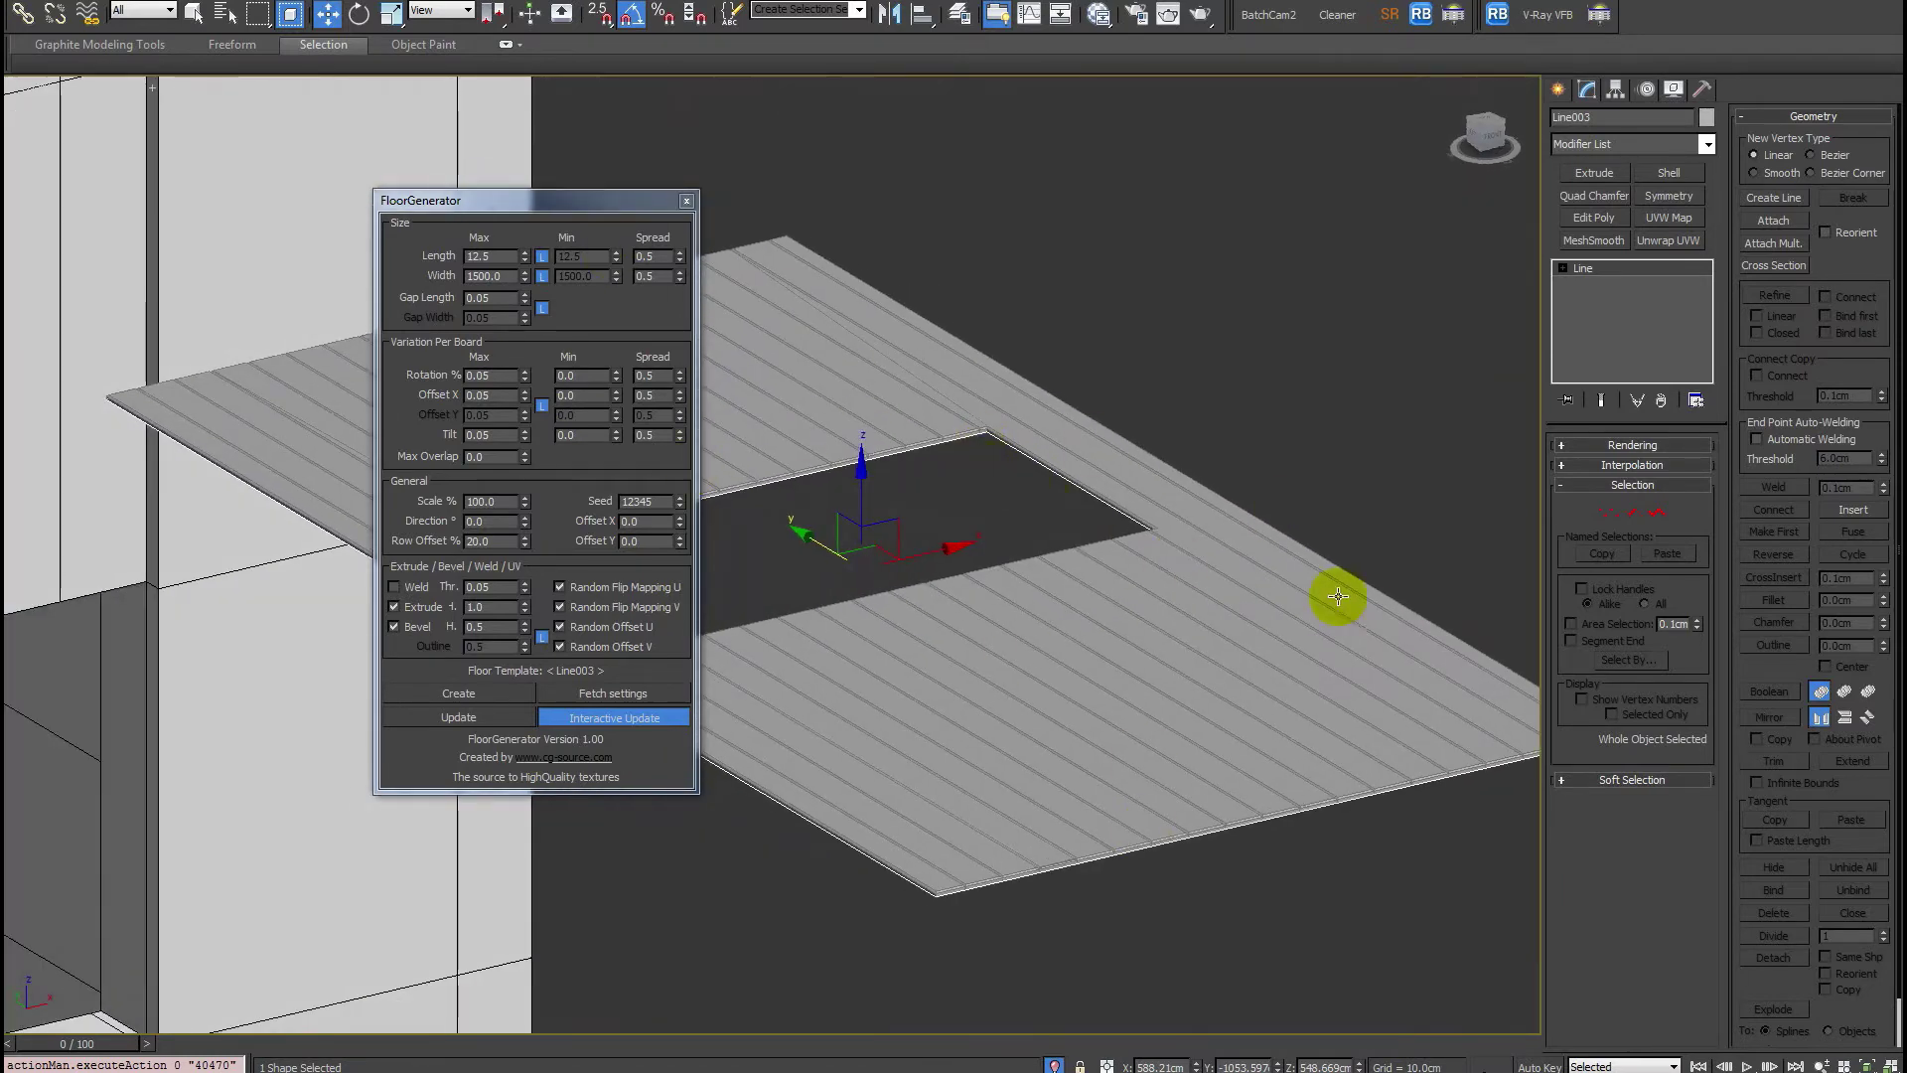
{"action": "left_click_drag", "start_coordinate": [525, 435], "coordinate": [504, 539]}
{"action": "left_click_drag", "start_coordinate": [505, 449], "coordinate": [504, 449]}
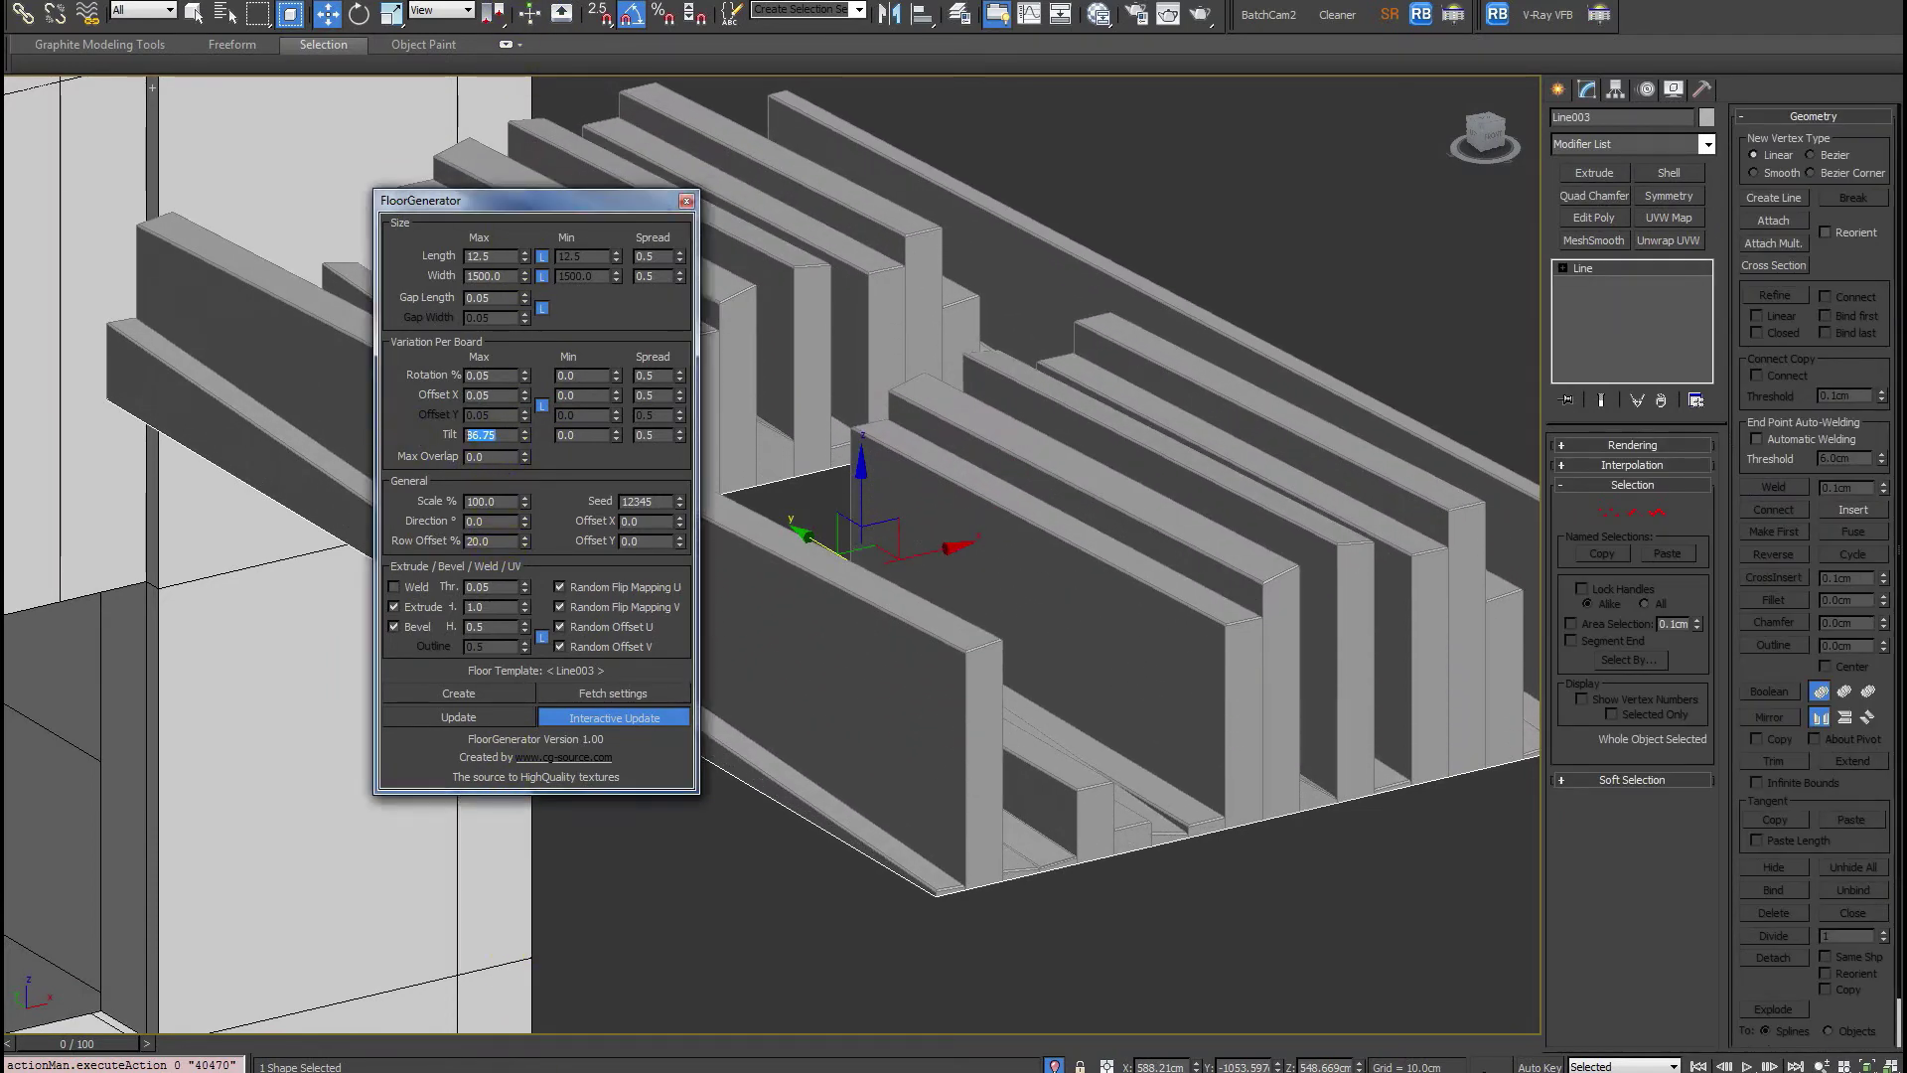
{"action": "type", "text": ".05"}
{"action": "key", "text": "Return"}
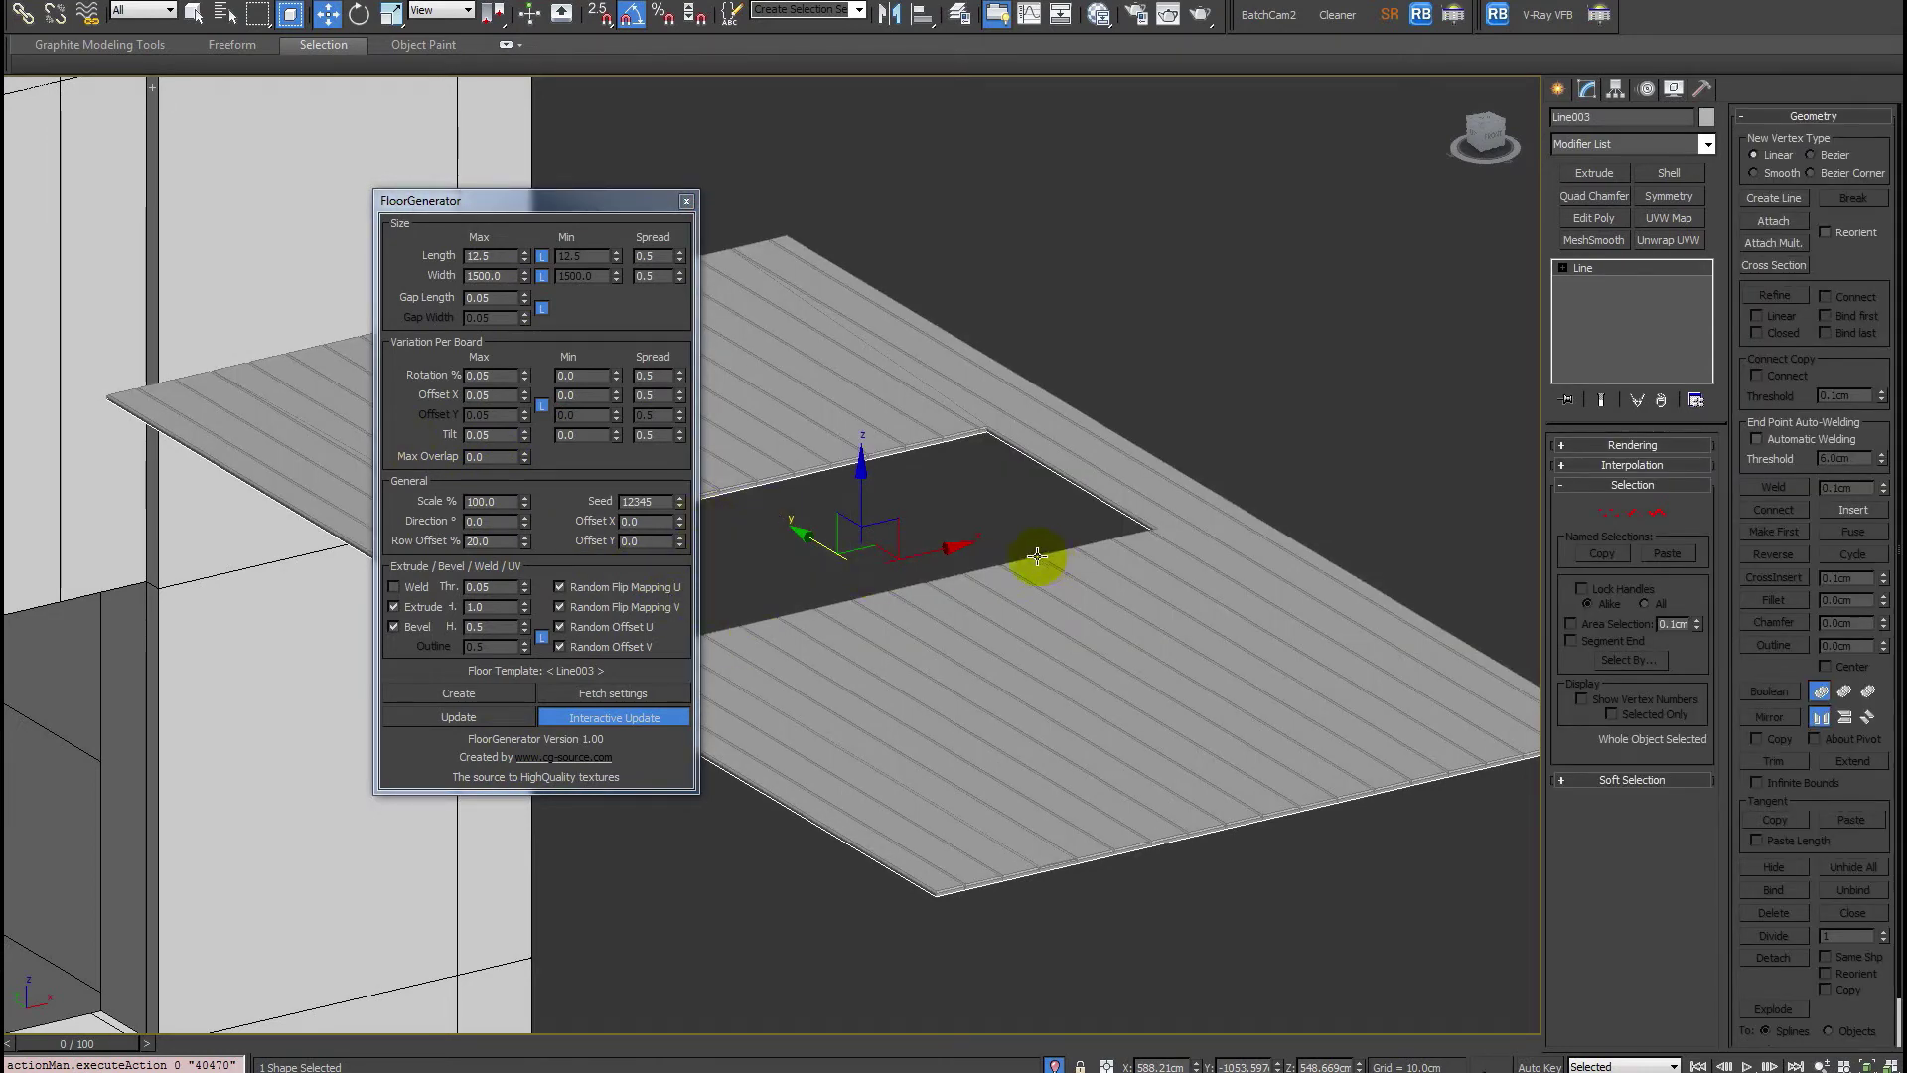
Examine the generated boards' edges up close and compare their joints with the wood cladding in the reference photo.
{"action": "scroll", "coordinate": [1041, 888], "scroll_direction": "up", "scroll_amount": 4}
{"action": "middle_click_drag", "start_coordinate": [1041, 886], "coordinate": [1005, 862], "text": "alt"}
{"action": "scroll", "coordinate": [933, 890], "scroll_direction": "up", "scroll_amount": 4}
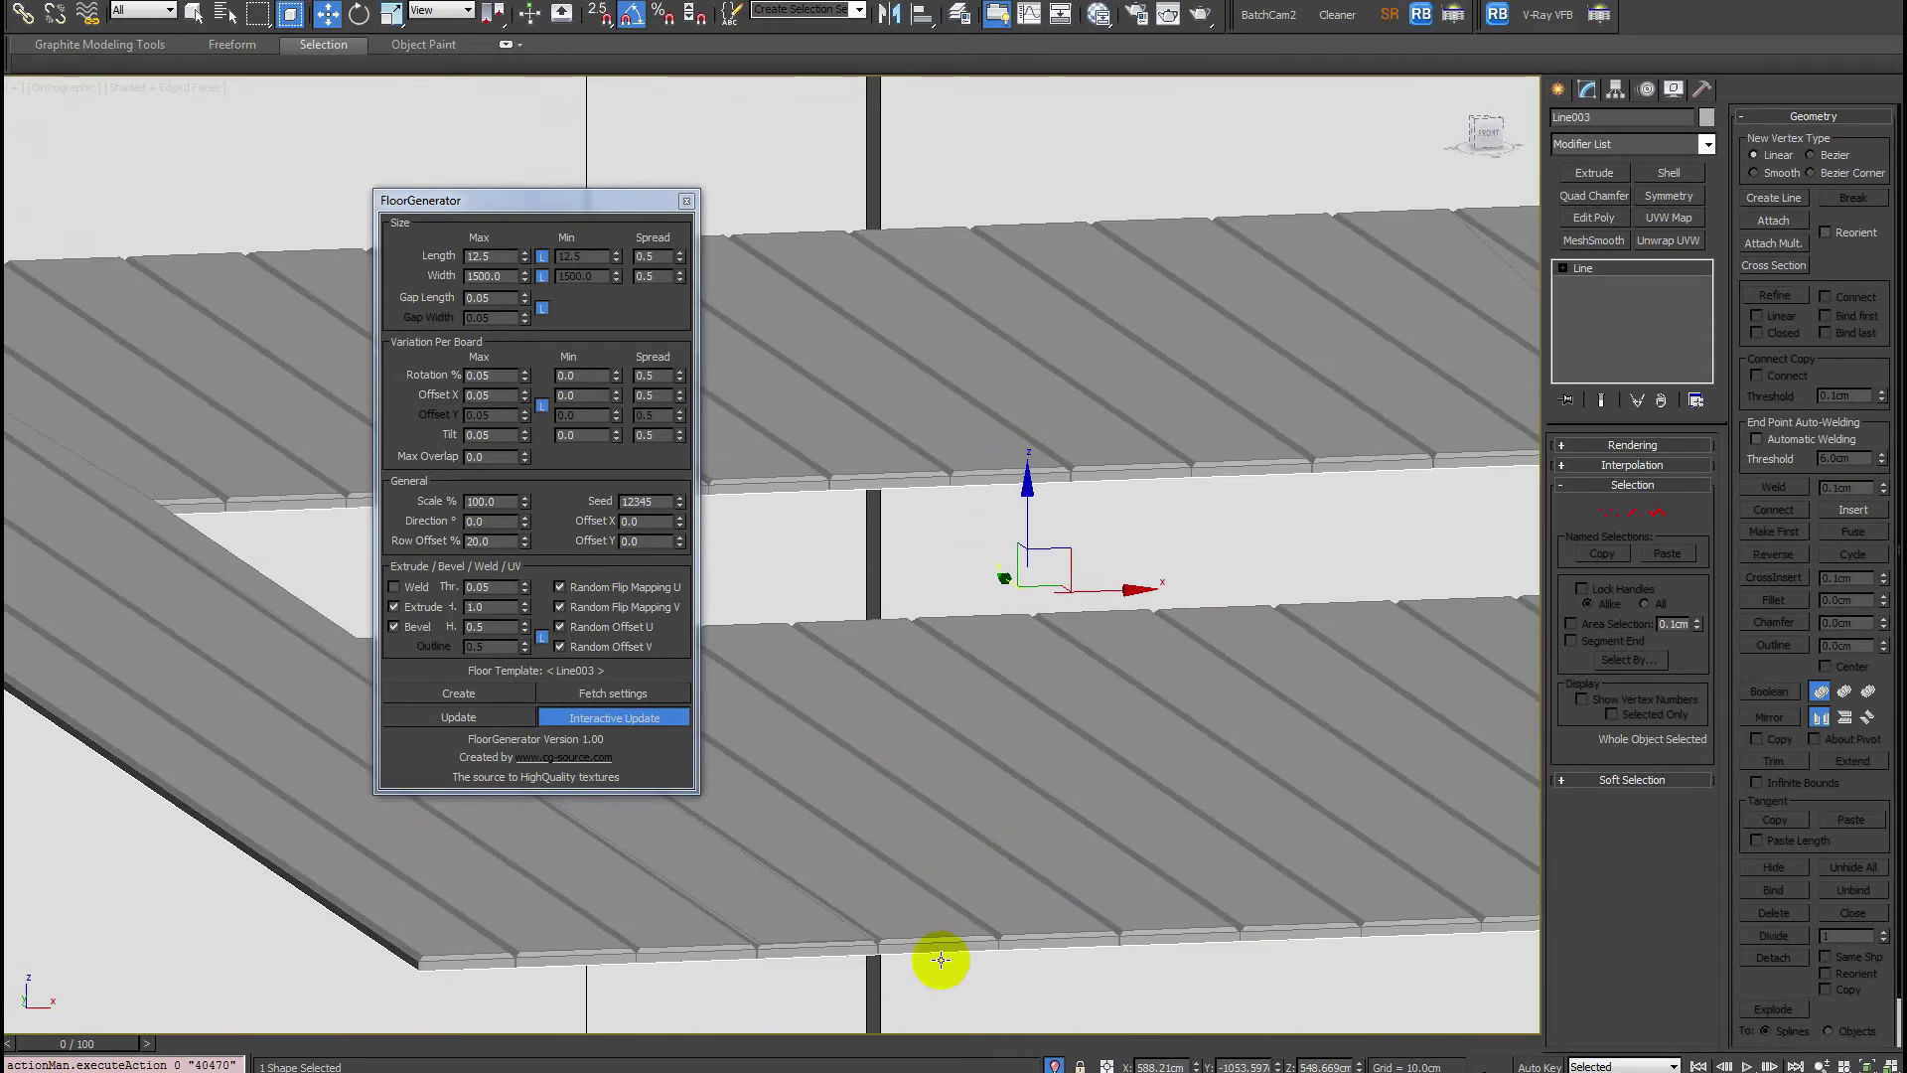
{"action": "middle_click_drag", "start_coordinate": [926, 983], "coordinate": [940, 888]}
{"action": "scroll", "coordinate": [881, 651], "scroll_direction": "up", "scroll_amount": 5}
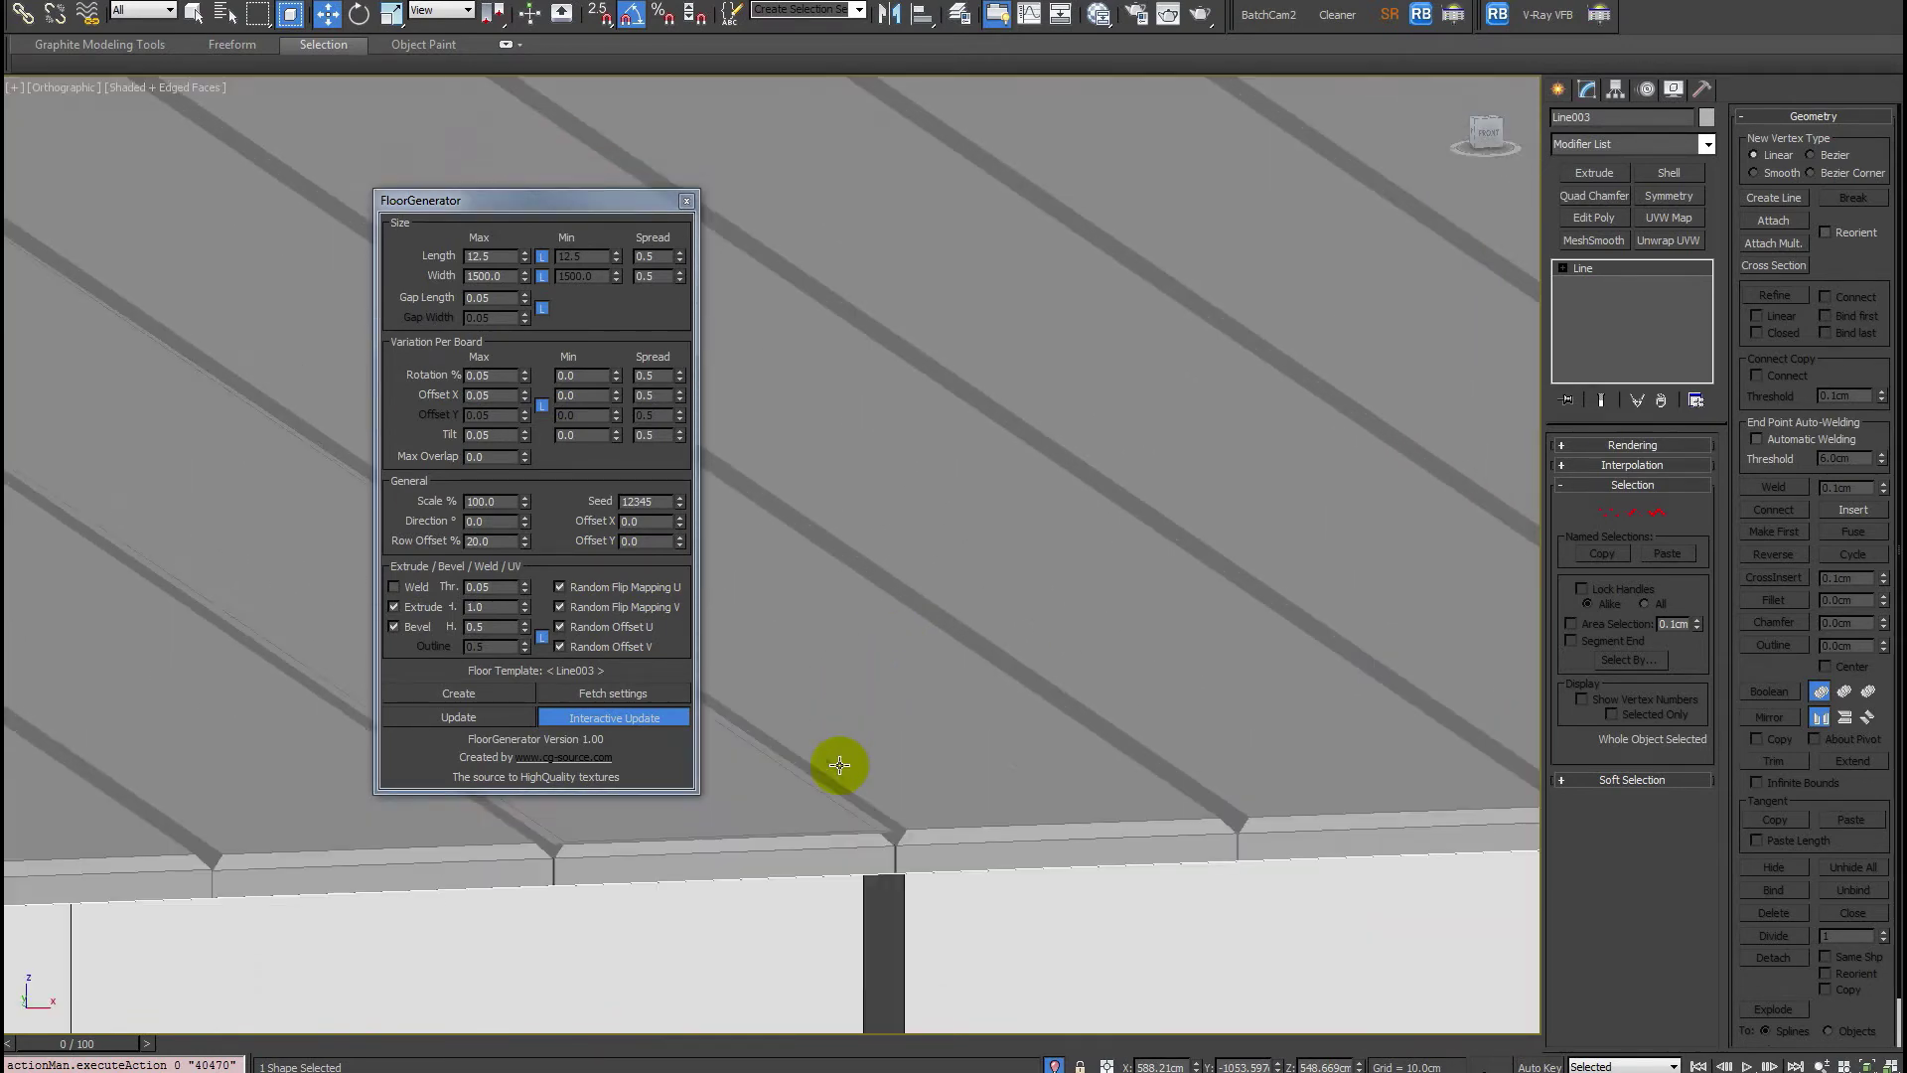
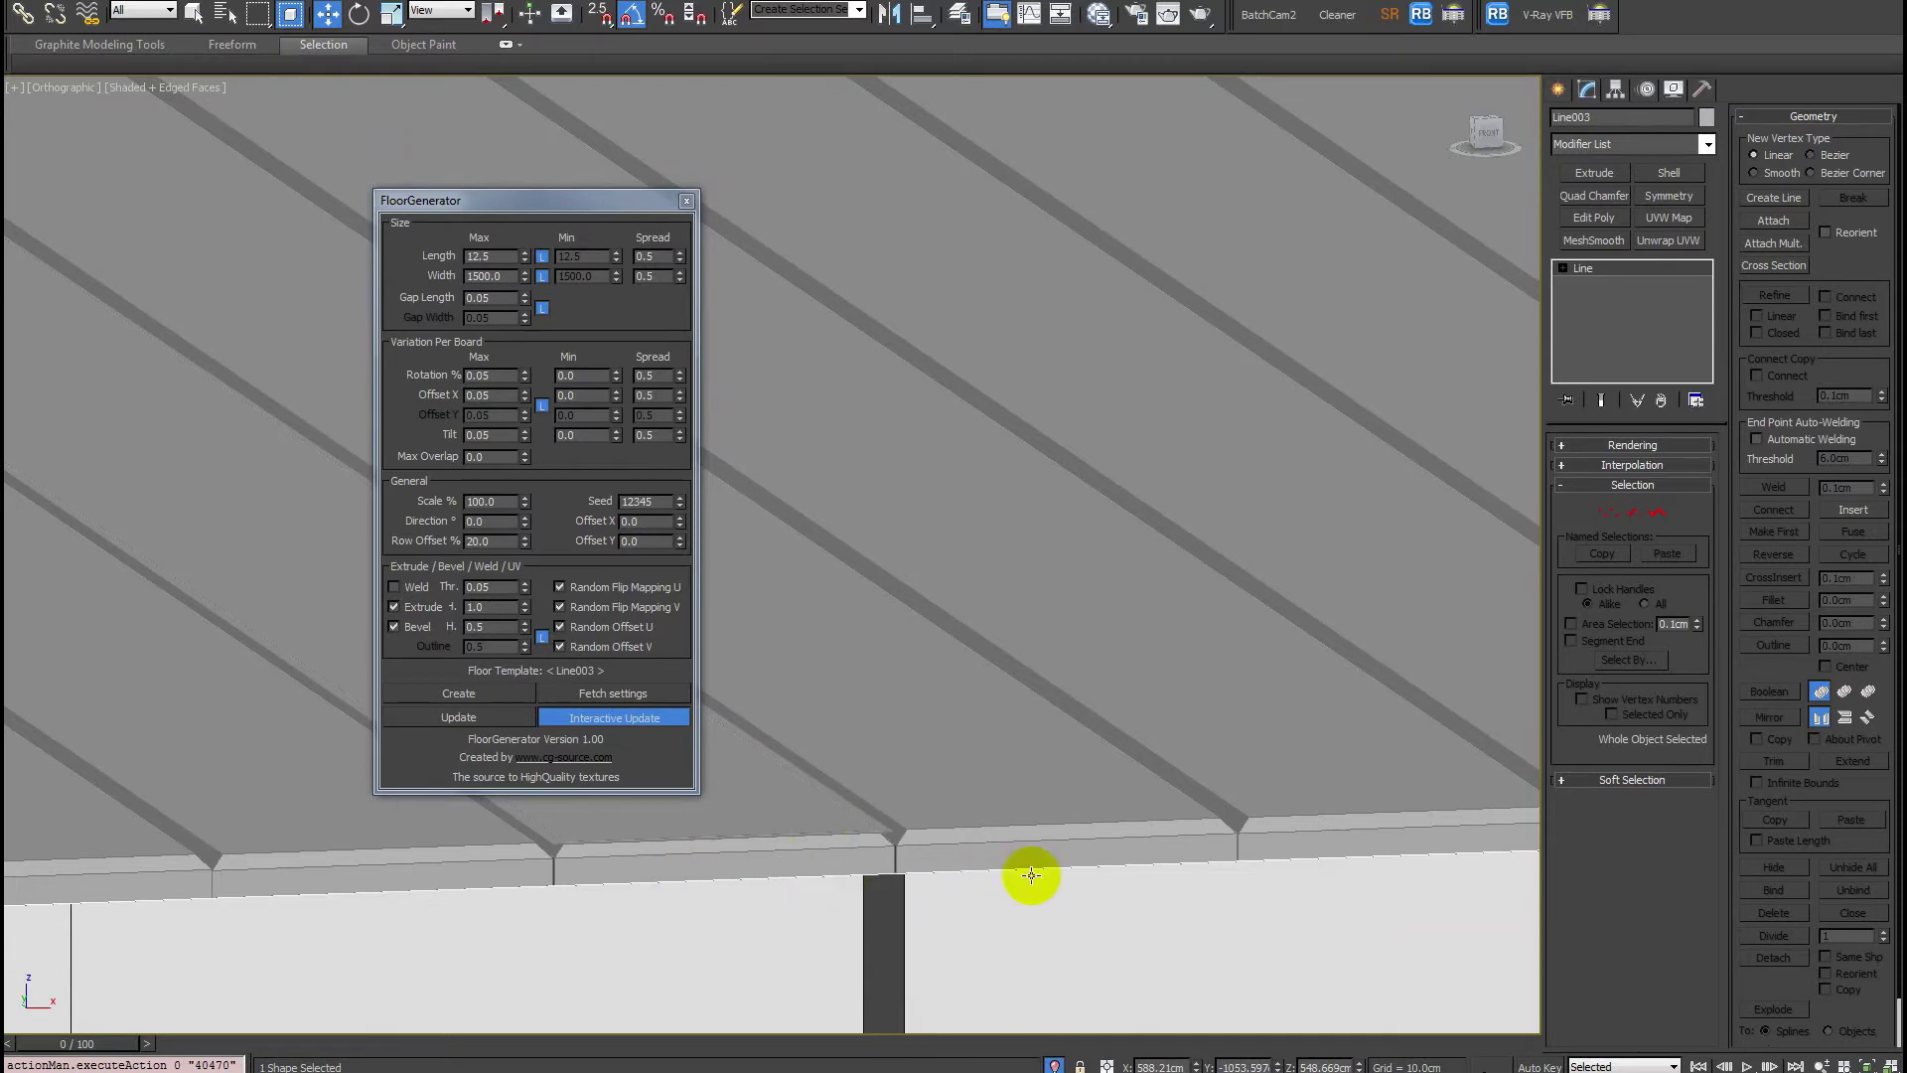
{"action": "key", "text": "alt+Tab"}
{"action": "scroll", "coordinate": [984, 242], "scroll_direction": "up", "scroll_amount": 5}
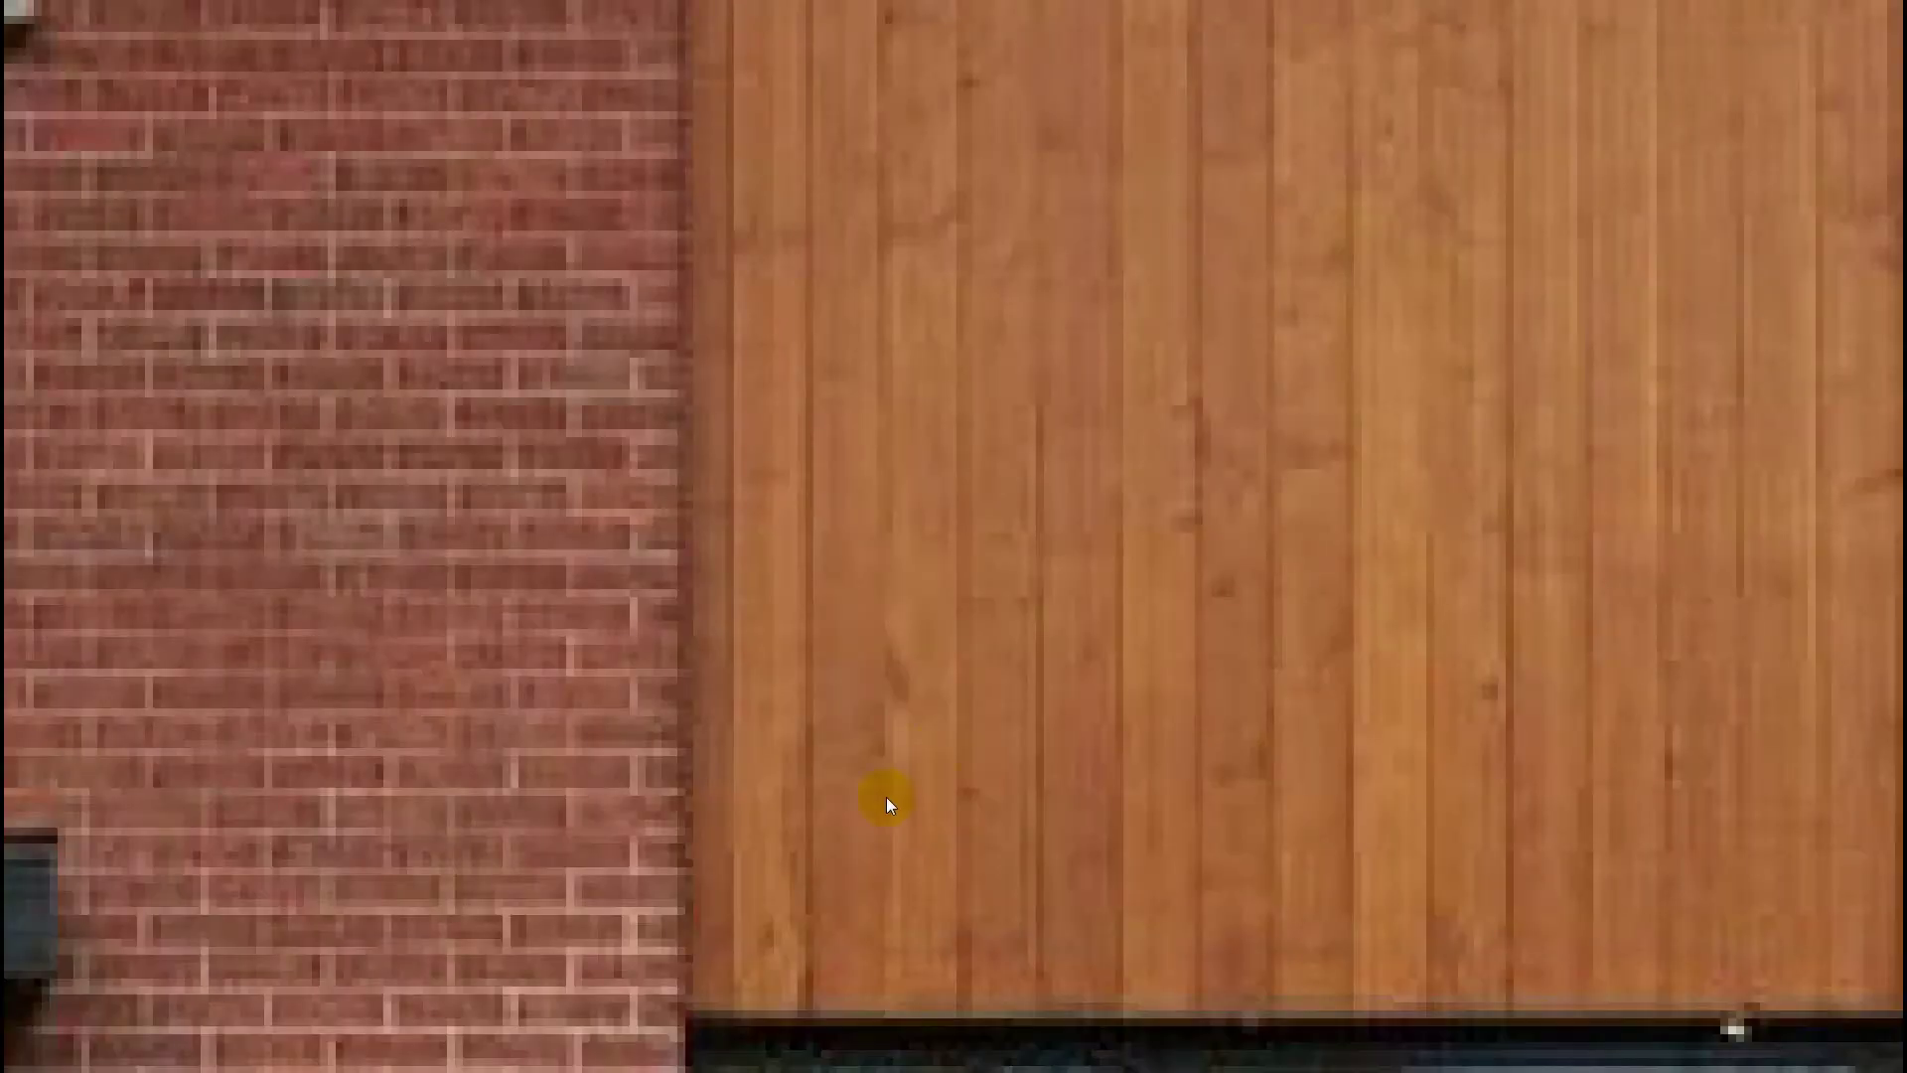
{"action": "scroll", "coordinate": [939, 747], "scroll_direction": "down", "scroll_amount": 2}
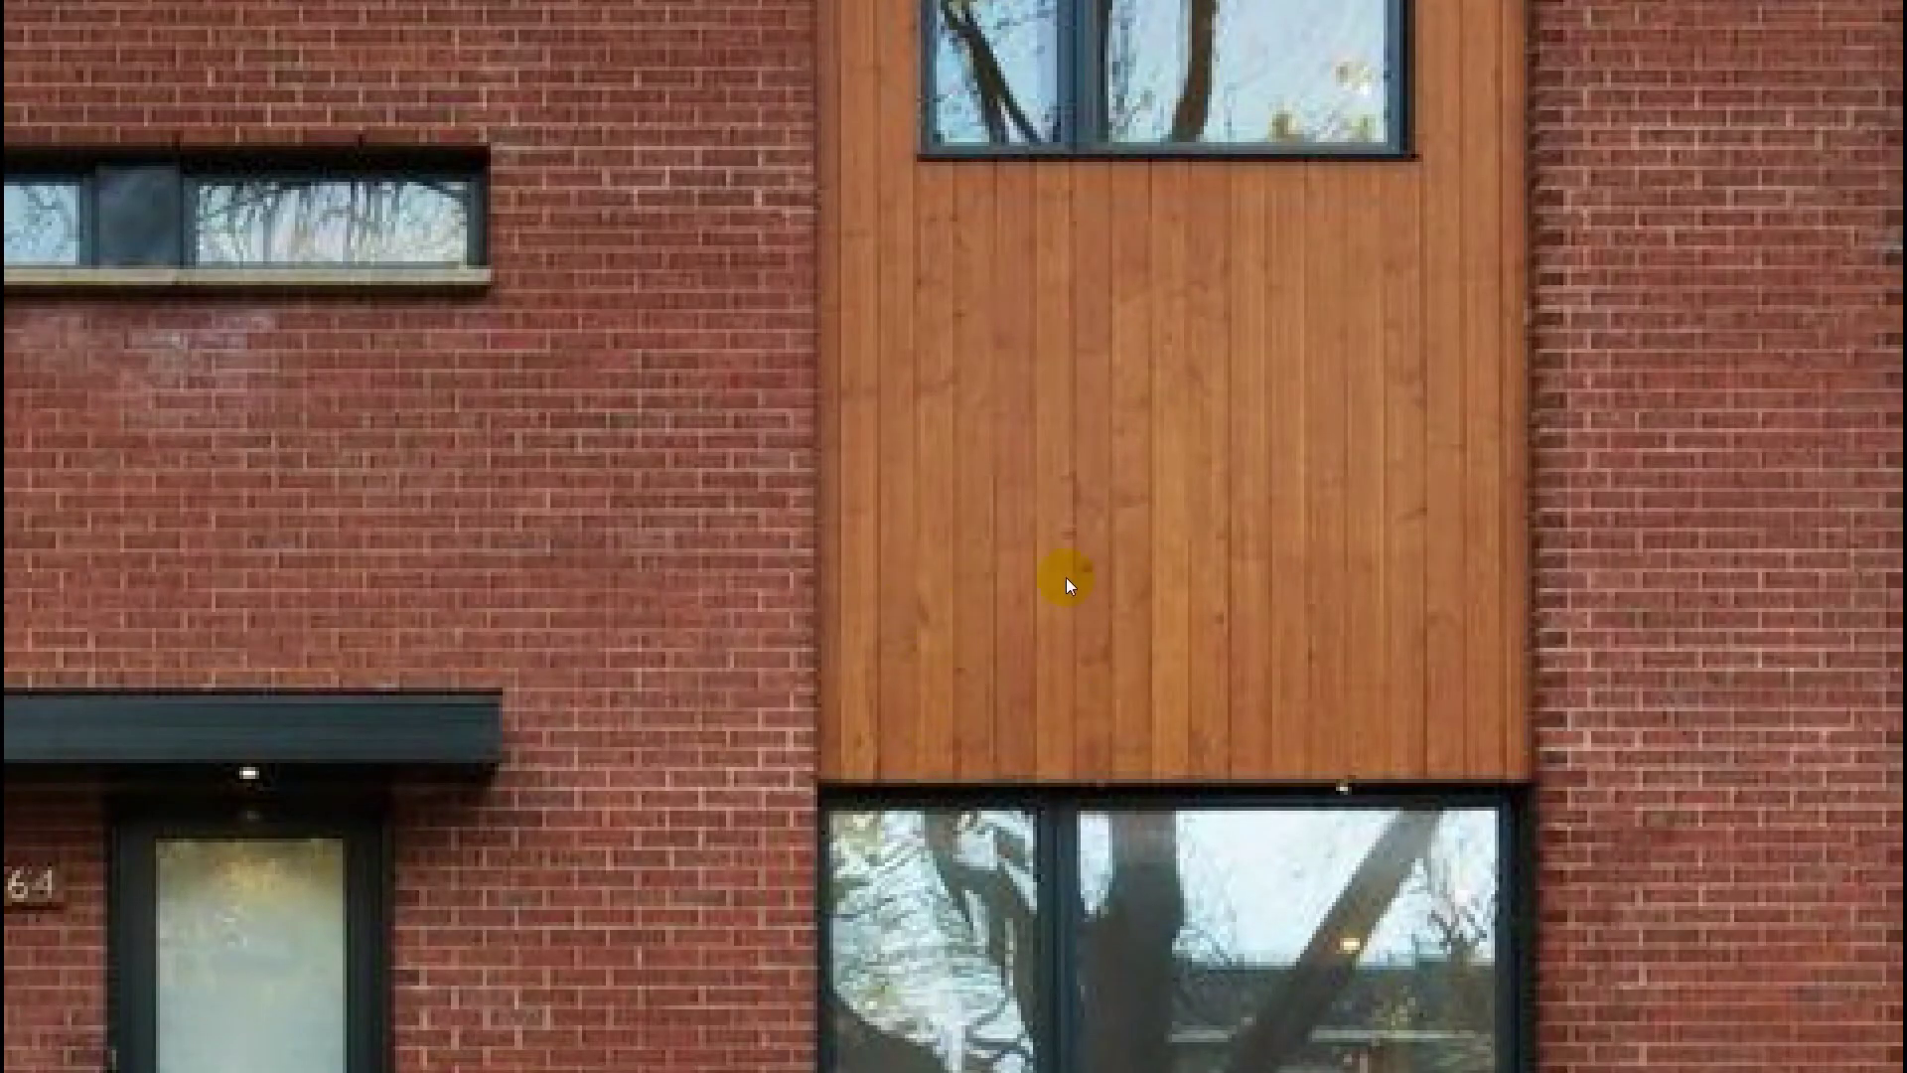
{"action": "scroll", "coordinate": [1077, 582], "scroll_direction": "down", "scroll_amount": 2}
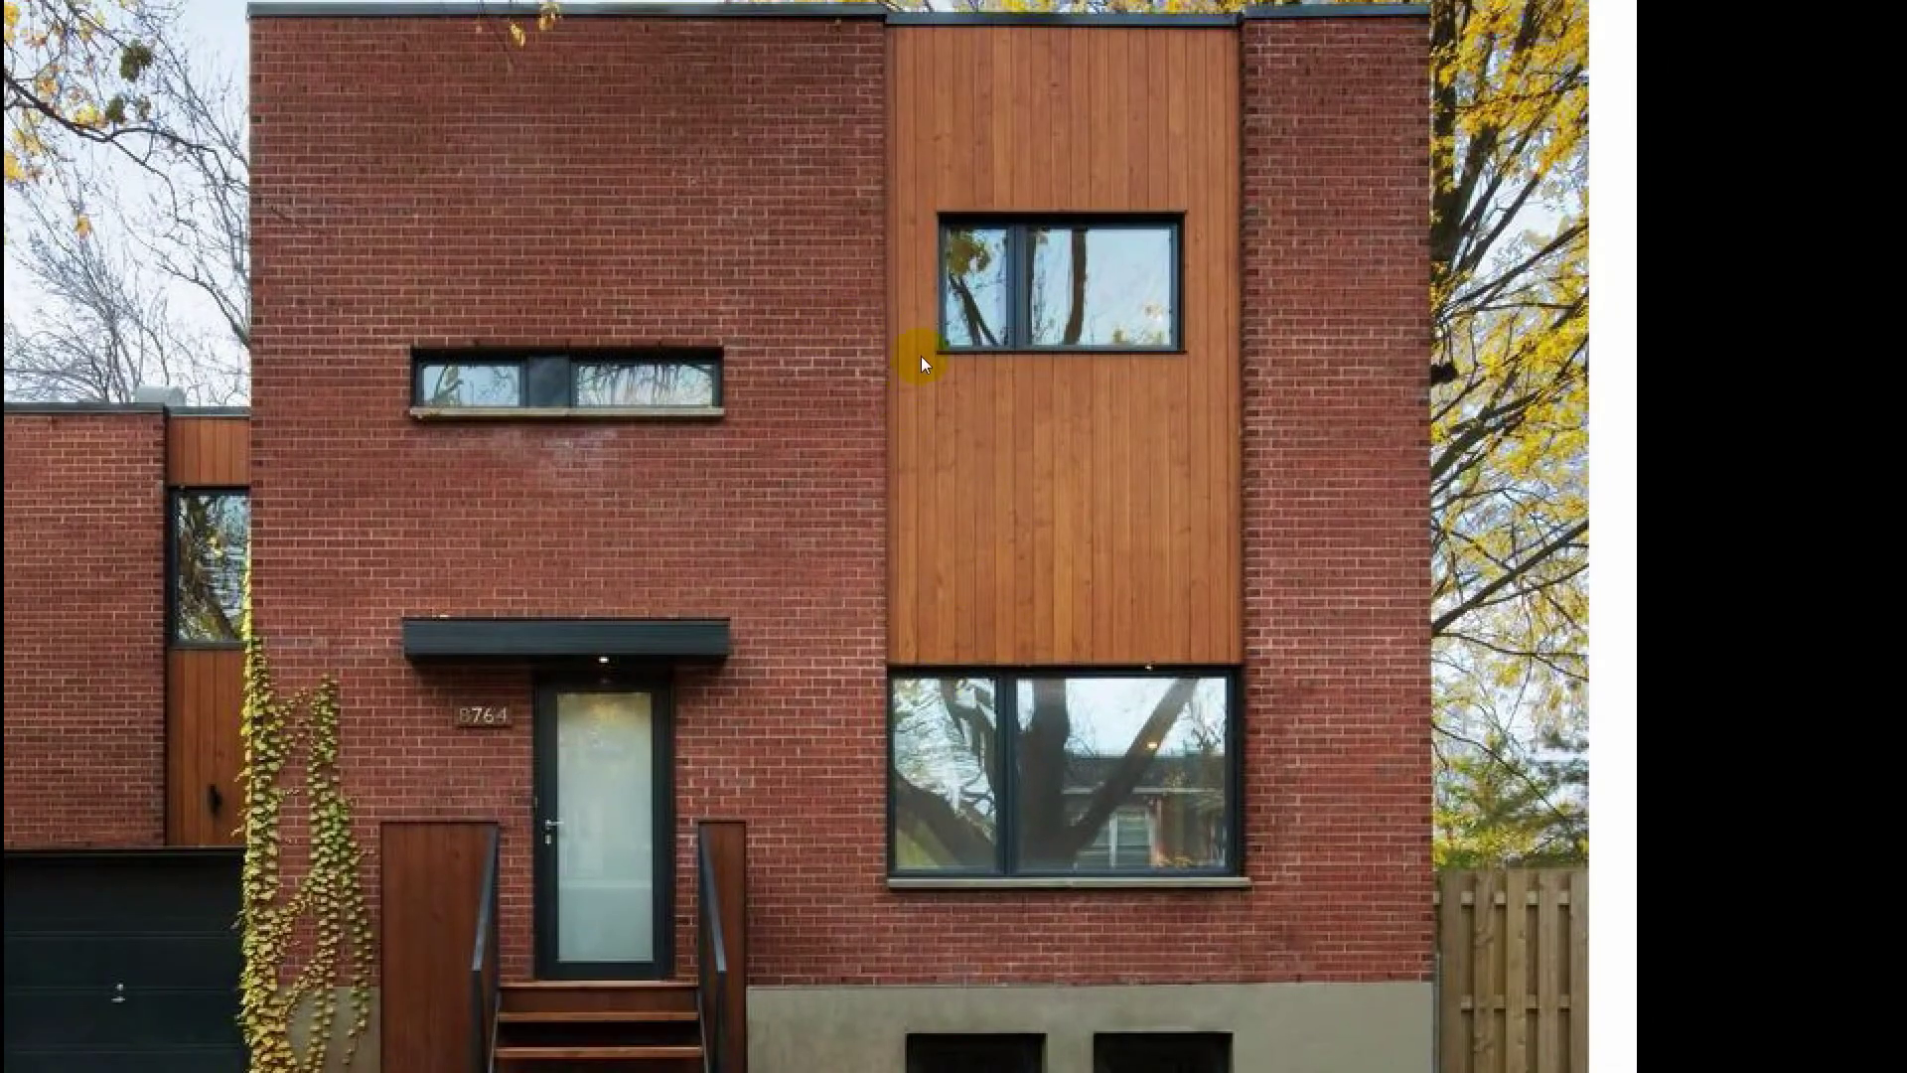
{"action": "key", "text": "alt+Tab"}
Set the boards' bevel height to 0.35.
{"action": "left_click", "coordinate": [507, 628]}
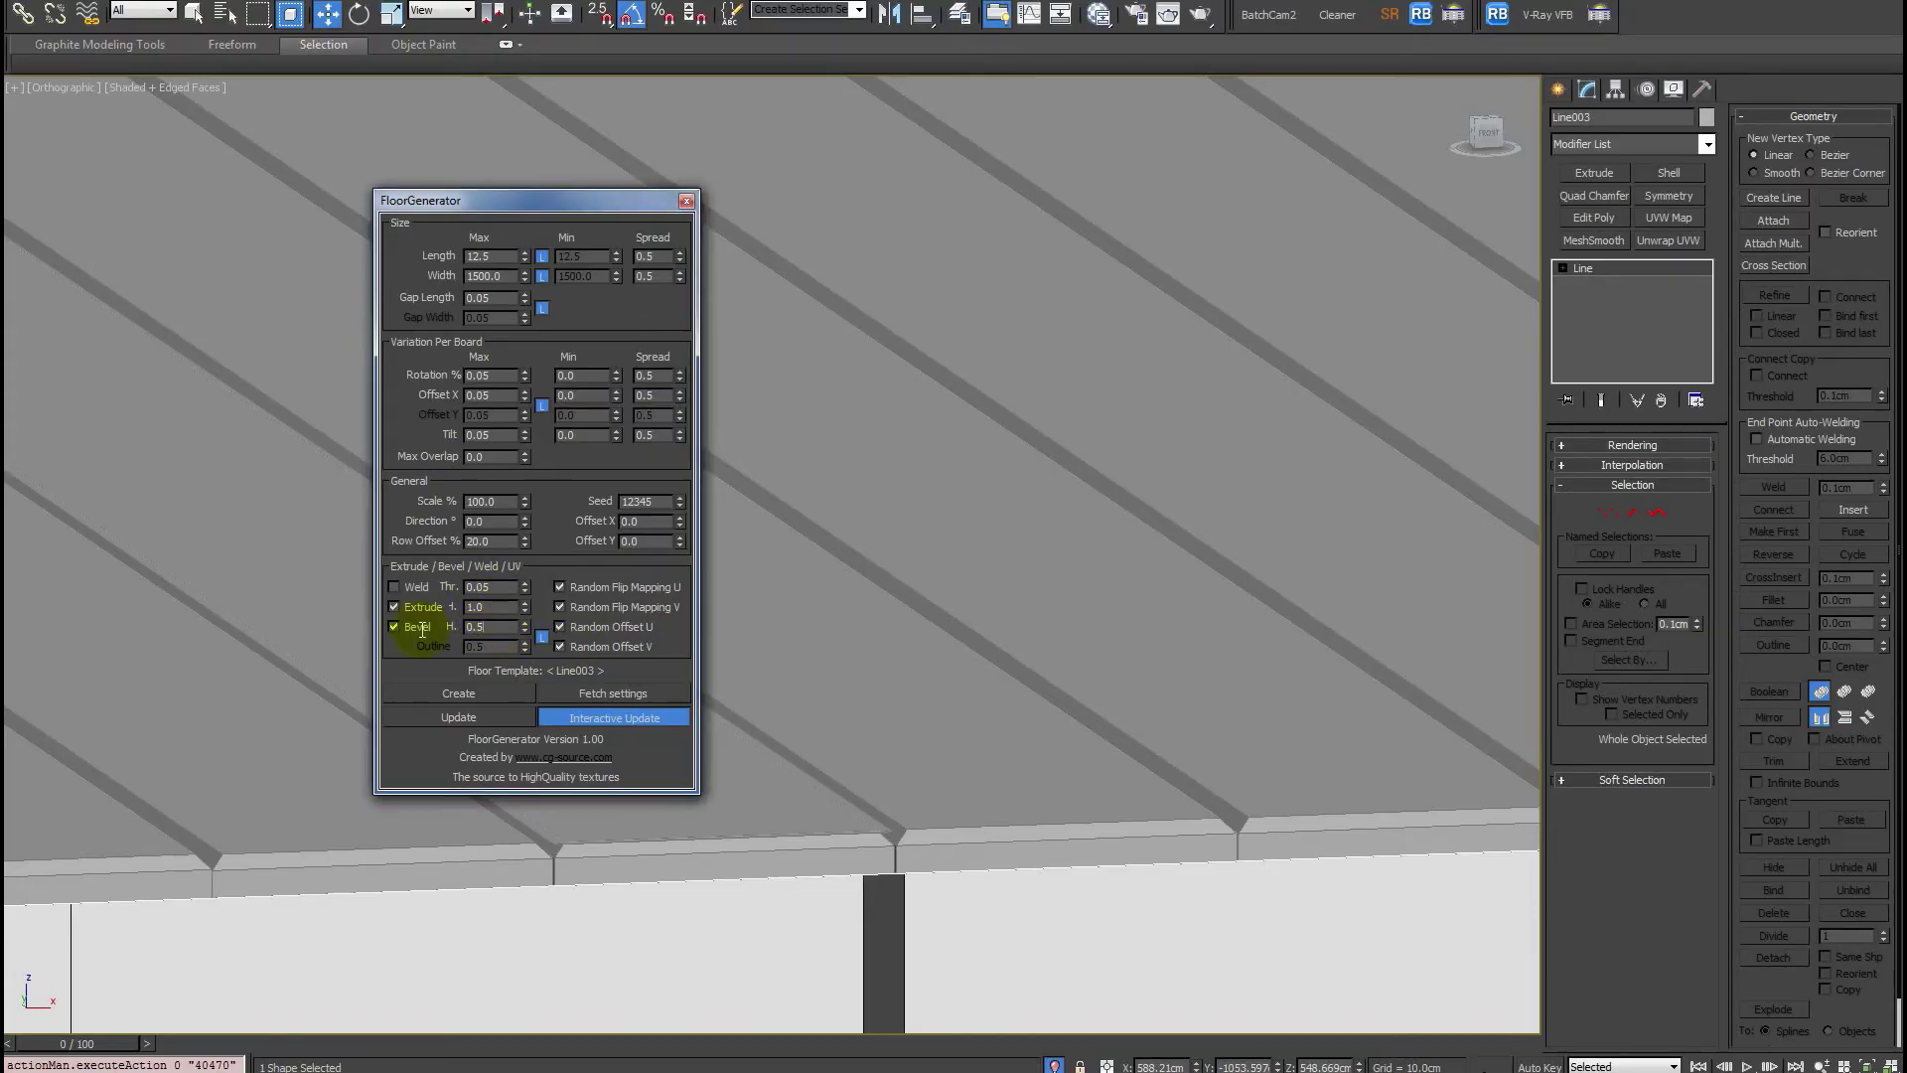
{"action": "type", "text": "0.3"}
{"action": "key", "text": "Return"}
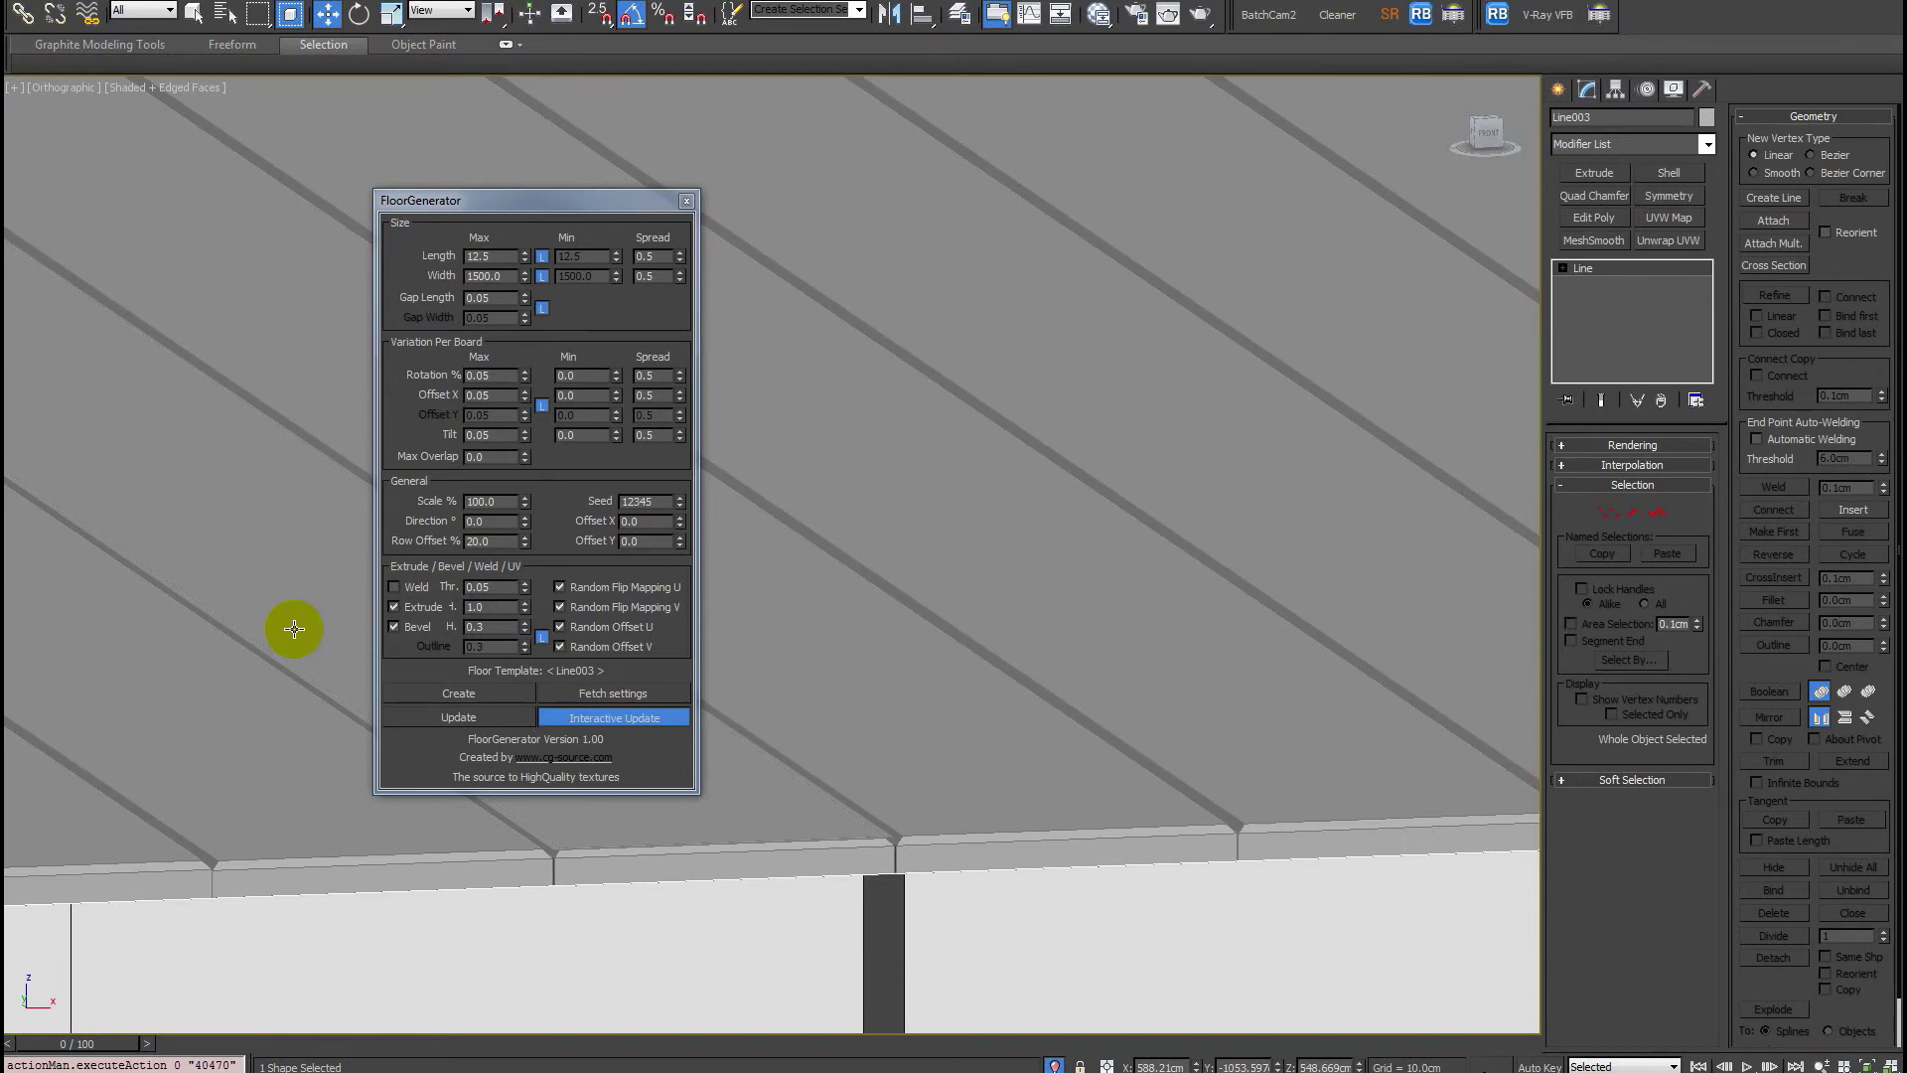
{"action": "type", "text": "5"}
{"action": "key", "text": "Return"}
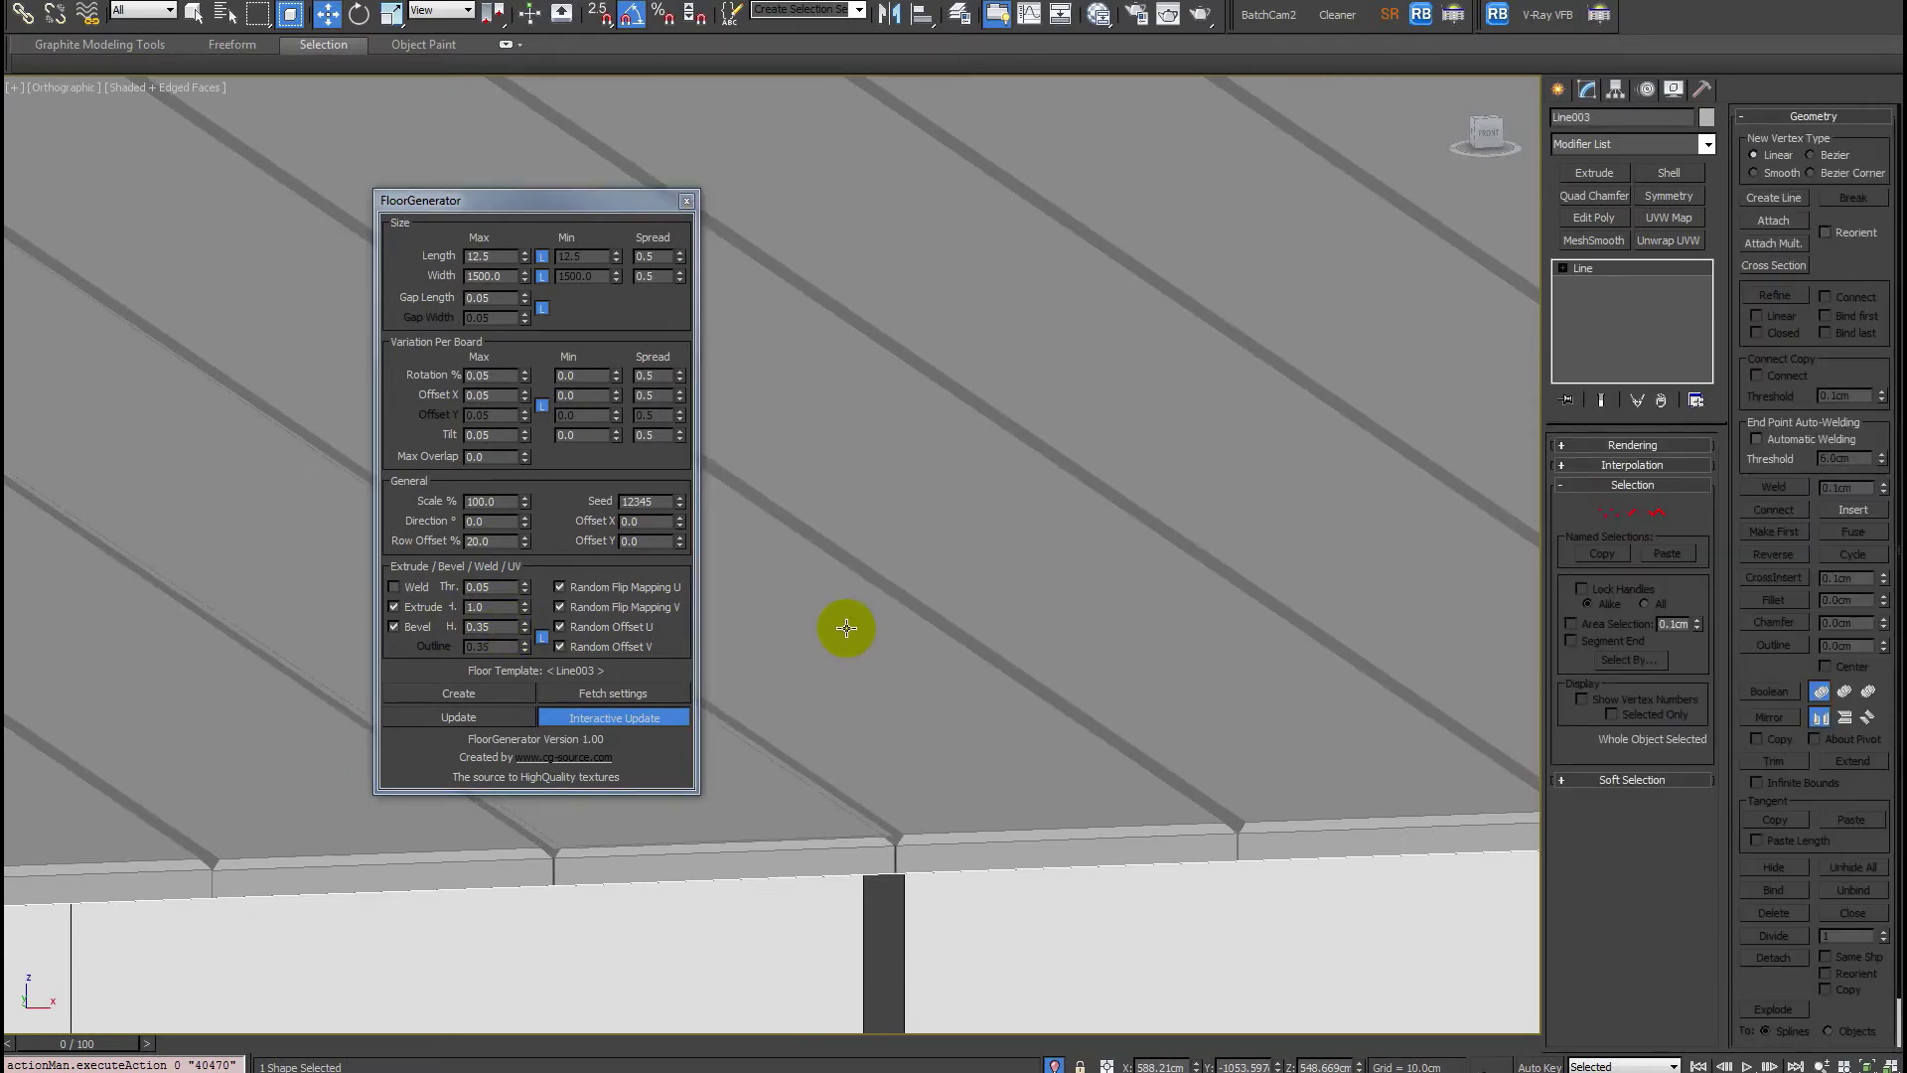
Set the extrude height of the generated boards to 5.
{"action": "scroll", "coordinate": [847, 625], "scroll_direction": "down", "scroll_amount": 5}
{"action": "middle_click_drag", "start_coordinate": [860, 636], "coordinate": [893, 663], "text": "alt"}
{"action": "scroll", "coordinate": [893, 663], "scroll_direction": "up", "scroll_amount": 5}
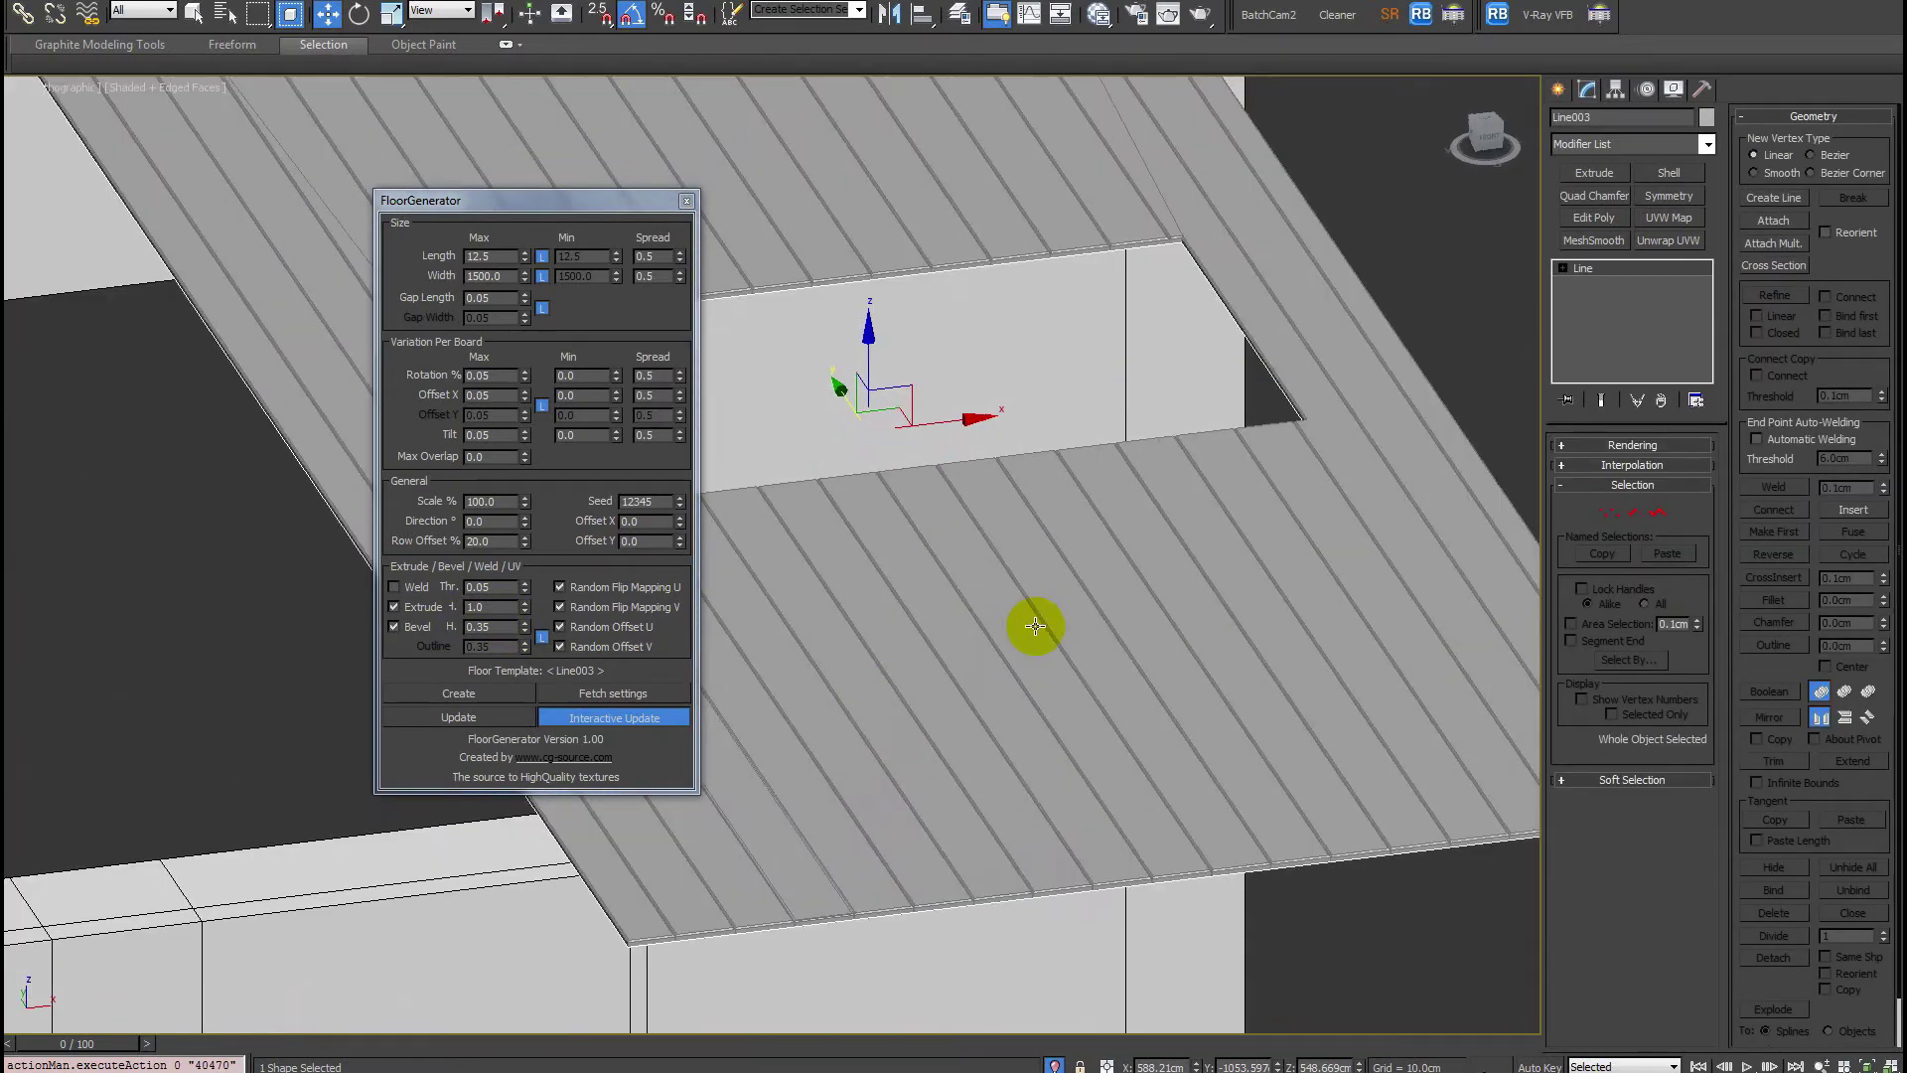
{"action": "double_click", "coordinate": [506, 606]}
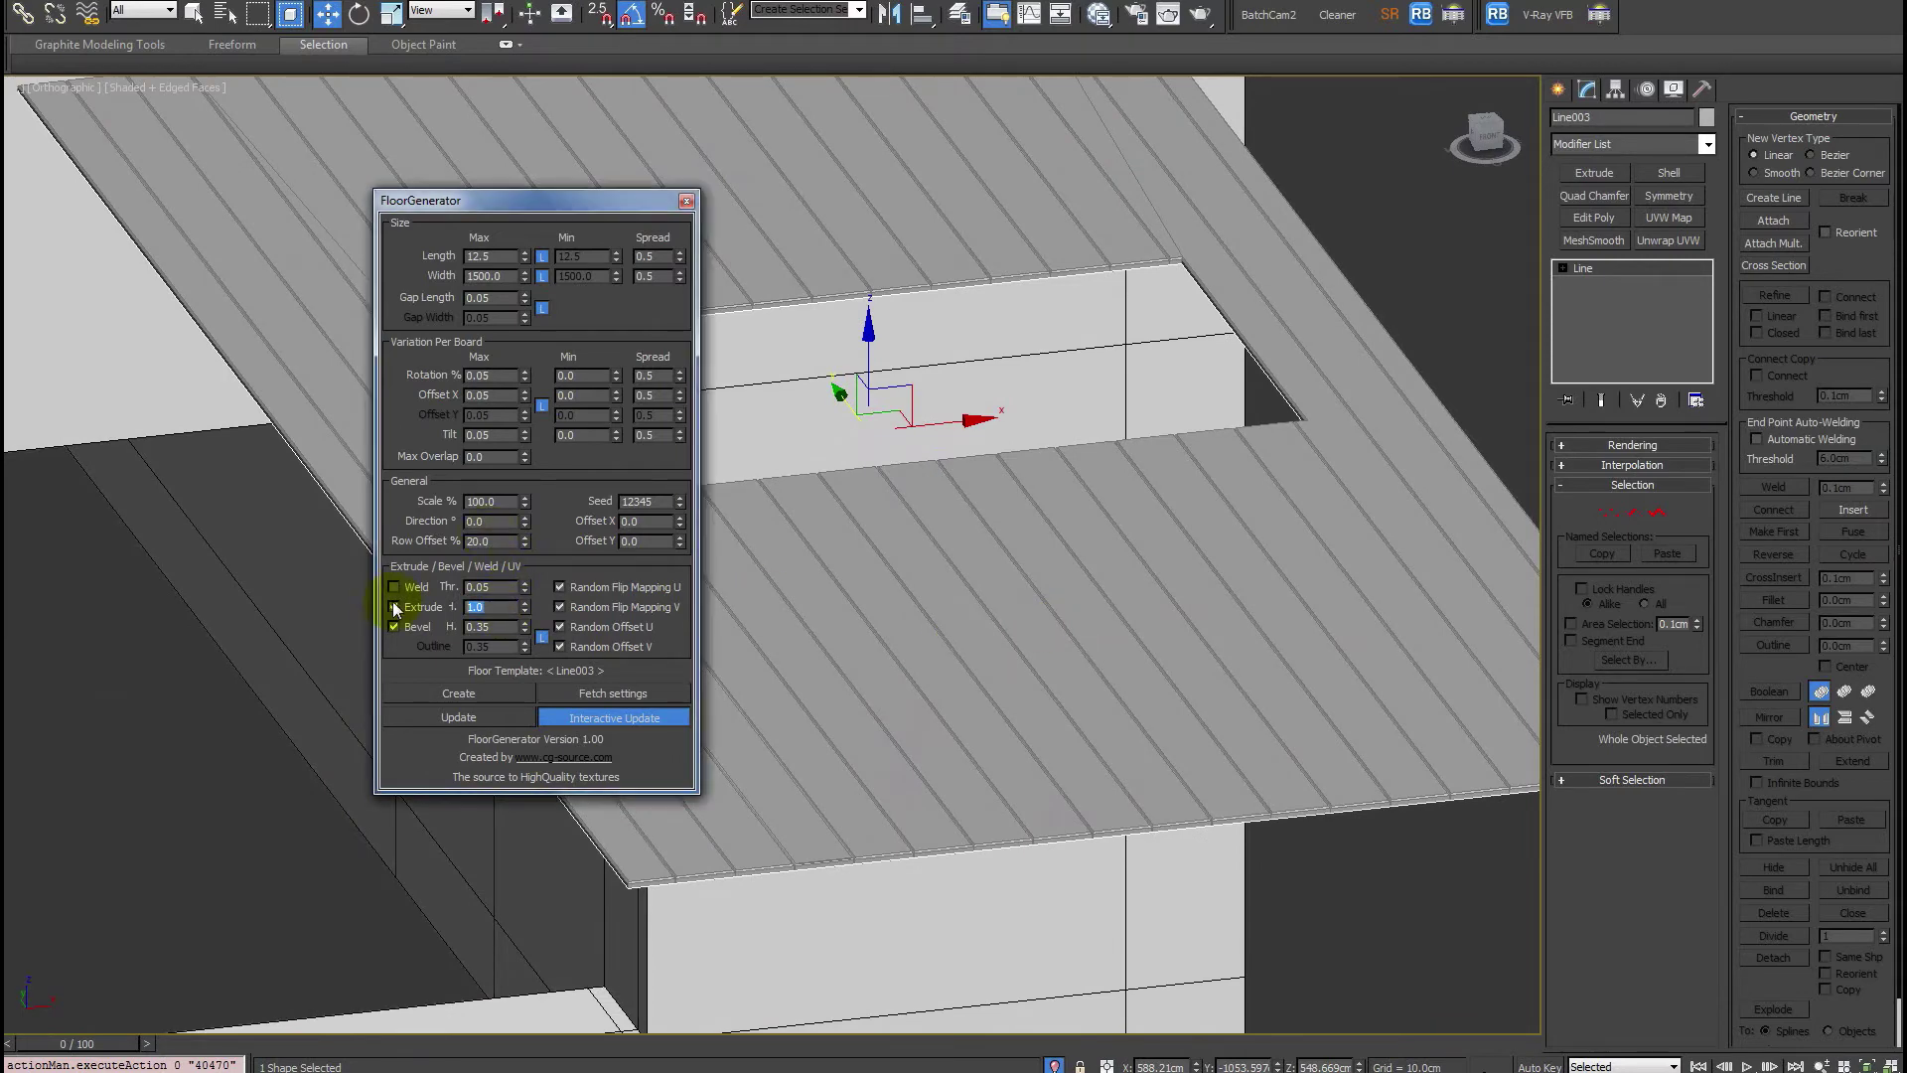
{"action": "type", "text": "5"}
{"action": "key", "text": "Return"}
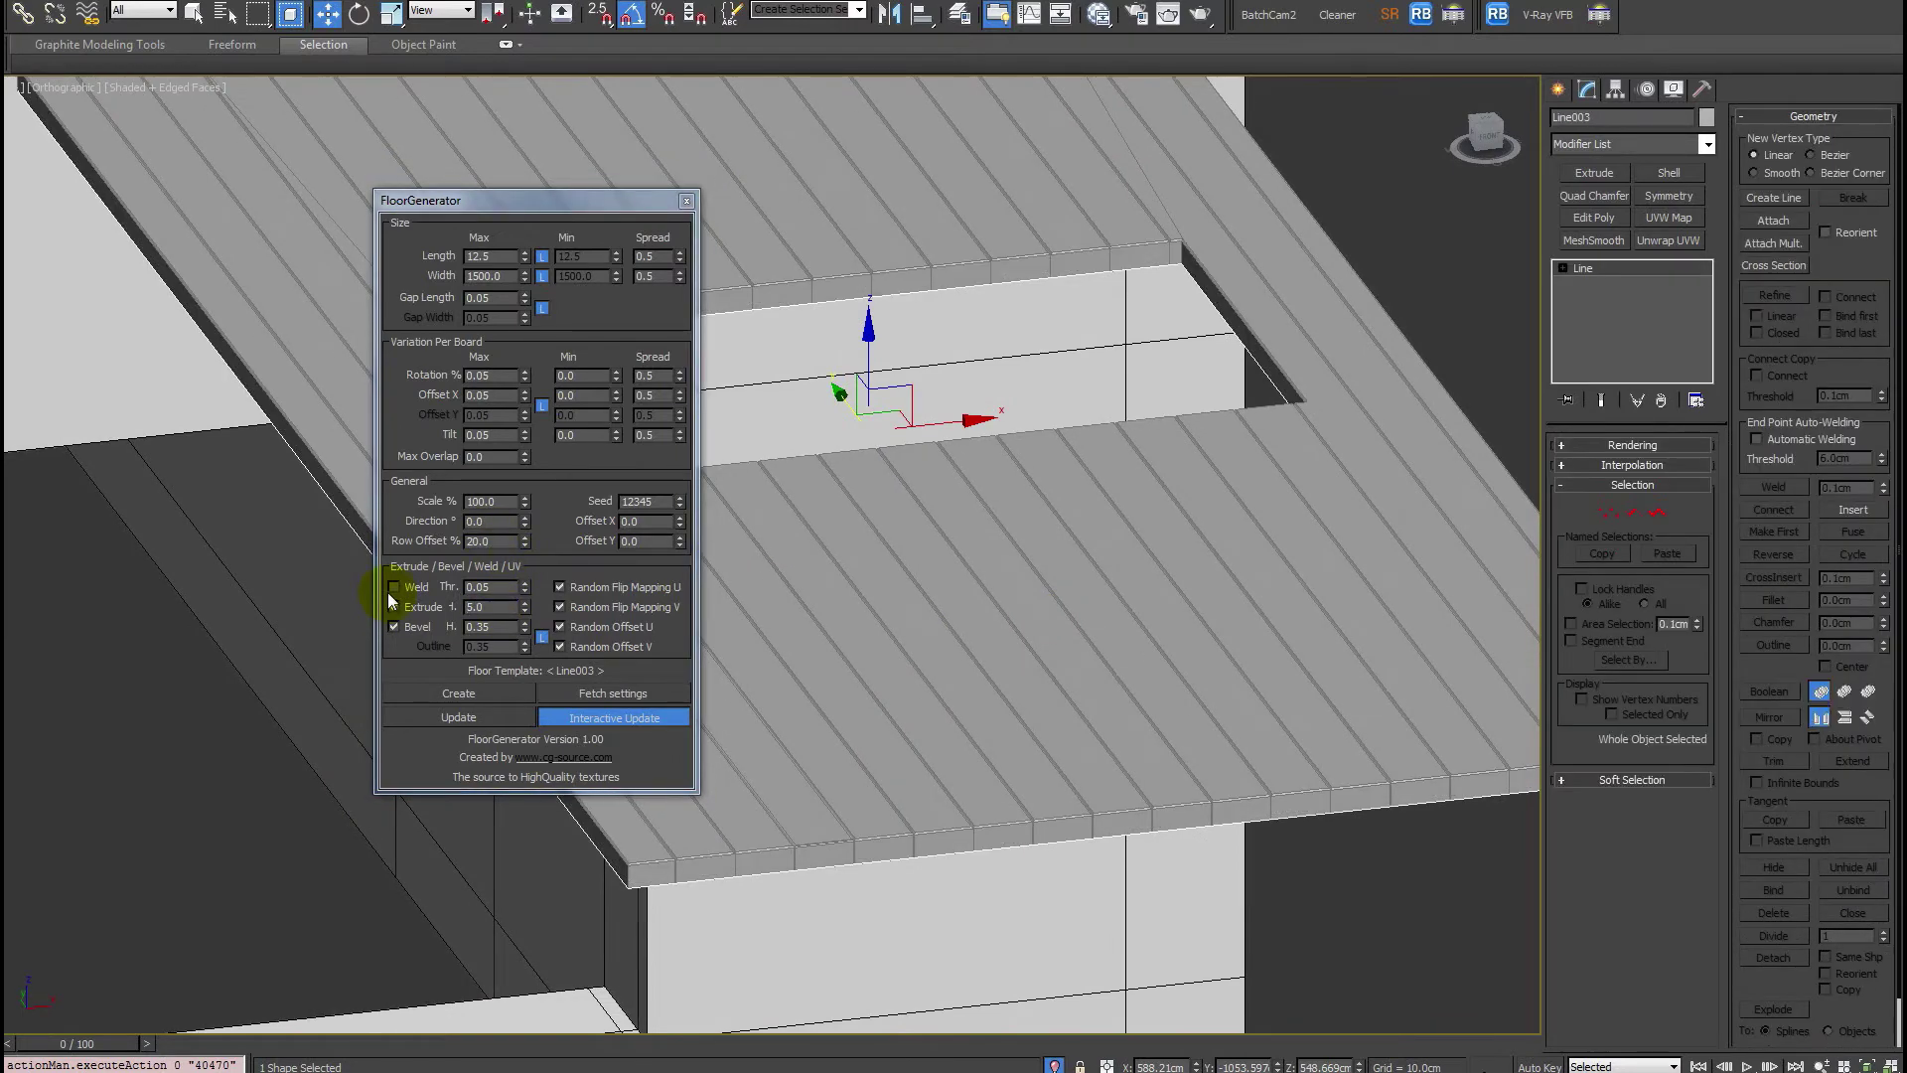
{"action": "scroll", "coordinate": [974, 728], "scroll_direction": "down", "scroll_amount": 2}
{"action": "middle_click_drag", "start_coordinate": [973, 741], "coordinate": [948, 763]}
{"action": "scroll", "coordinate": [860, 801], "scroll_direction": "up", "scroll_amount": 2}
{"action": "scroll", "coordinate": [860, 801], "scroll_direction": "down", "scroll_amount": 2}
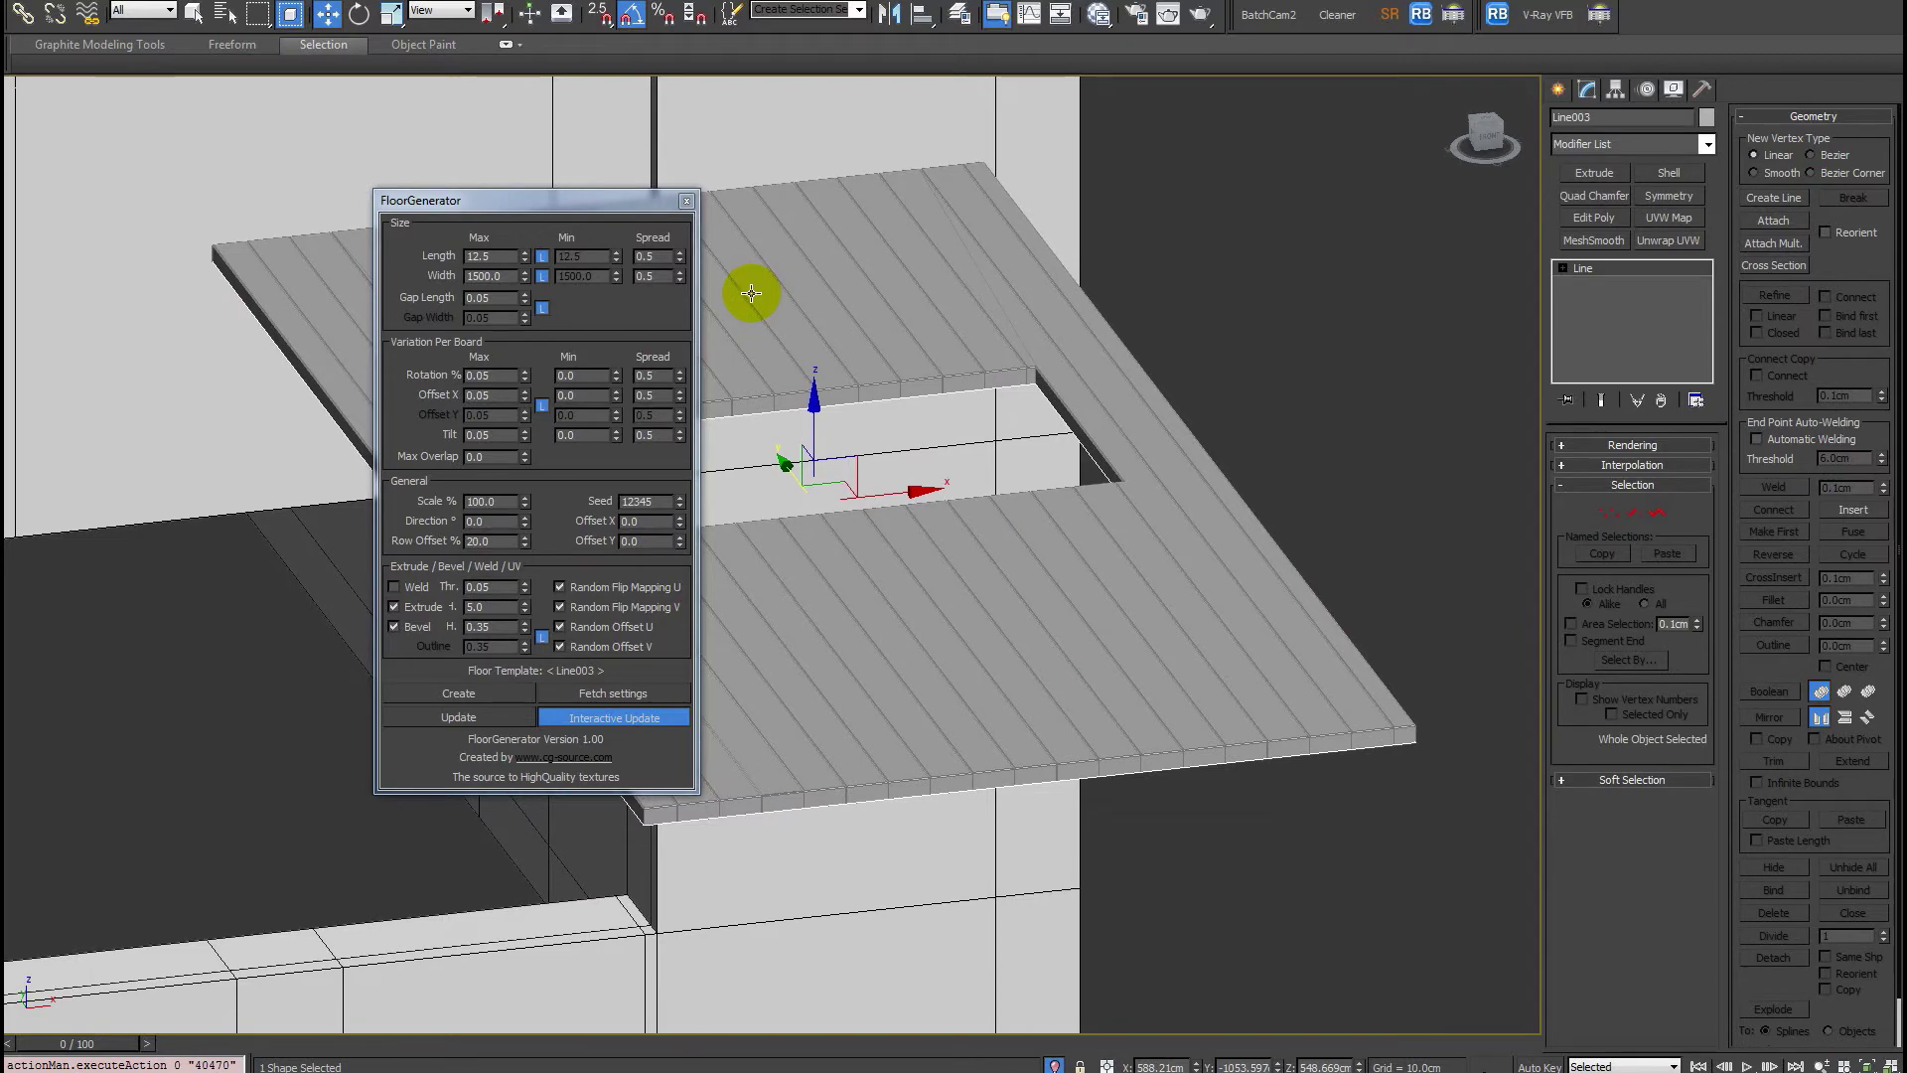
Close FloorGenerator and convert the generated board object to an editable poly.
{"action": "left_click", "coordinate": [685, 203]}
{"action": "scroll", "coordinate": [732, 307], "scroll_direction": "down", "scroll_amount": 5}
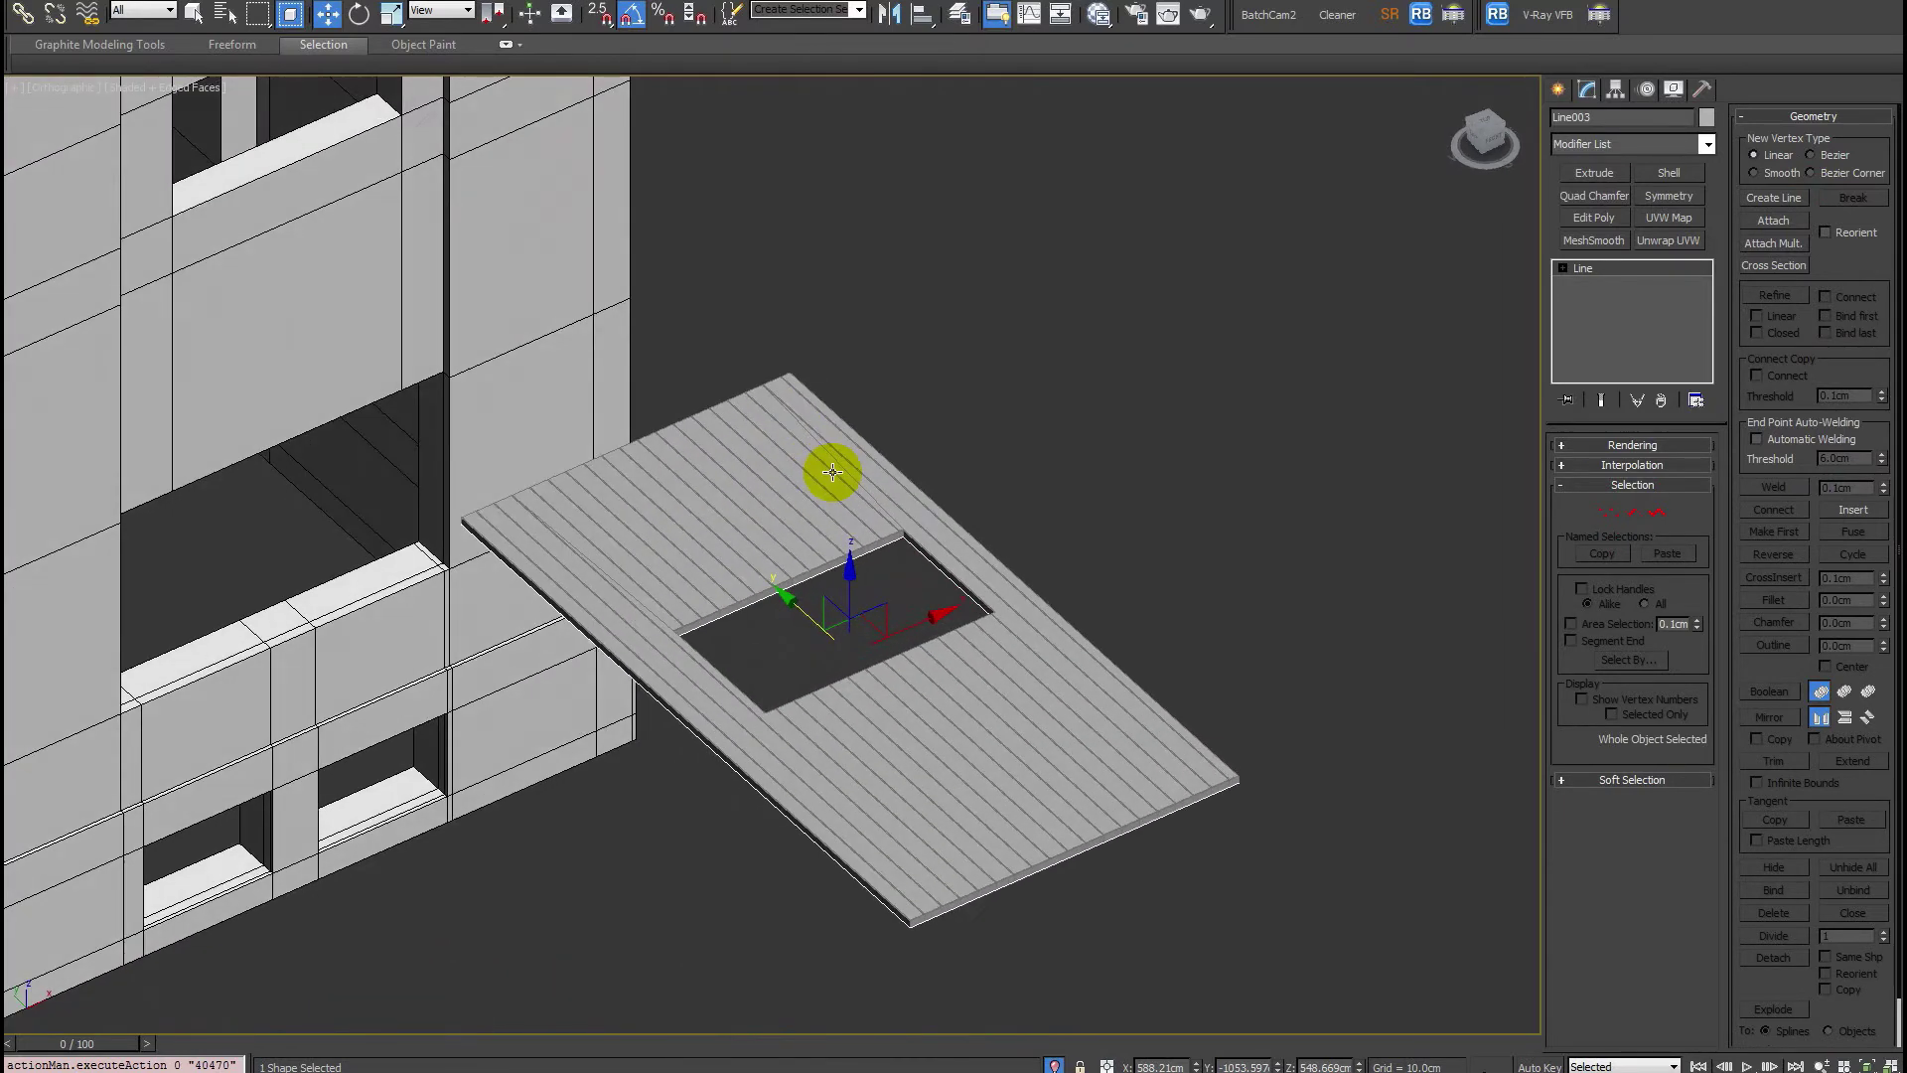
{"action": "middle_click_drag", "start_coordinate": [832, 472], "coordinate": [1171, 672], "text": "alt"}
{"action": "scroll", "coordinate": [974, 600], "scroll_direction": "down", "scroll_amount": 3}
{"action": "scroll", "coordinate": [988, 622], "scroll_direction": "up", "scroll_amount": 3}
{"action": "left_click", "coordinate": [1076, 736]}
{"action": "scroll", "coordinate": [1171, 673], "scroll_direction": "up", "scroll_amount": 2}
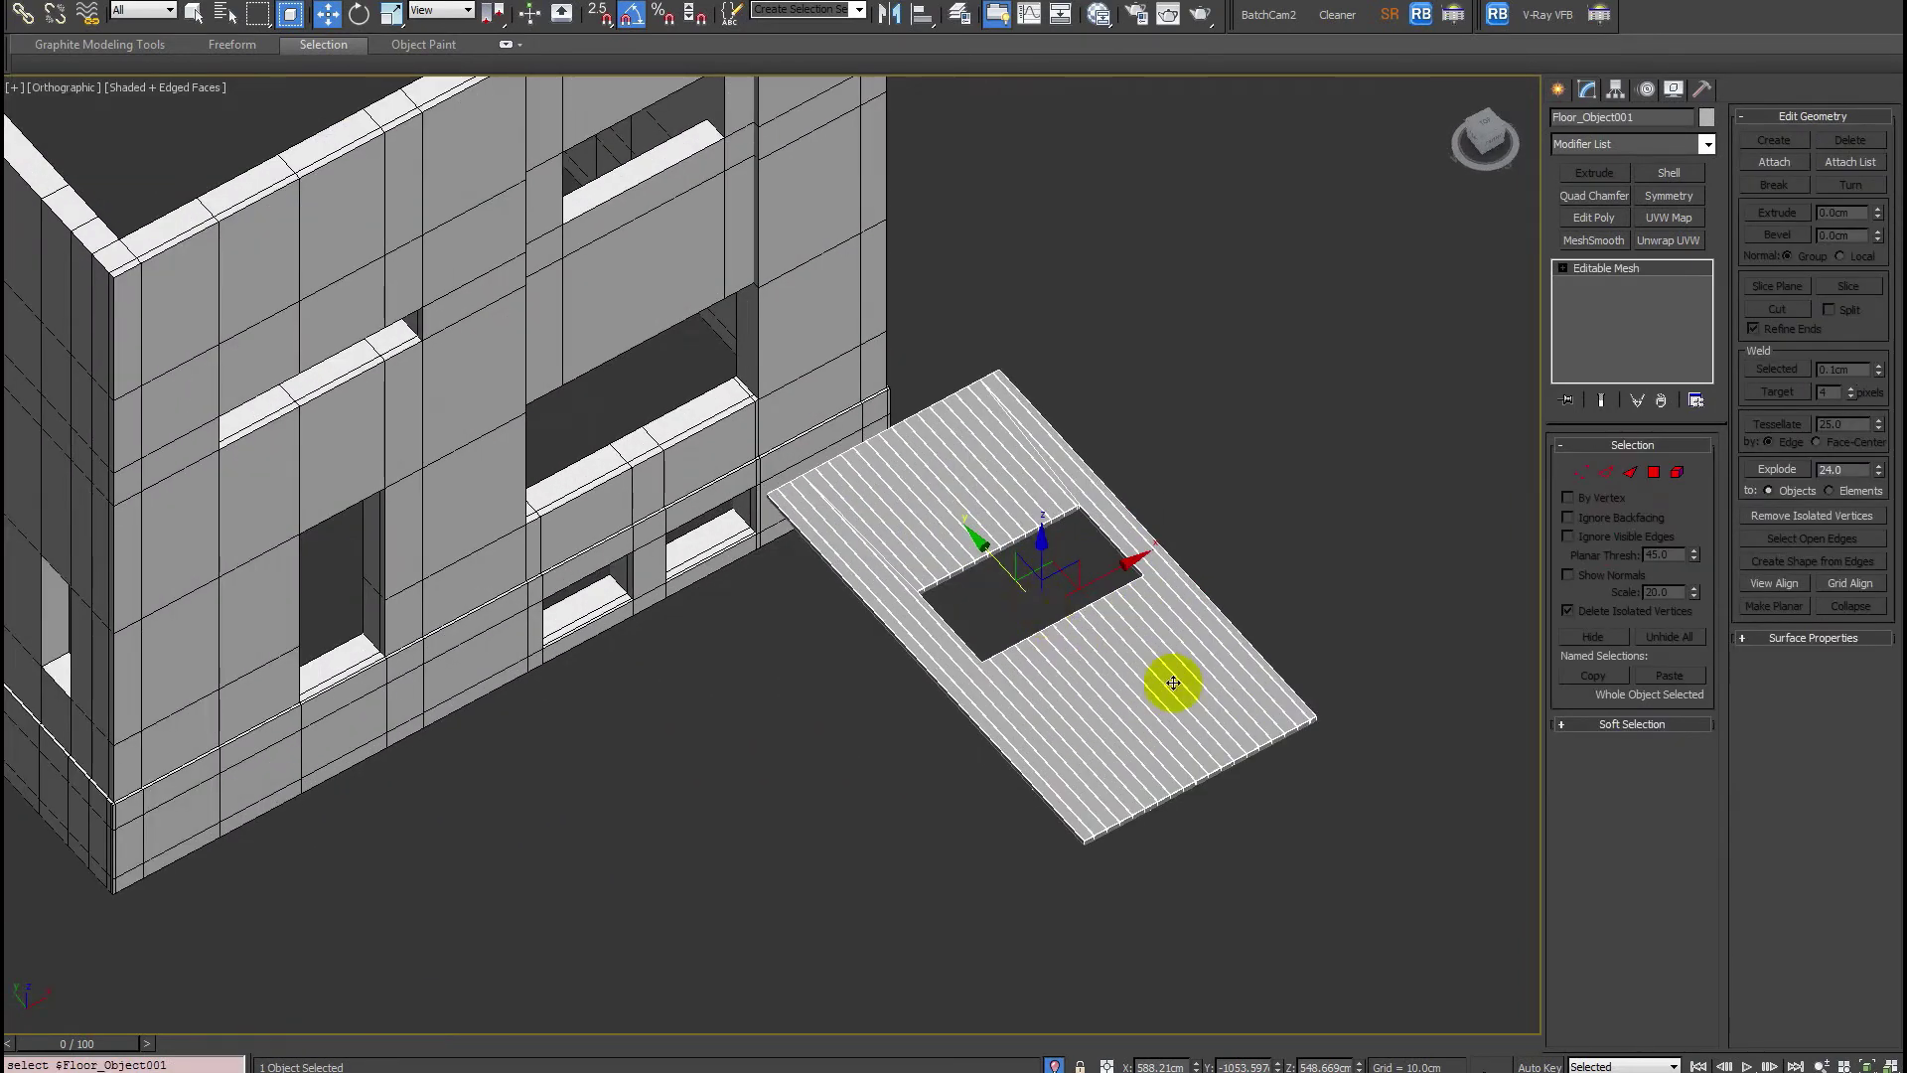
{"action": "right_click", "coordinate": [1171, 672]}
{"action": "mouse_move", "coordinate": [1331, 836]}
{"action": "left_click", "coordinate": [1403, 864]}
Rotate the board panel upright and move it along Y against the front facade strip.
{"action": "key", "text": "e"}
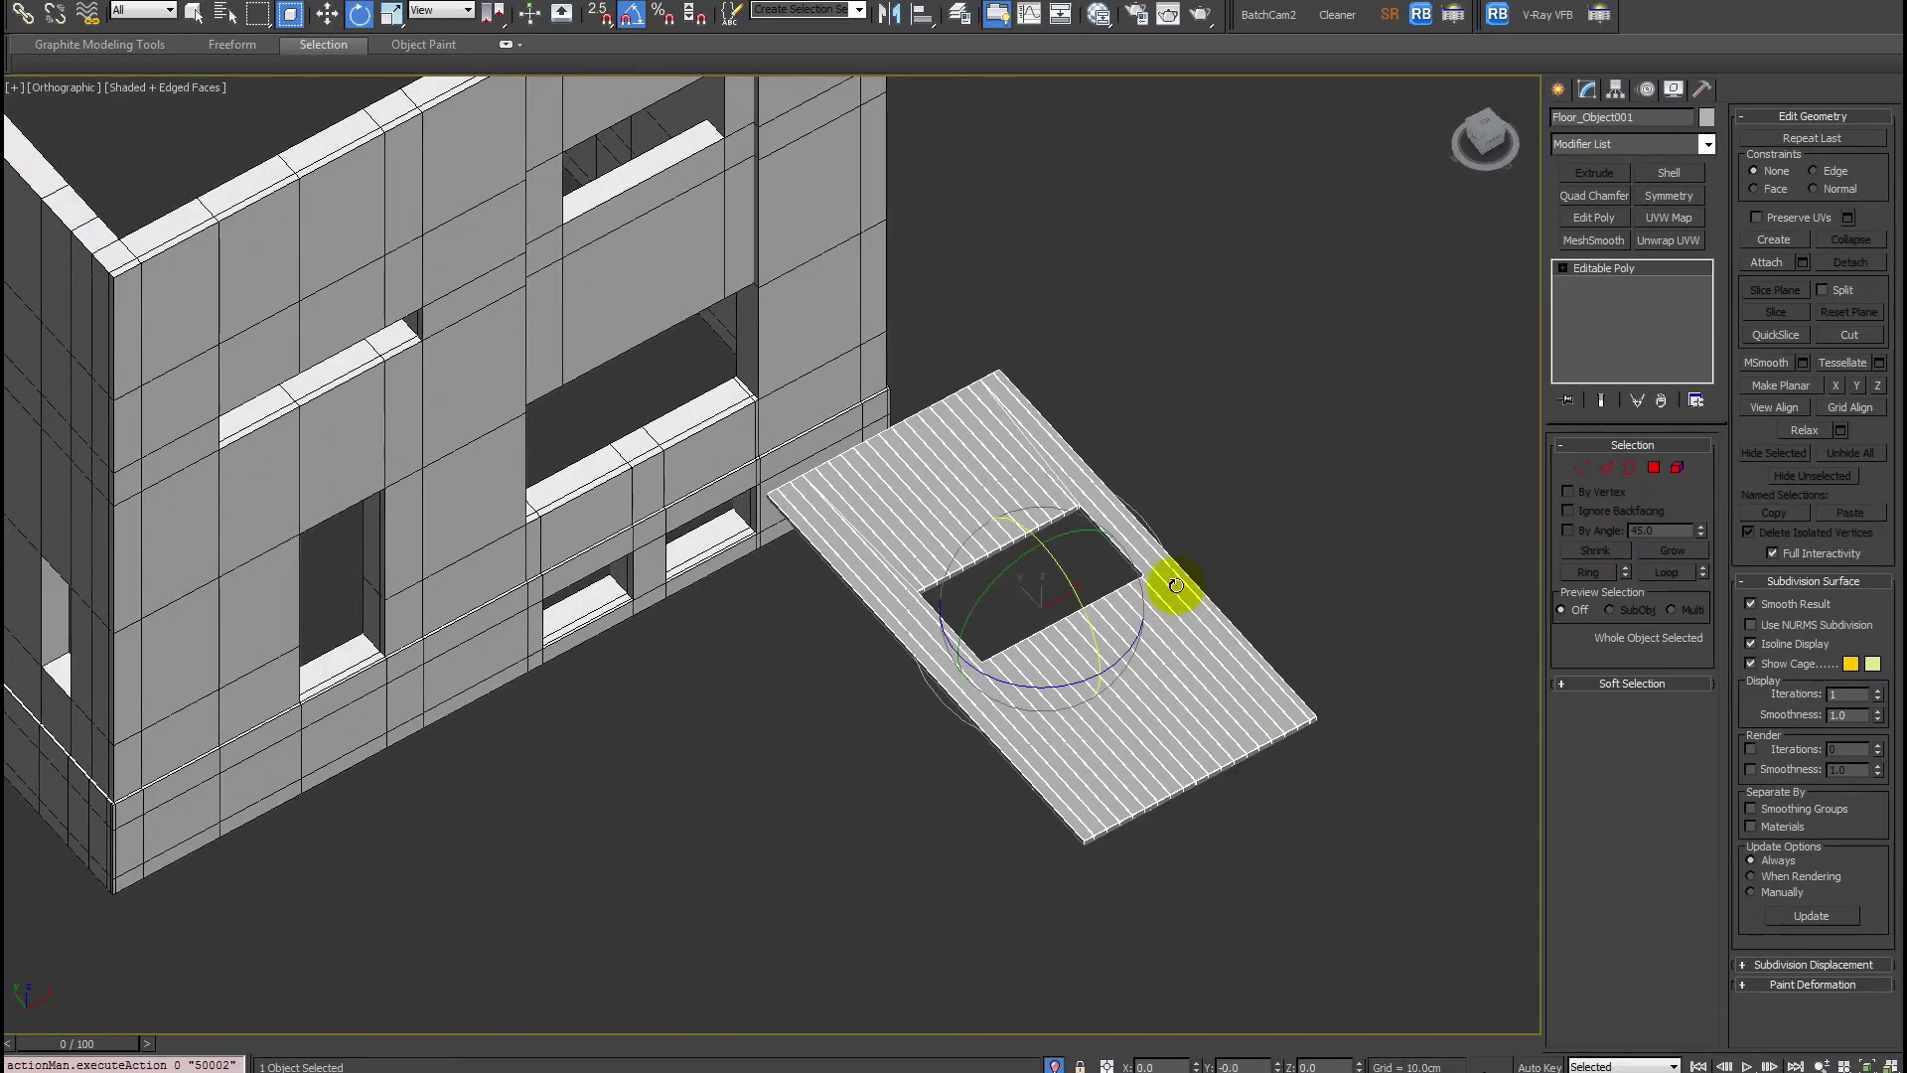
{"action": "left_click_drag", "start_coordinate": [1072, 581], "coordinate": [1103, 648]}
{"action": "middle_click_drag", "start_coordinate": [1103, 649], "coordinate": [989, 582], "text": "alt"}
{"action": "key", "text": "w"}
{"action": "left_click_drag", "start_coordinate": [990, 582], "coordinate": [337, 320]}
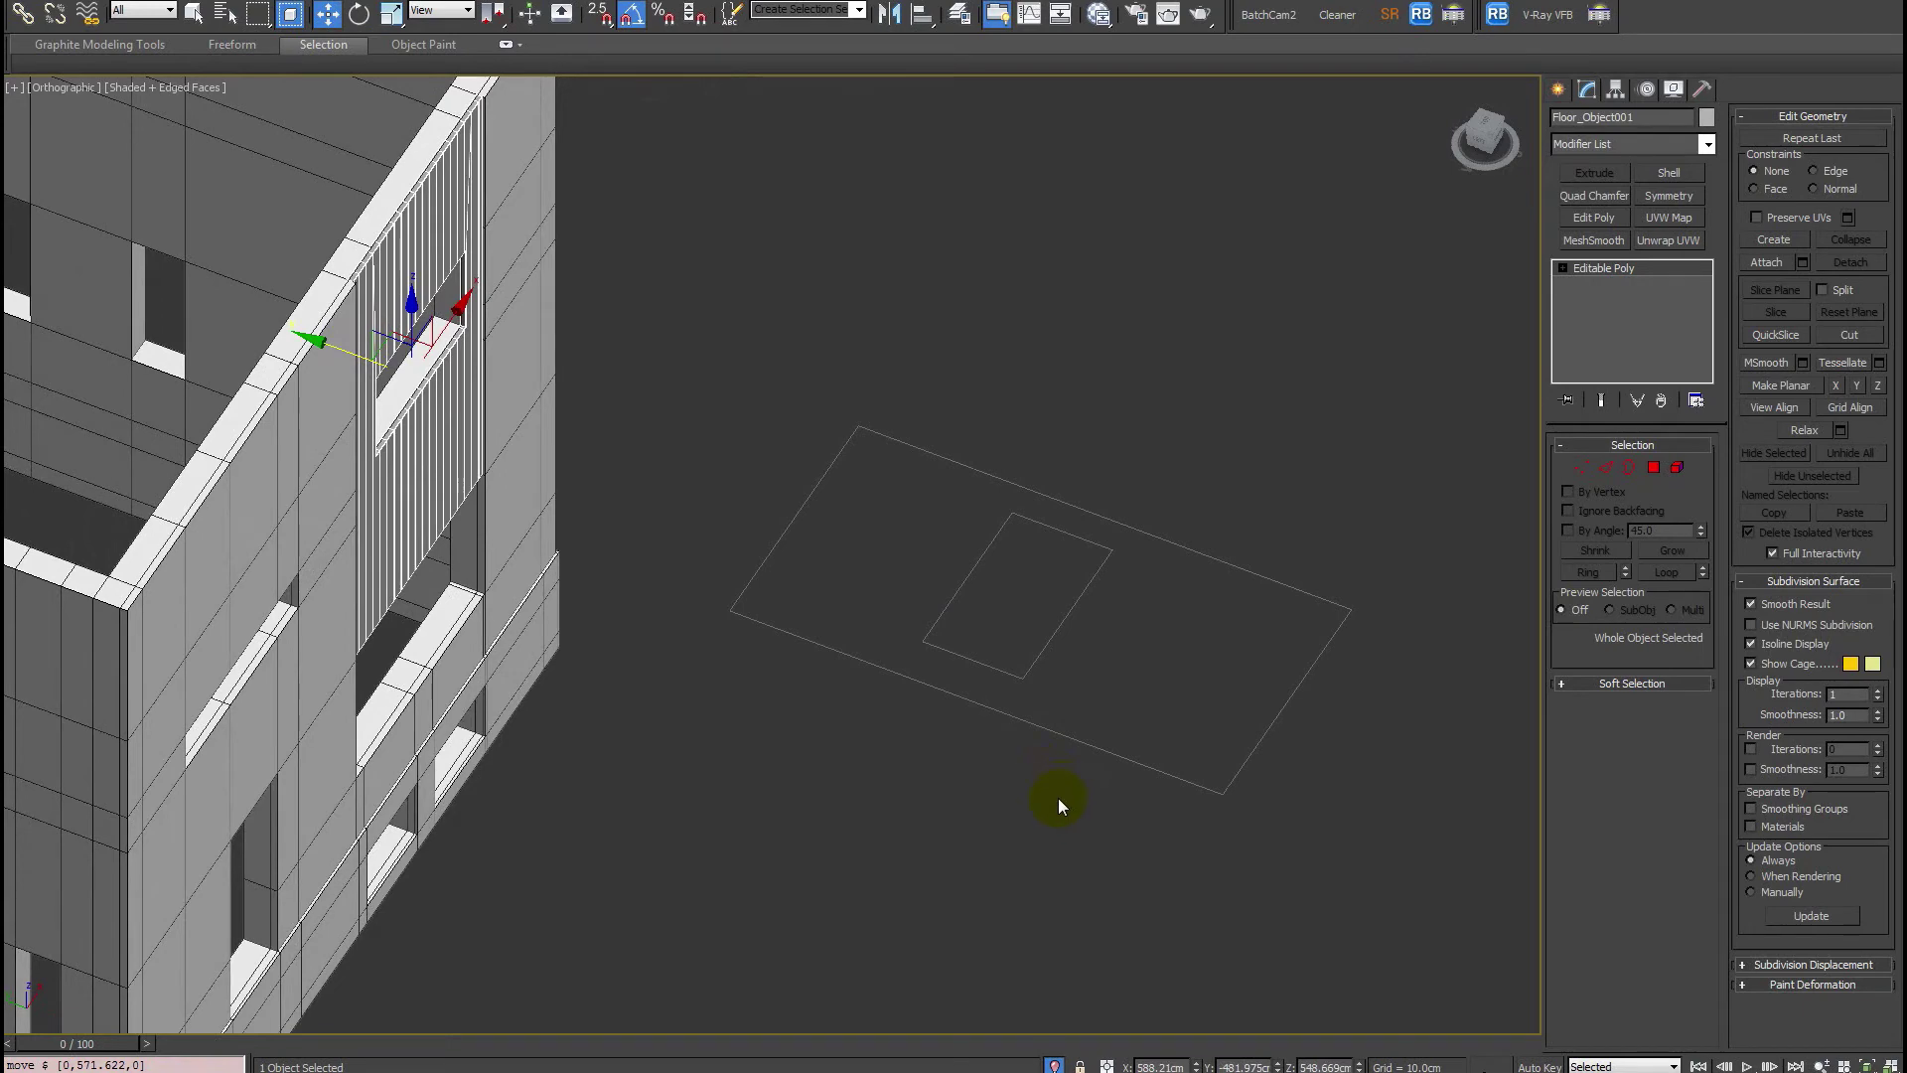
Delete the flat template splines and nudge the cladding slightly along Y to seat it on the front wall.
{"action": "left_click_drag", "start_coordinate": [1063, 806], "coordinate": [711, 375]}
{"action": "key", "text": "Delete"}
{"action": "left_click", "coordinate": [498, 513]}
{"action": "middle_click_drag", "start_coordinate": [434, 378], "coordinate": [238, 383]}
{"action": "scroll", "coordinate": [477, 437], "scroll_direction": "up", "scroll_amount": 5}
{"action": "middle_click_drag", "start_coordinate": [238, 382], "coordinate": [621, 532]}
{"action": "scroll", "coordinate": [360, 414], "scroll_direction": "down", "scroll_amount": 2}
{"action": "left_click_drag", "start_coordinate": [468, 440], "coordinate": [473, 438]}
{"action": "key", "text": "f"}
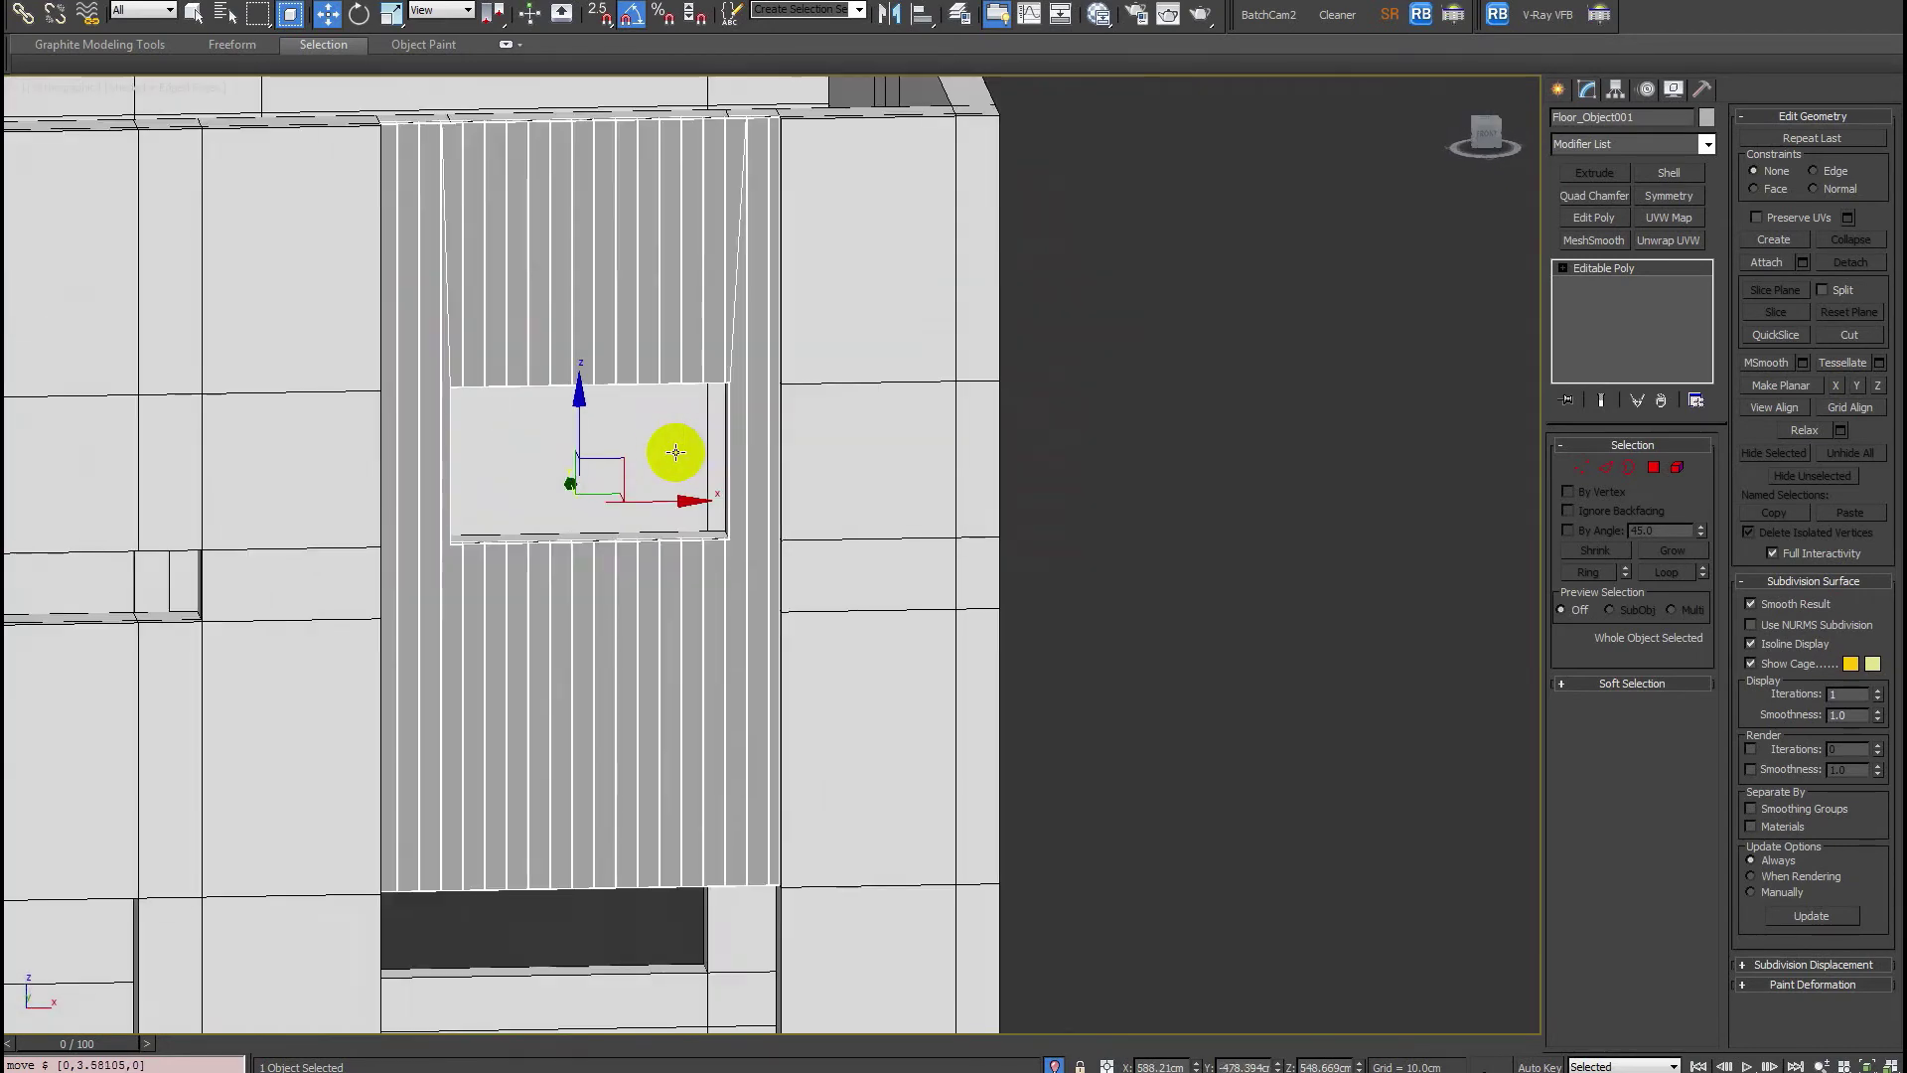
Lower the board-end vertices along the window opening's bottom edge by about 1.1 cm to meet the wall opening.
{"action": "scroll", "coordinate": [676, 452], "scroll_direction": "down", "scroll_amount": 2}
{"action": "key", "text": "f"}
{"action": "key", "text": "z"}
{"action": "key", "text": "F3"}
{"action": "scroll", "coordinate": [727, 686], "scroll_direction": "up", "scroll_amount": 4}
{"action": "key", "text": "1"}
{"action": "key", "text": "F3"}
{"action": "left_click_drag", "start_coordinate": [449, 589], "coordinate": [1290, 743]}
{"action": "key", "text": "F3"}
{"action": "scroll", "coordinate": [891, 711], "scroll_direction": "up", "scroll_amount": 4}
{"action": "key", "text": "F3"}
{"action": "left_click_drag", "start_coordinate": [852, 689], "coordinate": [852, 702]}
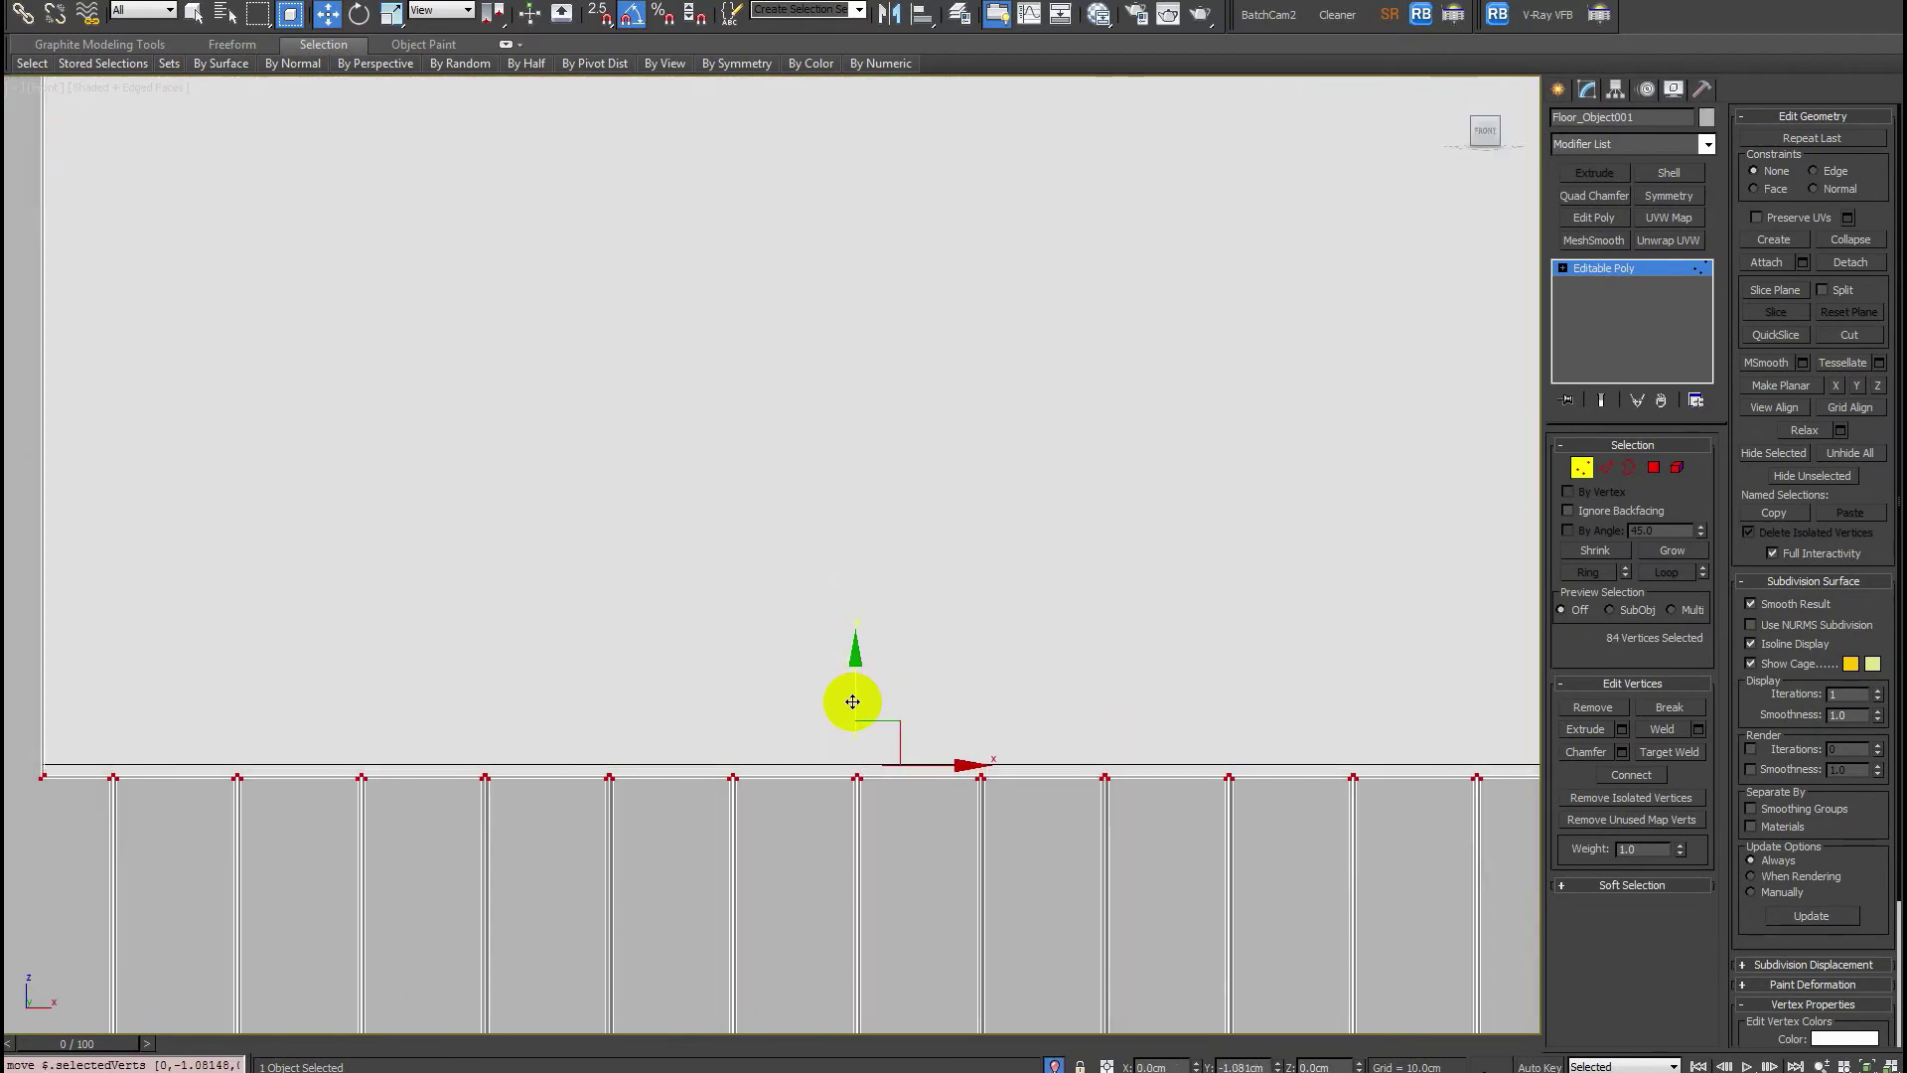
{"action": "scroll", "coordinate": [849, 725], "scroll_direction": "down", "scroll_amount": 4}
{"action": "key", "text": "F3"}
Raise the board-end vertices along the window opening's top edge slightly to match the wall opening.
{"action": "key", "text": "F3"}
{"action": "left_click_drag", "start_coordinate": [374, 289], "coordinate": [1271, 408]}
{"action": "key", "text": "F3"}
{"action": "scroll", "coordinate": [801, 239], "scroll_direction": "up", "scroll_amount": 3}
{"action": "left_click_drag", "start_coordinate": [846, 370], "coordinate": [841, 348]}
{"action": "key", "text": "F3"}
{"action": "scroll", "coordinate": [841, 350], "scroll_direction": "down", "scroll_amount": 6}
{"action": "key", "text": "F3"}
{"action": "key", "text": "F3"}
{"action": "scroll", "coordinate": [809, 456], "scroll_direction": "down", "scroll_amount": 3}
{"action": "middle_click_drag", "start_coordinate": [857, 527], "coordinate": [897, 497]}
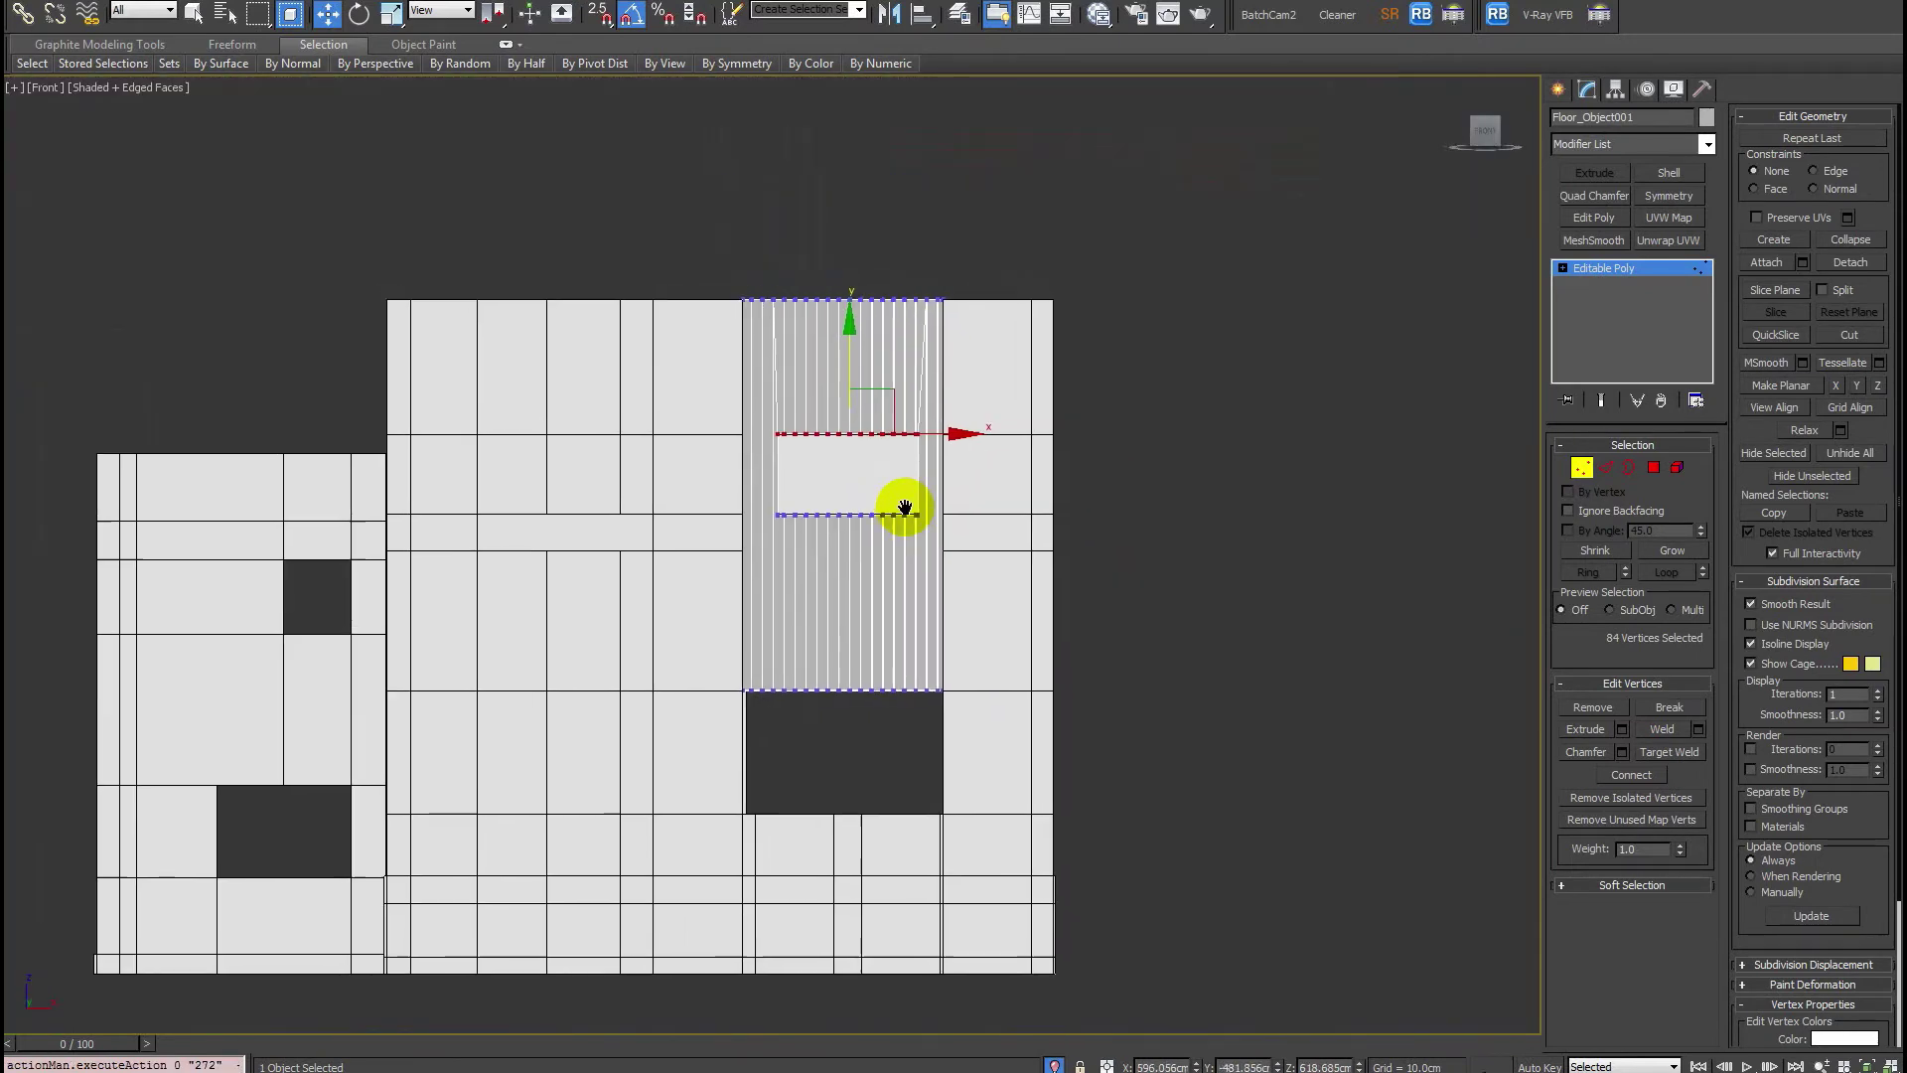
Clone nine board elements from below the window about 611 cm across to the garage wing.
{"action": "scroll", "coordinate": [951, 648], "scroll_direction": "up", "scroll_amount": 3}
{"action": "key", "text": "4"}
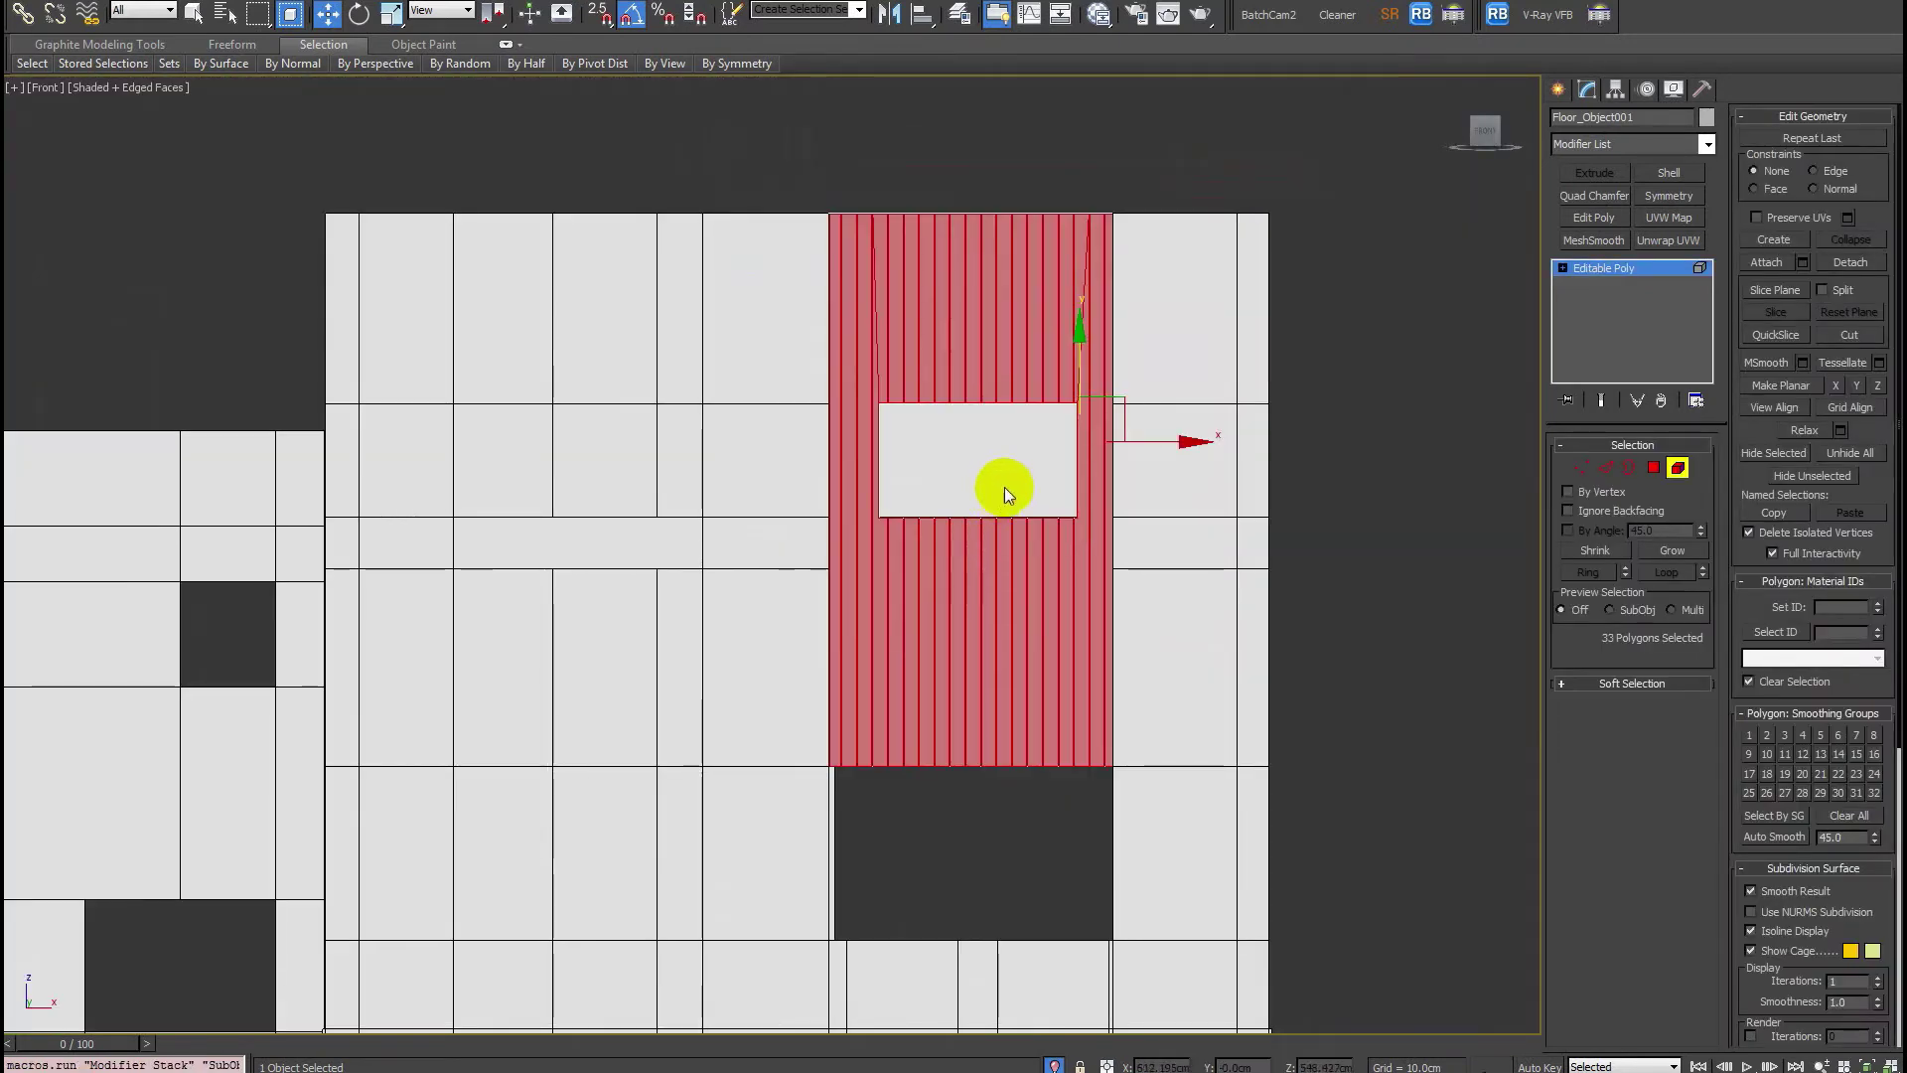
{"action": "left_click_drag", "start_coordinate": [921, 860], "coordinate": [903, 842]}
{"action": "left_click_drag", "start_coordinate": [1034, 644], "coordinate": [307, 673], "text": "shift"}
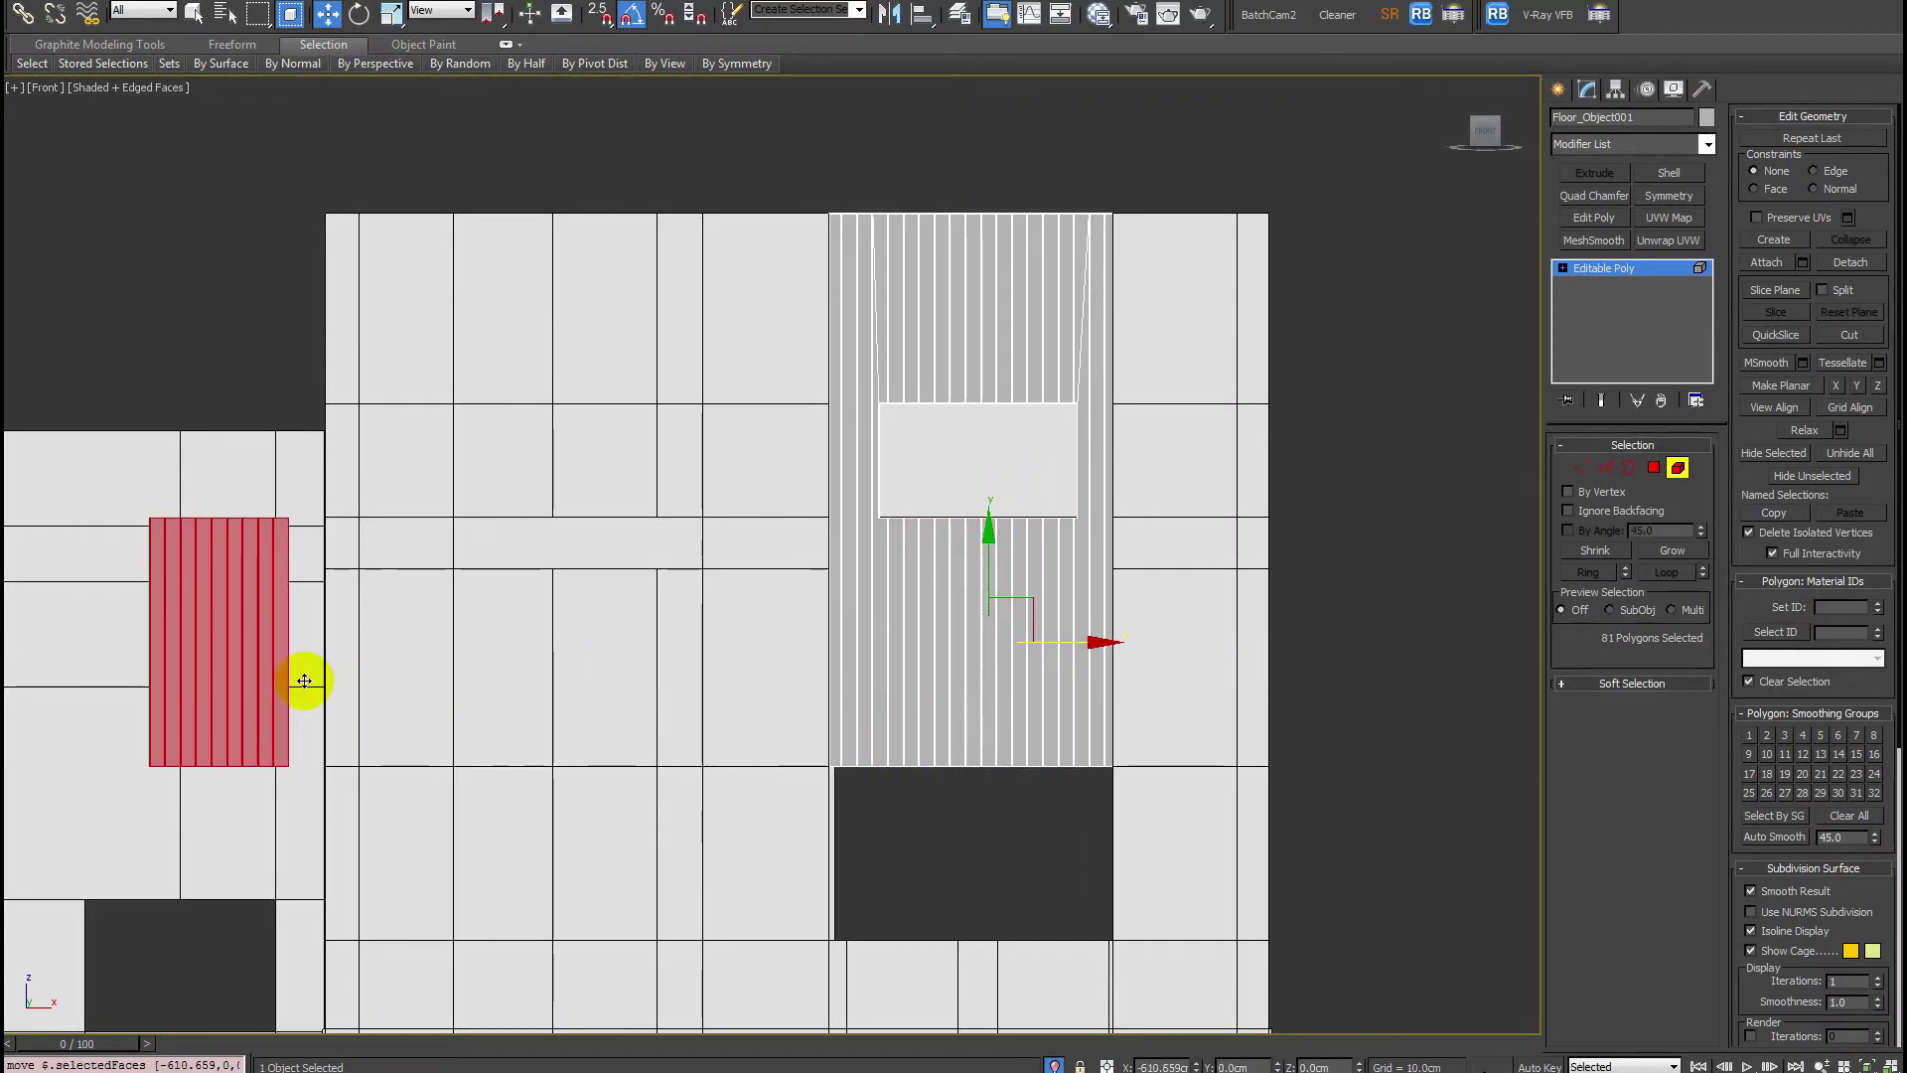
{"action": "left_click", "coordinate": [1063, 552]}
Move the cloned boards directly above the garage opening, aligned with the window strip, and delete the three excess boards.
{"action": "middle_click_drag", "start_coordinate": [422, 689], "coordinate": [936, 487]}
{"action": "scroll", "coordinate": [935, 487], "scroll_direction": "up", "scroll_amount": 4}
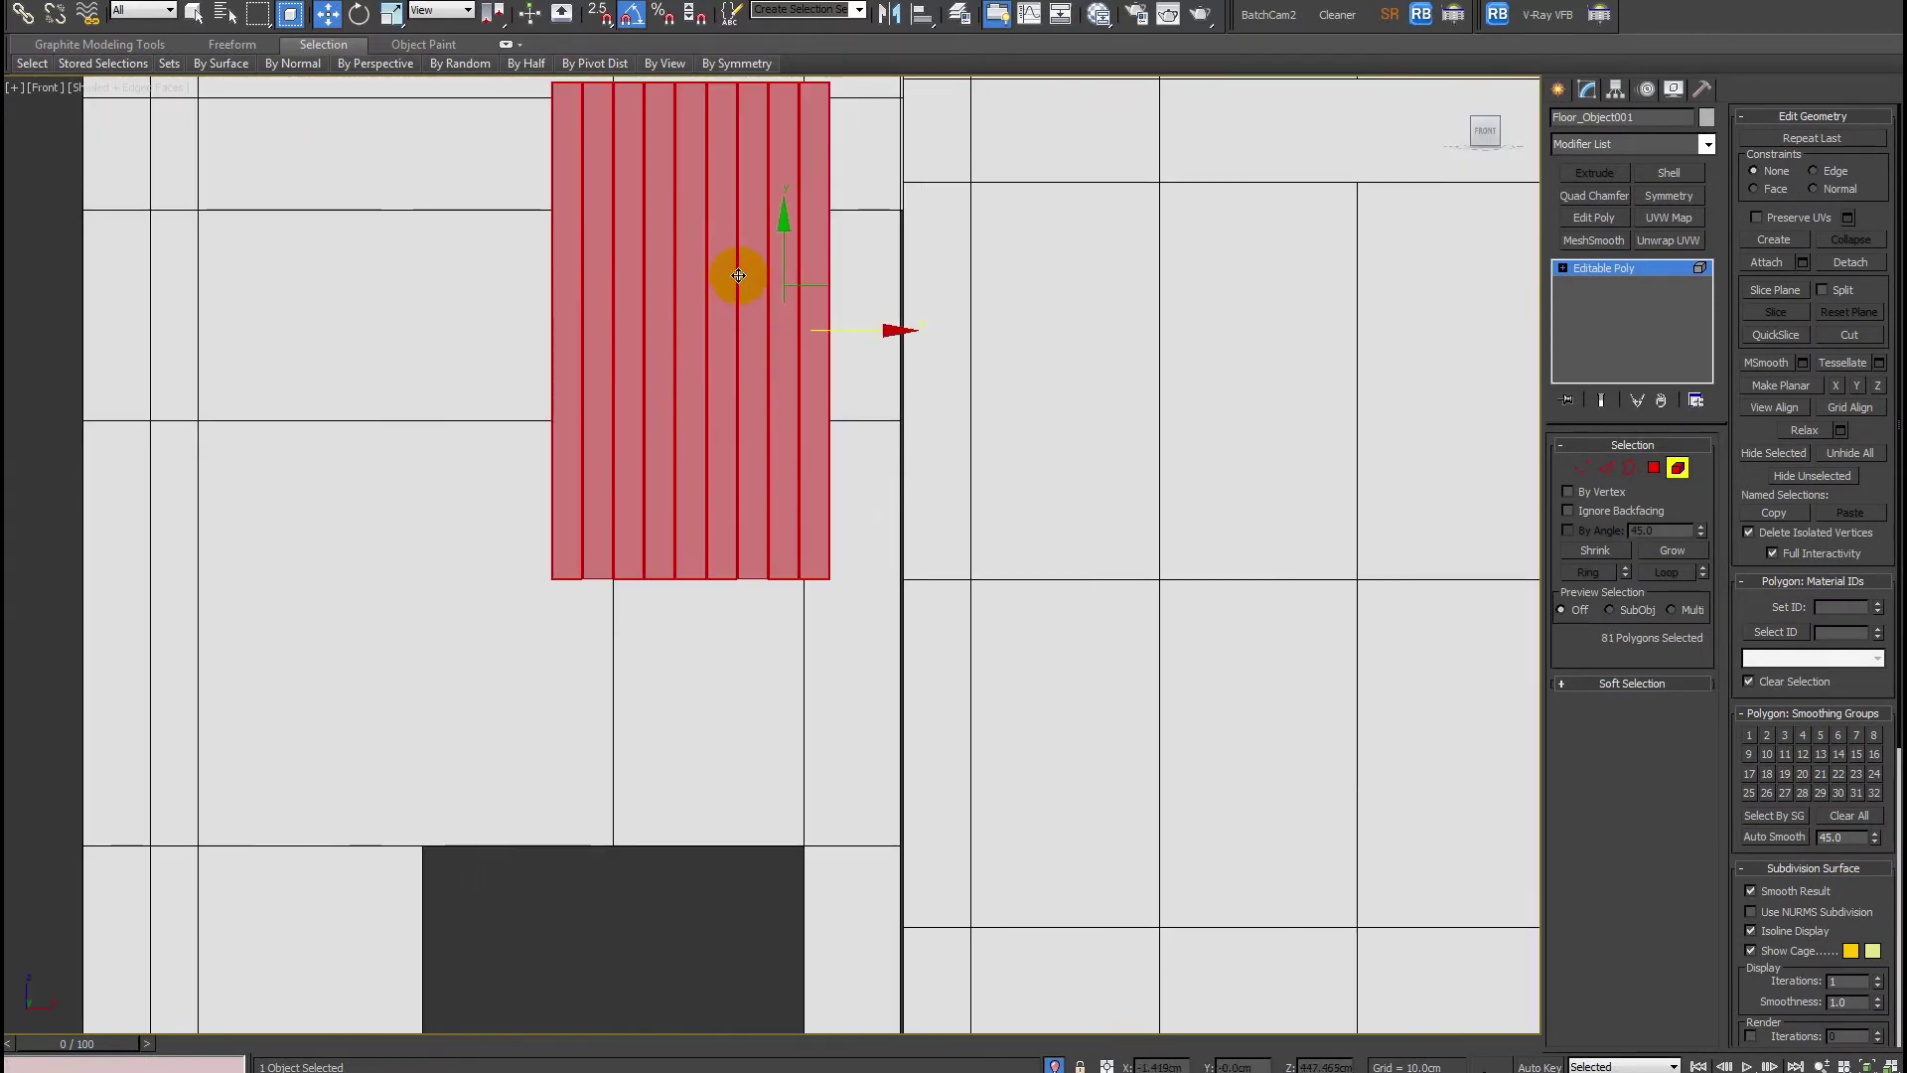
{"action": "left_click_drag", "start_coordinate": [817, 290], "coordinate": [785, 562]}
{"action": "key", "text": "1"}
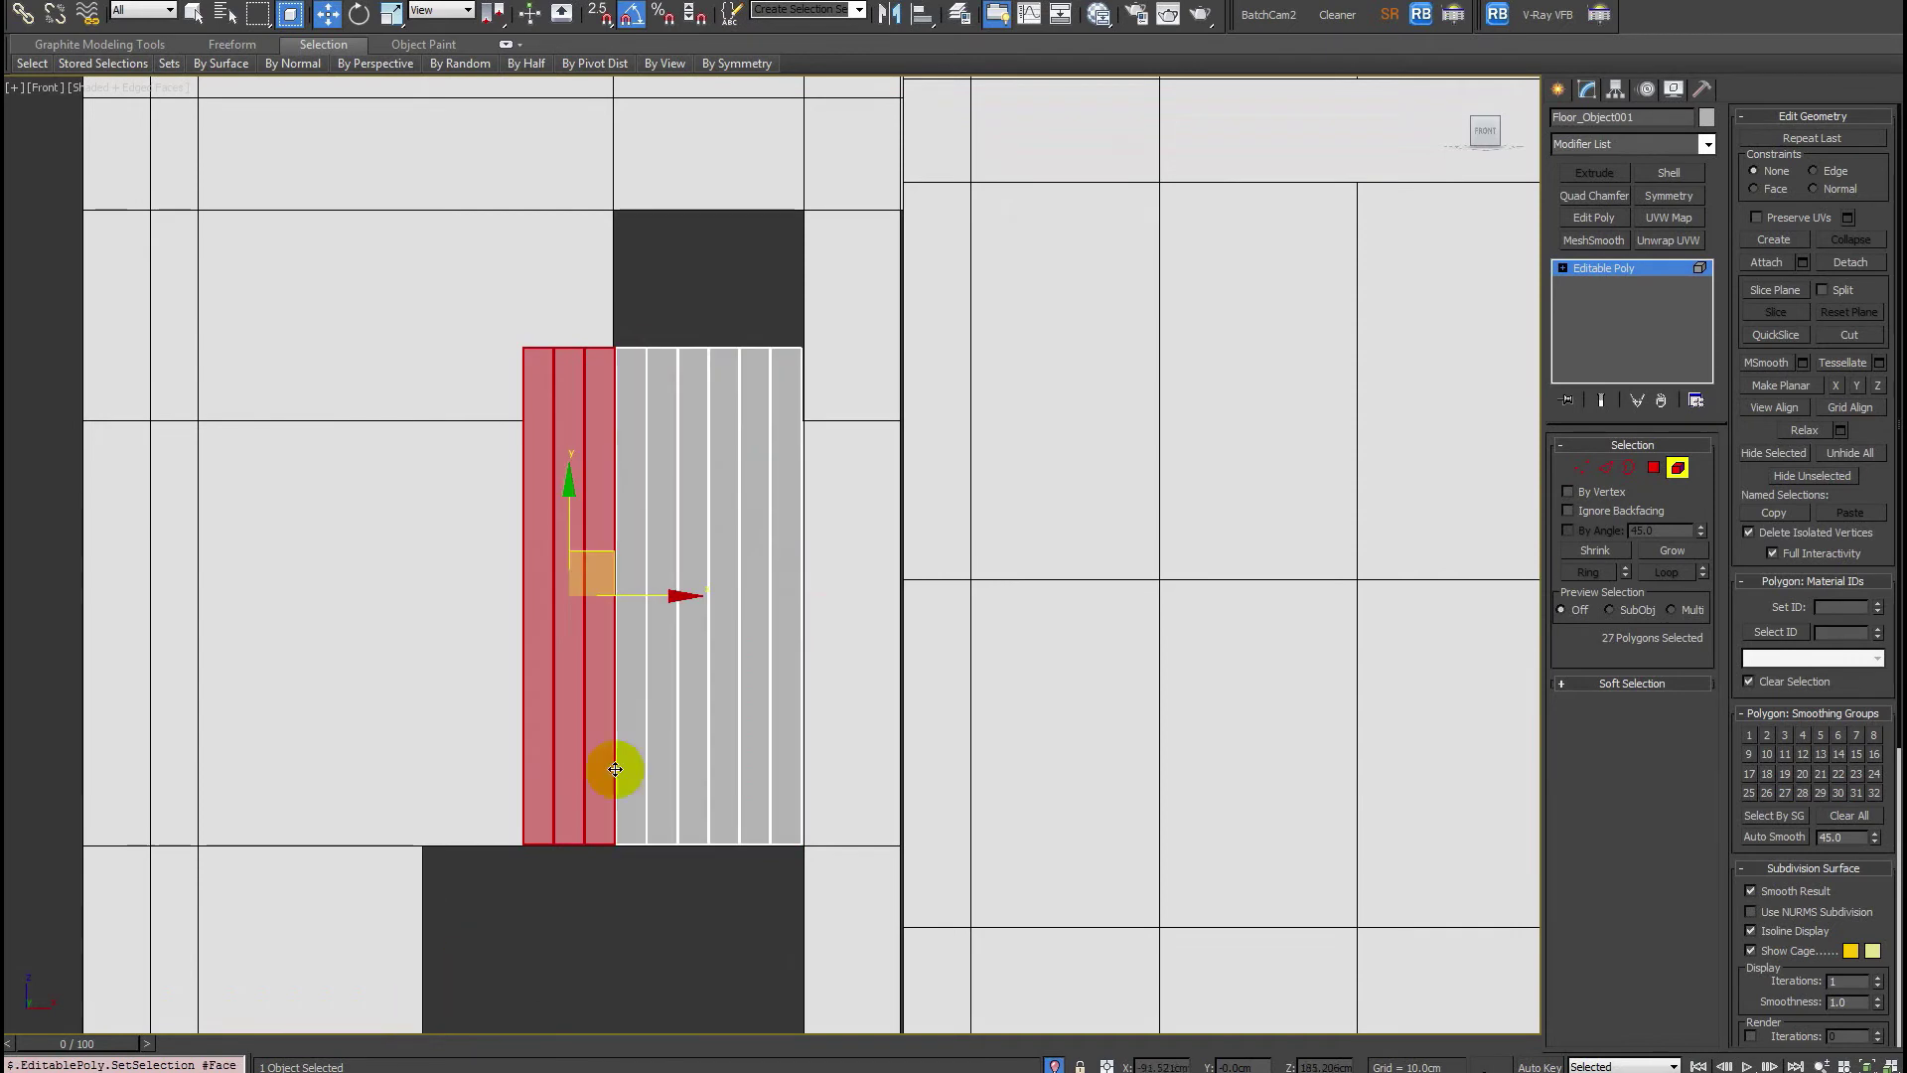
Lower the top vertices of the wing's boards to the bottom edge of the wing's window opening.
{"action": "middle_click_drag", "start_coordinate": [703, 371], "coordinate": [688, 422]}
{"action": "left_click_drag", "start_coordinate": [874, 471], "coordinate": [525, 343]}
{"action": "left_click_drag", "start_coordinate": [702, 333], "coordinate": [676, 397]}
Clone the wing's six board elements 264 cm upward to above its window opening.
{"action": "key", "text": "5"}
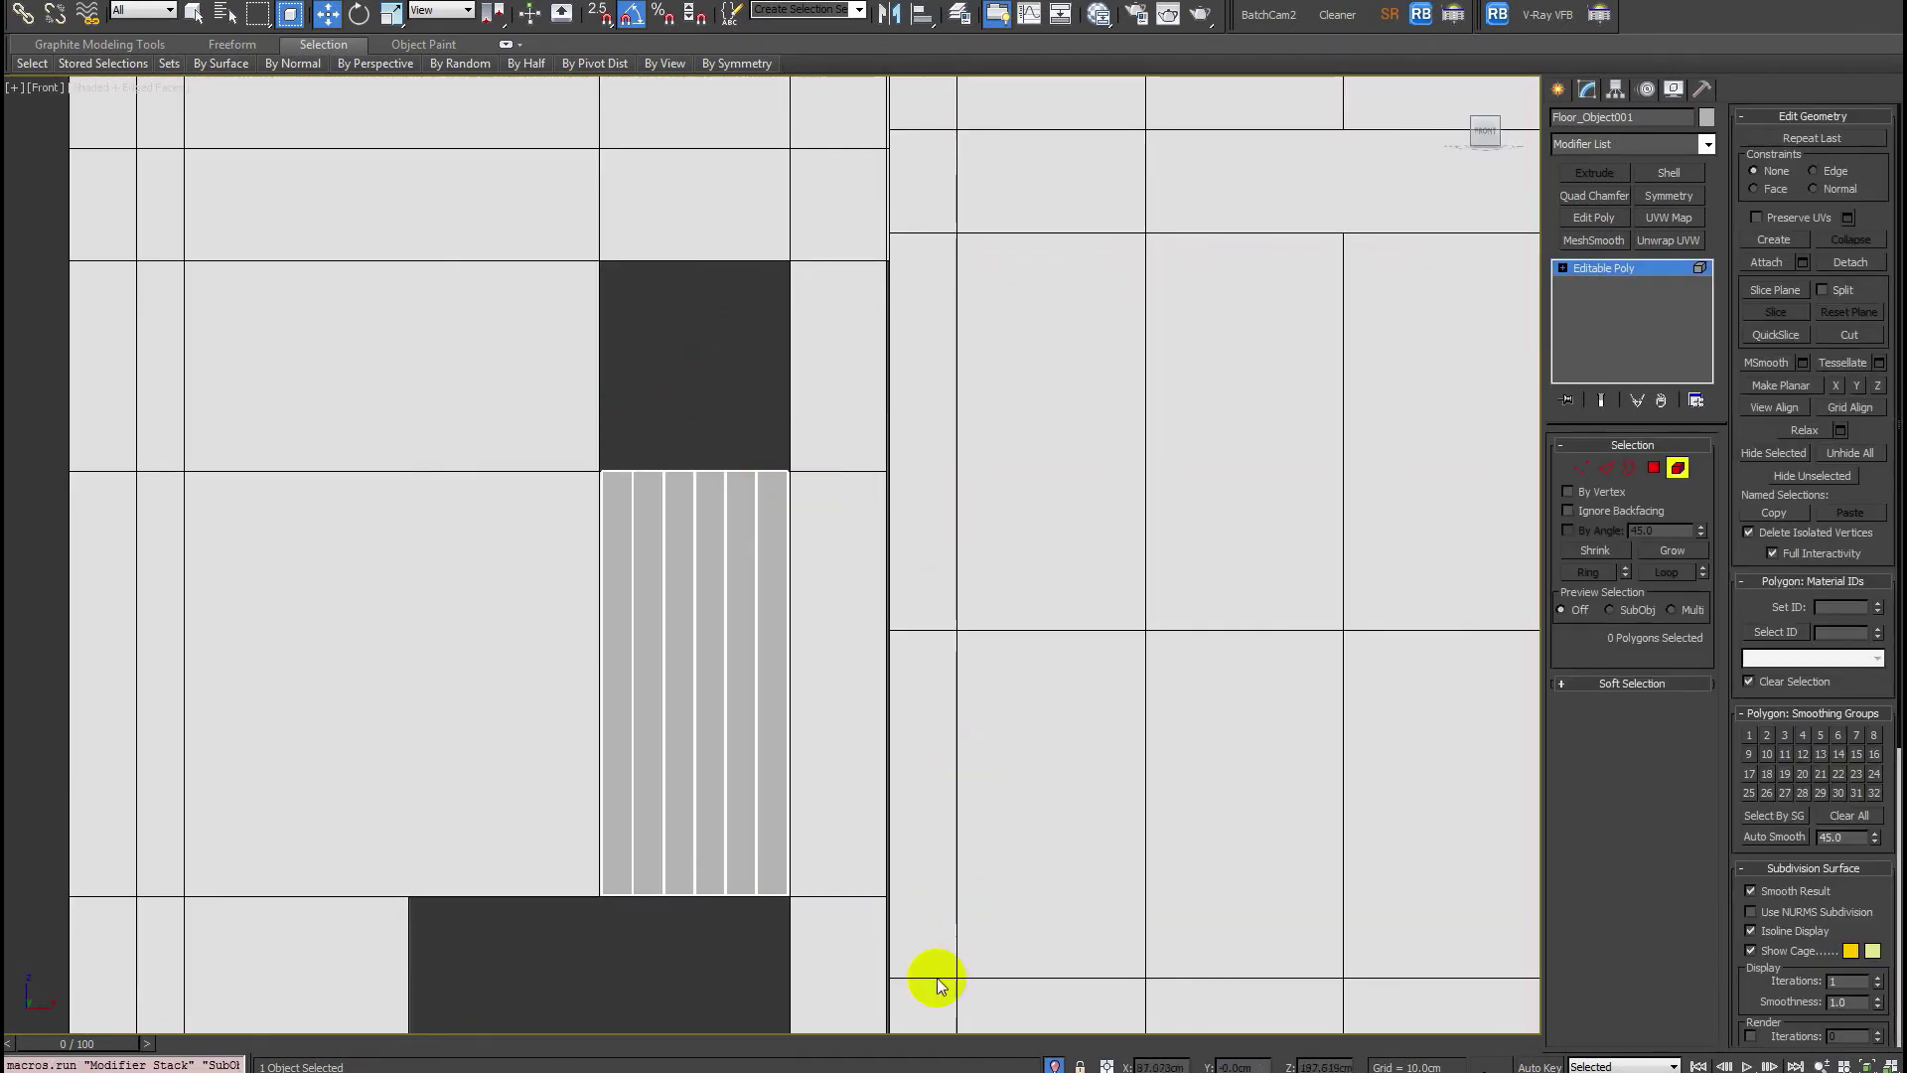
{"action": "left_click", "coordinate": [745, 545]}
{"action": "middle_click_drag", "start_coordinate": [745, 545], "coordinate": [797, 707]}
{"action": "left_click_drag", "start_coordinate": [656, 740], "coordinate": [693, 99], "text": "shift"}
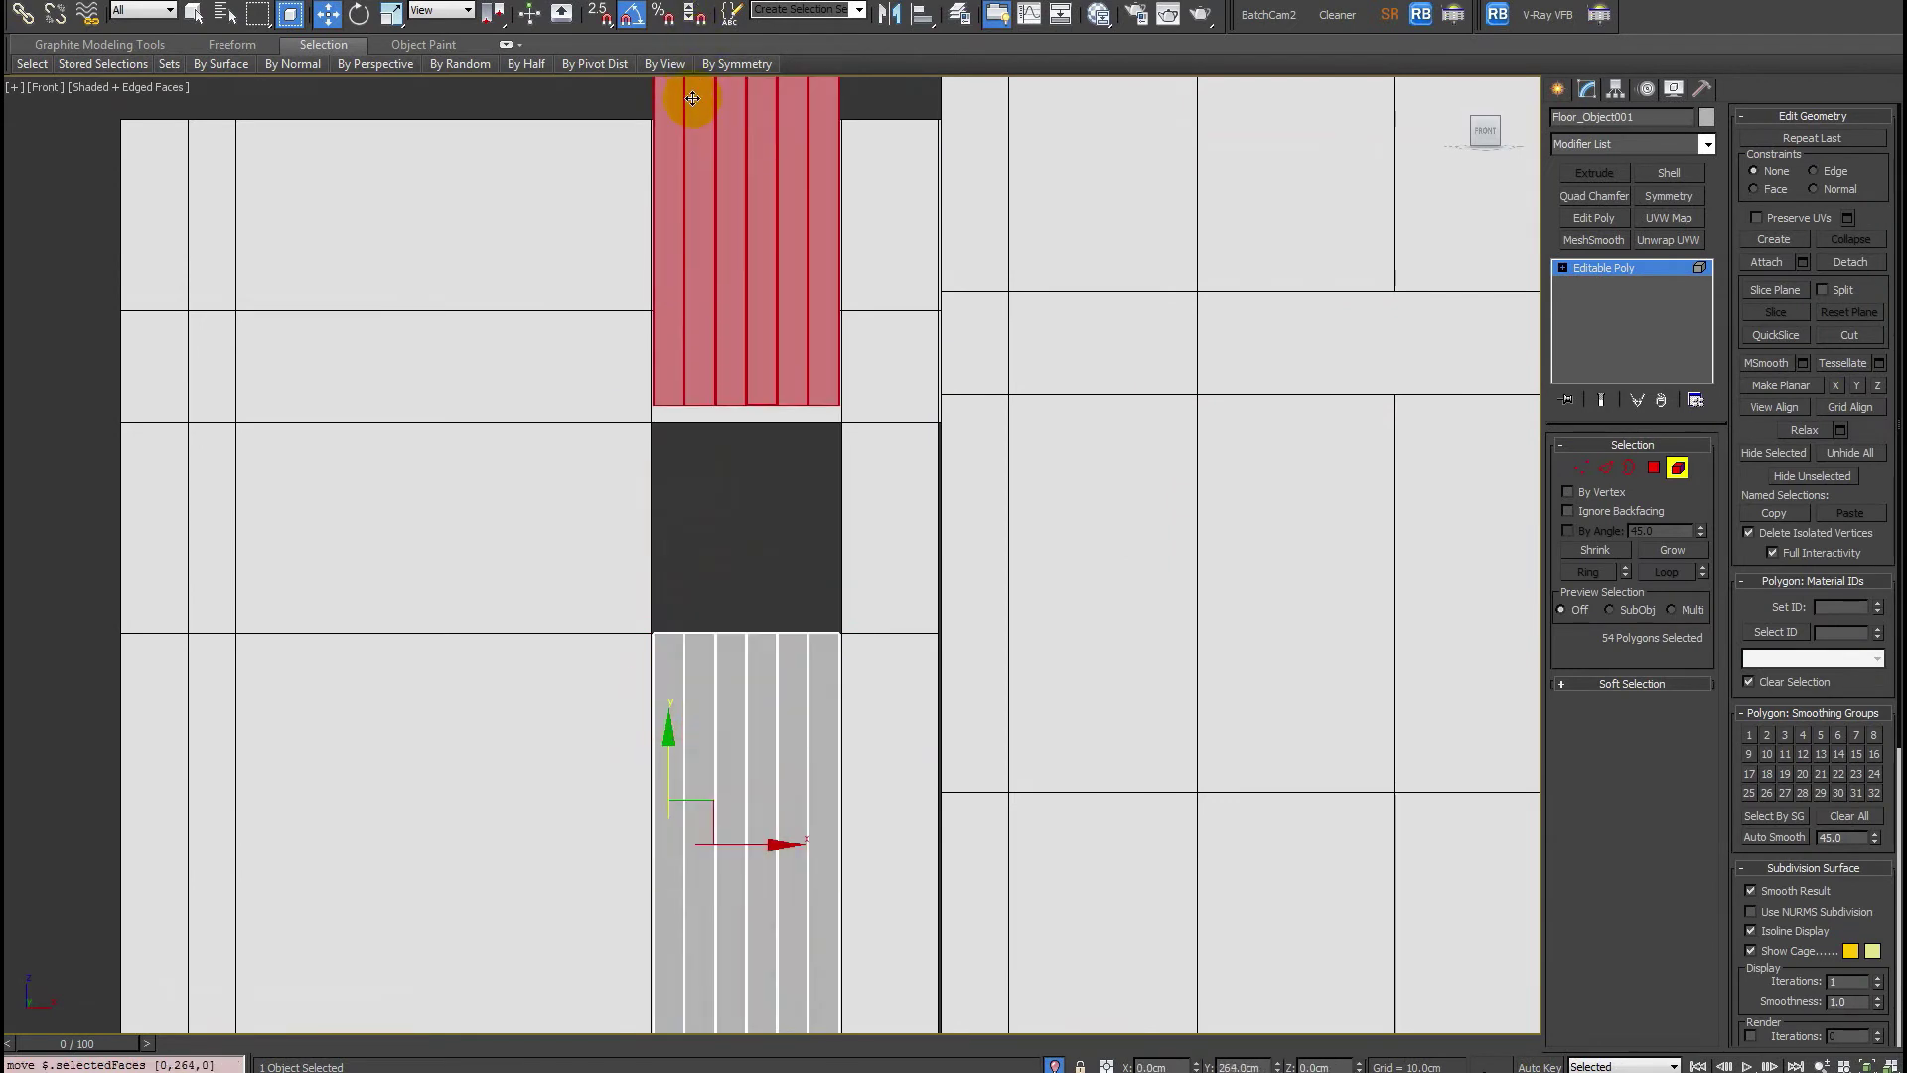
{"action": "left_click", "coordinate": [1041, 545]}
{"action": "middle_click_drag", "start_coordinate": [967, 103], "coordinate": [886, 459]}
Lower the top vertices of the upper board set by about 50 cm to the height of the wing's wall.
{"action": "key", "text": "1"}
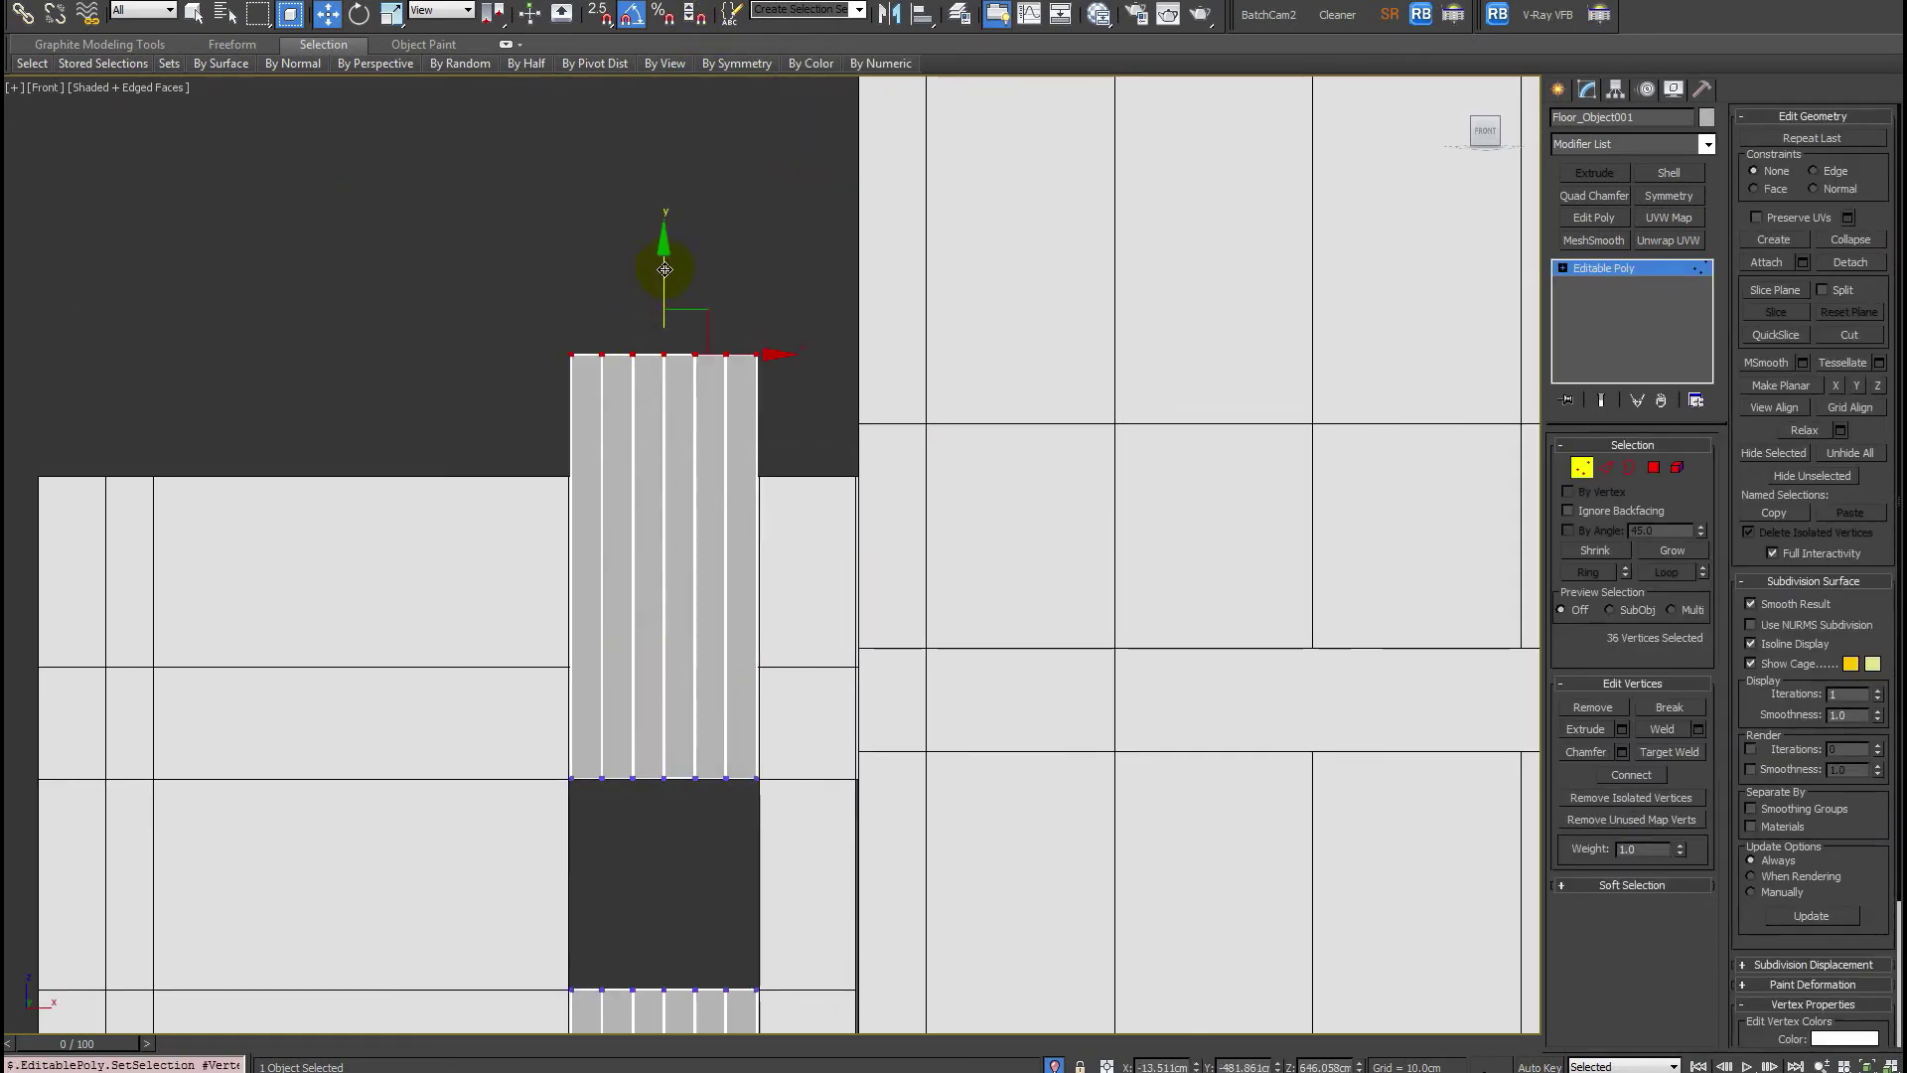
{"action": "left_click_drag", "start_coordinate": [664, 269], "coordinate": [664, 383]}
{"action": "scroll", "coordinate": [667, 388], "scroll_direction": "down", "scroll_amount": 3}
{"action": "middle_click_drag", "start_coordinate": [779, 247], "coordinate": [796, 540], "text": "alt"}
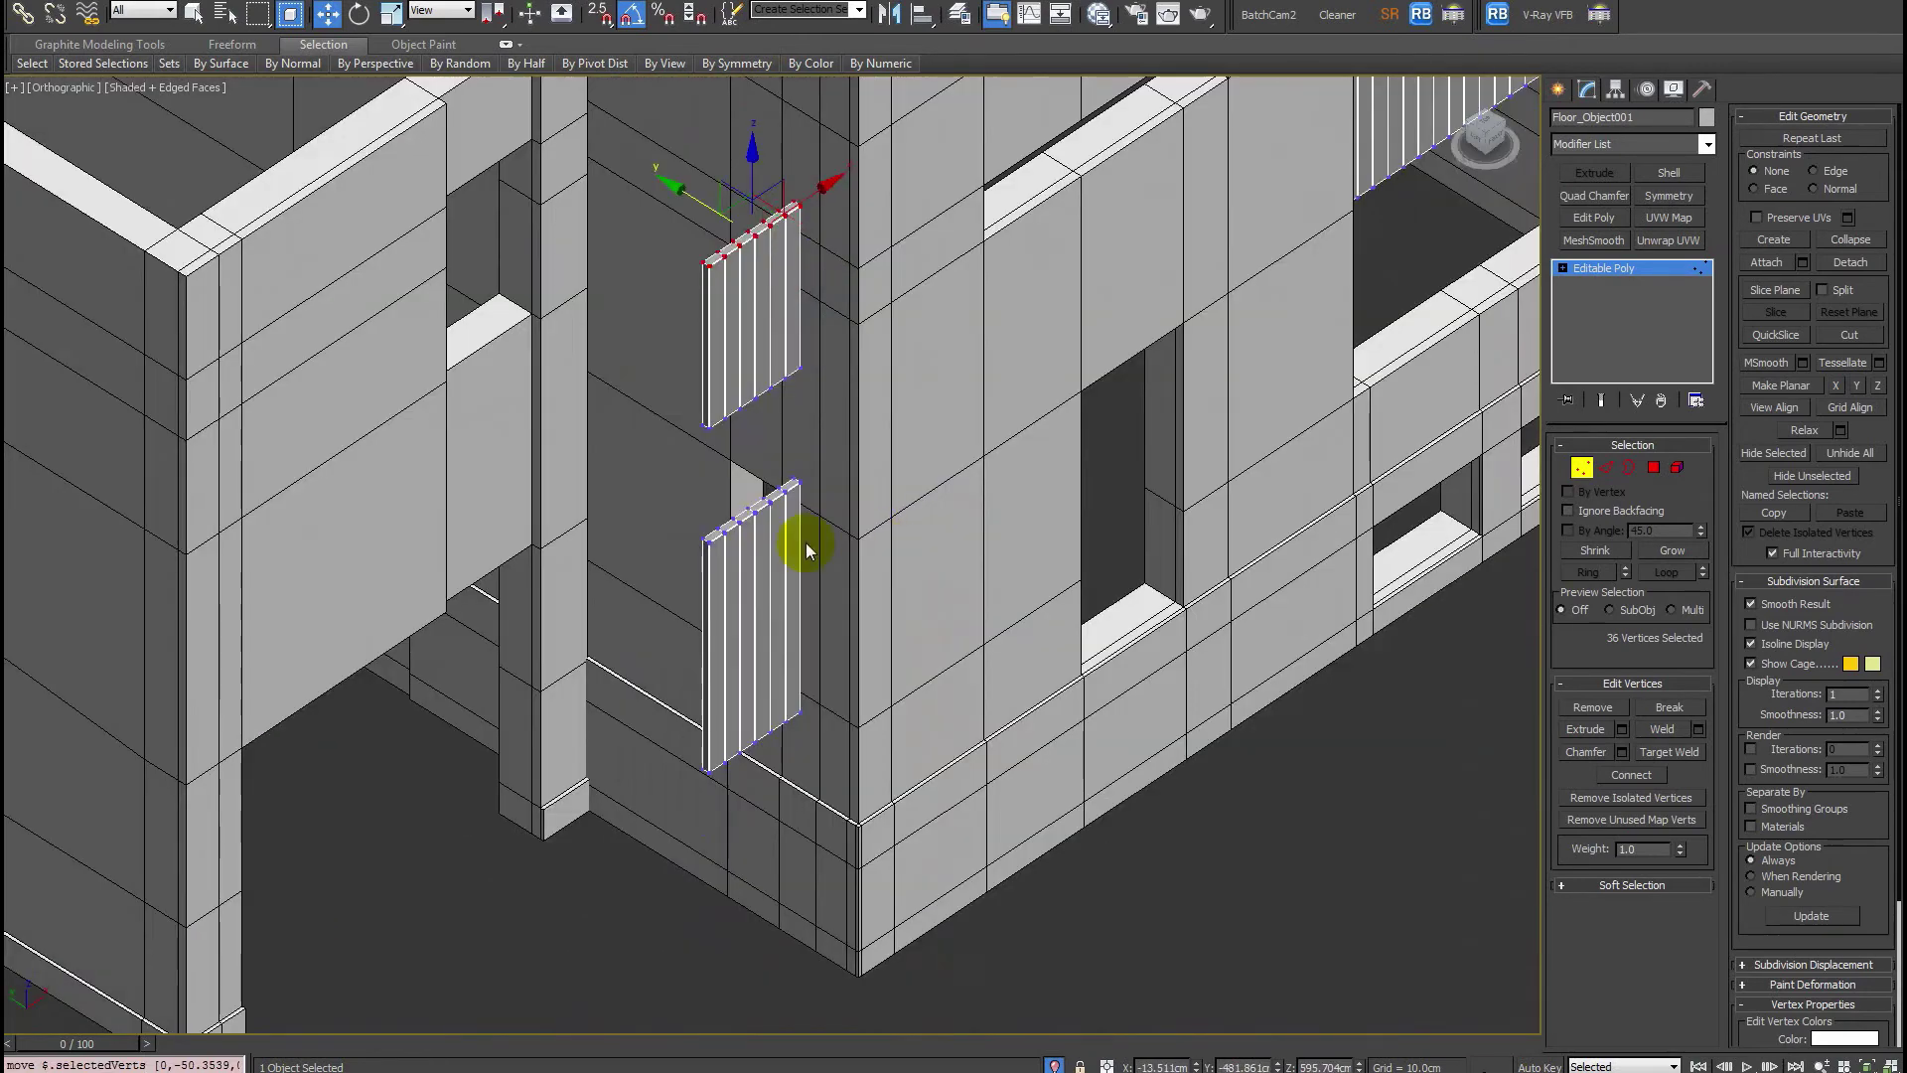
Move both of the wing's board sets about 217 cm along Y and fine-tune them against the garage wing's facade.
{"action": "key", "text": "4"}
{"action": "scroll", "coordinate": [706, 450], "scroll_direction": "down", "scroll_amount": 3}
{"action": "left_click_drag", "start_coordinate": [634, 695], "coordinate": [469, 584]}
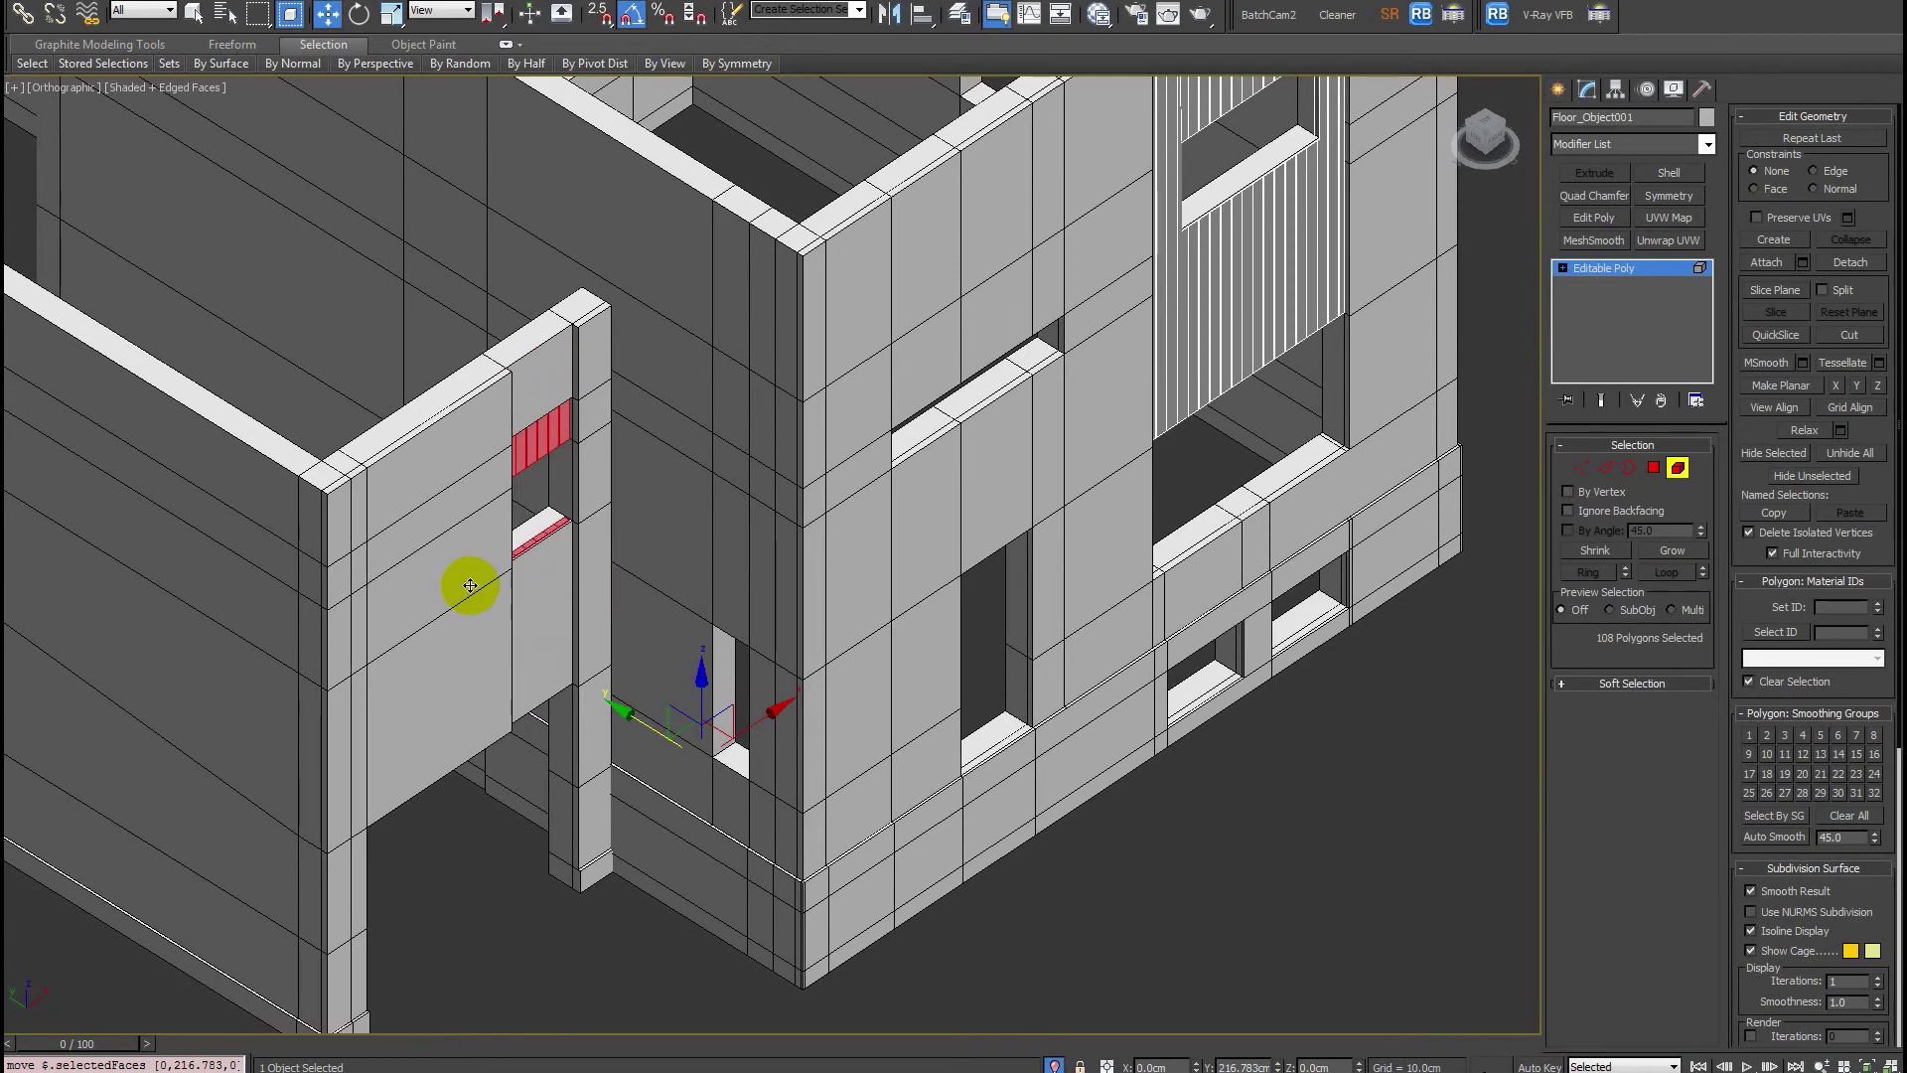
{"action": "scroll", "coordinate": [729, 566], "scroll_direction": "up", "scroll_amount": 6}
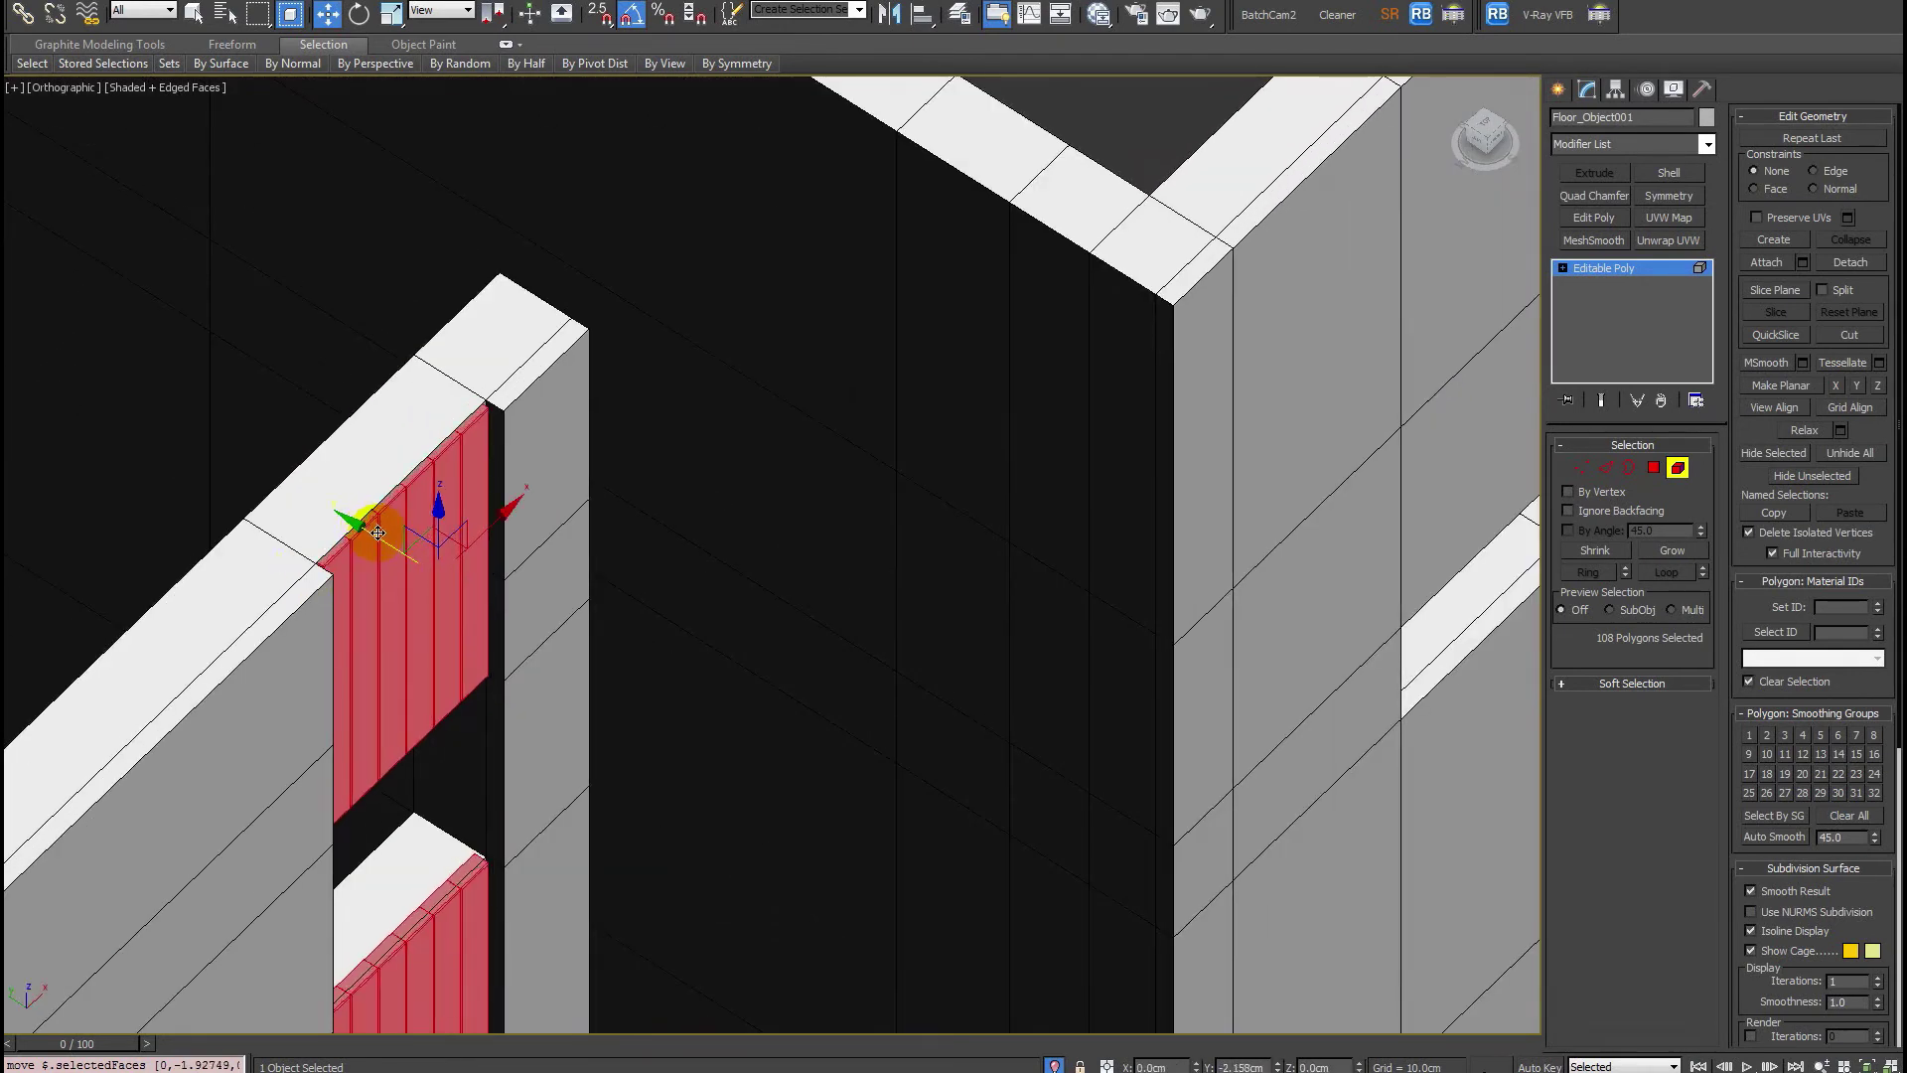
Align the bottom vertices of the boards above the wing's window with the upper edge of the window opening.
{"action": "key", "text": "f"}
{"action": "key", "text": "F3"}
{"action": "key", "text": "1"}
{"action": "mouse_move", "coordinate": [438, 298]}
{"action": "left_mouse_down"}
{"action": "mouse_move", "coordinate": [856, 421]}
{"action": "mouse_move", "coordinate": [779, 362]}
{"action": "mouse_move", "coordinate": [788, 265]}
{"action": "left_mouse_up"}
{"action": "key", "text": "F3"}
{"action": "key", "text": "shift+z"}
{"action": "key", "text": "f"}
{"action": "key", "text": "F3"}
{"action": "key", "text": "F3"}
{"action": "left_click_drag", "start_coordinate": [775, 473], "coordinate": [770, 531]}
{"action": "key", "text": "F3"}
{"action": "scroll", "coordinate": [771, 526], "scroll_direction": "down", "scroll_amount": 6}
{"action": "key", "text": "F3"}
{"action": "scroll", "coordinate": [813, 378], "scroll_direction": "down", "scroll_amount": 4}
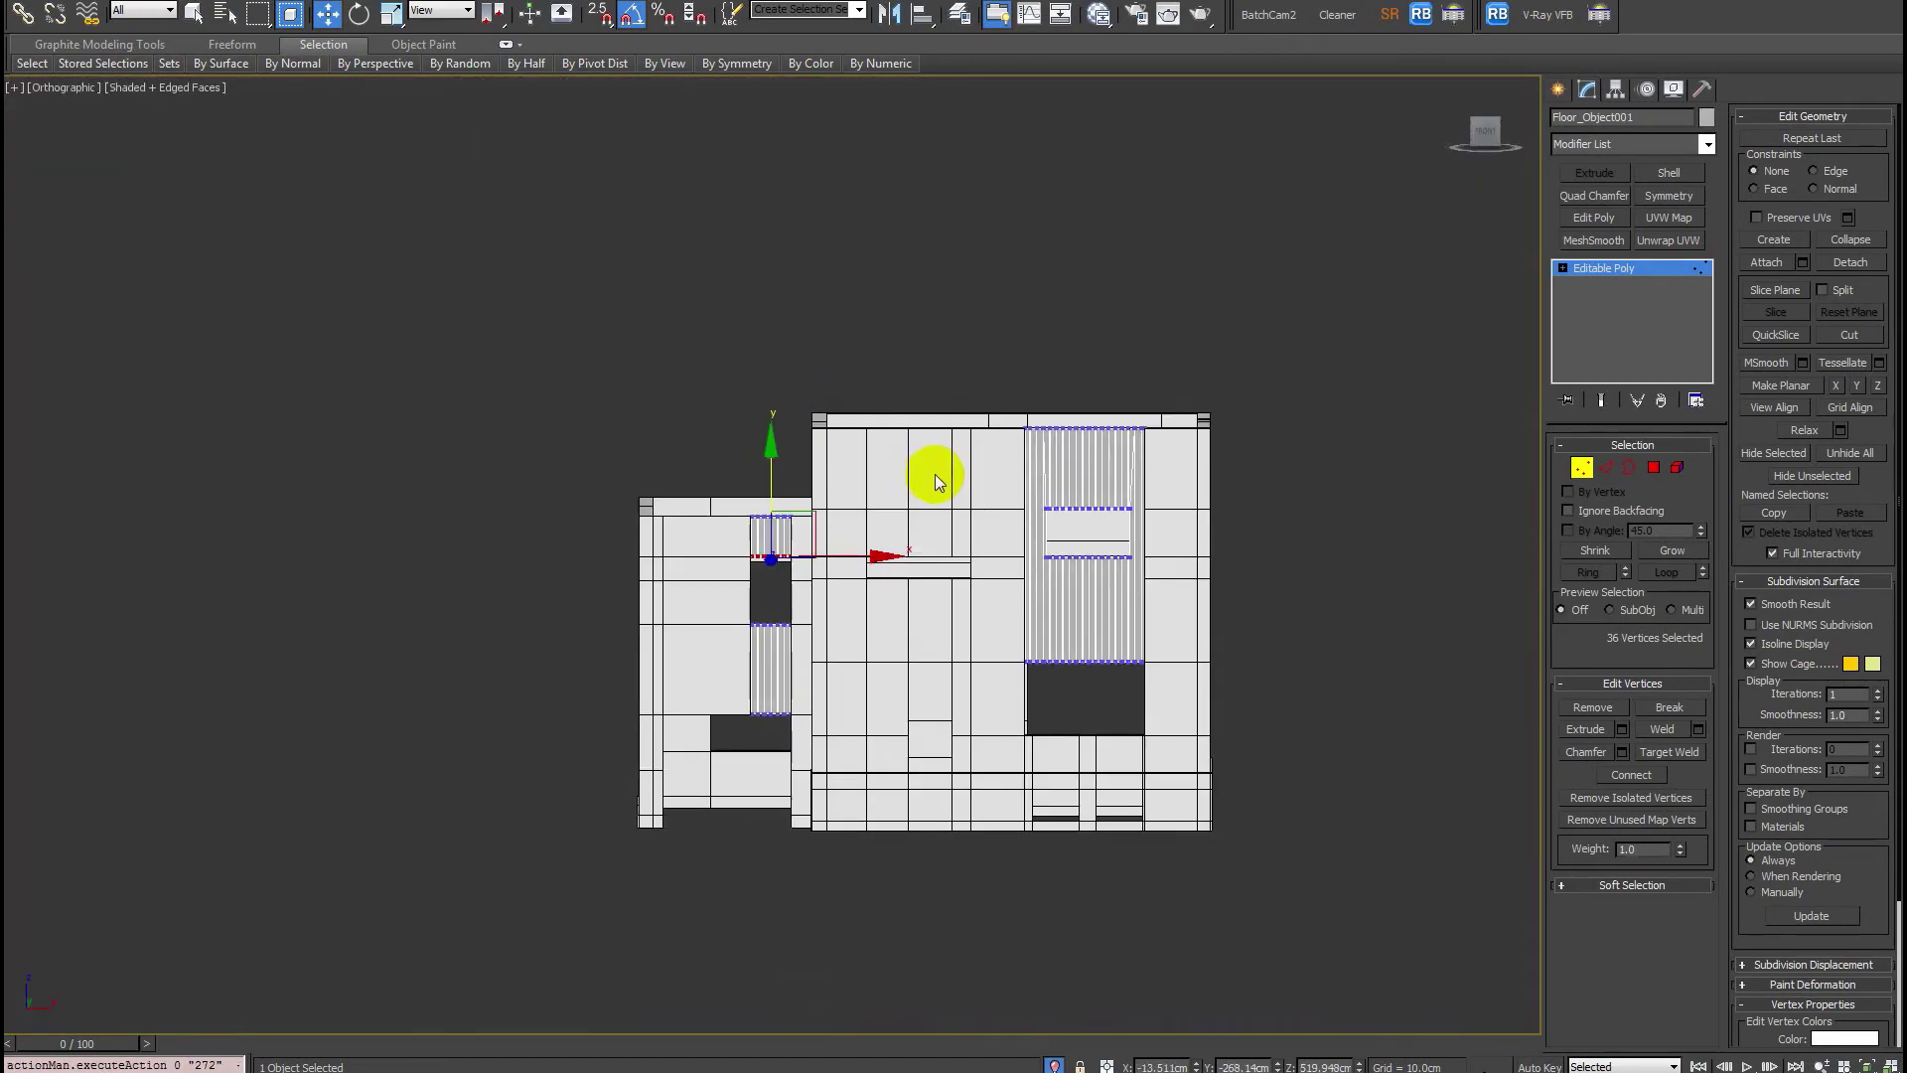
Leave vertex editing and end isolation to show the house with its windows, doors and roof.
{"action": "key", "text": "shift+z"}
{"action": "key", "text": "1"}
{"action": "scroll", "coordinate": [1158, 528], "scroll_direction": "up", "scroll_amount": 6}
{"action": "middle_click_drag", "start_coordinate": [1127, 537], "coordinate": [1013, 510], "text": "alt"}
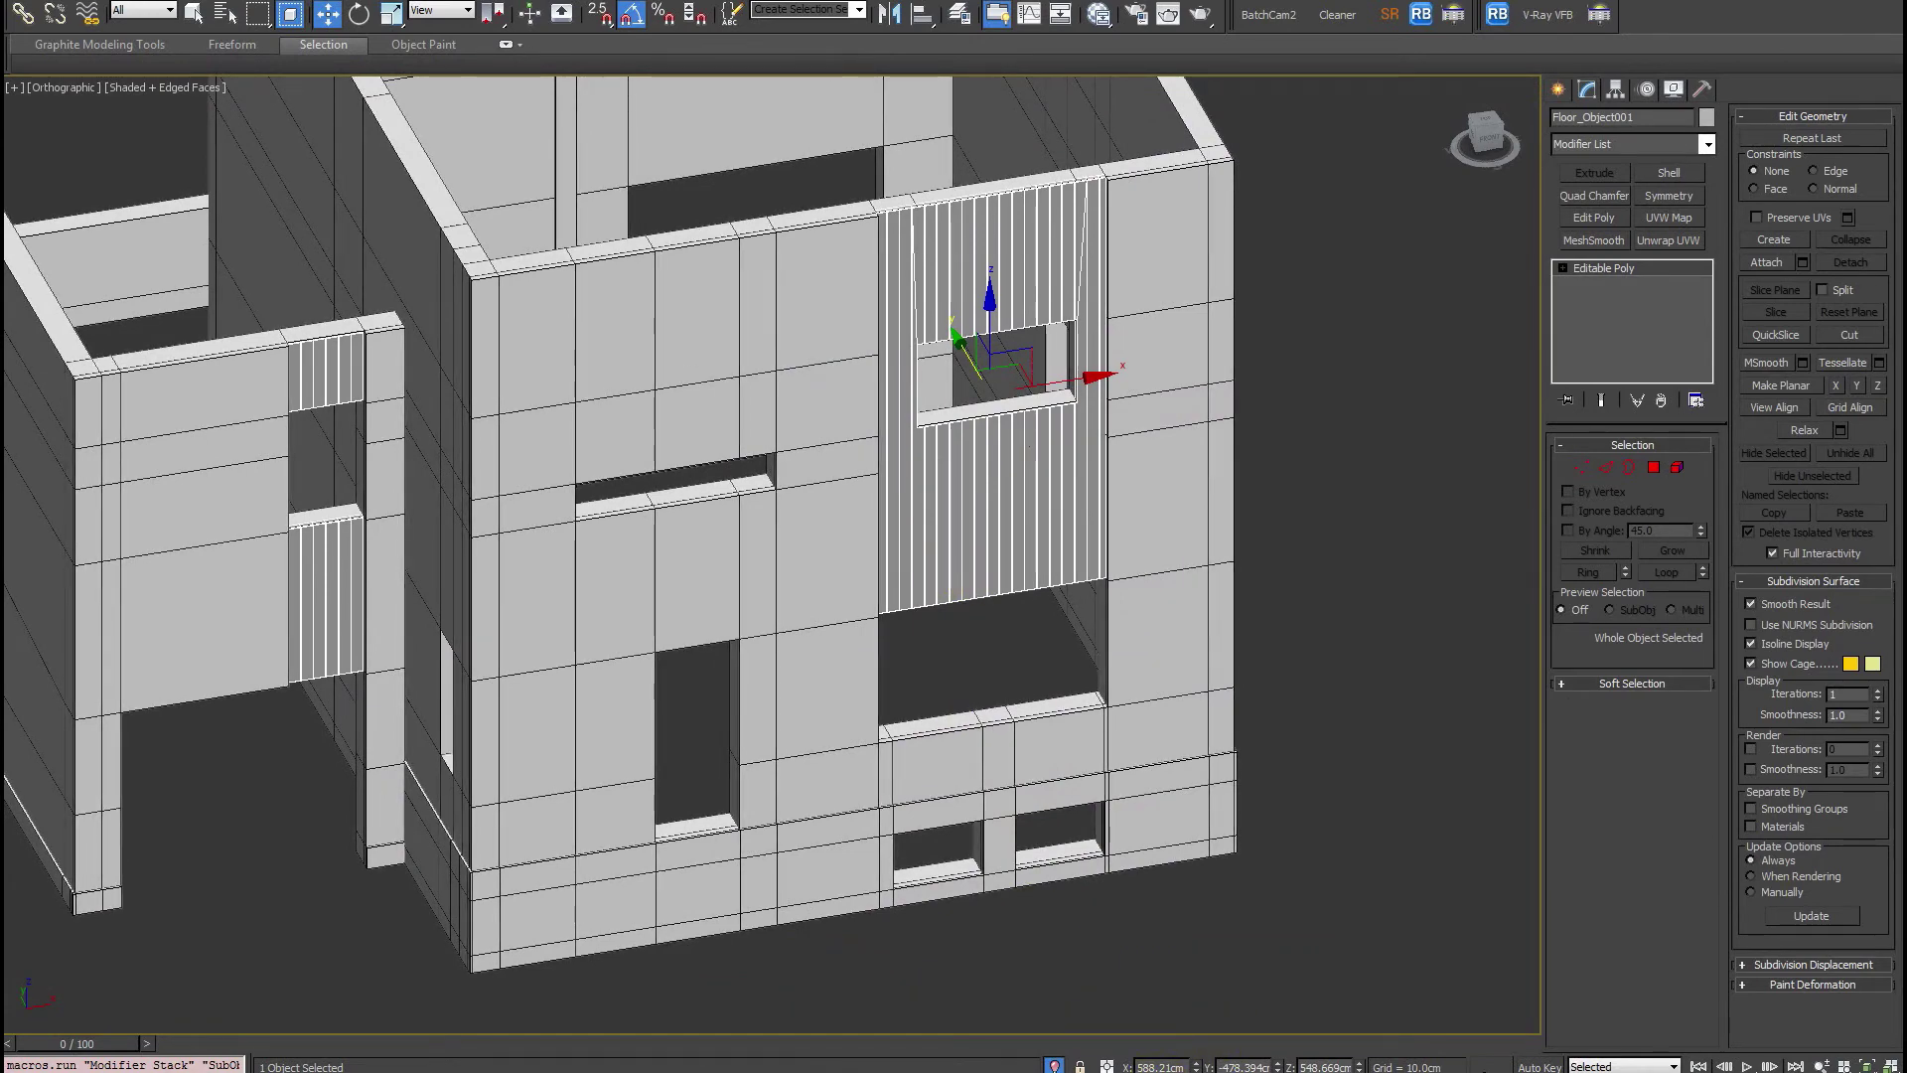
{"action": "mouse_move", "coordinate": [1010, 481]}
{"action": "middle_mouse_down", "text": "alt"}
{"action": "mouse_move", "coordinate": [992, 498]}
{"action": "mouse_move", "coordinate": [1074, 475]}
{"action": "mouse_move", "coordinate": [1020, 494]}
{"action": "mouse_move", "coordinate": [987, 460]}
{"action": "mouse_move", "coordinate": [966, 493]}
{"action": "mouse_move", "coordinate": [1030, 478]}
{"action": "mouse_move", "coordinate": [1004, 467]}
{"action": "middle_mouse_up", "text": "alt"}
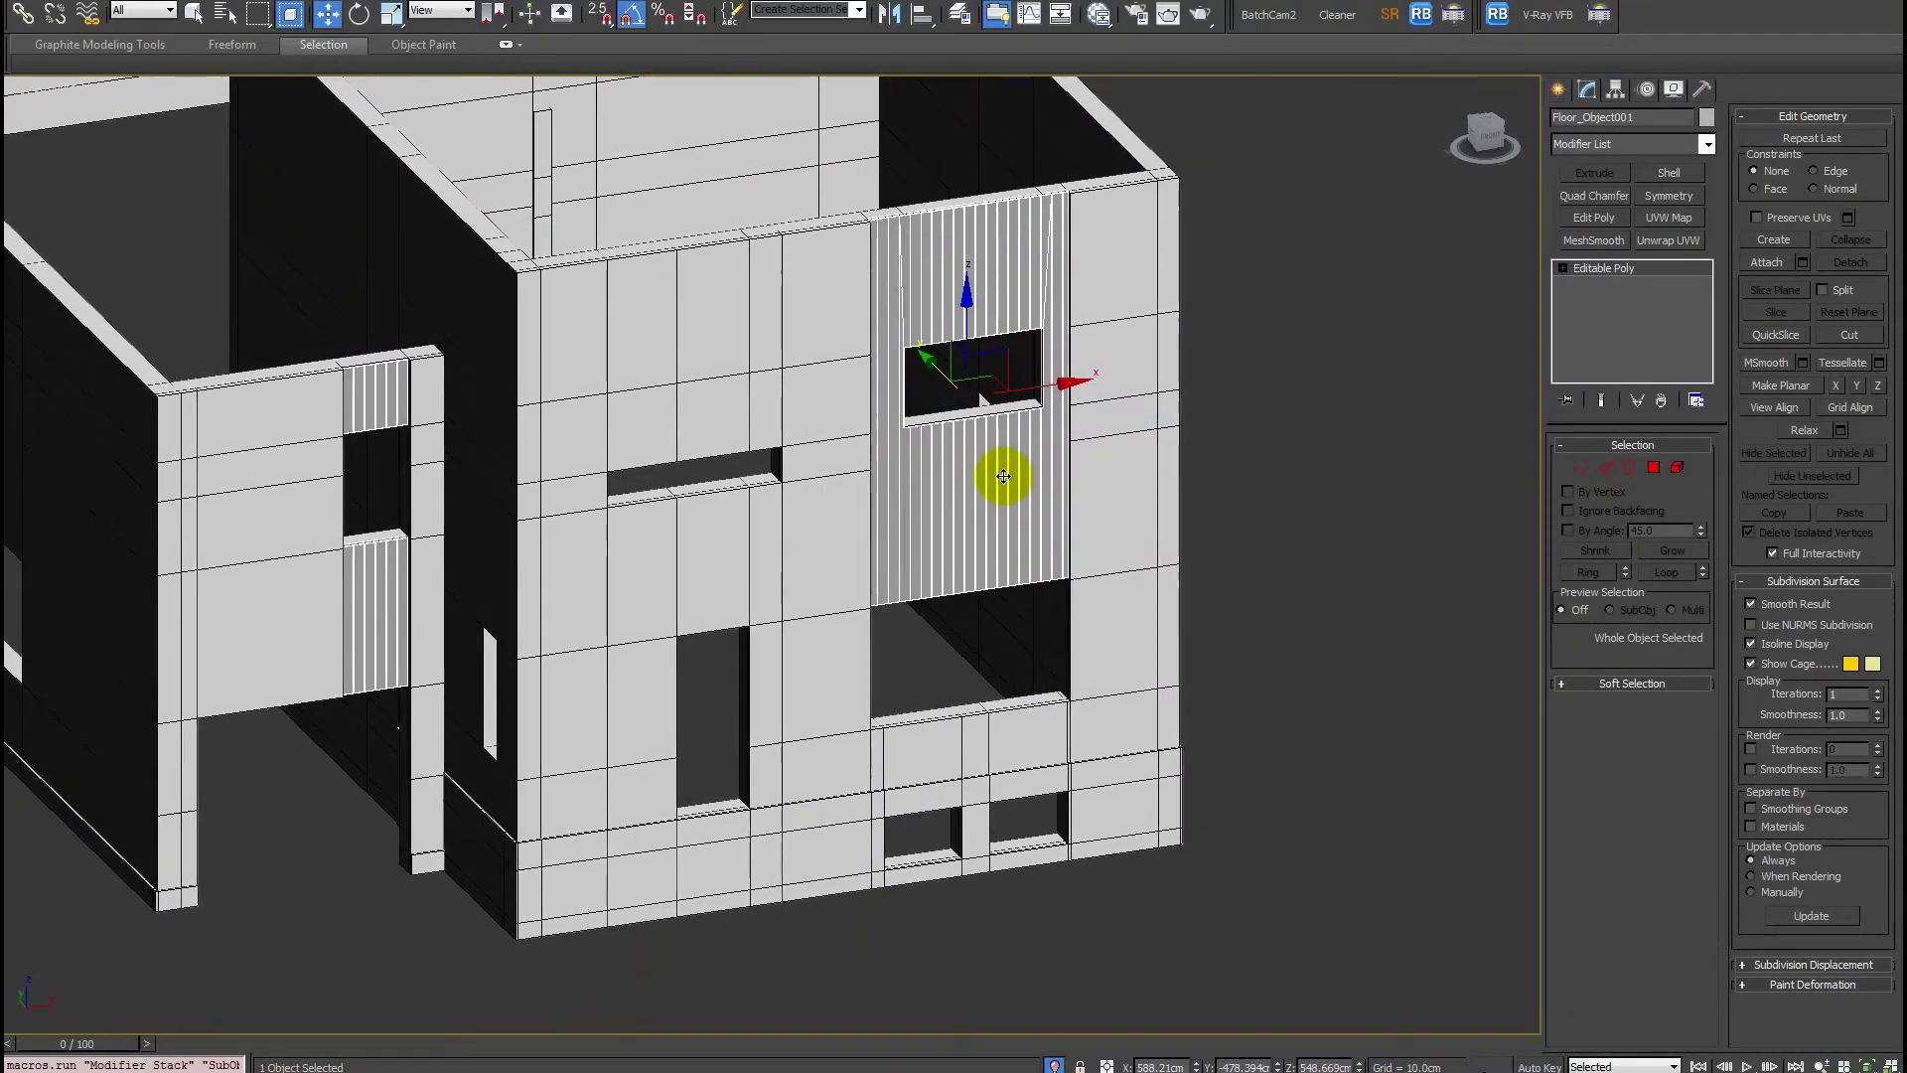
{"action": "right_click", "coordinate": [998, 468]}
{"action": "left_click", "coordinate": [1069, 315]}
{"action": "middle_click_drag", "start_coordinate": [949, 541], "coordinate": [985, 501], "text": "alt"}
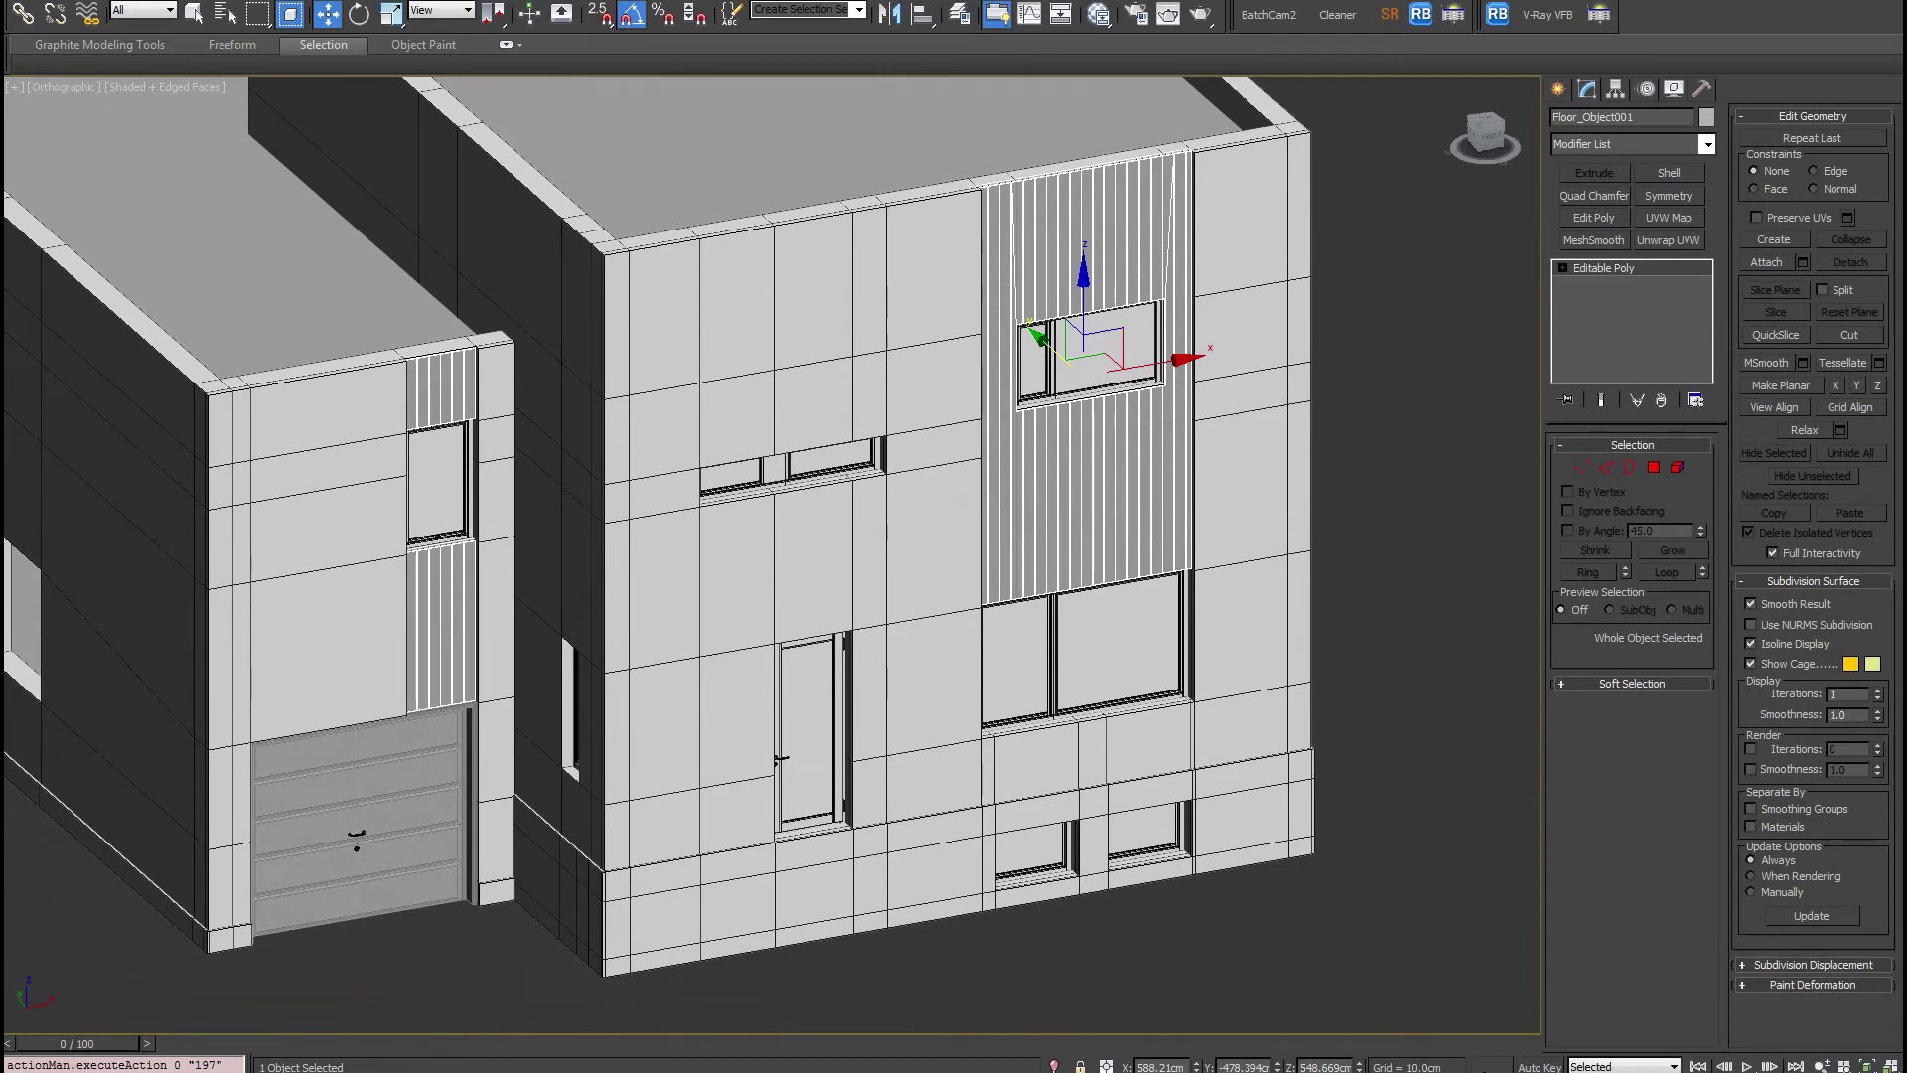
Examine the canopy above the entrance door in the facade reference photo.
{"action": "left_click", "coordinate": [566, 1004]}
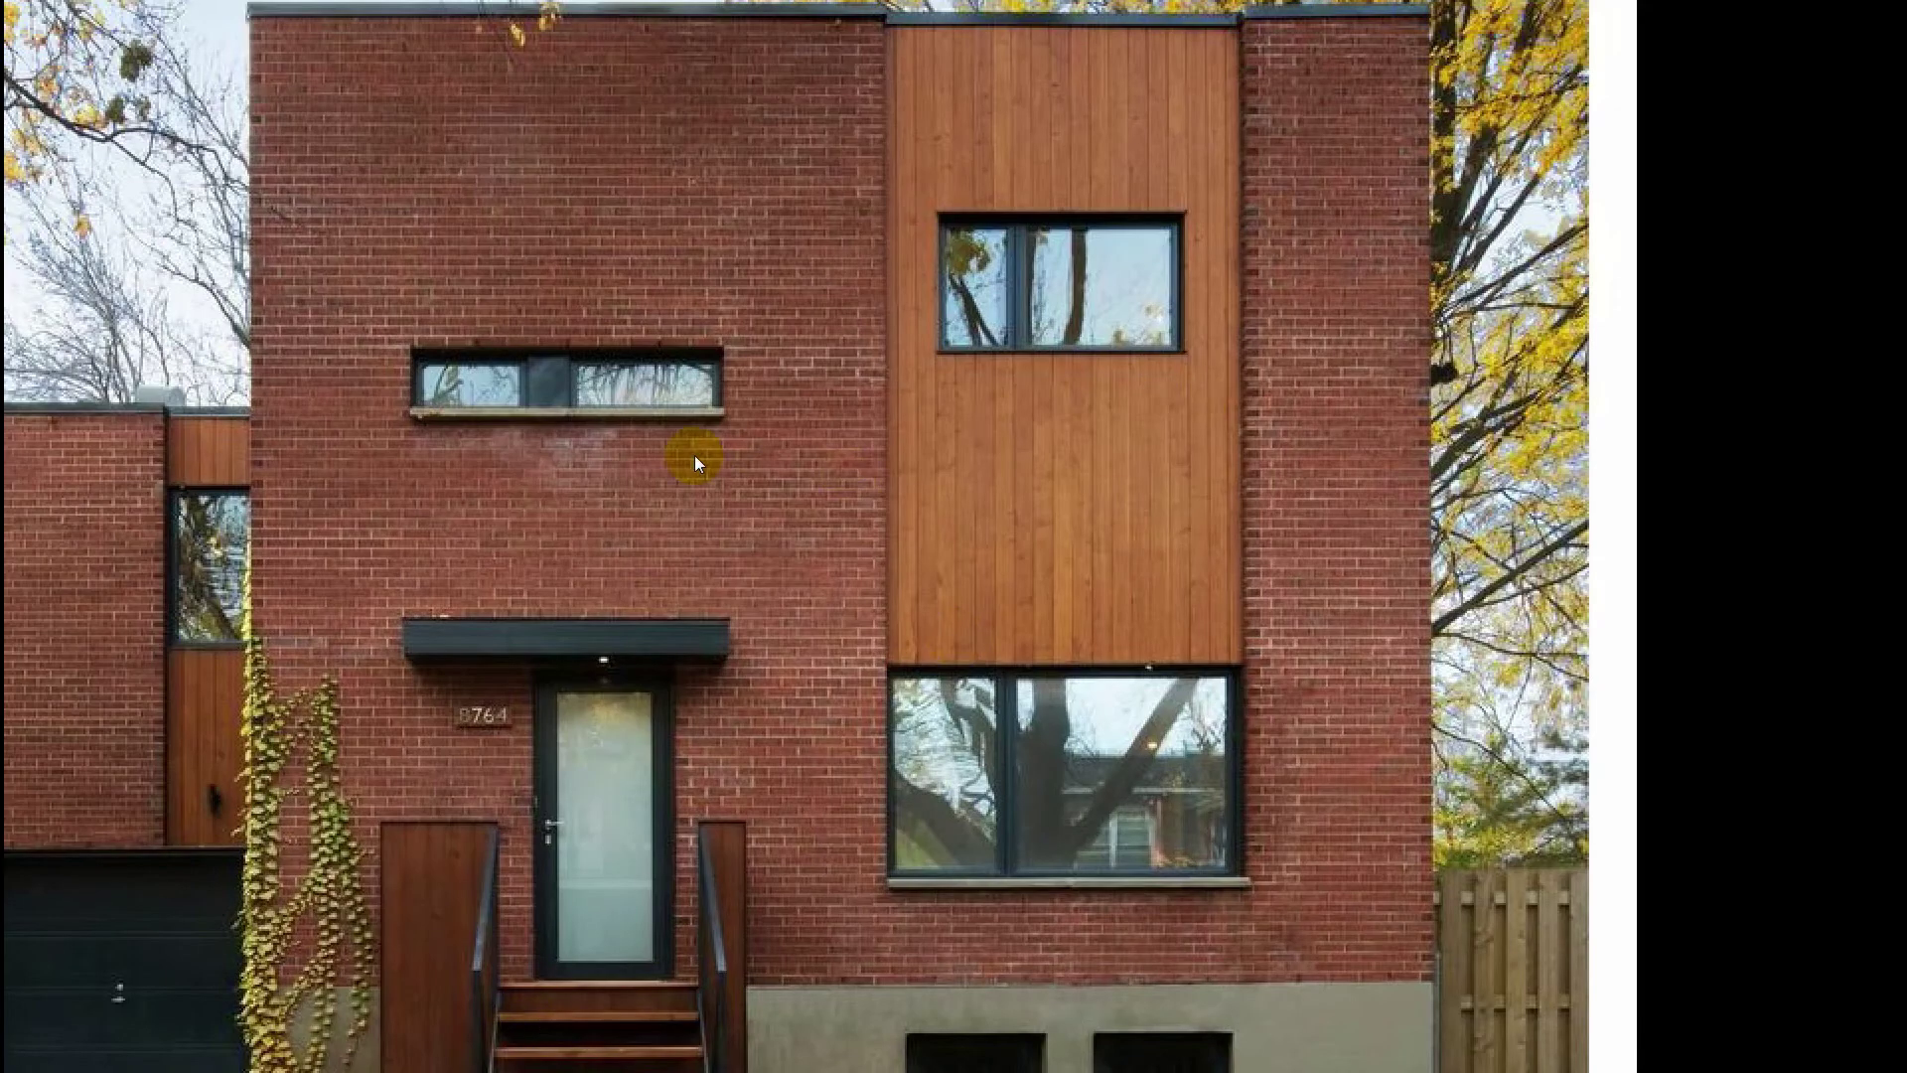
{"action": "scroll", "coordinate": [655, 468], "scroll_direction": "down", "scroll_amount": 4}
{"action": "scroll", "coordinate": [696, 642], "scroll_direction": "up", "scroll_amount": 4}
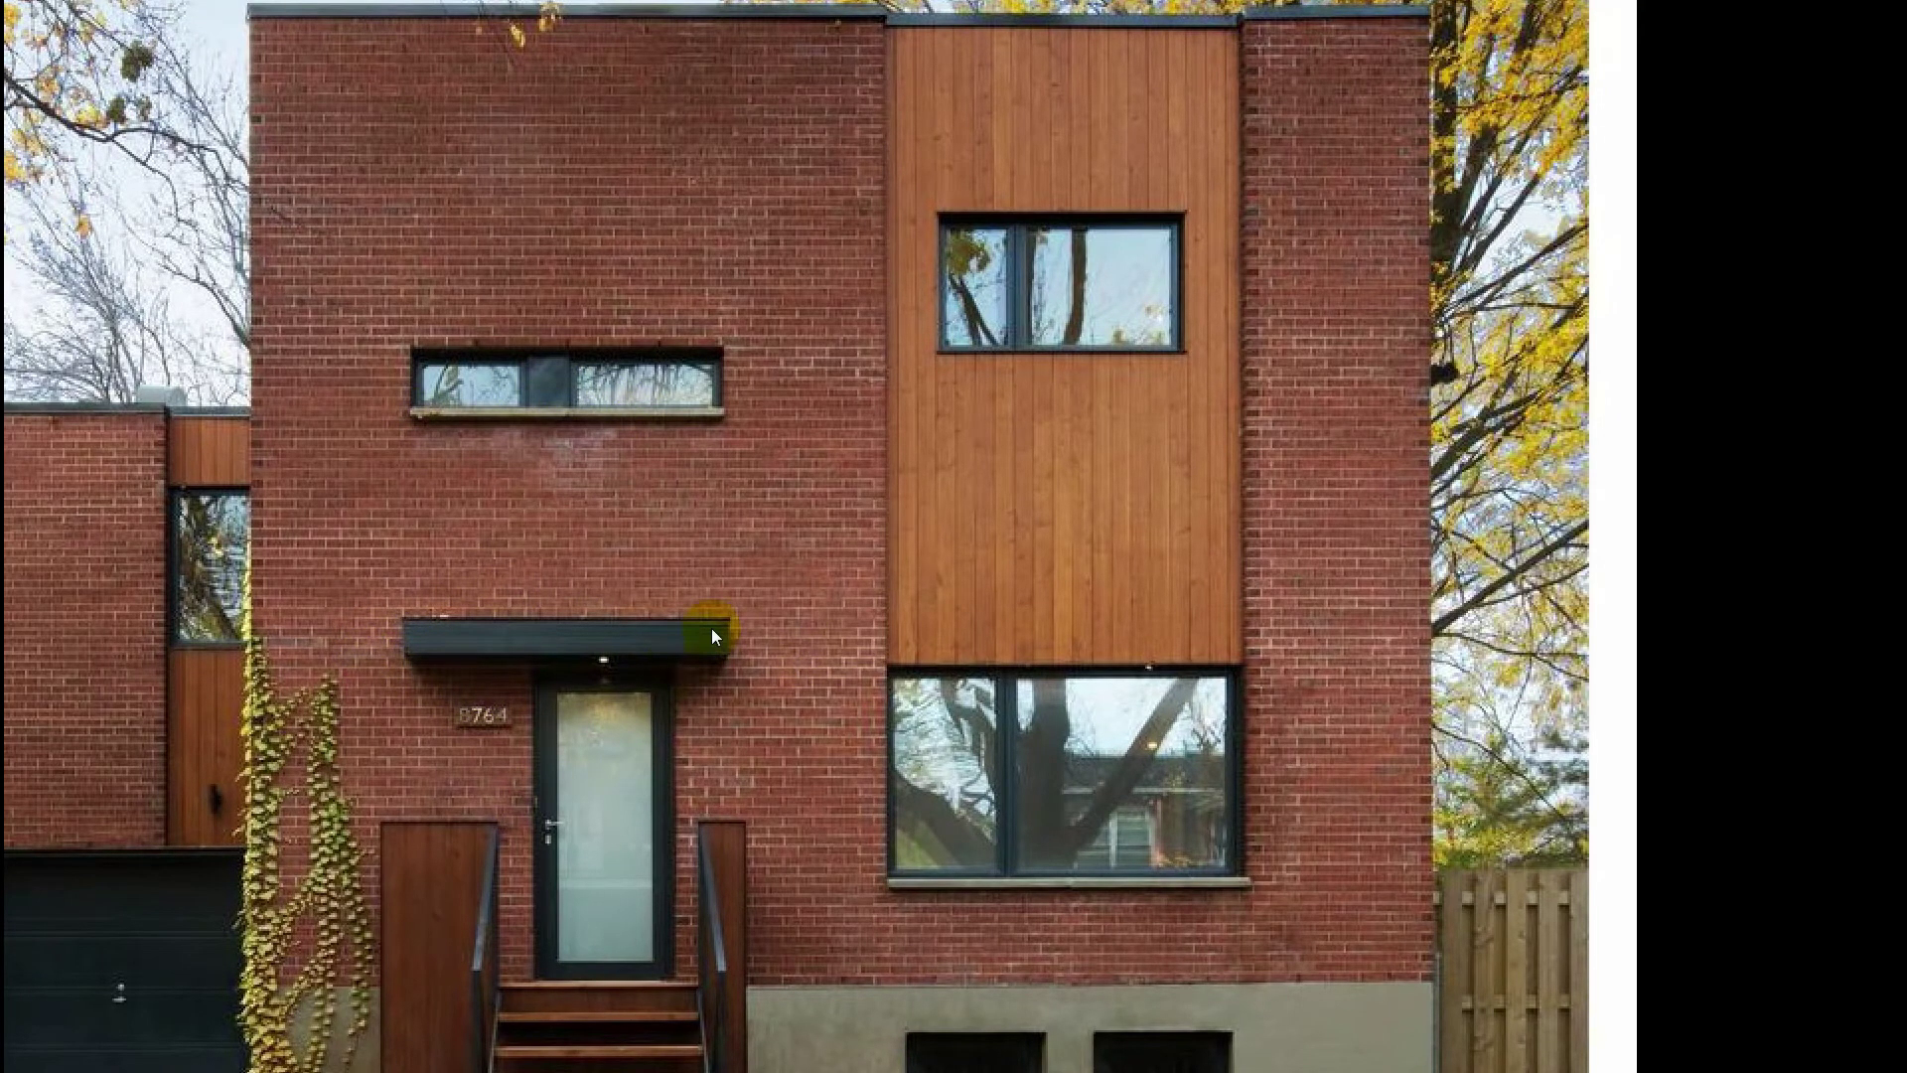
{"action": "key", "text": "alt+Tab"}
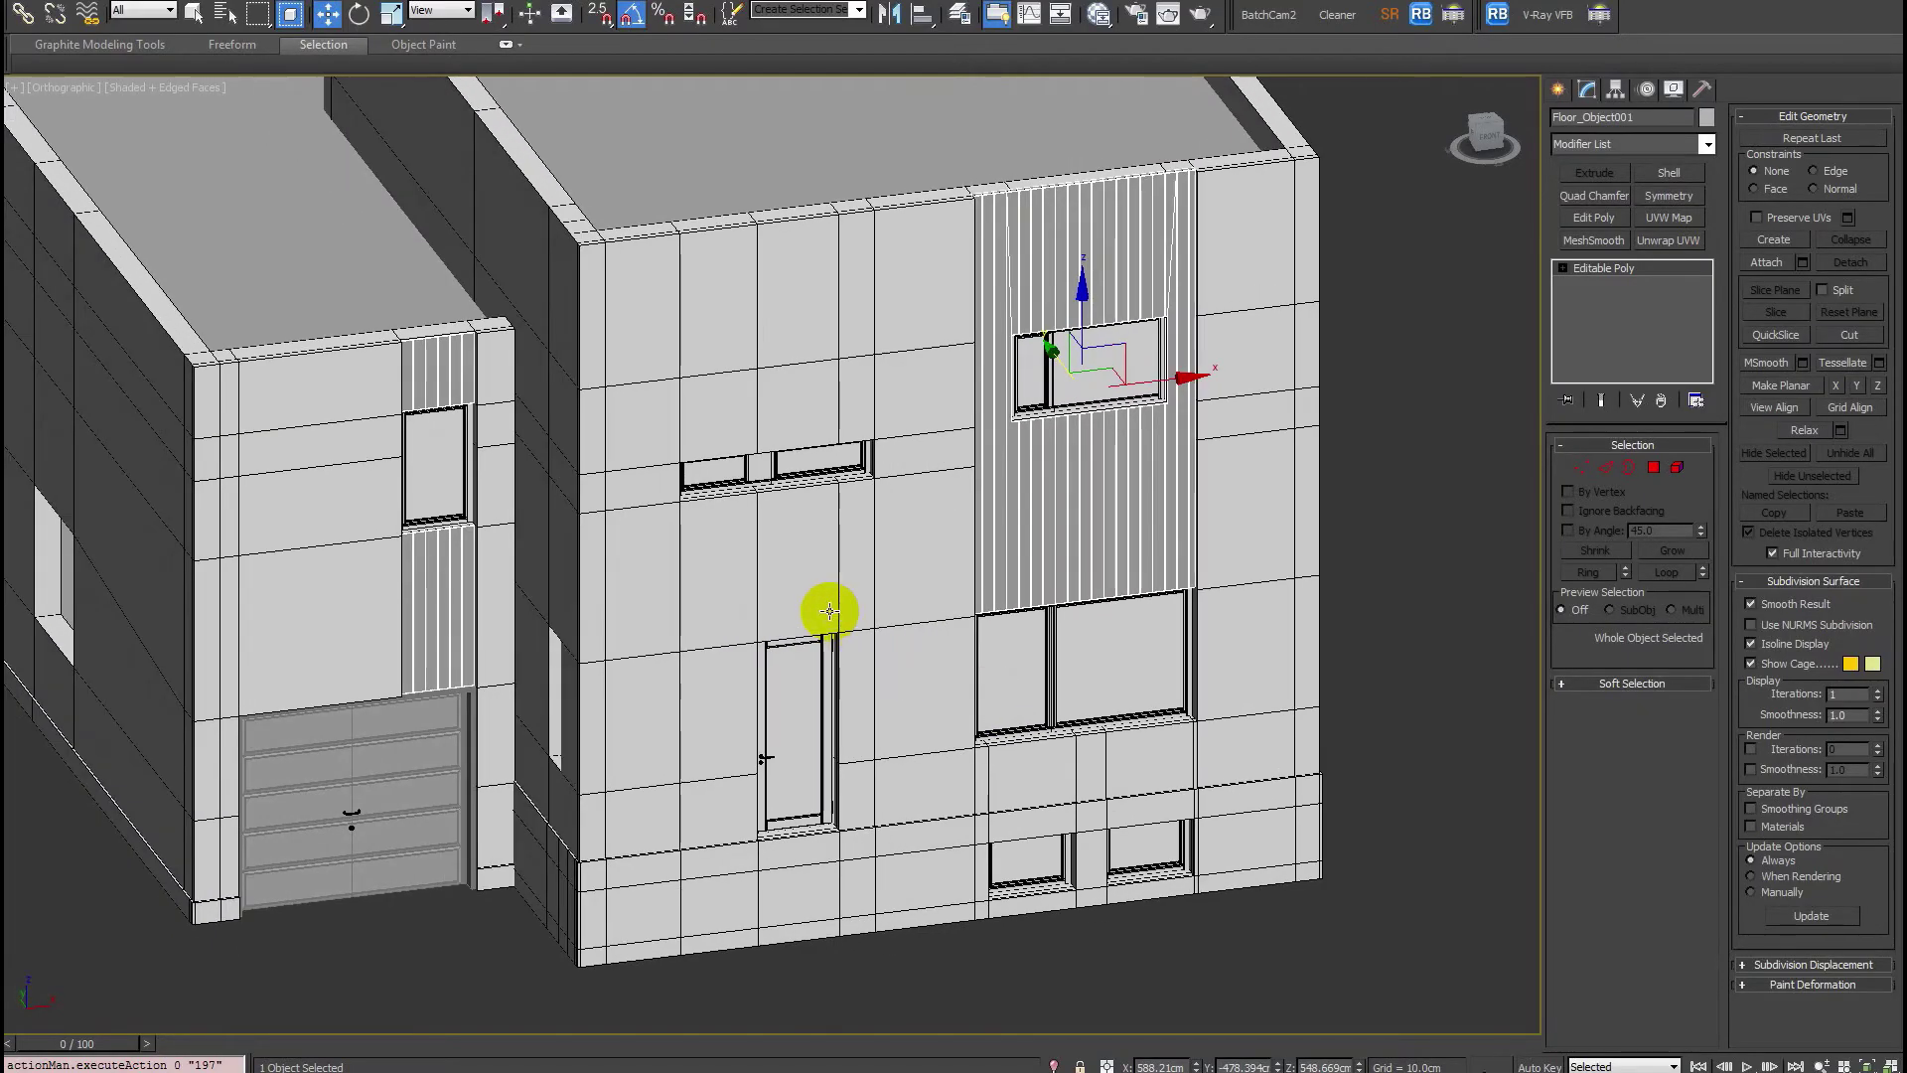
Unhide all objects and isolate the front elevation drawing plane in the front view.
{"action": "scroll", "coordinate": [844, 613], "scroll_direction": "down", "scroll_amount": 2}
{"action": "right_click", "coordinate": [1126, 491]}
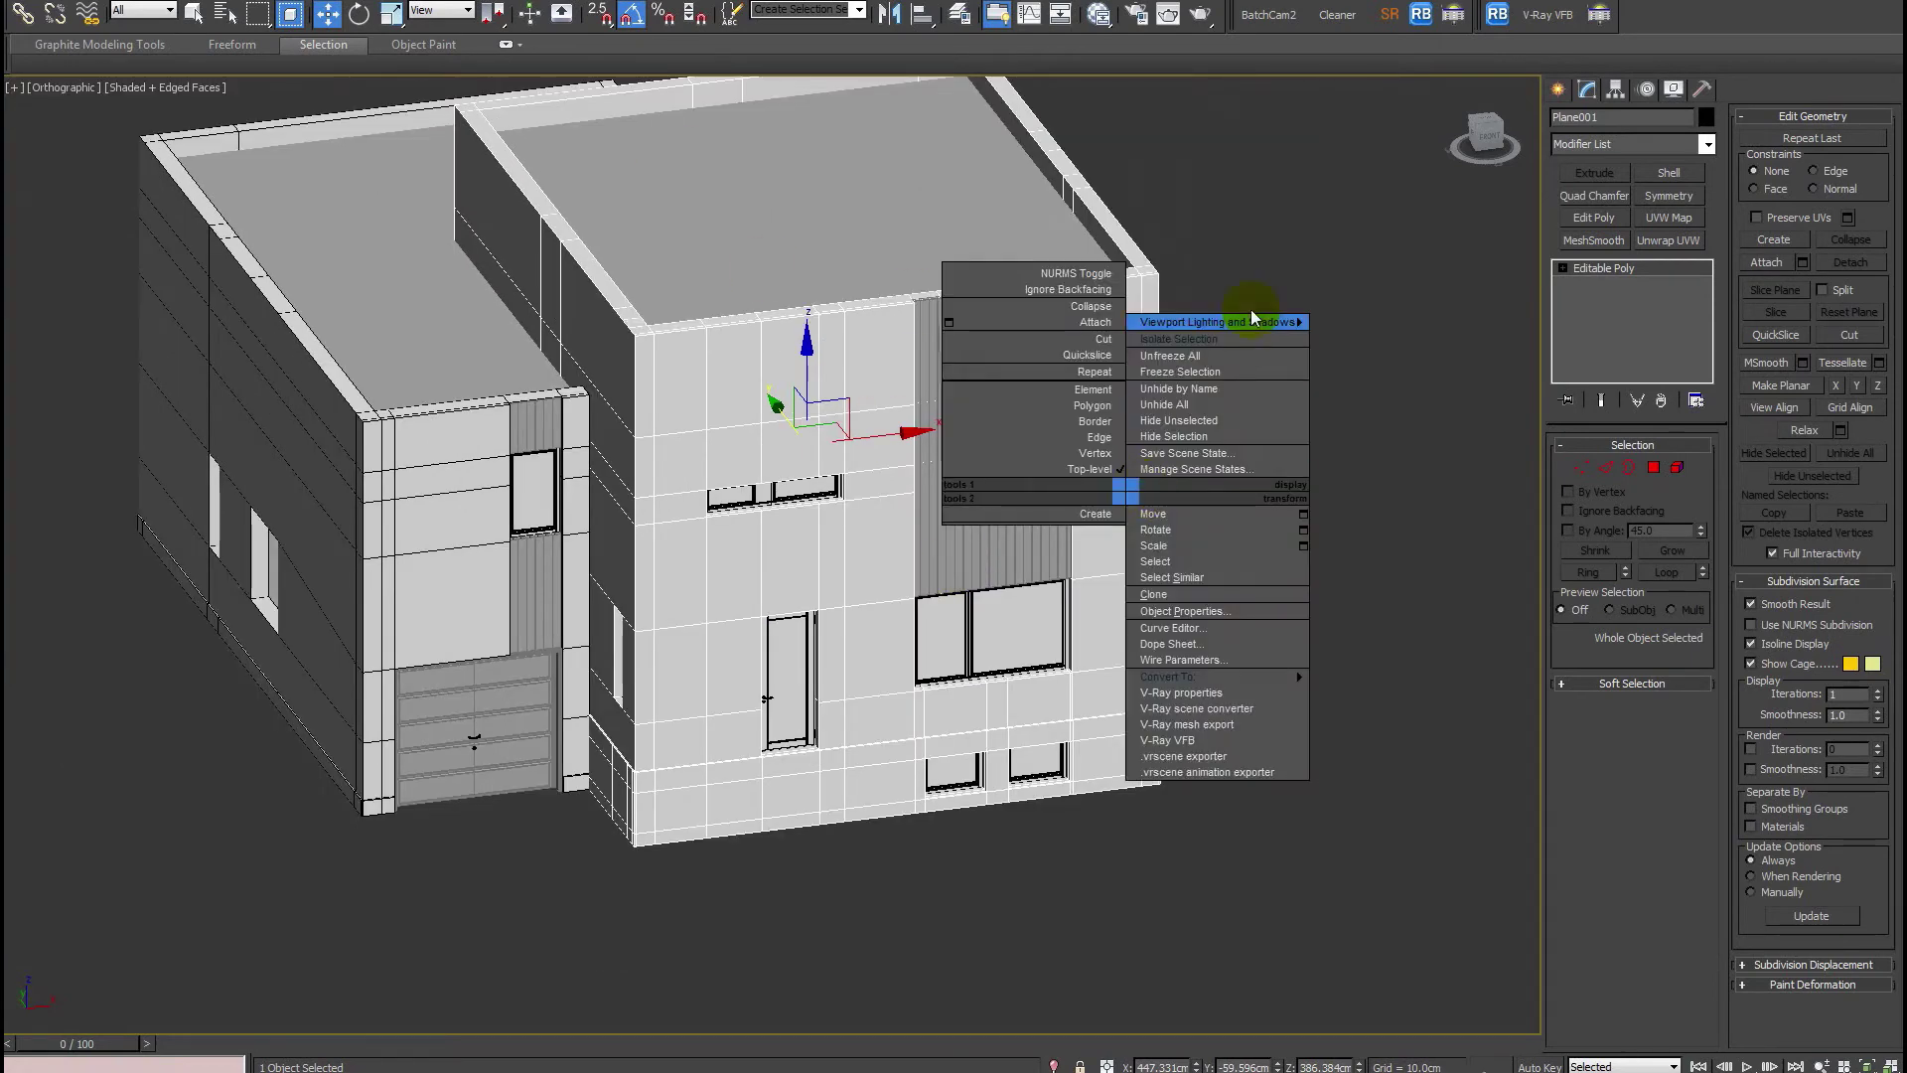
{"action": "left_click", "coordinate": [1208, 405]}
{"action": "middle_click_drag", "start_coordinate": [1213, 409], "coordinate": [809, 596], "text": "alt"}
{"action": "key", "text": "alt+q"}
{"action": "scroll", "coordinate": [758, 566], "scroll_direction": "up", "scroll_amount": 4}
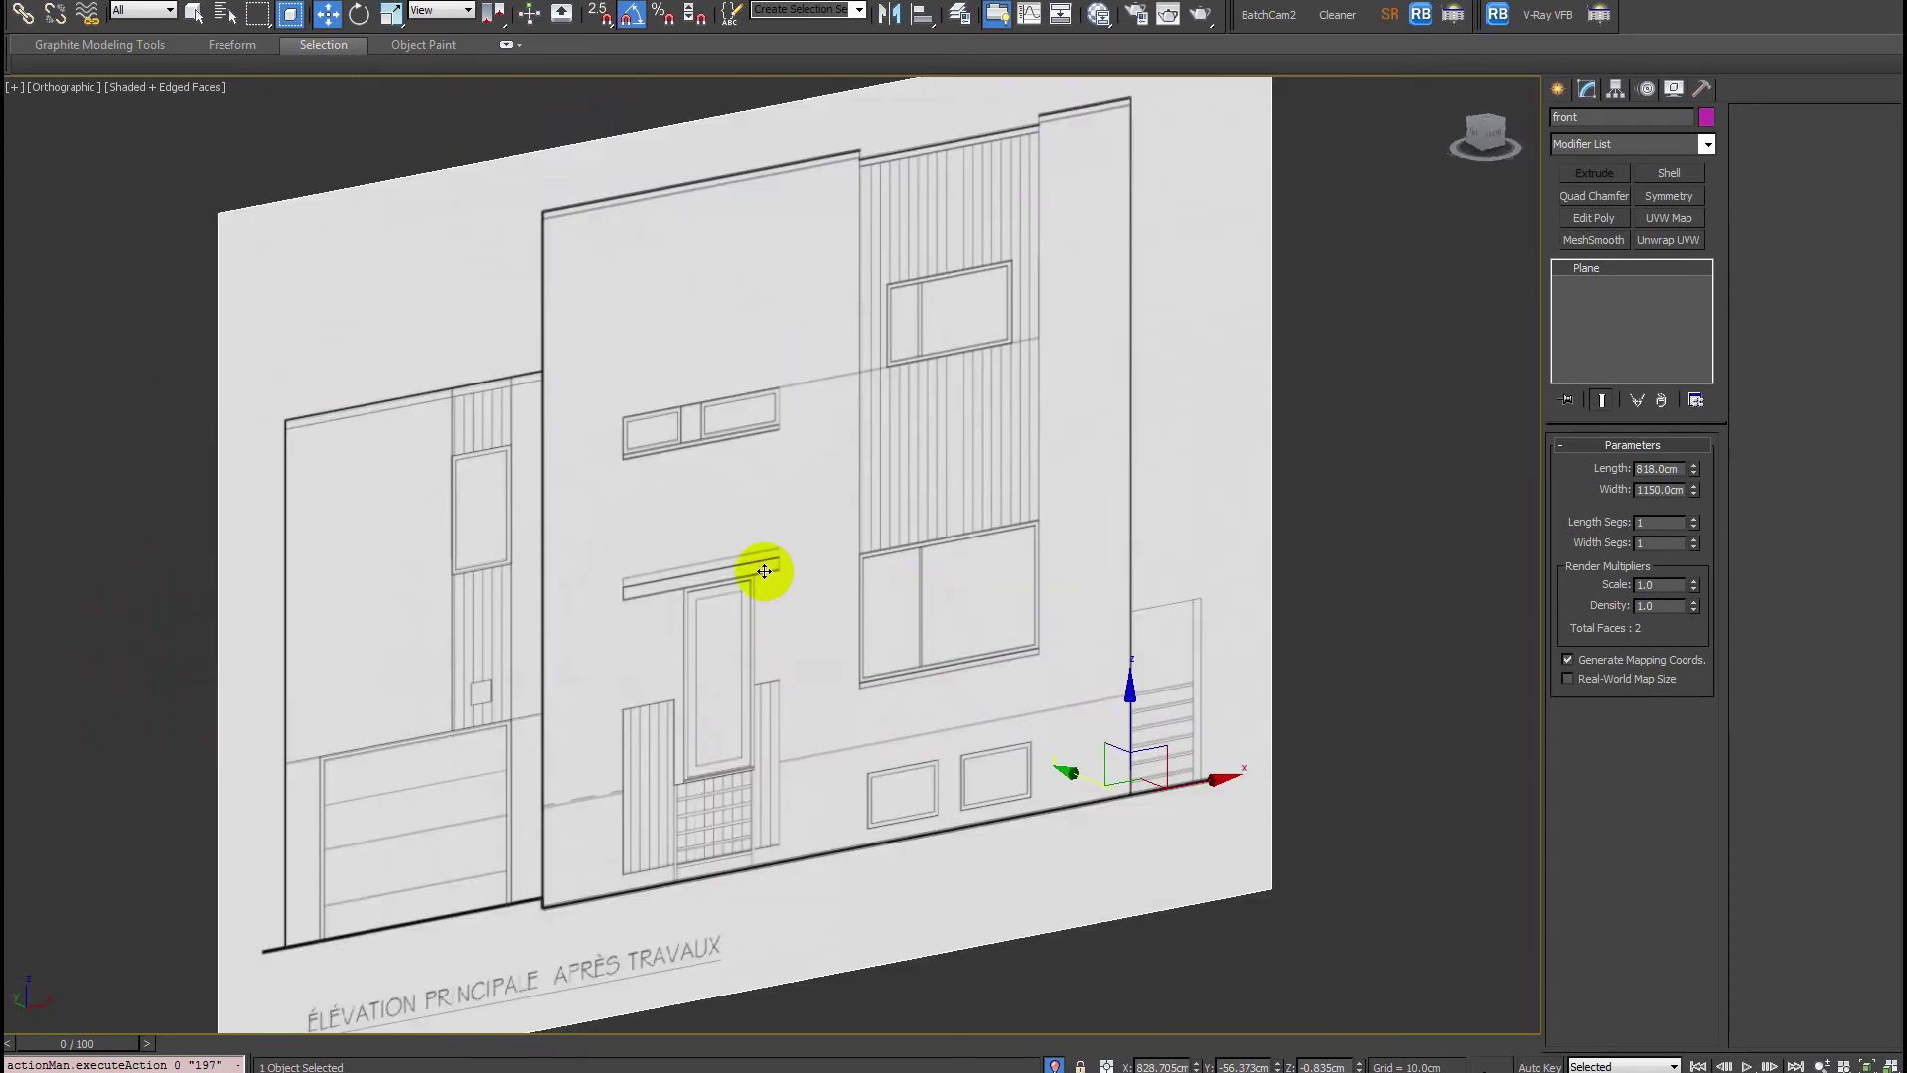
{"action": "scroll", "coordinate": [695, 507], "scroll_direction": "down", "scroll_amount": 6}
{"action": "key", "text": "f"}
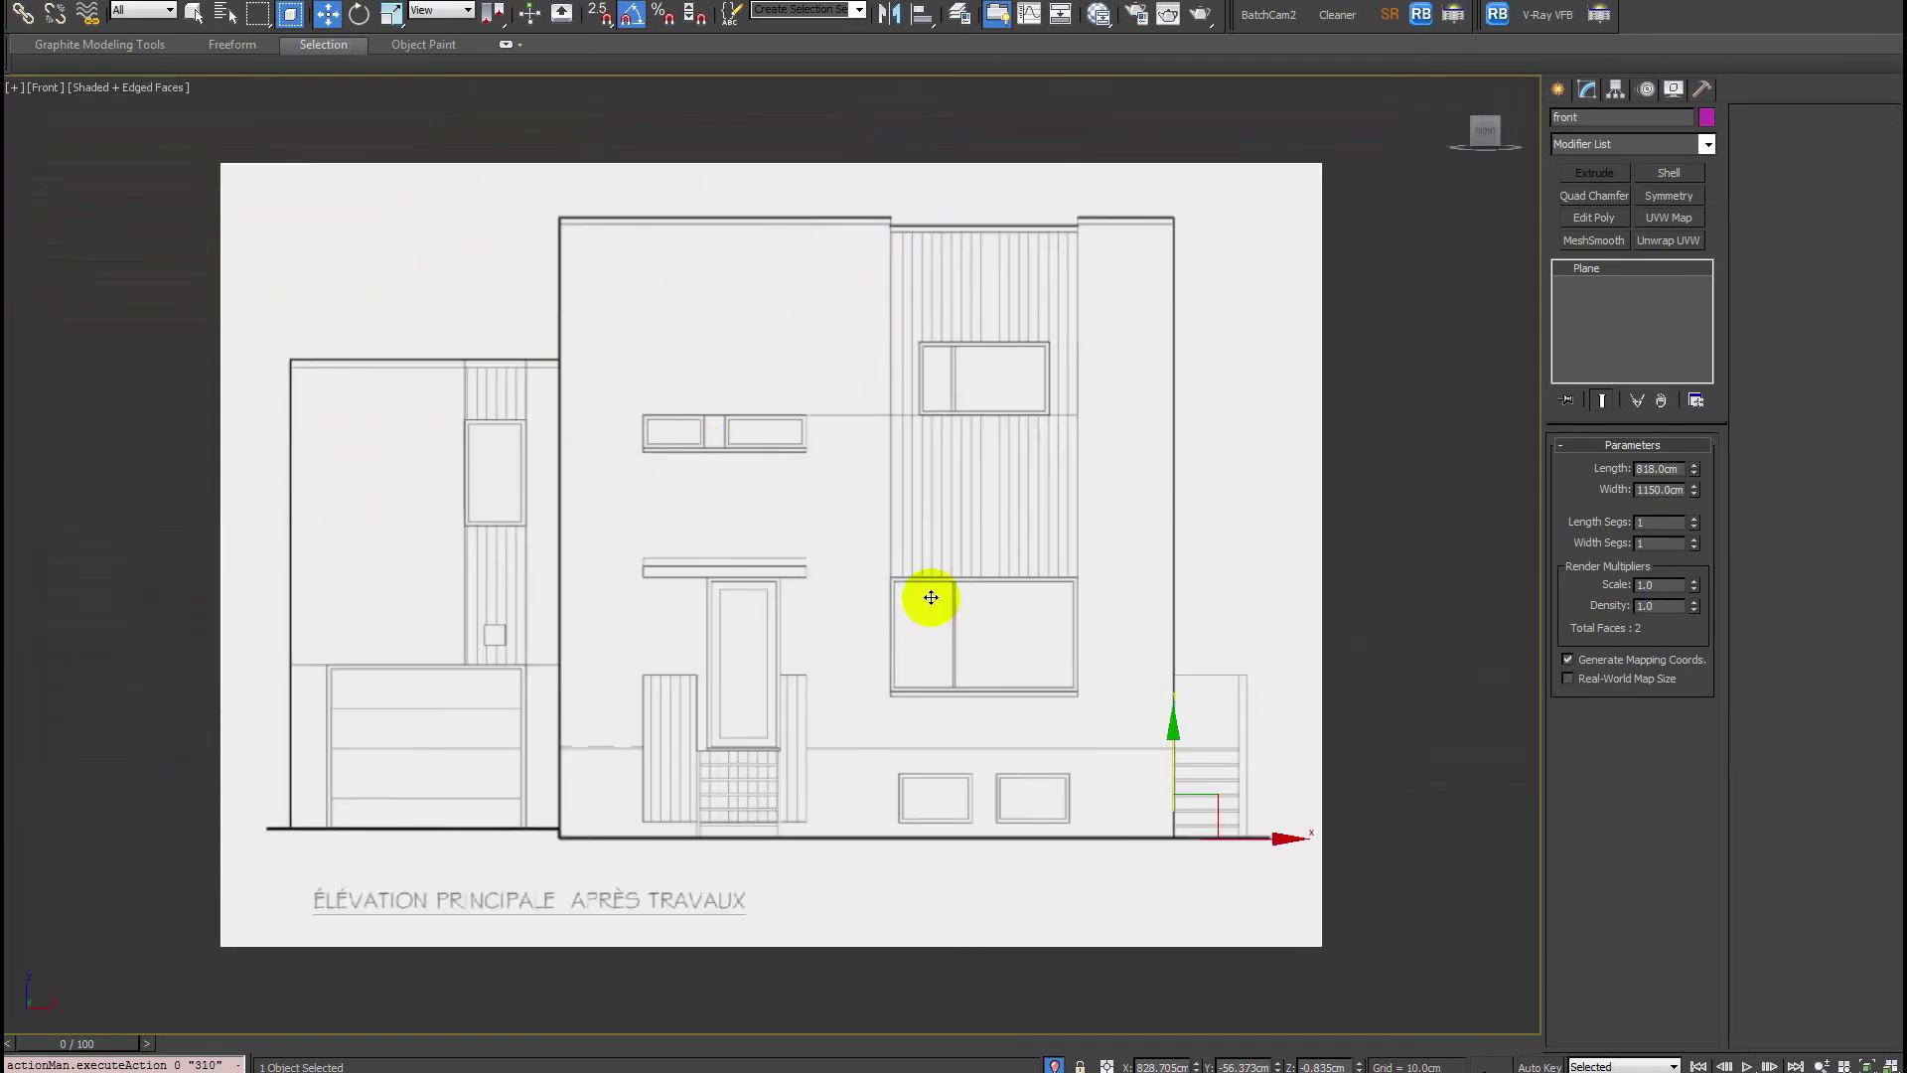
{"action": "left_click", "coordinate": [1389, 496]}
{"action": "left_click", "coordinate": [1557, 88]}
{"action": "left_click", "coordinate": [1568, 122]}
{"action": "left_click", "coordinate": [1594, 217]}
{"action": "scroll", "coordinate": [1009, 447], "scroll_direction": "up", "scroll_amount": 3}
{"action": "scroll", "coordinate": [592, 557], "scroll_direction": "up", "scroll_amount": 3}
{"action": "scroll", "coordinate": [592, 557], "scroll_direction": "up", "scroll_amount": 4}
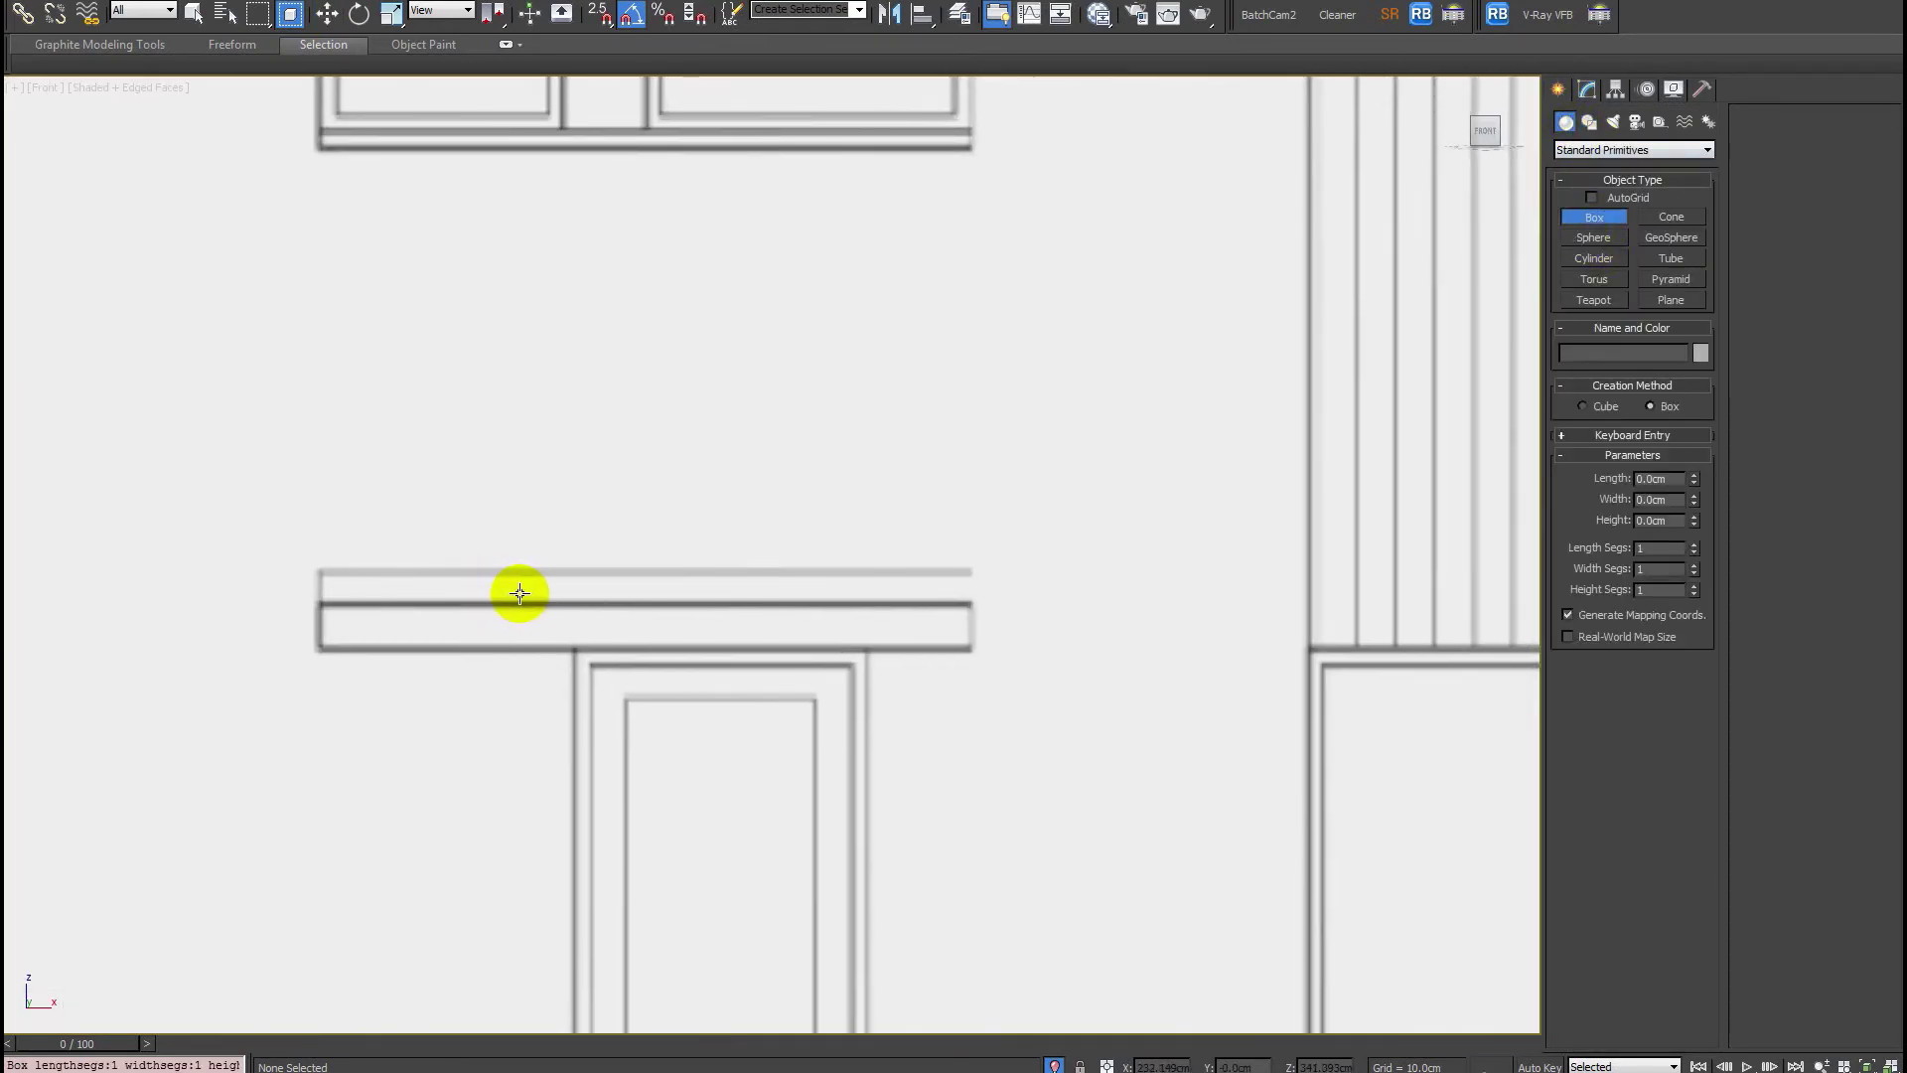
{"action": "key", "text": "alt+Tab"}
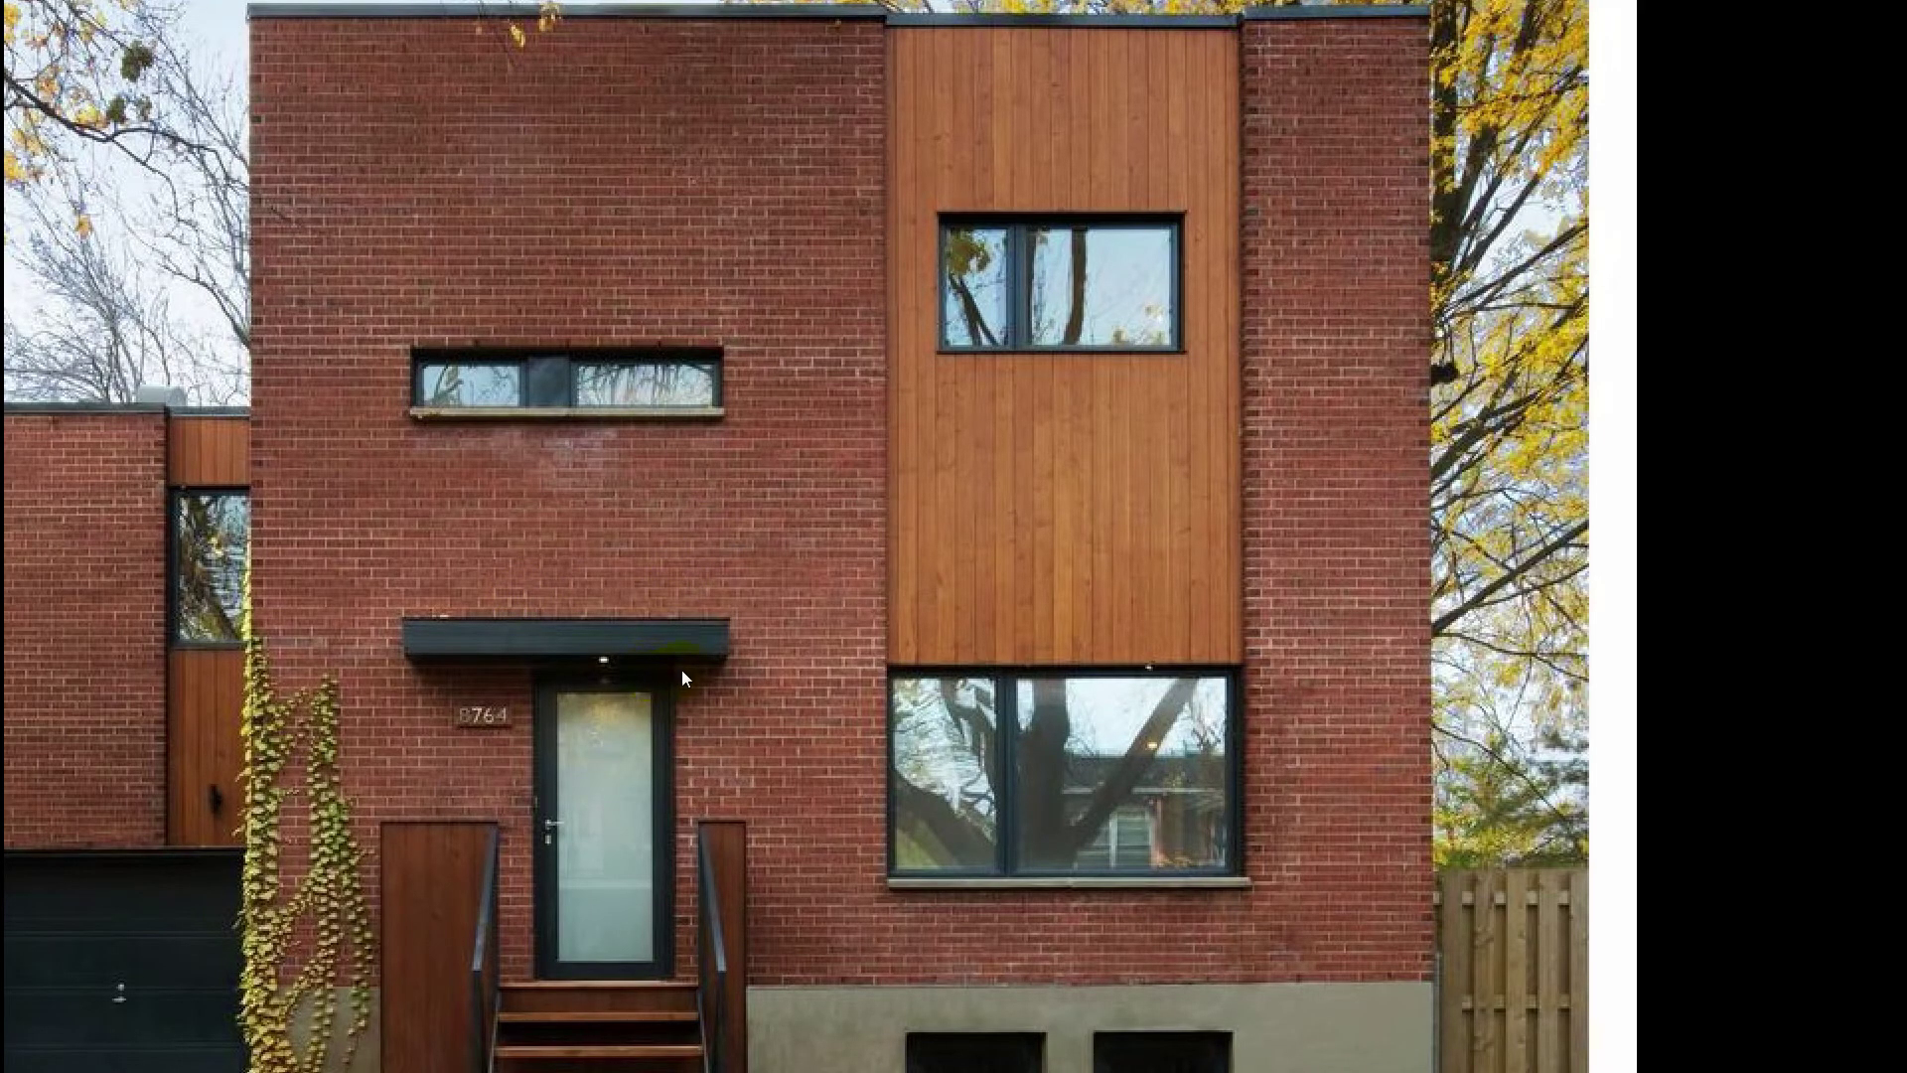
{"action": "key", "text": "alt+Tab"}
{"action": "right_click", "coordinate": [939, 581]}
{"action": "left_click", "coordinate": [1588, 122]}
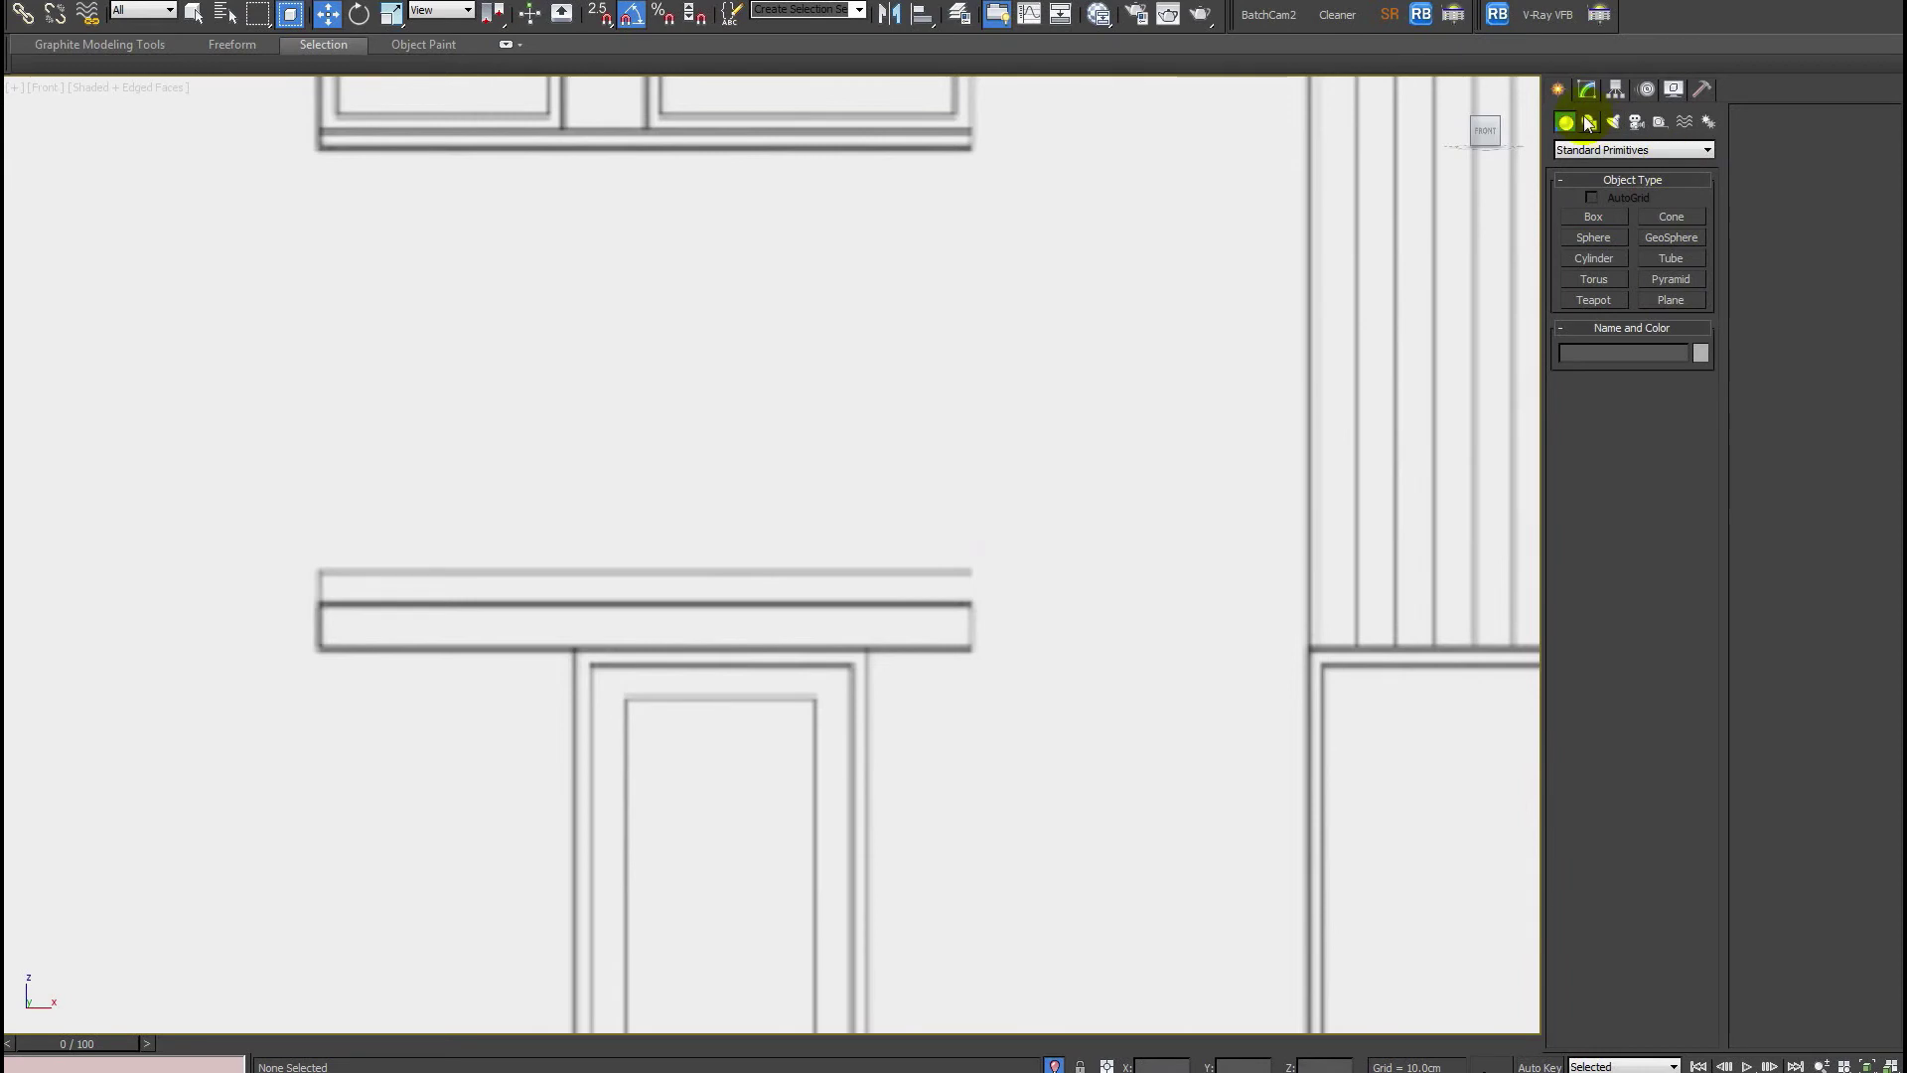
{"action": "left_click", "coordinate": [1614, 237]}
{"action": "scroll", "coordinate": [1064, 545], "scroll_direction": "up", "scroll_amount": 5}
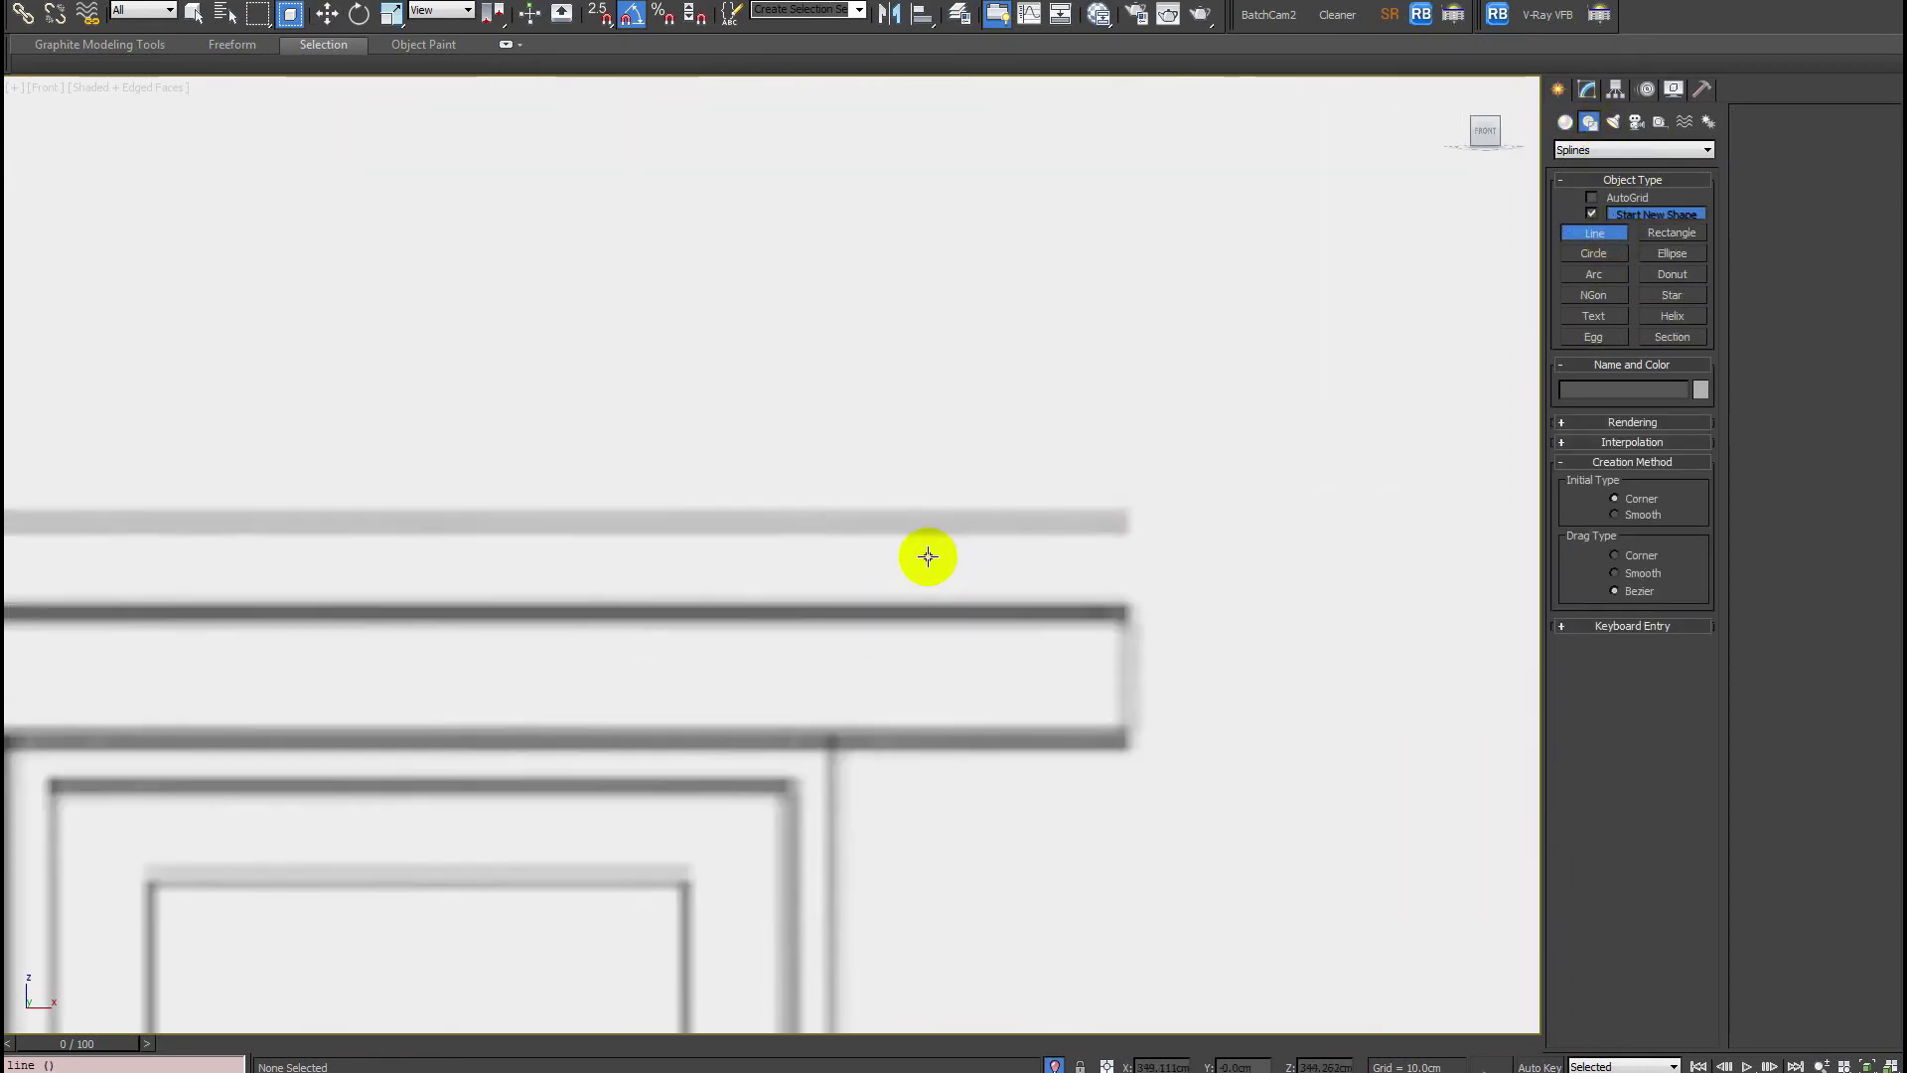
{"action": "key", "text": "alt+Tab"}
{"action": "key", "text": "alt+Tab"}
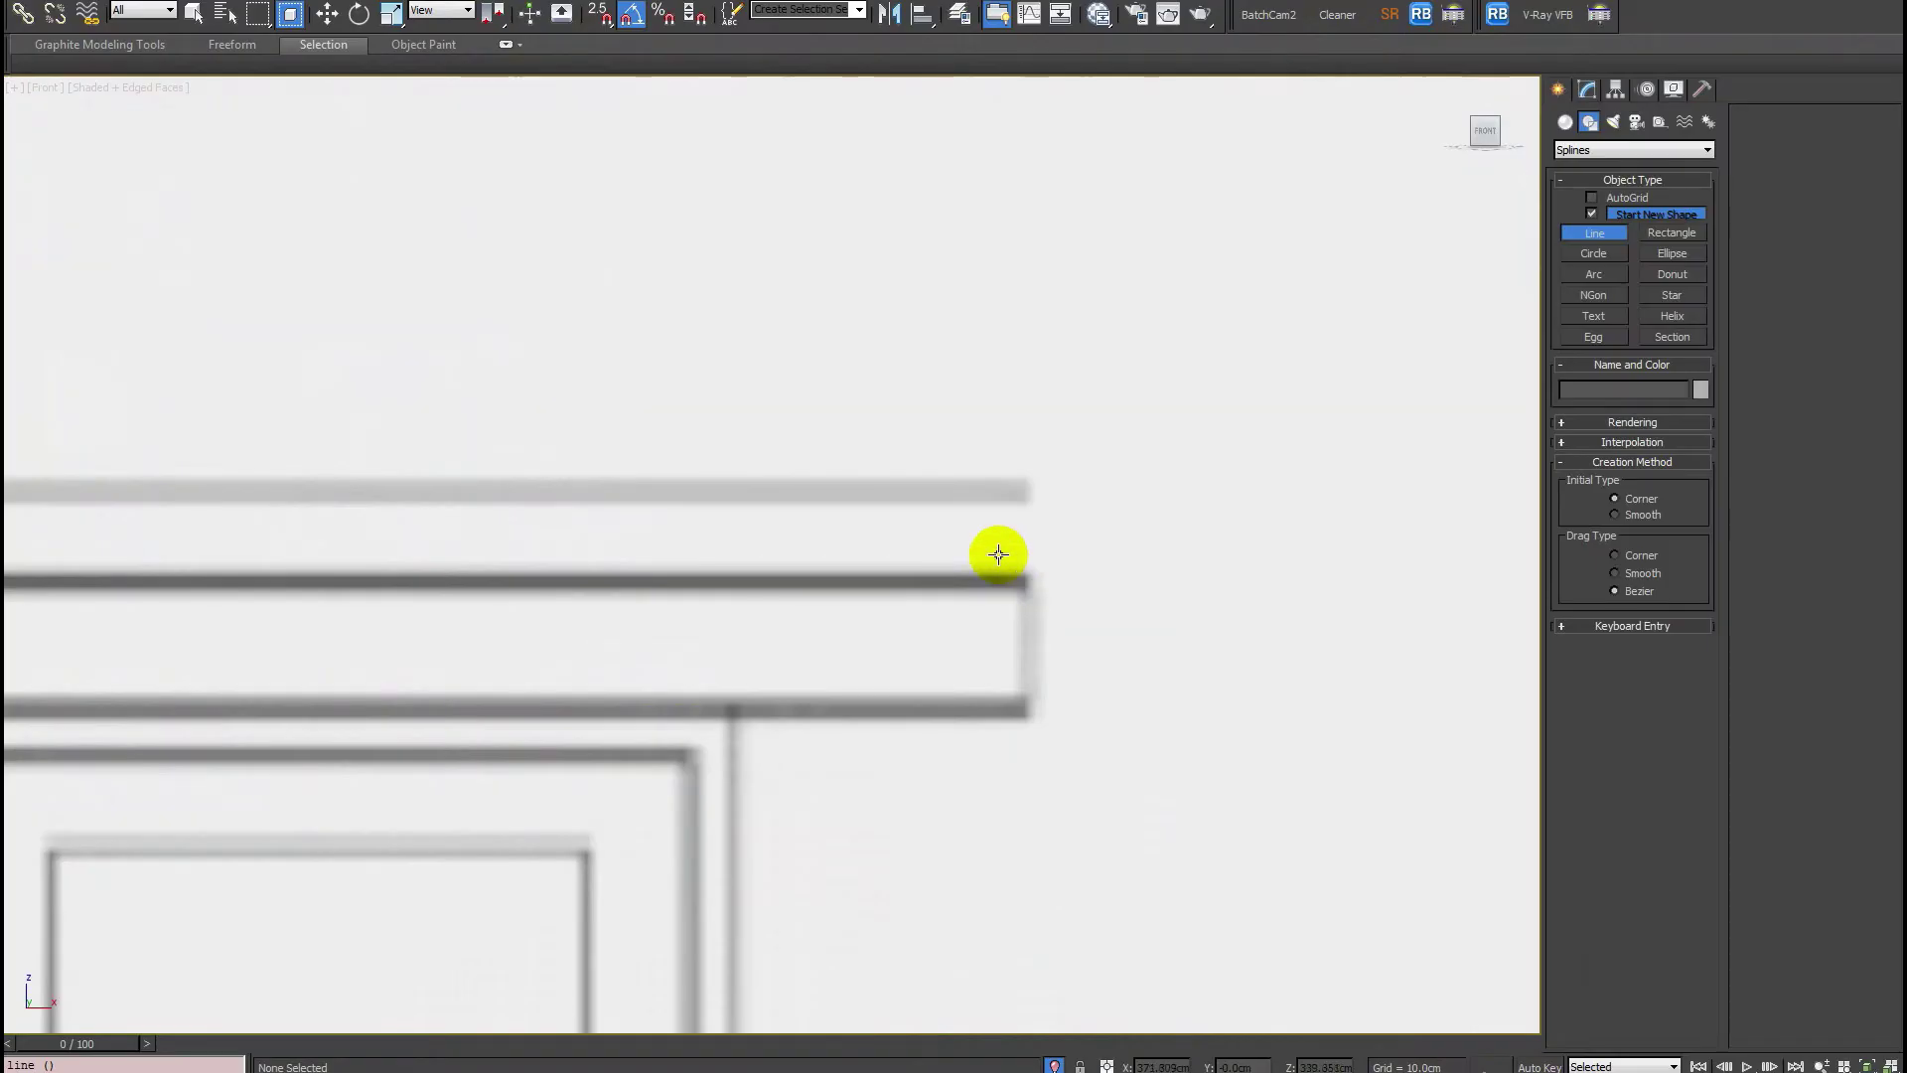
{"action": "left_click", "coordinate": [969, 479]}
{"action": "key", "text": "F3"}
{"action": "key", "text": "F3"}
{"action": "key", "text": "F3"}
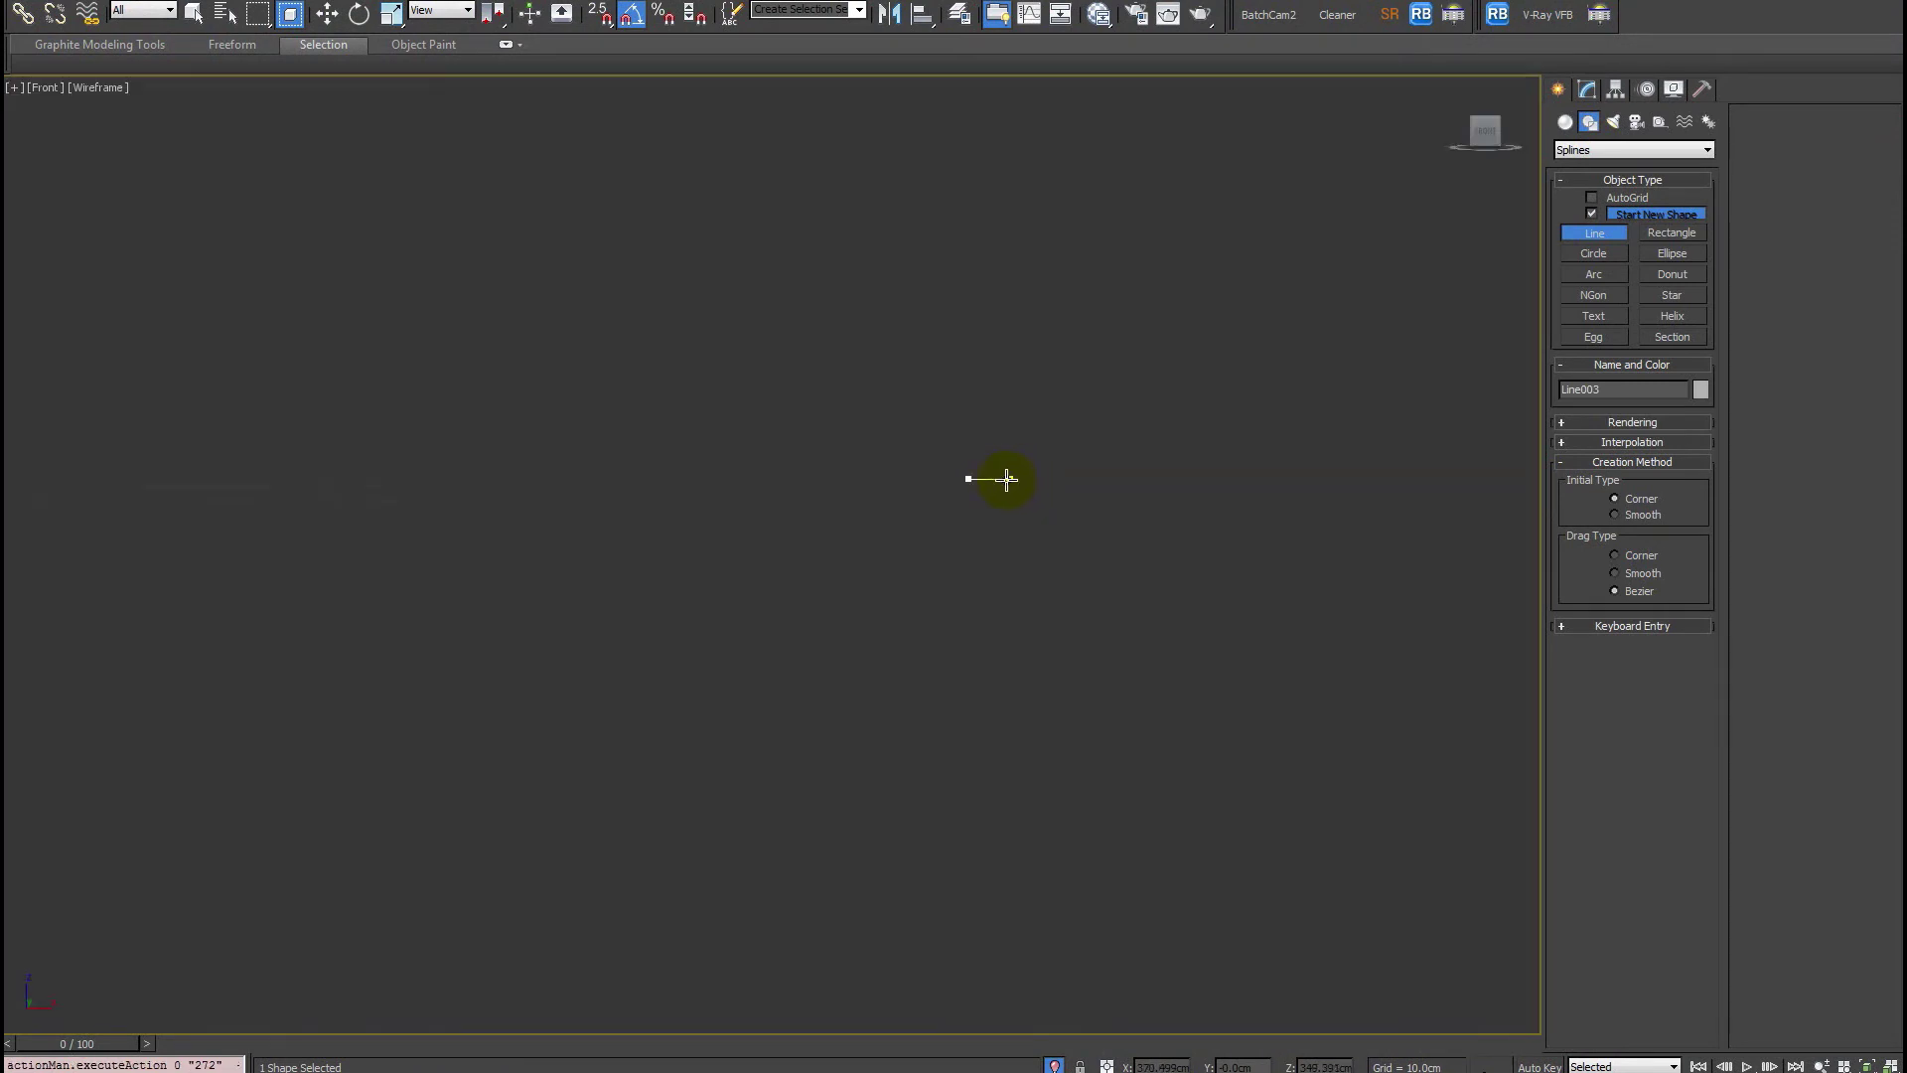
{"action": "key", "text": "F3"}
{"action": "right_click", "coordinate": [1007, 460]}
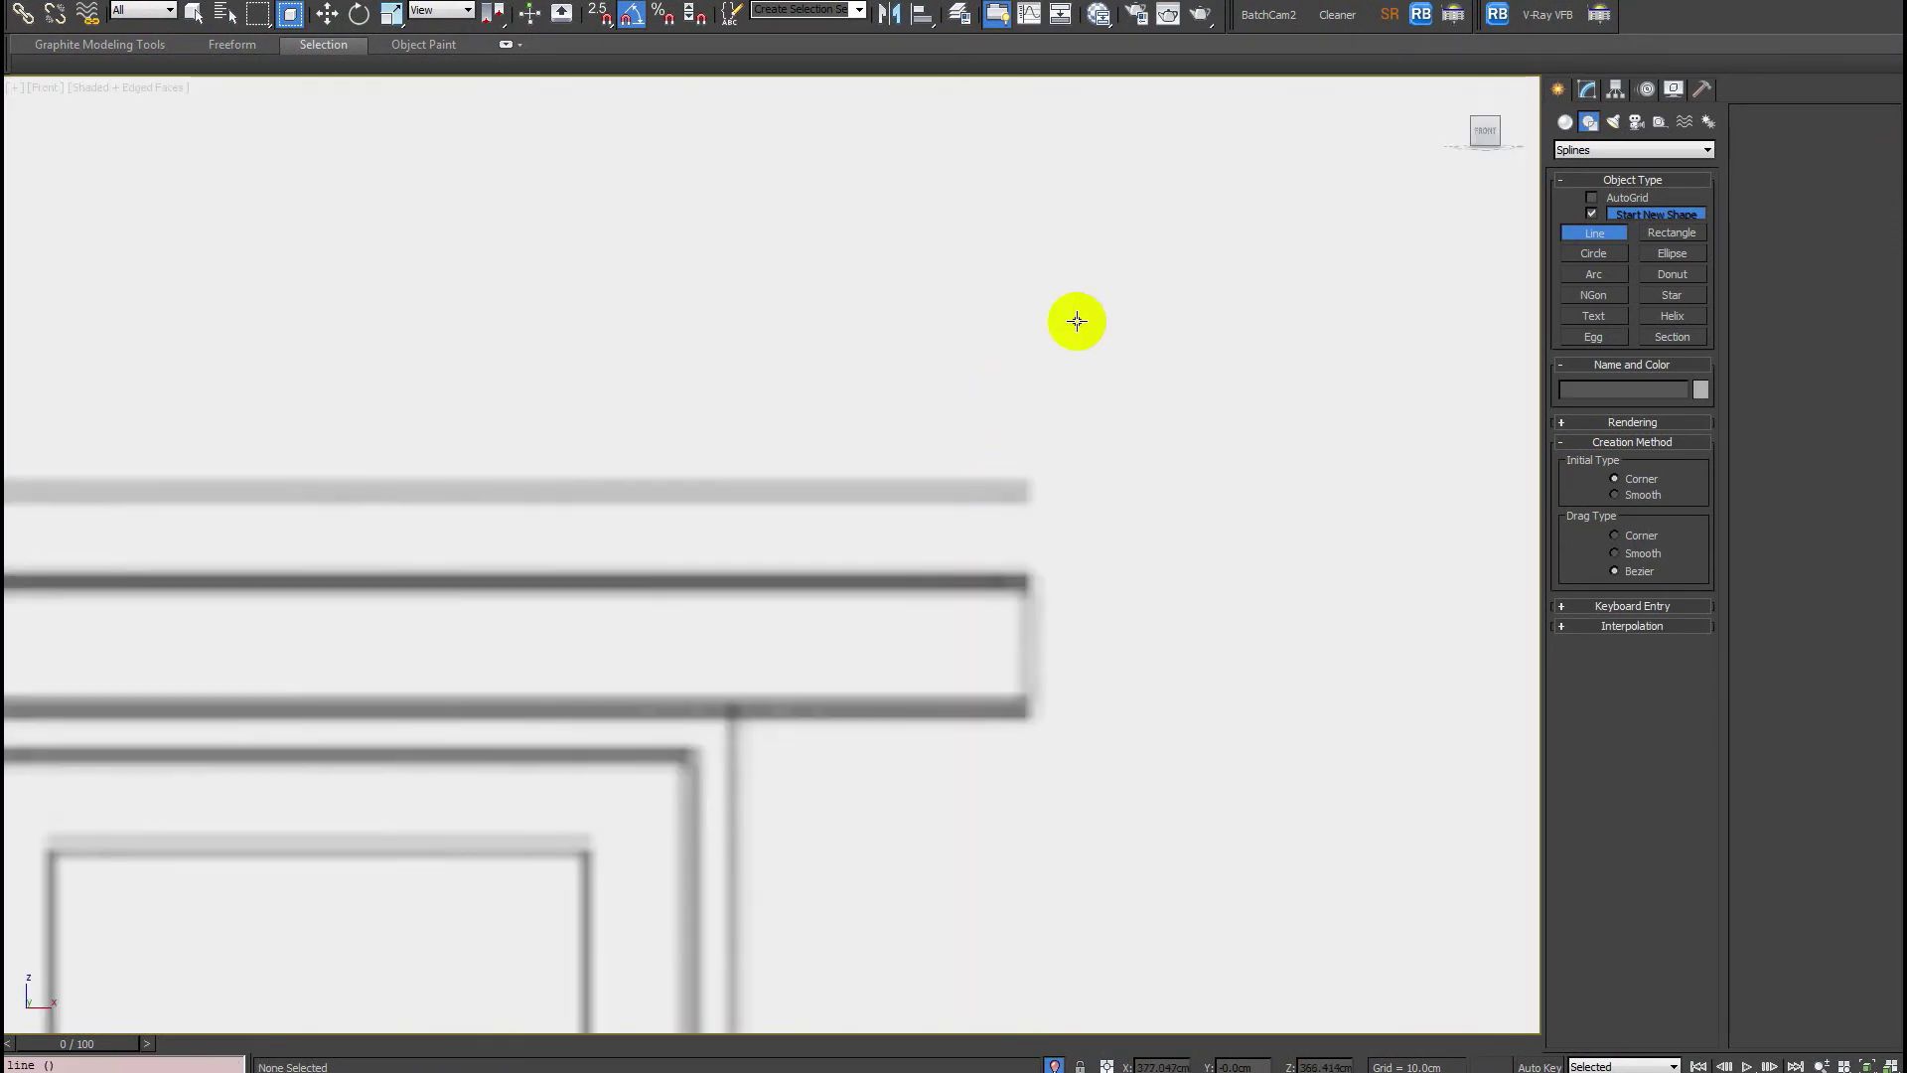
Turn on AutoGrid for spline creation and set the object color for new objects to red.
{"action": "left_click", "coordinate": [1592, 198]}
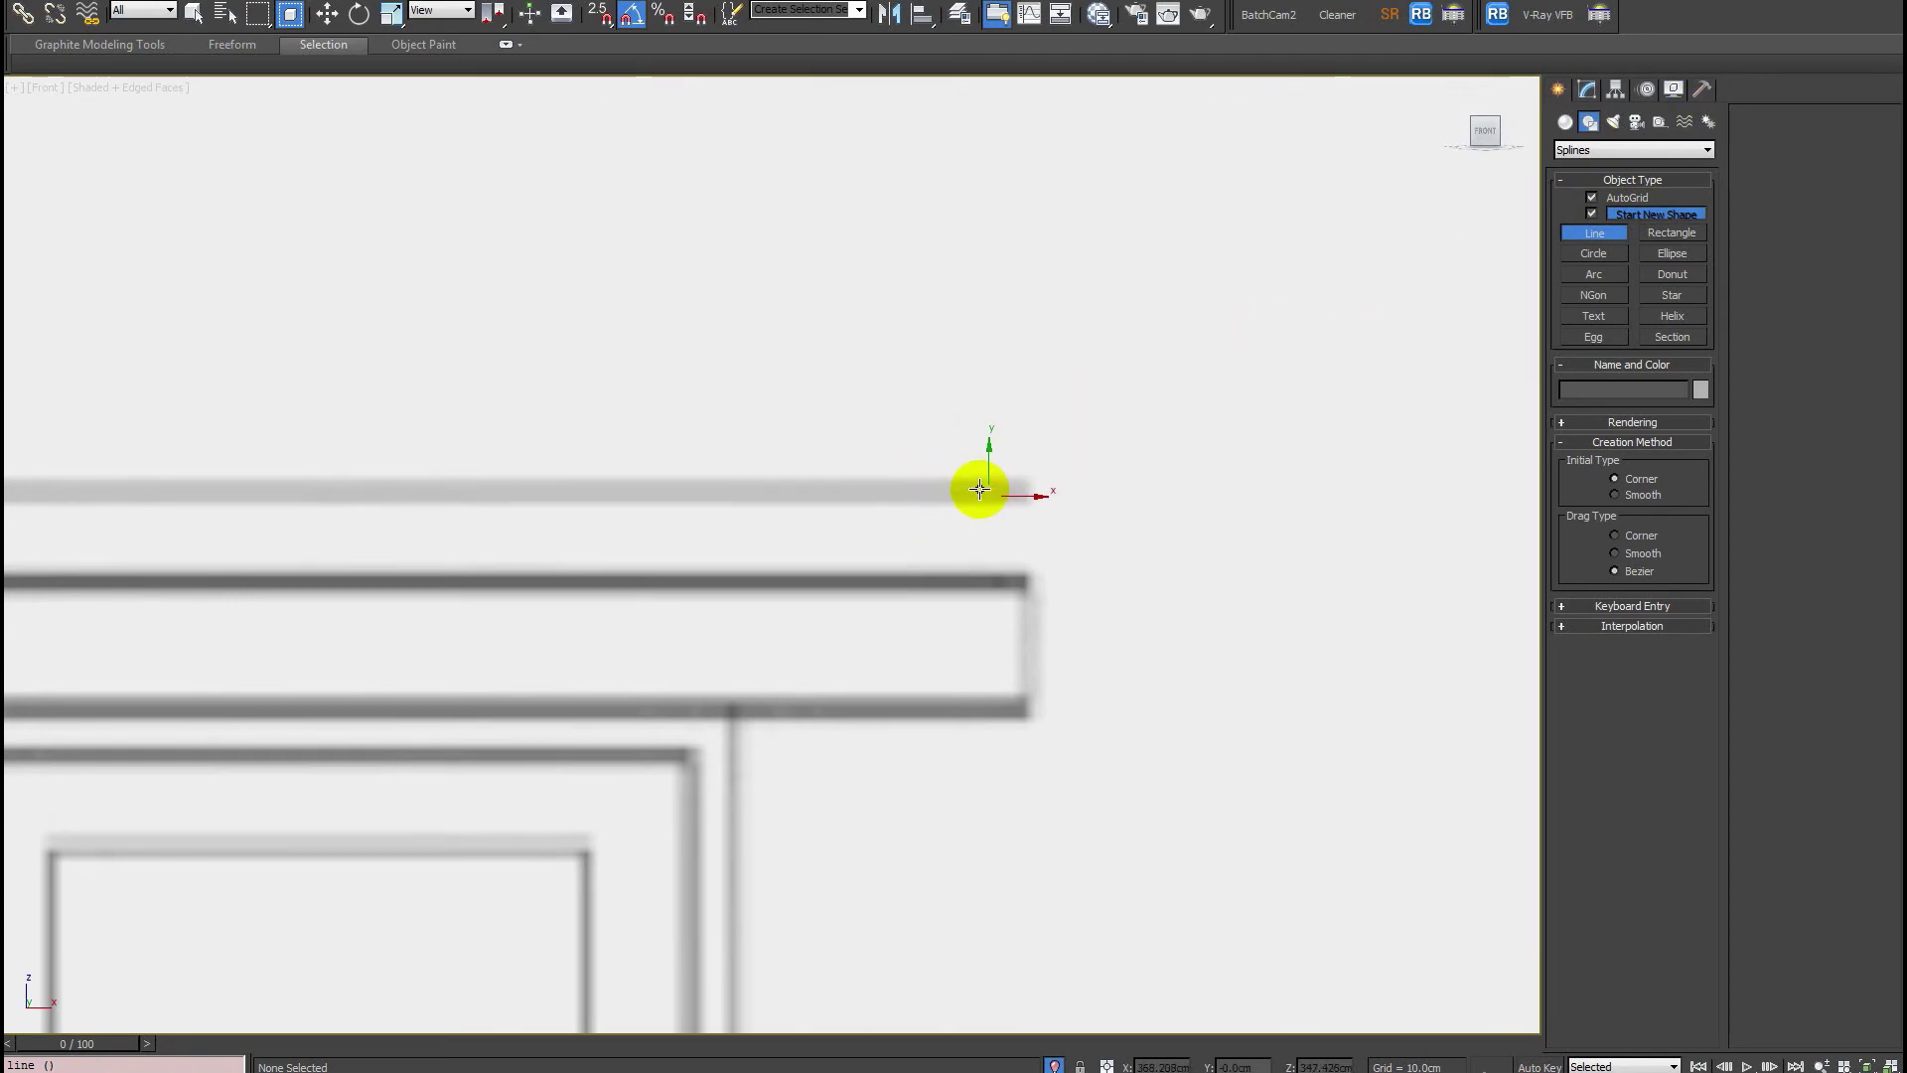
{"action": "middle_click_drag", "start_coordinate": [975, 481], "coordinate": [917, 466]}
{"action": "left_click", "coordinate": [1588, 92]}
{"action": "left_click", "coordinate": [1706, 117]}
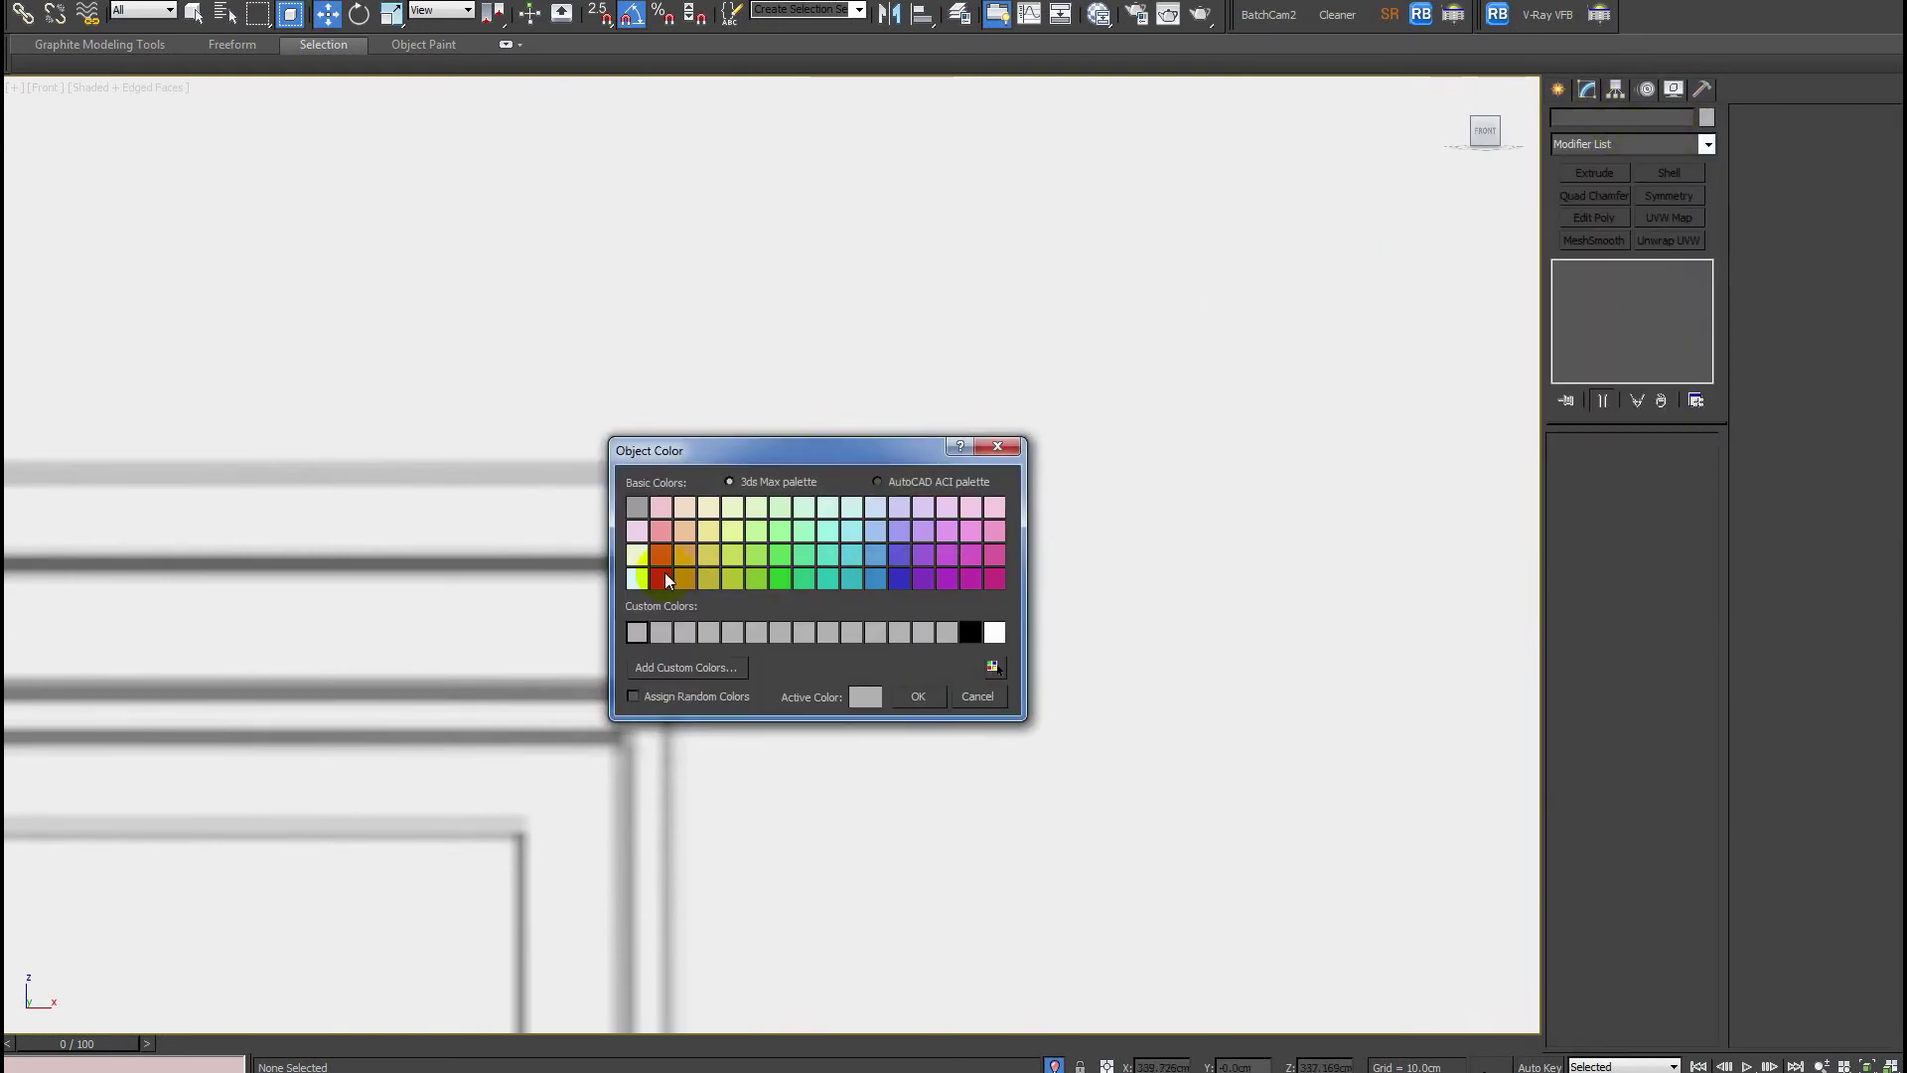
{"action": "left_click", "coordinate": [918, 699]}
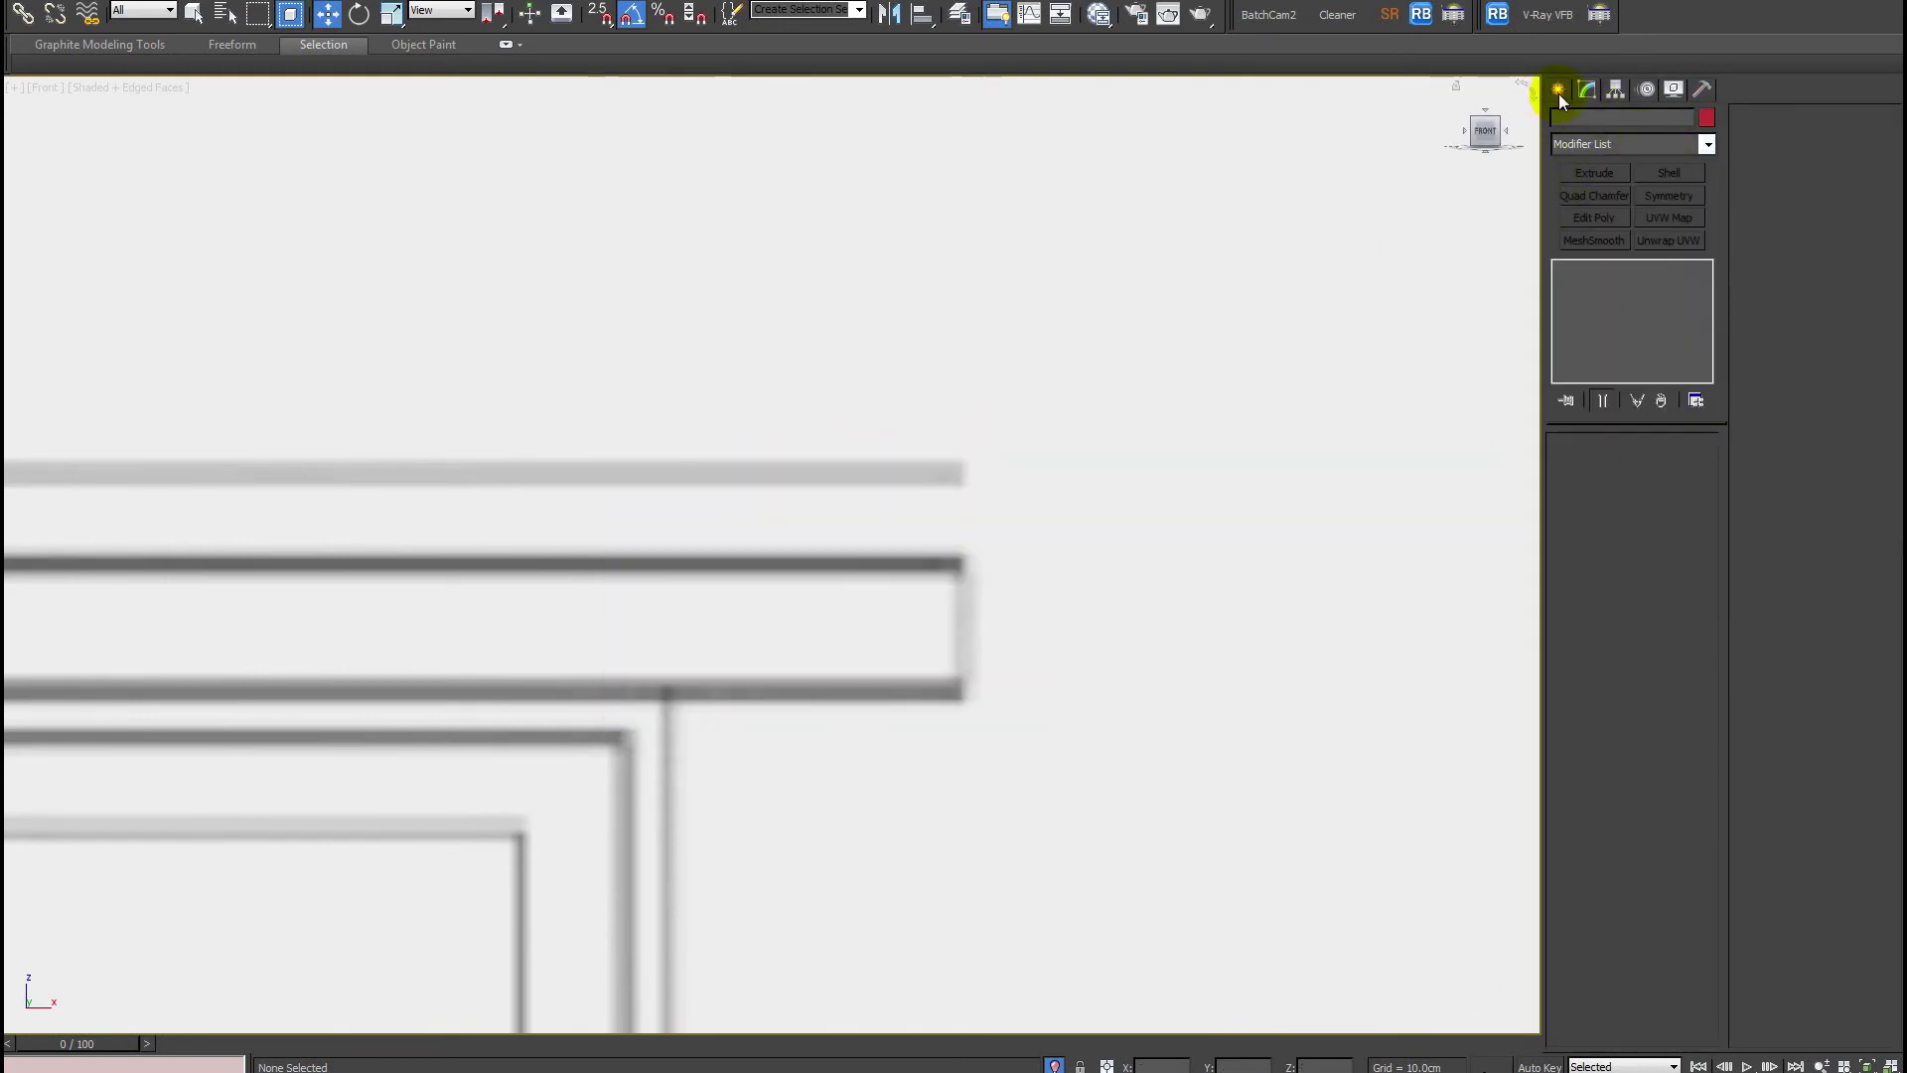
Draw an open line tracing the canopy's edge profile at its right end, with projecting lips at the top and bottom.
{"action": "left_click", "coordinate": [1558, 93]}
{"action": "left_click", "coordinate": [1595, 233]}
{"action": "left_click", "coordinate": [900, 467]}
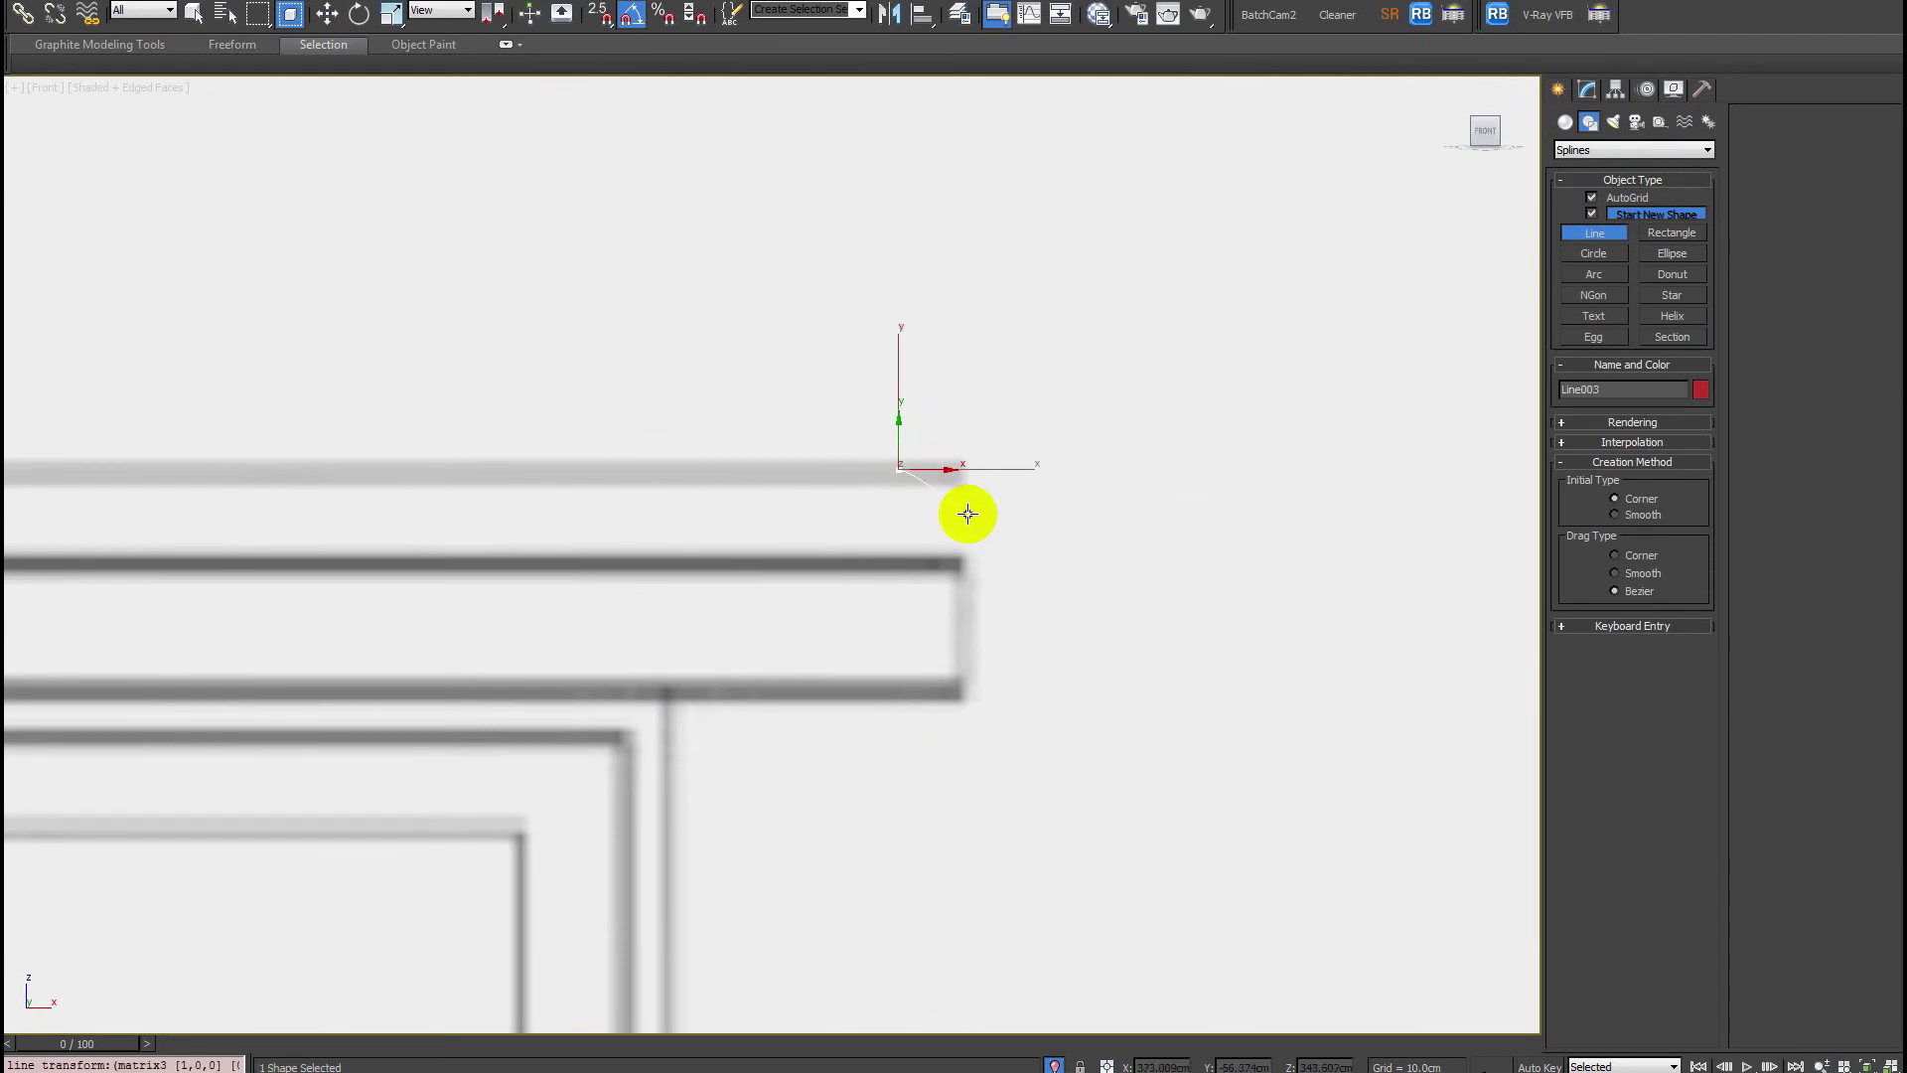
{"action": "scroll", "coordinate": [946, 497], "scroll_direction": "up", "scroll_amount": 1}
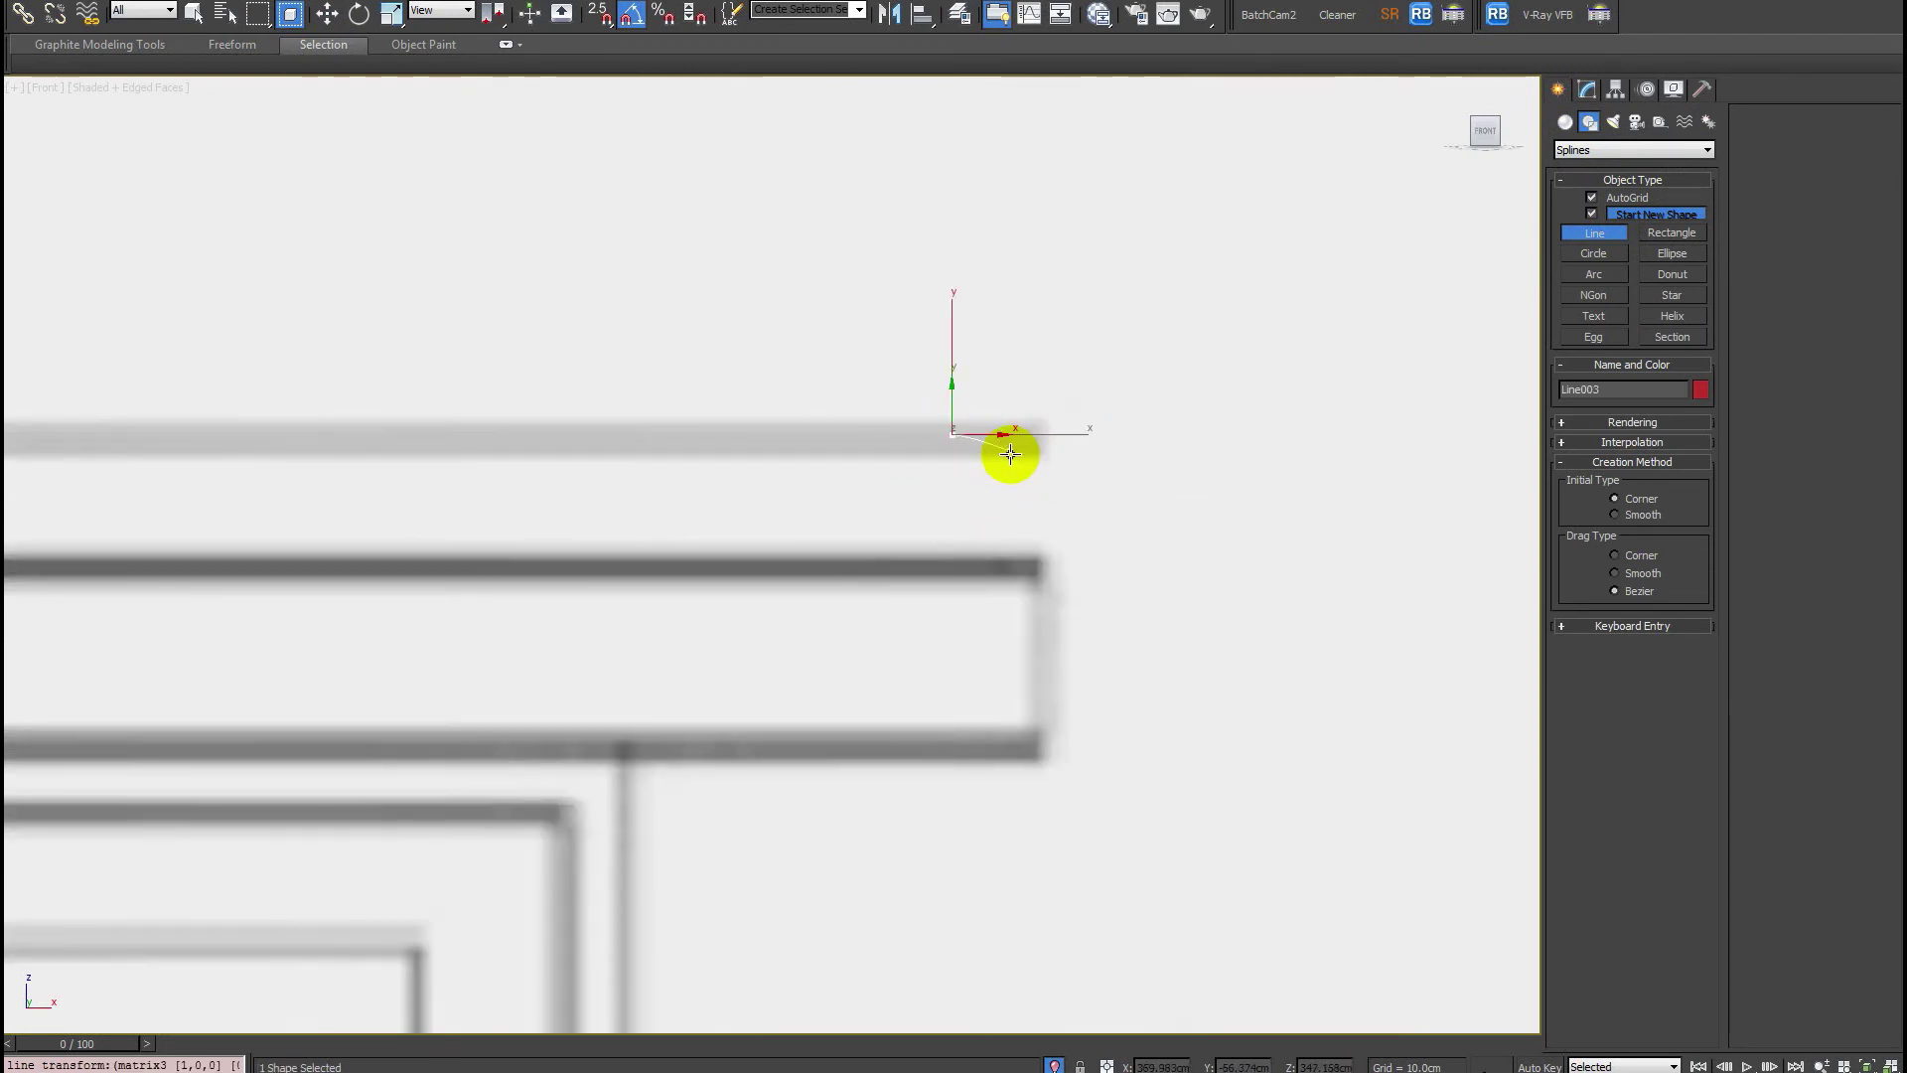
{"action": "left_click", "coordinate": [1013, 449]}
{"action": "left_click", "coordinate": [1043, 466]}
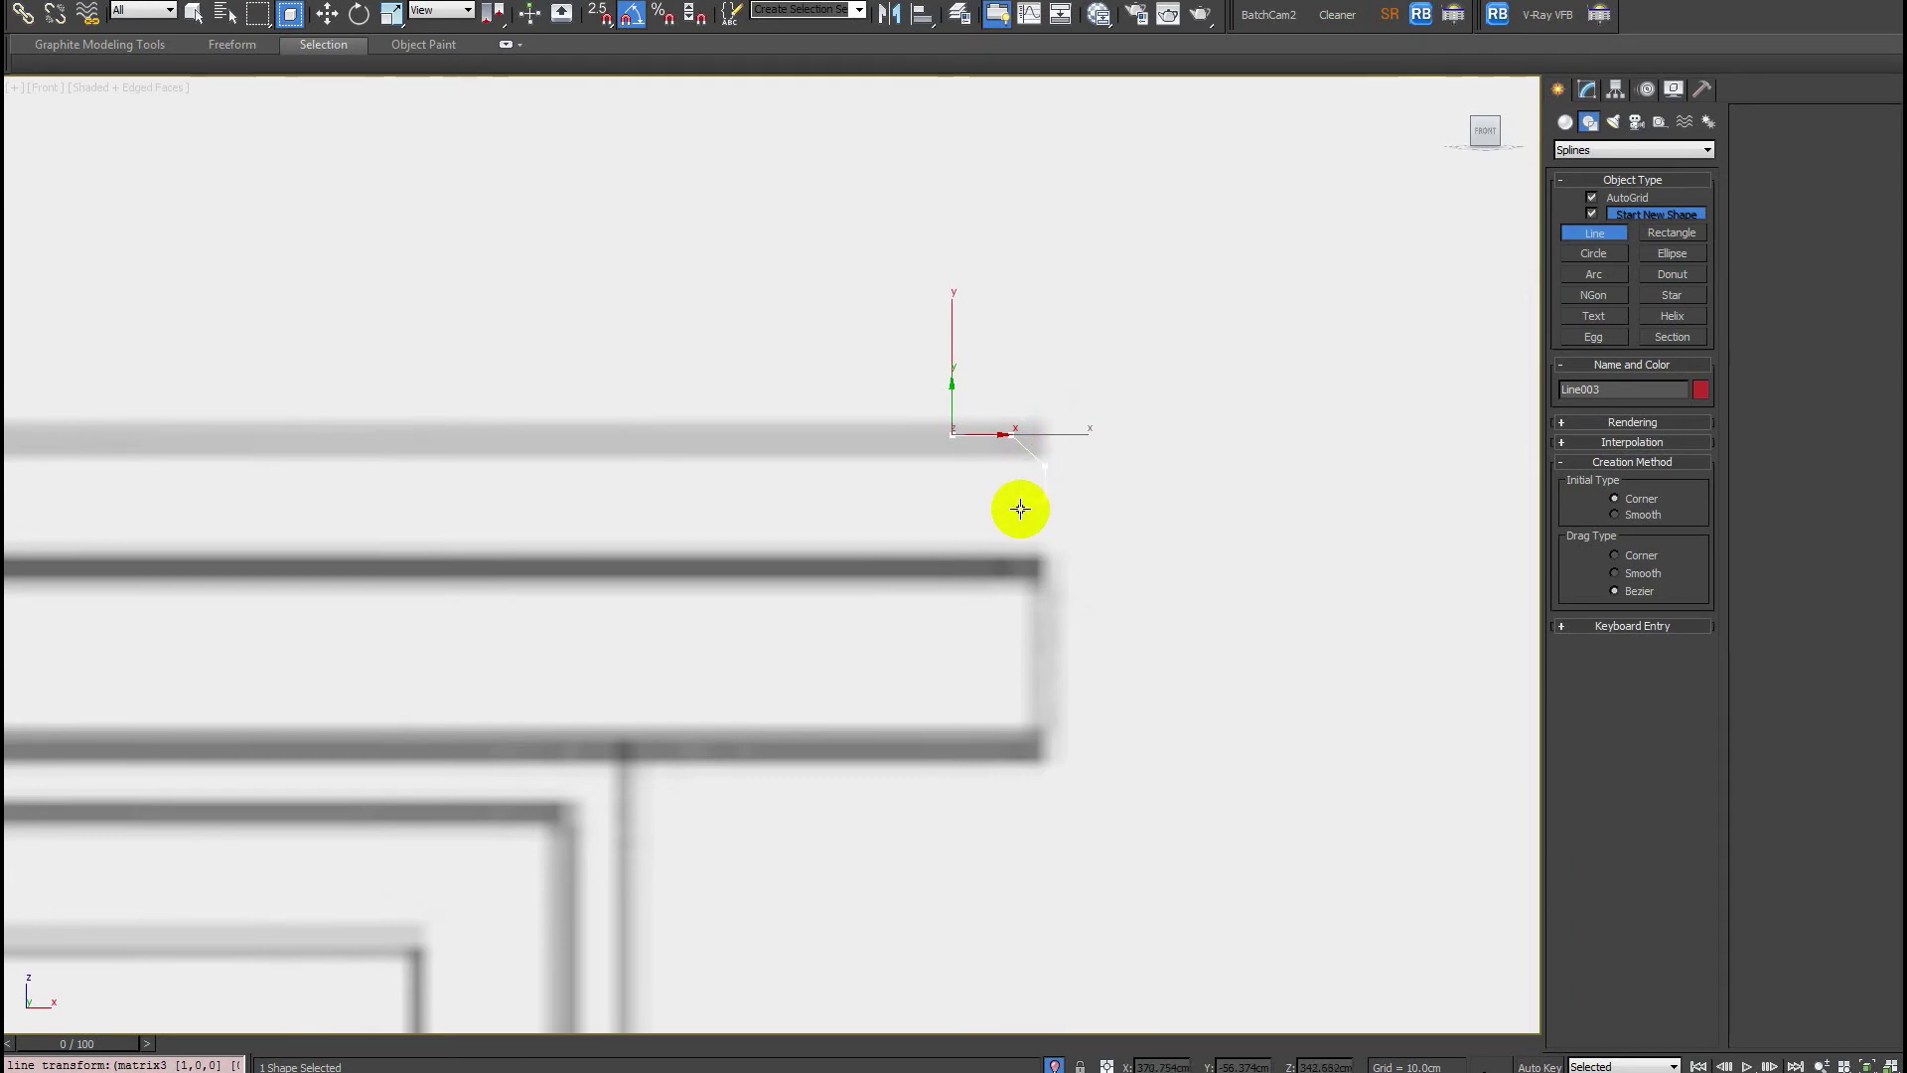
{"action": "left_click", "coordinate": [1019, 509]}
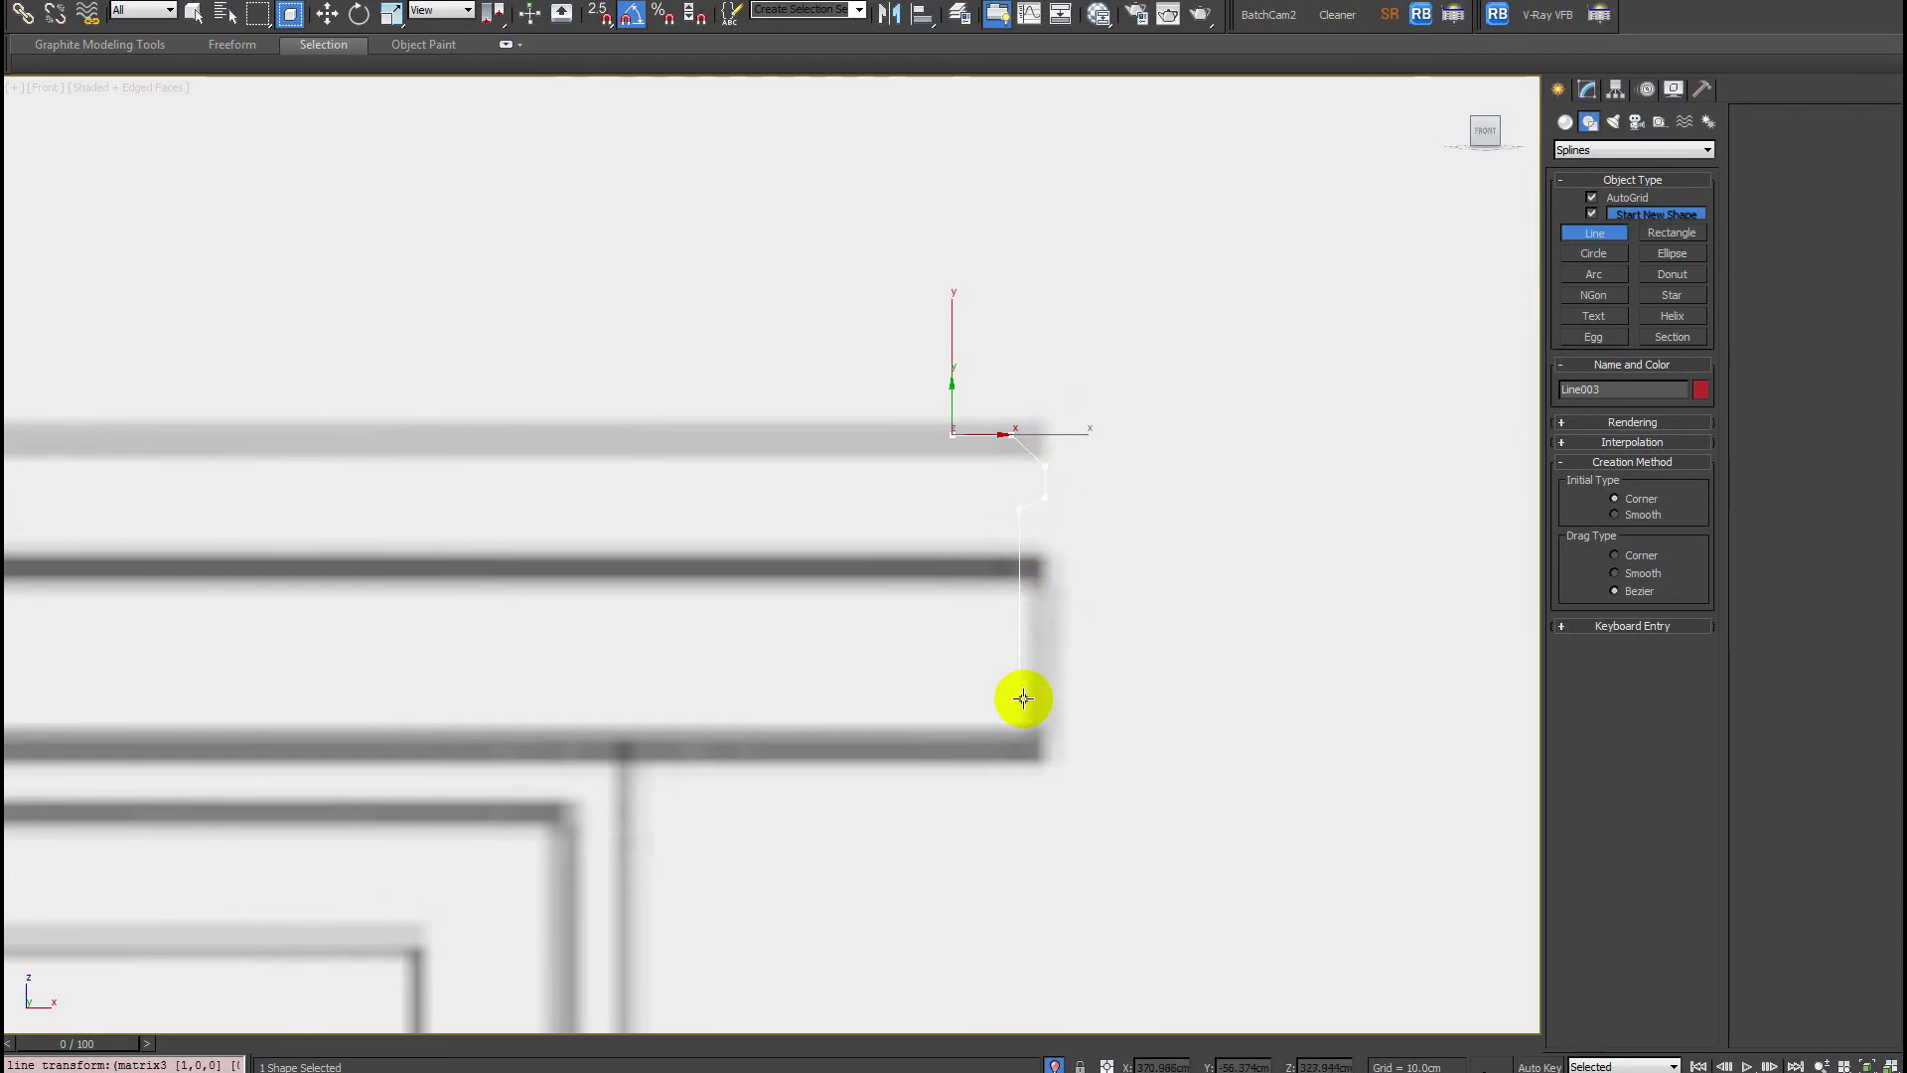
{"action": "left_click", "coordinate": [1044, 739]}
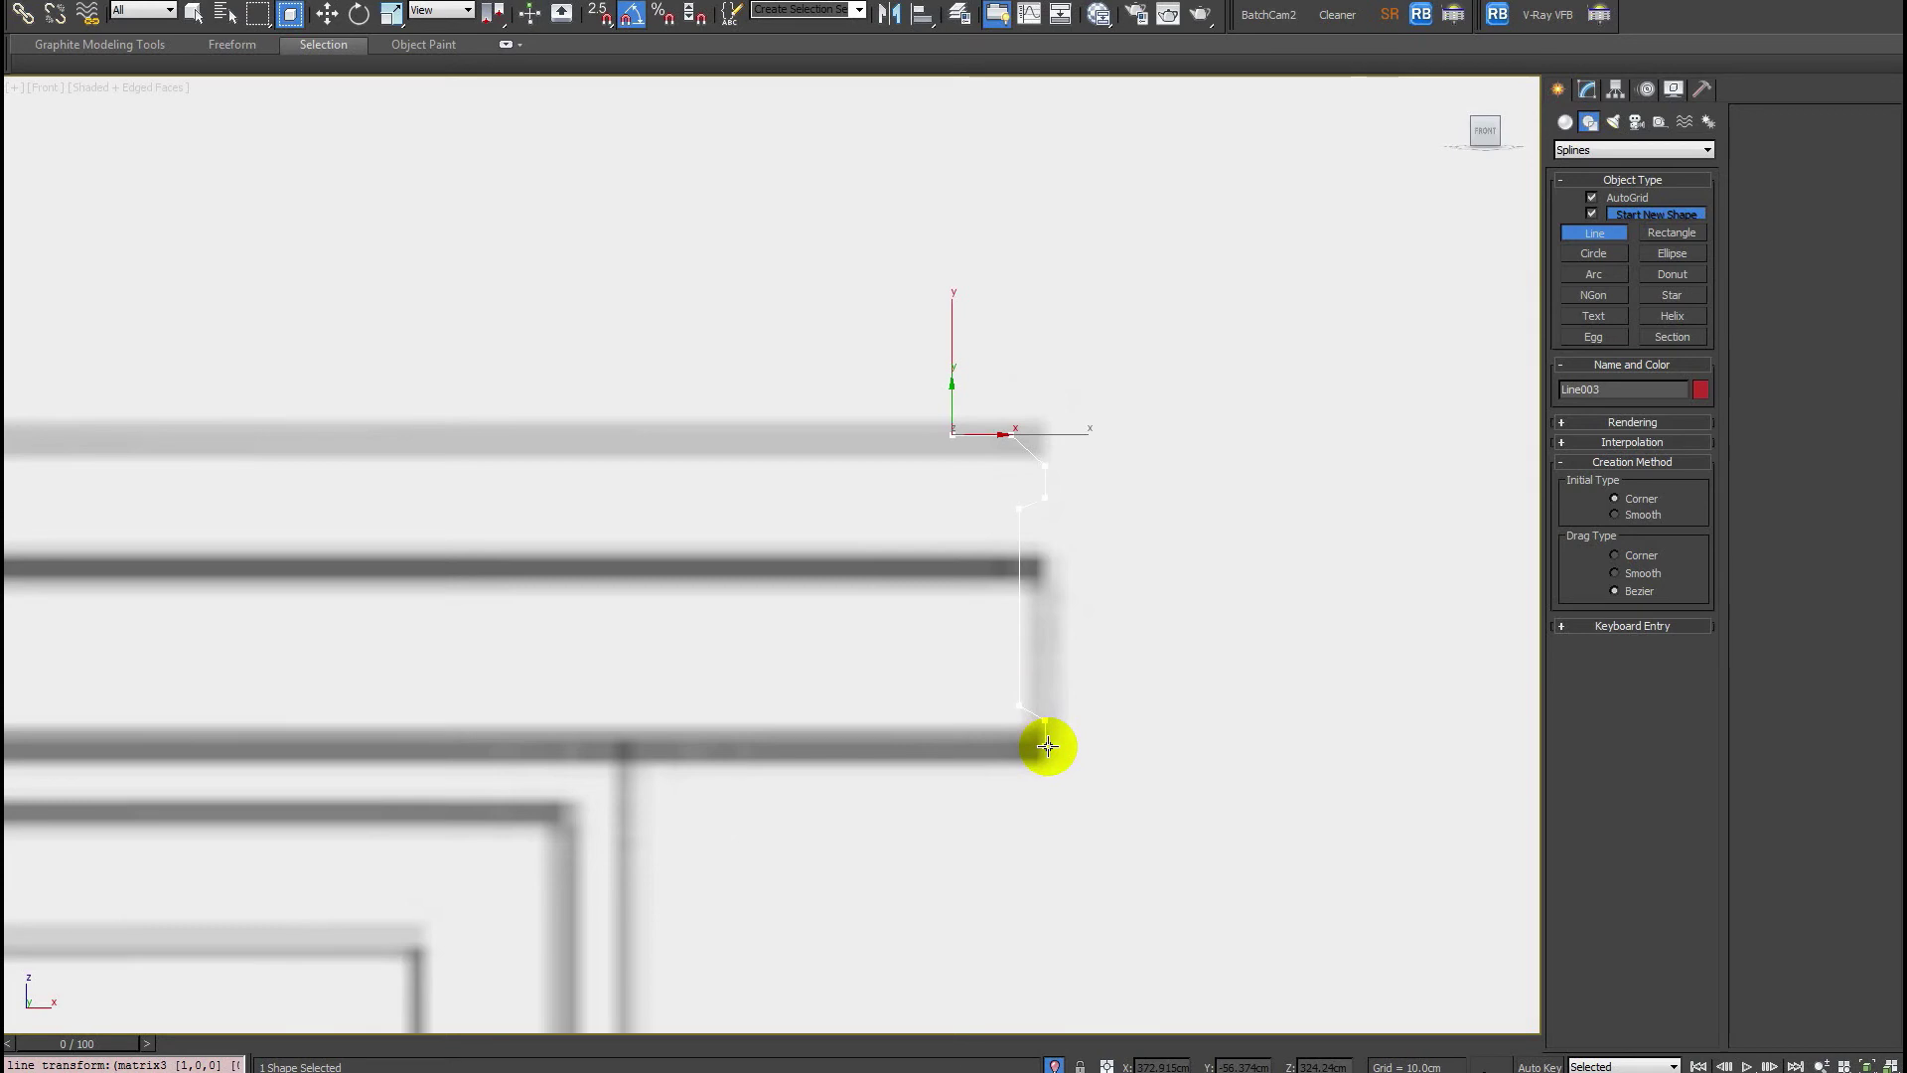
{"action": "left_click", "coordinate": [1023, 760]}
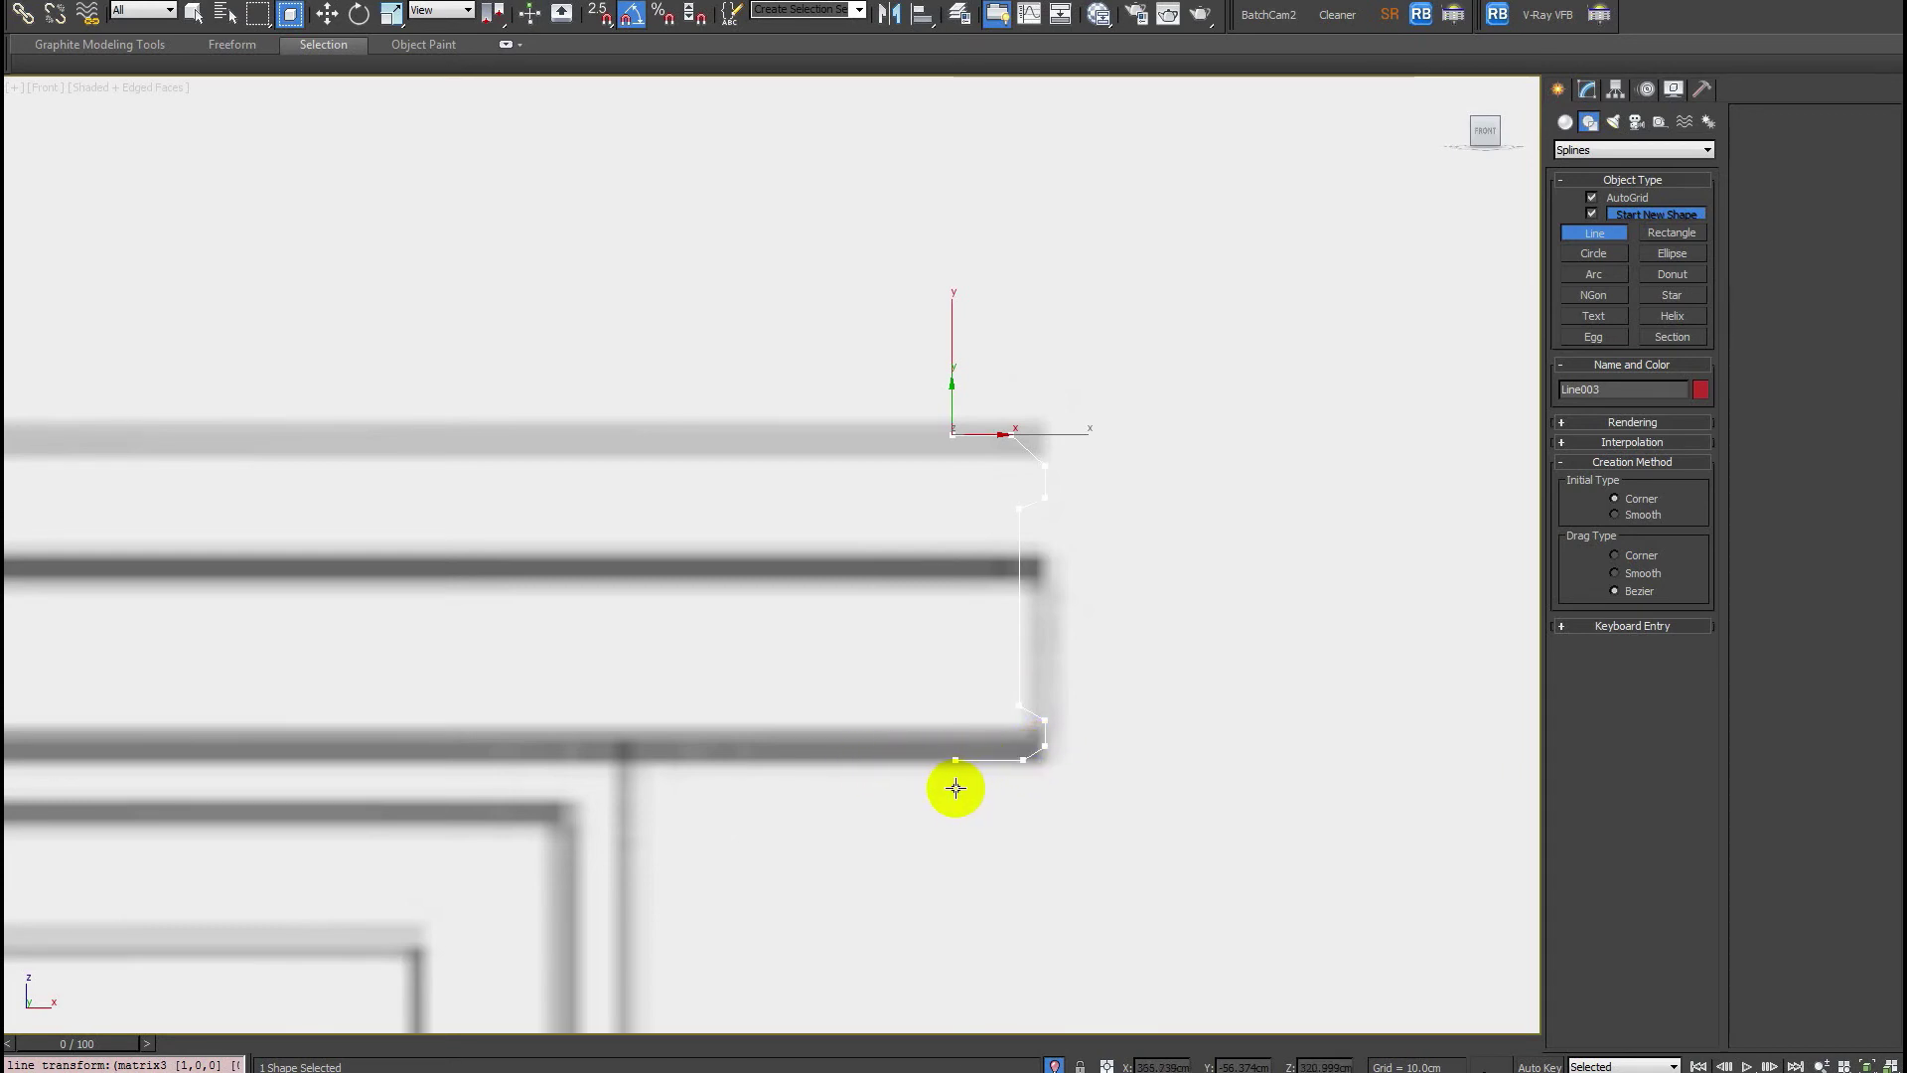
{"action": "right_click", "coordinate": [977, 627]}
{"action": "right_click", "coordinate": [1055, 748]}
Chamfer all profile vertices except the two end points by about 0.27 cm and leave vertex editing.
{"action": "key", "text": "1"}
{"action": "scroll", "coordinate": [992, 611], "scroll_direction": "up", "scroll_amount": 4}
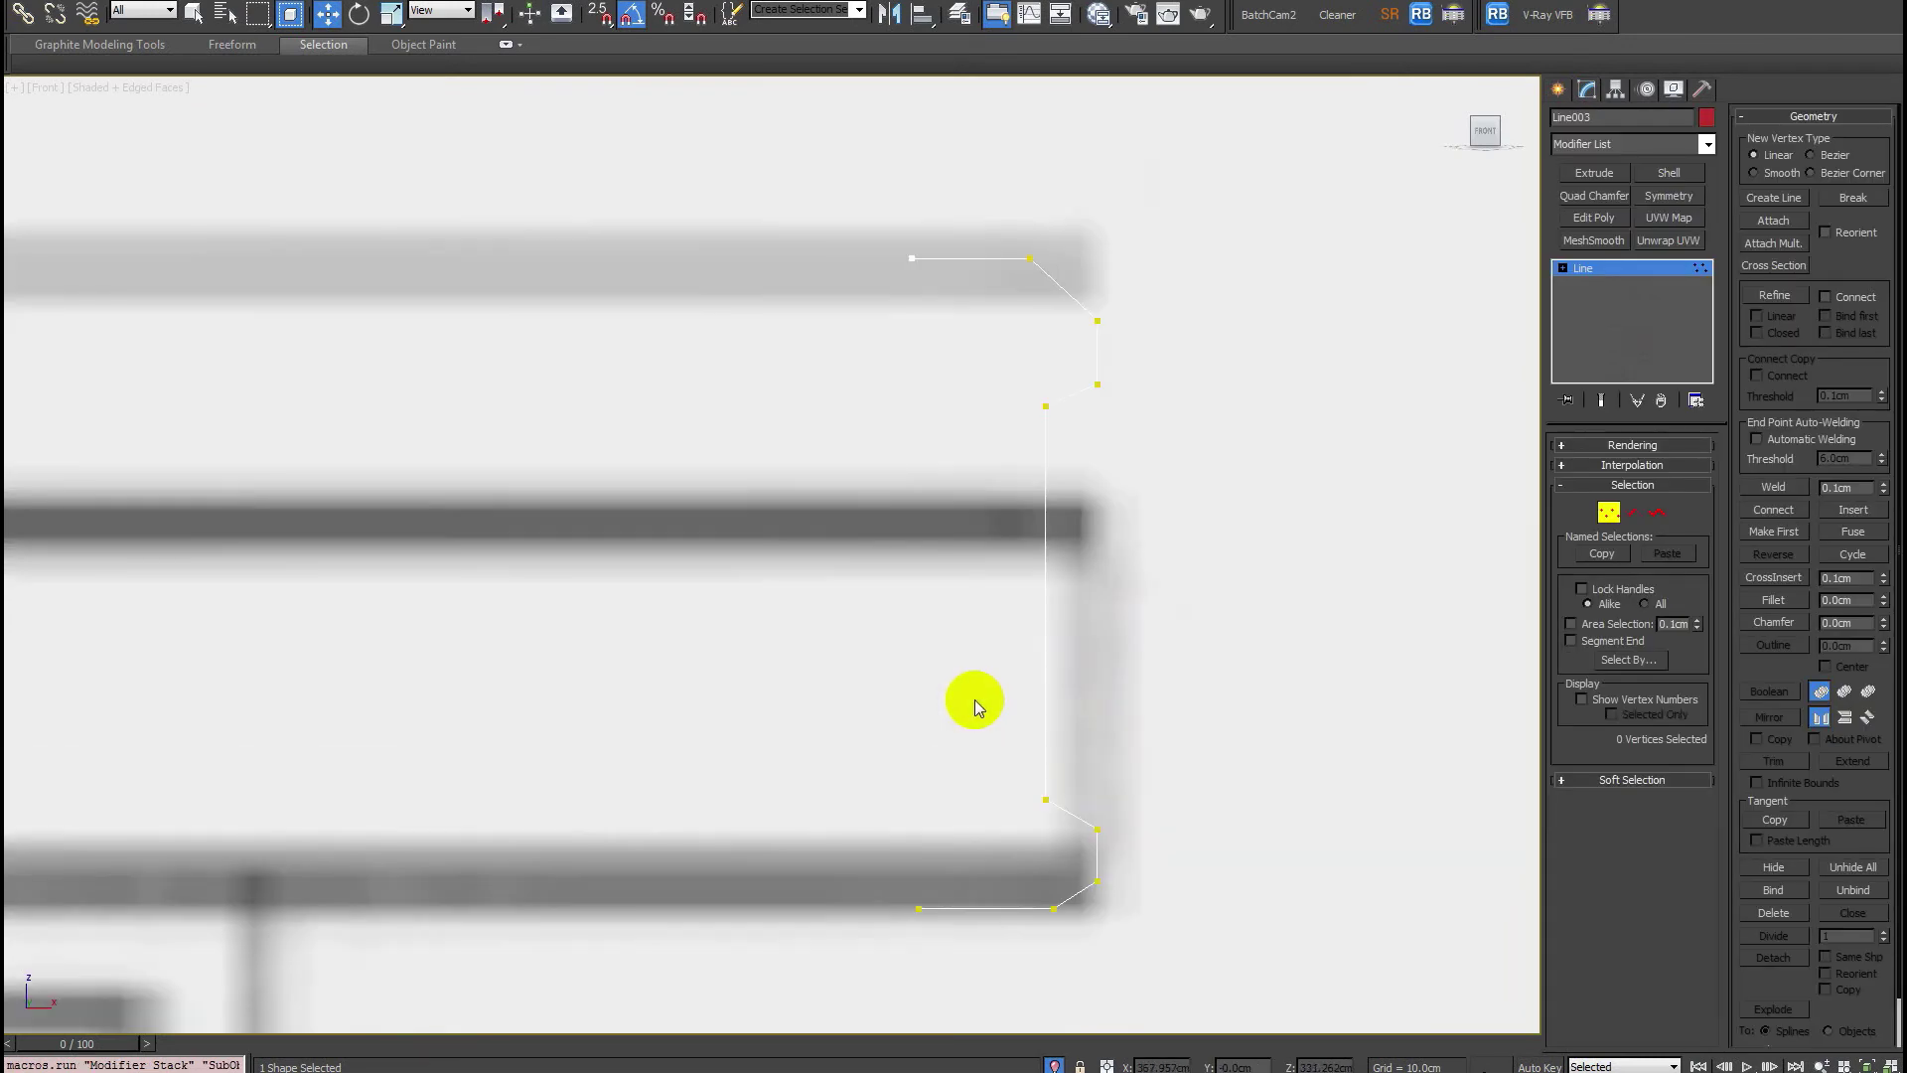
{"action": "middle_click_drag", "start_coordinate": [975, 700], "coordinate": [1075, 499]}
{"action": "left_click_drag", "start_coordinate": [1064, 532], "coordinate": [945, 324]}
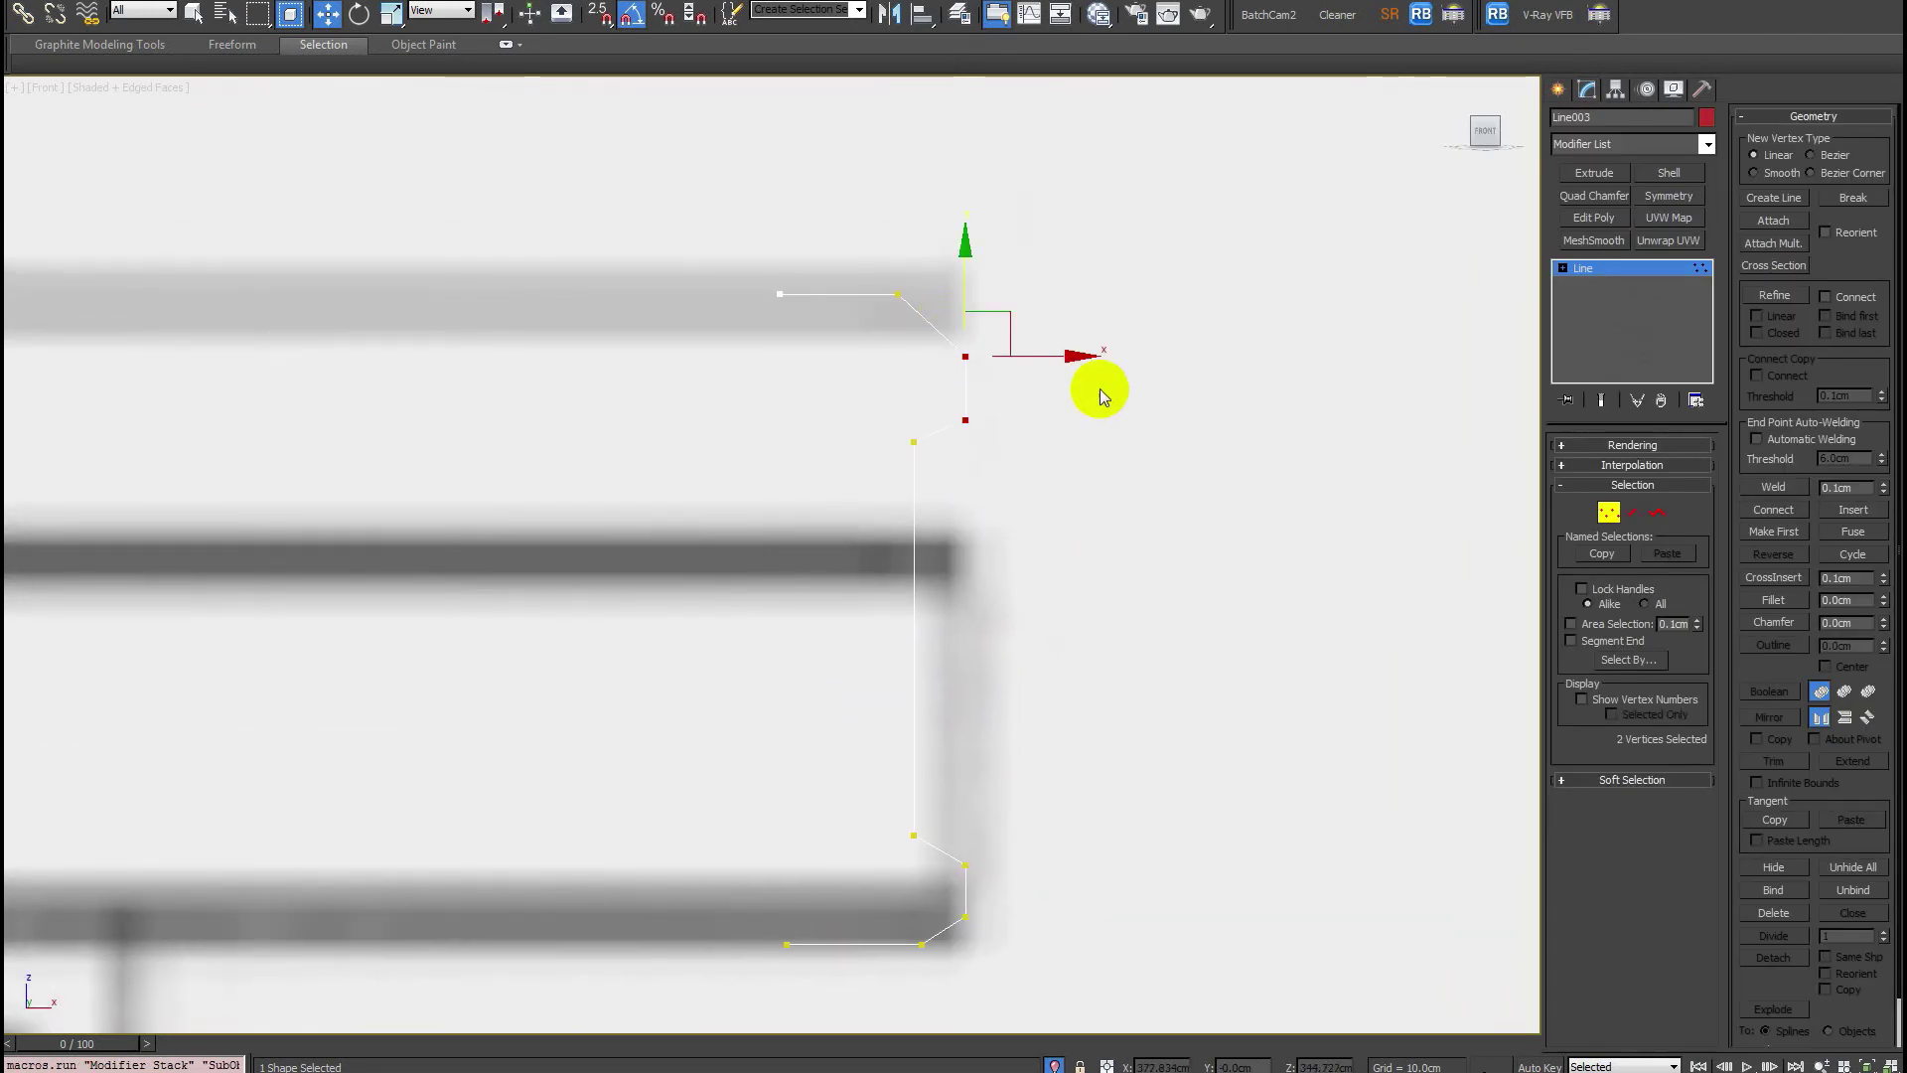
{"action": "left_click_drag", "start_coordinate": [1045, 402], "coordinate": [933, 438], "text": "ctrl"}
{"action": "left_click_drag", "start_coordinate": [1029, 948], "coordinate": [944, 899], "text": "ctrl"}
{"action": "left_click_drag", "start_coordinate": [972, 974], "coordinate": [907, 930], "text": "ctrl"}
{"action": "left_click_drag", "start_coordinate": [935, 302], "coordinate": [883, 264], "text": "ctrl"}
{"action": "left_click_drag", "start_coordinate": [936, 838], "coordinate": [828, 742], "text": "ctrl"}
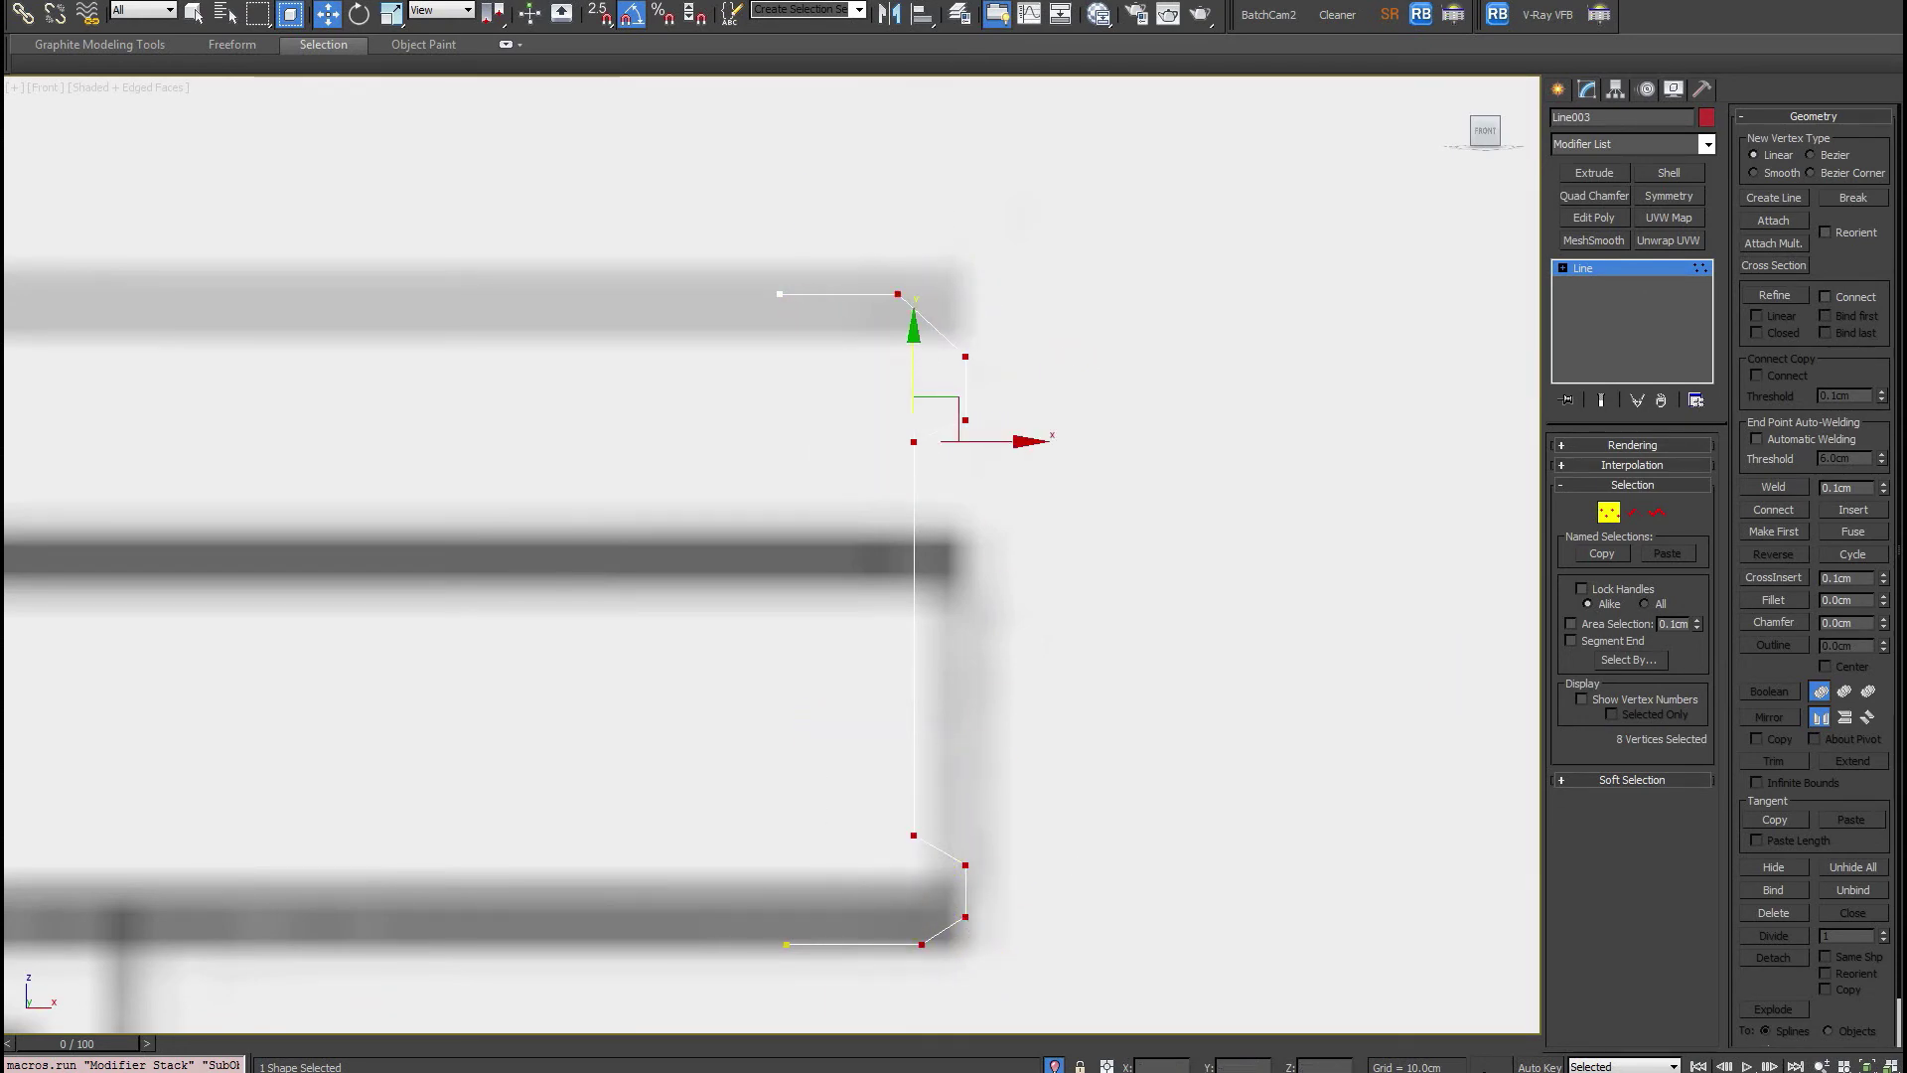
{"action": "left_click", "coordinate": [1776, 628]}
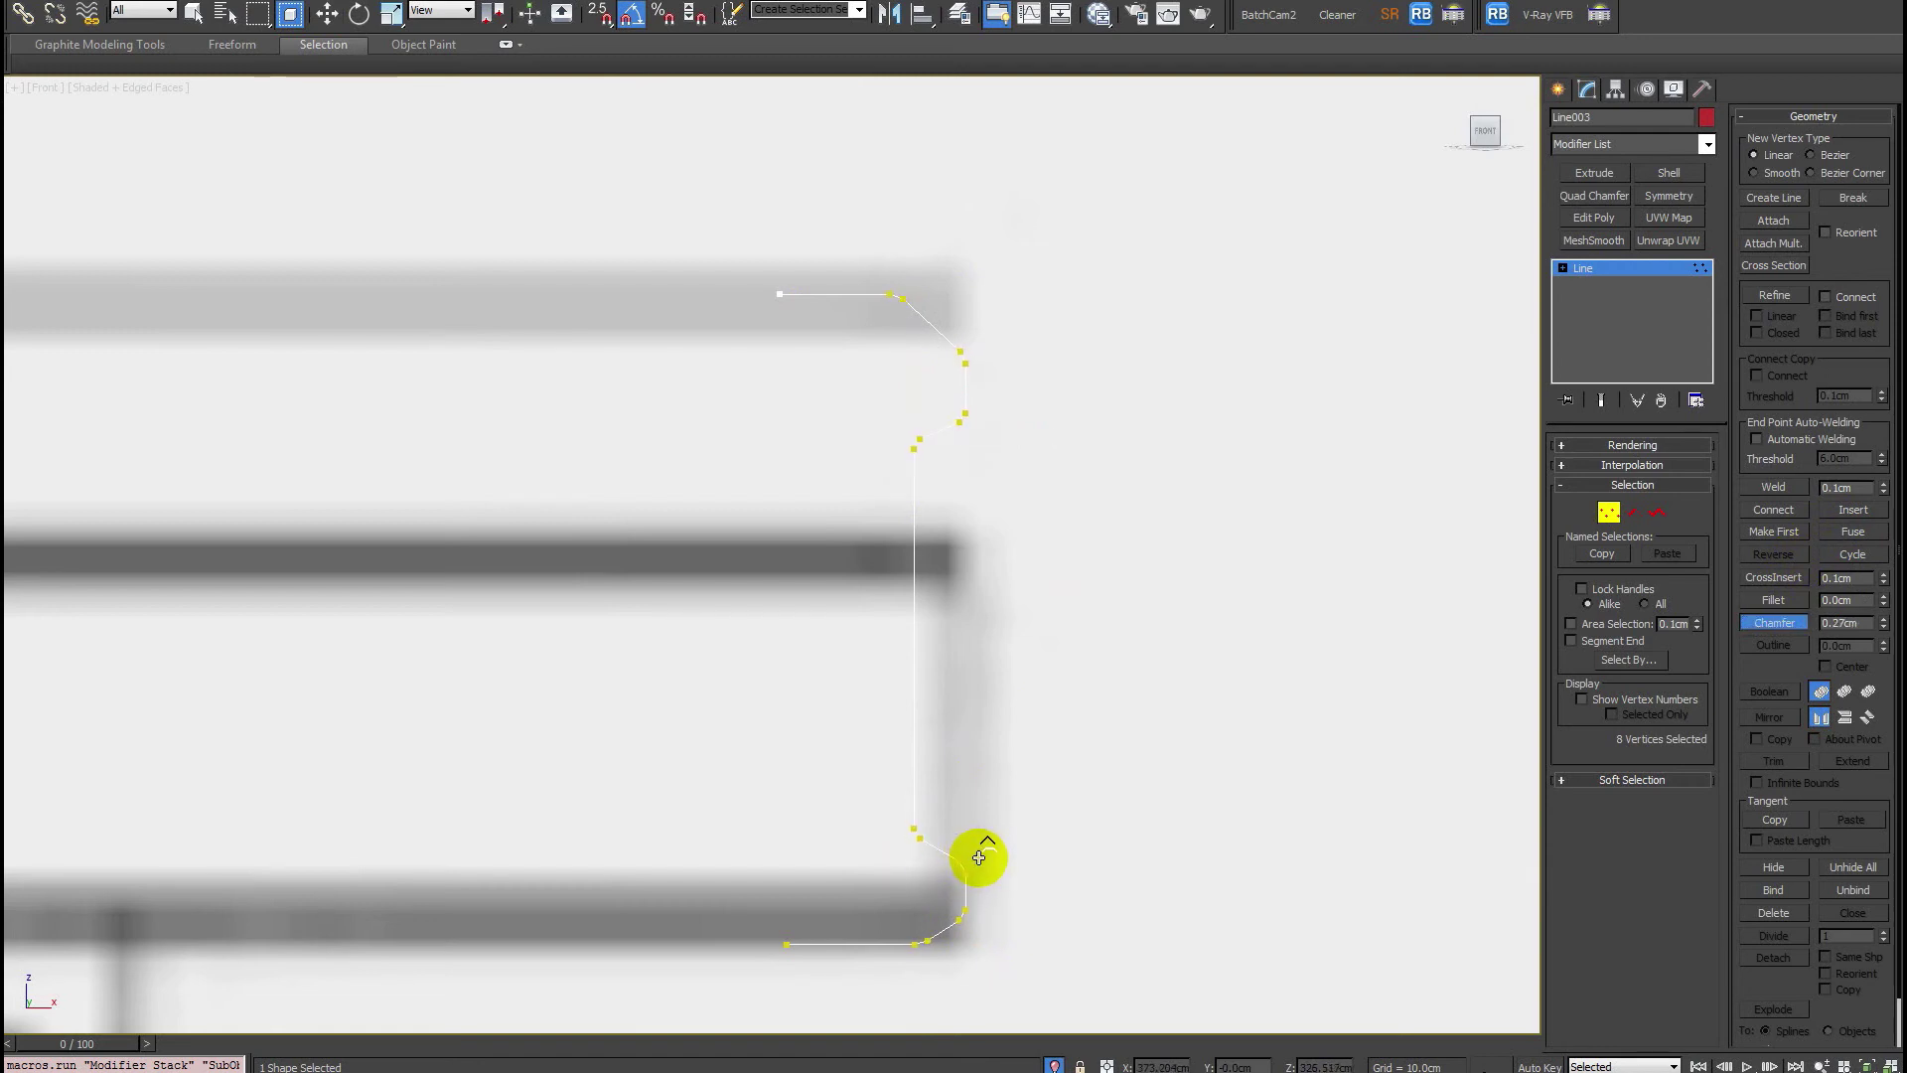
{"action": "right_click", "coordinate": [1027, 741]}
{"action": "scroll", "coordinate": [1073, 542], "scroll_direction": "down", "scroll_amount": 3}
{"action": "middle_click_drag", "start_coordinate": [1077, 533], "coordinate": [1078, 596], "text": "alt"}
{"action": "key", "text": "1"}
Draw a three-sided open U-shaped path line in the top view, crossing the drawing plane at the canopy's right end.
{"action": "middle_click_drag", "start_coordinate": [854, 490], "coordinate": [1052, 517], "text": "alt"}
{"action": "left_click", "coordinate": [1559, 89]}
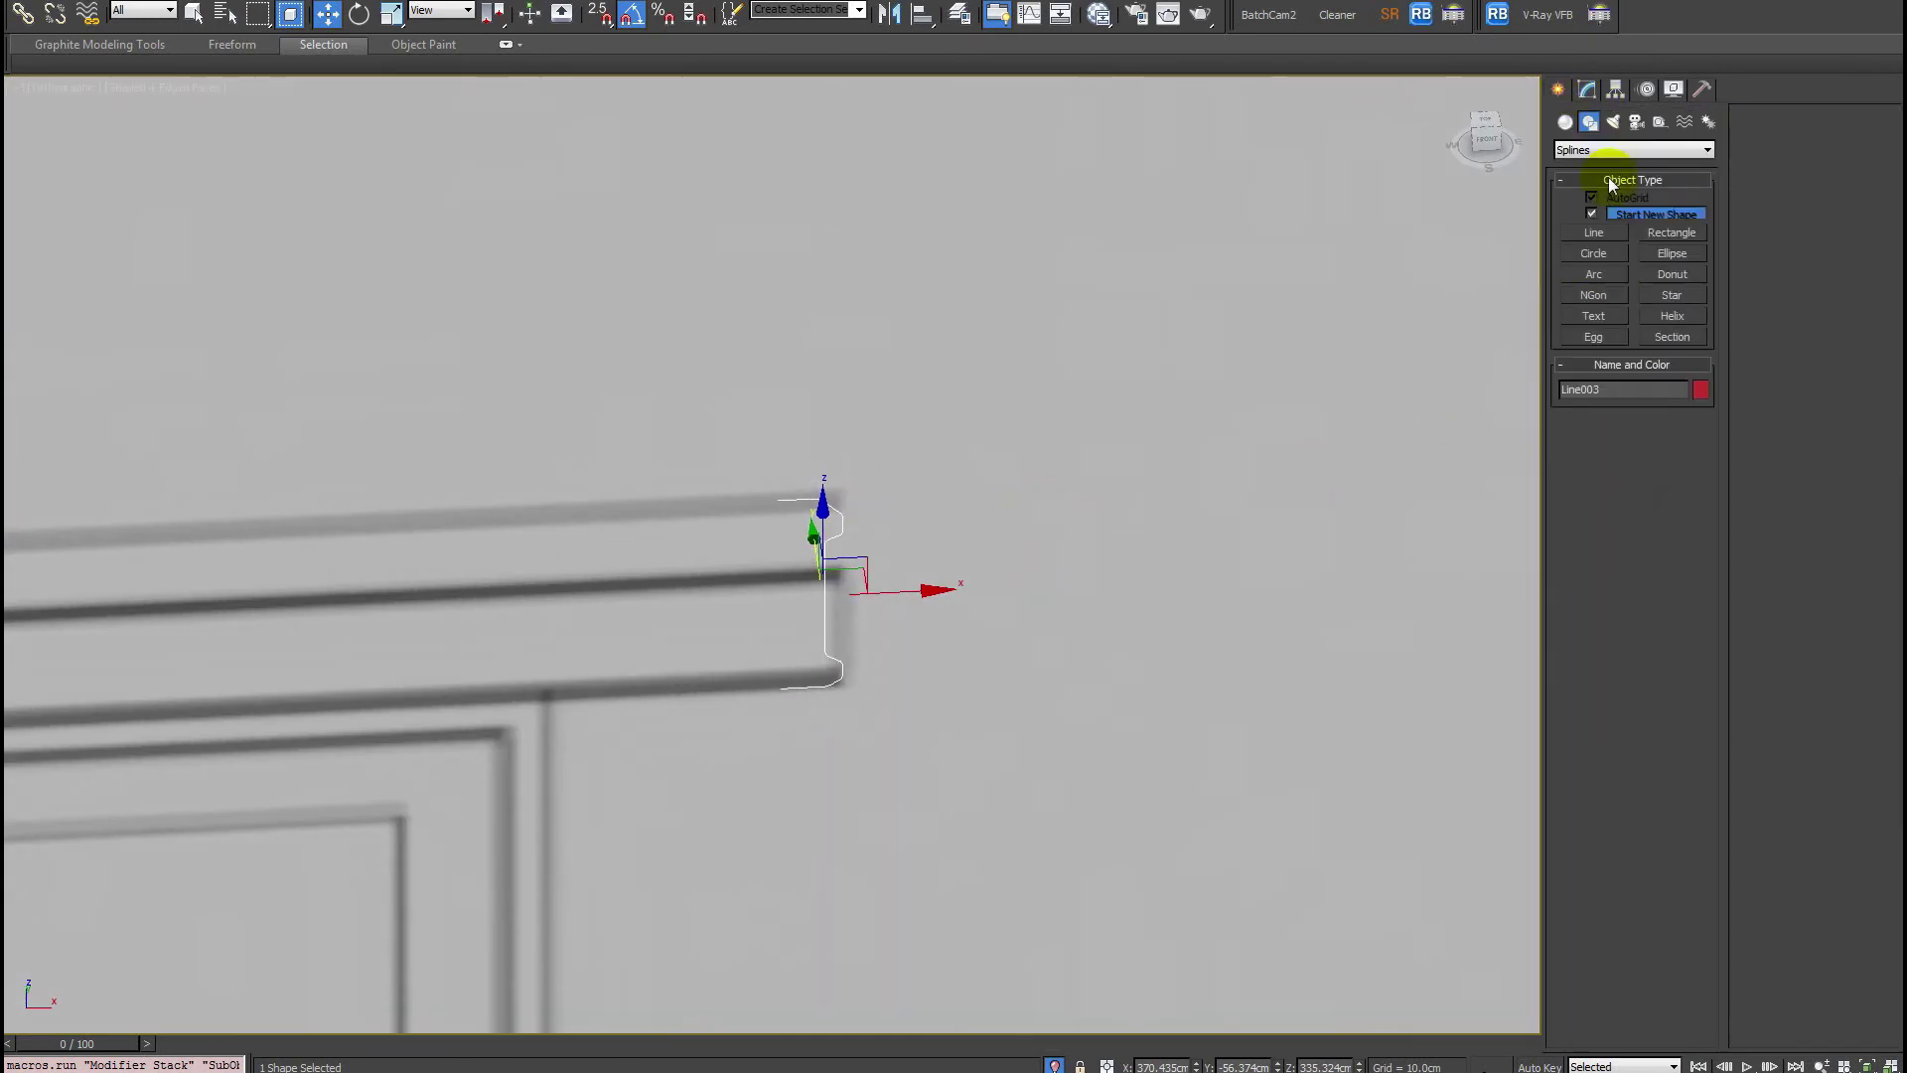
{"action": "left_click", "coordinate": [1591, 233]}
{"action": "key", "text": "t"}
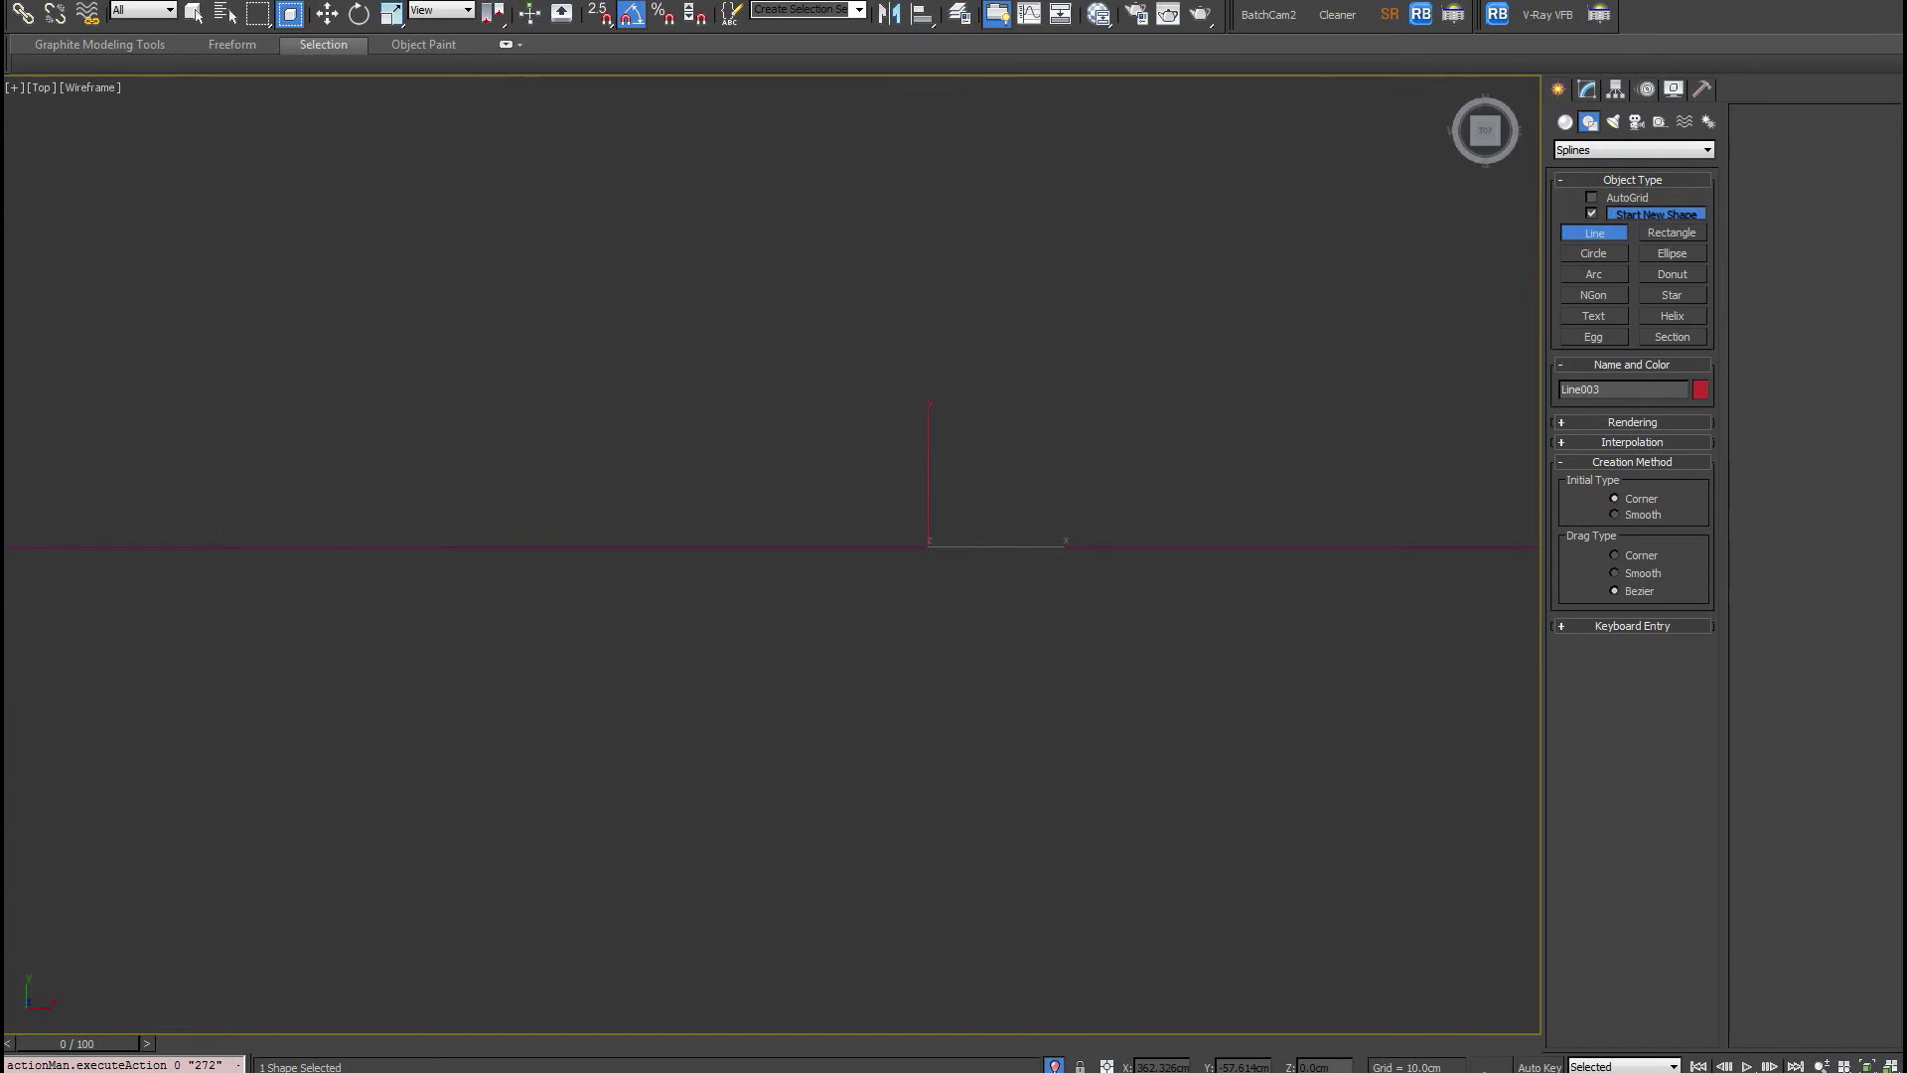
{"action": "middle_click_drag", "start_coordinate": [382, 678], "coordinate": [404, 584], "text": "alt"}
{"action": "scroll", "coordinate": [1080, 493], "scroll_direction": "down", "scroll_amount": 4}
{"action": "key", "text": "F3"}
{"action": "scroll", "coordinate": [992, 506], "scroll_direction": "down", "scroll_amount": 10}
{"action": "key", "text": "t"}
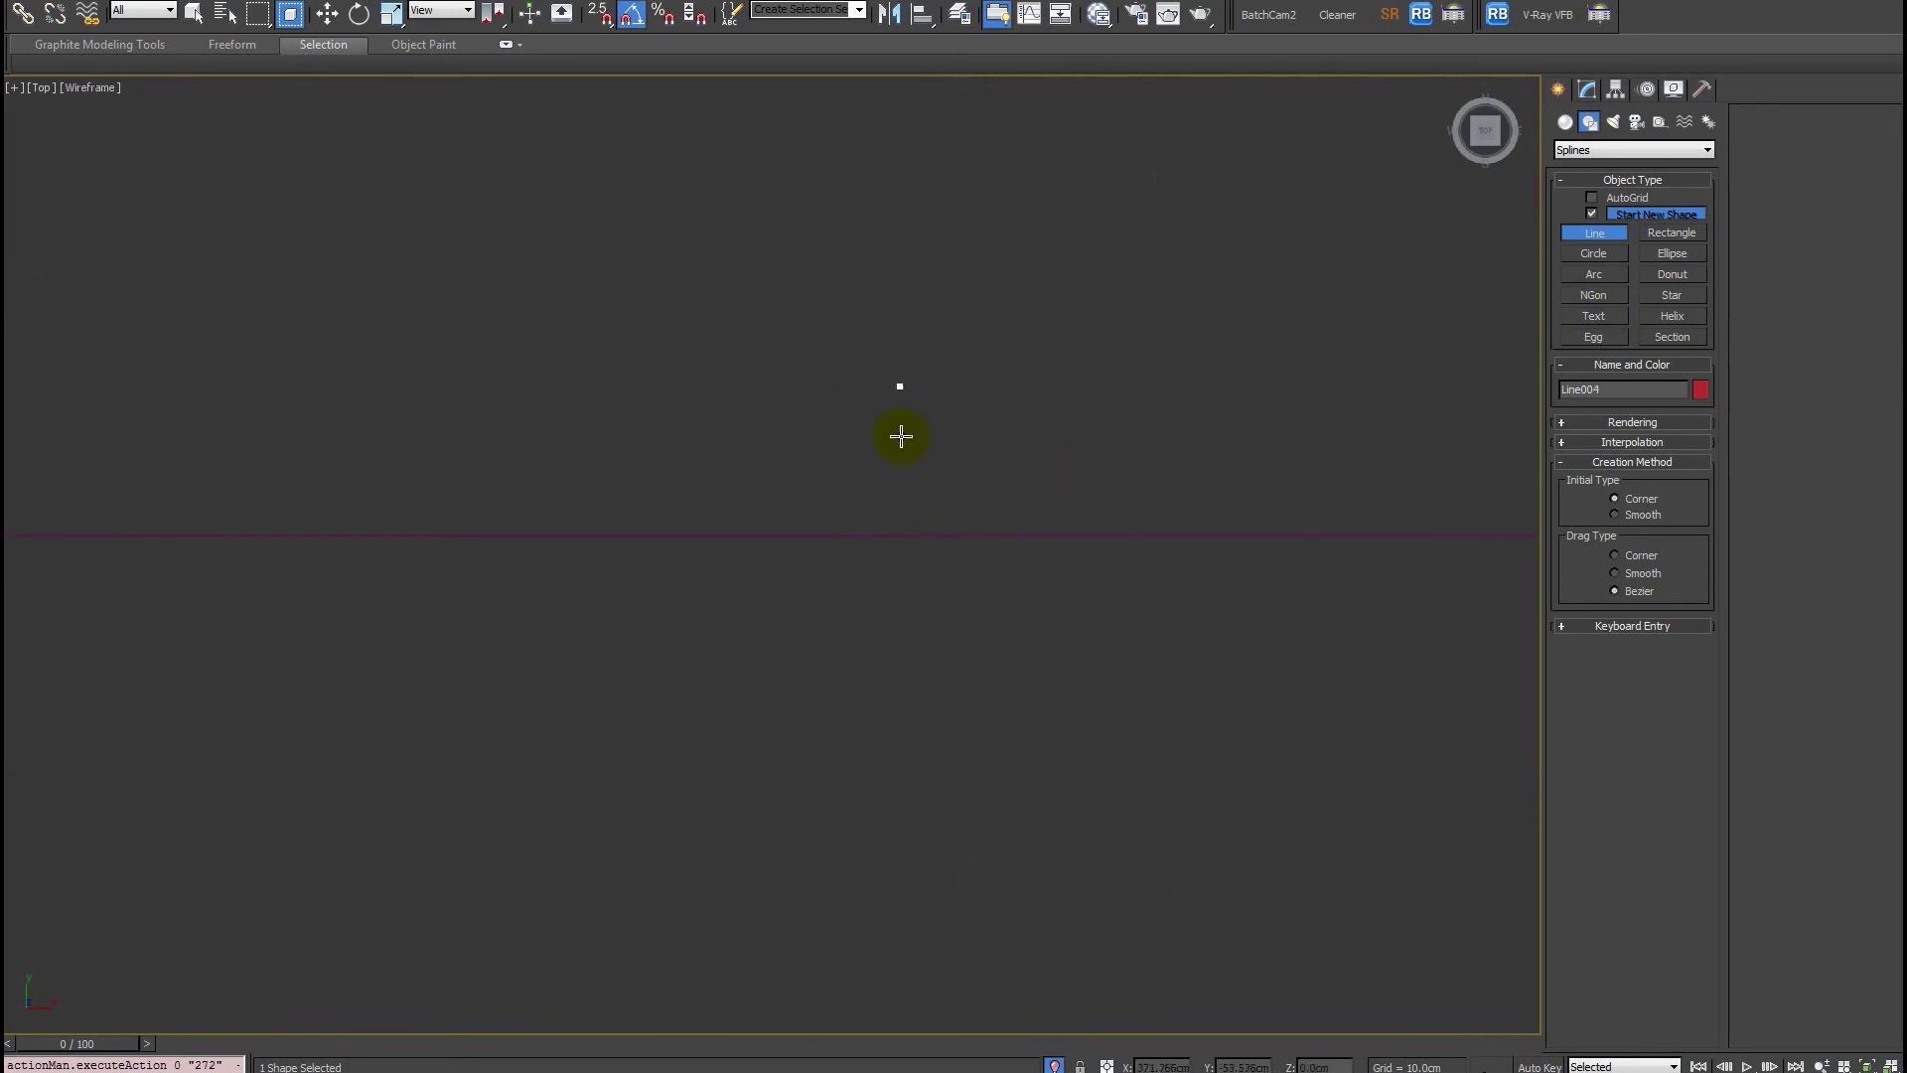
{"action": "left_click", "coordinate": [900, 874]}
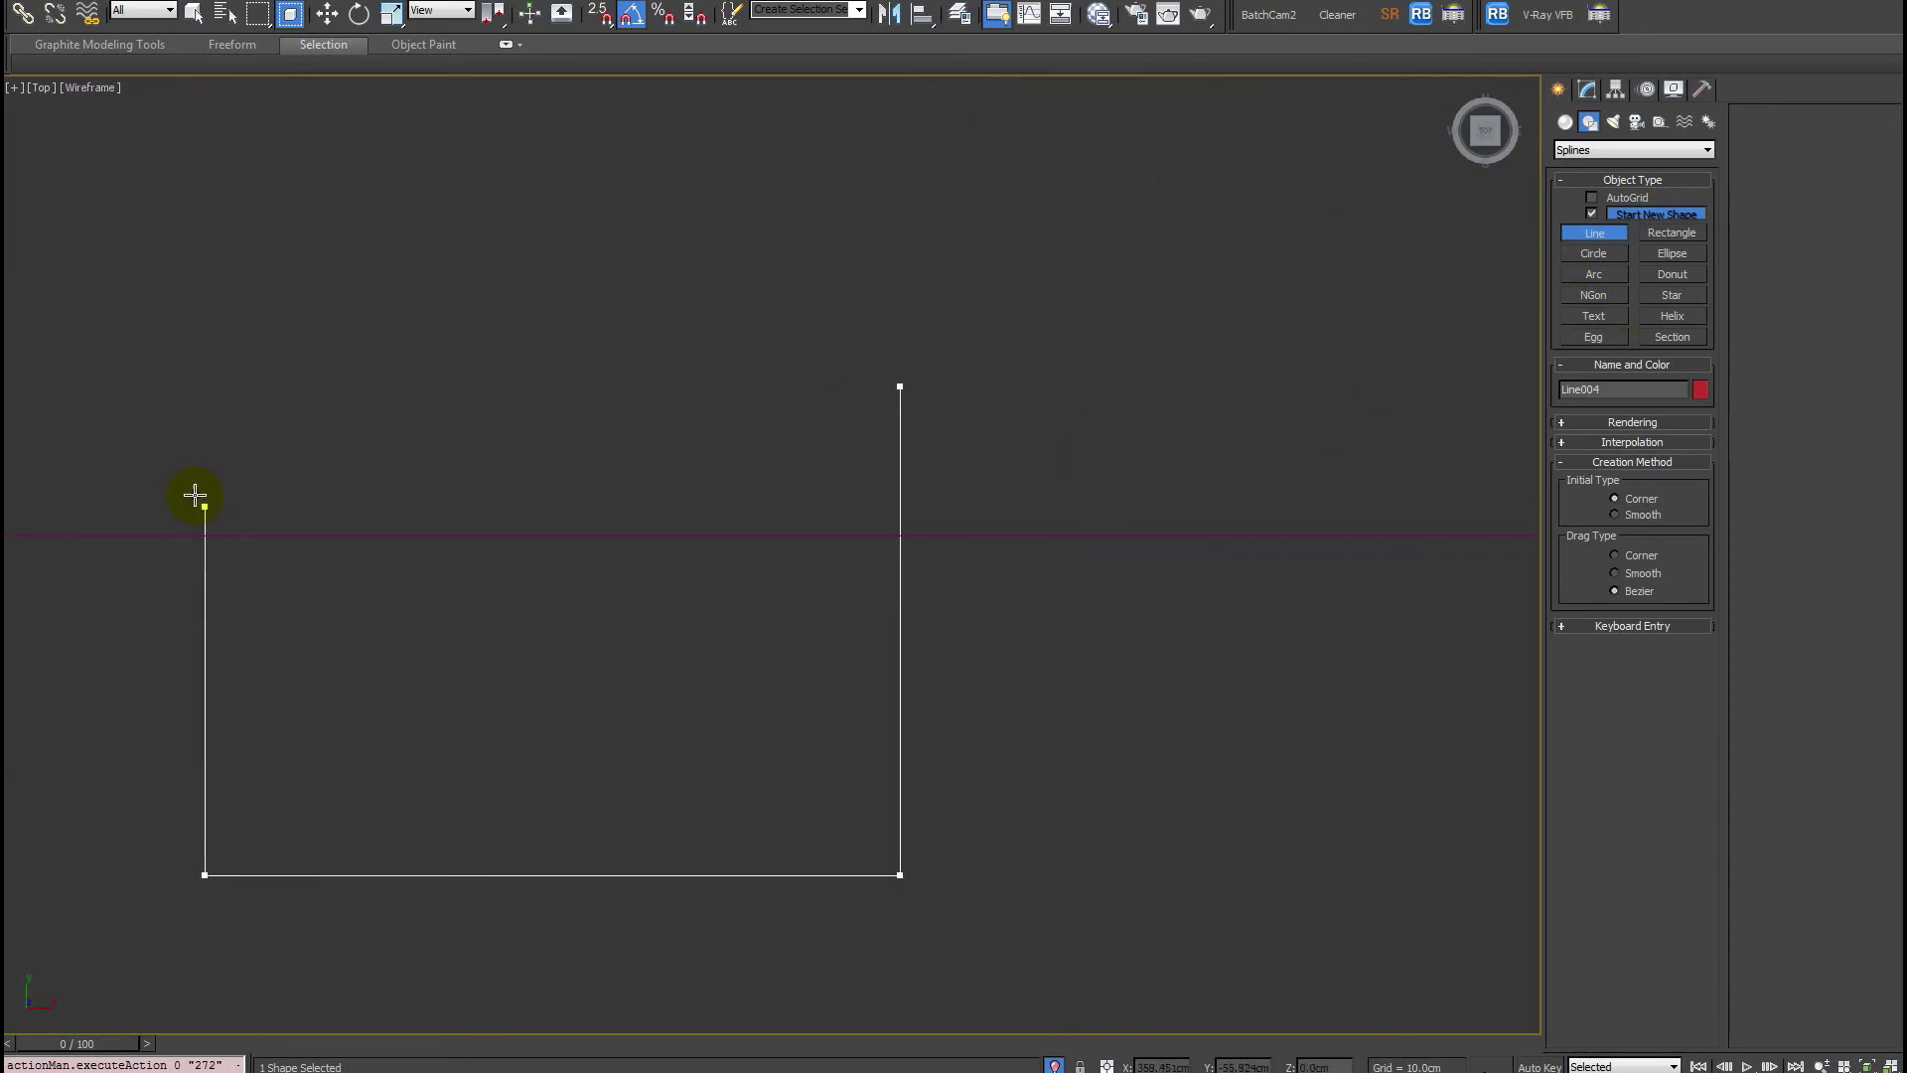
Raise the U-shaped path line up to the height of the canopy on the front drawing.
{"action": "middle_click_drag", "start_coordinate": [813, 420], "coordinate": [755, 766], "text": "alt"}
{"action": "key", "text": "w"}
{"action": "left_click_drag", "start_coordinate": [766, 609], "coordinate": [771, 199]}
Stretch the path by moving its left vertices along the canopy's length and its front vertices outward from the facade.
{"action": "scroll", "coordinate": [771, 405], "scroll_direction": "up", "scroll_amount": 3}
{"action": "scroll", "coordinate": [796, 523], "scroll_direction": "up", "scroll_amount": 3}
{"action": "middle_click_drag", "start_coordinate": [795, 198], "coordinate": [851, 497]}
{"action": "key", "text": "1"}
{"action": "left_click", "coordinate": [1606, 509]}
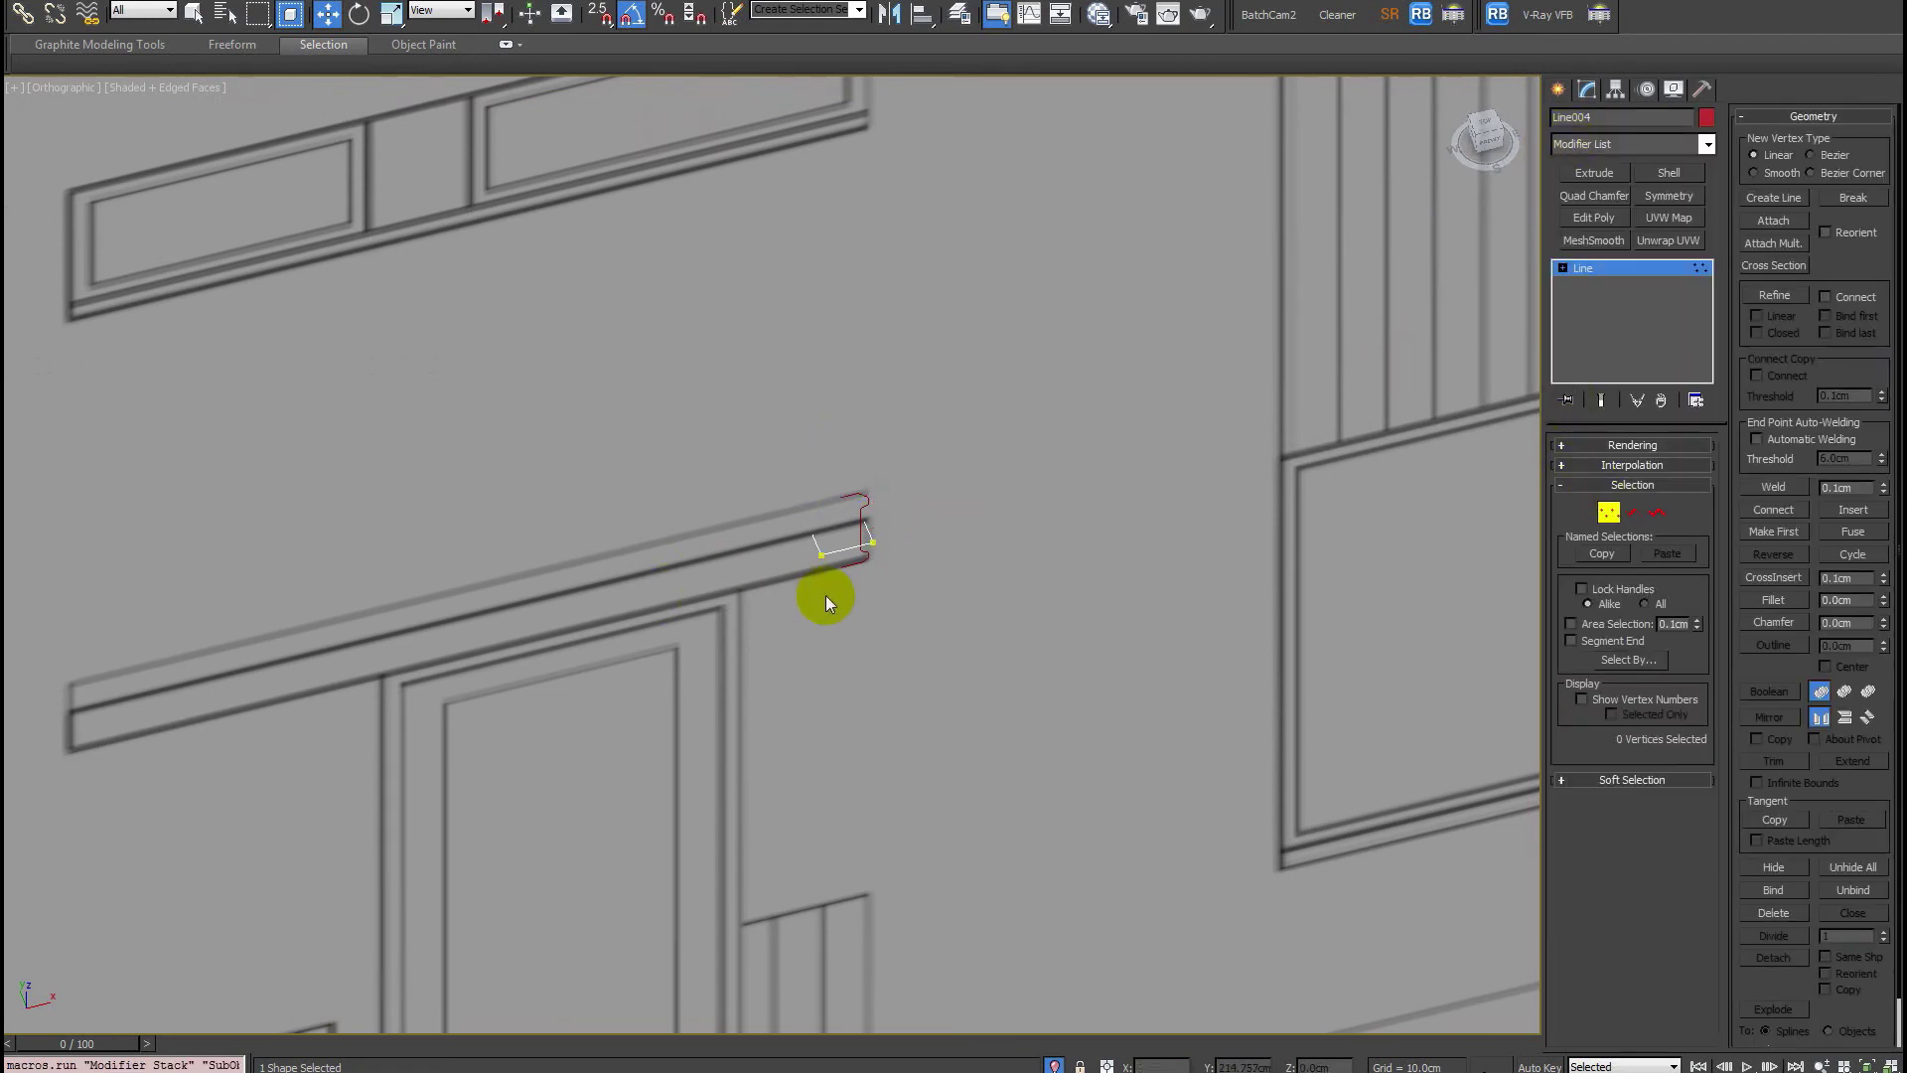
{"action": "mouse_move", "coordinate": [799, 521]}
{"action": "left_mouse_down"}
{"action": "mouse_move", "coordinate": [884, 570]}
{"action": "mouse_move", "coordinate": [319, 668]}
{"action": "left_mouse_up"}
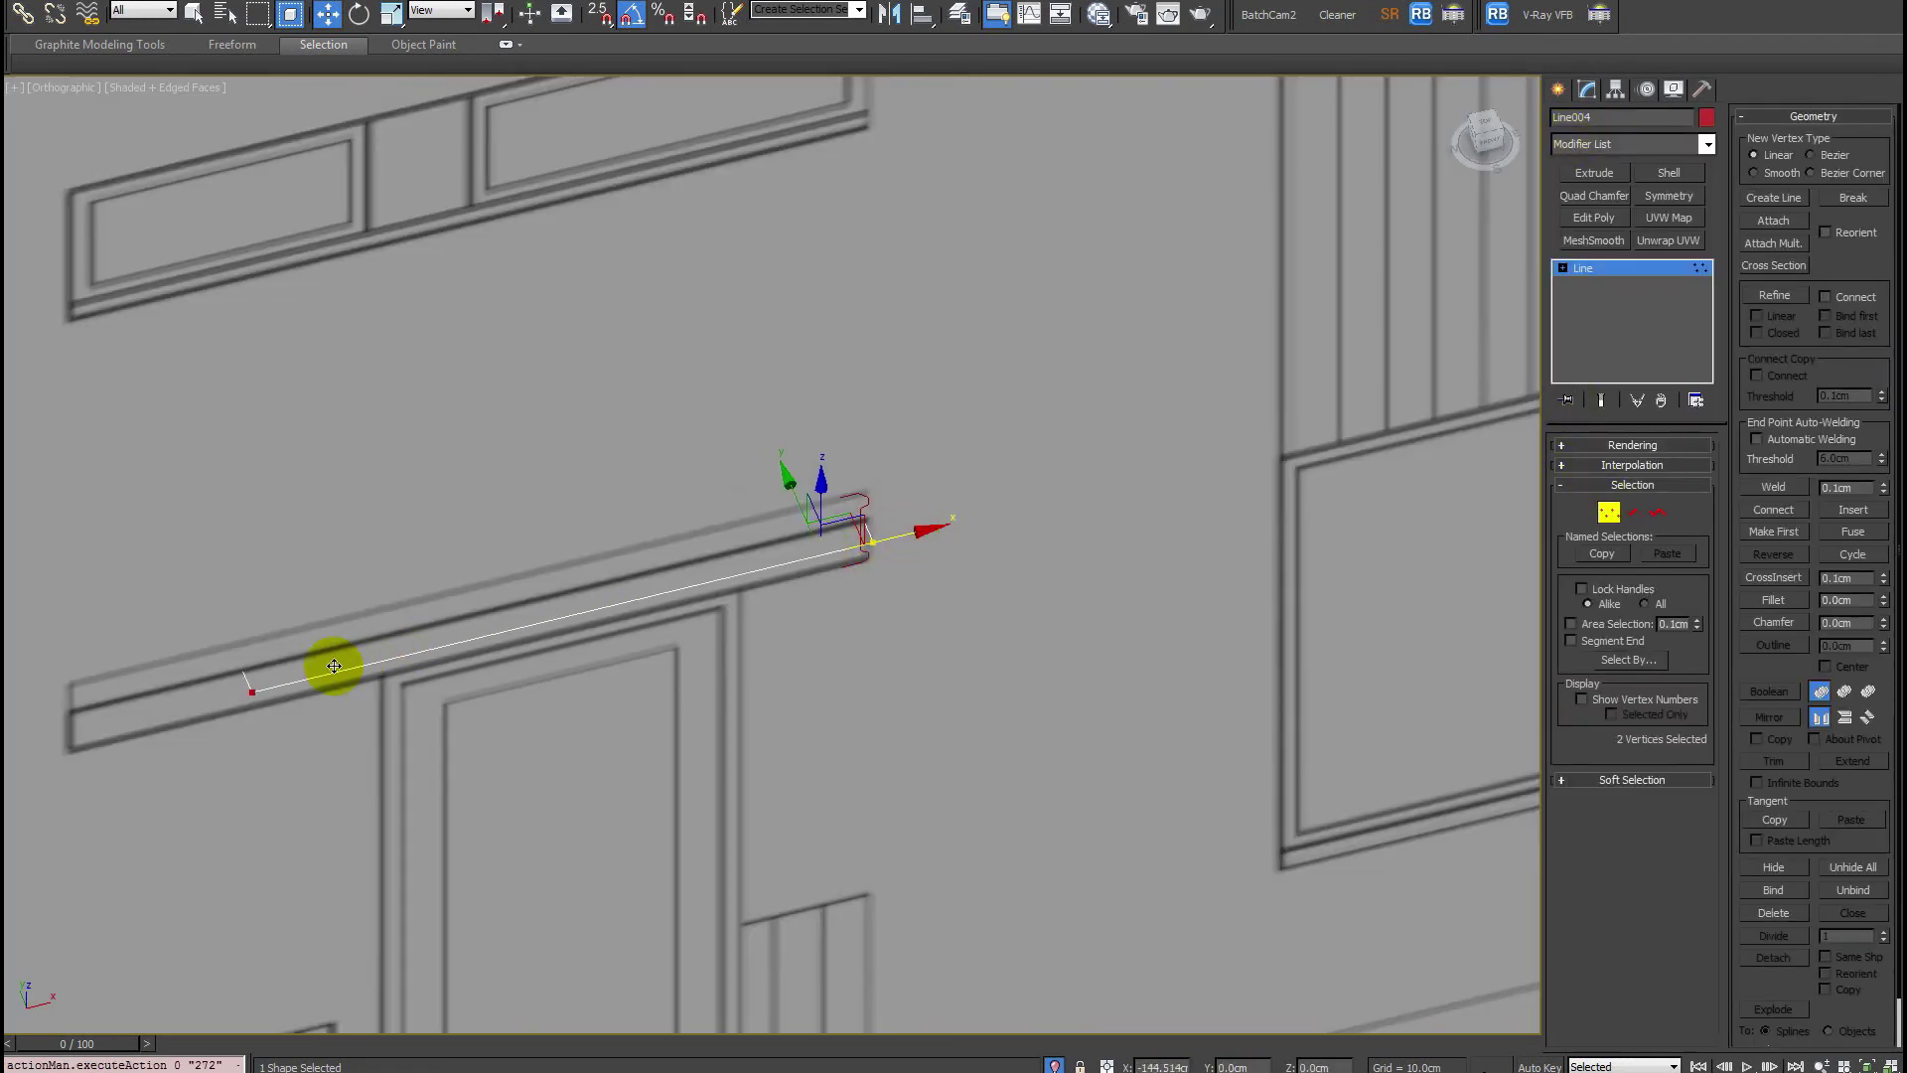
{"action": "key", "text": "F3"}
{"action": "left_click", "coordinate": [246, 694]}
{"action": "left_click_drag", "start_coordinate": [842, 551], "coordinate": [891, 585], "text": "ctrl"}
{"action": "key", "text": "F3"}
{"action": "key", "text": "F3"}
{"action": "key", "text": "F3"}
{"action": "key", "text": "1"}
Select the canopy edge profile and move it about 9.4 cm forward, in front of the drawing plane.
{"action": "key", "text": "F3"}
{"action": "key", "text": "F3"}
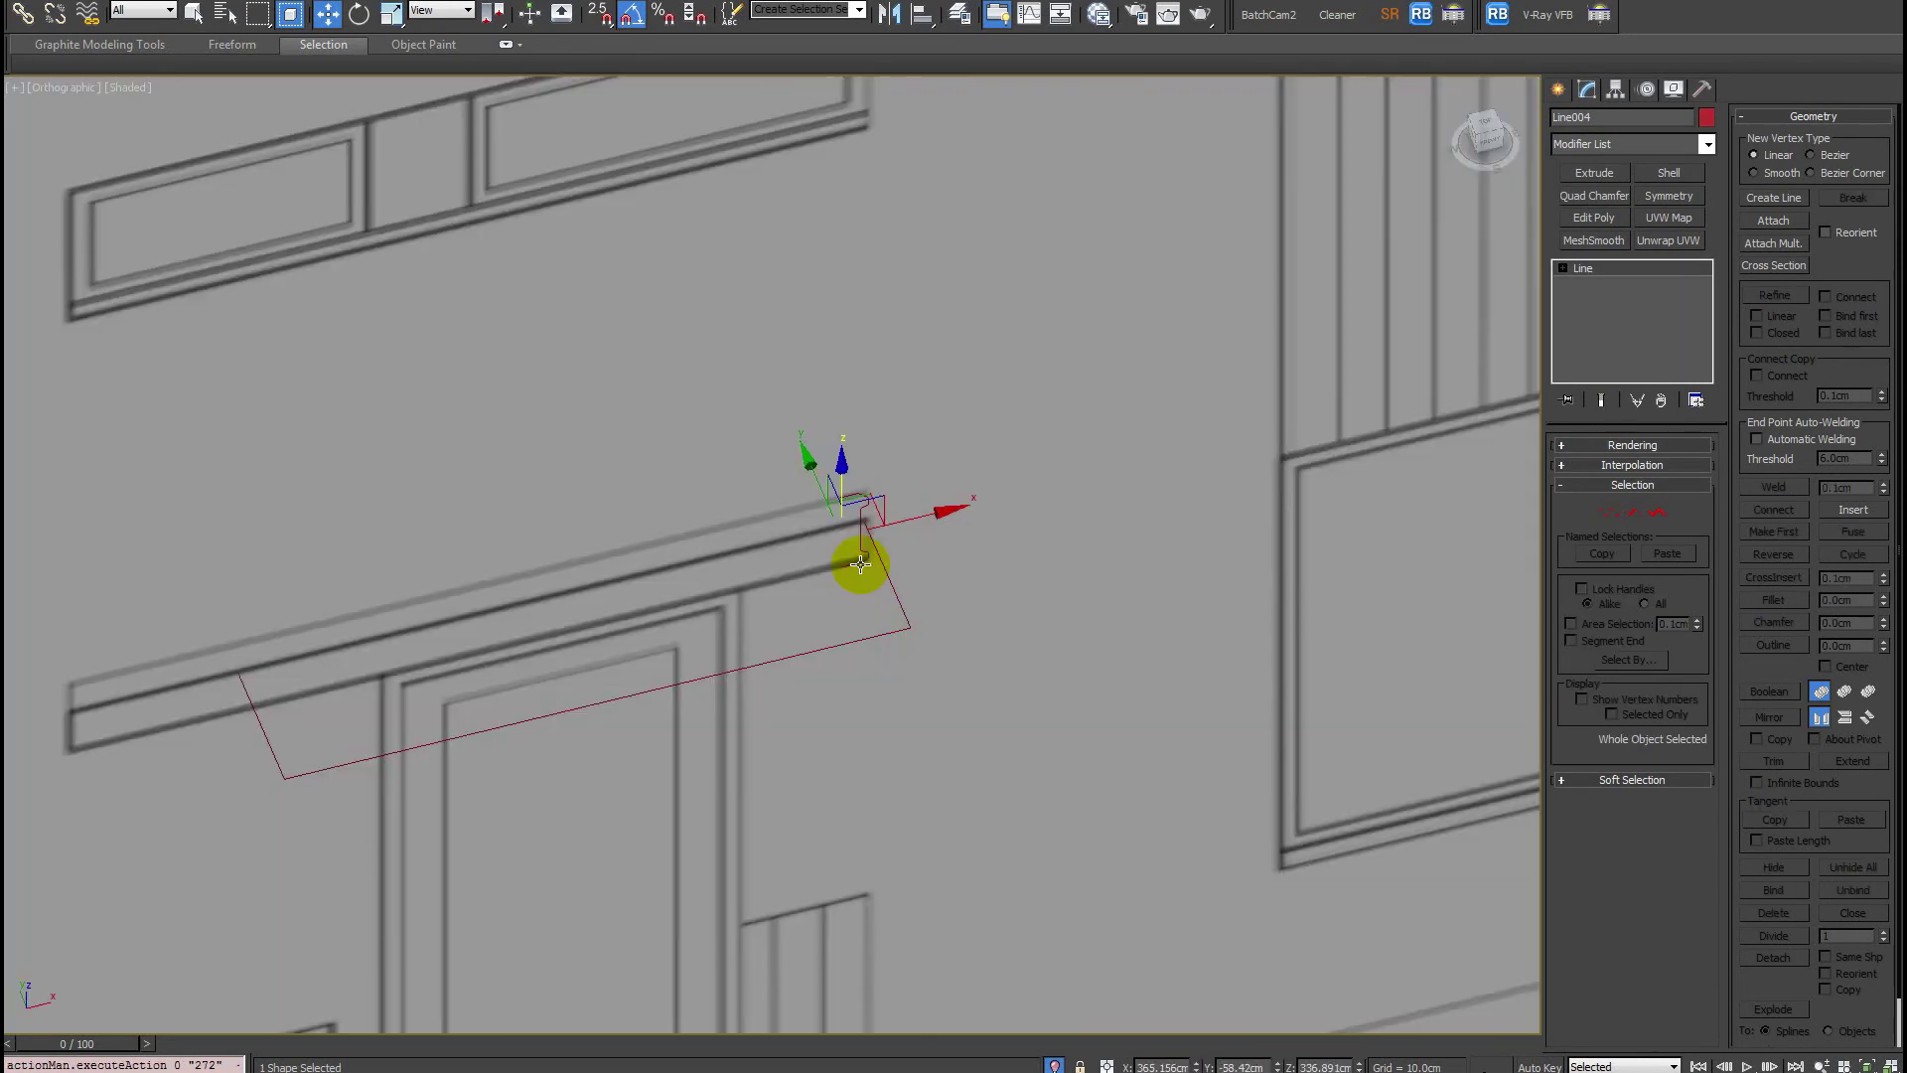
{"action": "left_click", "coordinate": [860, 559]}
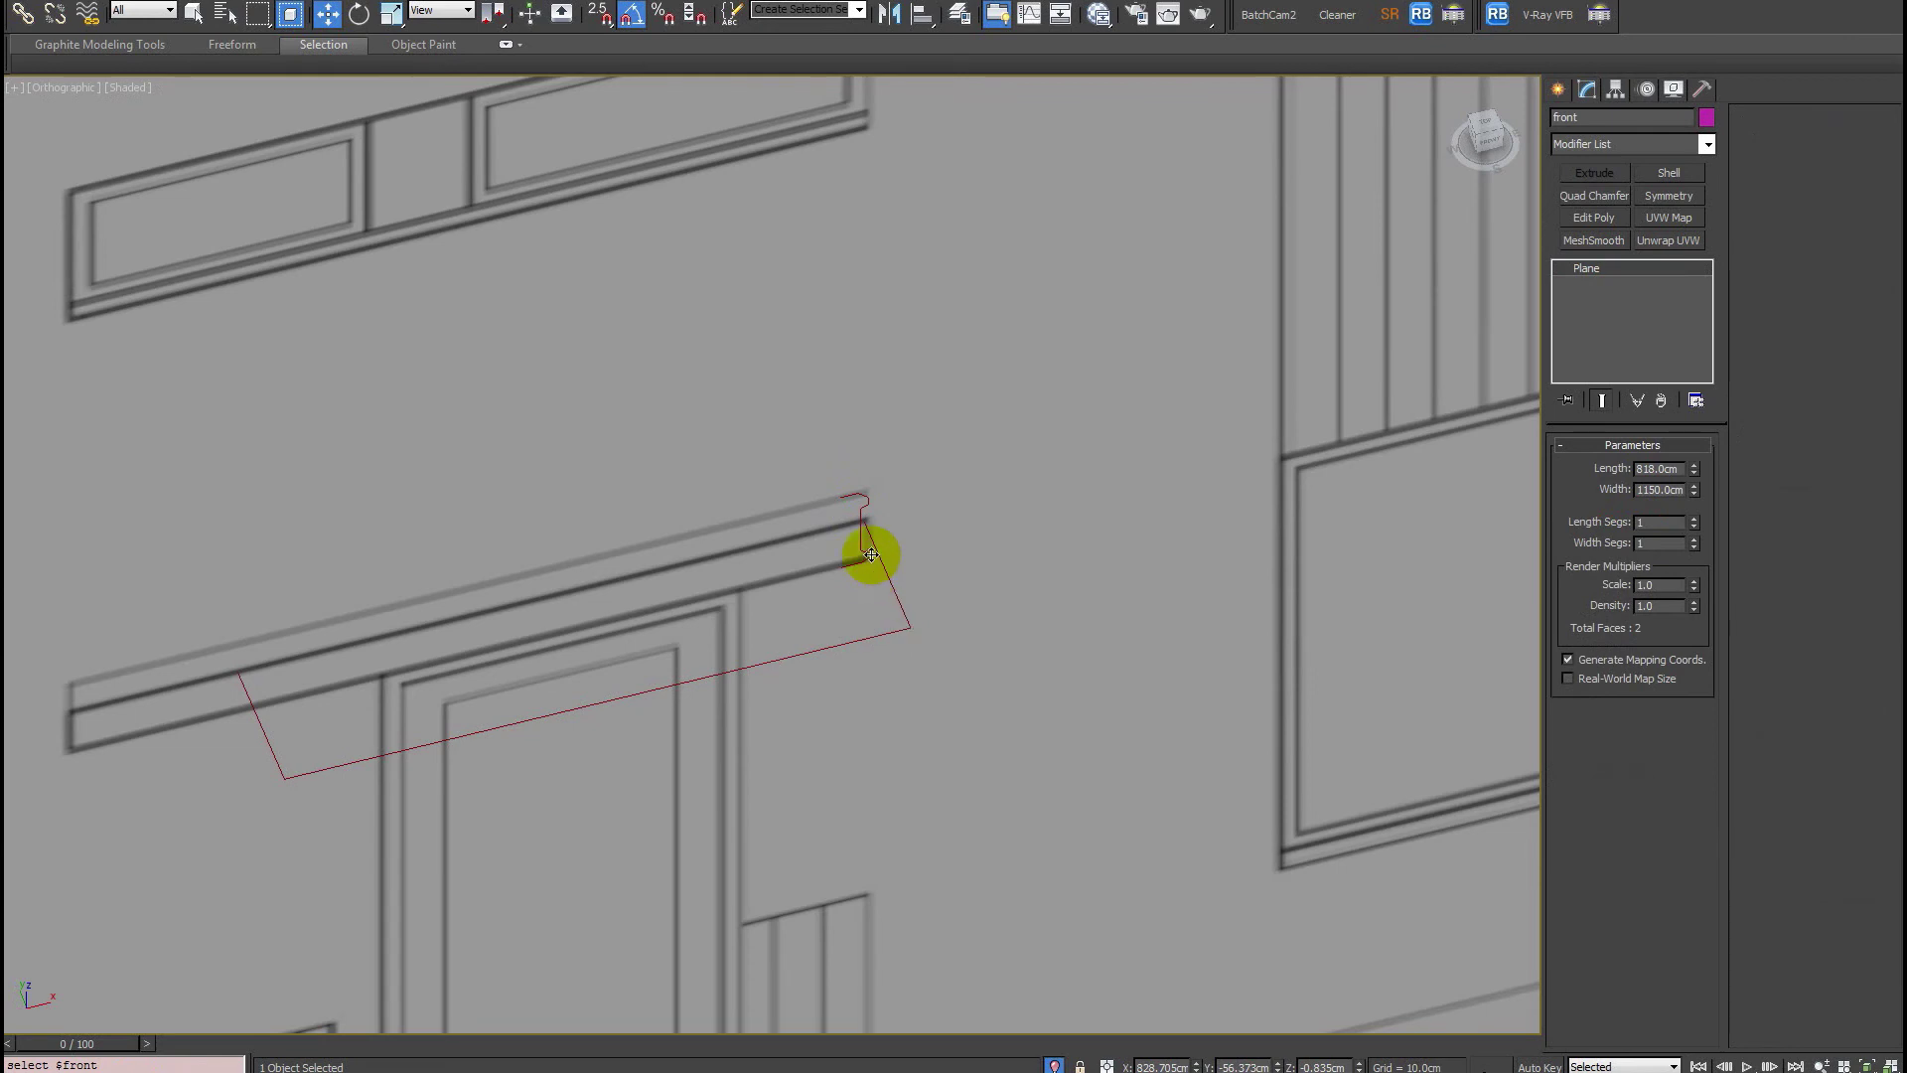
{"action": "key", "text": "F3"}
{"action": "left_click", "coordinate": [860, 545]}
{"action": "key", "text": "F3"}
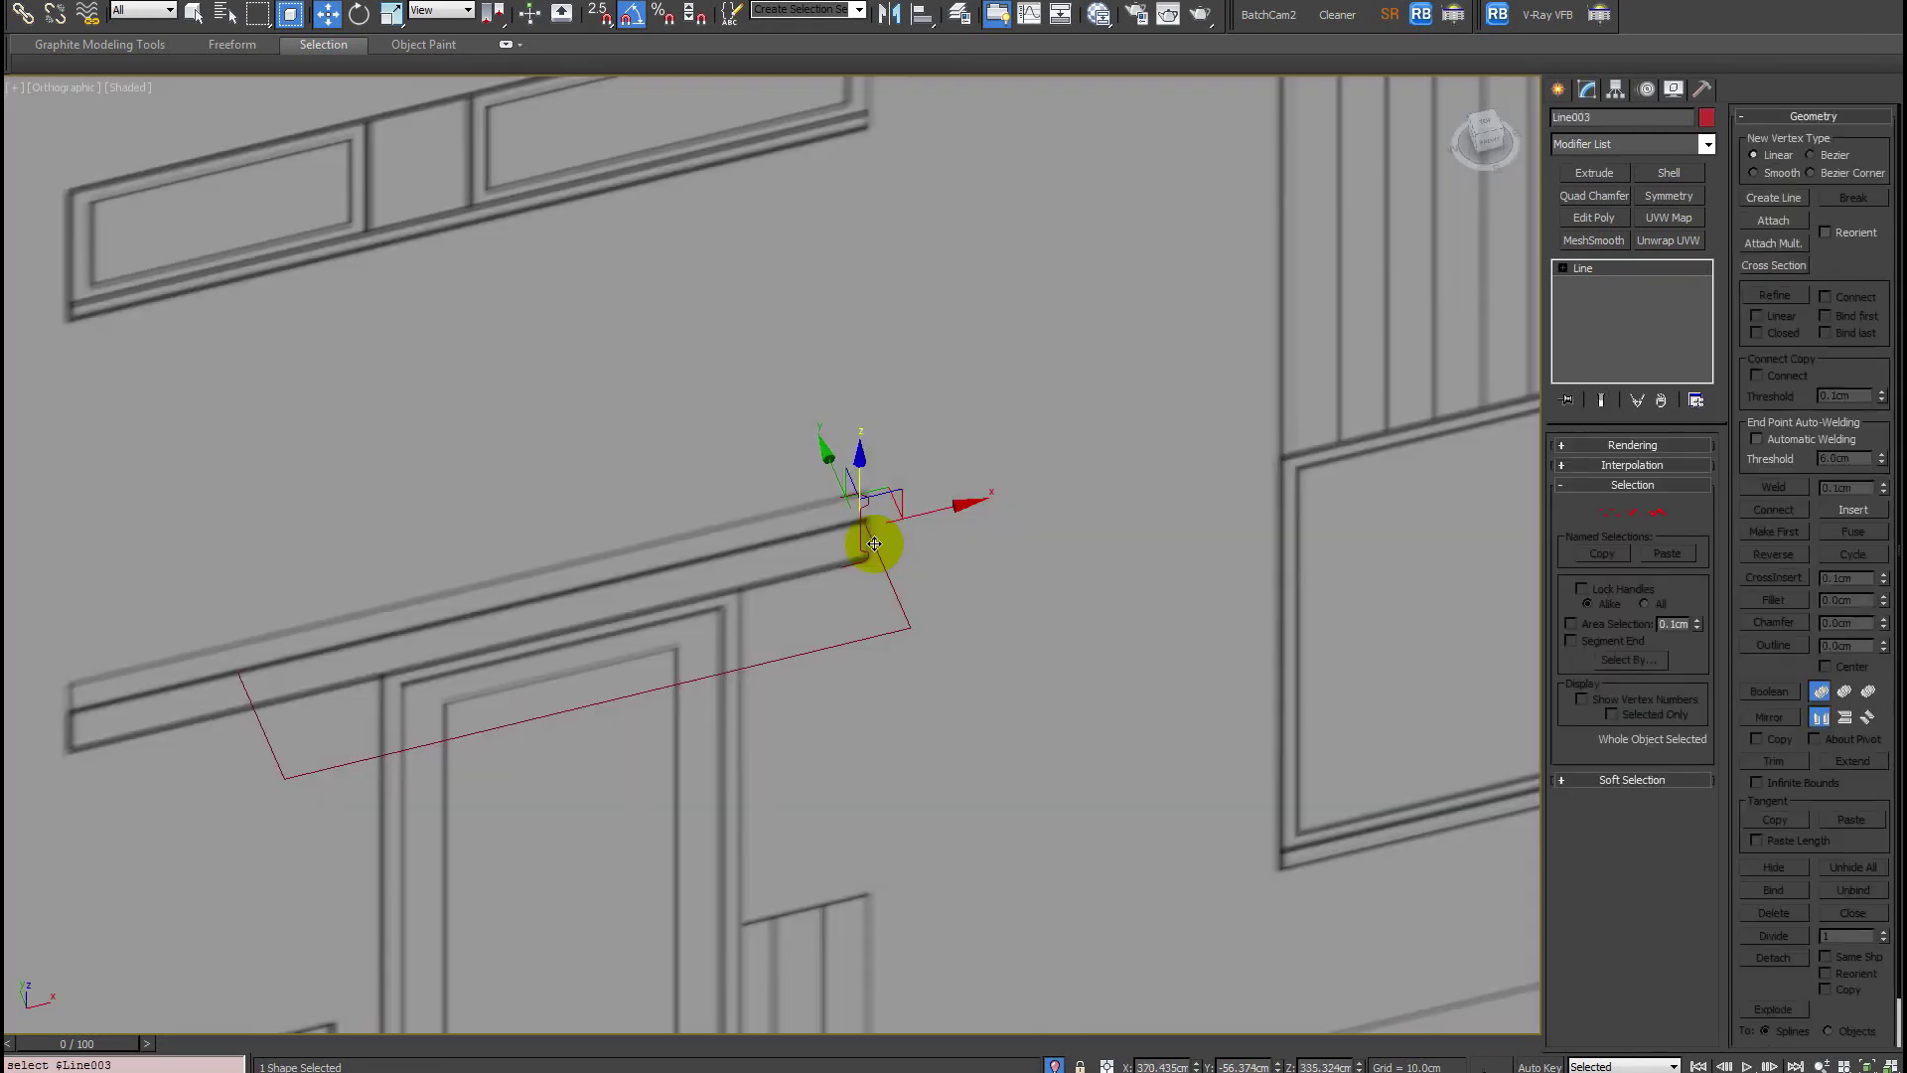
{"action": "scroll", "coordinate": [969, 586], "scroll_direction": "down", "scroll_amount": 1}
{"action": "middle_click_drag", "start_coordinate": [973, 582], "coordinate": [942, 581], "text": "alt"}
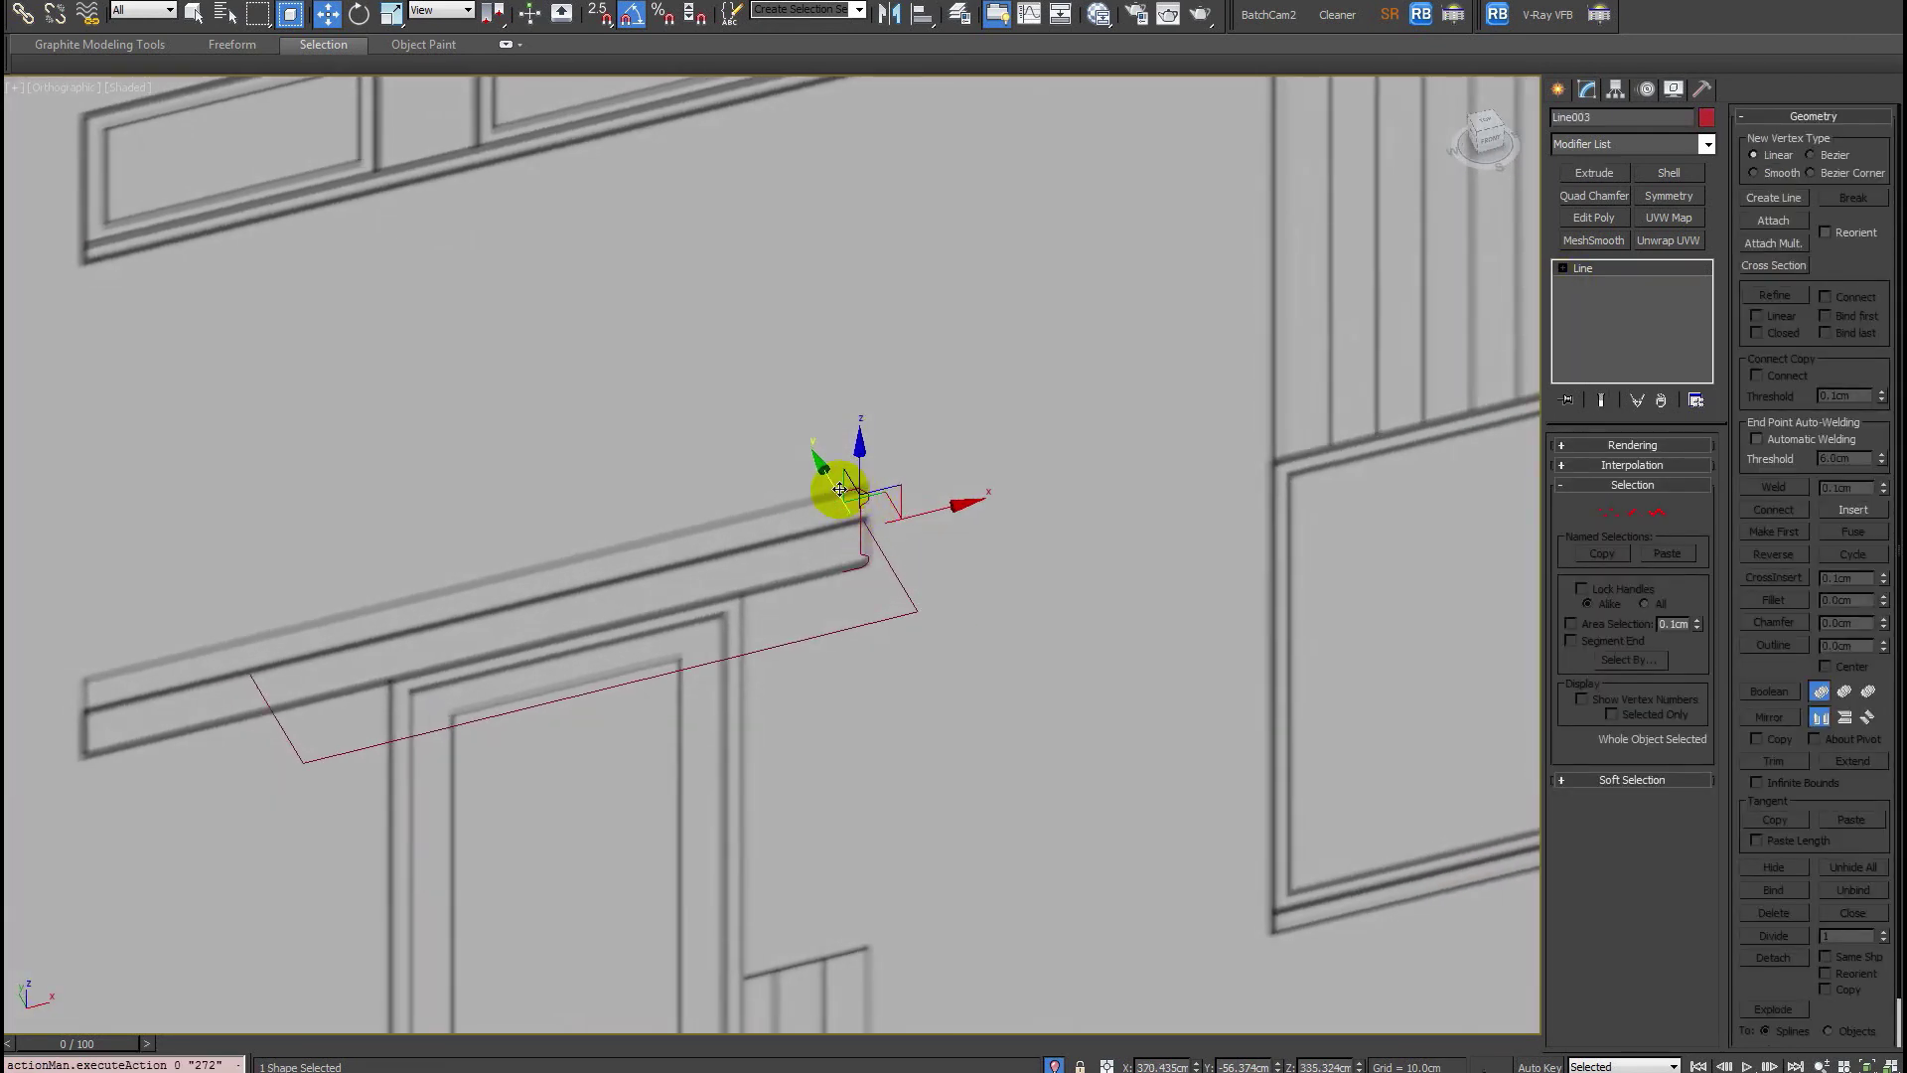
{"action": "left_click_drag", "start_coordinate": [835, 487], "coordinate": [851, 510]}
Create a Loft compound object from the edge profile, using the U-shaped line as its path.
{"action": "left_click", "coordinate": [1559, 89]}
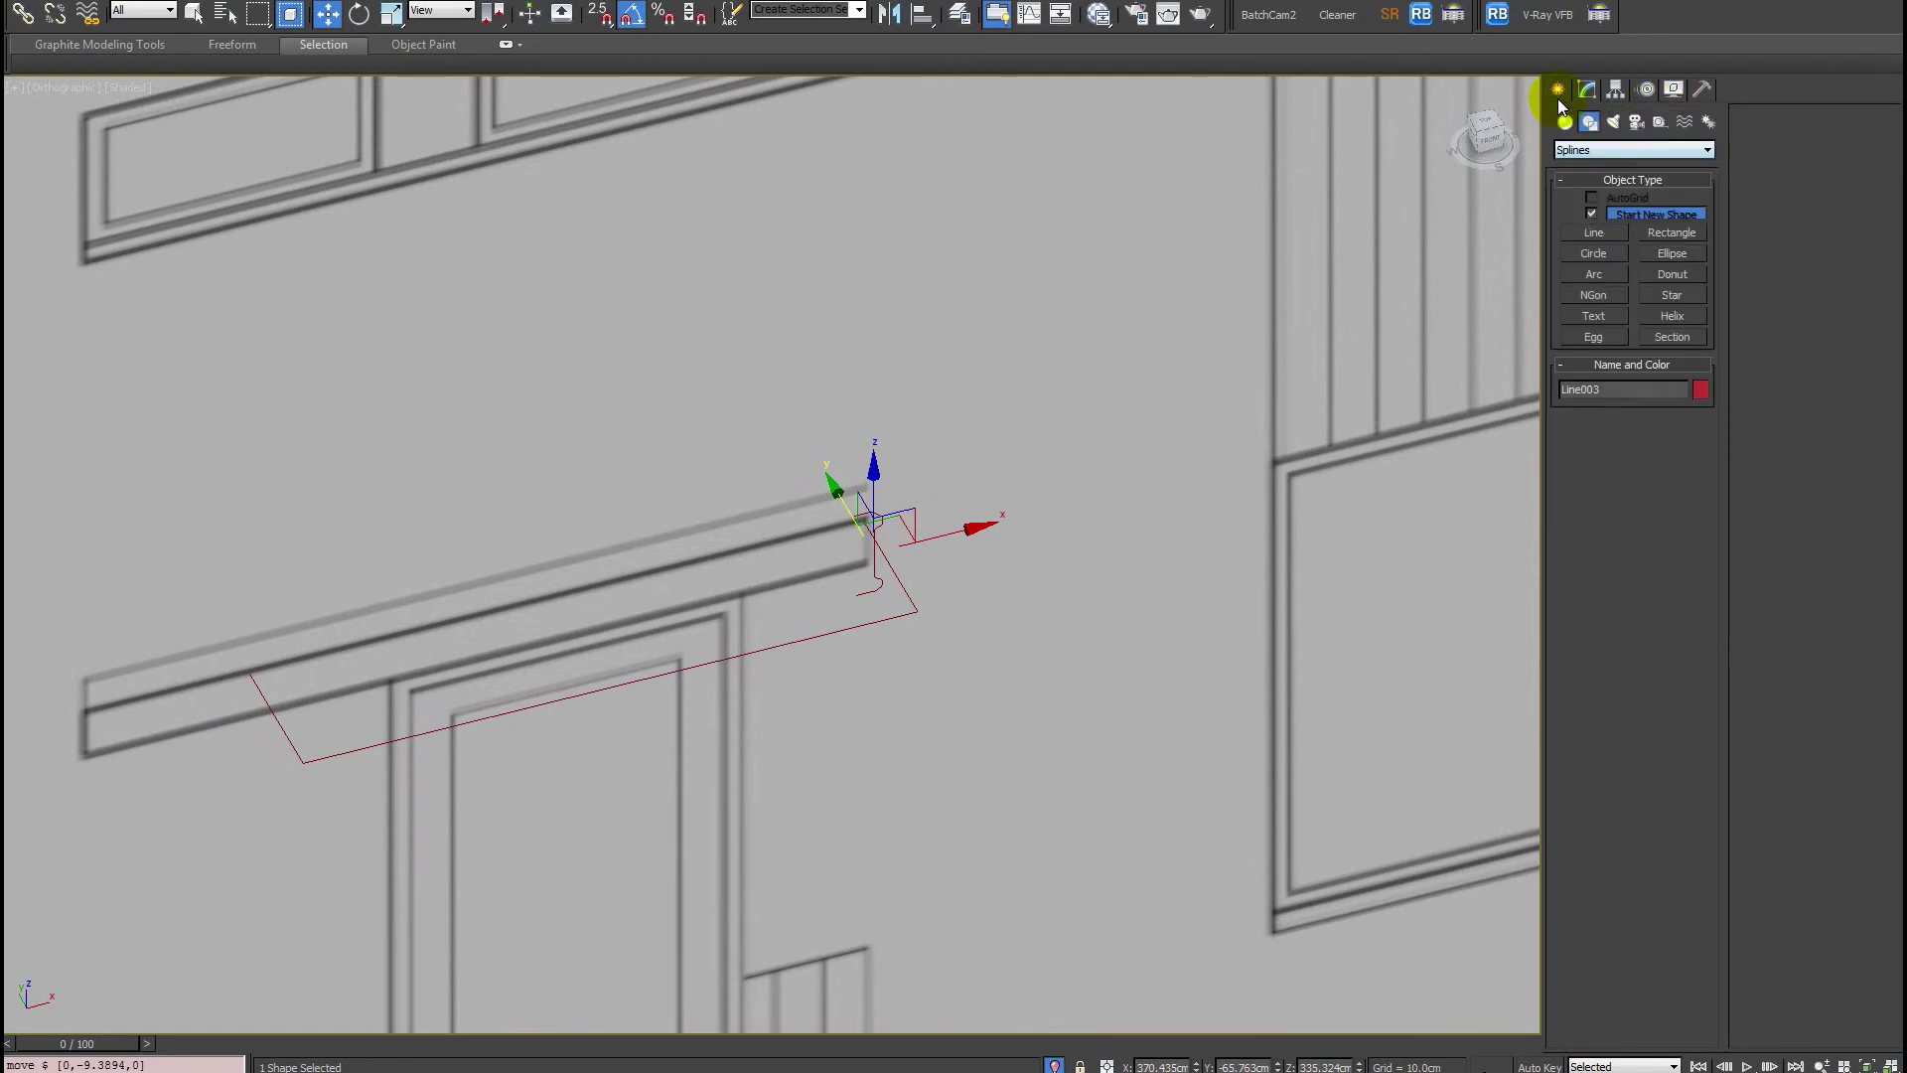
{"action": "left_click", "coordinate": [1591, 150]}
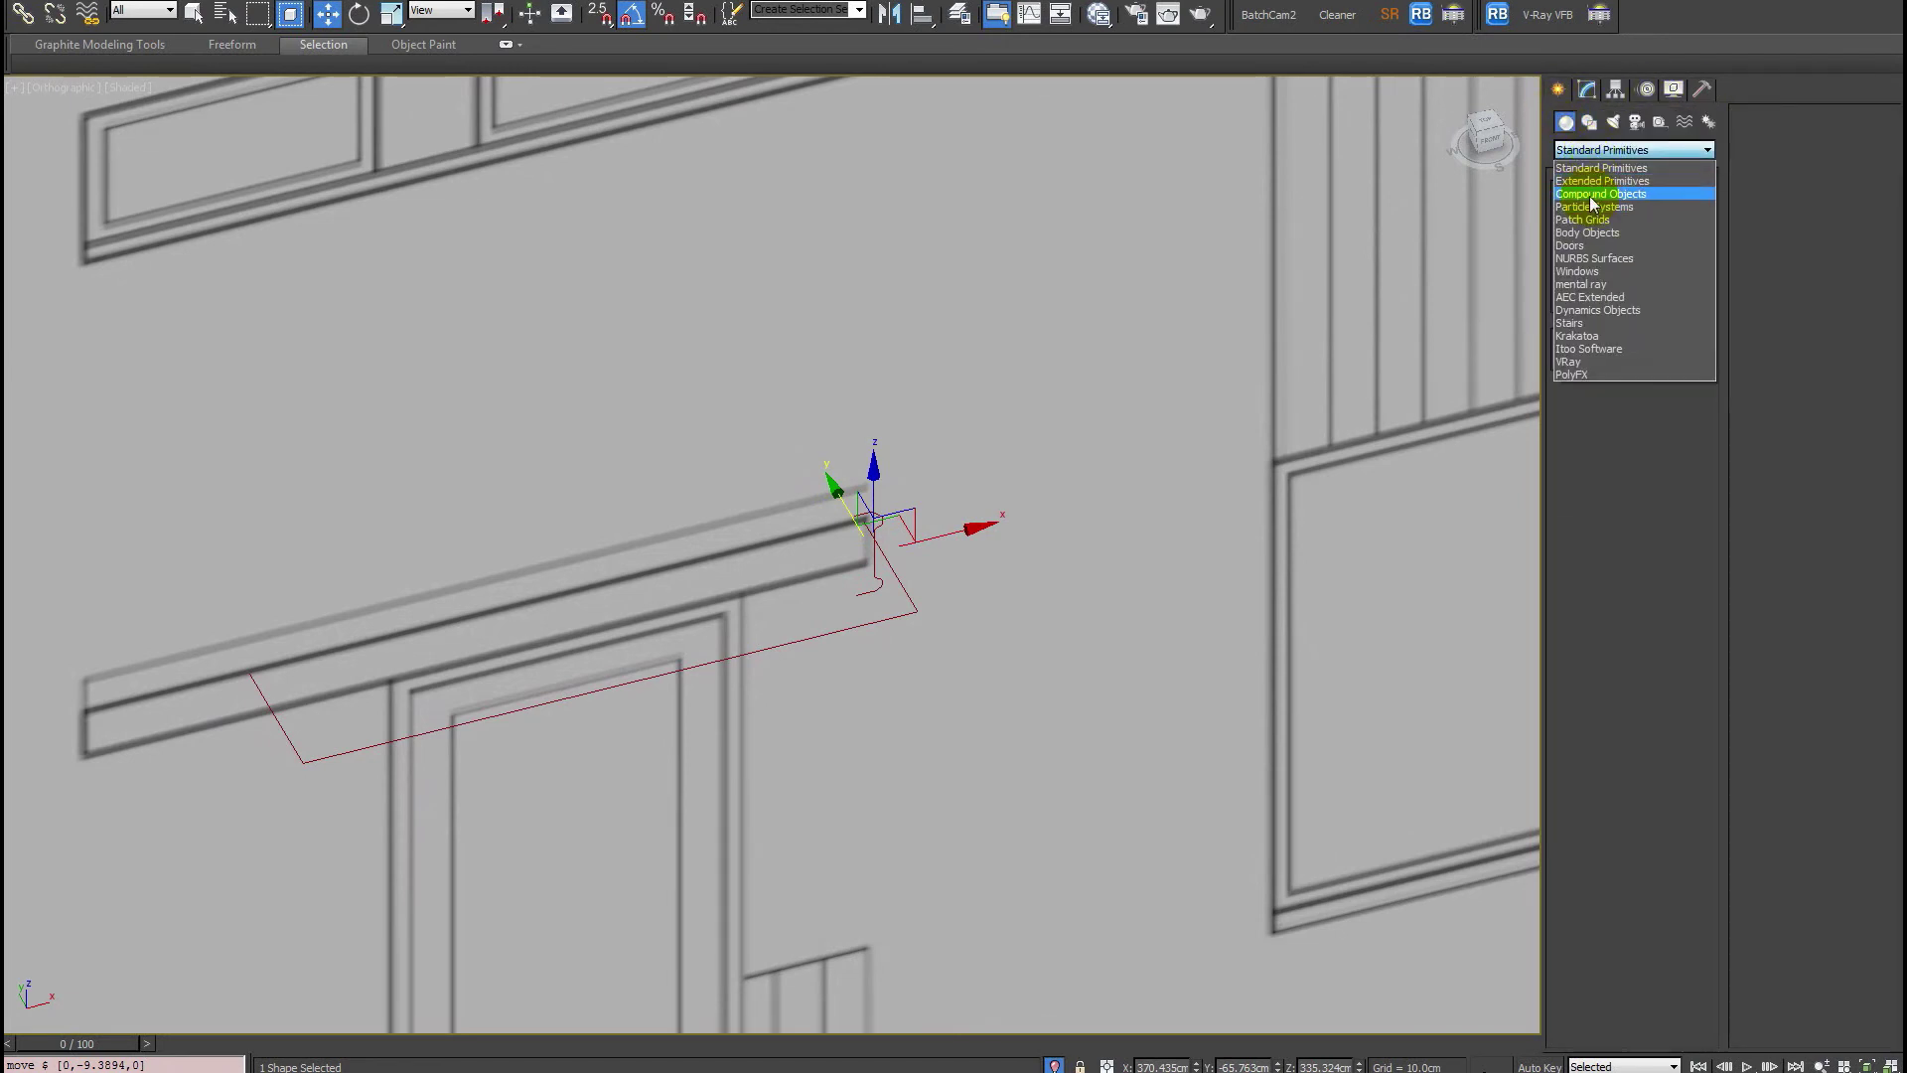
{"action": "left_click", "coordinate": [1593, 194]}
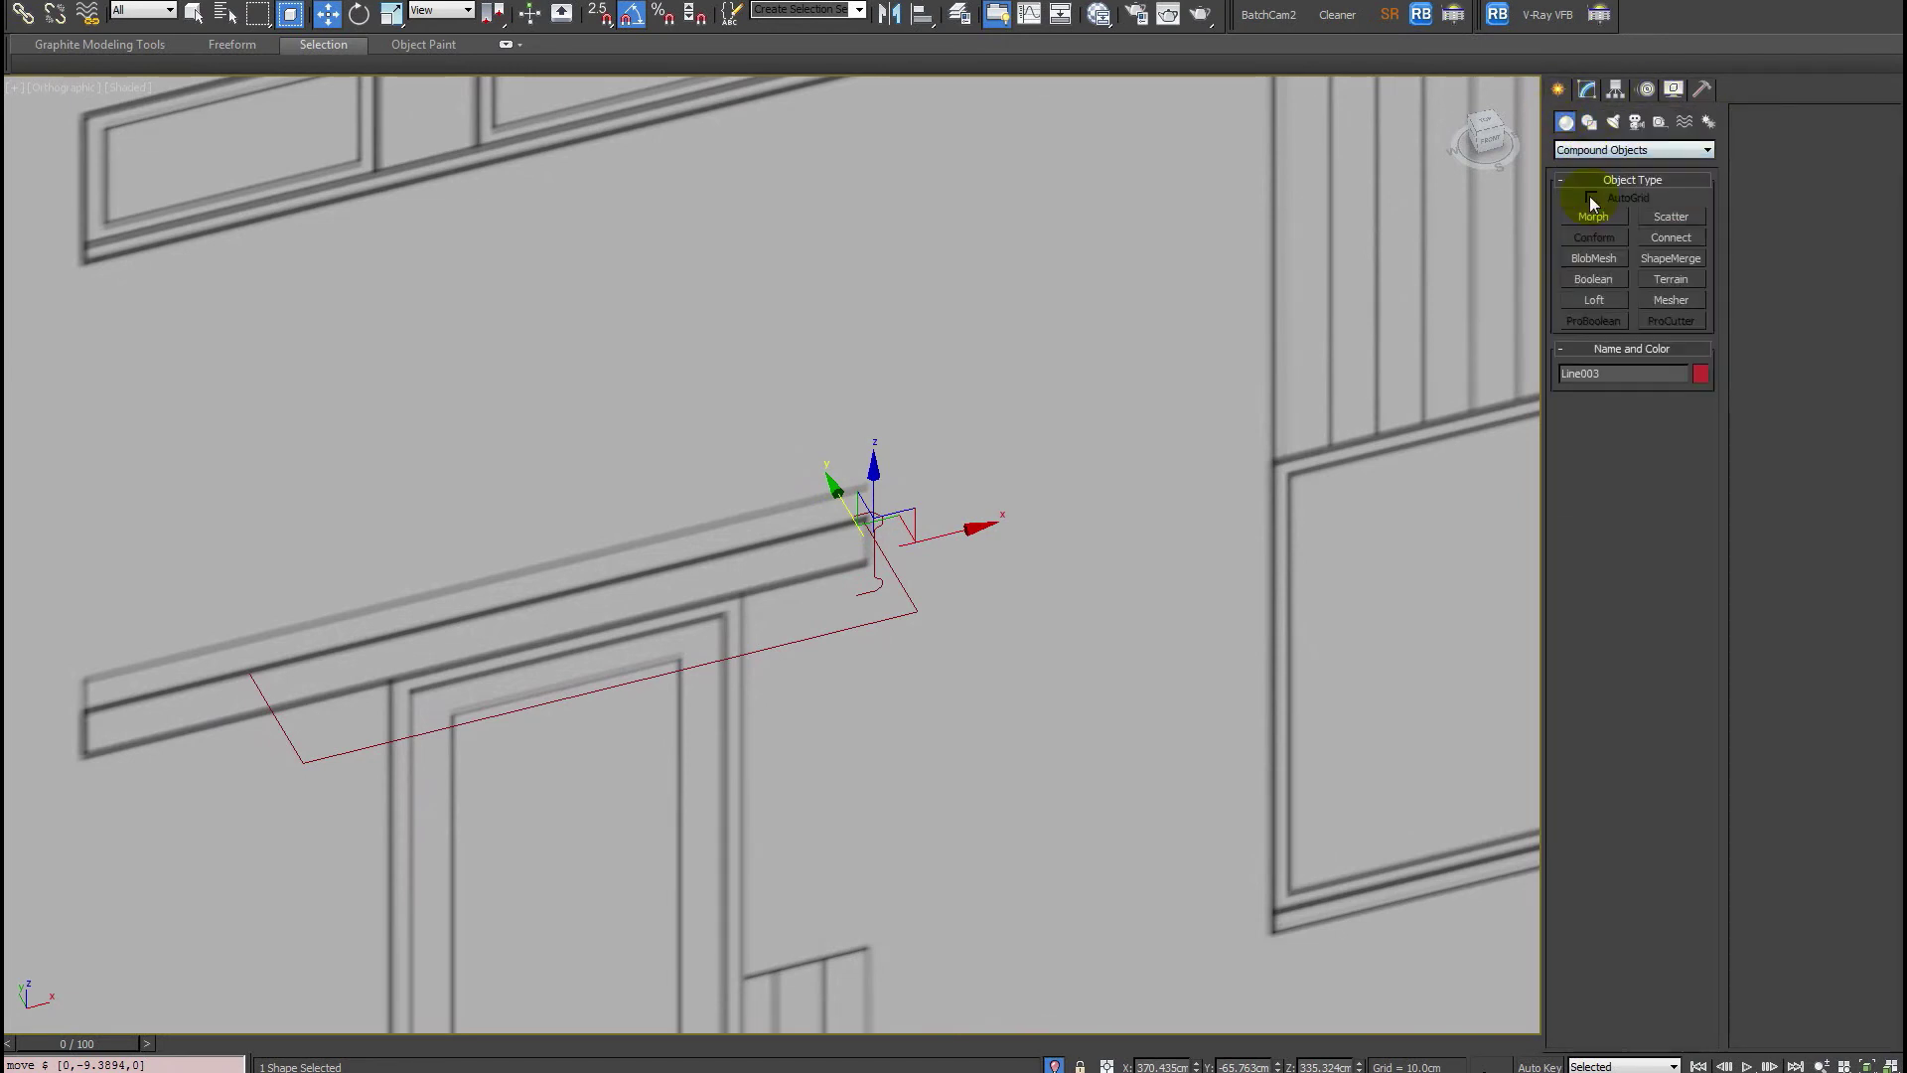
{"action": "left_click", "coordinate": [1601, 300]}
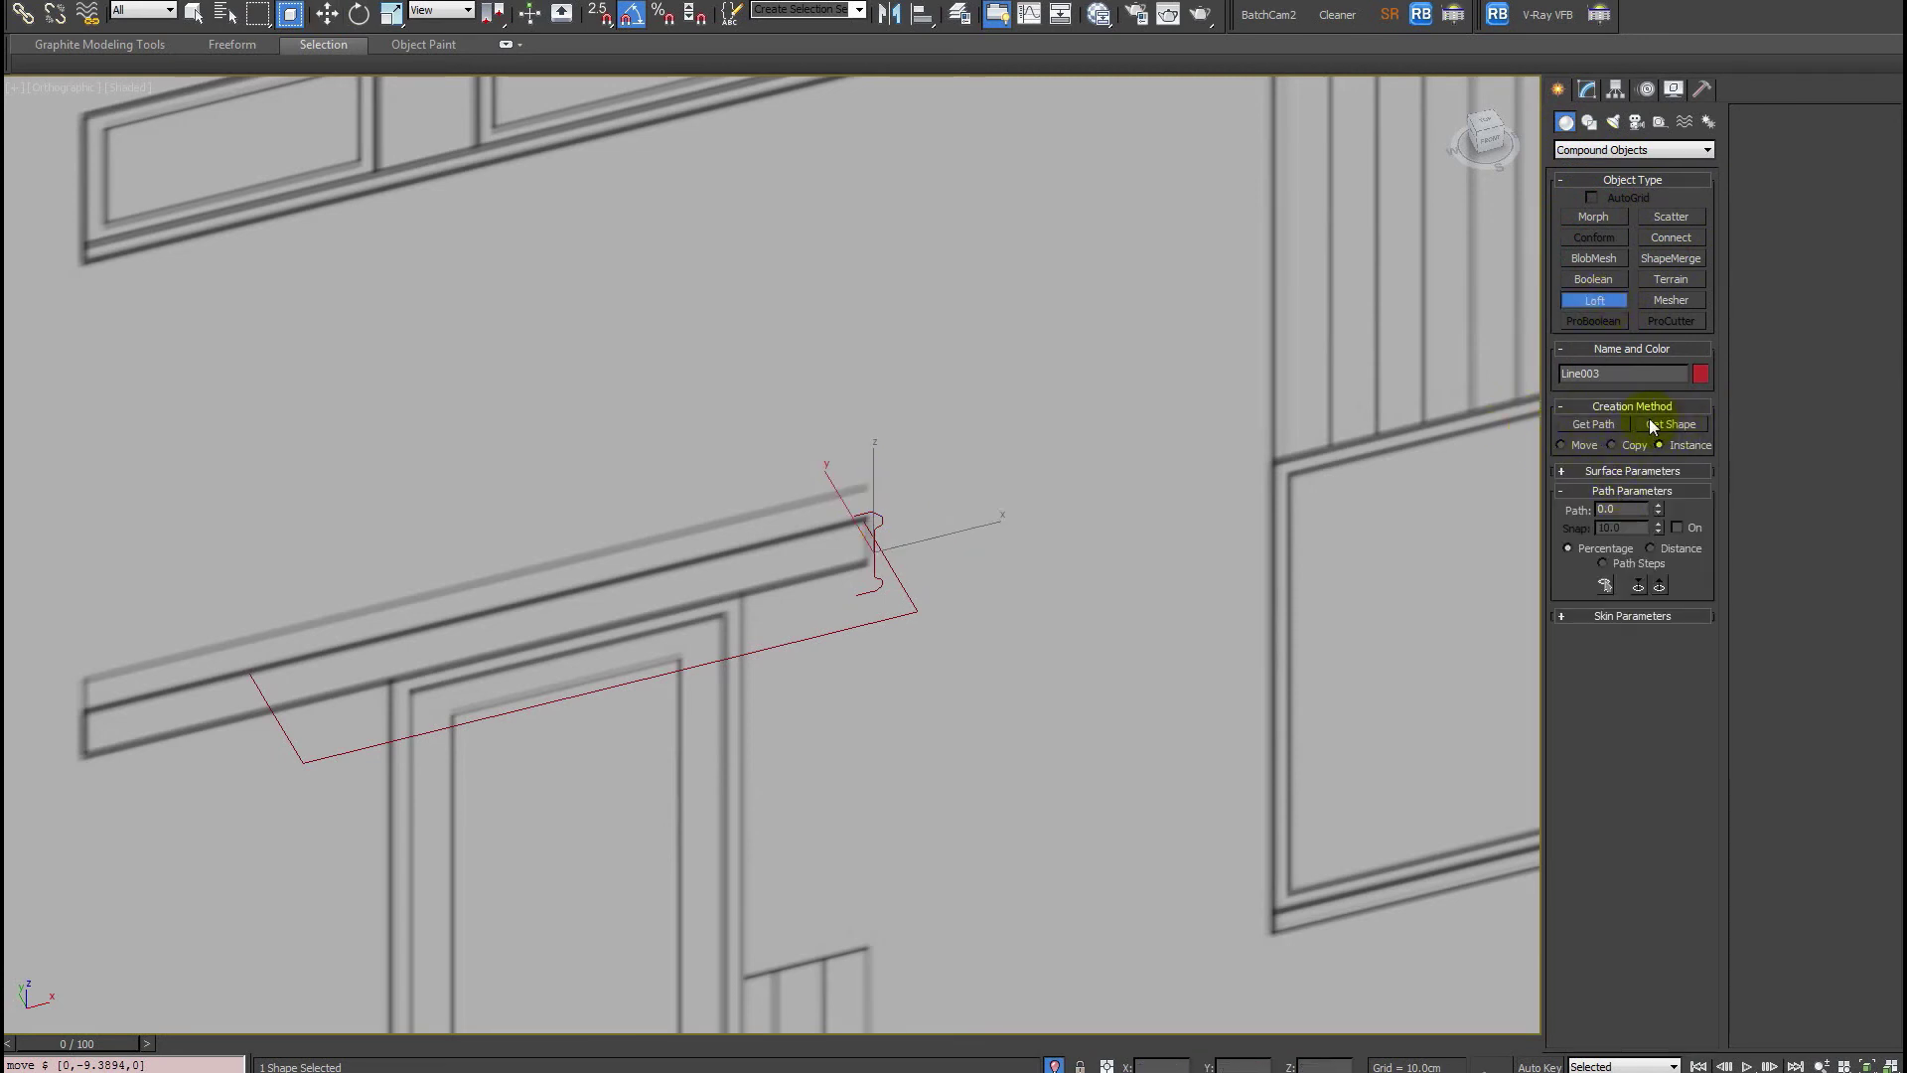
{"action": "left_click", "coordinate": [1595, 424]}
{"action": "key", "text": "F3"}
{"action": "left_click", "coordinate": [879, 617]}
{"action": "key", "text": "F3"}
Examine the lofted canopy frame's corners and segment density in shaded and wireframe display.
{"action": "mouse_move", "coordinate": [822, 609]}
{"action": "middle_mouse_down", "text": "alt"}
{"action": "mouse_move", "coordinate": [766, 583]}
{"action": "mouse_move", "coordinate": [818, 544]}
{"action": "mouse_move", "coordinate": [745, 641]}
{"action": "middle_mouse_up", "text": "alt"}
{"action": "scroll", "coordinate": [254, 649], "scroll_direction": "up", "scroll_amount": 4}
{"action": "middle_click_drag", "start_coordinate": [255, 650], "coordinate": [961, 609]}
{"action": "scroll", "coordinate": [486, 654], "scroll_direction": "up", "scroll_amount": 2}
{"action": "scroll", "coordinate": [487, 659], "scroll_direction": "down", "scroll_amount": 5}
{"action": "middle_click_drag", "start_coordinate": [519, 654], "coordinate": [1007, 694], "text": "alt"}
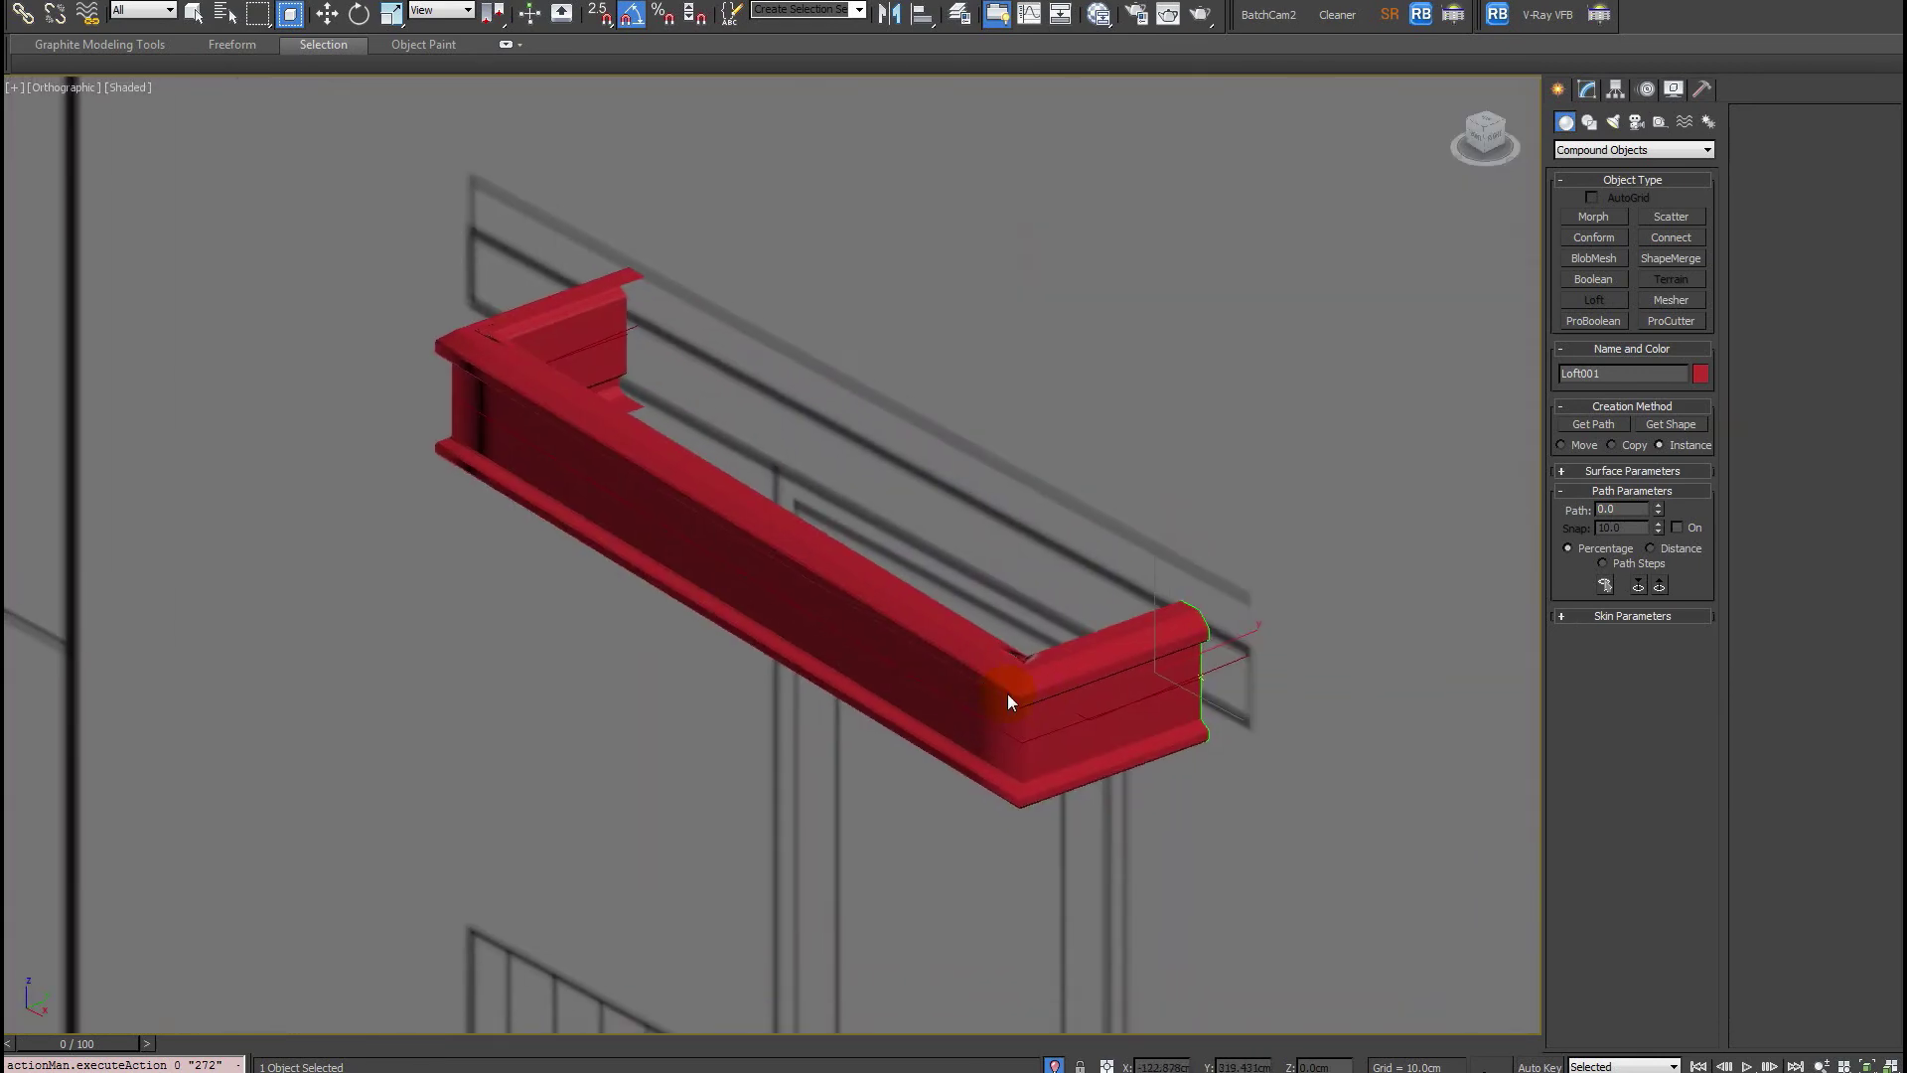
{"action": "scroll", "coordinate": [1217, 766], "scroll_direction": "up", "scroll_amount": 3}
{"action": "scroll", "coordinate": [1086, 672], "scroll_direction": "up", "scroll_amount": 4}
{"action": "key", "text": "F3"}
{"action": "key", "text": "F3"}
{"action": "key", "text": "F3"}
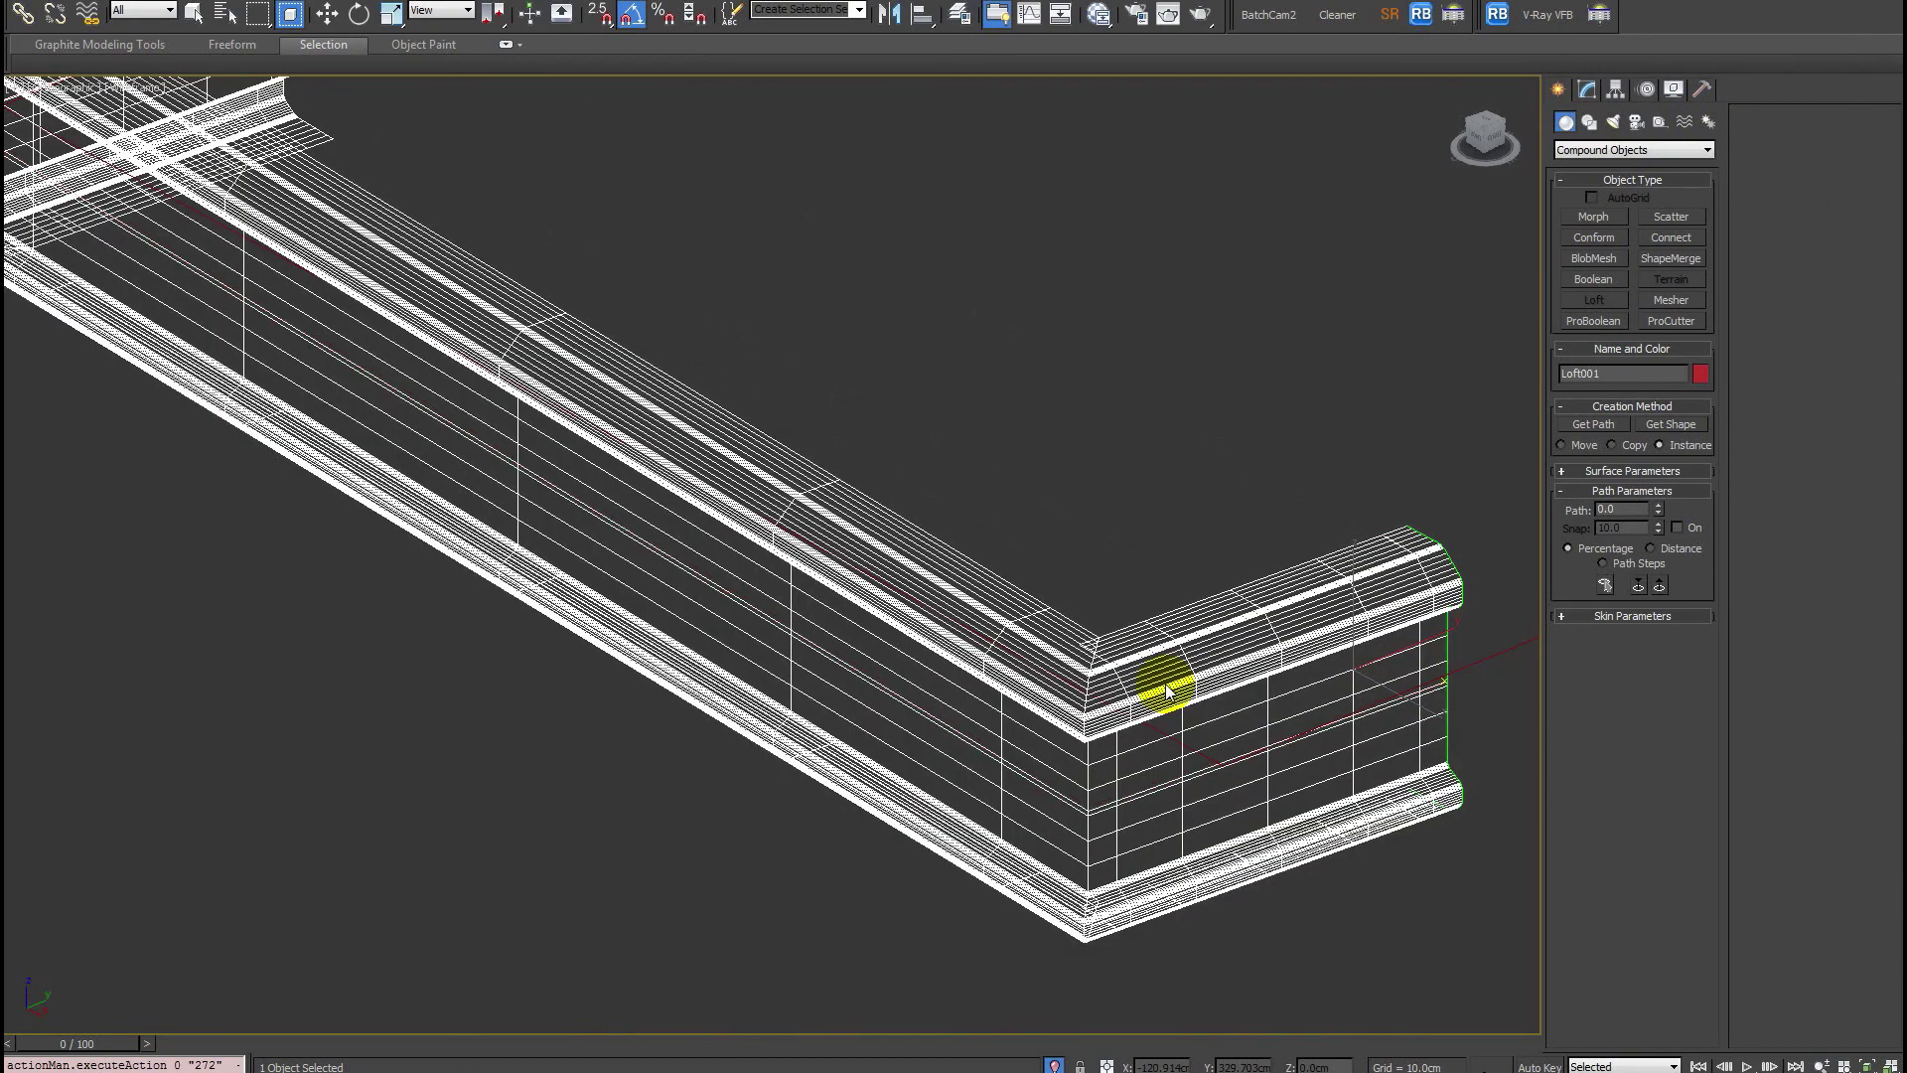
{"action": "scroll", "coordinate": [1158, 668], "scroll_direction": "up", "scroll_amount": 5}
{"action": "scroll", "coordinate": [1169, 647], "scroll_direction": "down", "scroll_amount": 6}
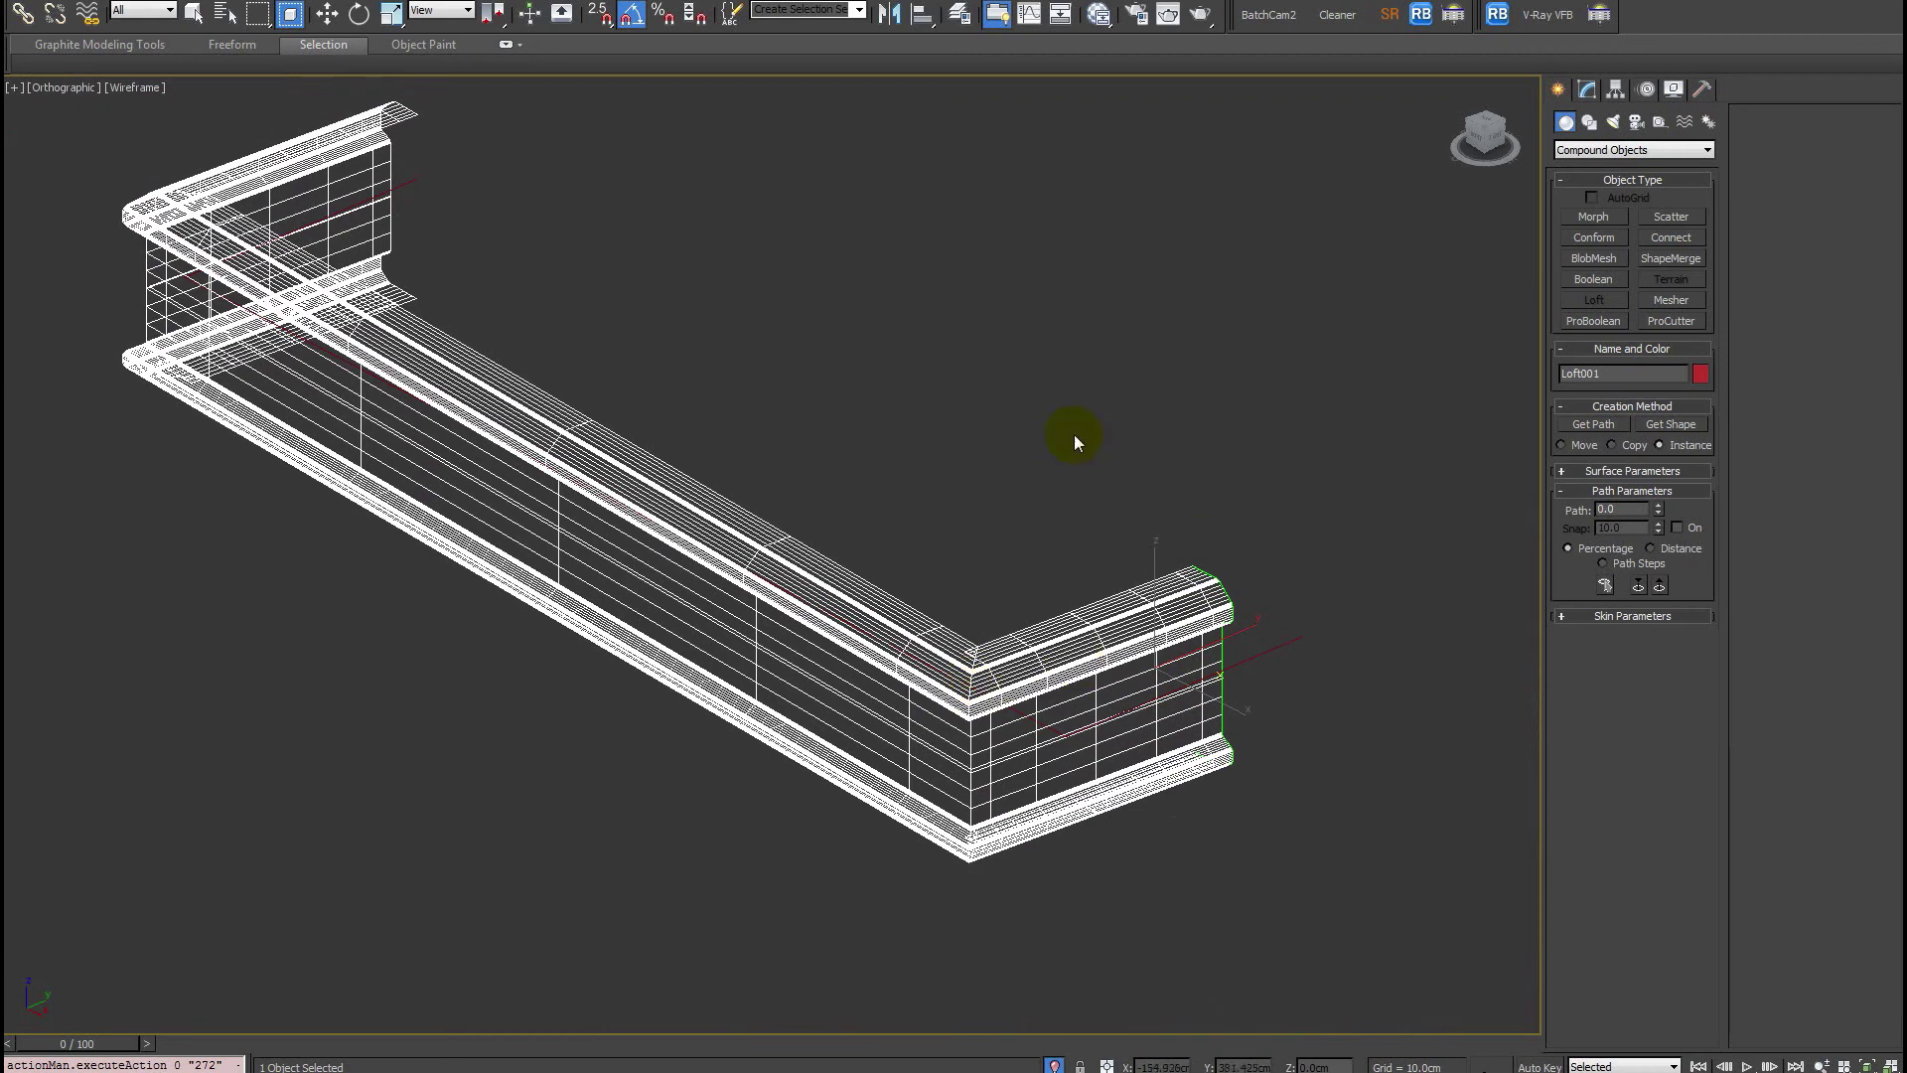
Set the lofted canopy frame's Shape Steps to 0 in its skin parameters.
{"action": "left_click", "coordinate": [1585, 90]}
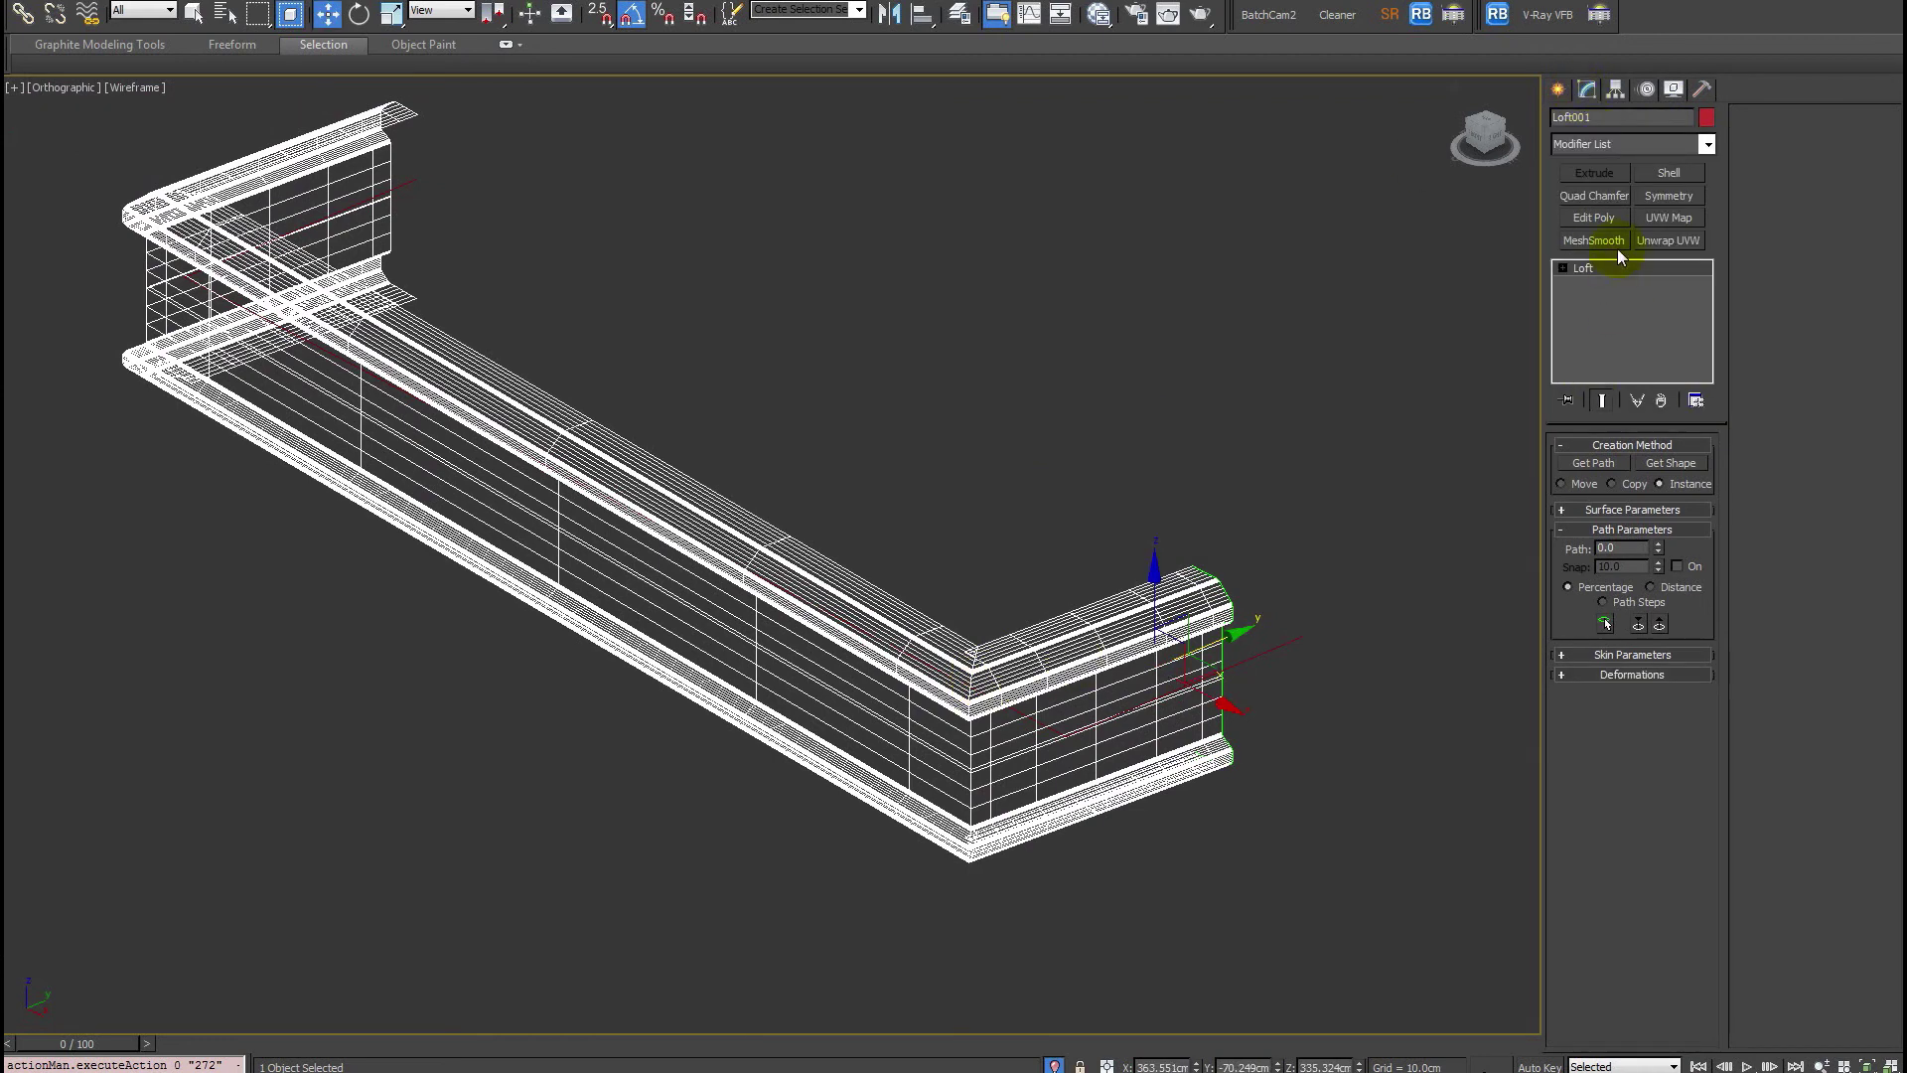
{"action": "left_click", "coordinate": [1615, 268]}
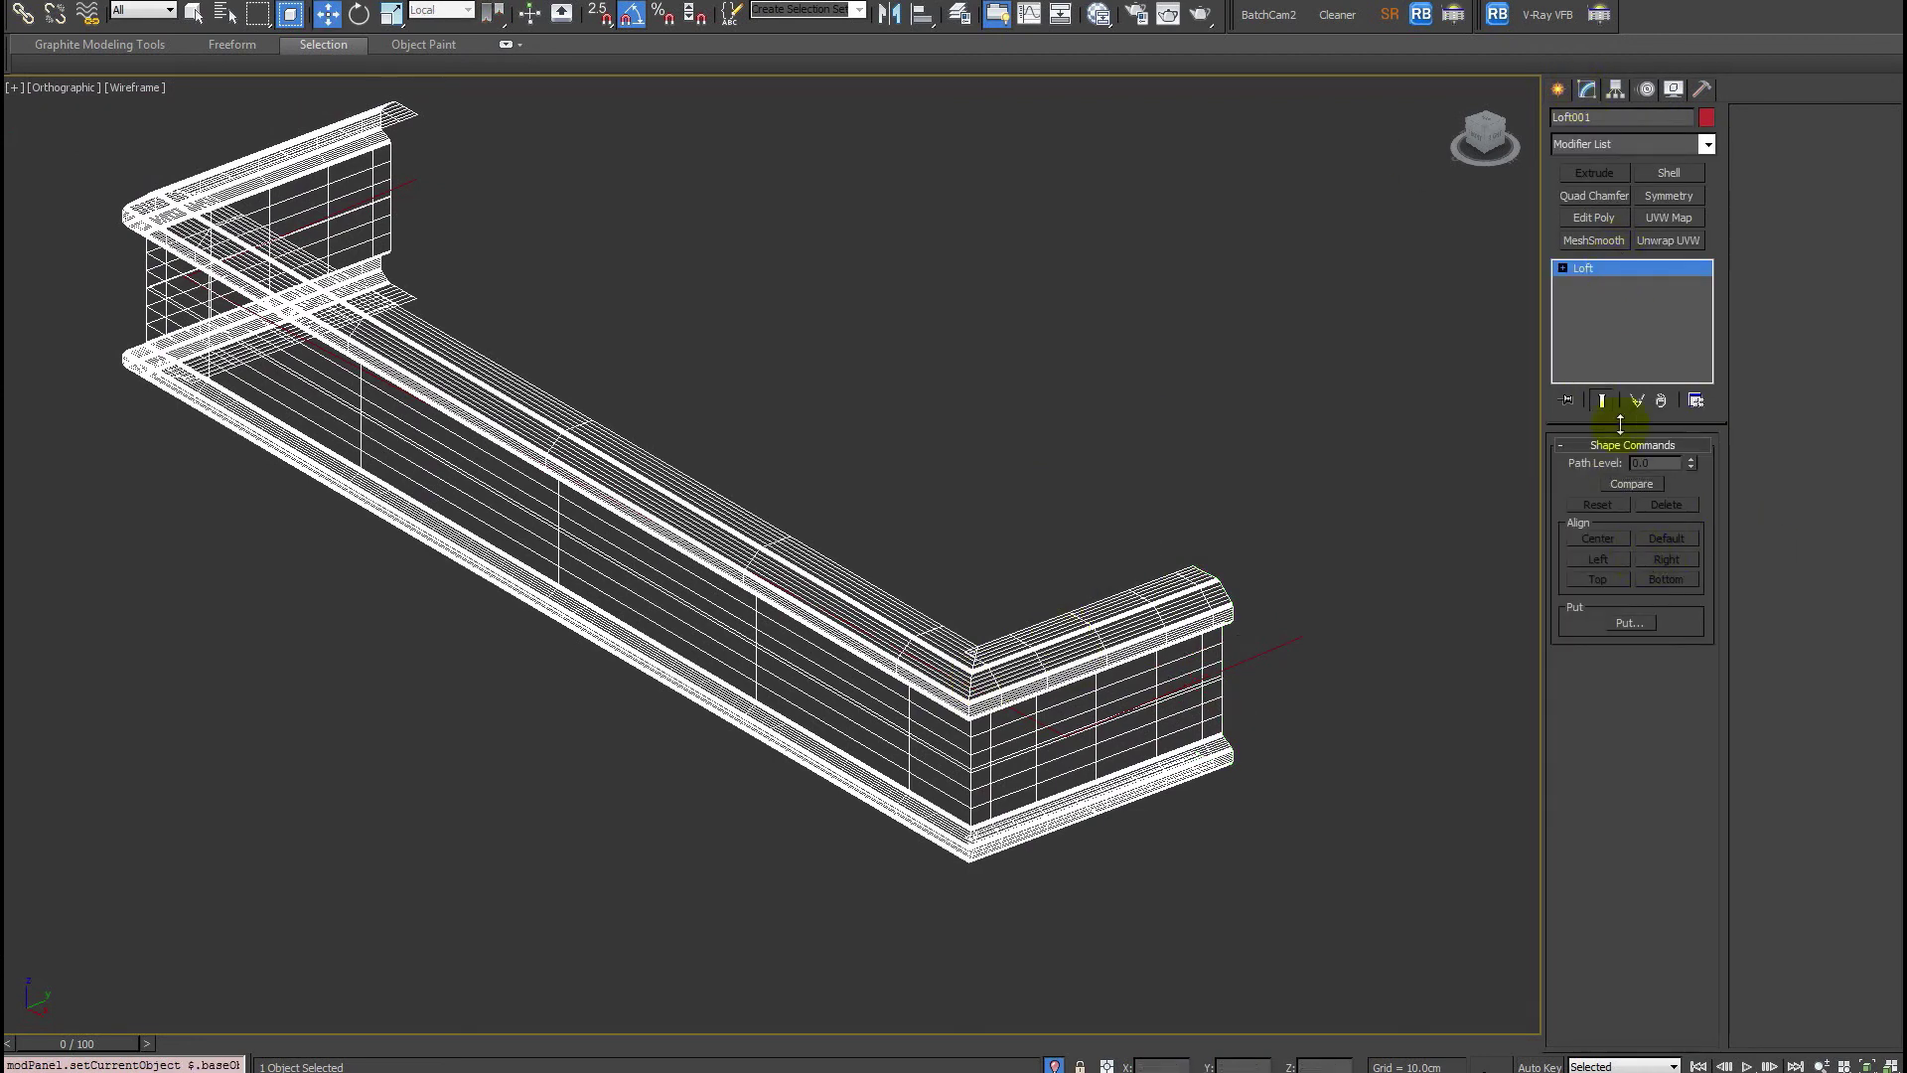
{"action": "left_click", "coordinate": [1564, 266]}
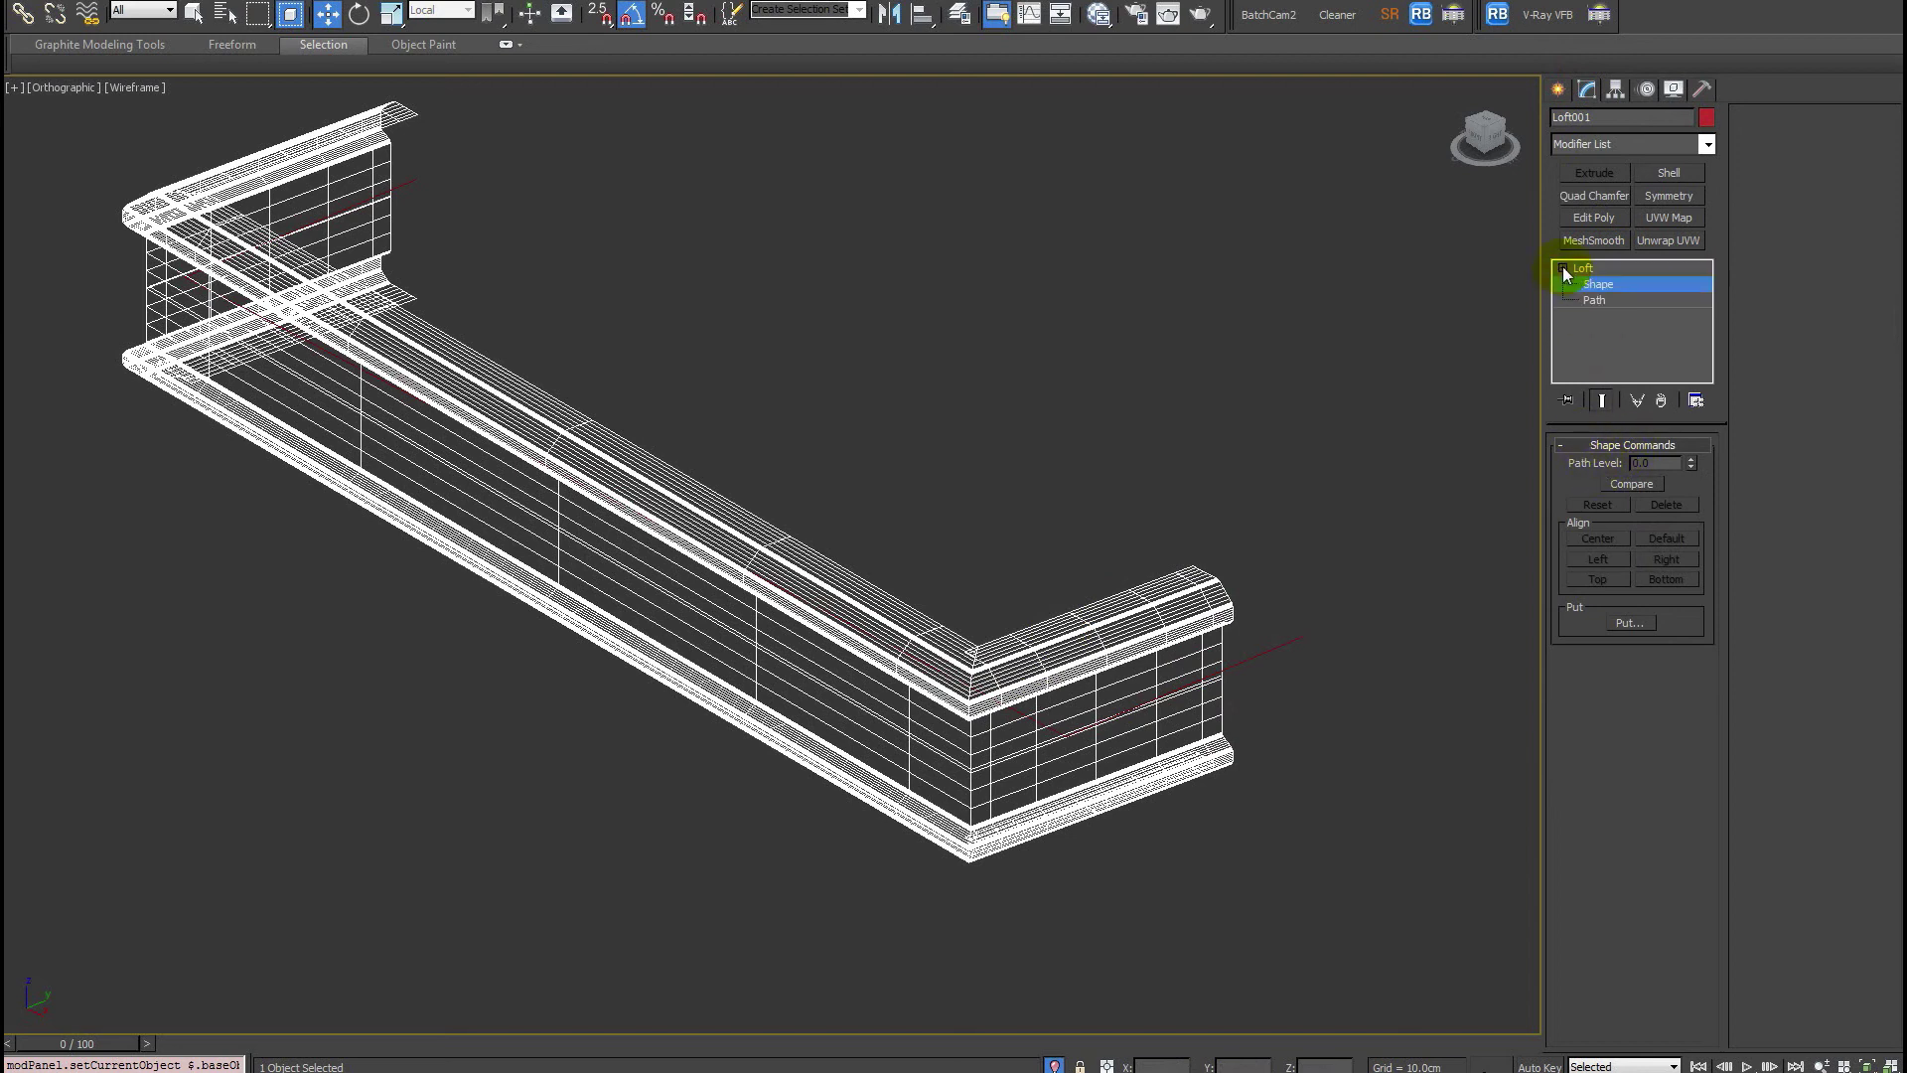
{"action": "left_click", "coordinate": [1594, 268]}
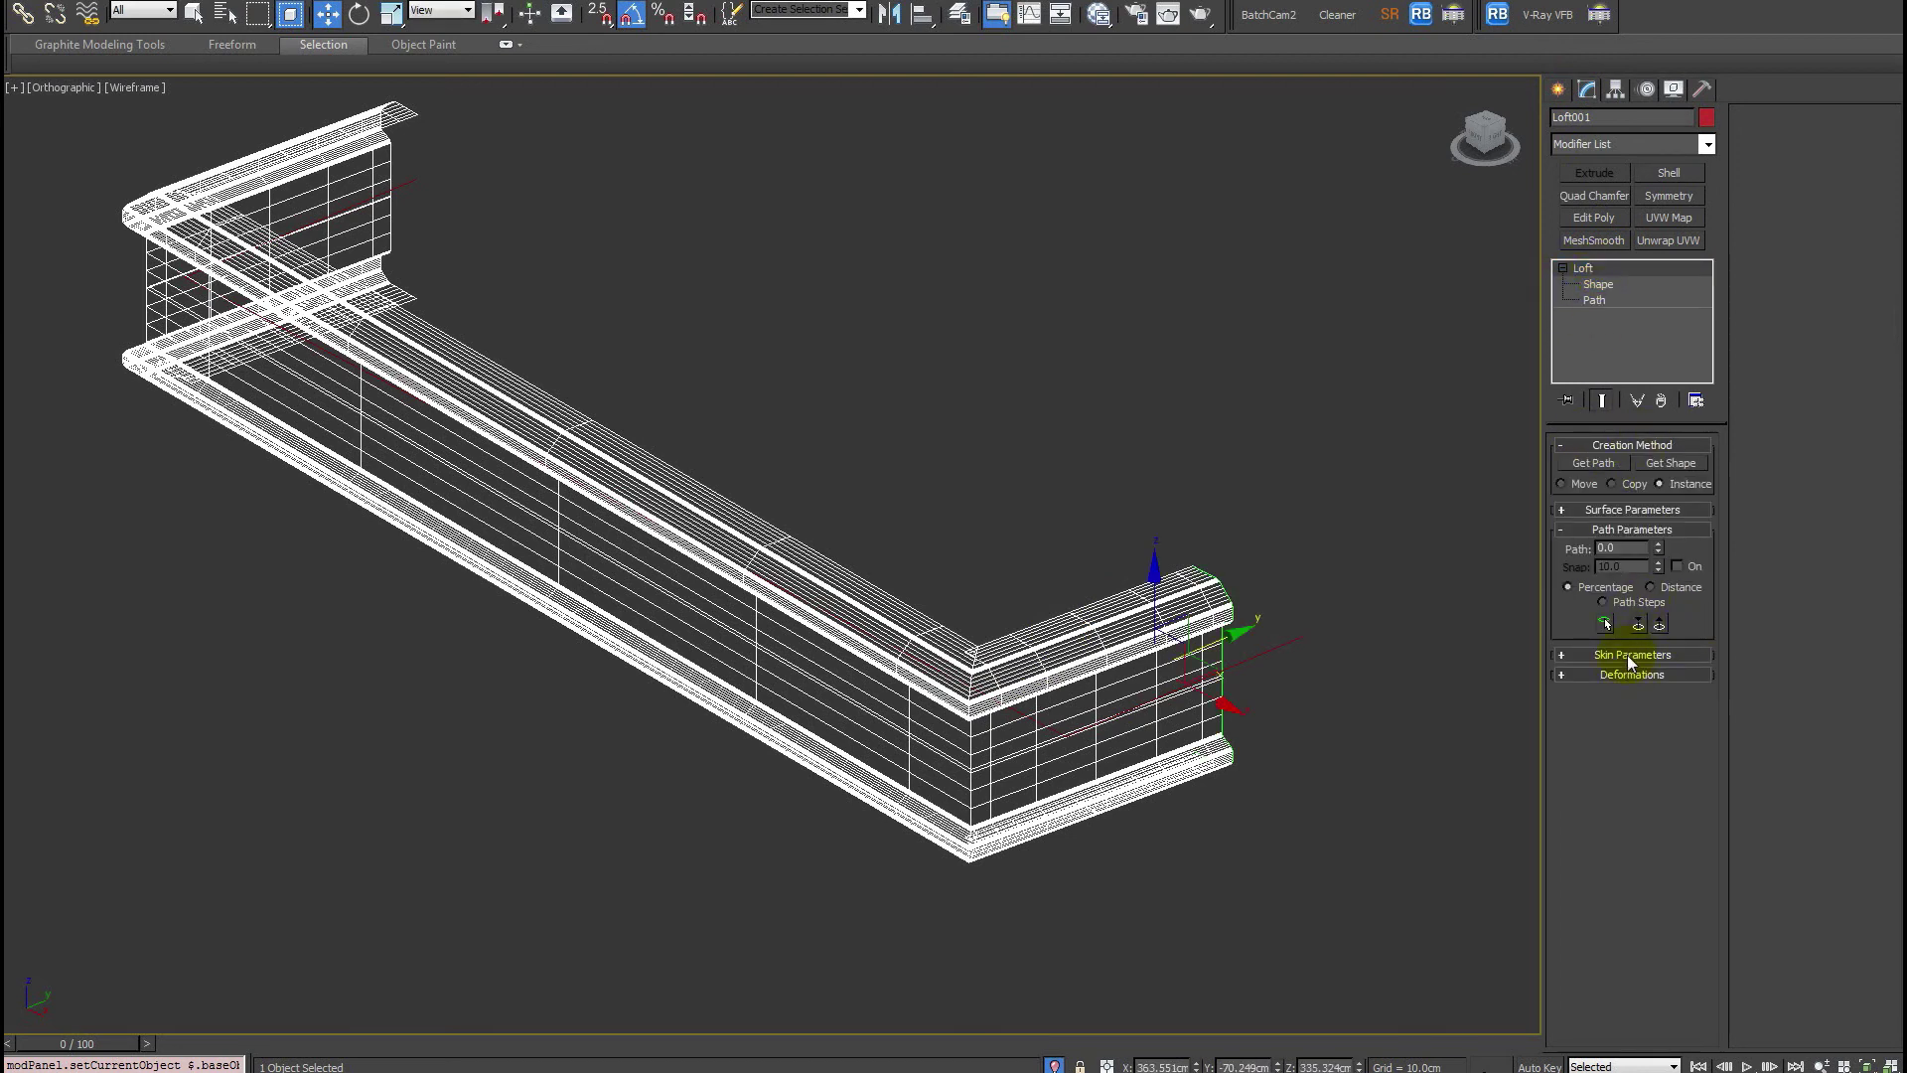
{"action": "left_click", "coordinate": [1627, 654]}
{"action": "left_click", "coordinate": [1688, 758]}
{"action": "left_click", "coordinate": [1689, 758]}
{"action": "left_click", "coordinate": [1688, 758]}
{"action": "left_click", "coordinate": [1688, 758]}
{"action": "left_click", "coordinate": [1689, 758]}
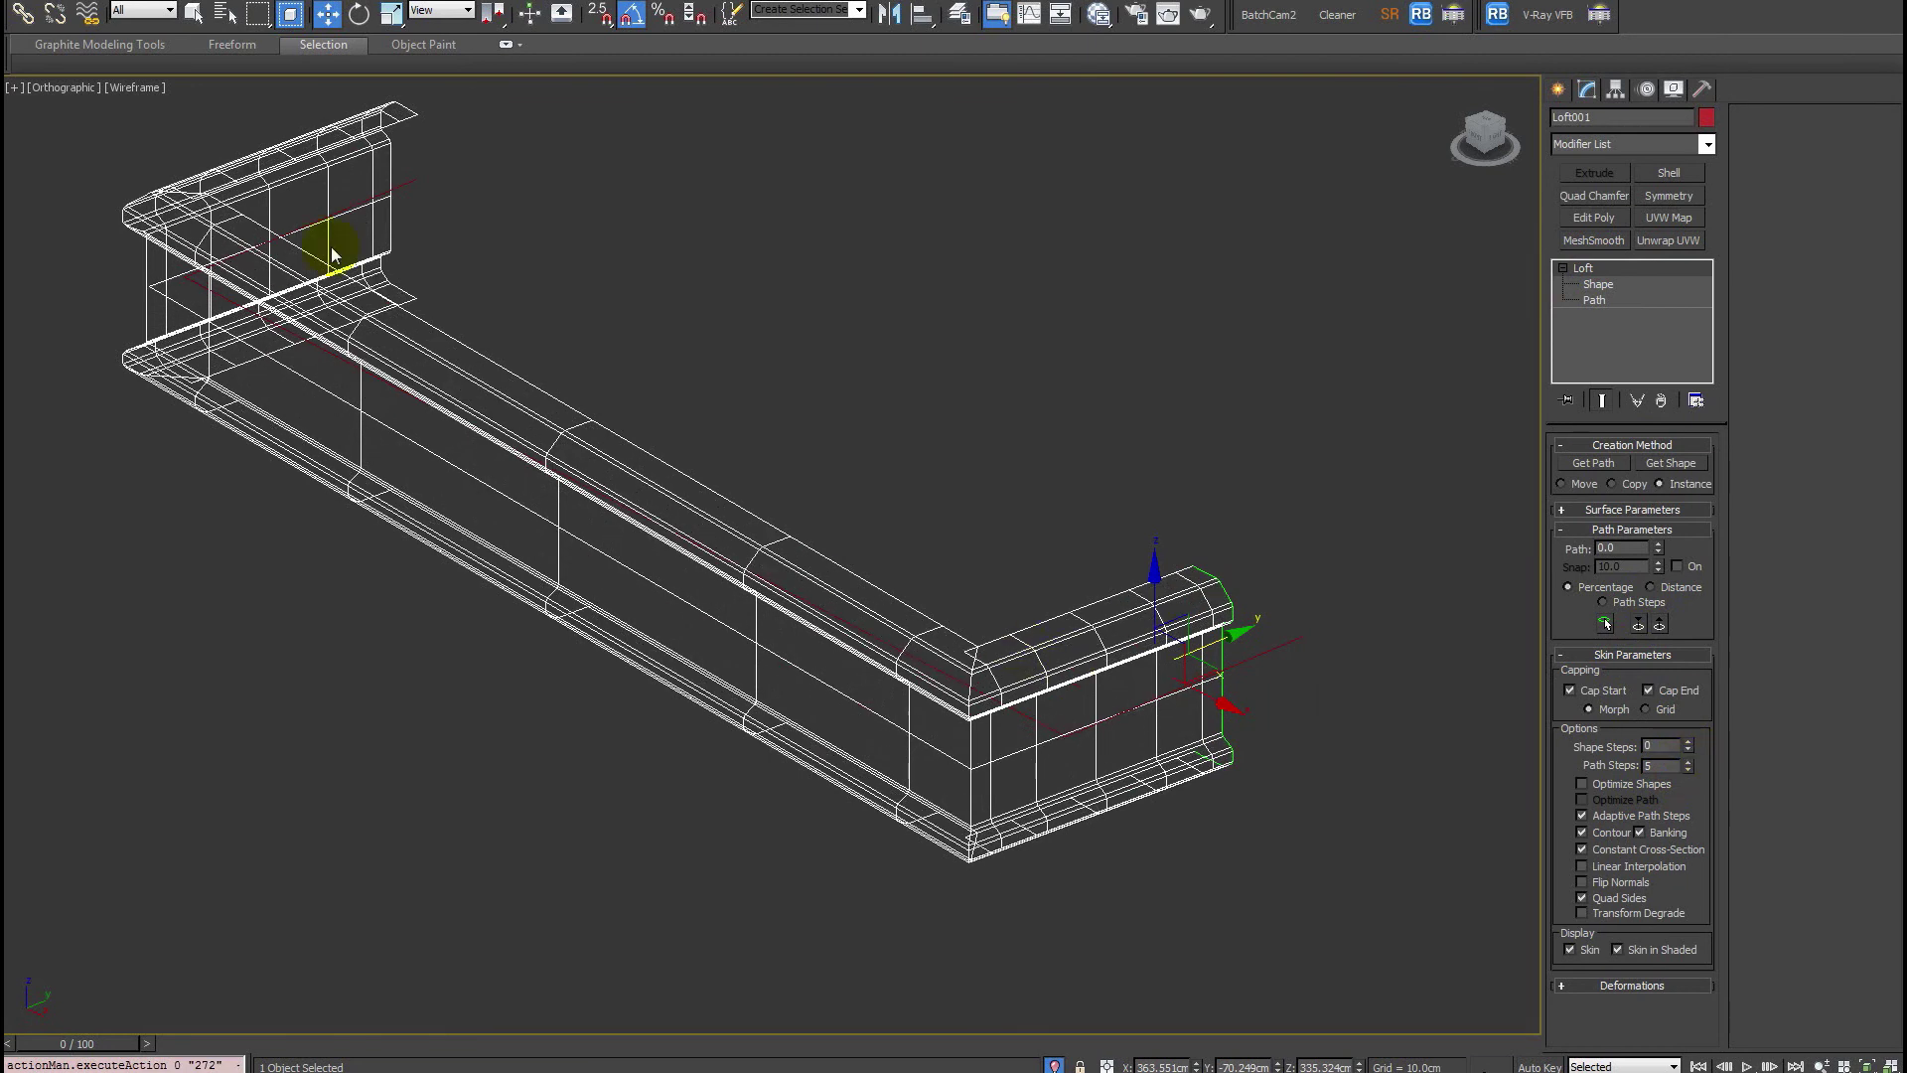
Display the loft shaded with edged faces and set its Path Steps to 0.
{"action": "left_click", "coordinate": [151, 109]}
{"action": "left_click", "coordinate": [133, 88]}
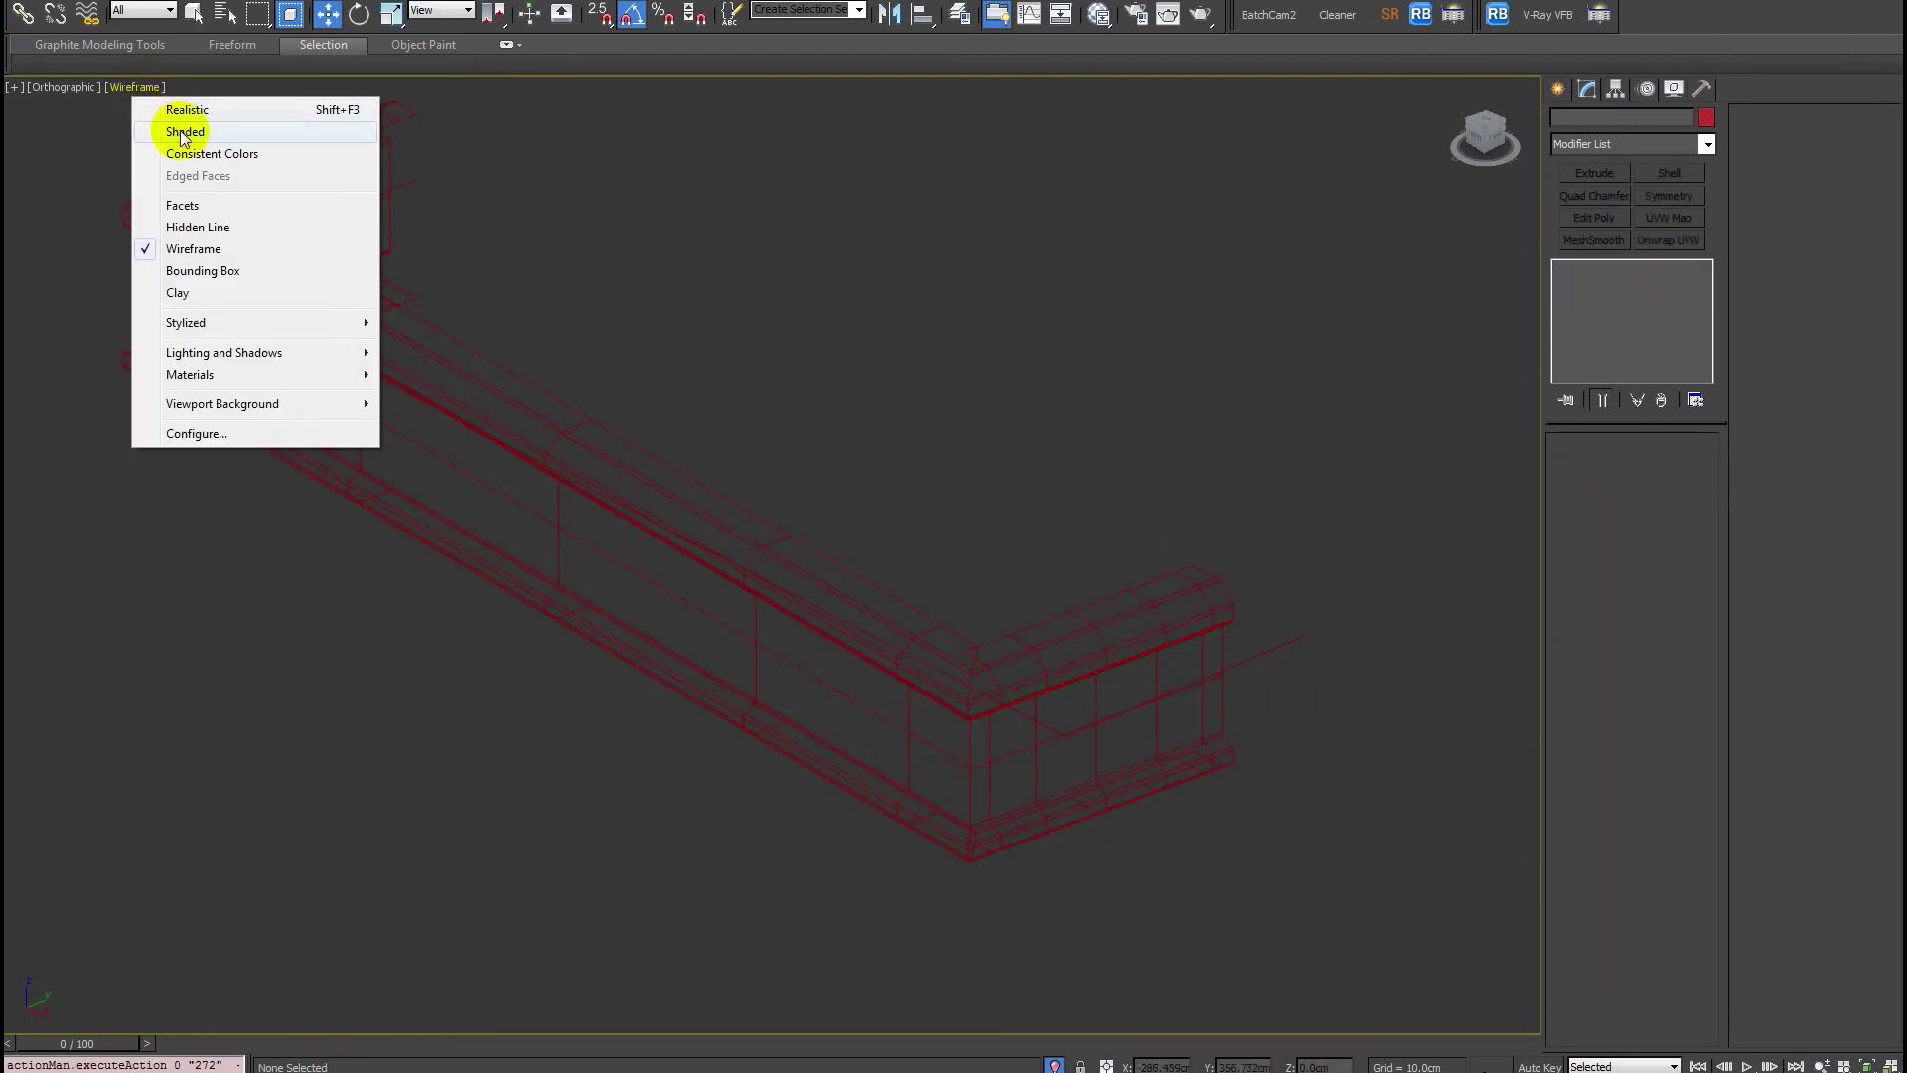
{"action": "left_click", "coordinate": [174, 132]}
{"action": "left_click", "coordinate": [954, 682]}
{"action": "key", "text": "F3"}
{"action": "key", "text": "F3"}
{"action": "key", "text": "F4"}
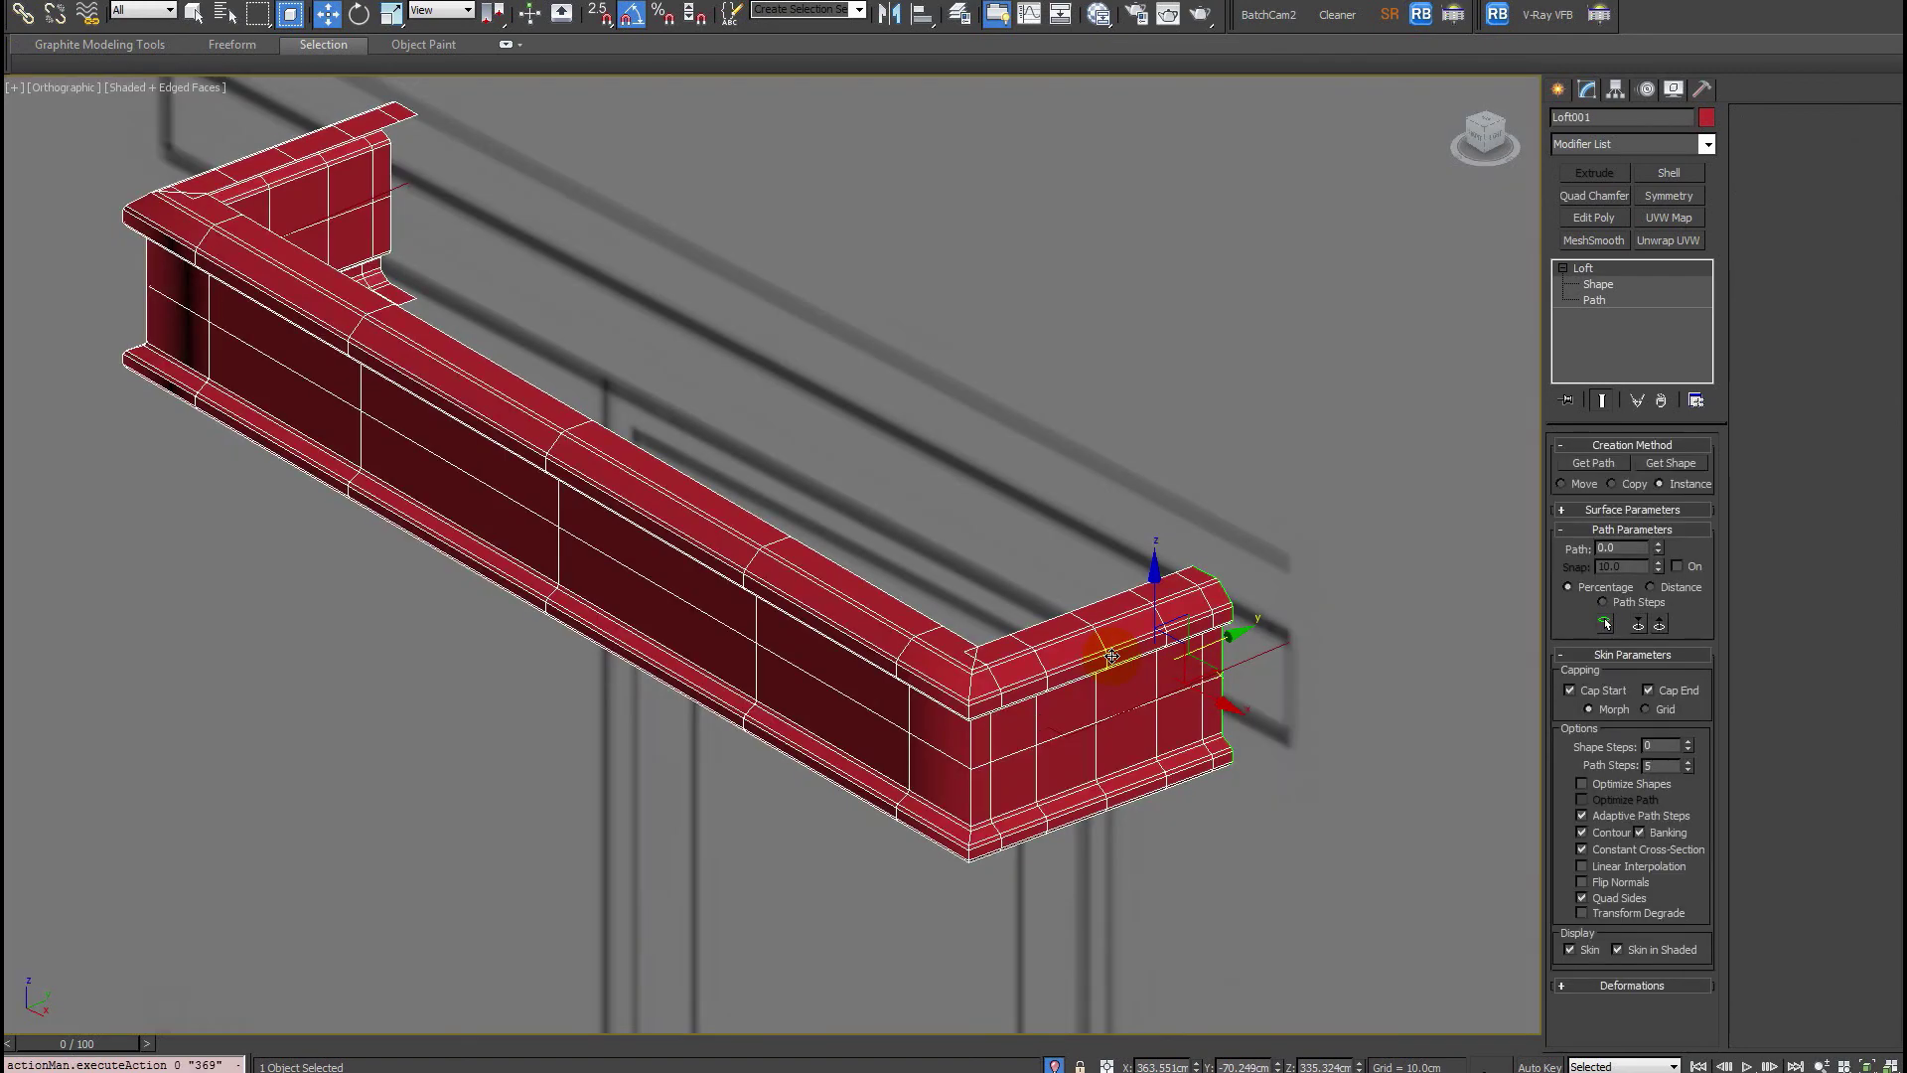
{"action": "left_click", "coordinate": [1689, 769]}
{"action": "left_click", "coordinate": [1689, 769]}
{"action": "left_click", "coordinate": [1689, 769]}
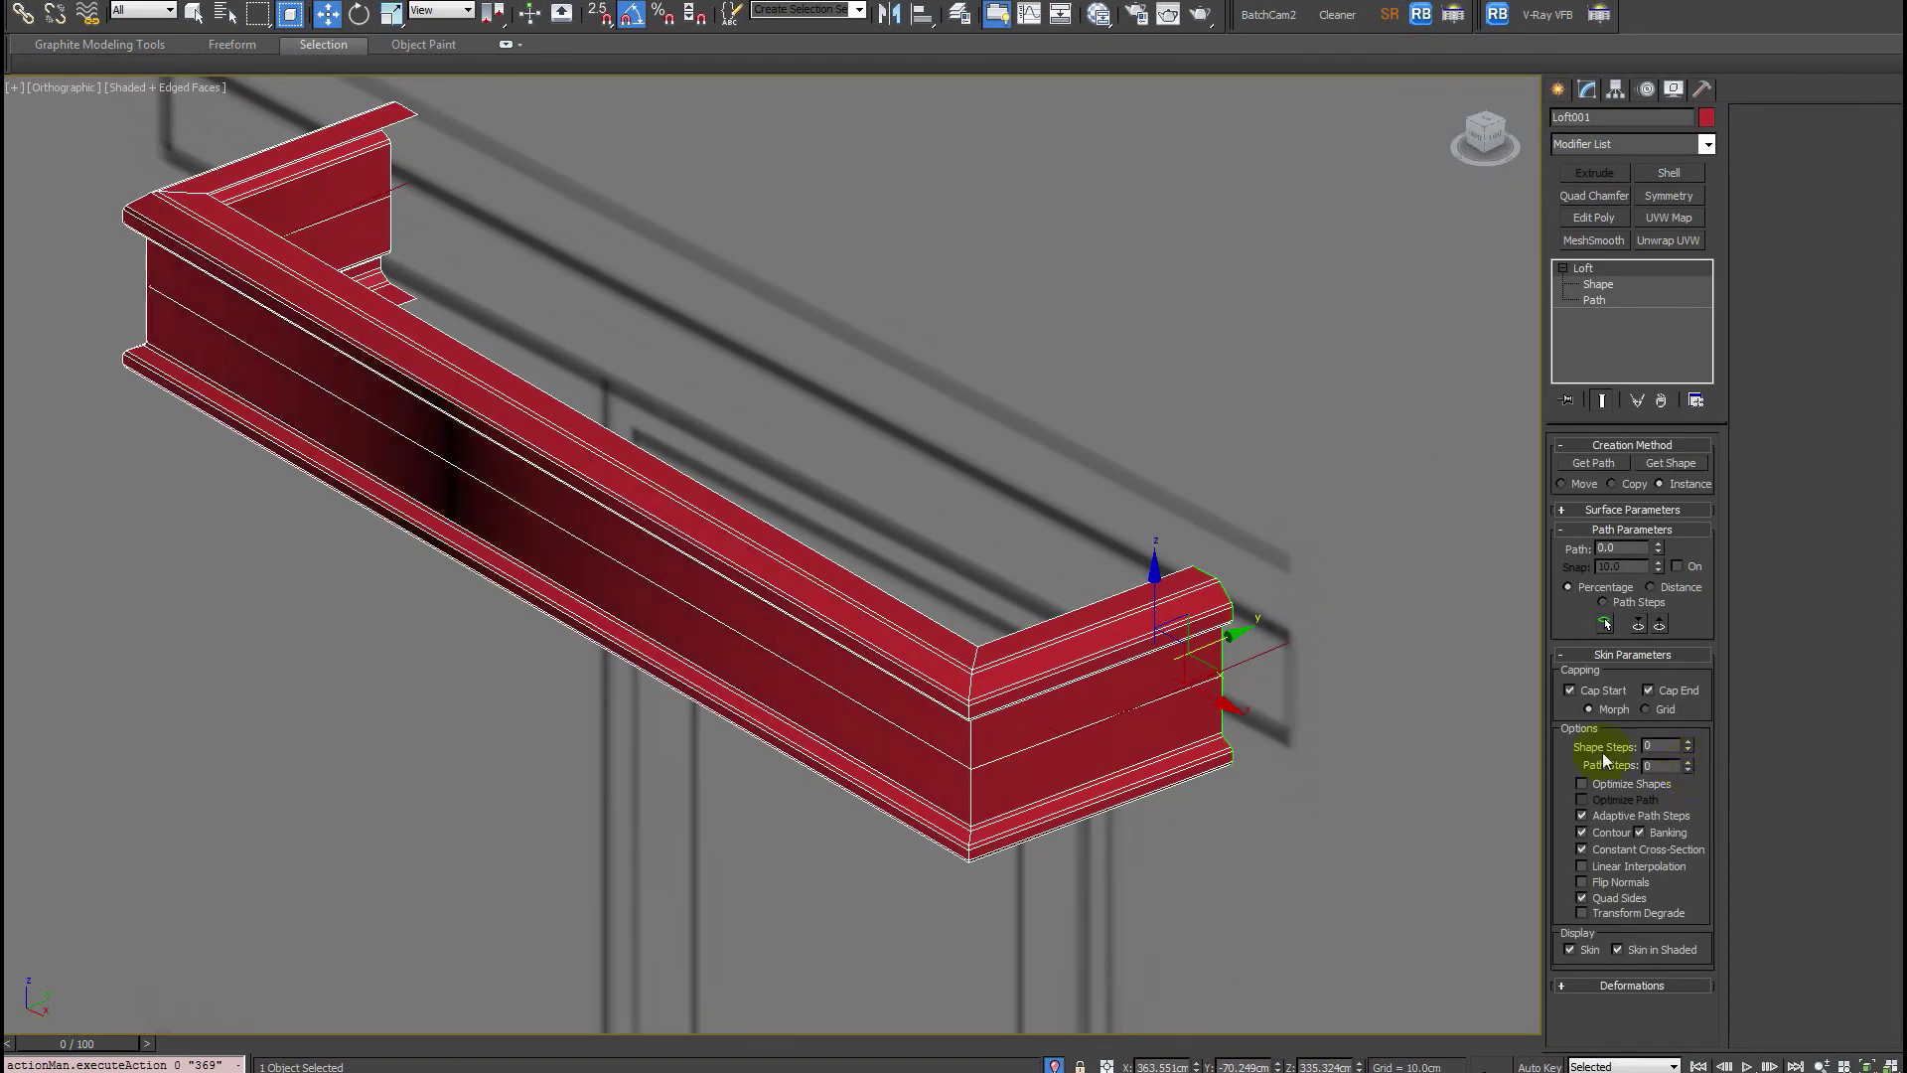
Convert the lofted canopy frame to an Editable Poly.
{"action": "middle_click_drag", "start_coordinate": [1143, 636], "coordinate": [1003, 544], "text": "alt"}
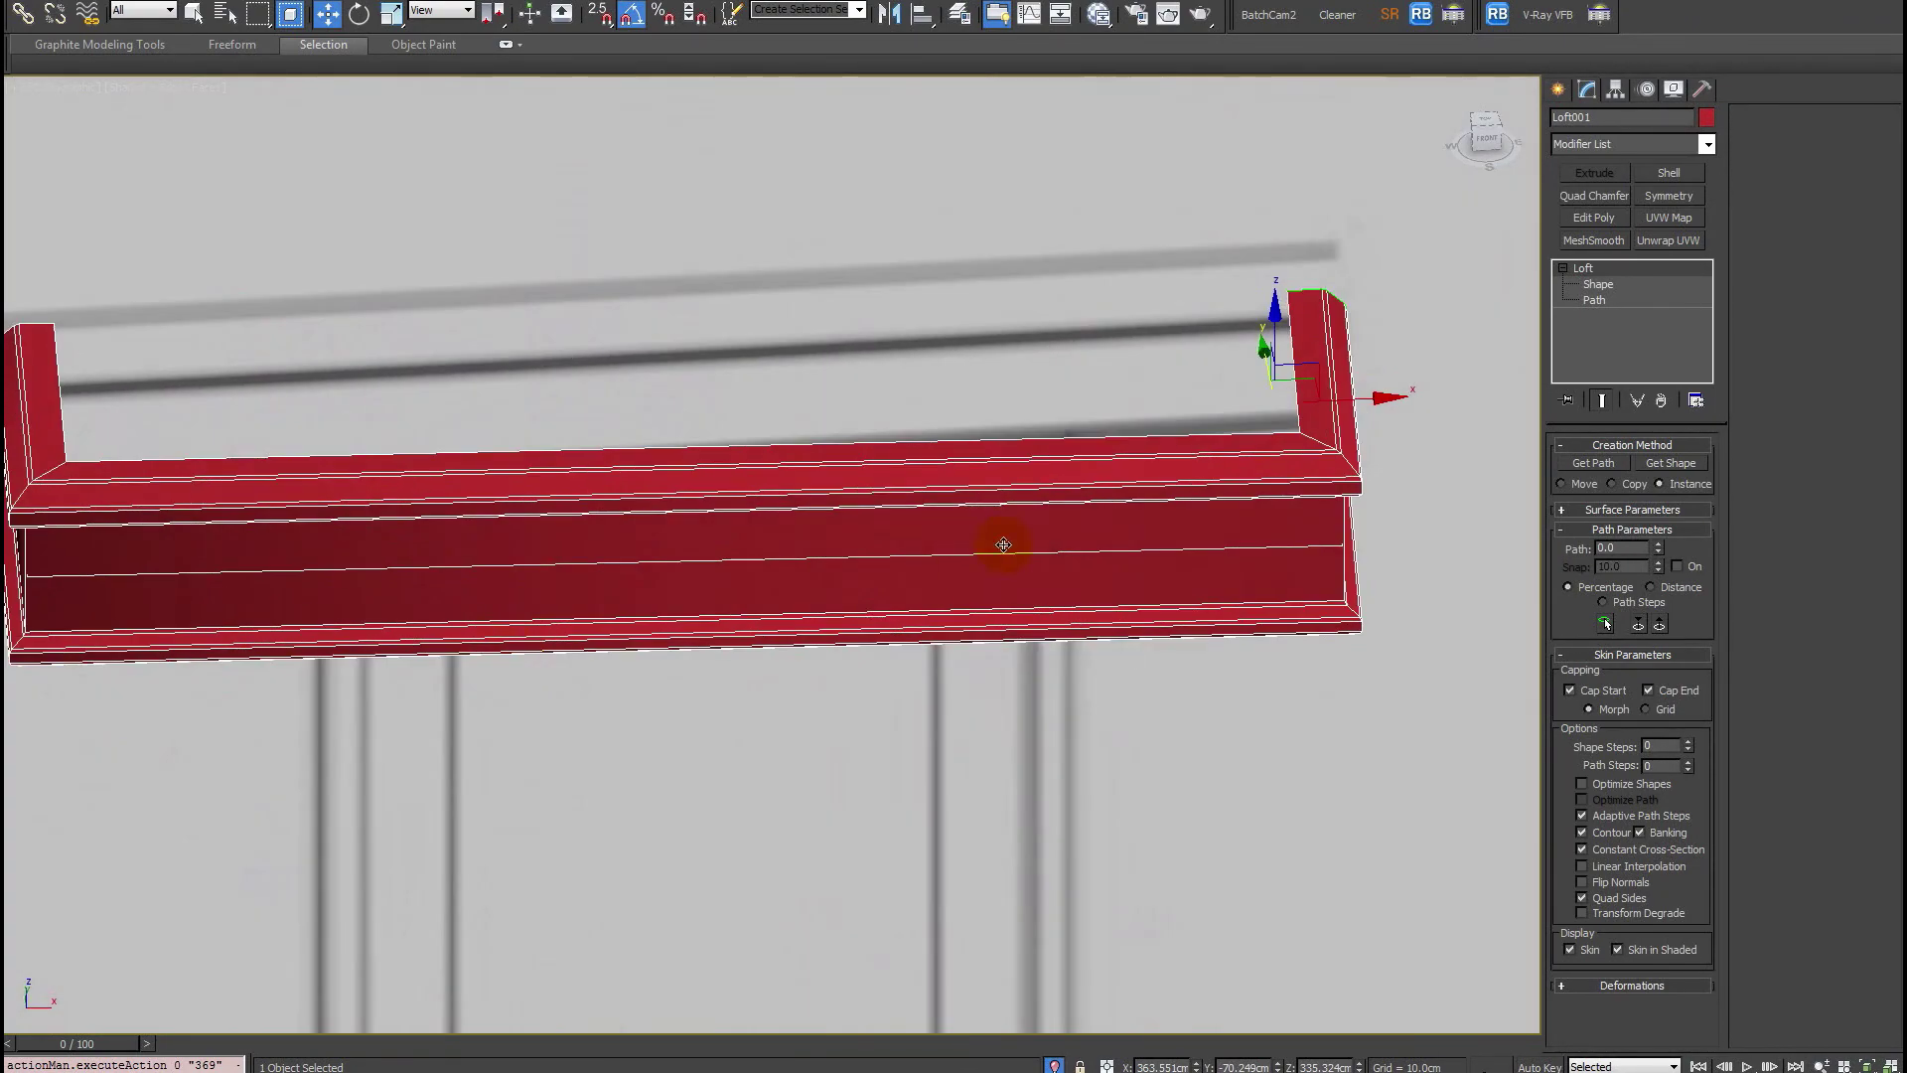
{"action": "right_click", "coordinate": [1004, 544]}
{"action": "mouse_move", "coordinate": [1164, 727]}
{"action": "left_click", "coordinate": [1311, 740]}
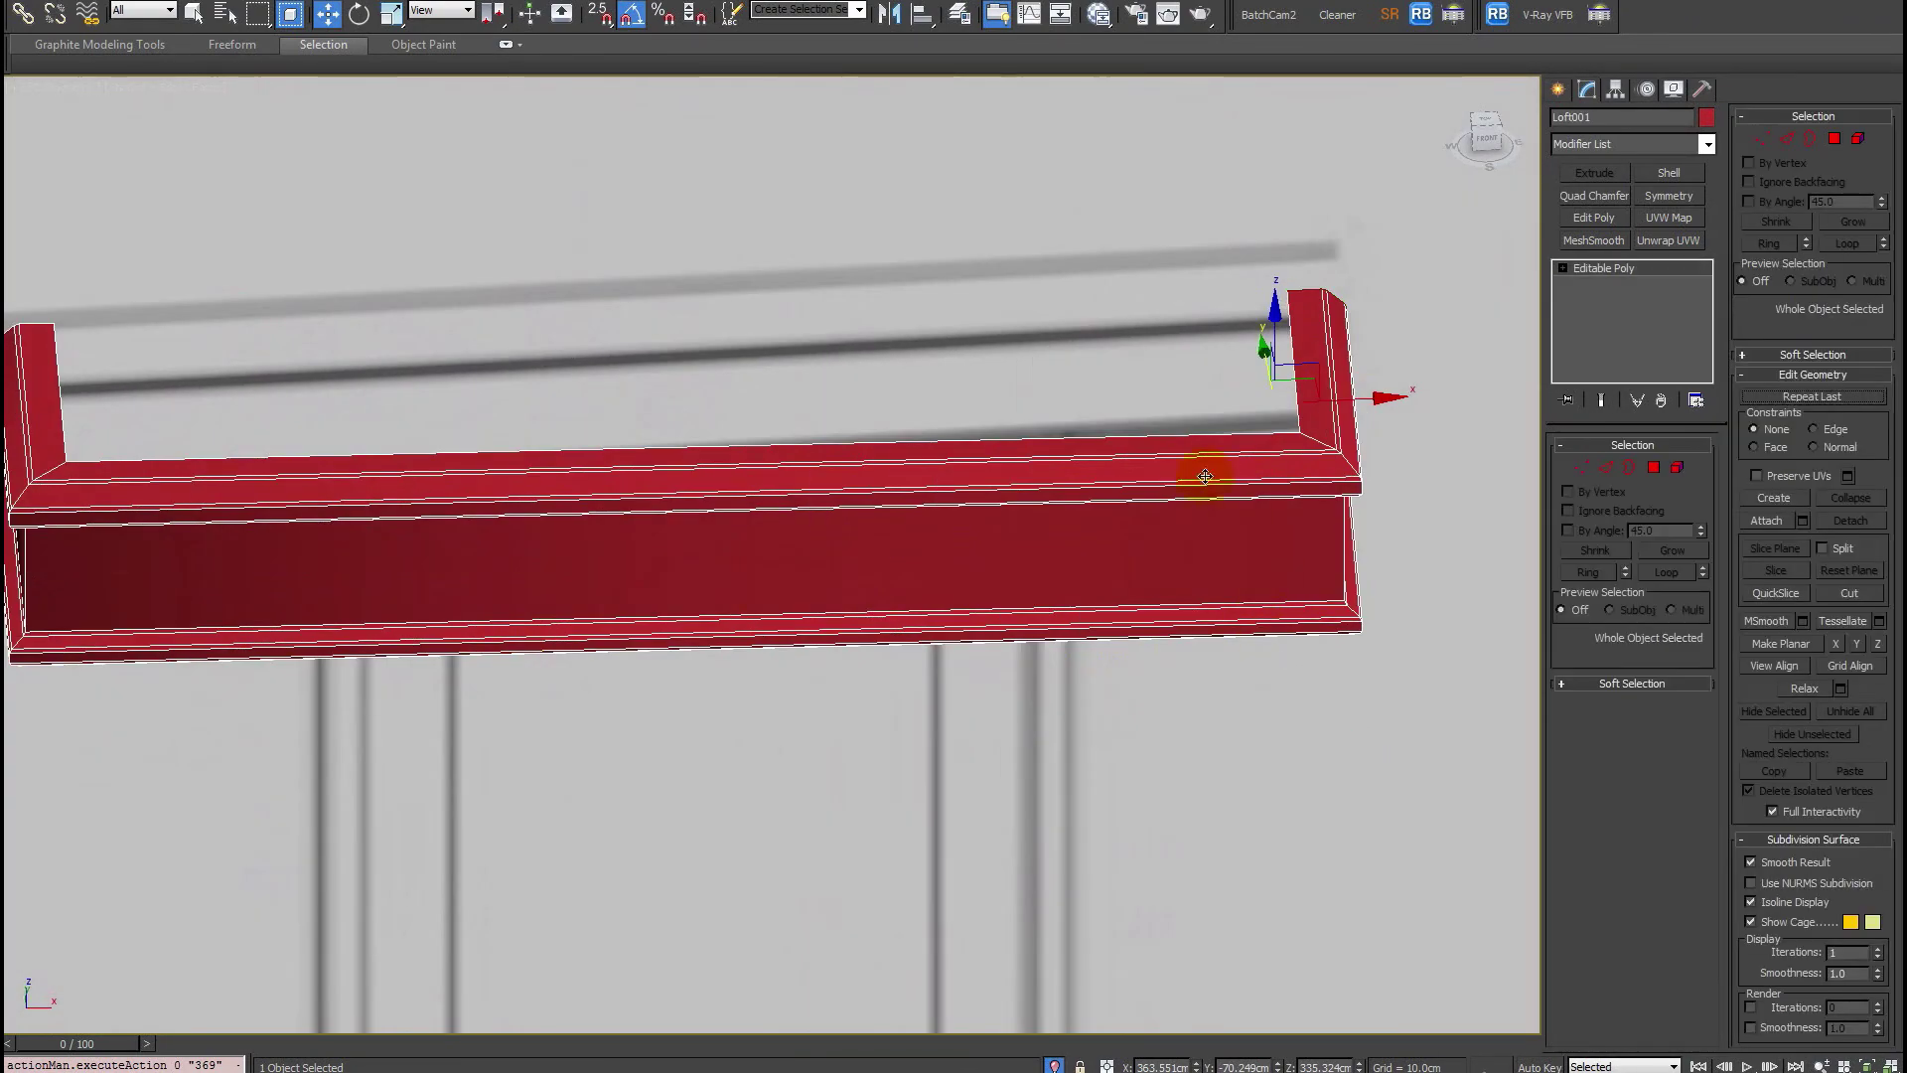
Bridge the opposite inner edges of the canopy's side arms to close its top and underside.
{"action": "middle_click_drag", "start_coordinate": [1205, 469], "coordinate": [1005, 426], "text": "alt"}
{"action": "key", "text": "2"}
{"action": "left_click", "coordinate": [171, 632]}
{"action": "left_click", "coordinate": [1238, 240], "text": "ctrl"}
{"action": "left_click", "coordinate": [1595, 801]}
{"action": "middle_click_drag", "start_coordinate": [1043, 616], "coordinate": [858, 407], "text": "alt"}
{"action": "left_click", "coordinate": [68, 489]}
{"action": "left_click", "coordinate": [1257, 644], "text": "ctrl"}
{"action": "left_click", "coordinate": [1579, 806]}
In the front view, move the canopy's left-end vertices along the World X axis to the left end of the reference drawing's canopy.
{"action": "middle_click_drag", "start_coordinate": [1301, 695], "coordinate": [1260, 773], "text": "alt"}
{"action": "key", "text": "f"}
{"action": "key", "text": "F3"}
{"action": "scroll", "coordinate": [526, 576], "scroll_direction": "down", "scroll_amount": 5}
{"action": "key", "text": "1"}
{"action": "key", "text": "F3"}
{"action": "left_click_drag", "start_coordinate": [651, 633], "coordinate": [471, 459]}
{"action": "scroll", "coordinate": [572, 513], "scroll_direction": "up", "scroll_amount": 2}
{"action": "key", "text": "F3"}
{"action": "key", "text": "F3"}
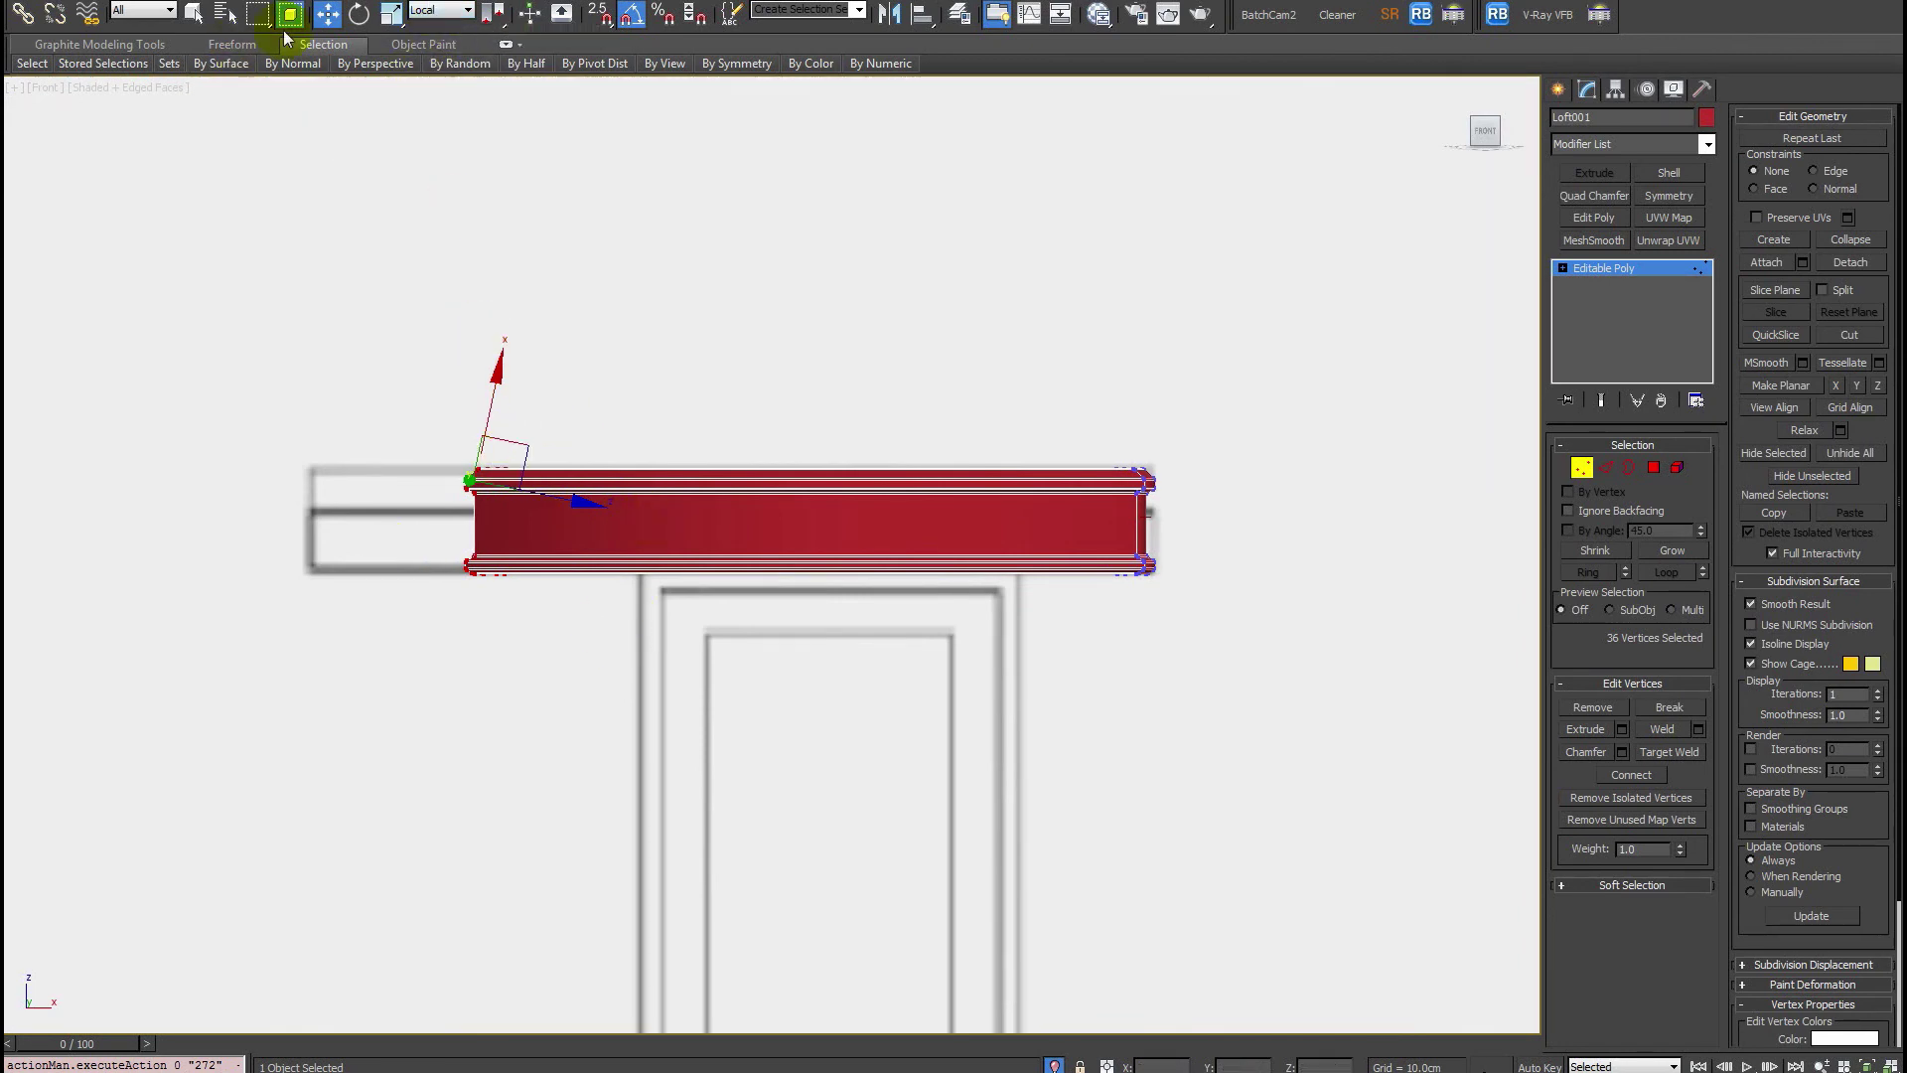
{"action": "left_click", "coordinate": [445, 12]}
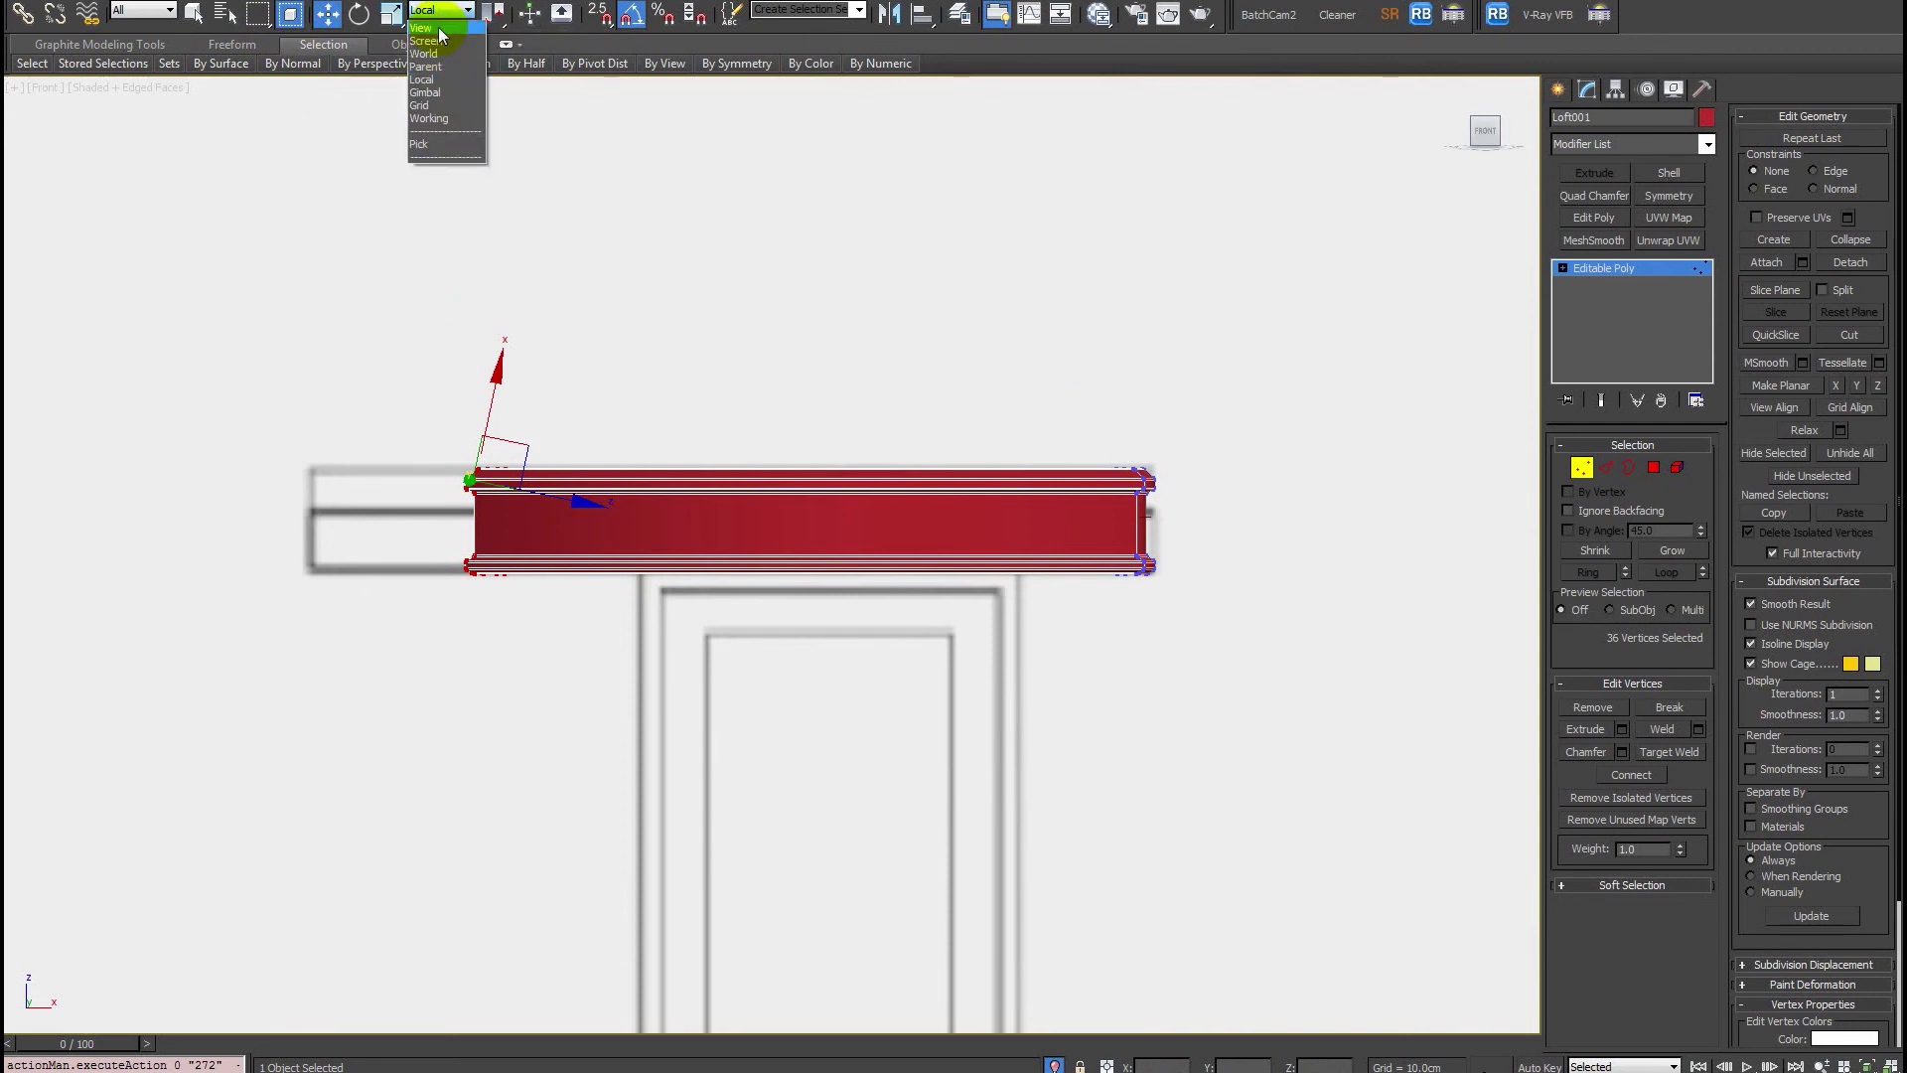
{"action": "left_click", "coordinate": [449, 30]}
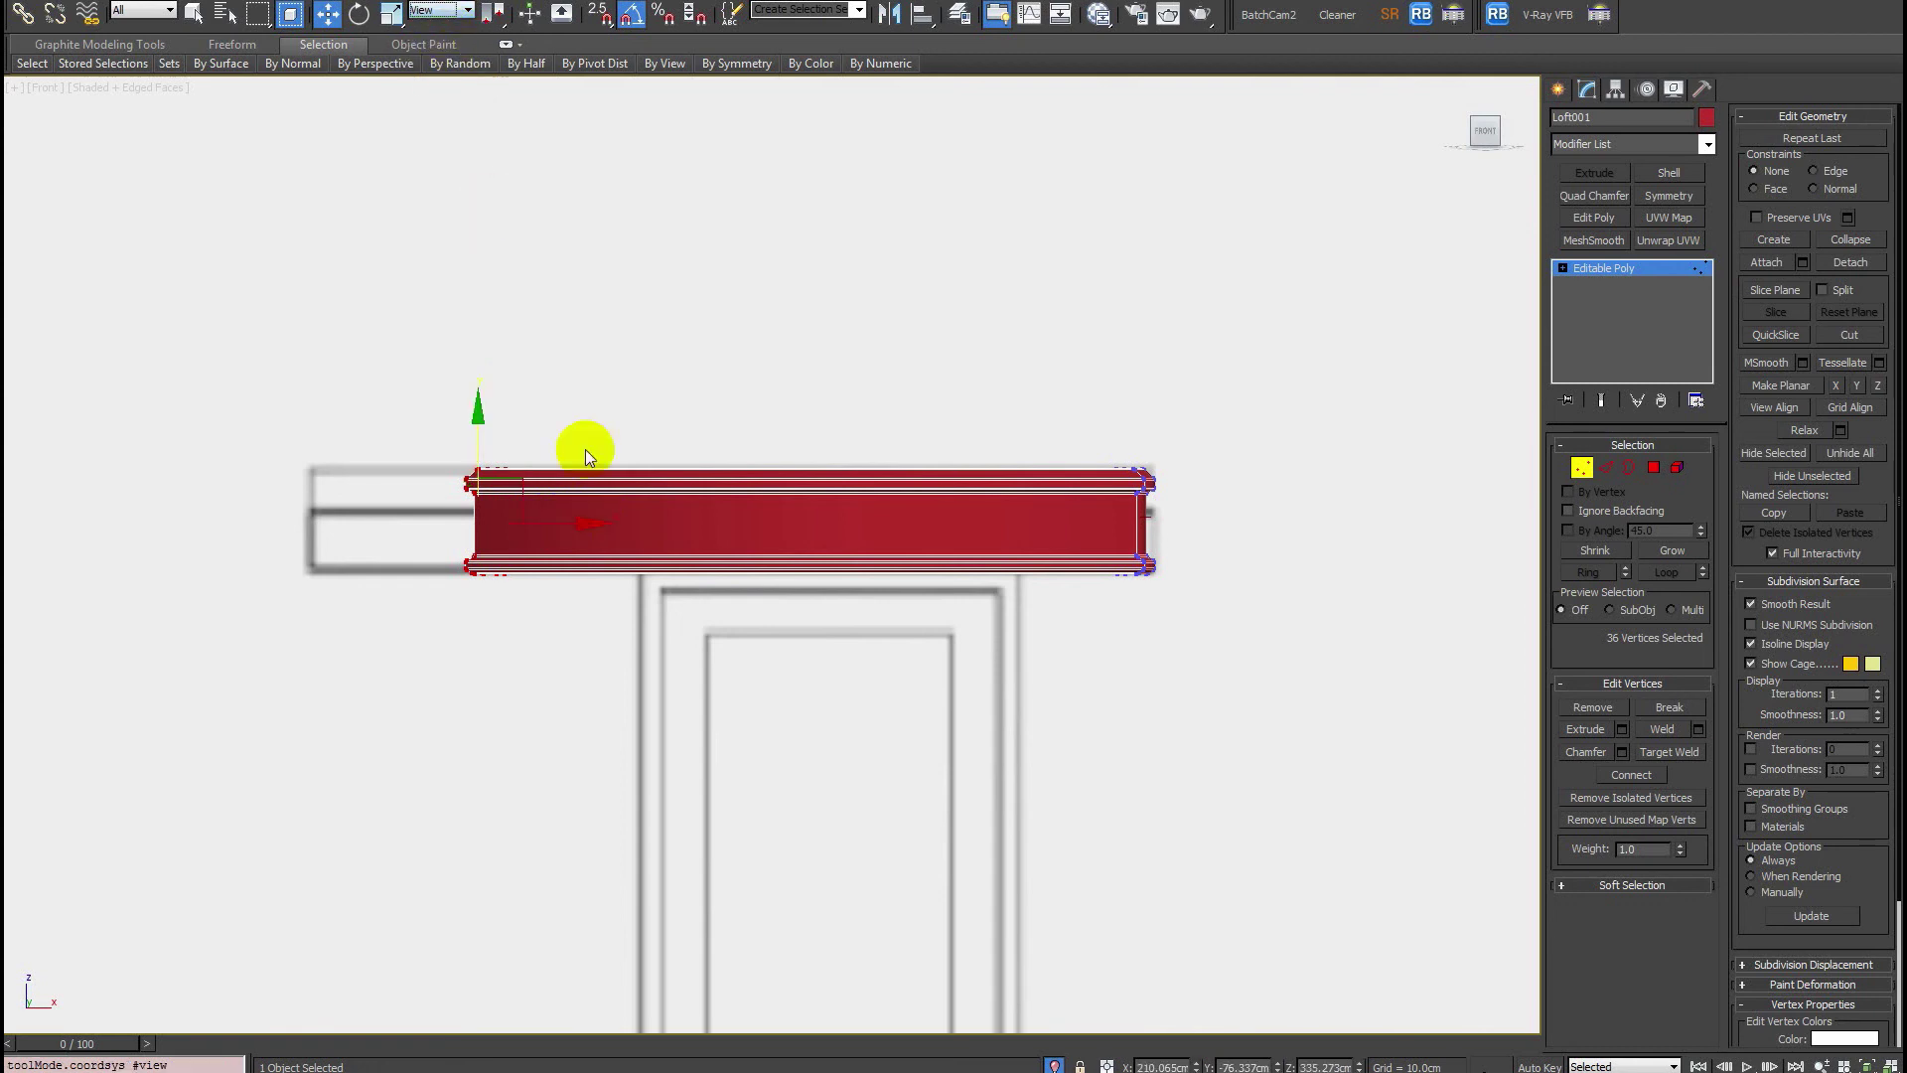
{"action": "left_click", "coordinate": [442, 12]}
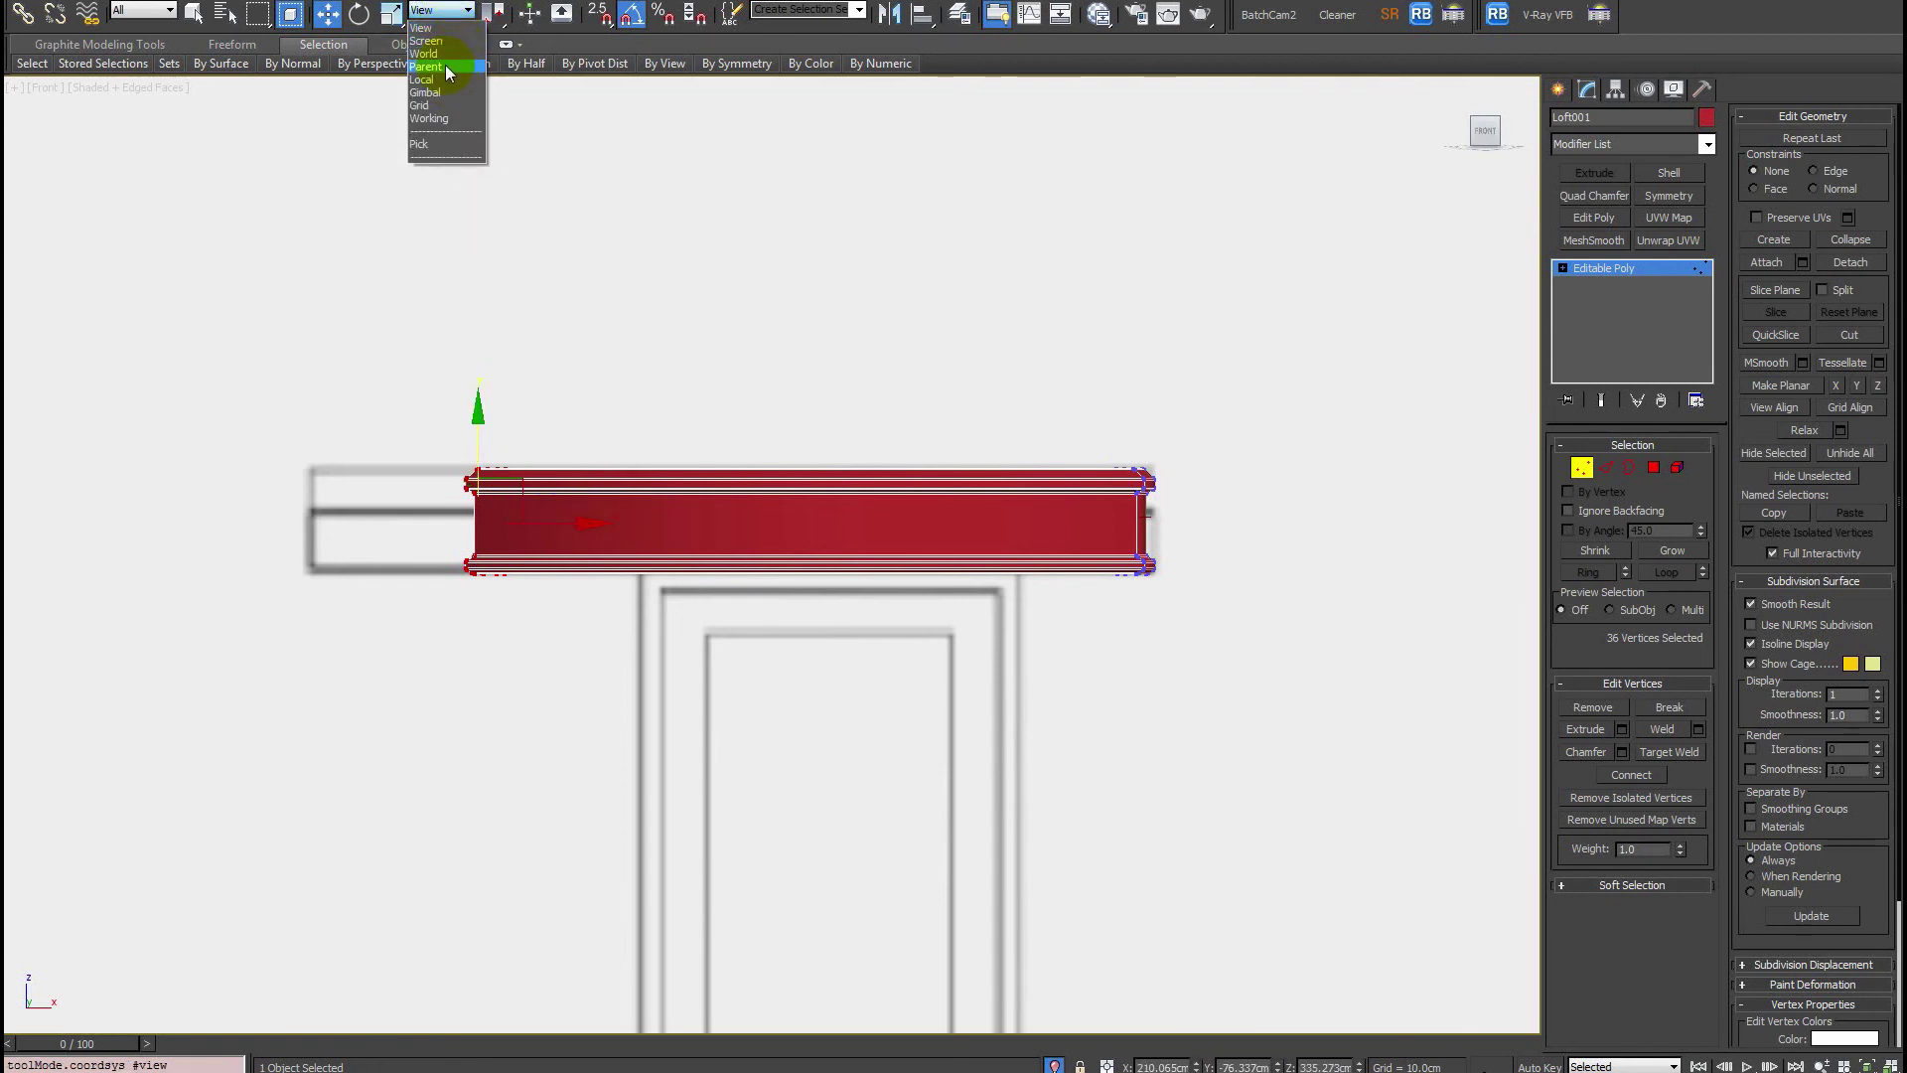
{"action": "left_click", "coordinate": [446, 67]}
{"action": "left_click", "coordinate": [446, 12]}
{"action": "left_click", "coordinate": [447, 54]}
{"action": "left_click_drag", "start_coordinate": [571, 521], "coordinate": [411, 515]}
Move the canopy's right-end vertices about 0.9 cm outward along X to match the reference drawing.
{"action": "left_click_drag", "start_coordinate": [1055, 298], "coordinate": [1321, 706]}
{"action": "key", "text": "F3"}
{"action": "key", "text": "F3"}
{"action": "mouse_move", "coordinate": [1184, 522]}
{"action": "left_mouse_down"}
{"action": "mouse_move", "coordinate": [1209, 527]}
{"action": "mouse_move", "coordinate": [1188, 528]}
{"action": "left_mouse_up"}
{"action": "mouse_move", "coordinate": [1171, 550]}
{"action": "middle_mouse_down", "text": "alt"}
{"action": "mouse_move", "coordinate": [553, 732]}
{"action": "mouse_move", "coordinate": [878, 636]}
{"action": "middle_mouse_up", "text": "alt"}
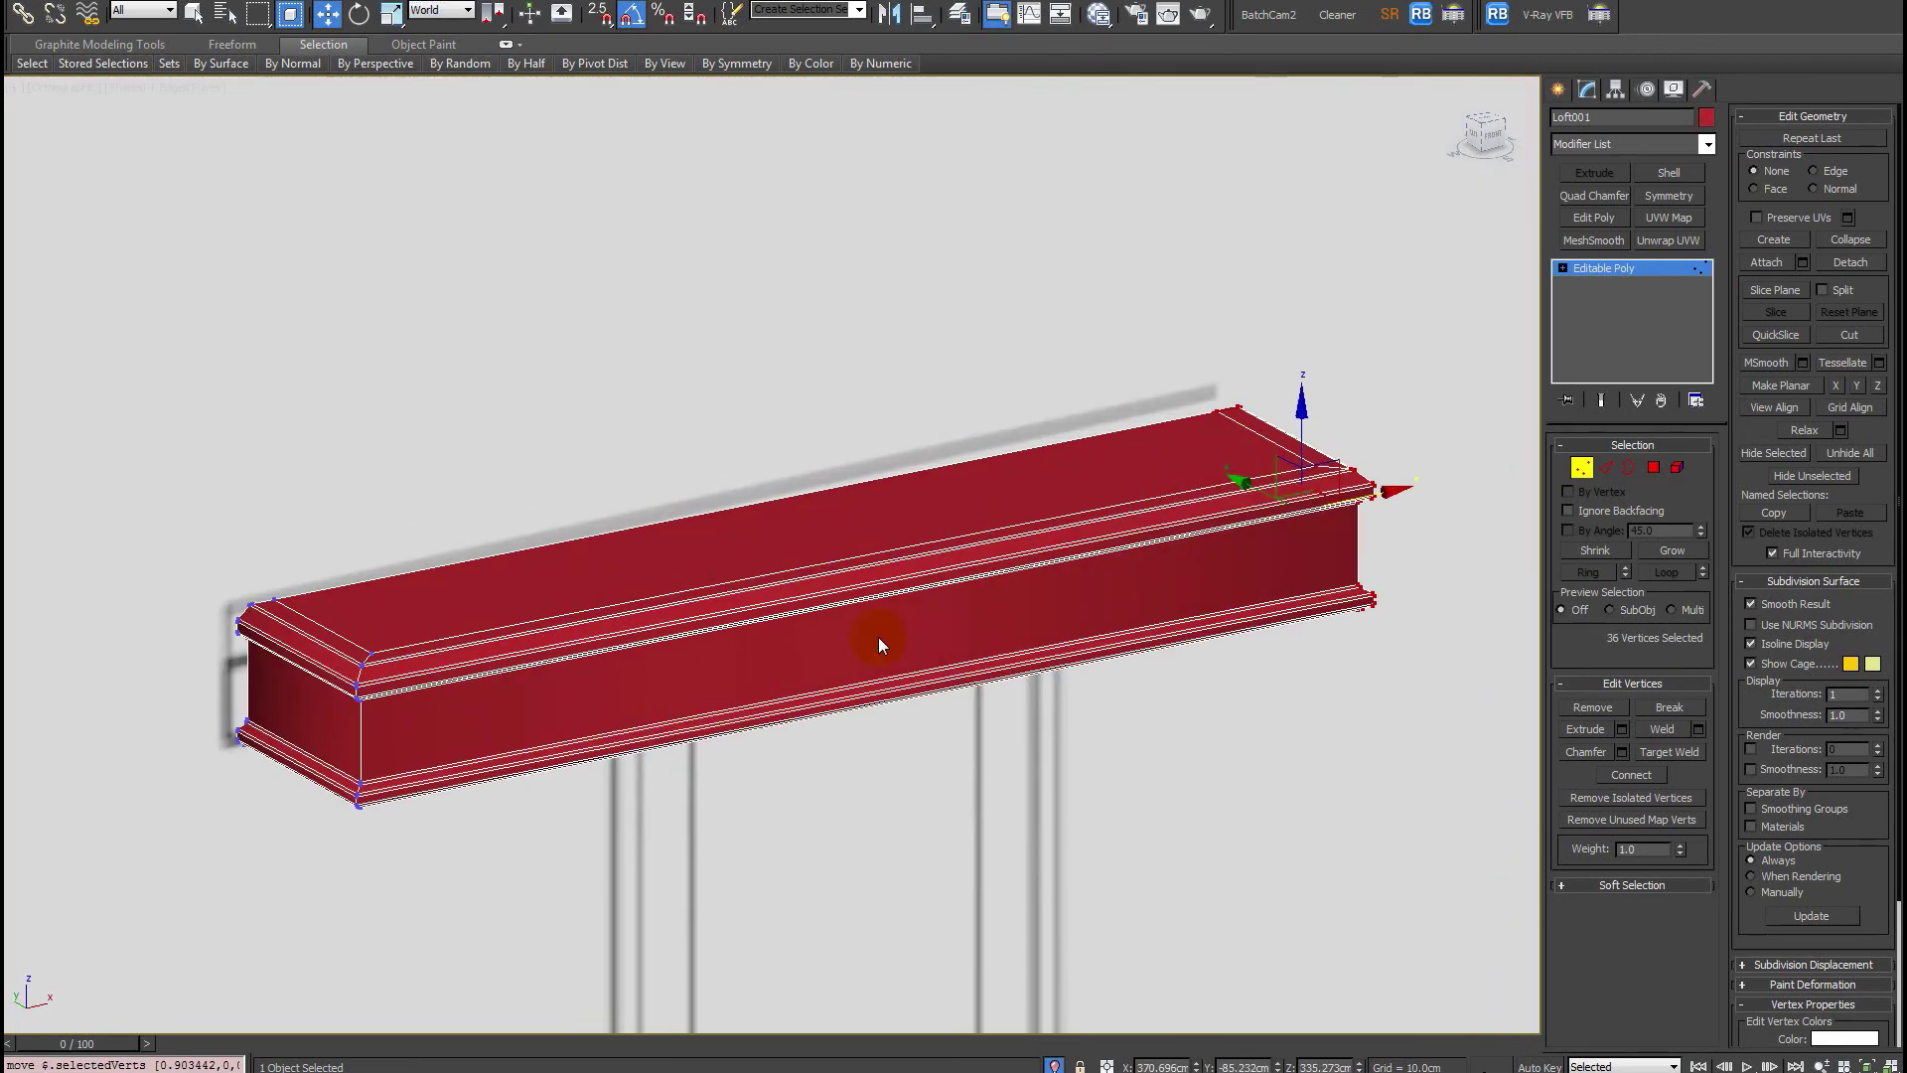
Flip the normals of all the canopy's polygons and auto-smooth them with a 45.0 threshold.
{"action": "left_click", "coordinate": [1653, 469]}
{"action": "key", "text": "ctrl+a"}
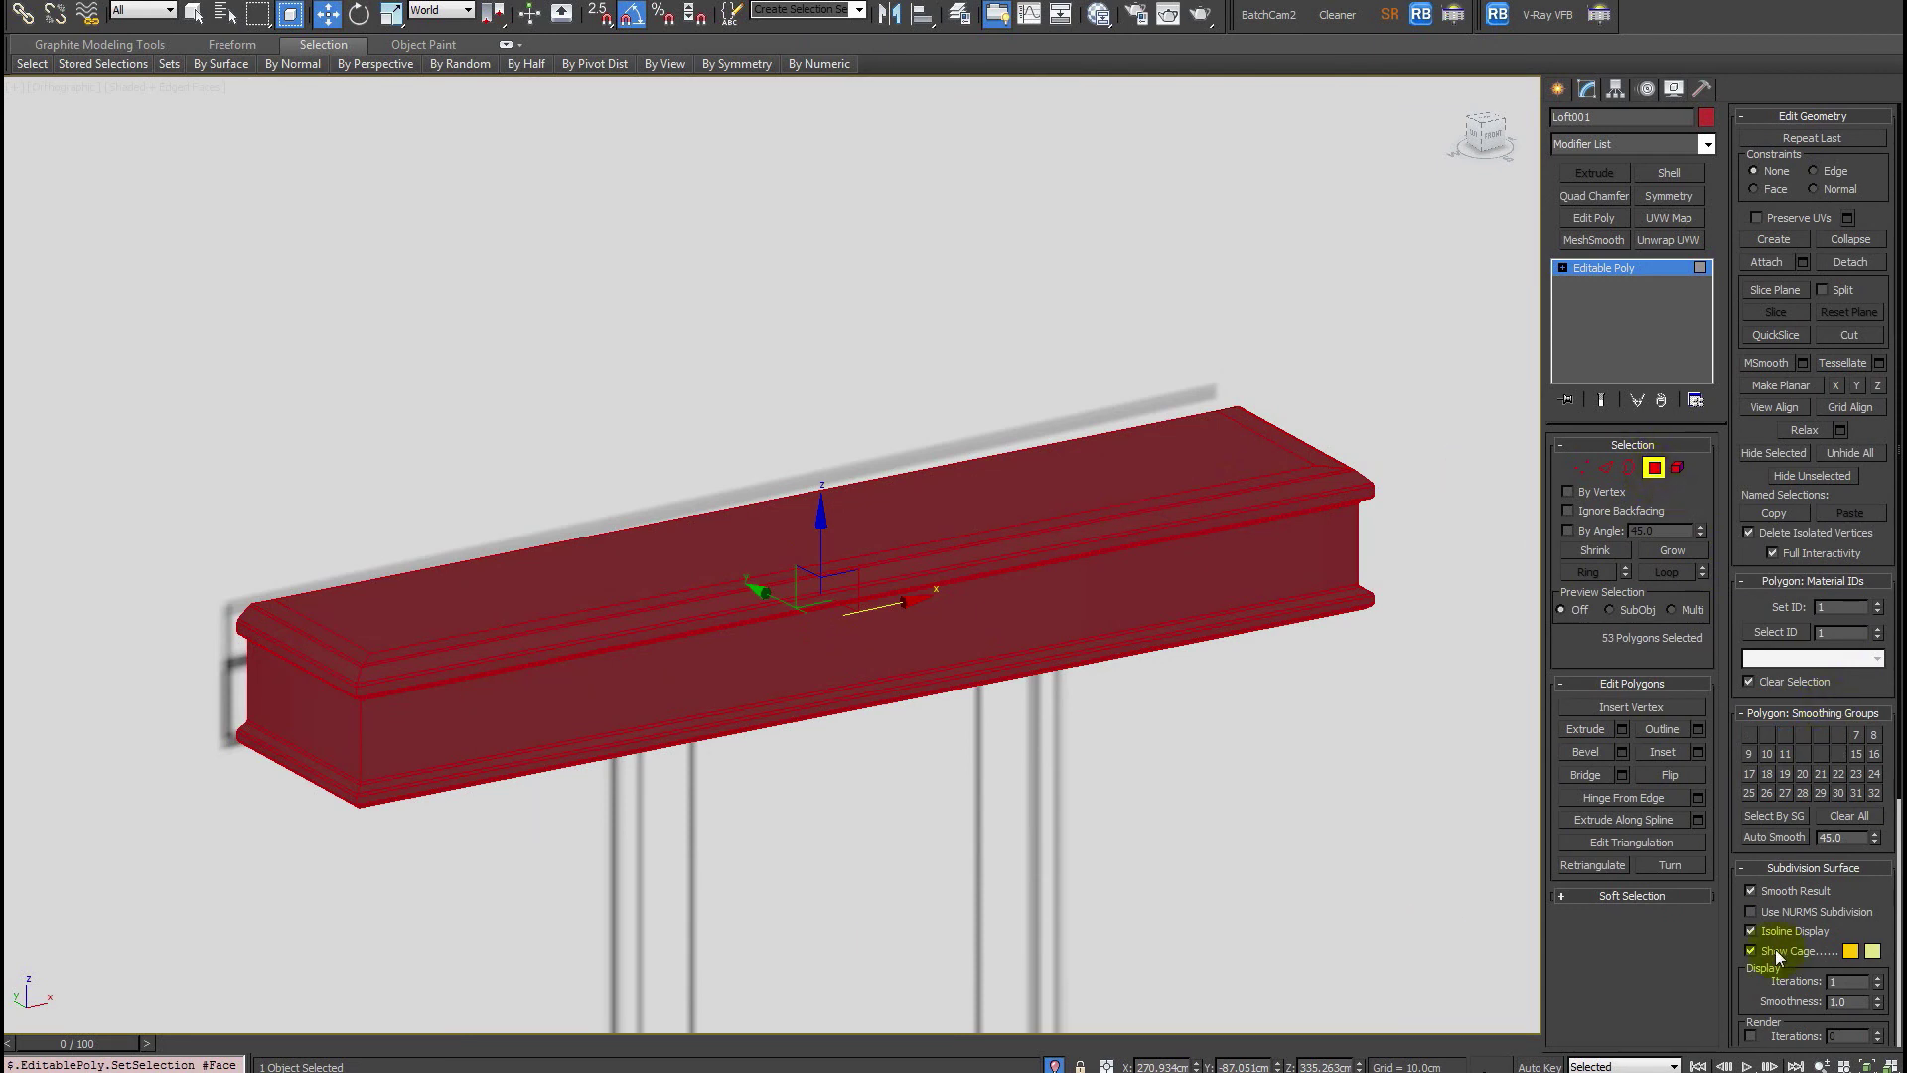
{"action": "left_click", "coordinate": [1668, 776]}
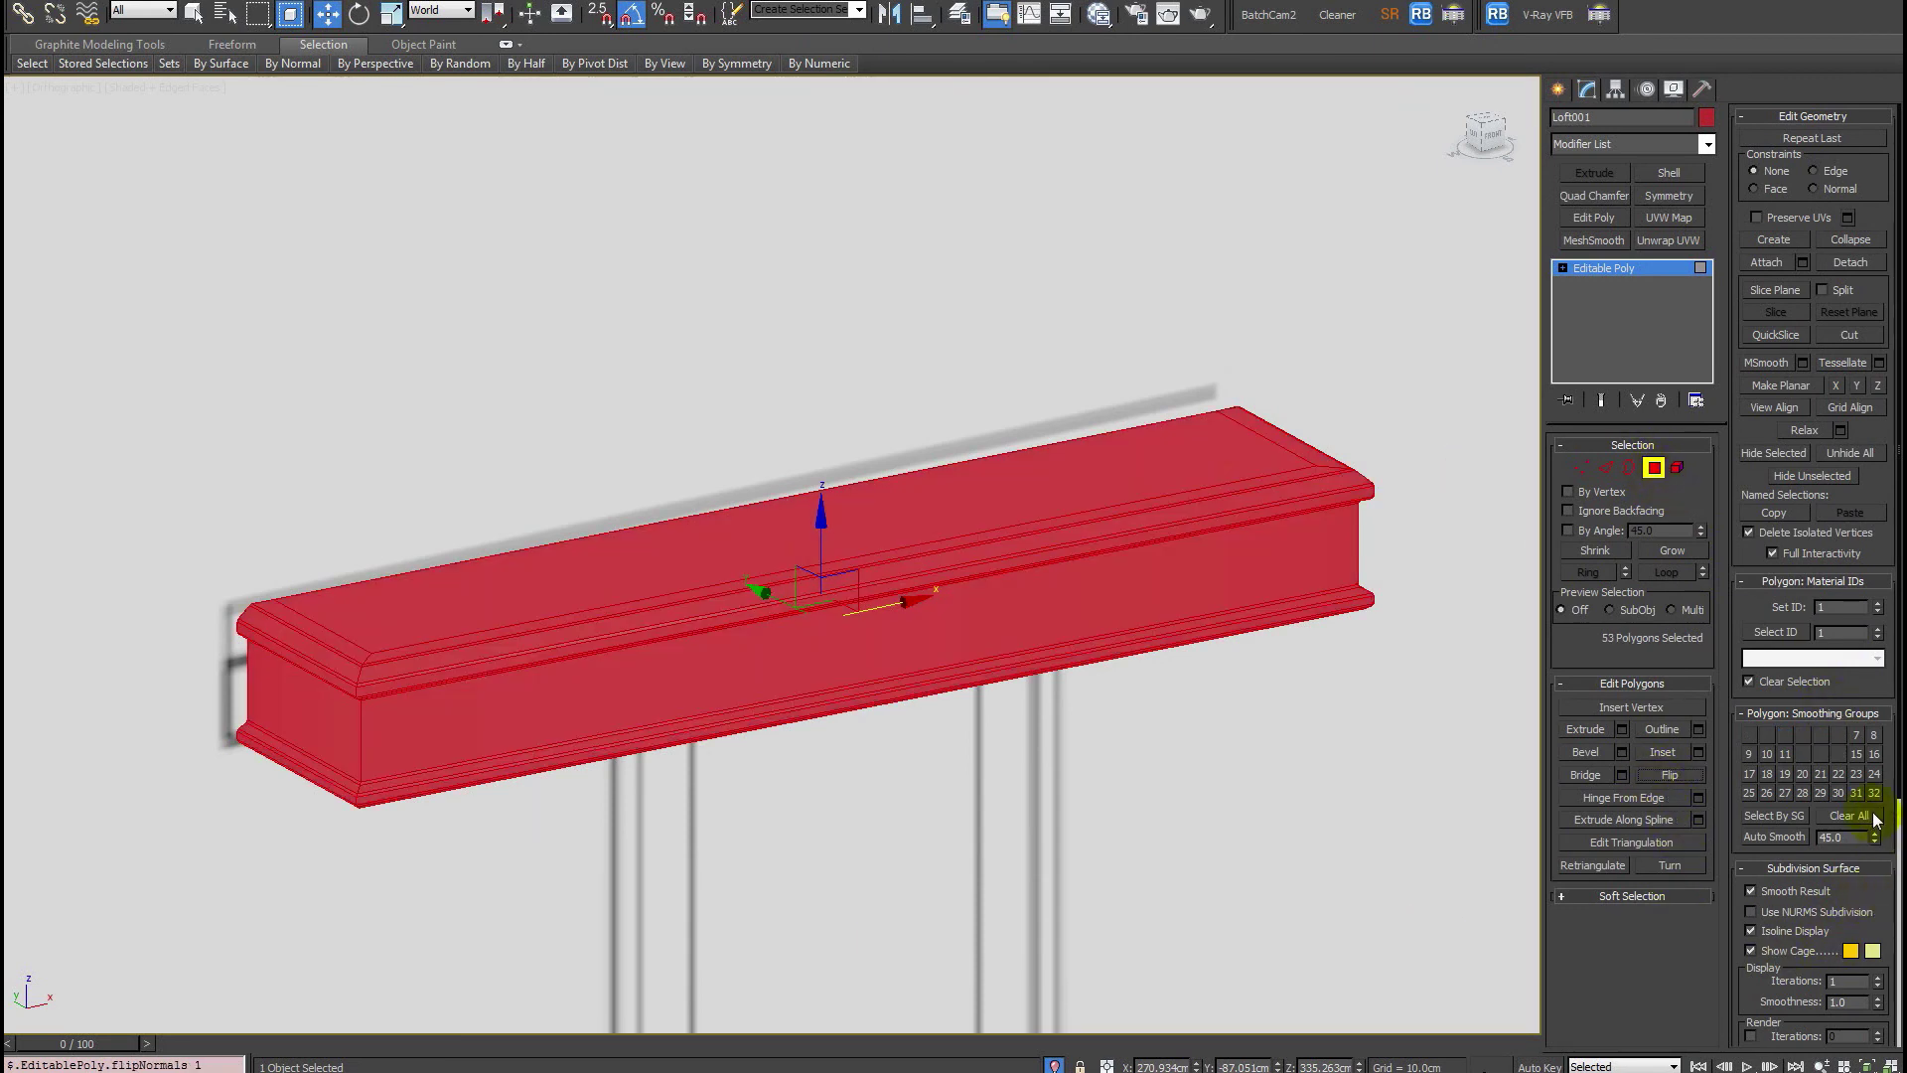
{"action": "left_click", "coordinate": [1778, 839]}
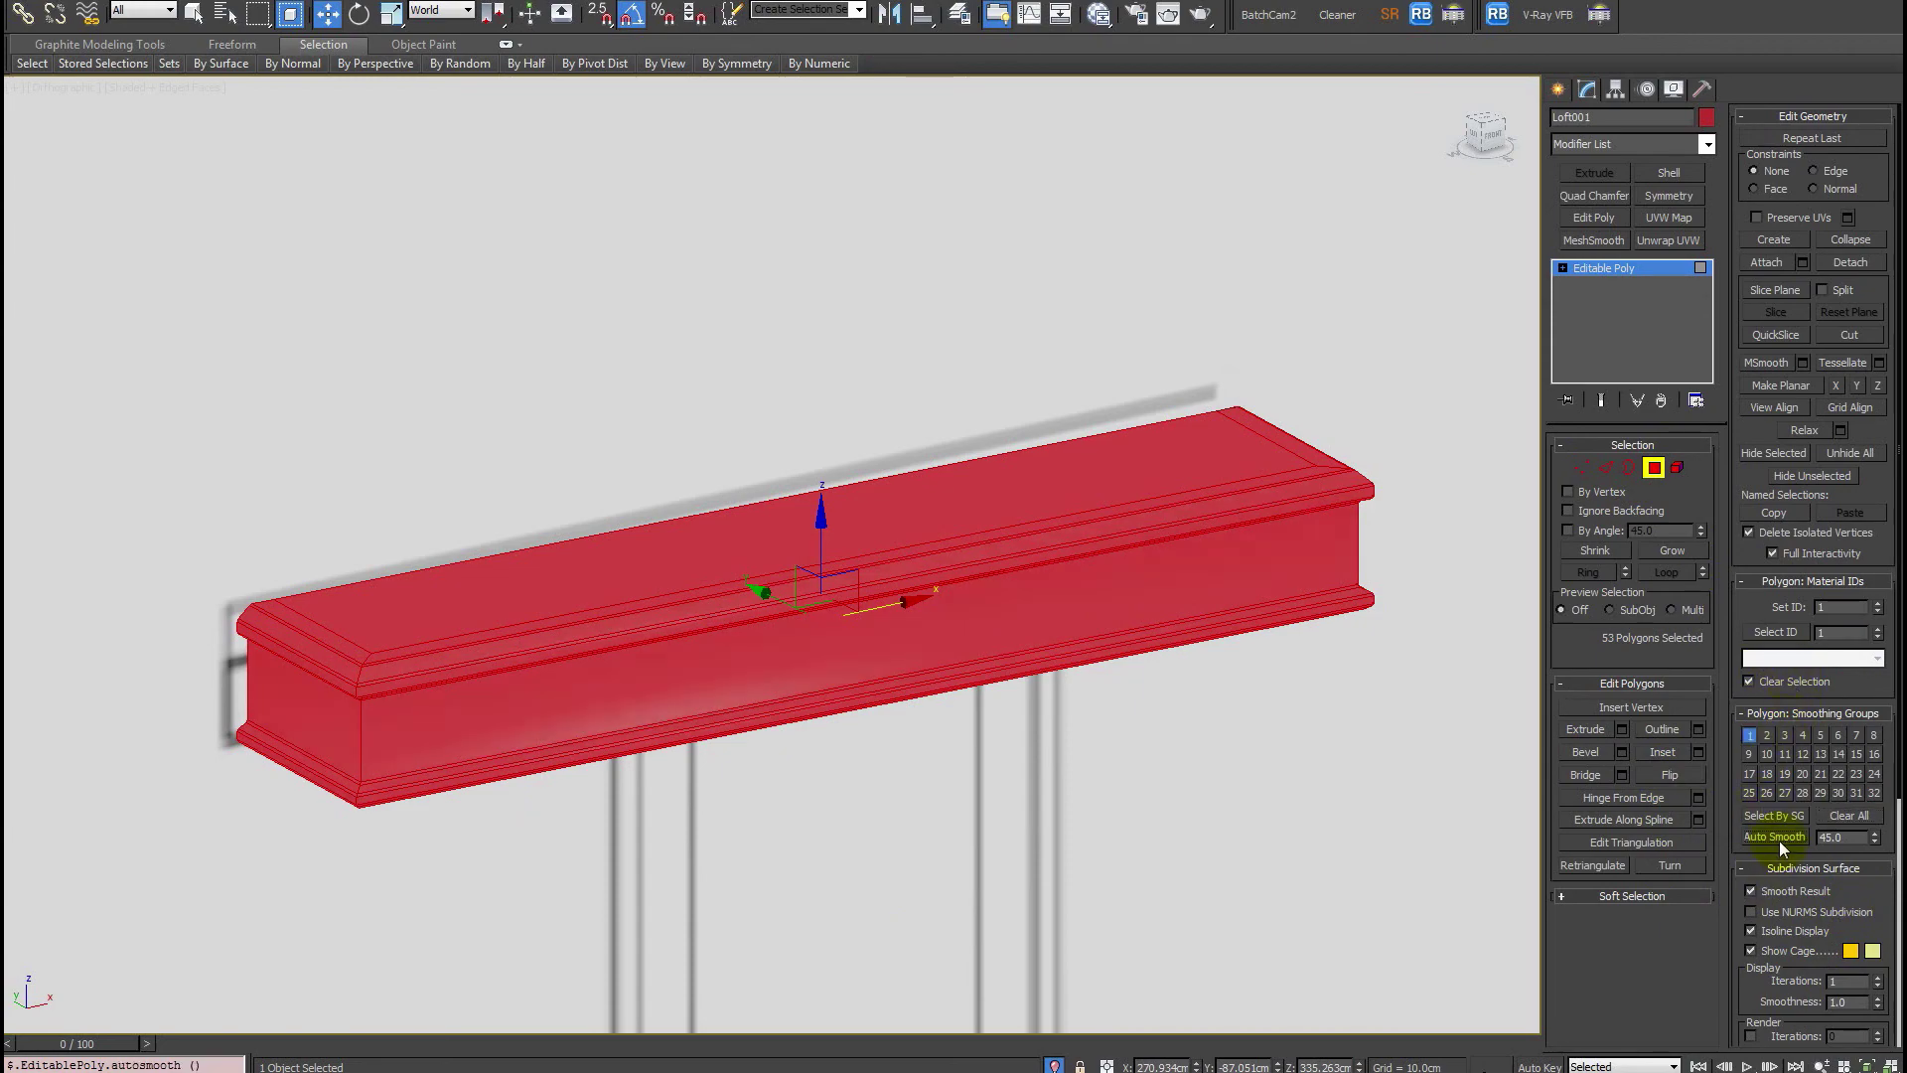
{"action": "left_click", "coordinate": [954, 739]}
Examine the closed canopy's ends, mouldings and alignment with the drawing from several angles.
{"action": "left_click", "coordinate": [813, 660]}
{"action": "middle_click_drag", "start_coordinate": [814, 661], "coordinate": [698, 632], "text": "alt"}
{"action": "middle_click_drag", "start_coordinate": [1236, 639], "coordinate": [1195, 585], "text": "alt"}
{"action": "scroll", "coordinate": [1077, 613], "scroll_direction": "up", "scroll_amount": 3}
{"action": "scroll", "coordinate": [1195, 585], "scroll_direction": "down", "scroll_amount": 3}
{"action": "key", "text": "f"}
{"action": "key", "text": "z"}
{"action": "scroll", "coordinate": [1166, 605], "scroll_direction": "down", "scroll_amount": 3}
{"action": "middle_click_drag", "start_coordinate": [1083, 651], "coordinate": [1115, 676], "text": "alt"}
{"action": "scroll", "coordinate": [1116, 677], "scroll_direction": "up", "scroll_amount": 3}
{"action": "middle_click_drag", "start_coordinate": [506, 614], "coordinate": [687, 673], "text": "alt"}
{"action": "scroll", "coordinate": [688, 672], "scroll_direction": "down", "scroll_amount": 3}
In the top view, rotate the canopy about the Z axis until it is parallel to the facade.
{"action": "key", "text": "t"}
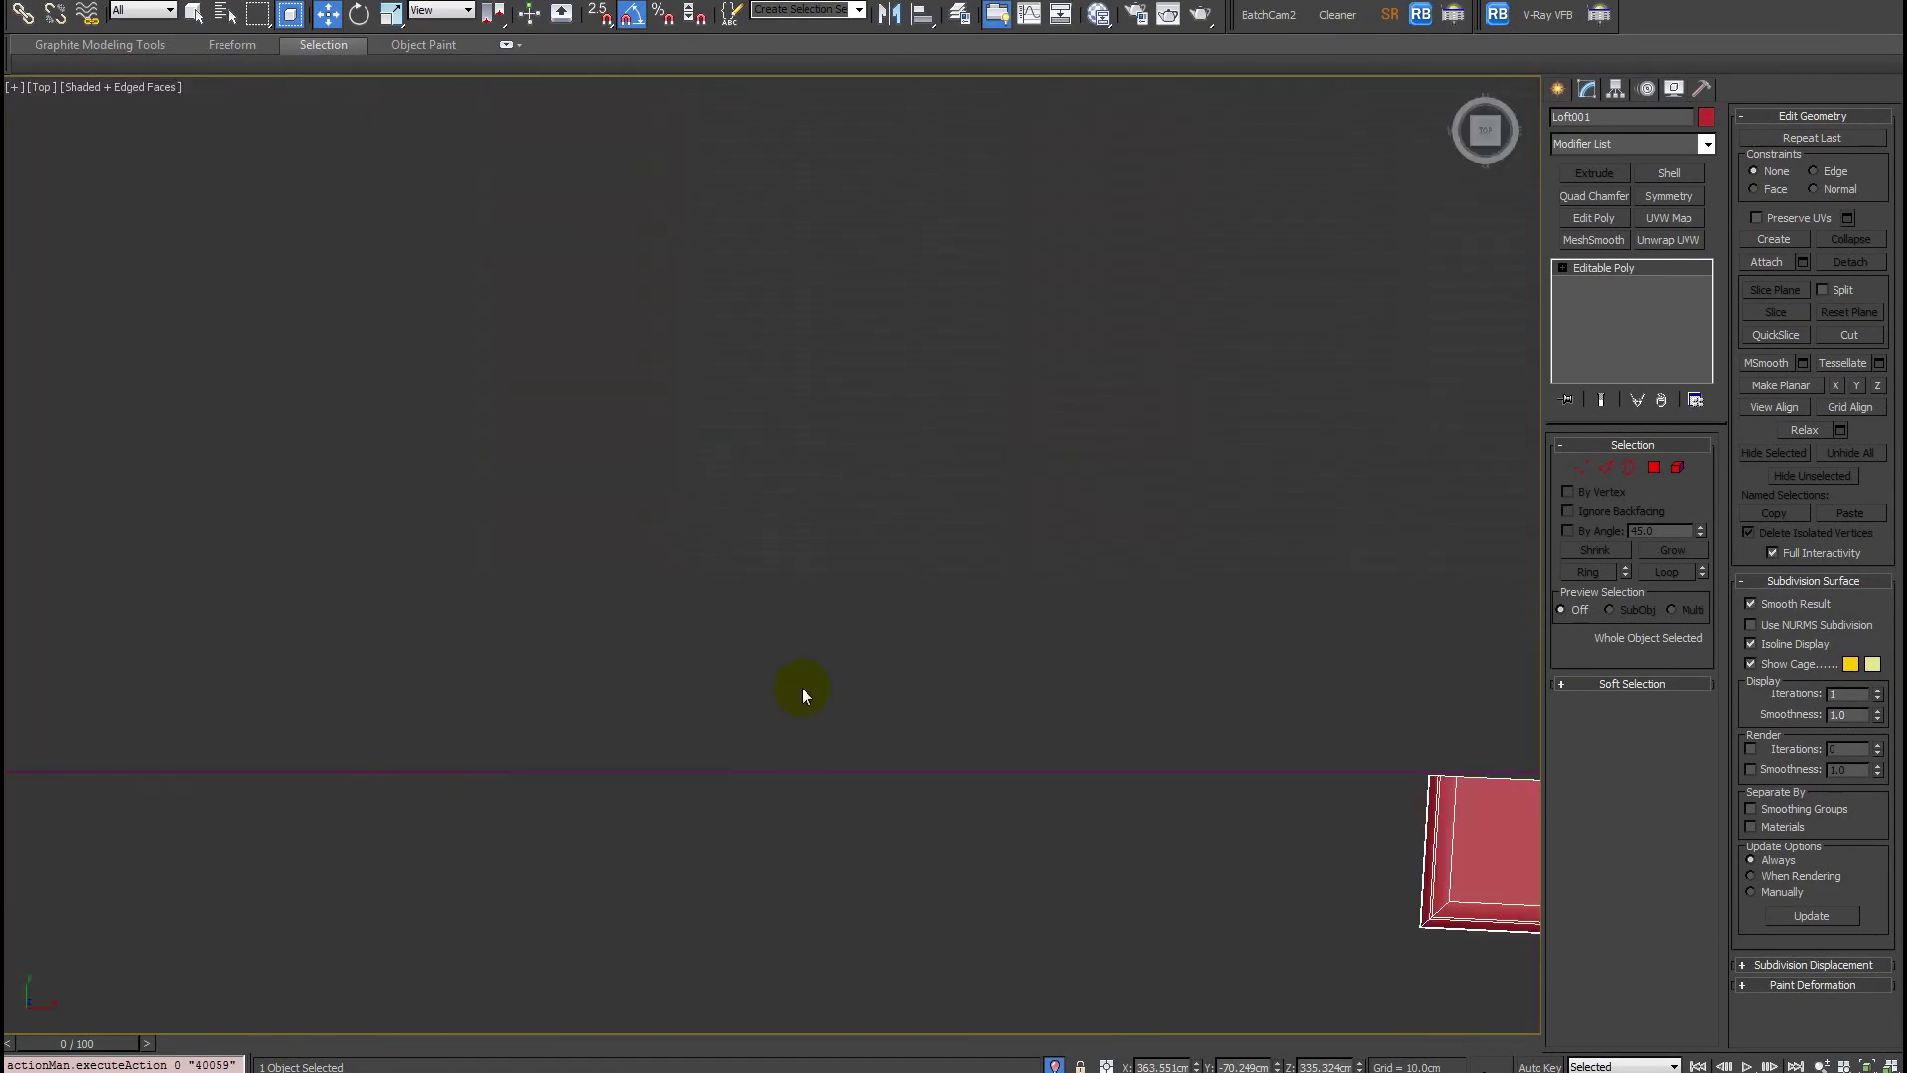
{"action": "key", "text": "z"}
{"action": "scroll", "coordinate": [830, 661], "scroll_direction": "down", "scroll_amount": 3}
{"action": "key", "text": "F3"}
{"action": "scroll", "coordinate": [843, 559], "scroll_direction": "down", "scroll_amount": 2}
{"action": "scroll", "coordinate": [864, 566], "scroll_direction": "up", "scroll_amount": 4}
{"action": "key", "text": "e"}
{"action": "left_click_drag", "start_coordinate": [1149, 571], "coordinate": [1151, 566]}
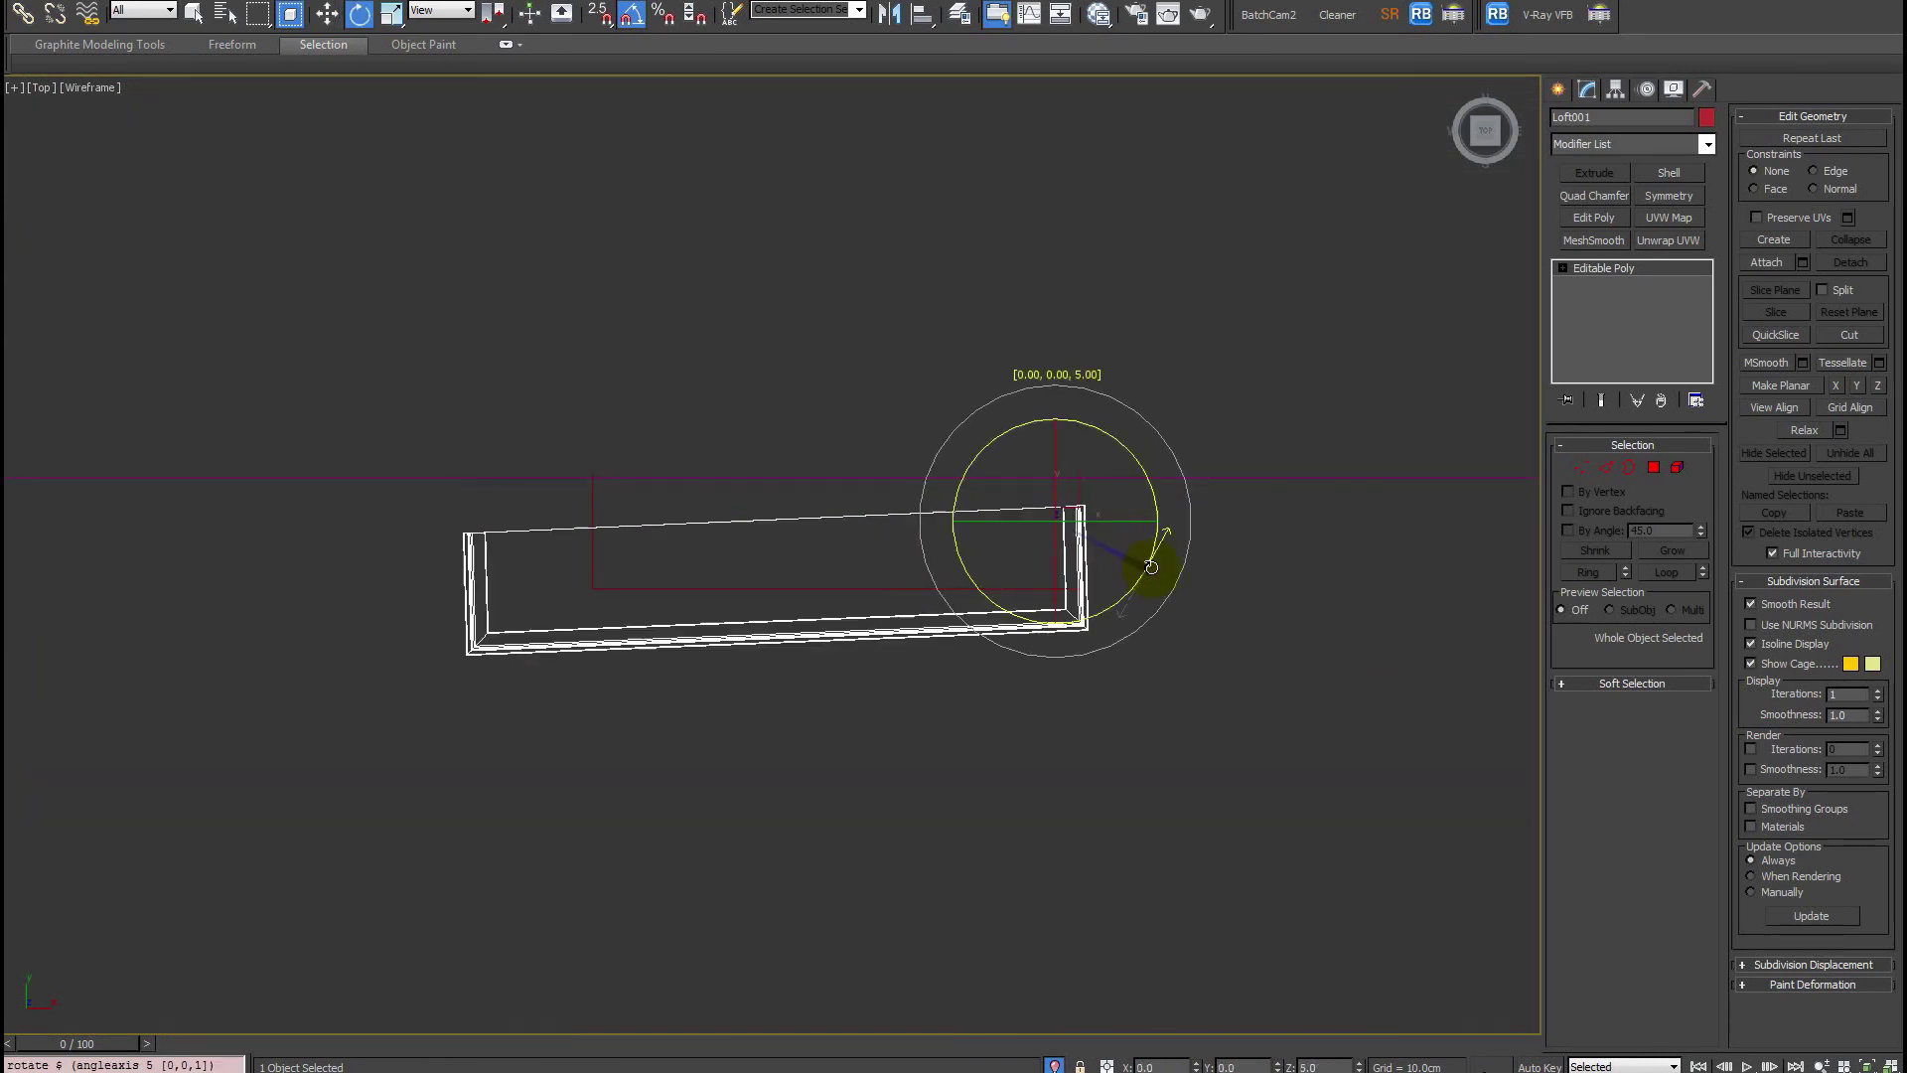
{"action": "left_click_drag", "start_coordinate": [1146, 474], "coordinate": [1150, 477]}
Exit isolation and move the canopy along Y in the top view to the front wall of the house.
{"action": "scroll", "coordinate": [1068, 510], "scroll_direction": "down", "scroll_amount": 3}
{"action": "right_click", "coordinate": [975, 492]}
{"action": "left_click", "coordinate": [1051, 314]}
{"action": "key", "text": "w"}
{"action": "scroll", "coordinate": [858, 538], "scroll_direction": "up", "scroll_amount": 5}
{"action": "key", "text": "F3"}
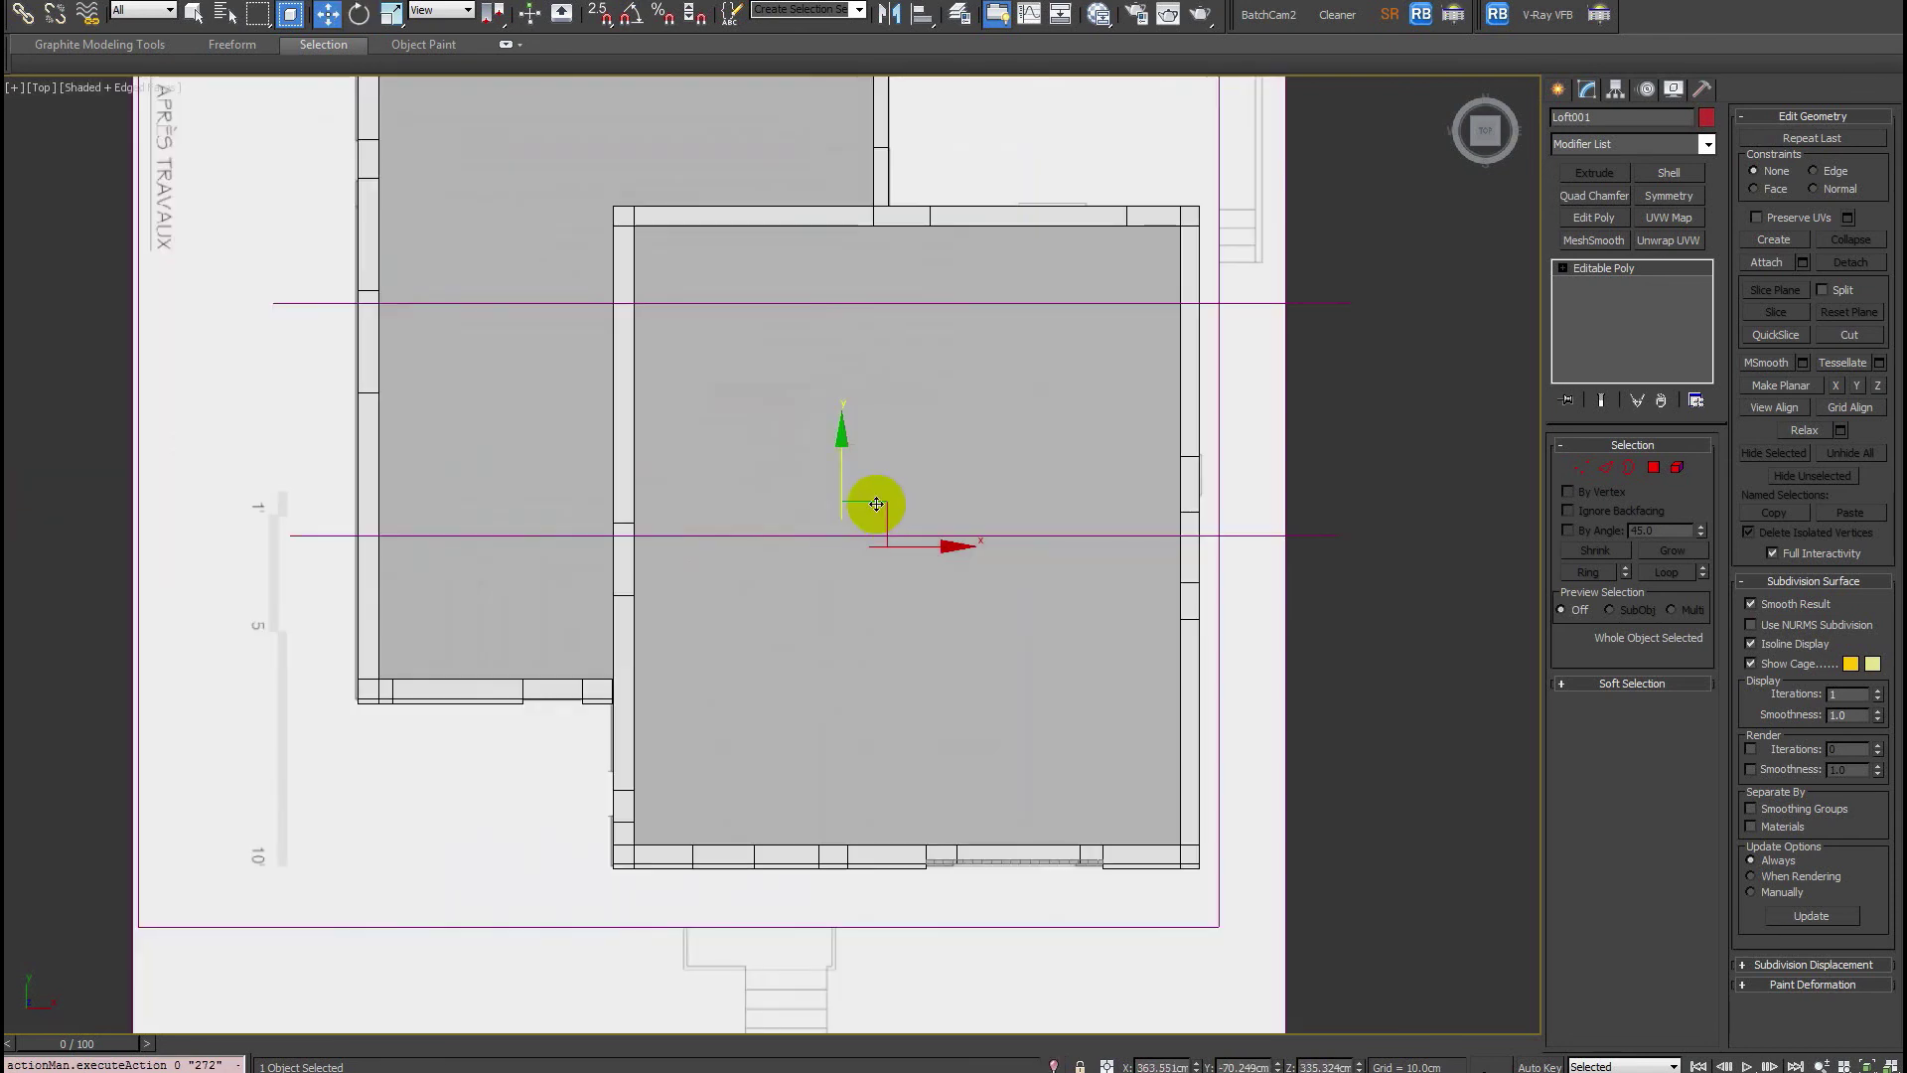
{"action": "left_click_drag", "start_coordinate": [840, 469], "coordinate": [855, 844]}
{"action": "middle_click_drag", "start_coordinate": [855, 843], "coordinate": [999, 576], "text": "alt"}
{"action": "scroll", "coordinate": [771, 397], "scroll_direction": "up", "scroll_amount": 3}
{"action": "middle_click_drag", "start_coordinate": [771, 396], "coordinate": [833, 113]}
Select the "planes" selection set and hide the reference drawing planes.
{"action": "left_click", "coordinate": [859, 12]}
{"action": "left_click", "coordinate": [808, 28]}
{"action": "right_click", "coordinate": [932, 684]}
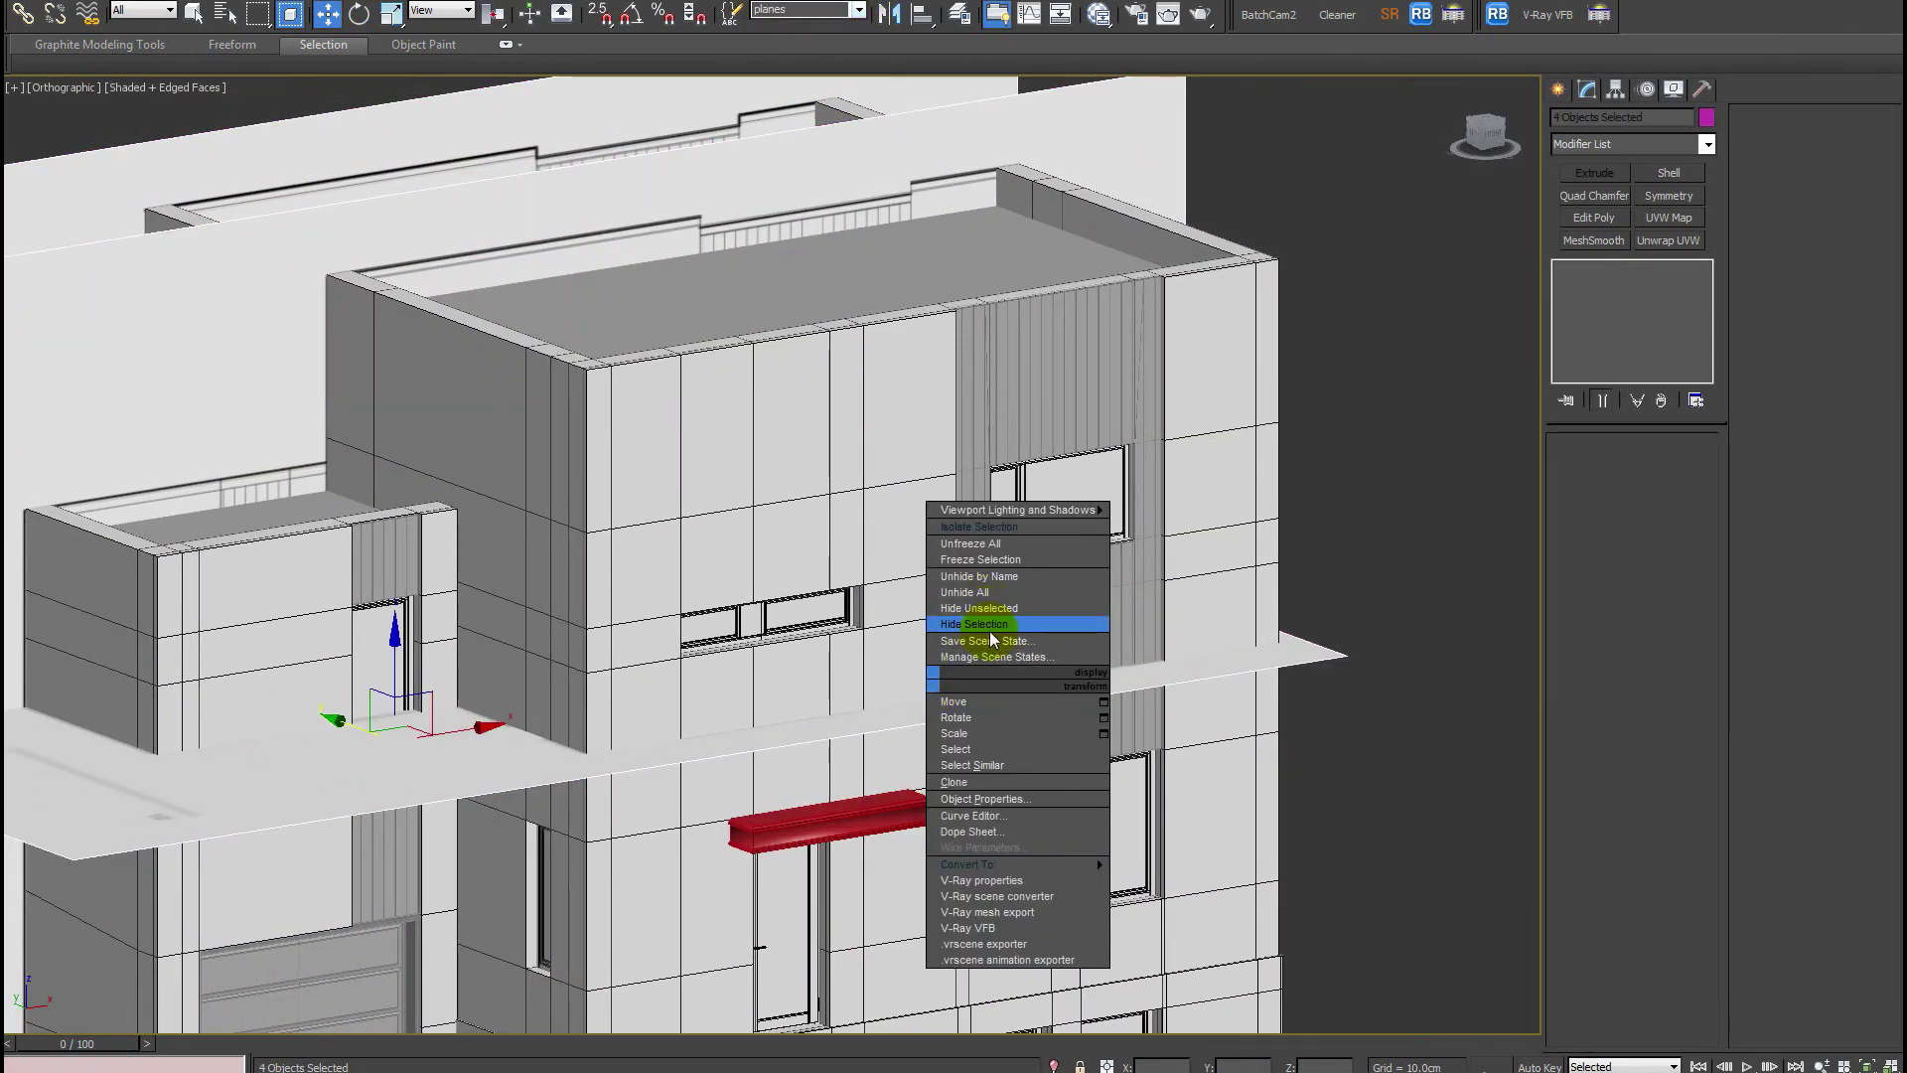
{"action": "left_click", "coordinate": [989, 629]}
{"action": "left_click", "coordinate": [994, 631]}
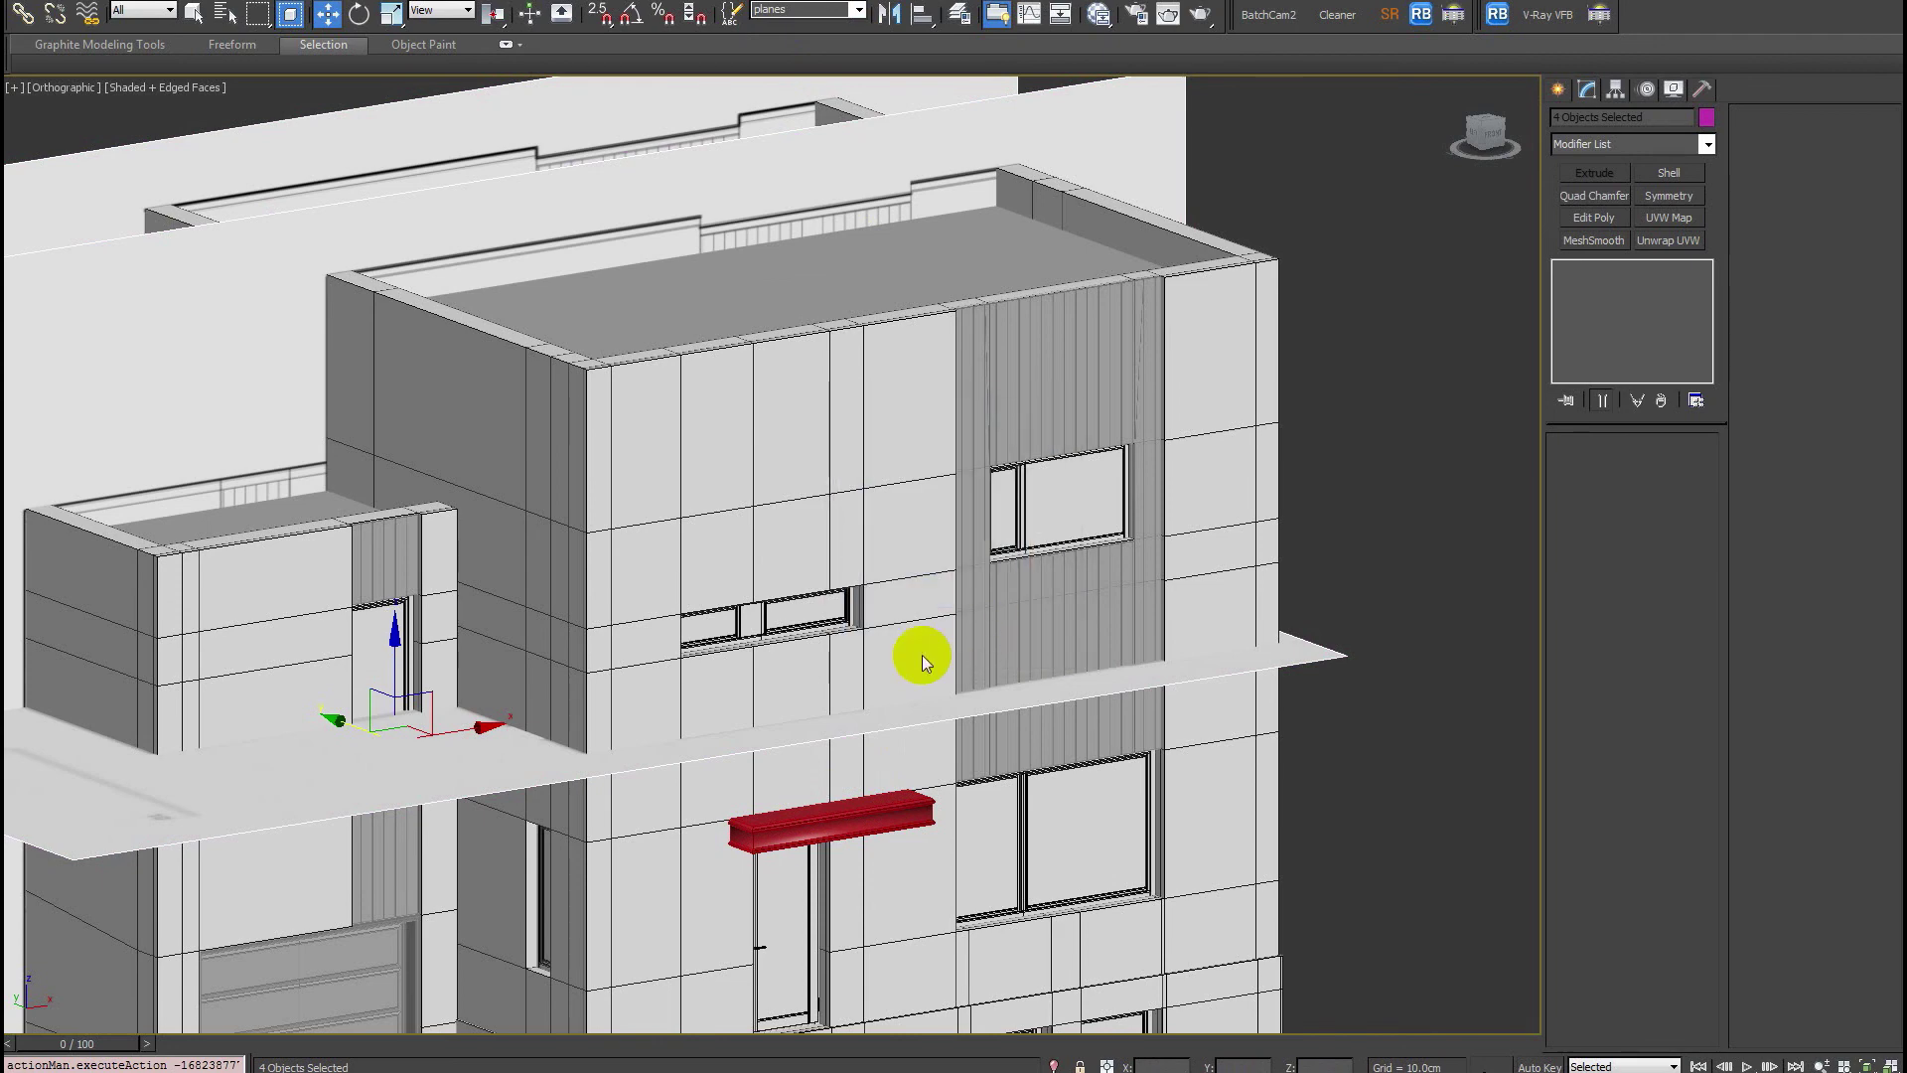
{"action": "right_click", "coordinate": [921, 645]}
{"action": "left_click", "coordinate": [968, 608]}
Change the canopy's object color from the current red to grey.
{"action": "middle_click_drag", "start_coordinate": [1037, 688], "coordinate": [816, 706], "text": "alt"}
{"action": "left_click", "coordinate": [793, 635]}
{"action": "left_click", "coordinate": [1705, 123]}
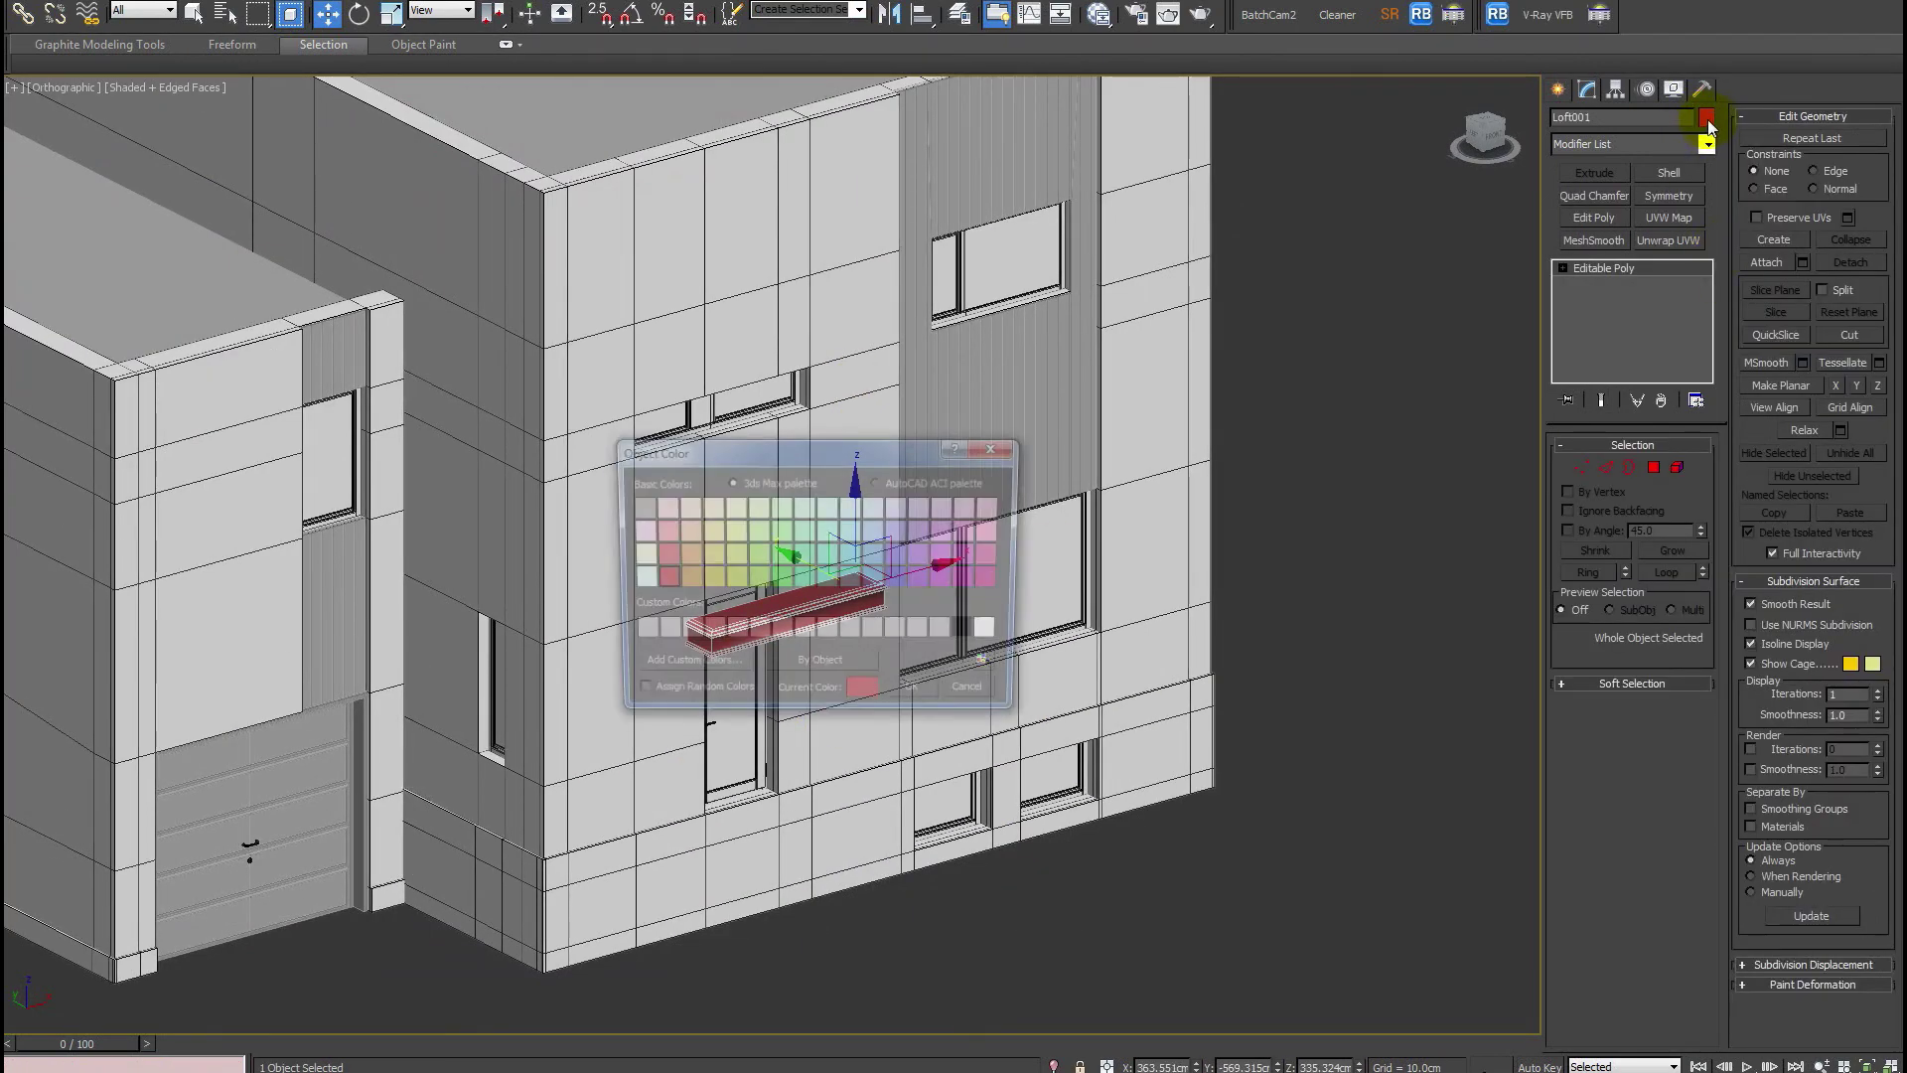
{"action": "left_click", "coordinate": [920, 695]}
Move the canopy about 75.4 cm along Y, back against the wall above the entrance door.
{"action": "scroll", "coordinate": [809, 694], "scroll_direction": "up", "scroll_amount": 6}
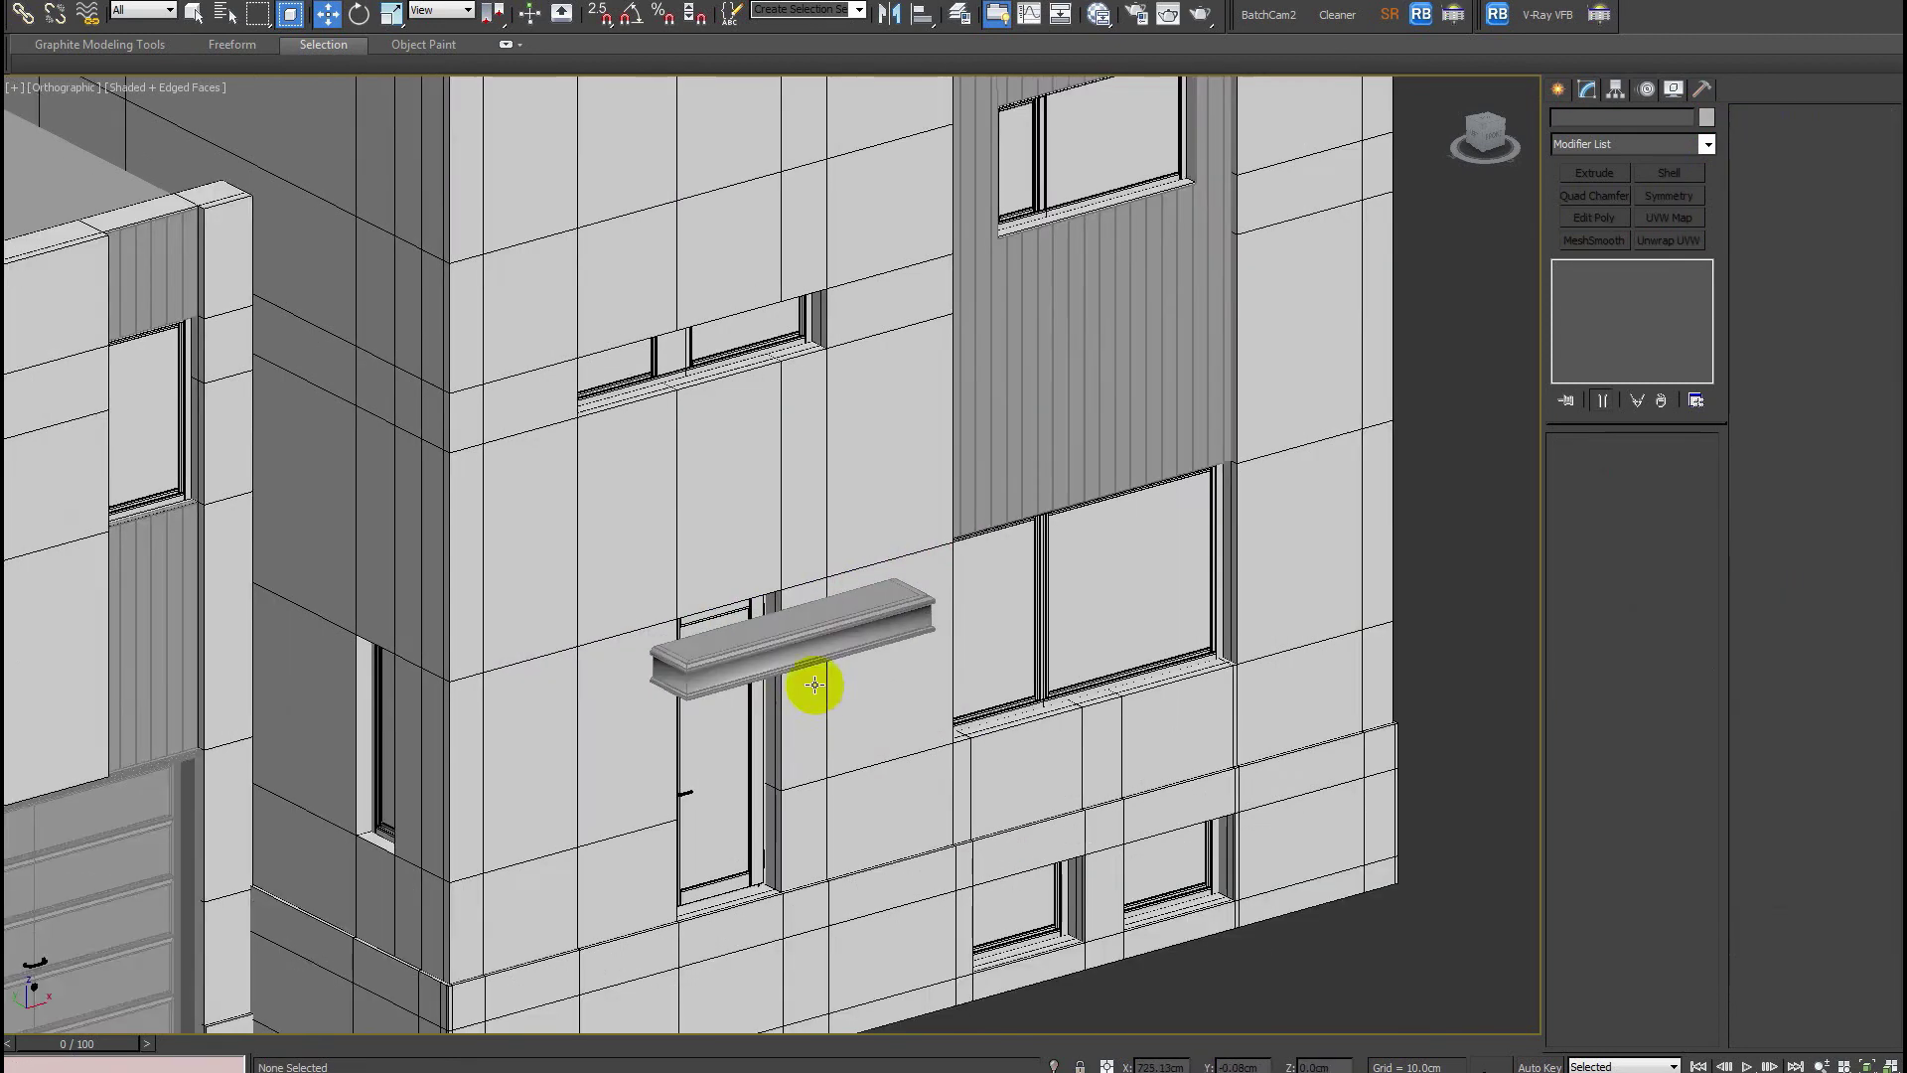
{"action": "left_click_drag", "start_coordinate": [887, 602], "coordinate": [796, 558]}
{"action": "scroll", "coordinate": [796, 557], "scroll_direction": "down", "scroll_amount": 1}
{"action": "scroll", "coordinate": [630, 715], "scroll_direction": "up", "scroll_amount": 8}
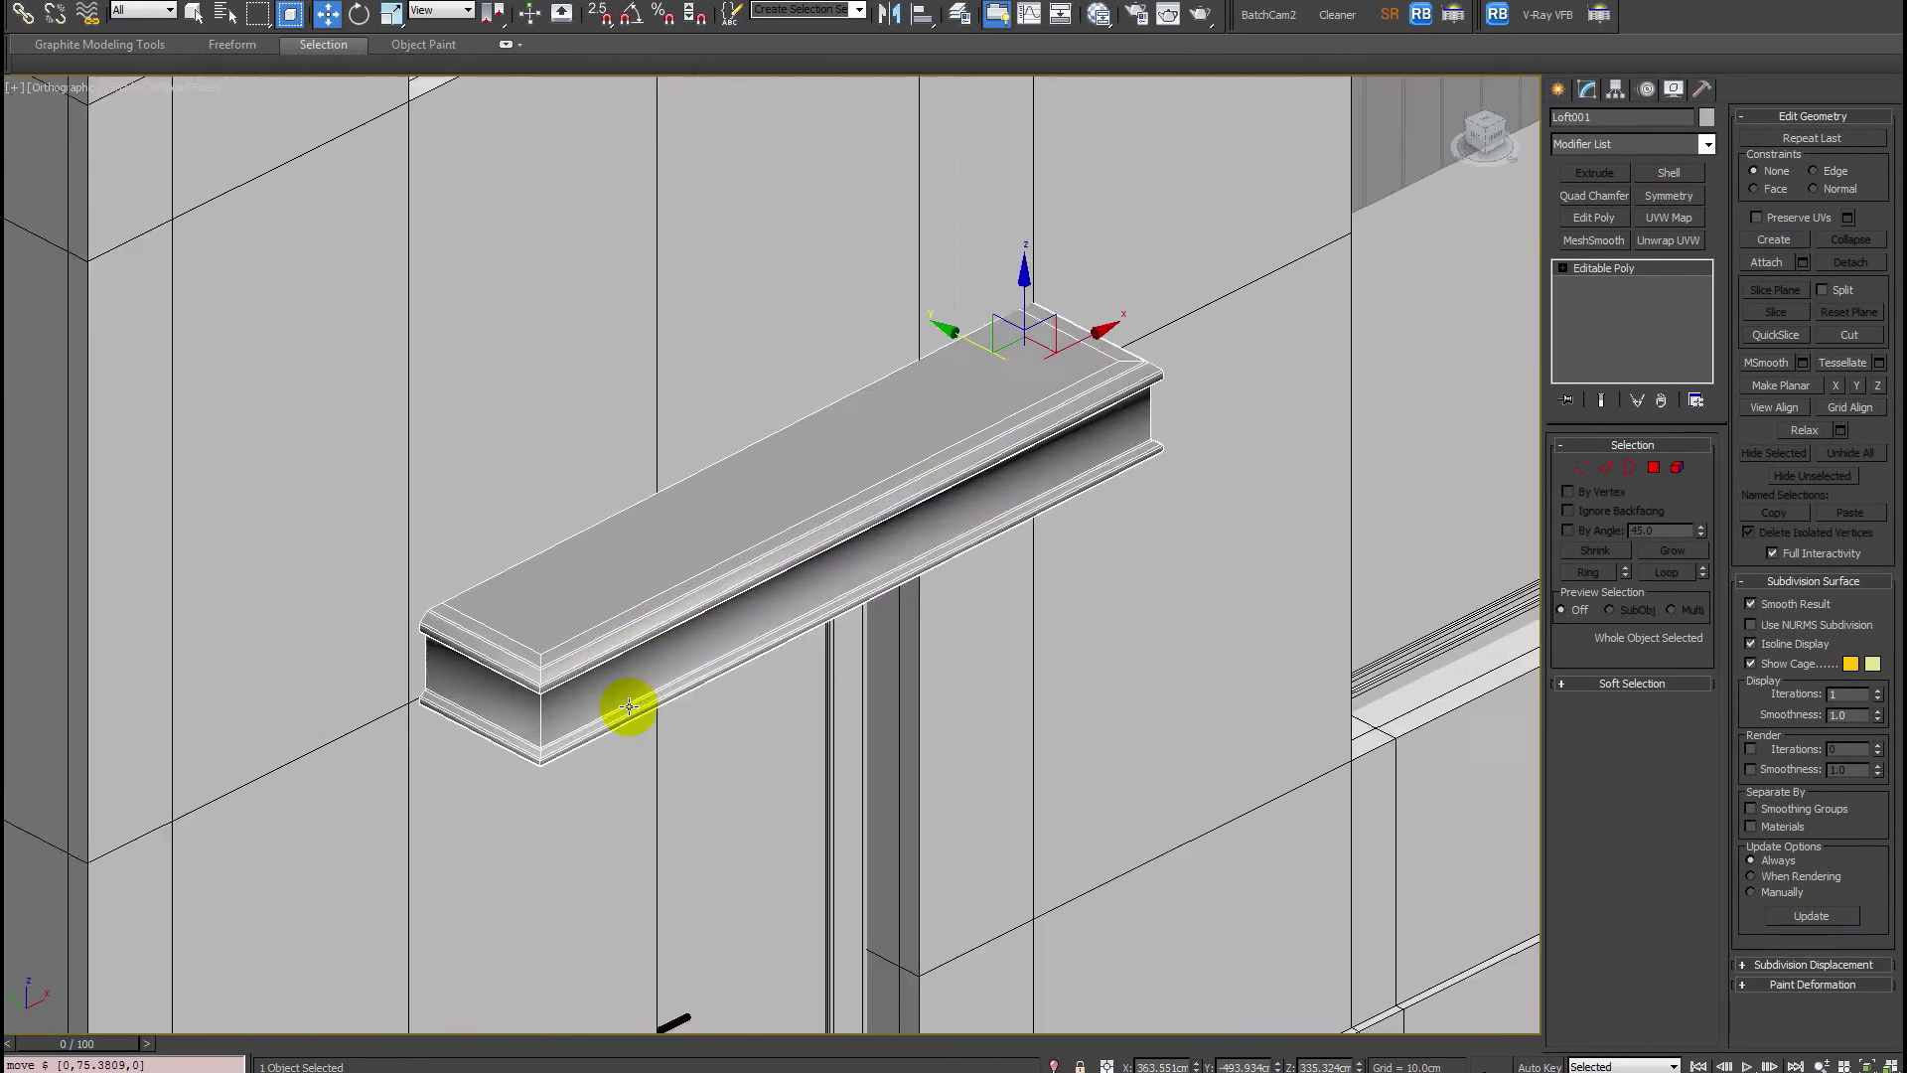
{"action": "scroll", "coordinate": [630, 666], "scroll_direction": "up", "scroll_amount": 3}
{"action": "scroll", "coordinate": [626, 665], "scroll_direction": "down", "scroll_amount": 6}
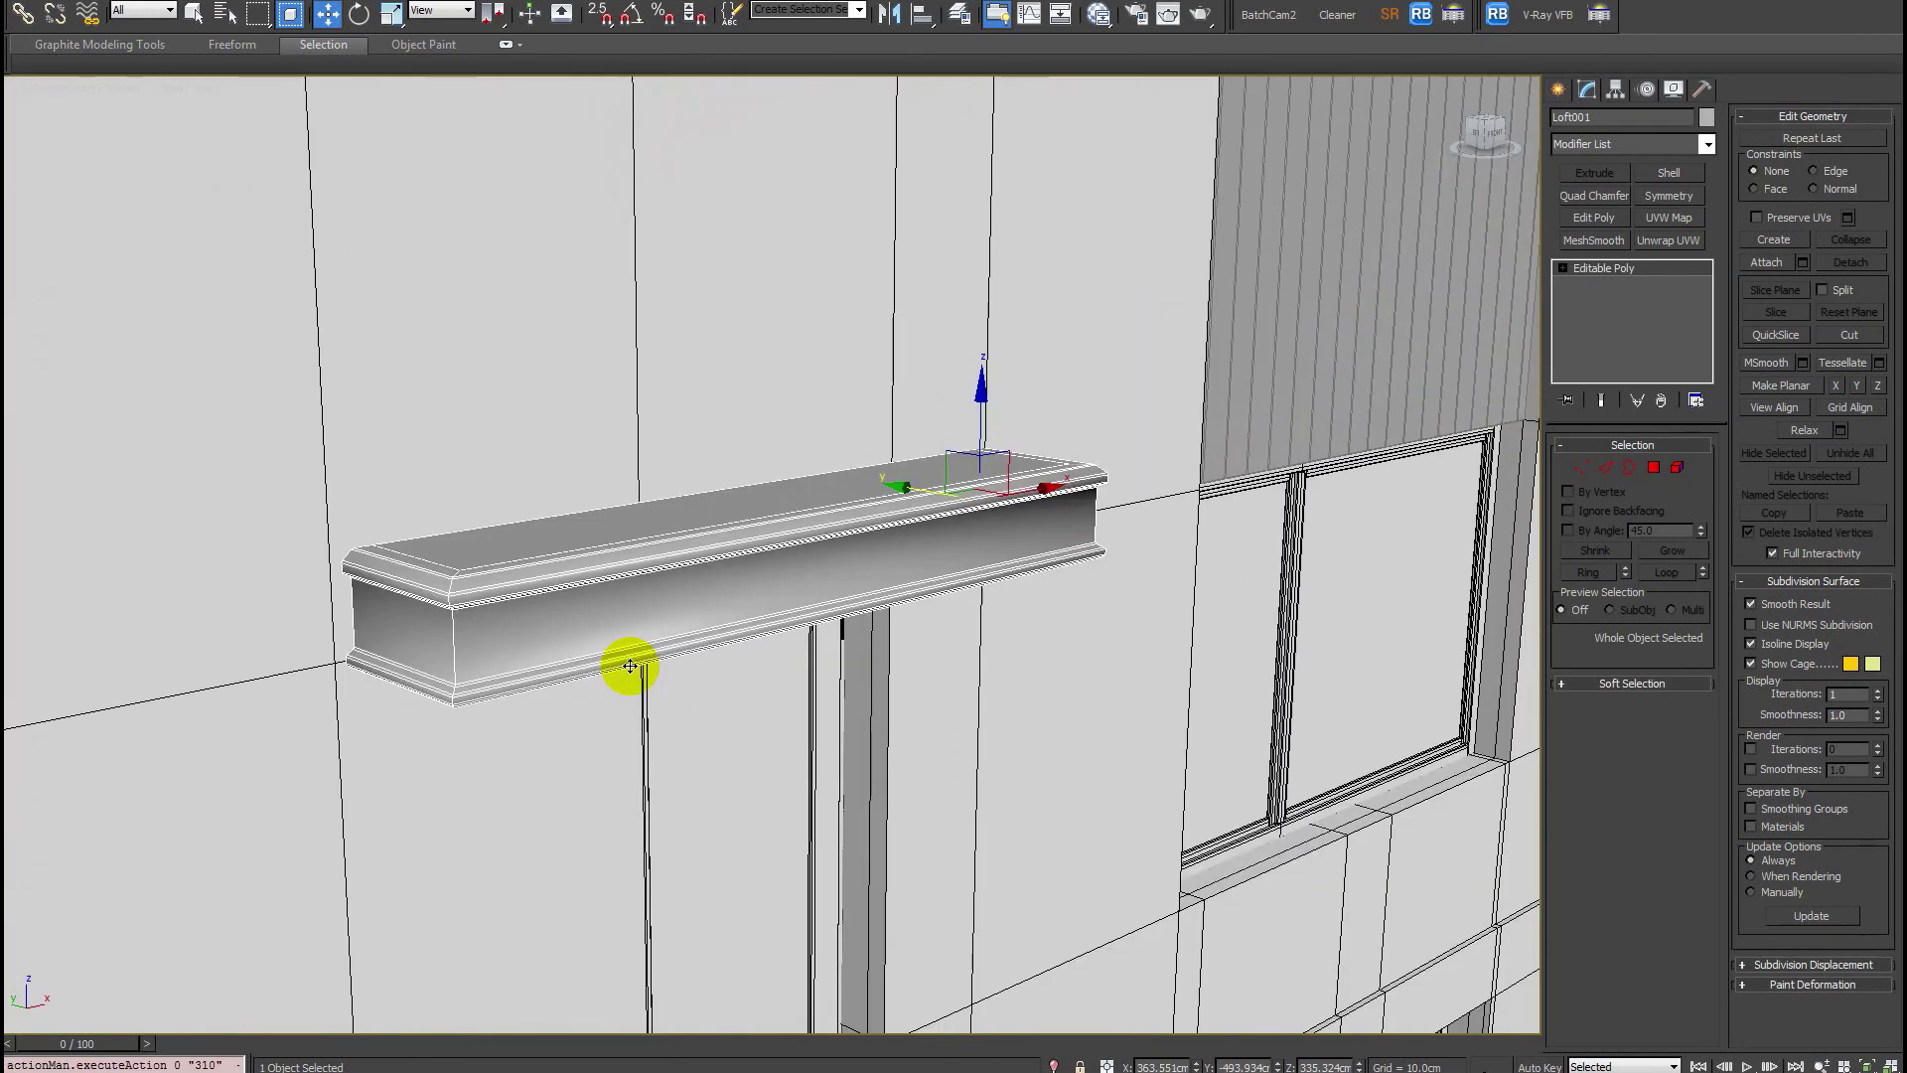
Clear the smoothing groups on all the canopy's polygons.
{"action": "key", "text": "4"}
{"action": "middle_click_drag", "start_coordinate": [979, 568], "coordinate": [1899, 949], "text": "alt"}
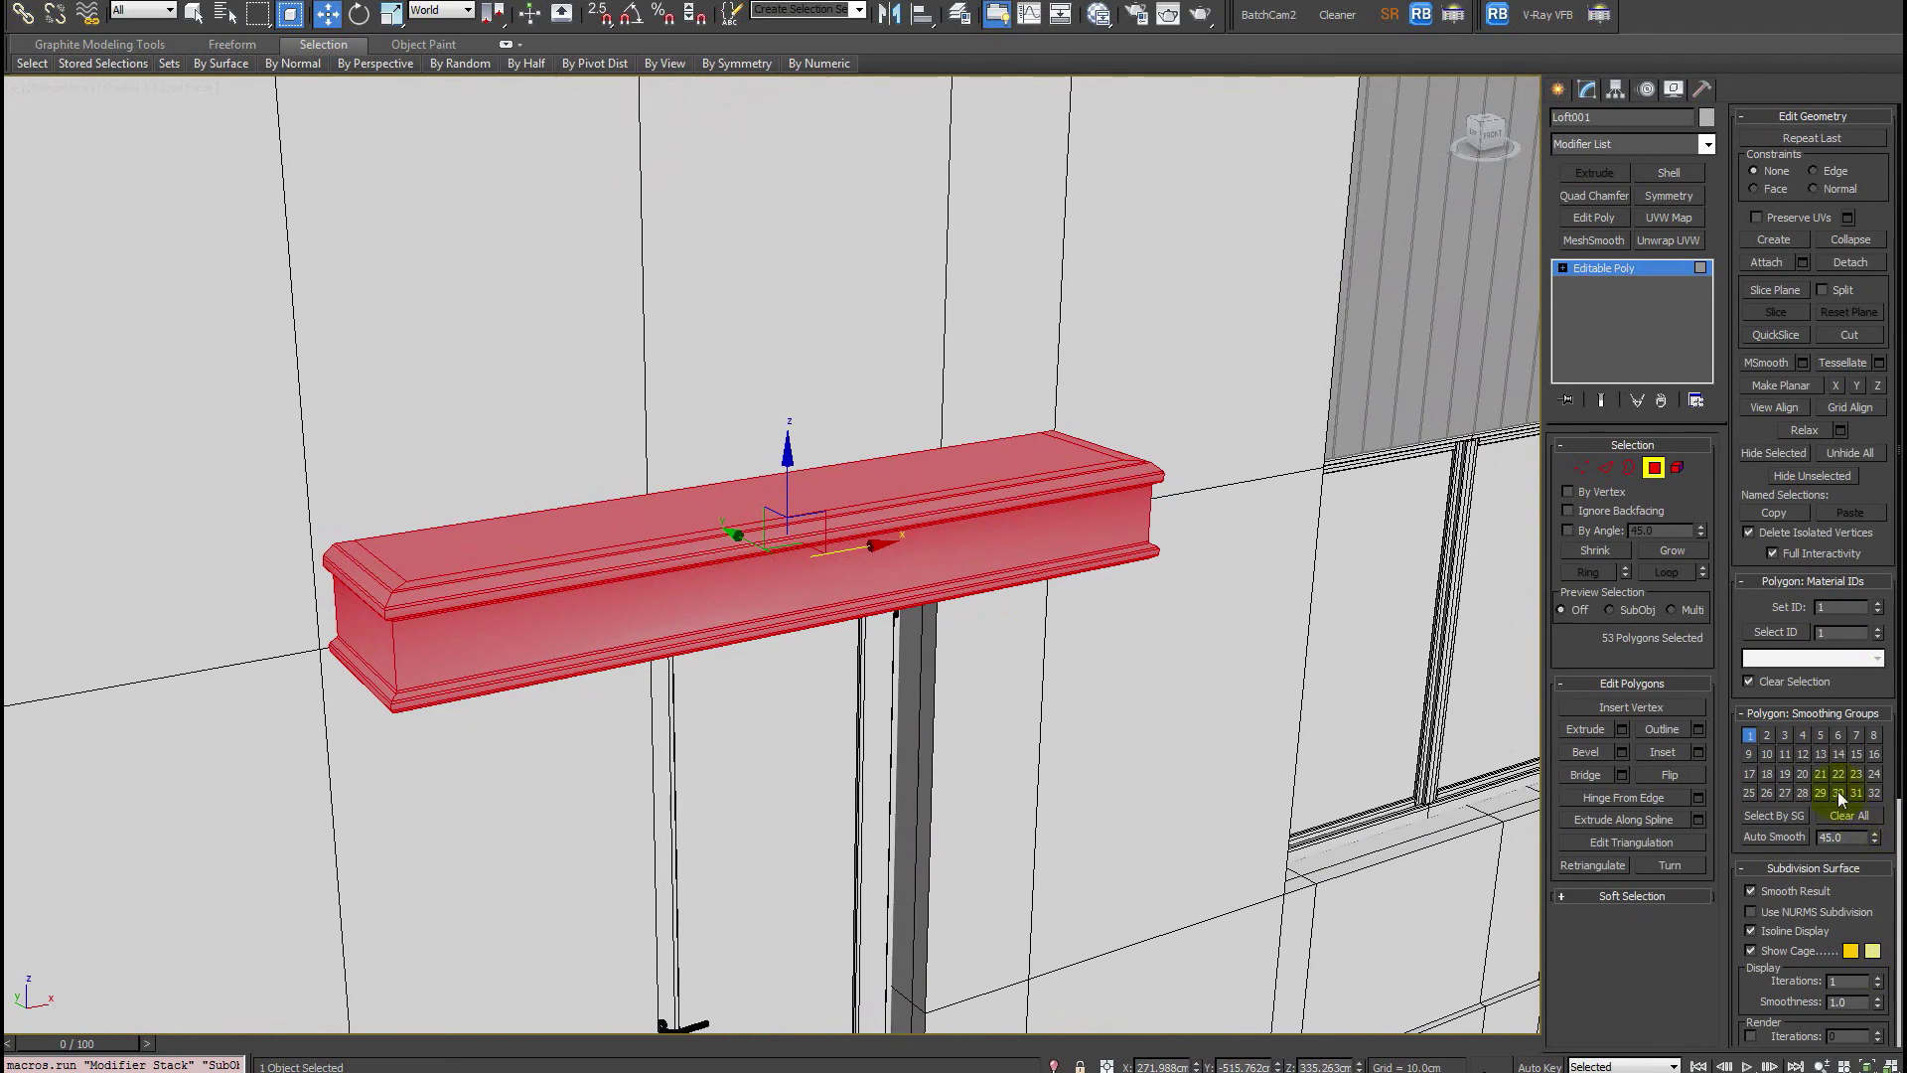
{"action": "left_click", "coordinate": [1846, 815]}
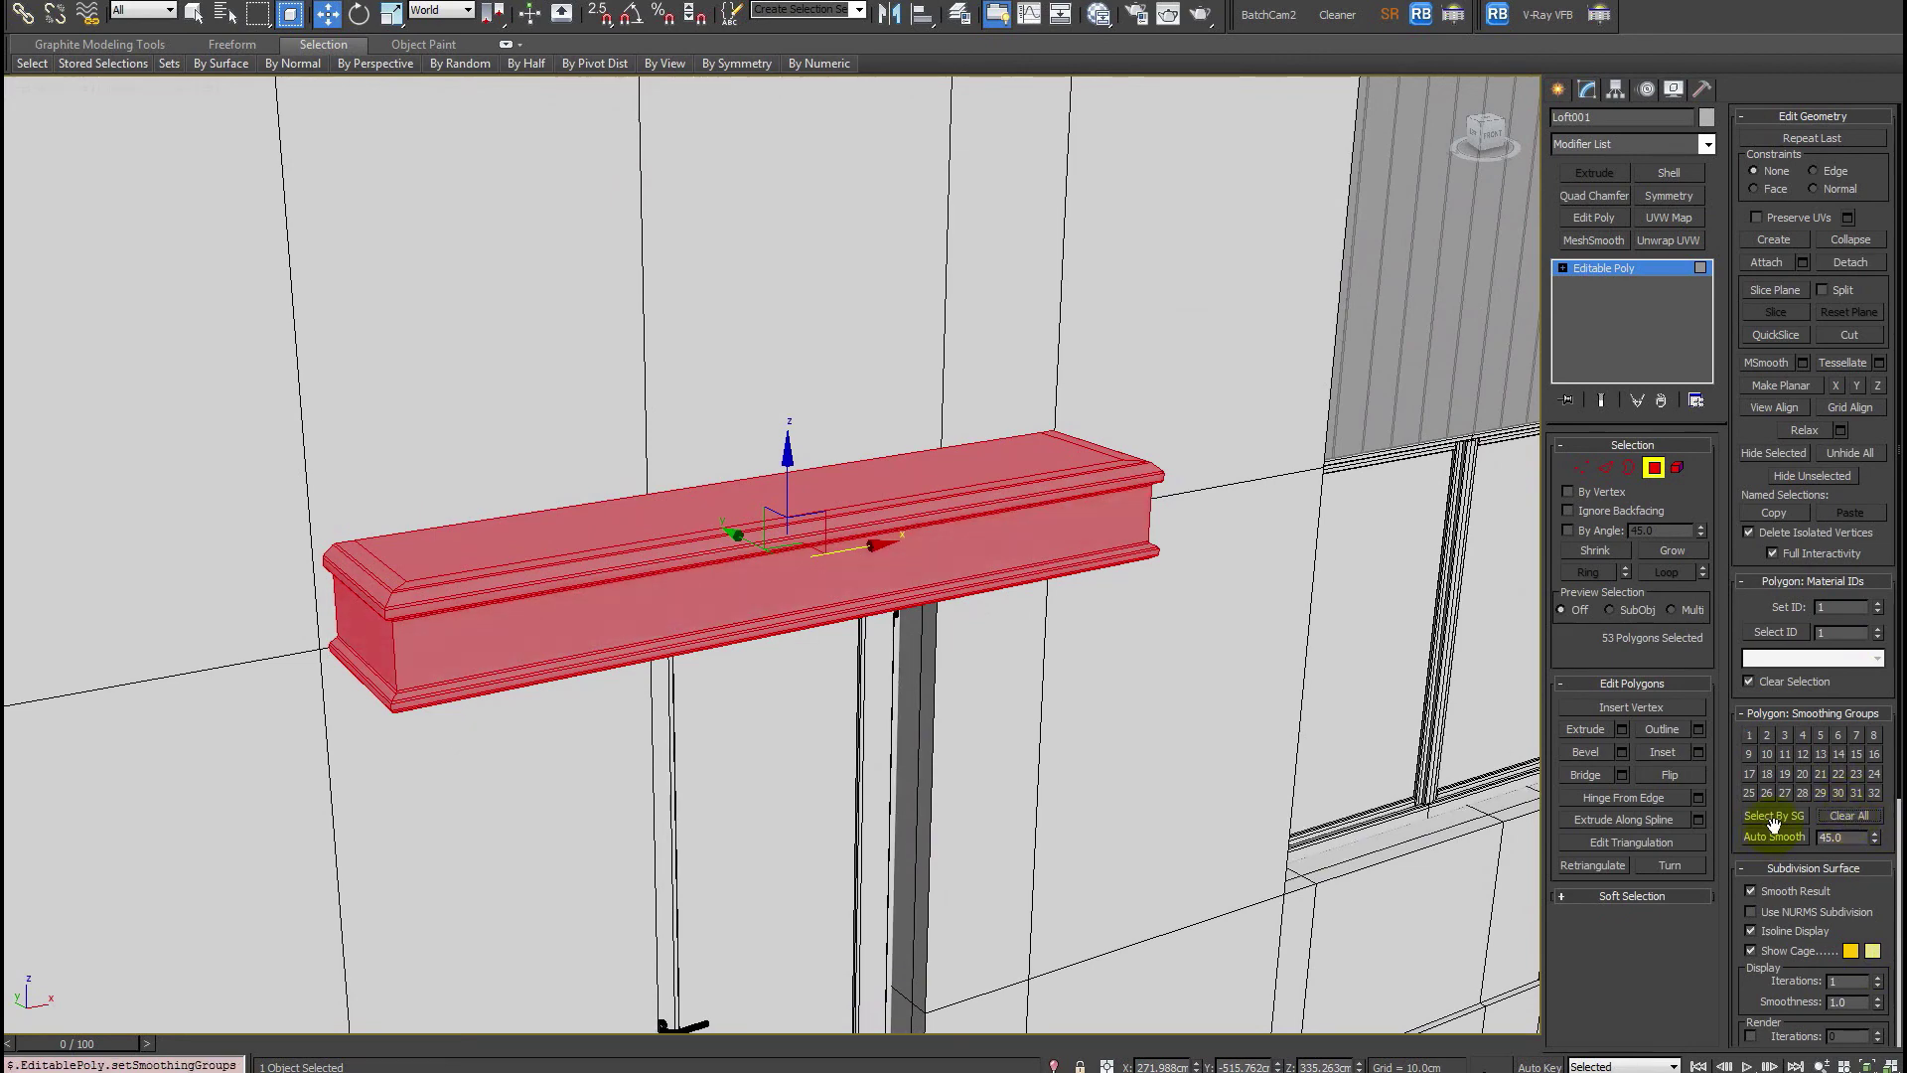
{"action": "left_click", "coordinate": [995, 690]}
Examine the canopy above the entrance door and the surrounding facade with and without edged faces.
{"action": "key", "text": "F4"}
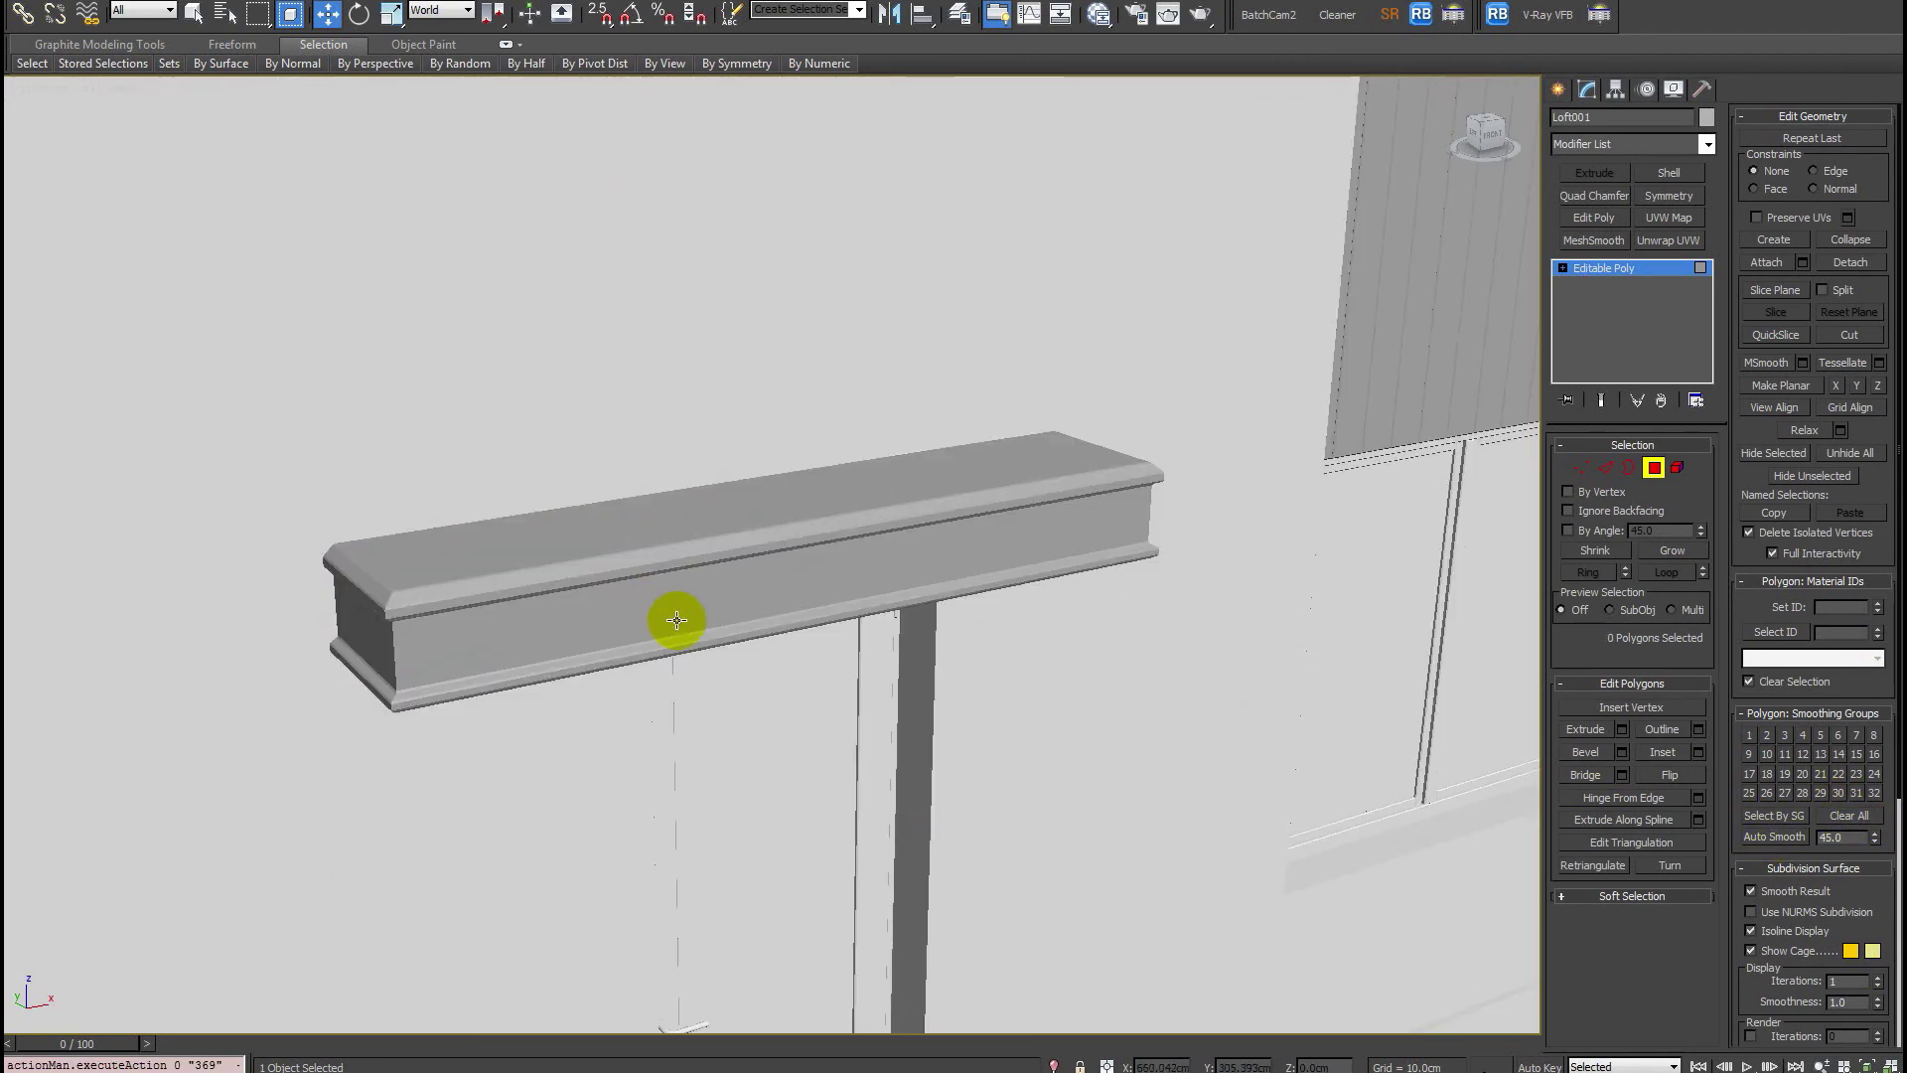
{"action": "scroll", "coordinate": [715, 616], "scroll_direction": "down", "scroll_amount": 3}
{"action": "scroll", "coordinate": [758, 567], "scroll_direction": "up", "scroll_amount": 3}
{"action": "scroll", "coordinate": [706, 609], "scroll_direction": "down", "scroll_amount": 5}
{"action": "middle_click_drag", "start_coordinate": [681, 626], "coordinate": [630, 669]}
{"action": "key", "text": "ctrl+b"}
{"action": "scroll", "coordinate": [737, 601], "scroll_direction": "down", "scroll_amount": 3}
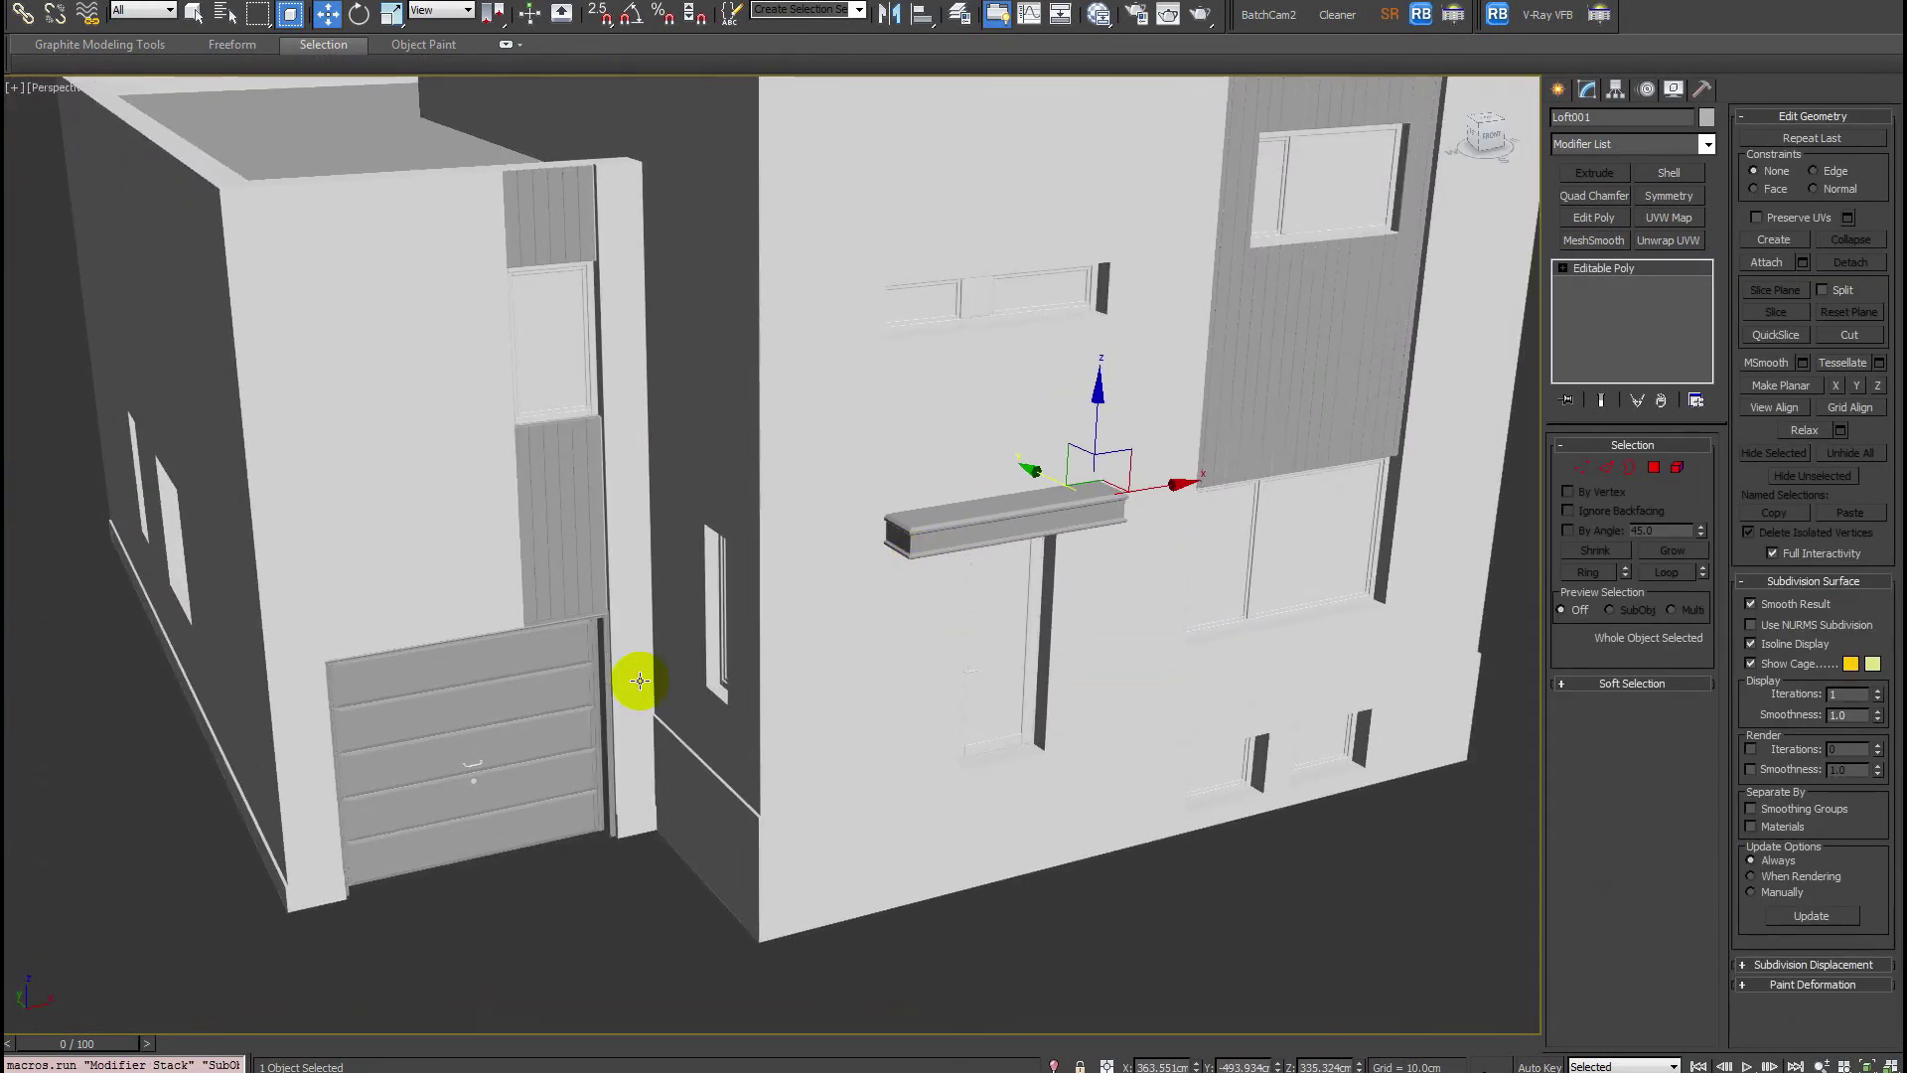
{"action": "key", "text": "F4"}
{"action": "key", "text": "F4"}
{"action": "key", "text": "F4"}
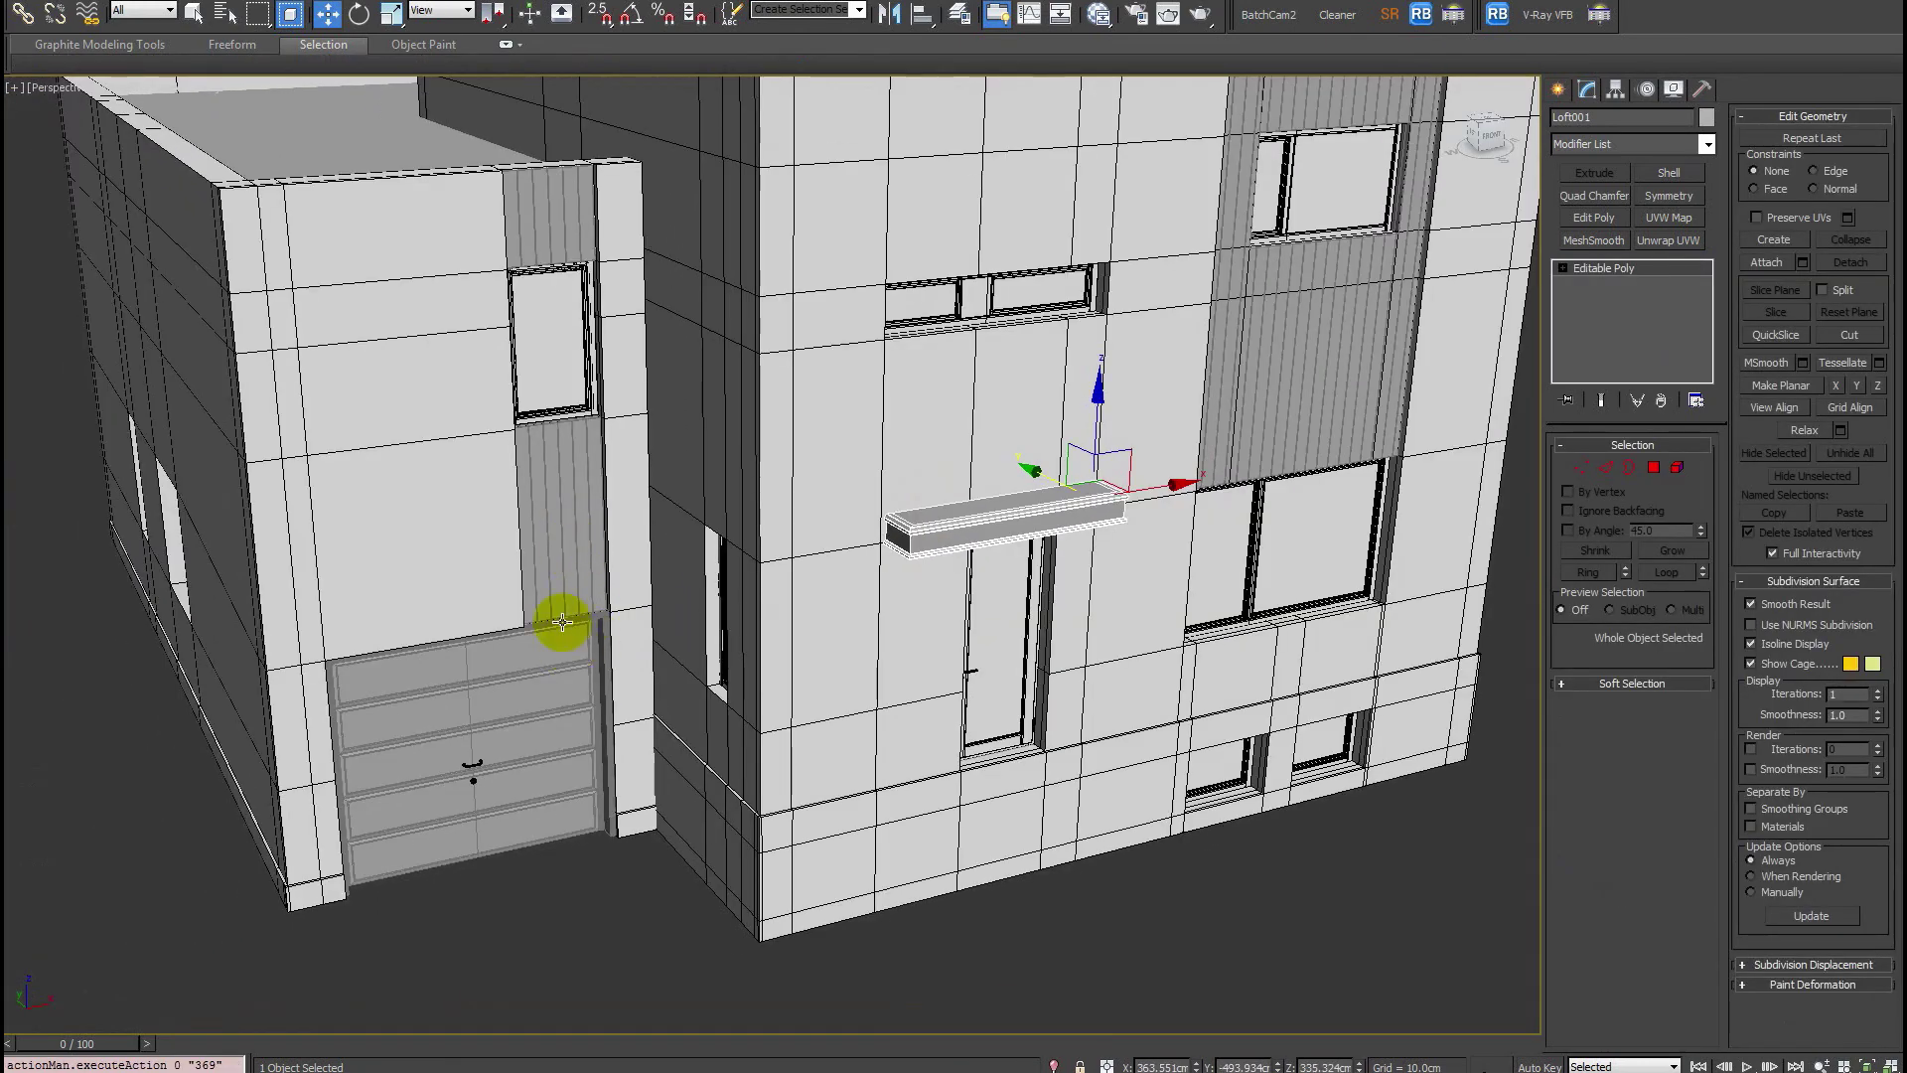
{"action": "middle_click_drag", "start_coordinate": [1222, 566], "coordinate": [1048, 673], "text": "alt"}
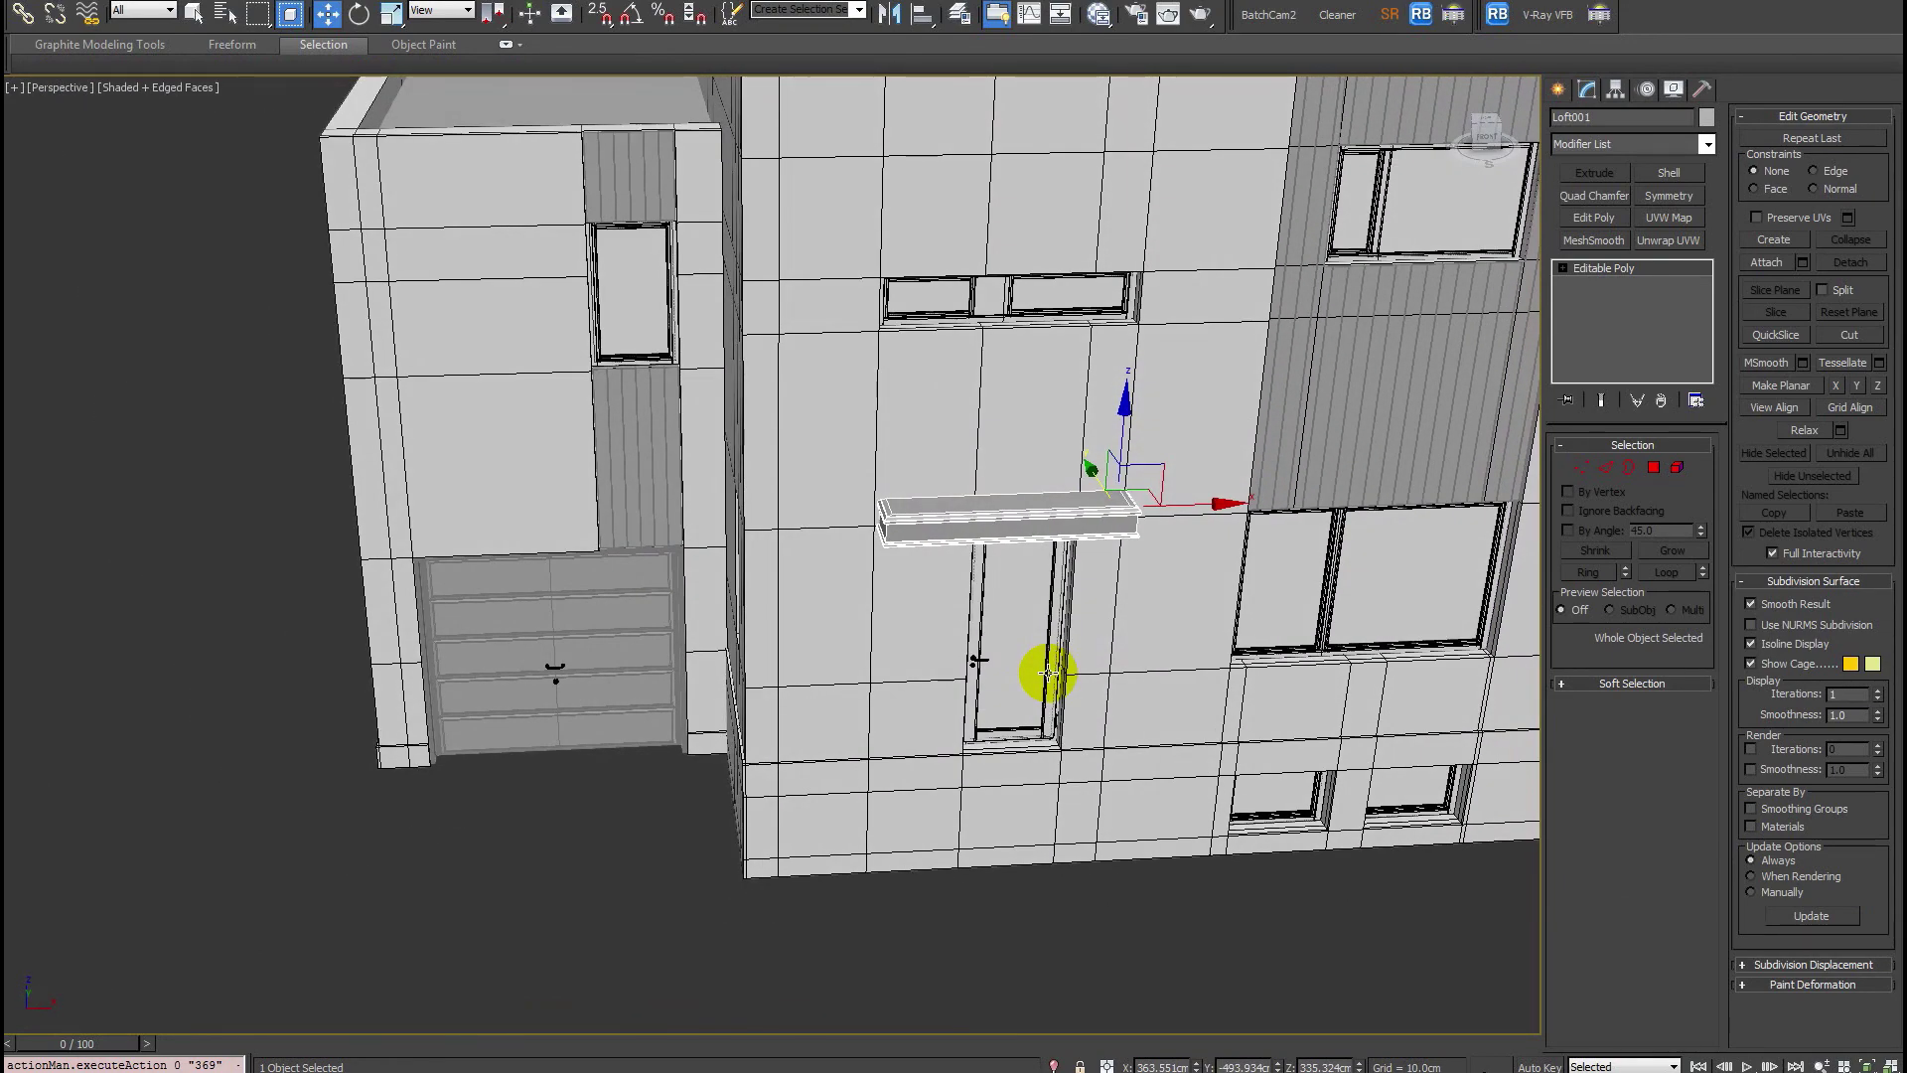